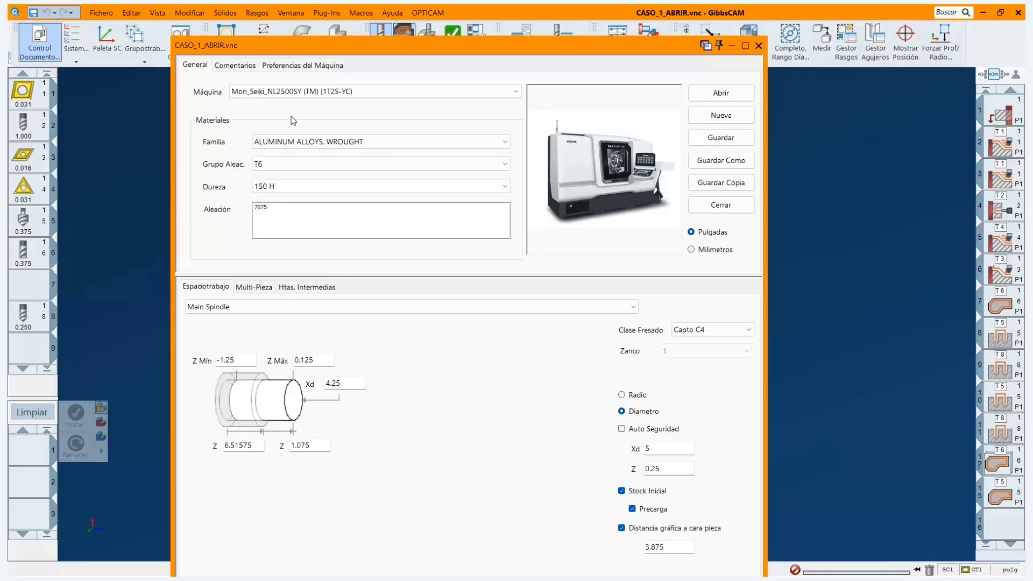
View the enlarged machine image, and review the workspace settings of the Sub Spindle before returning to the Main Spindle.
{"action": "left_click", "coordinate": [642, 203]}
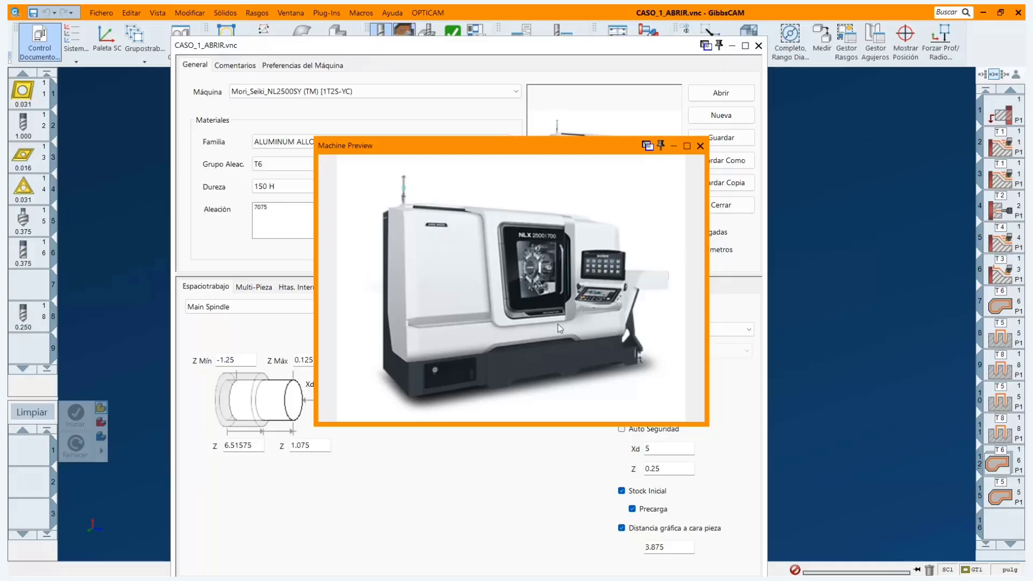
{"action": "left_click", "coordinate": [700, 146]}
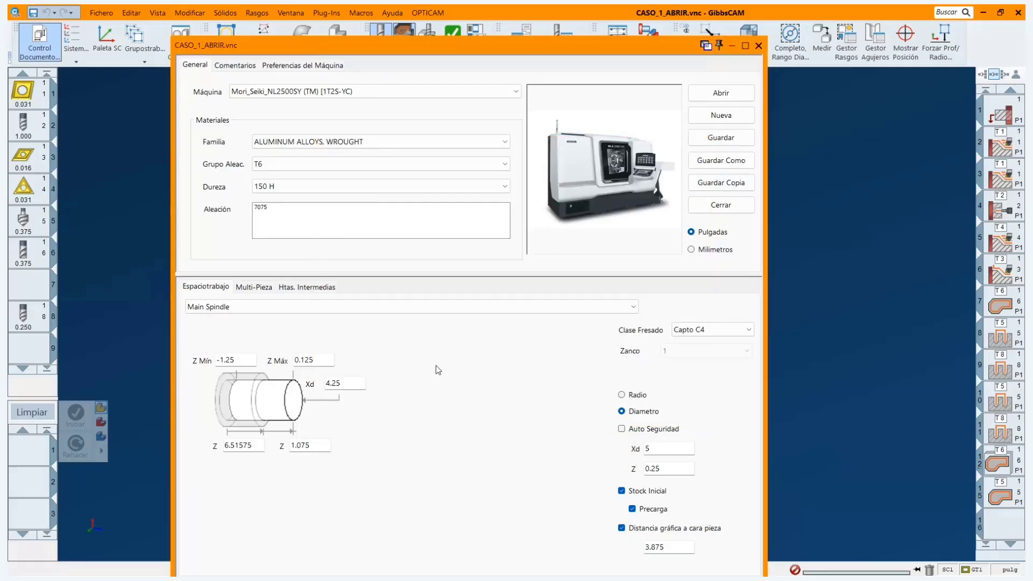
{"action": "left_click", "coordinate": [225, 309]}
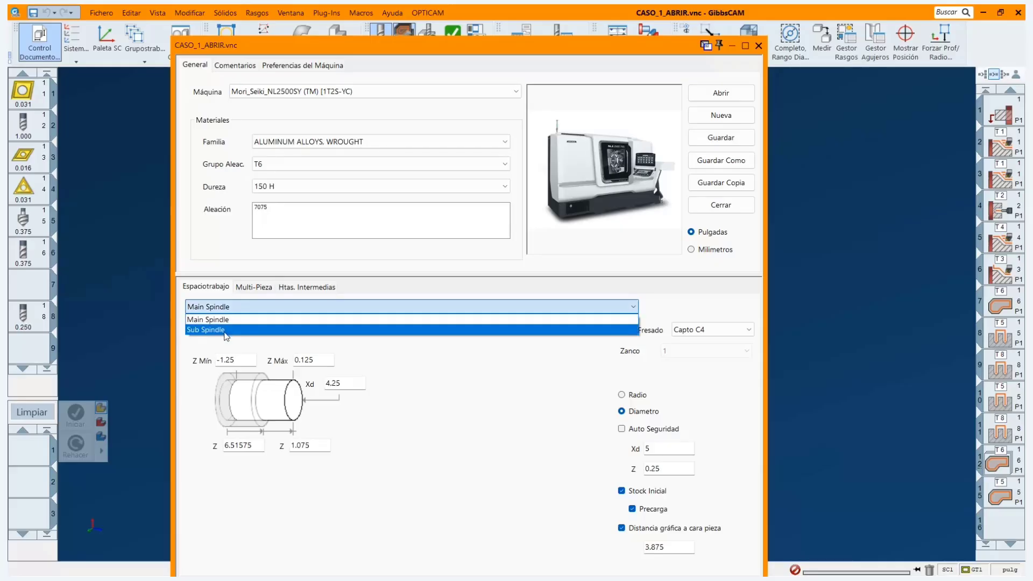
{"action": "left_click", "coordinate": [226, 329]}
{"action": "left_click", "coordinate": [237, 311]}
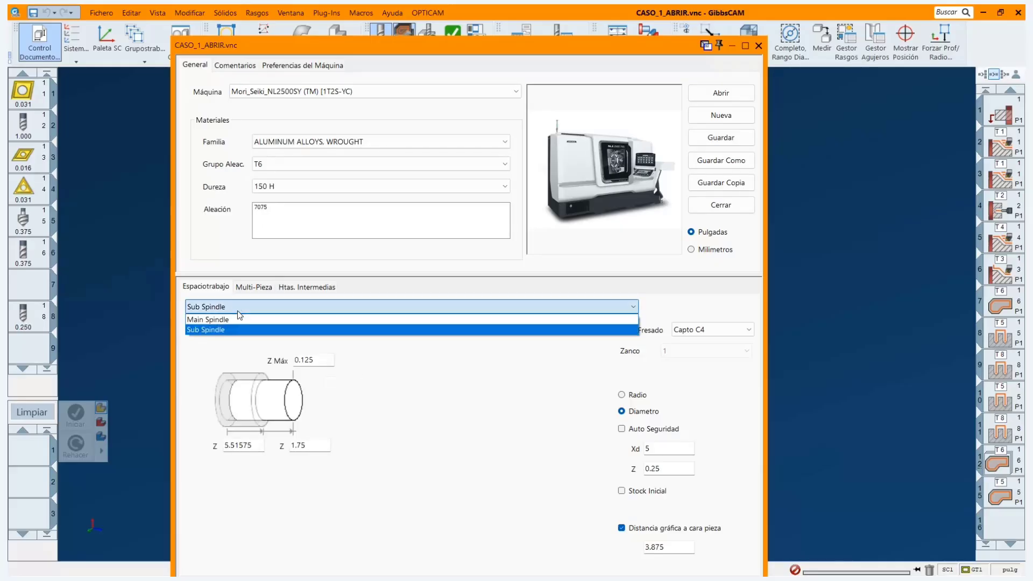
{"action": "left_click", "coordinate": [238, 320]}
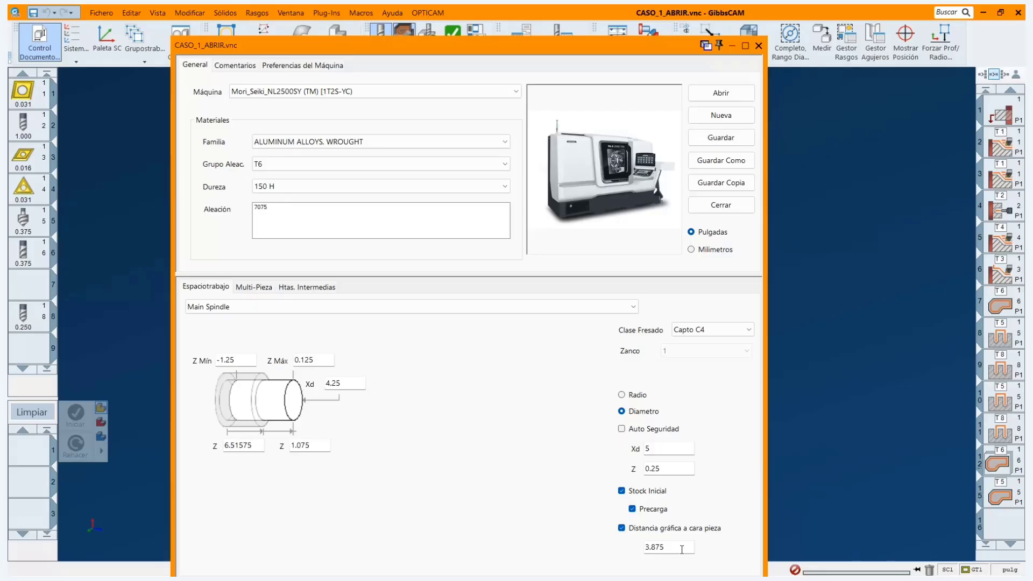
Examine the Turret 1 intermediate tooling and its tool group preview from several angles, and close the preview and the document settings.
{"action": "left_click", "coordinate": [307, 288]}
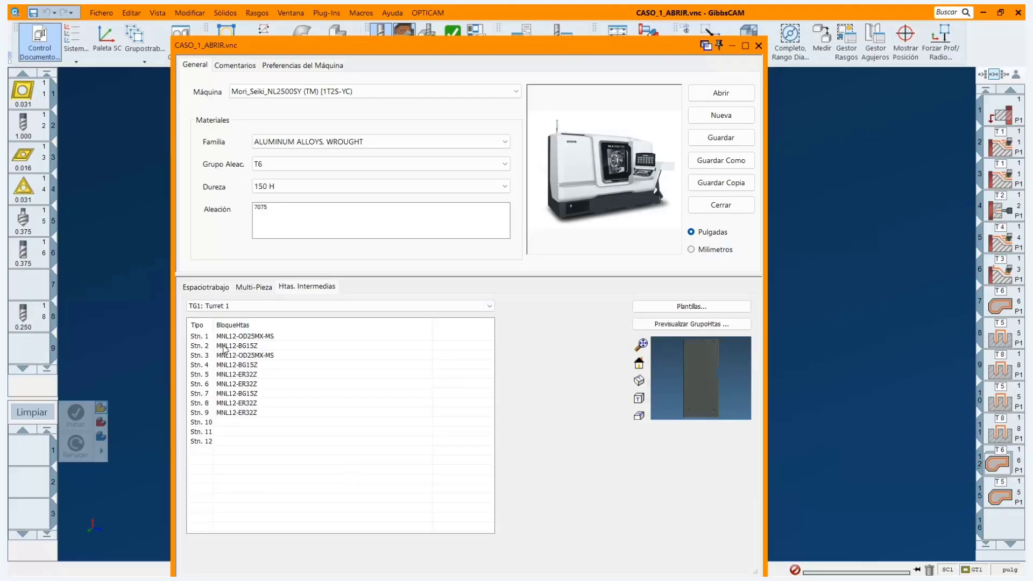
{"action": "left_click", "coordinate": [275, 337]}
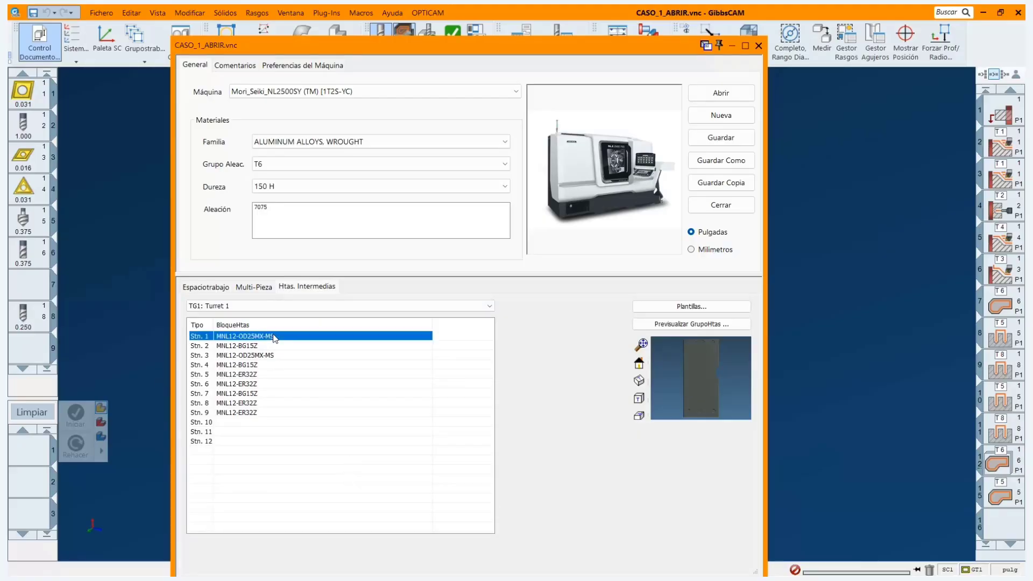
{"action": "left_click", "coordinate": [674, 324]}
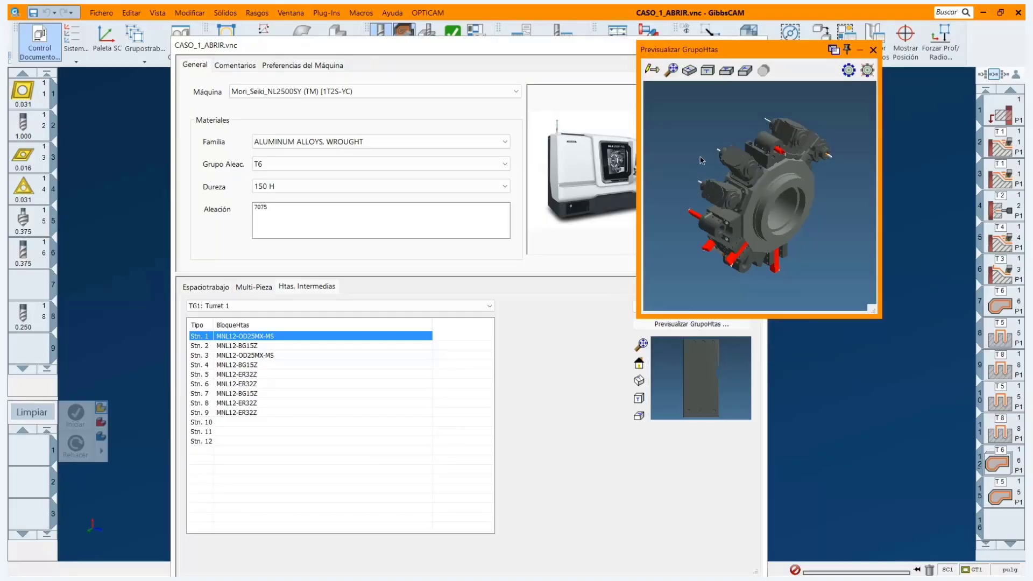
{"action": "middle_click_drag", "start_coordinate": [700, 157], "coordinate": [818, 209]}
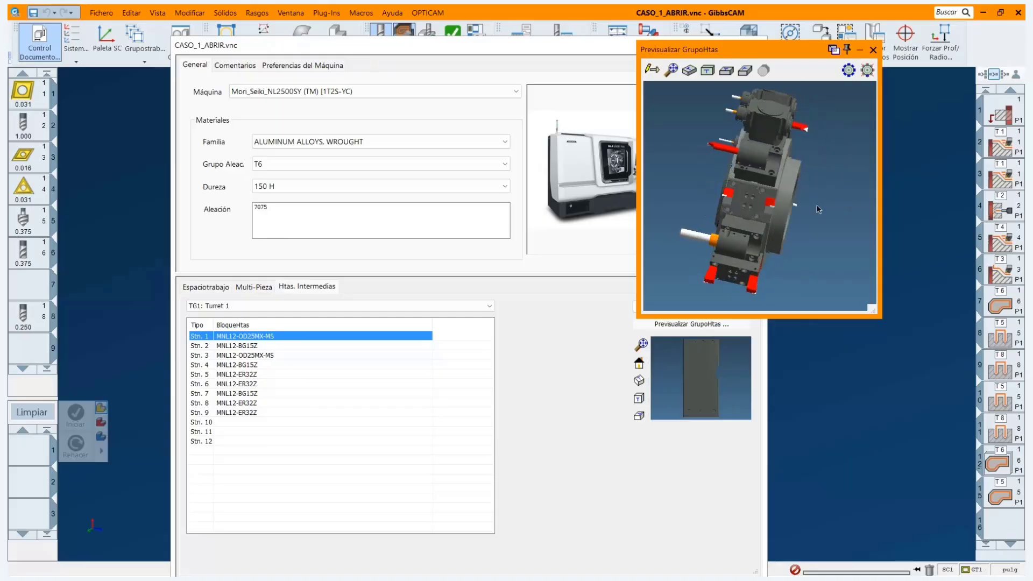
{"action": "middle_click_drag", "start_coordinate": [748, 225], "coordinate": [840, 236]}
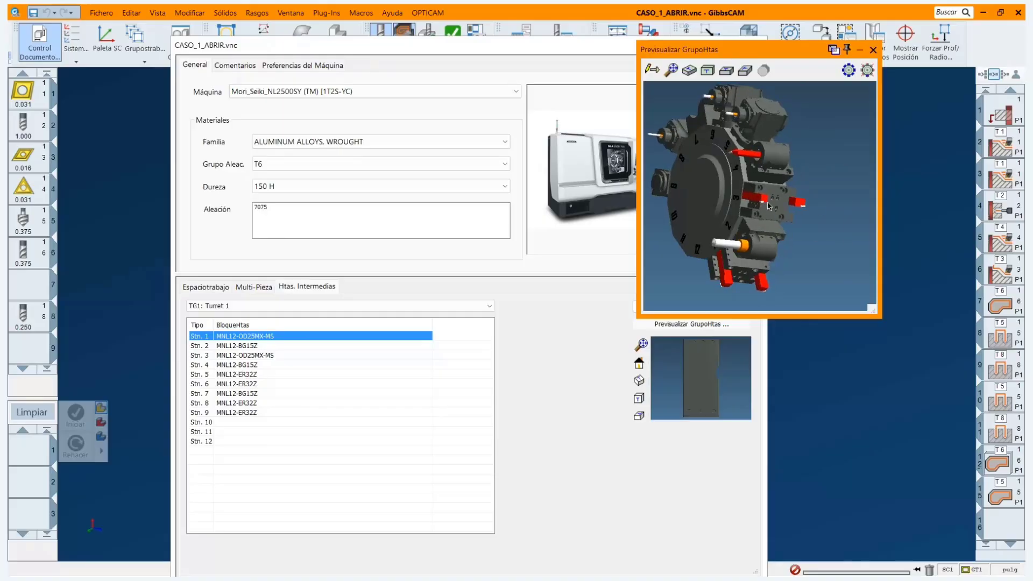
{"action": "middle_click_drag", "start_coordinate": [795, 221], "coordinate": [682, 249]}
{"action": "middle_click_drag", "start_coordinate": [761, 245], "coordinate": [793, 187]}
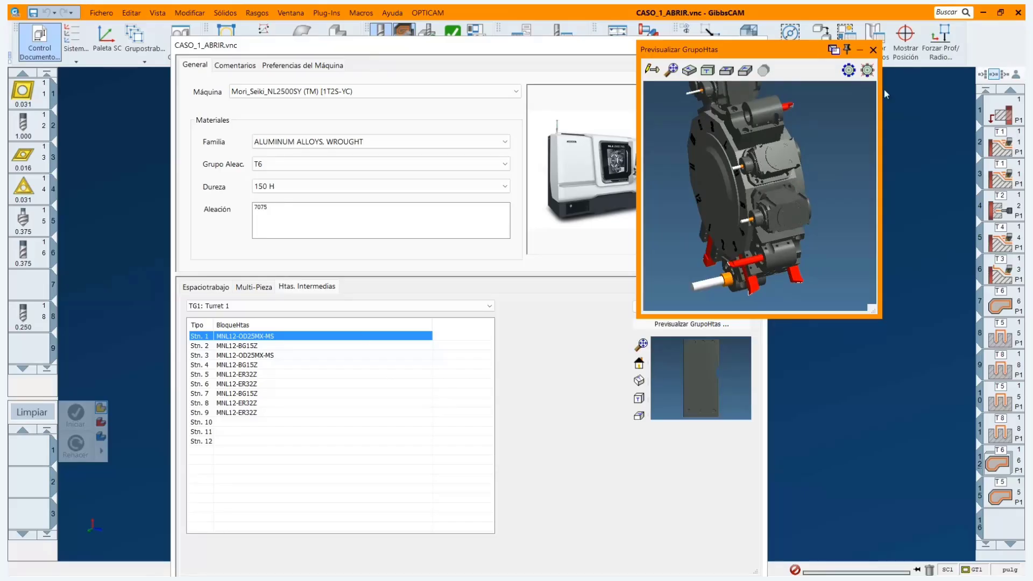
{"action": "left_click", "coordinate": [872, 50]}
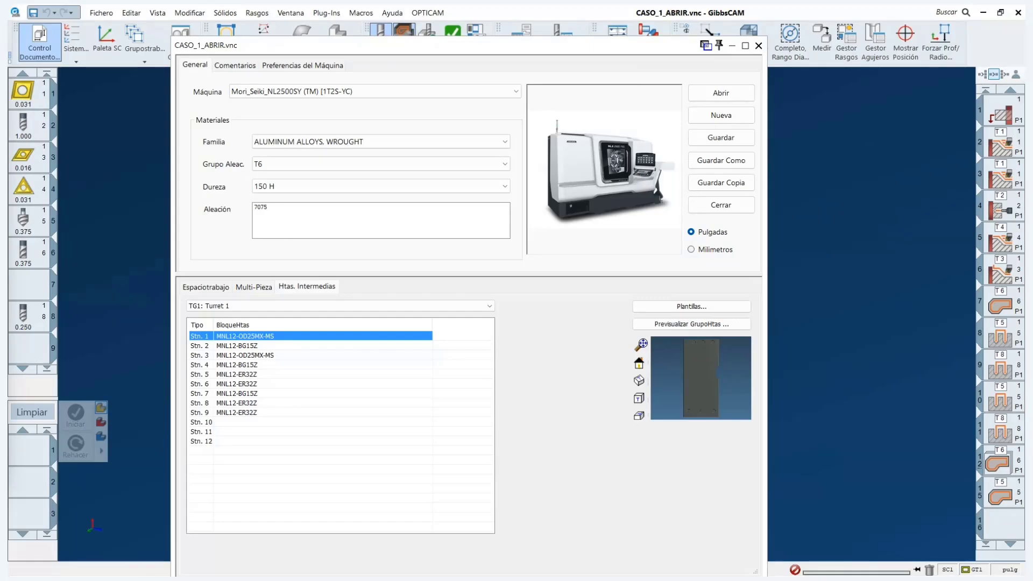
{"action": "left_click", "coordinate": [759, 46]}
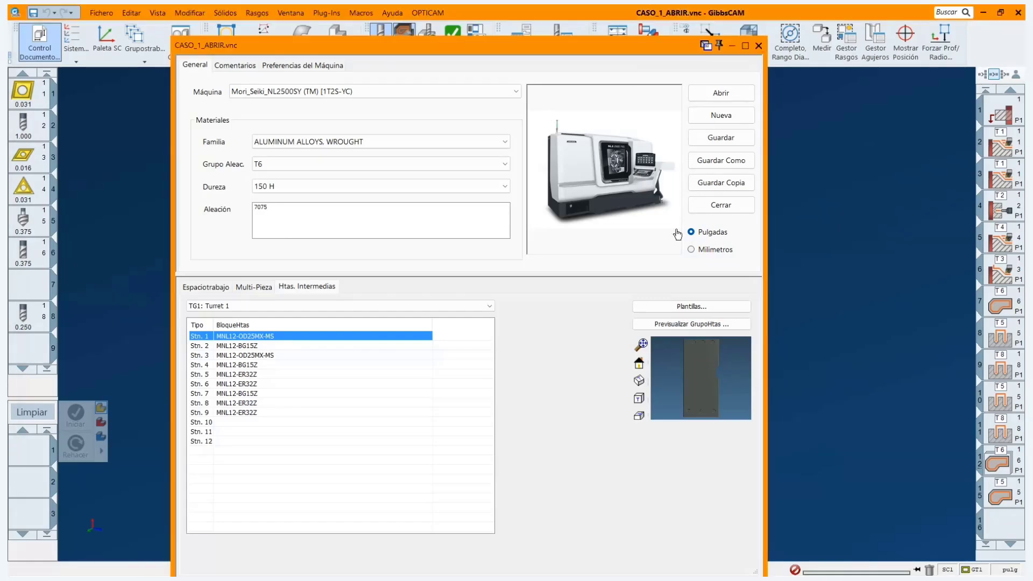
{"action": "left_click", "coordinate": [759, 46]}
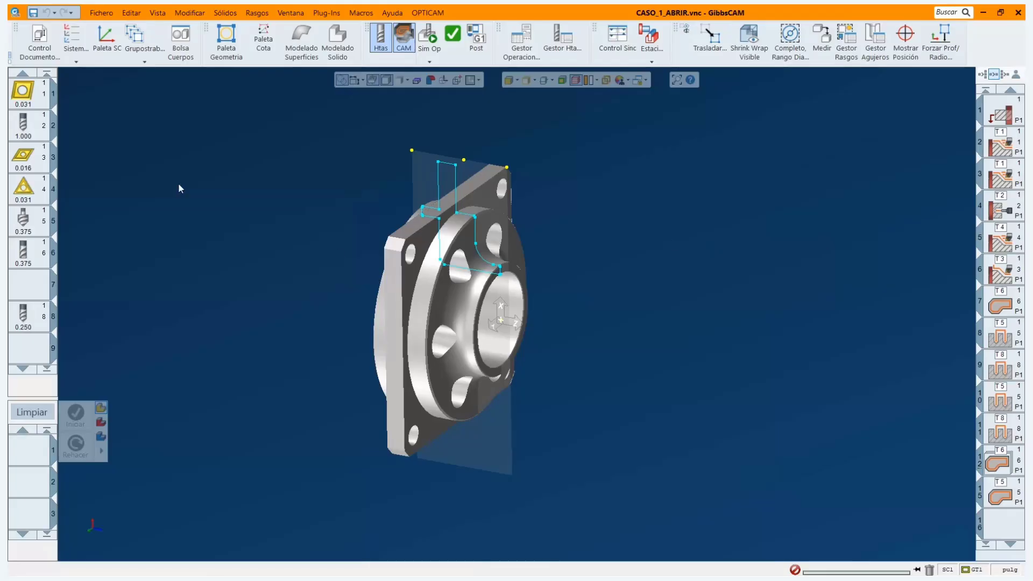
Review the milling and frontal planes of the Main Spindle and all three Sub Spindle coordinate systems, and reactivate the Main Spindle's ZX plano TORNO.
{"action": "left_click", "coordinate": [75, 33]}
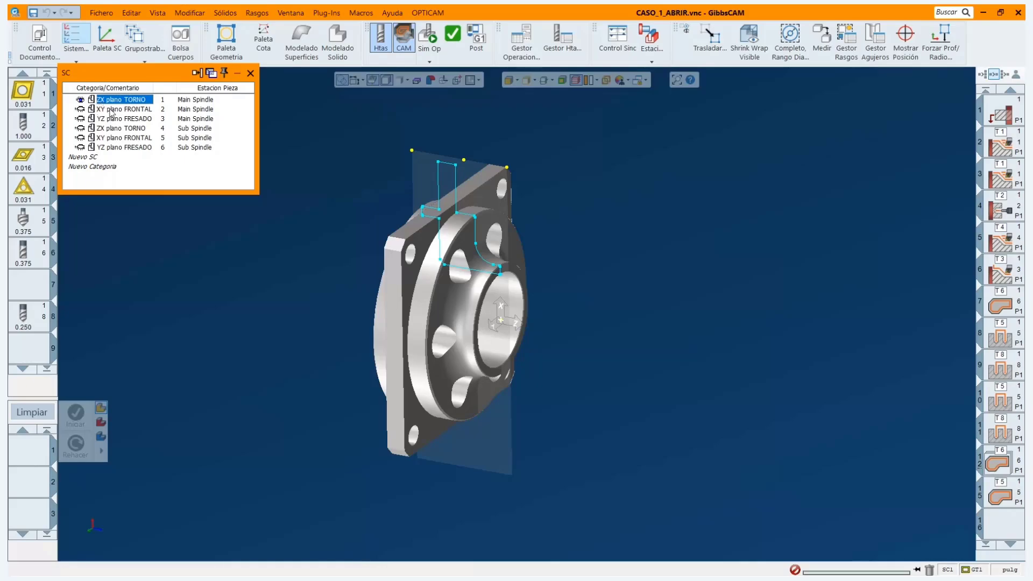
{"action": "left_click", "coordinate": [115, 121]}
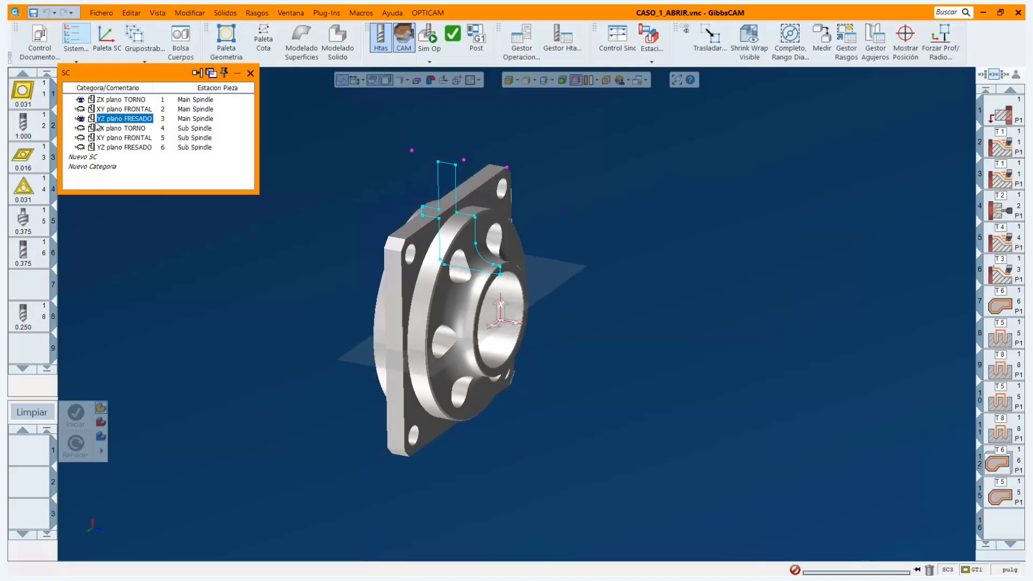
{"action": "left_click", "coordinate": [122, 110]}
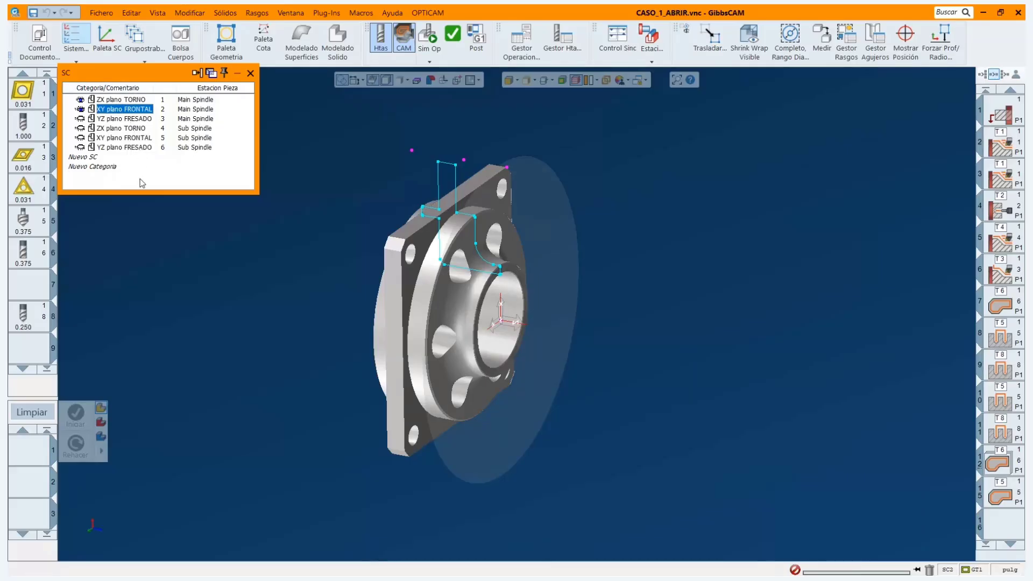
{"action": "left_click", "coordinate": [130, 129]}
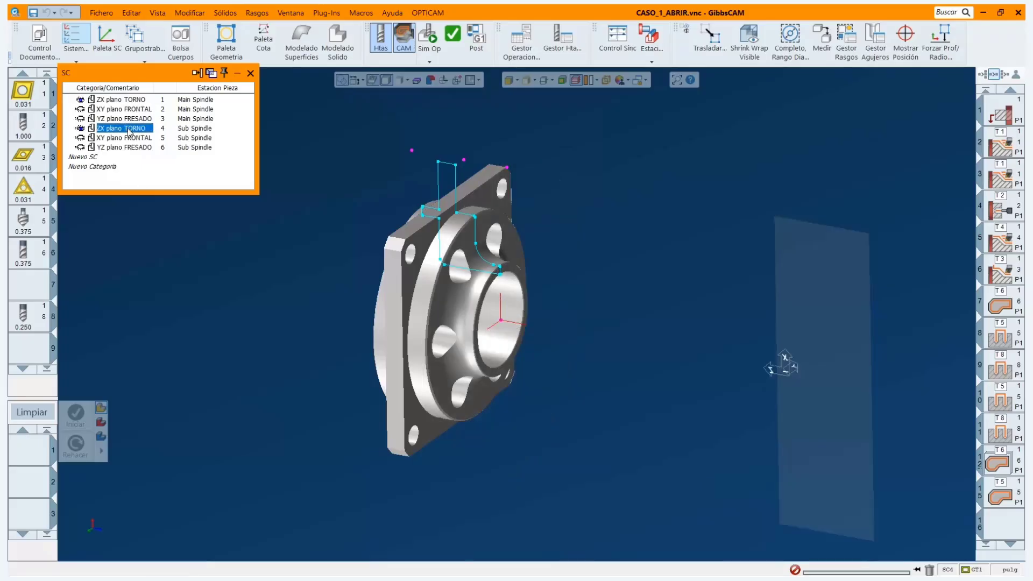
{"action": "left_click", "coordinate": [120, 138]}
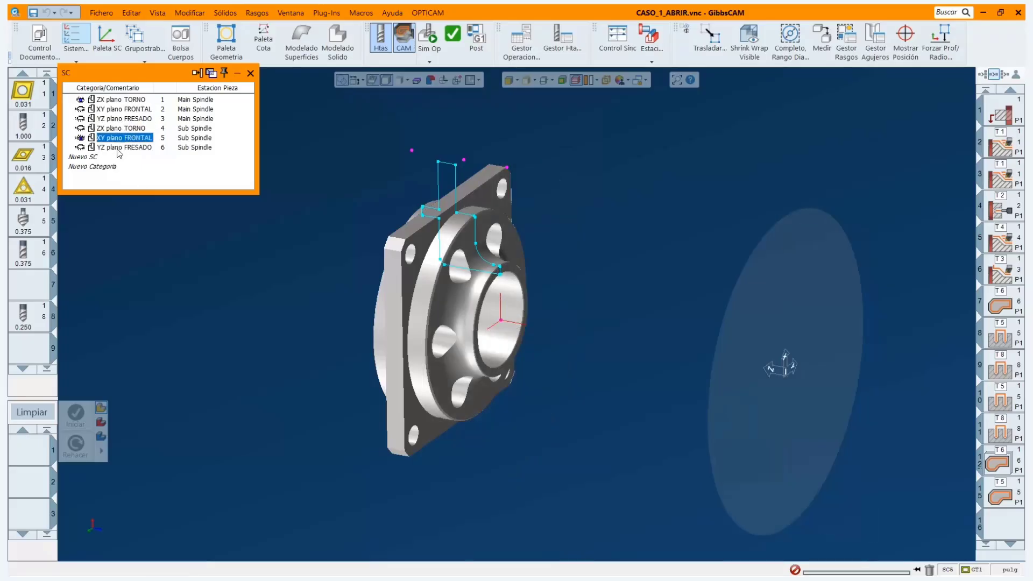
{"action": "left_click", "coordinate": [119, 147]}
{"action": "left_click", "coordinate": [117, 102]}
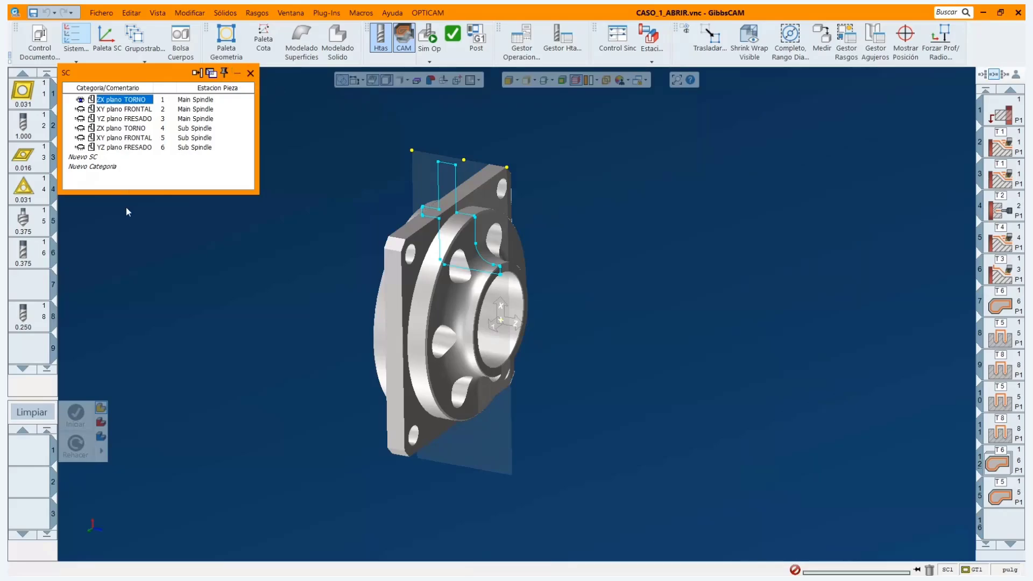
Review the FRONTAL MAIN, FRONTAL SUB and PERFIL SUB workgroups, return to PERFIL PRINCIPAL, and close the workgroup and coordinate system lists.
{"action": "left_click", "coordinate": [135, 34]}
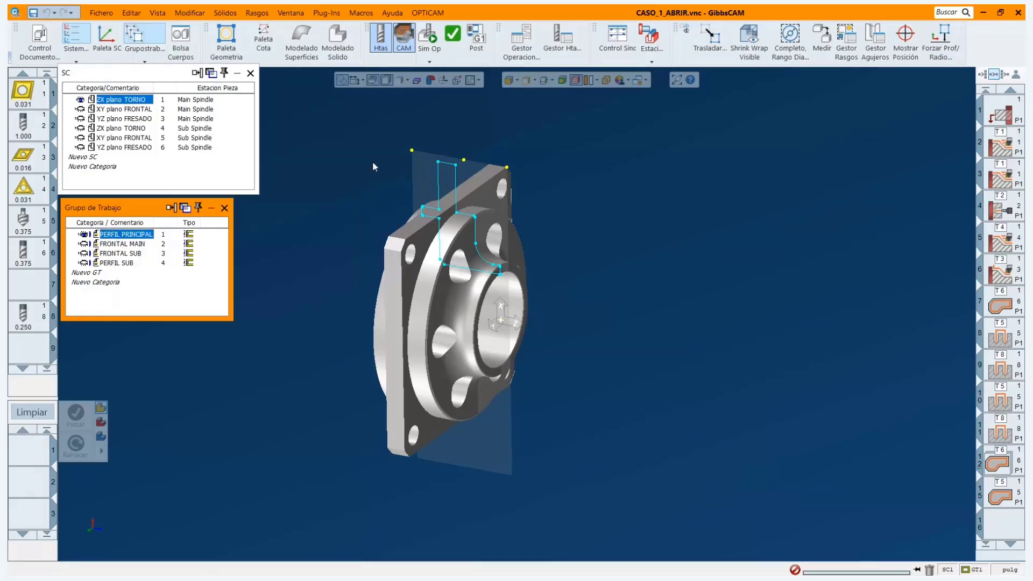
{"action": "left_click", "coordinate": [115, 245]}
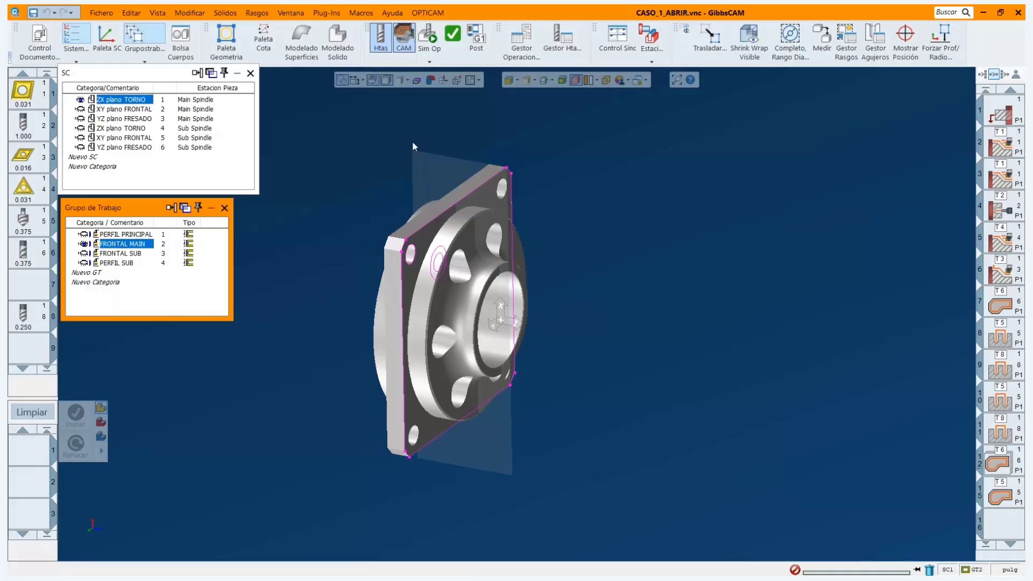
{"action": "left_click", "coordinate": [116, 255]}
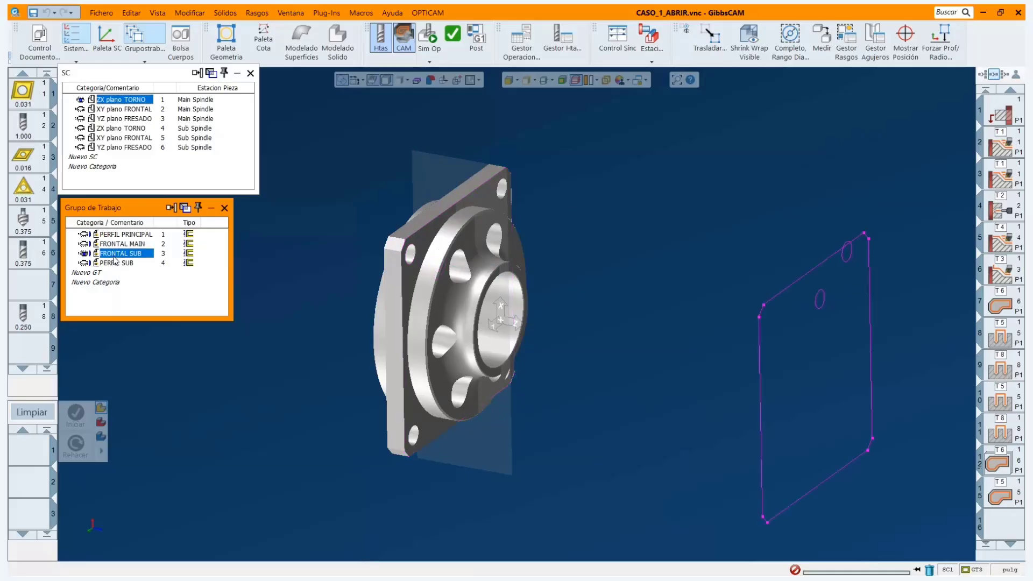
{"action": "left_click", "coordinate": [116, 263]}
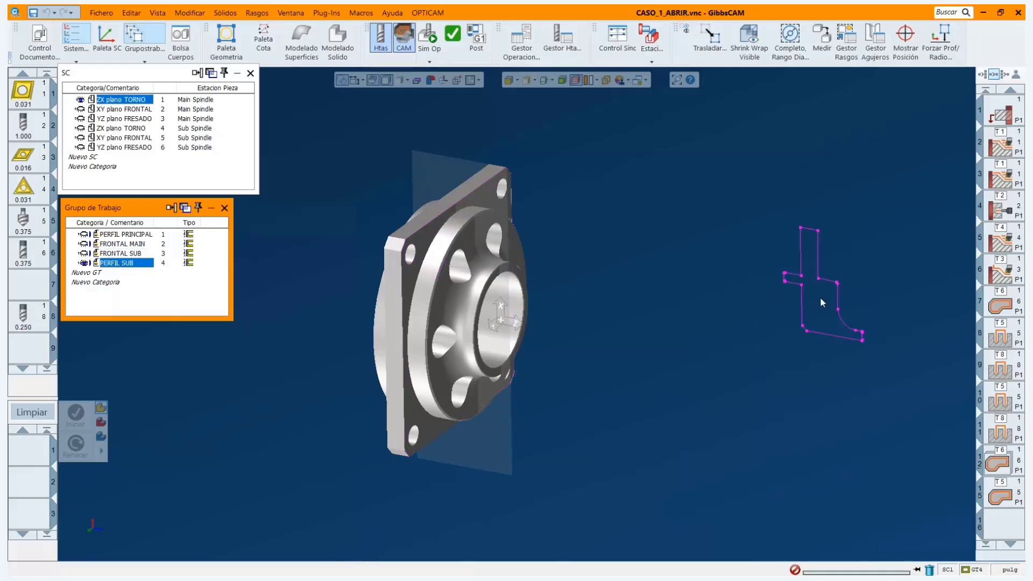
{"action": "left_click", "coordinate": [113, 235]}
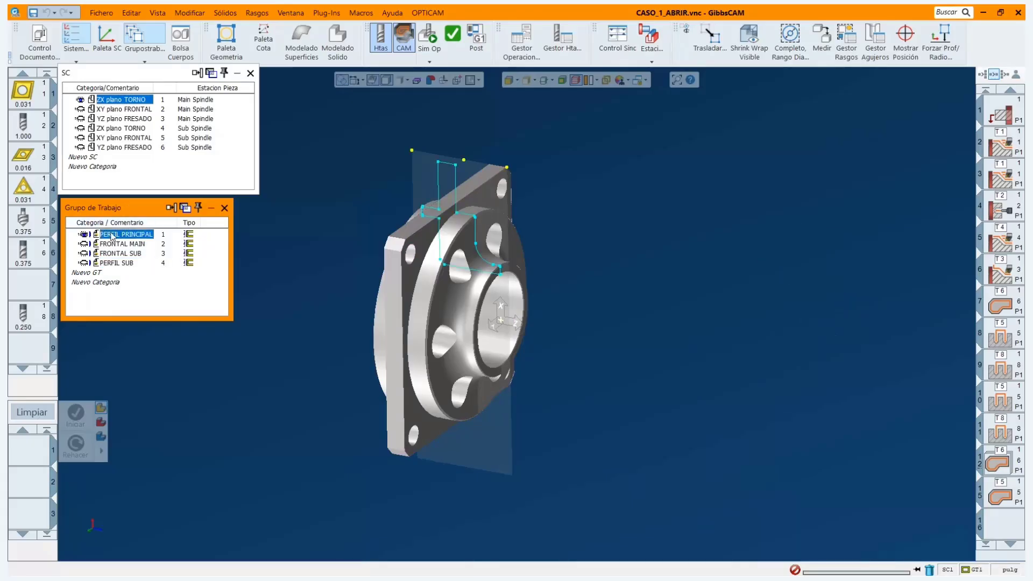
{"action": "left_click", "coordinate": [225, 208]}
{"action": "left_click", "coordinate": [251, 71]}
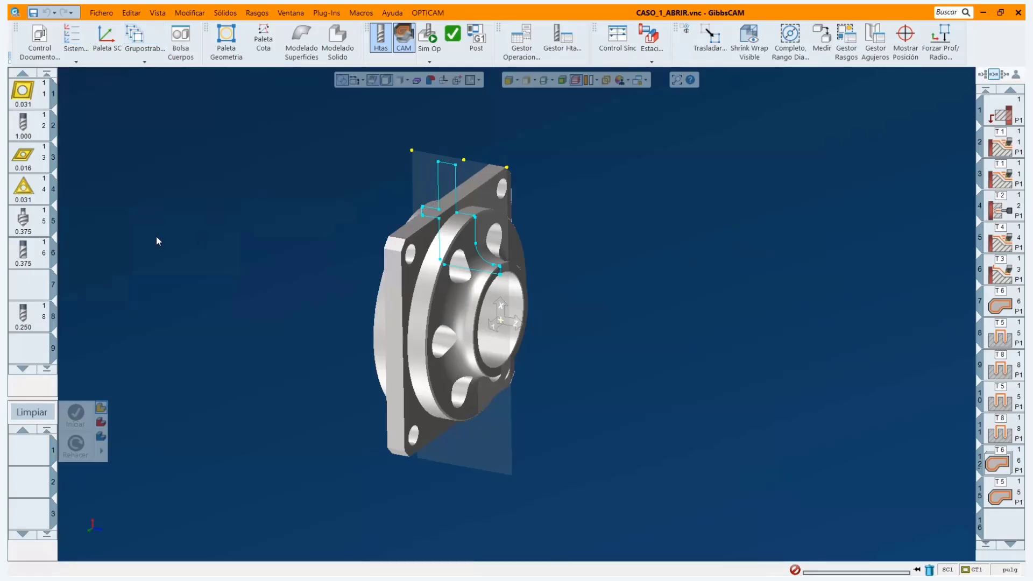
Inspect turning tool 1's offset configuration and its mounting in the turret preview, and check its attachment options, keeping TA MAIN.
{"action": "left_click", "coordinate": [30, 102]}
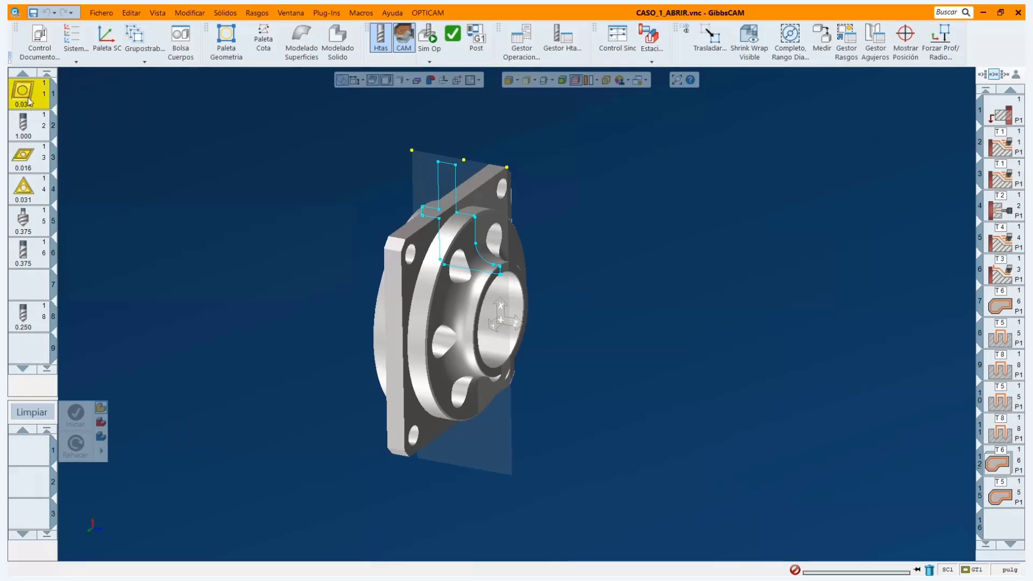
{"action": "double_click", "coordinate": [30, 101]}
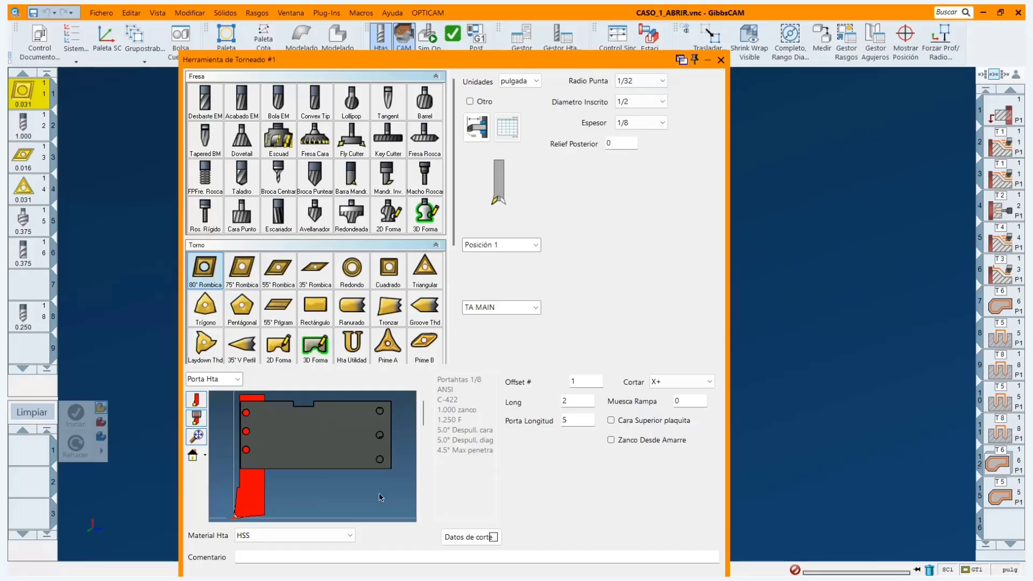
{"action": "left_click", "coordinate": [477, 129]}
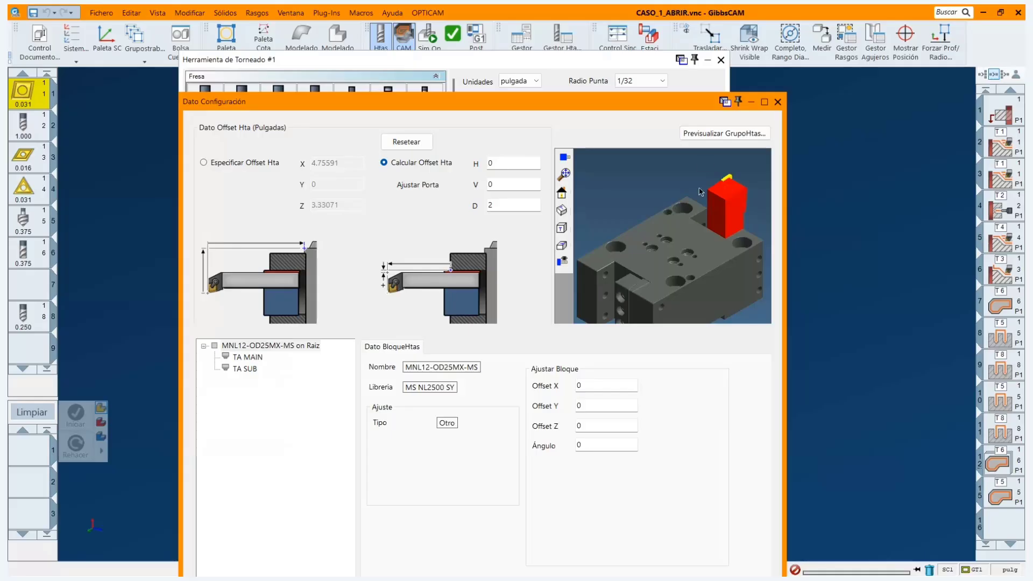
{"action": "left_click", "coordinate": [725, 133]}
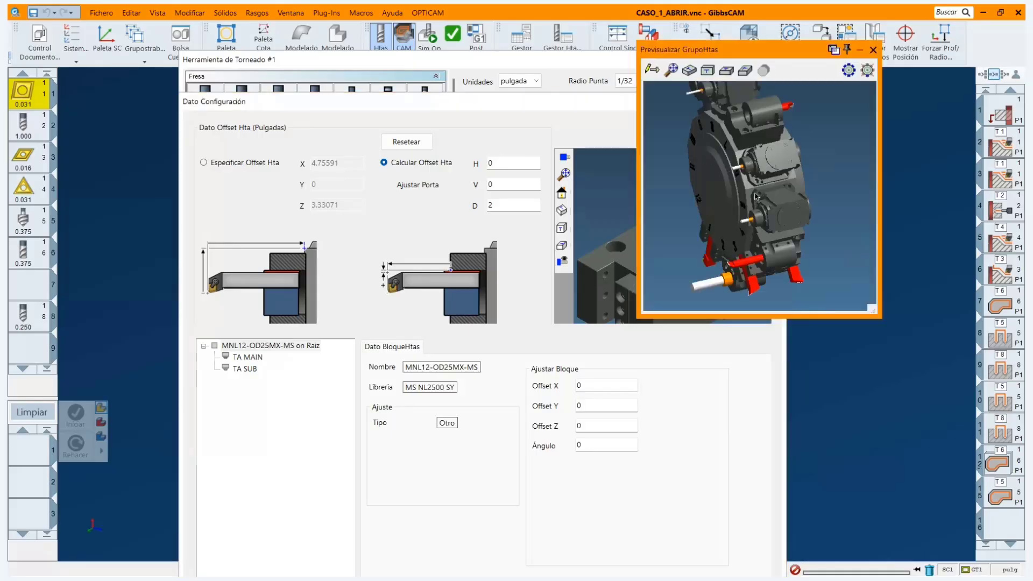
{"action": "middle_click_drag", "start_coordinate": [755, 194], "coordinate": [804, 178]}
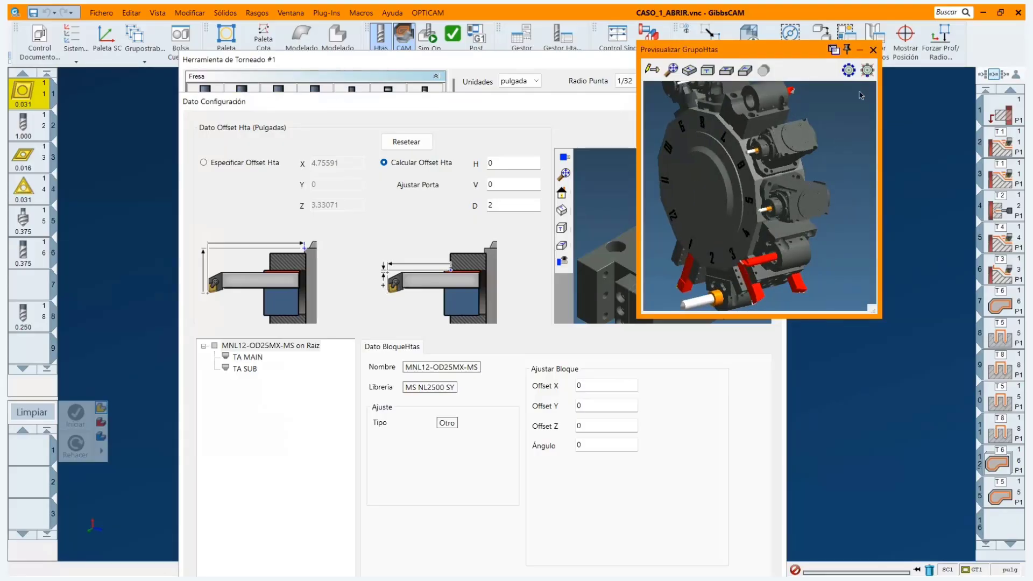
{"action": "left_click", "coordinate": [873, 50]}
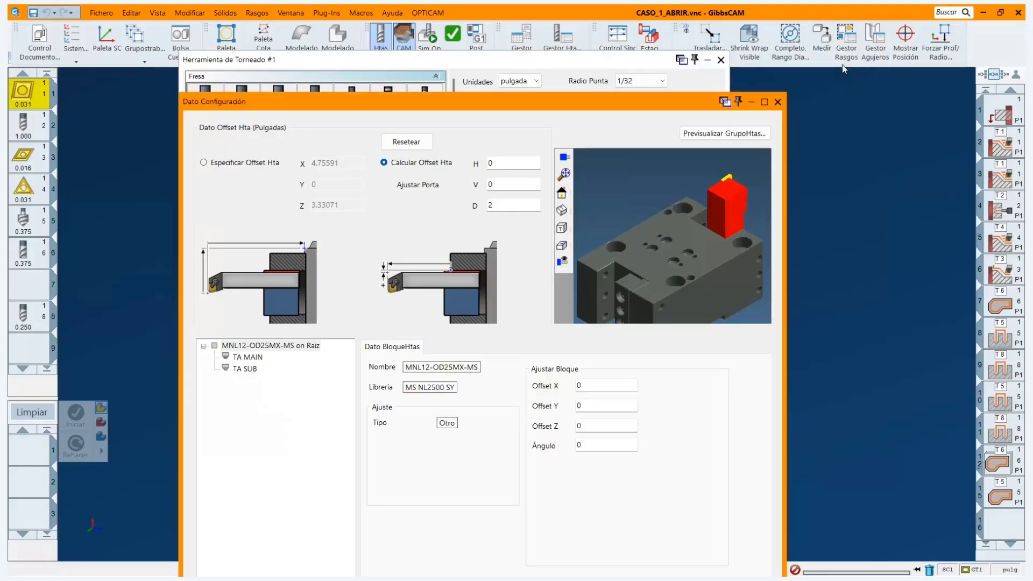
{"action": "left_click", "coordinate": [778, 103]}
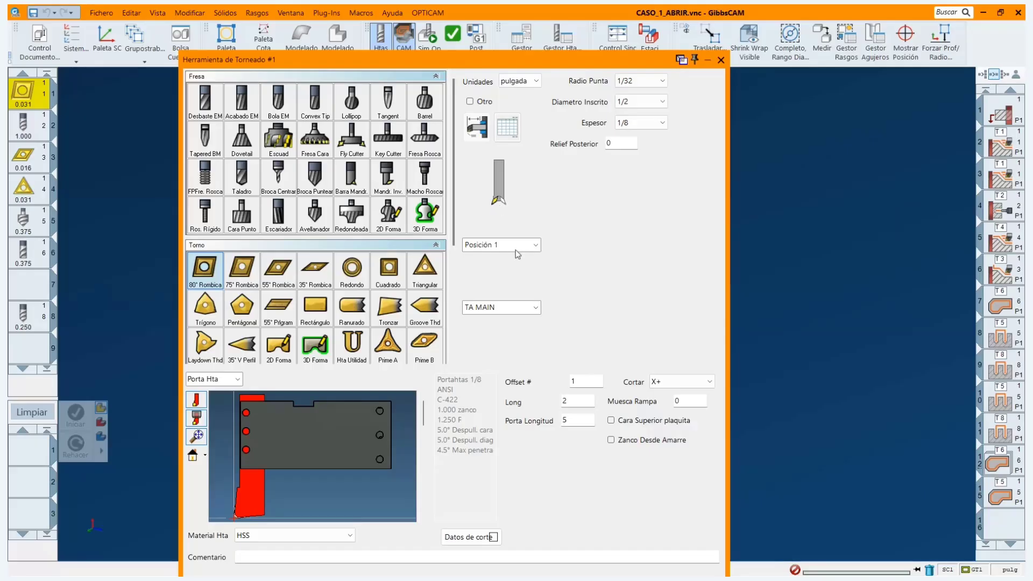
{"action": "left_click", "coordinate": [535, 308]}
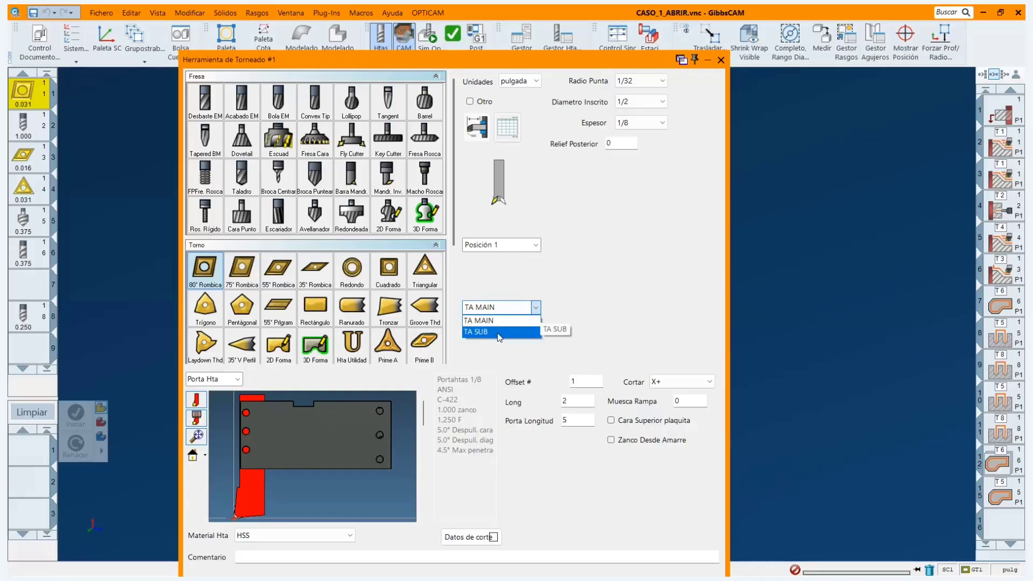
{"action": "left_click", "coordinate": [496, 321]}
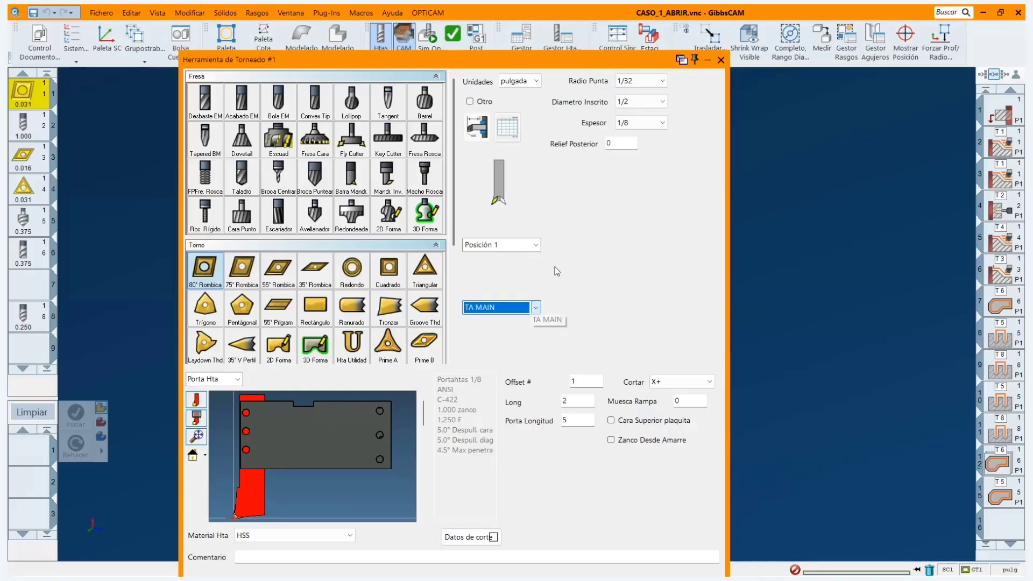
Close tool 1, inspect milling tool 5's mounting in the holder preview and its attachment options, keeping TA MAIN, and close its definition.
{"action": "left_click", "coordinate": [721, 61]}
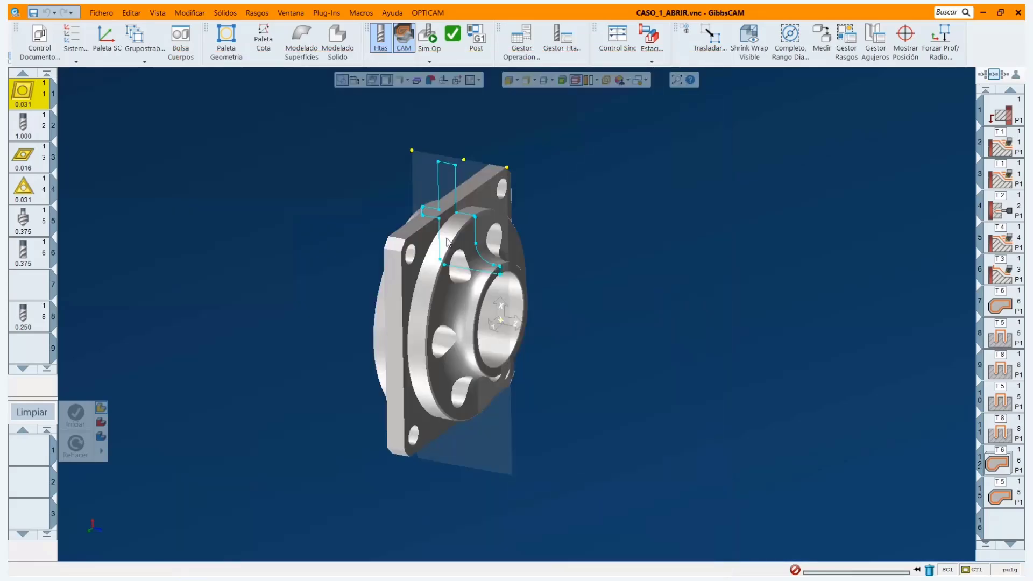
{"action": "double_click", "coordinate": [41, 230]}
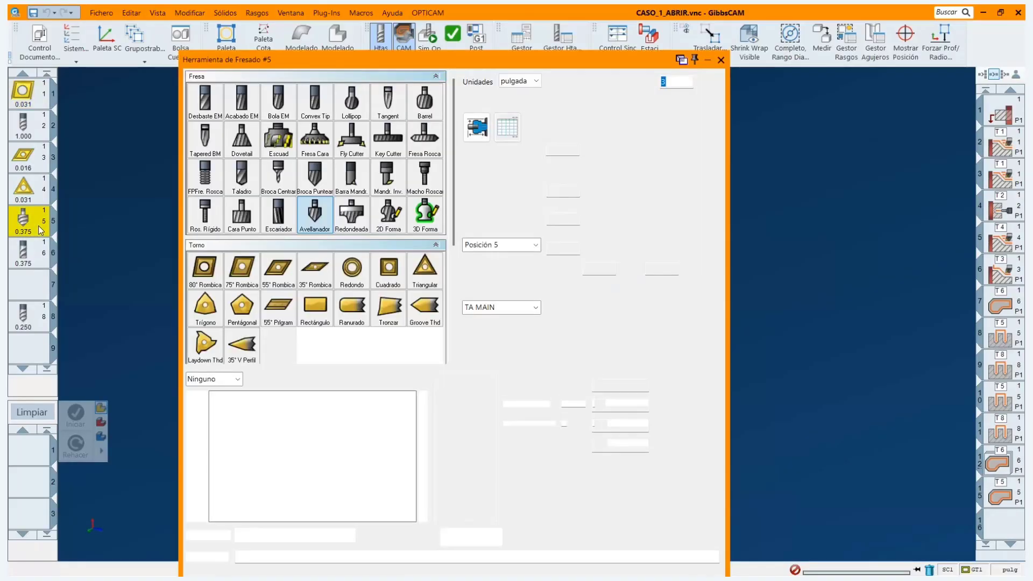
{"action": "scroll", "coordinate": [318, 446], "scroll_direction": "down", "scroll_amount": 2}
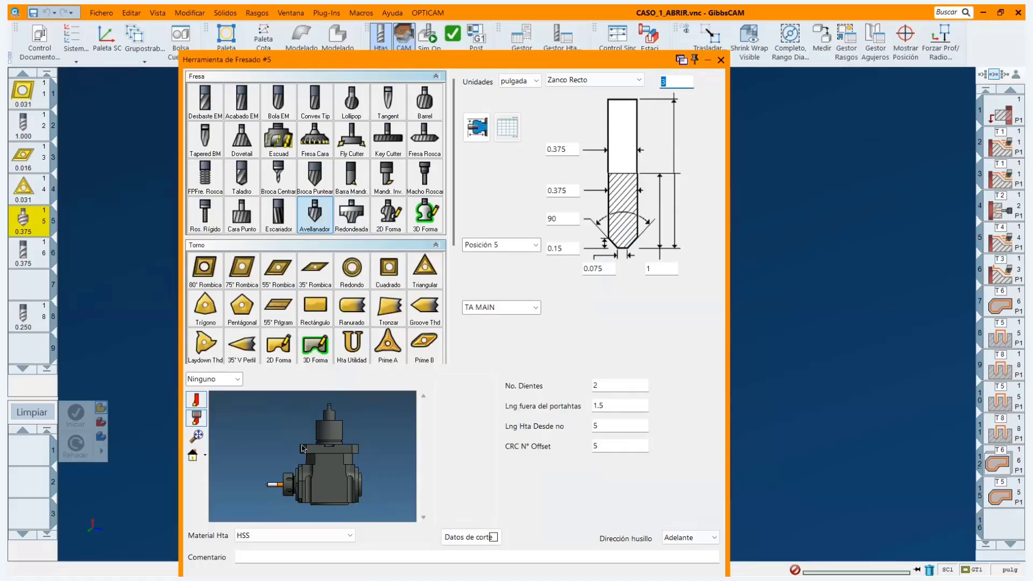
{"action": "middle_click_drag", "start_coordinate": [318, 446], "coordinate": [329, 483]}
{"action": "scroll", "coordinate": [330, 476], "scroll_direction": "up", "scroll_amount": 3}
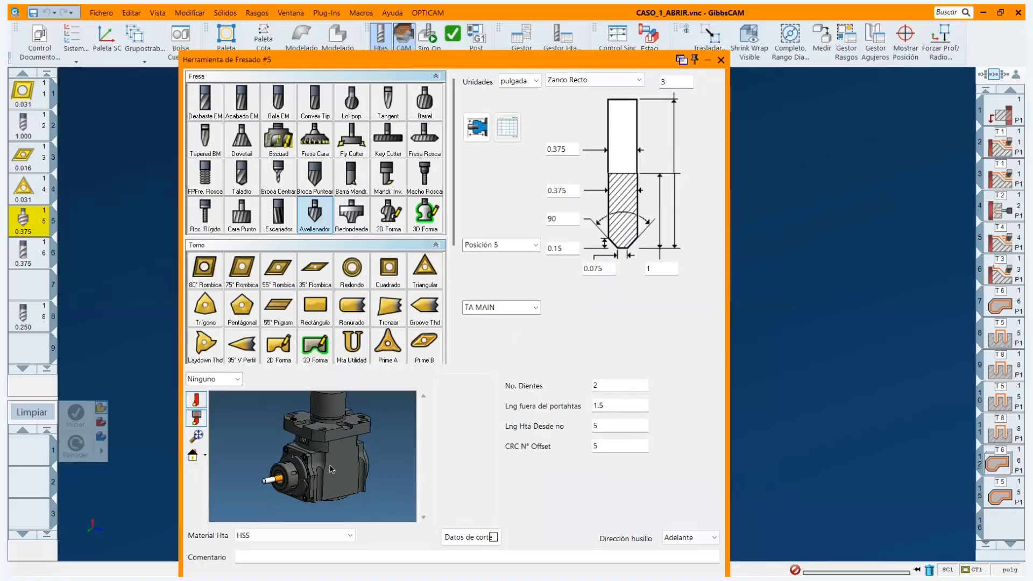
{"action": "middle_click_drag", "start_coordinate": [347, 449], "coordinate": [334, 471]}
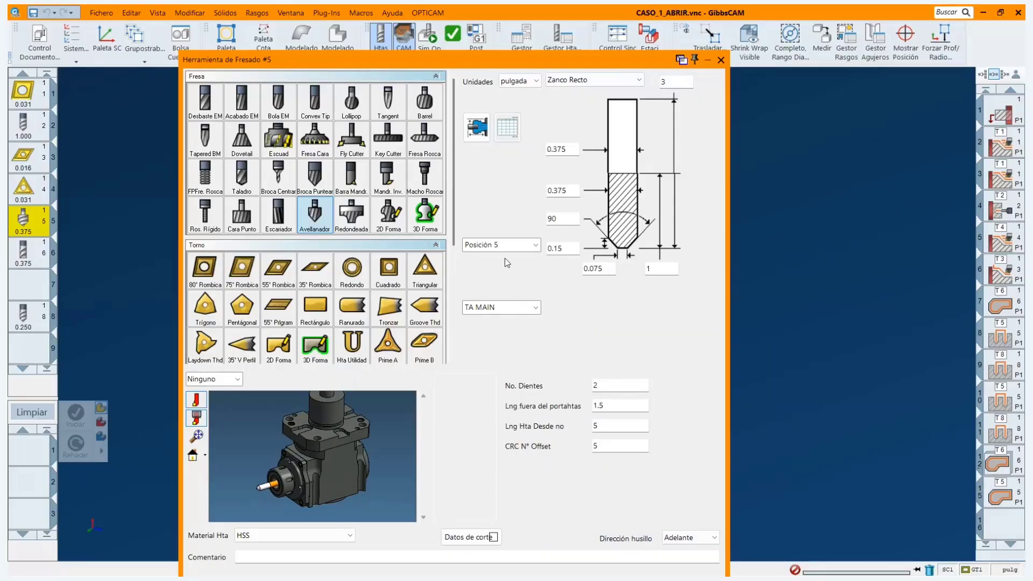
{"action": "left_click", "coordinate": [535, 308]}
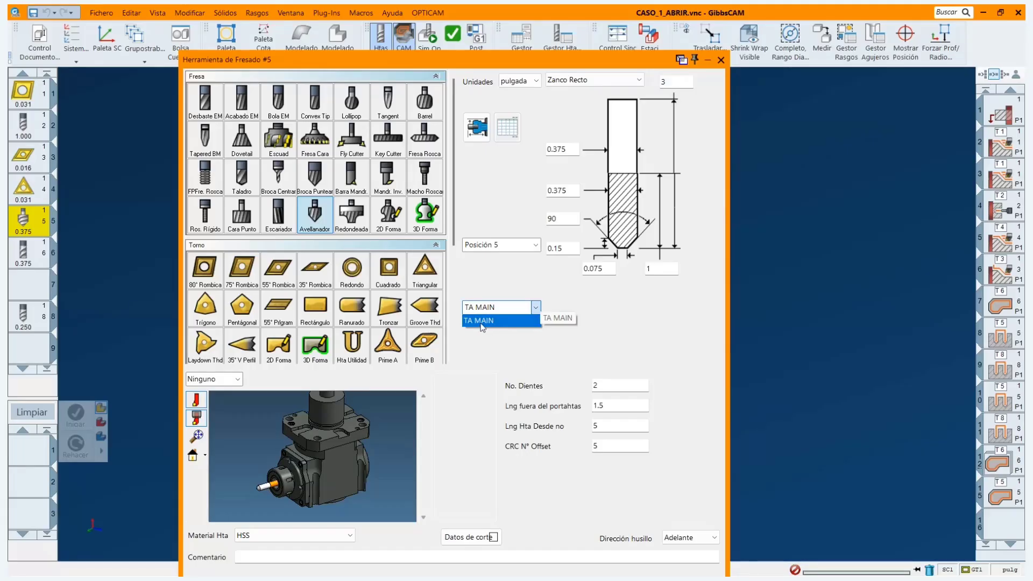
{"action": "left_click", "coordinate": [482, 321]}
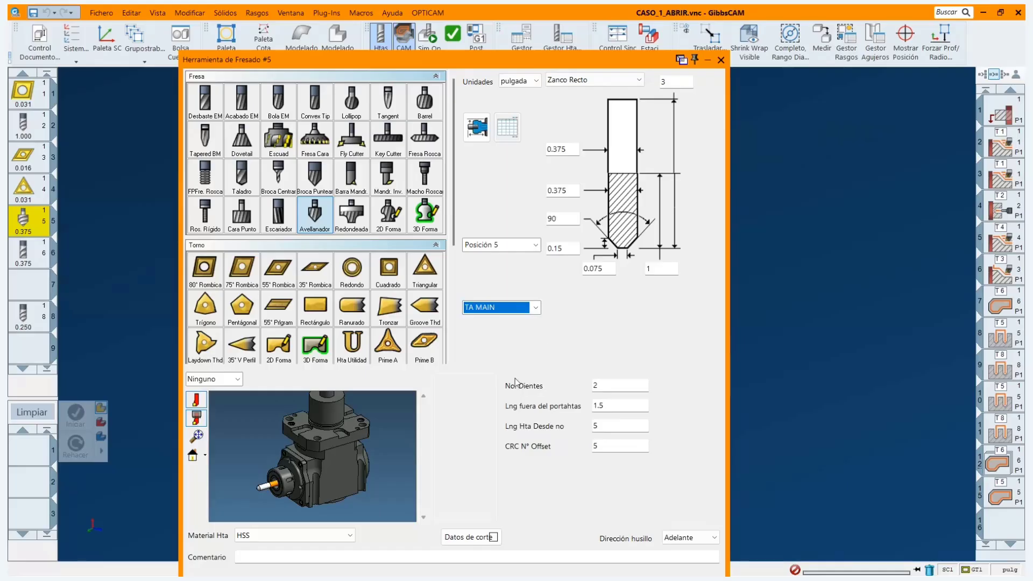
{"action": "left_click", "coordinate": [721, 60]}
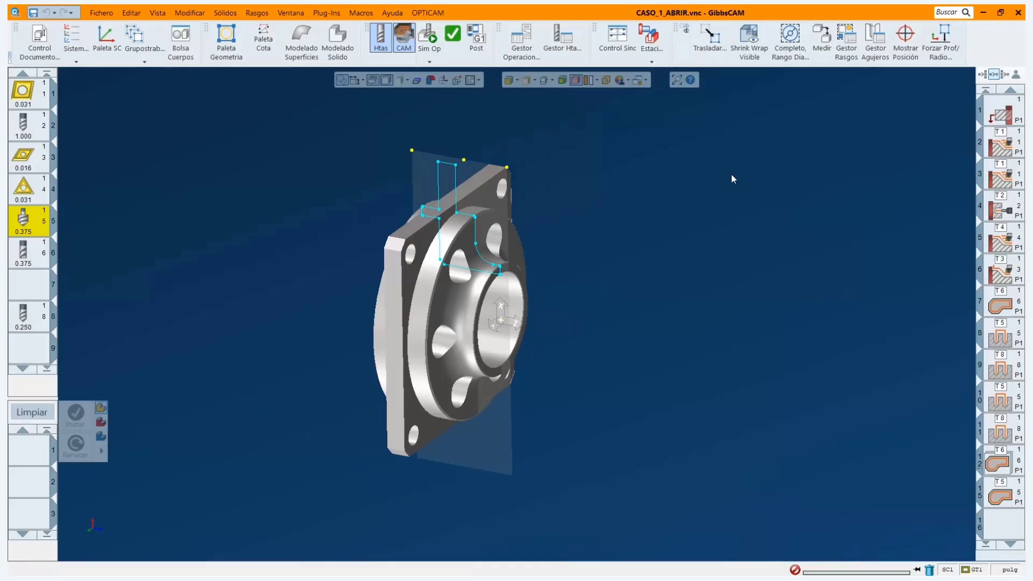
Review the spindle utility process of operation 1, close it, and clear the process list.
{"action": "double_click", "coordinate": [997, 109]}
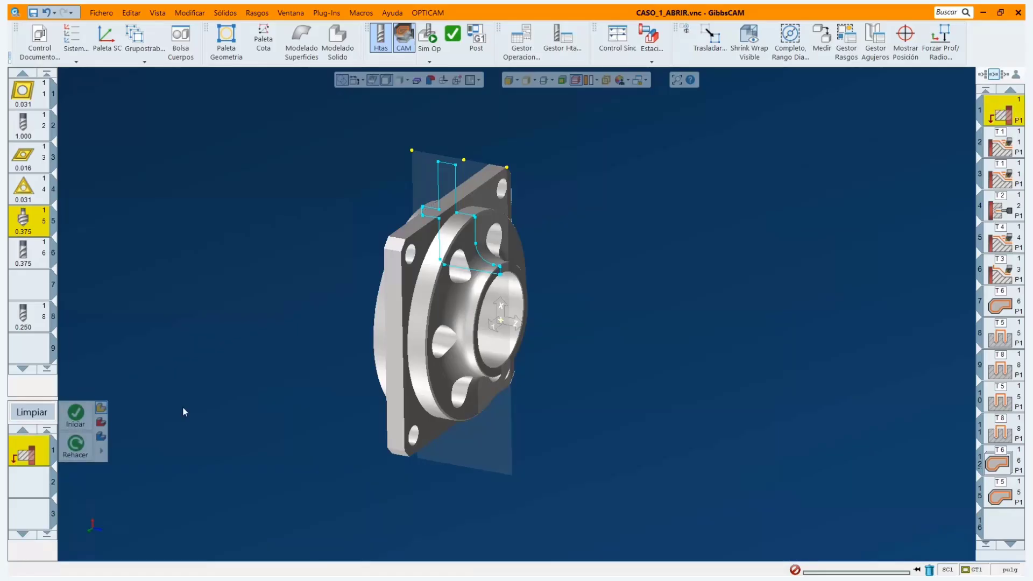
{"action": "double_click", "coordinate": [41, 455]}
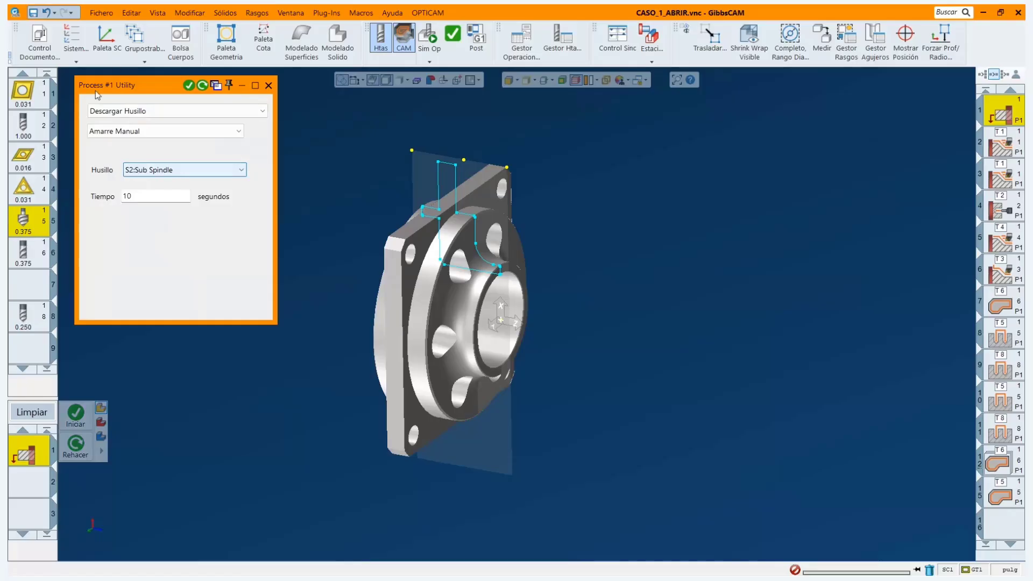
{"action": "left_click", "coordinate": [268, 85]}
{"action": "left_click", "coordinate": [41, 419]}
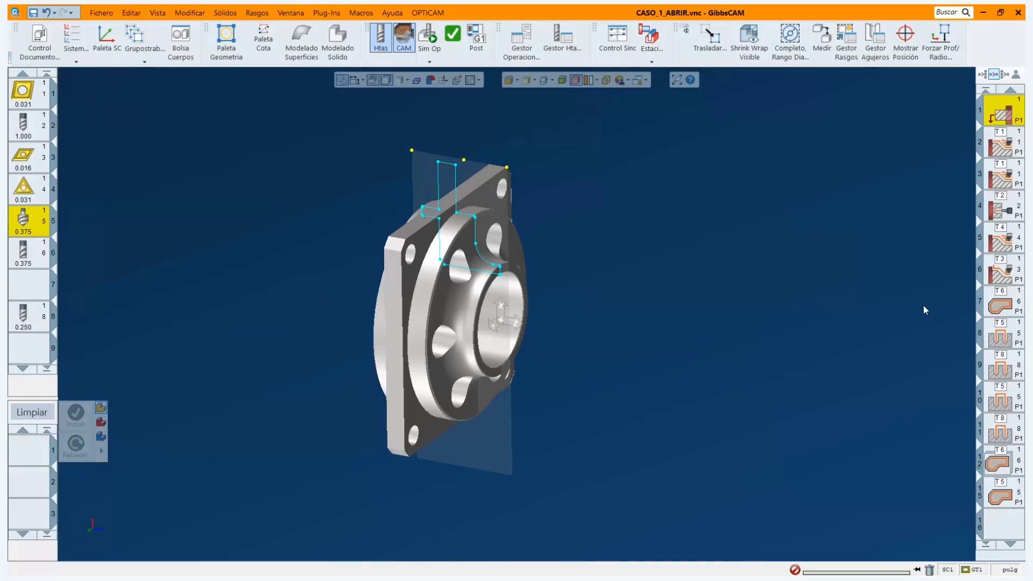
Review the geometry and toolpaths of operations 2 through 6, covering tools 1, 2, 4 and 3 in turn.
{"action": "double_click", "coordinate": [1004, 149]}
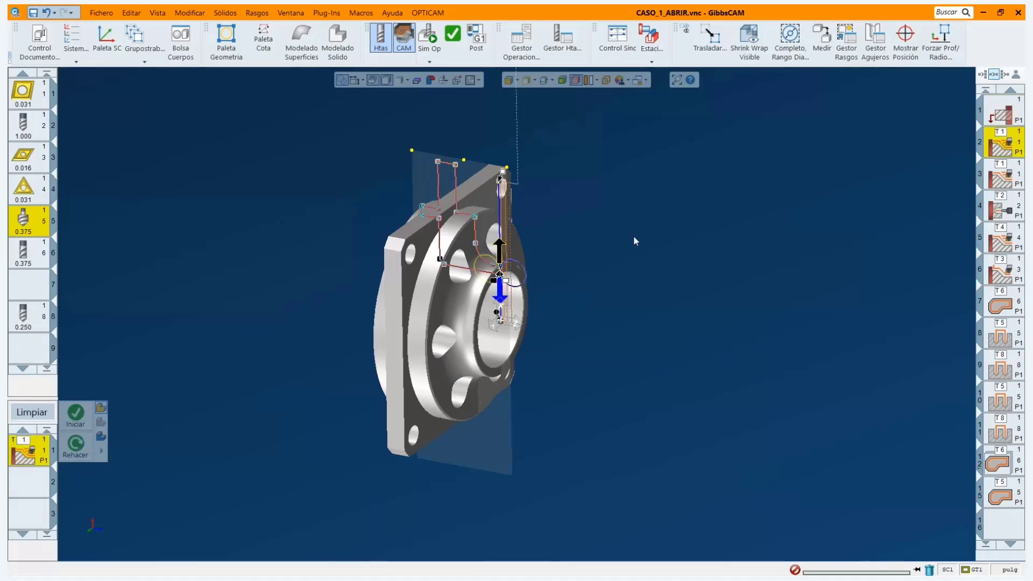
{"action": "left_click", "coordinate": [34, 412]}
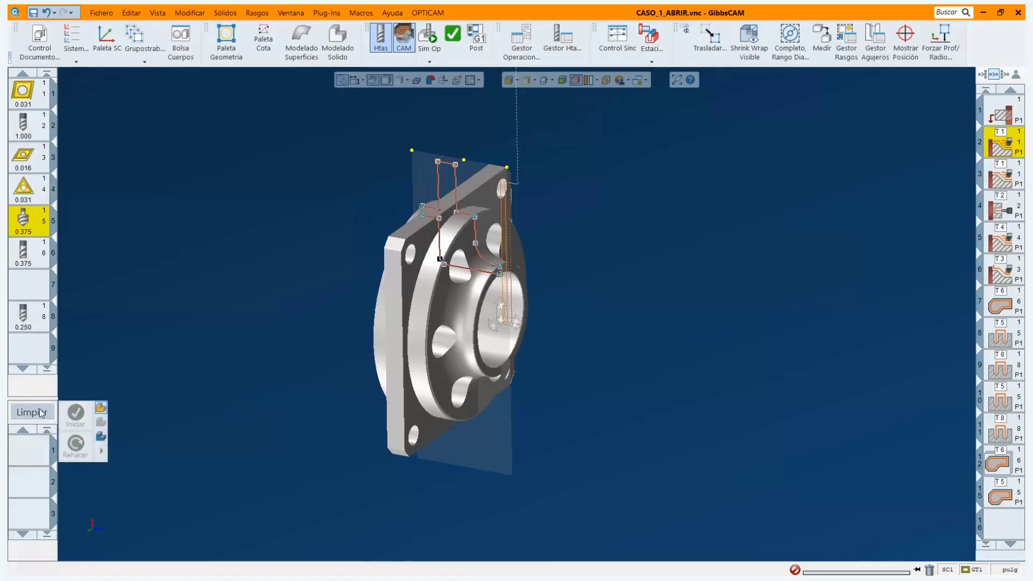
{"action": "left_click", "coordinate": [991, 179]}
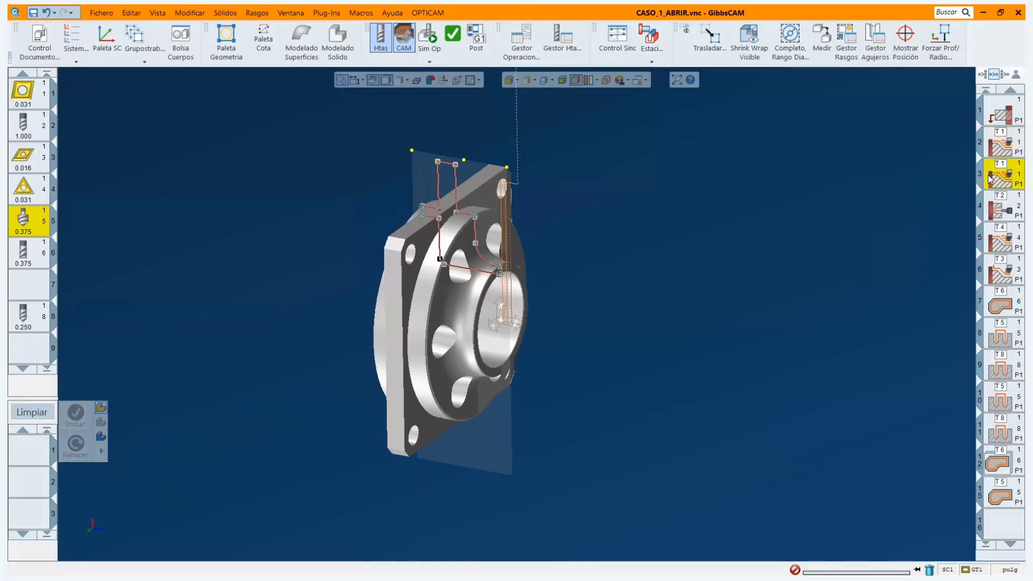
{"action": "double_click", "coordinate": [991, 179]}
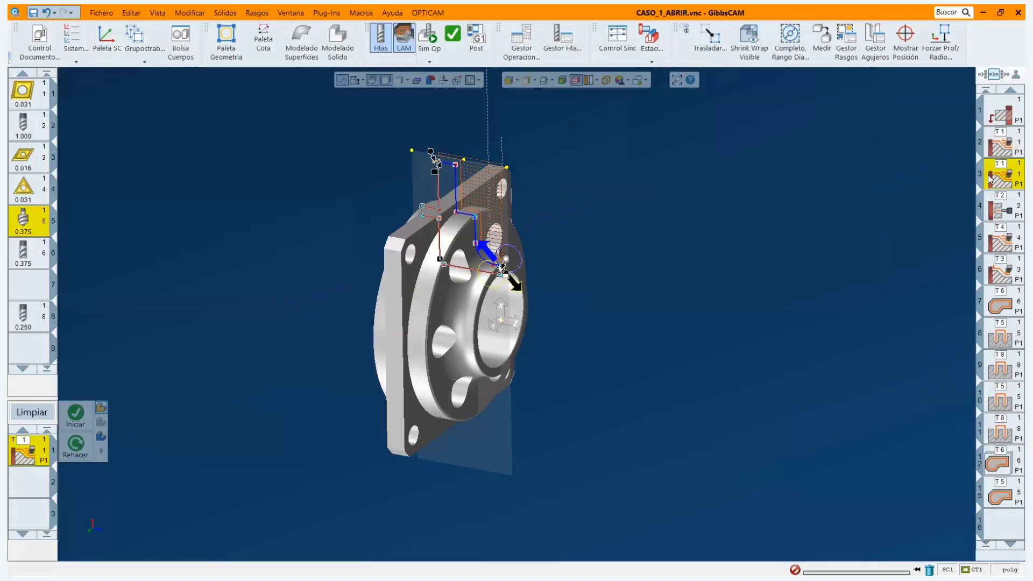
{"action": "double_click", "coordinate": [993, 206]}
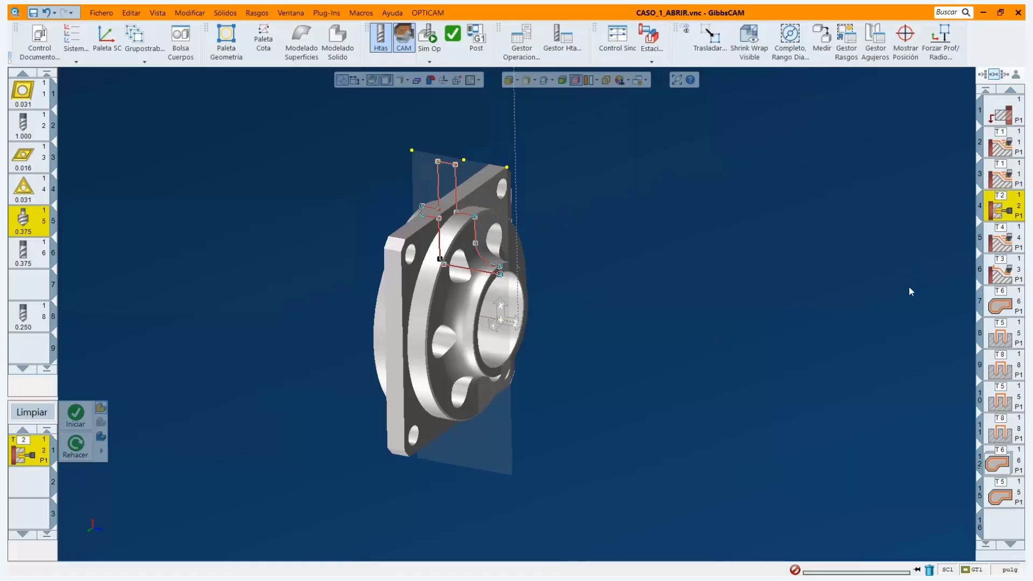
{"action": "double_click", "coordinate": [992, 244]}
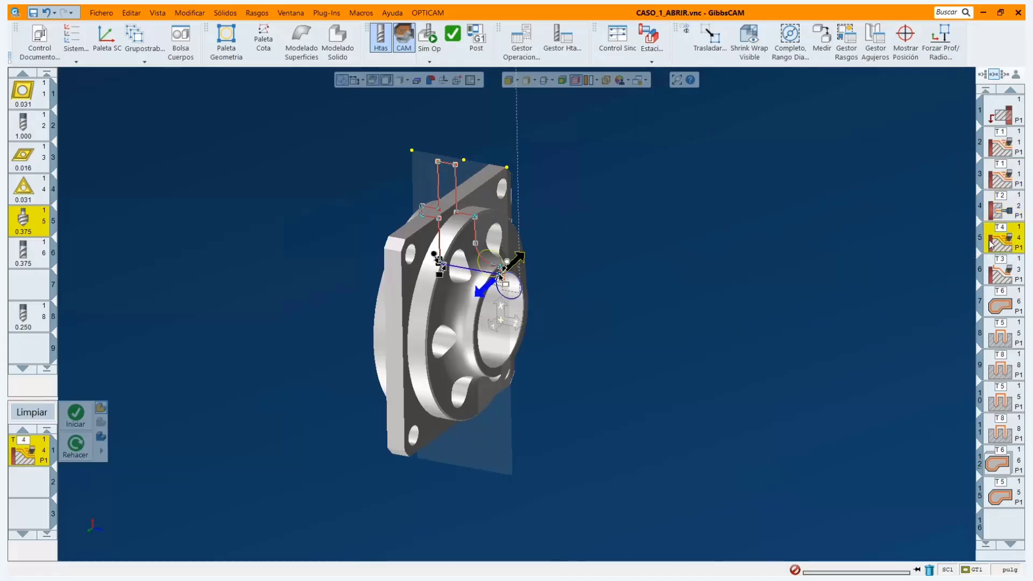
{"action": "double_click", "coordinate": [997, 274]}
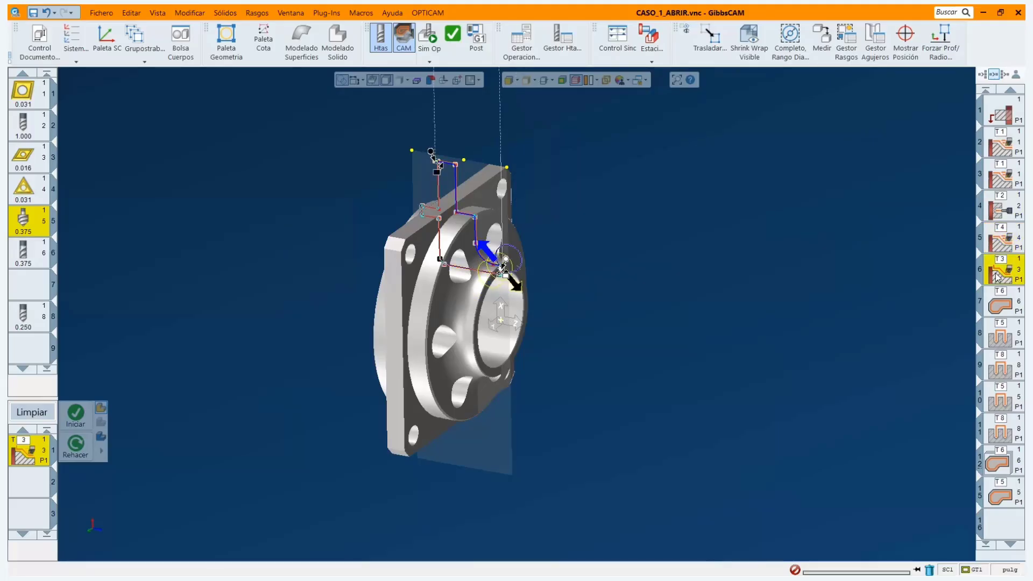
Examine the toolpath of contour operation 7 with tool 6, review its contour parameters and rotation settings, and close the process.
{"action": "double_click", "coordinate": [997, 305]}
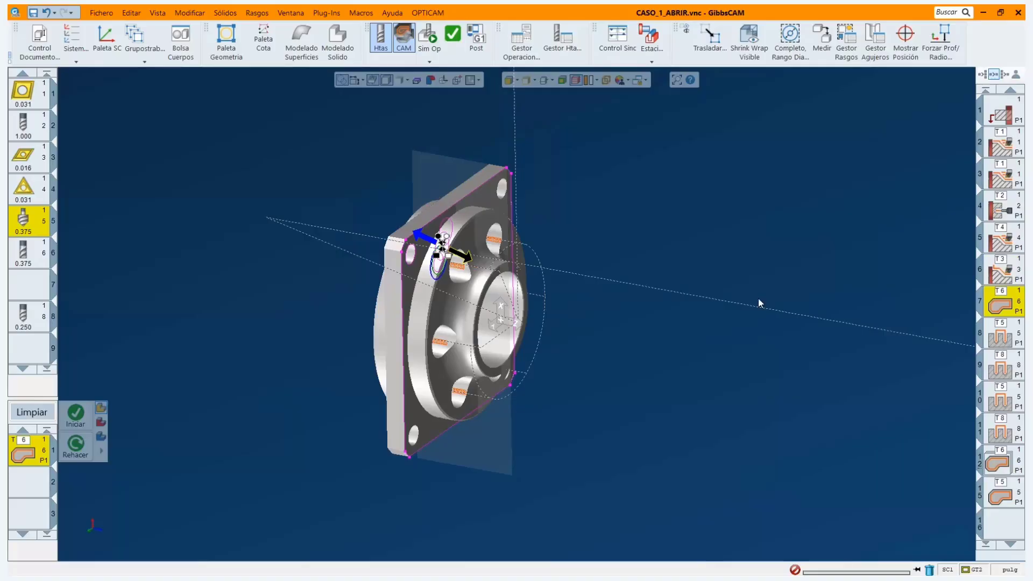
{"action": "scroll", "coordinate": [760, 303], "scroll_direction": "up", "scroll_amount": 5}
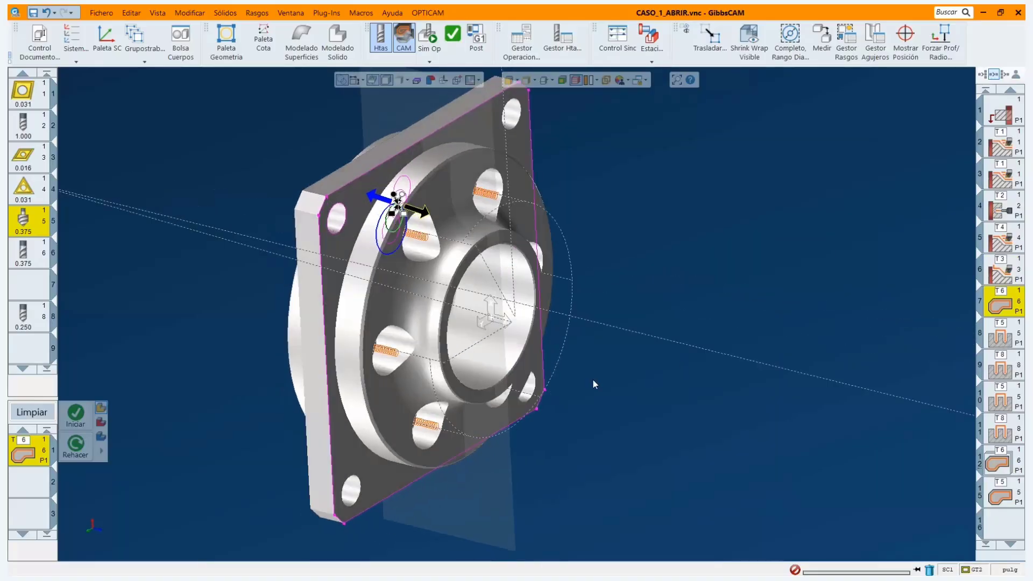
{"action": "middle_click_drag", "start_coordinate": [593, 380], "coordinate": [624, 397]}
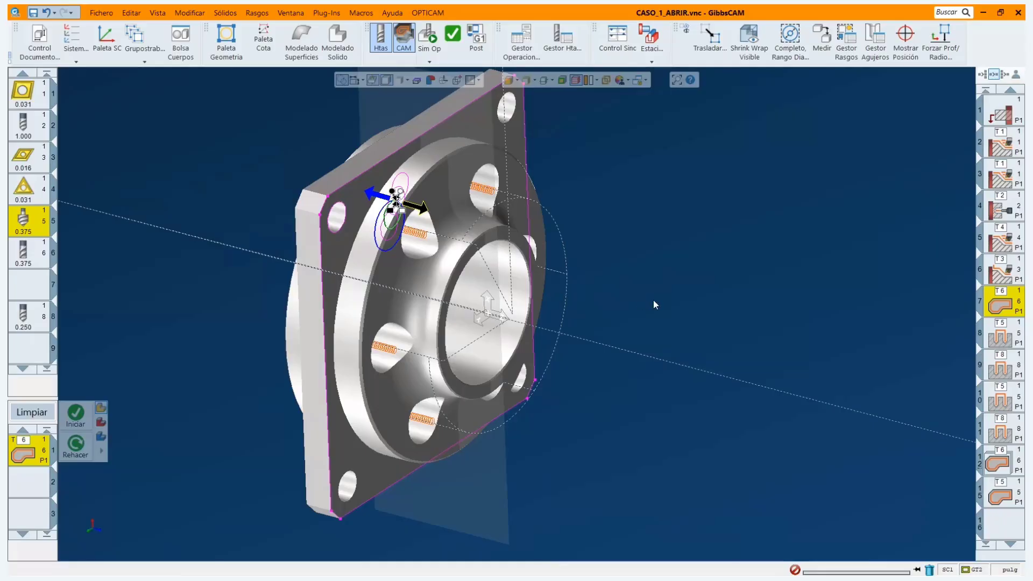
{"action": "middle_click_drag", "start_coordinate": [655, 305], "coordinate": [725, 259]}
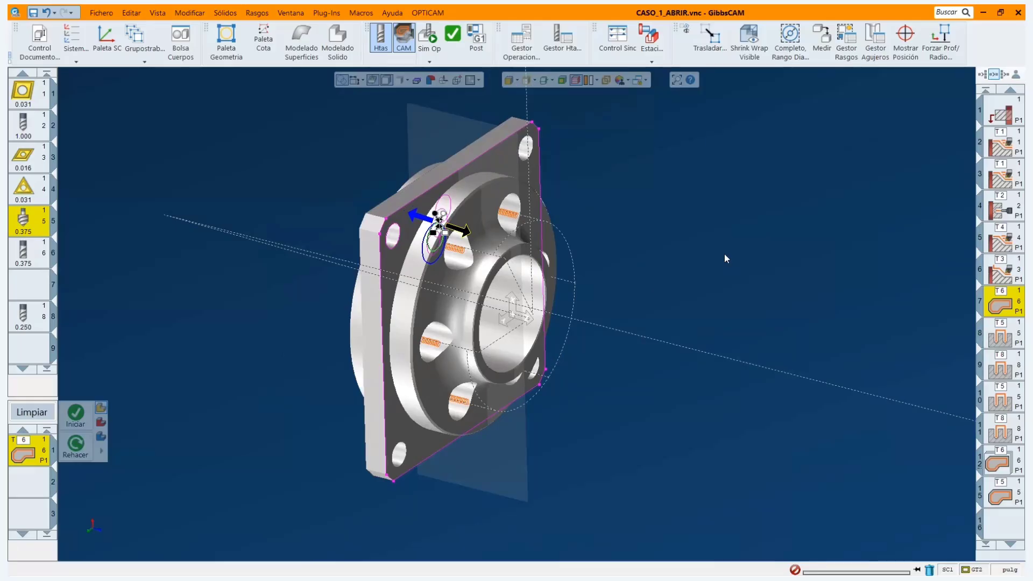
{"action": "double_click", "coordinate": [38, 456]}
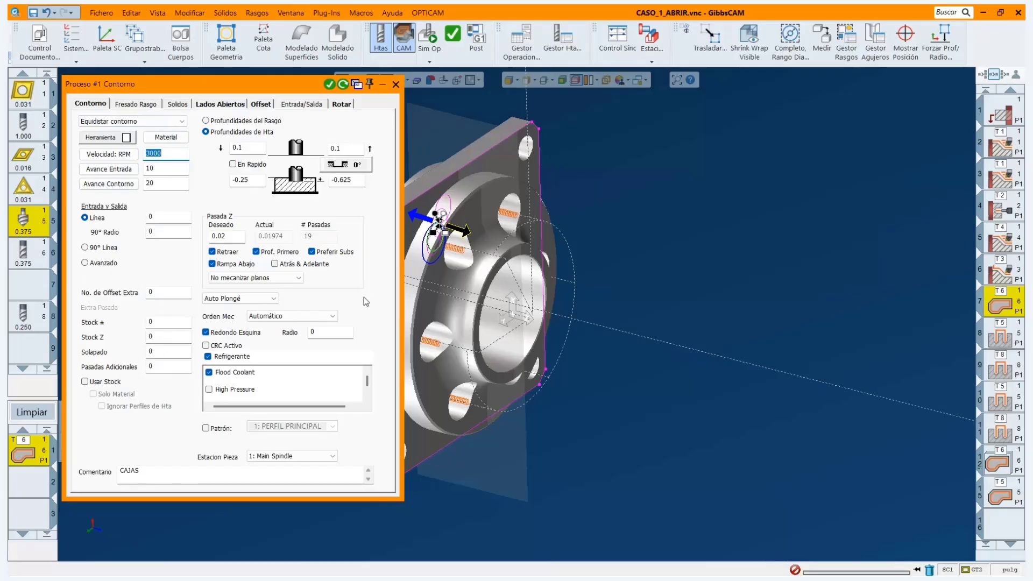
{"action": "middle_click_drag", "start_coordinate": [734, 268], "coordinate": [594, 280]}
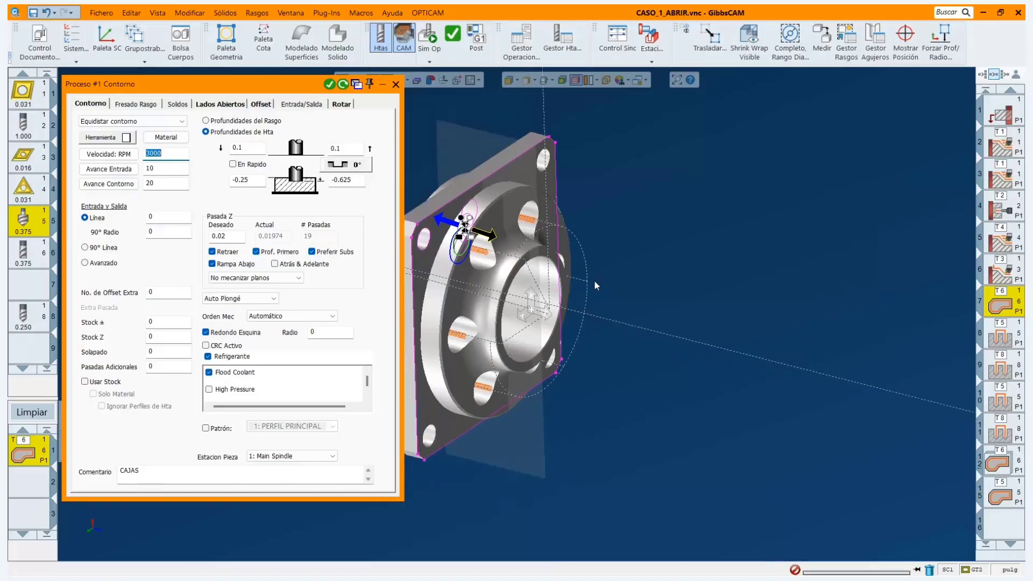
{"action": "scroll", "coordinate": [463, 242], "scroll_direction": "up", "scroll_amount": 1}
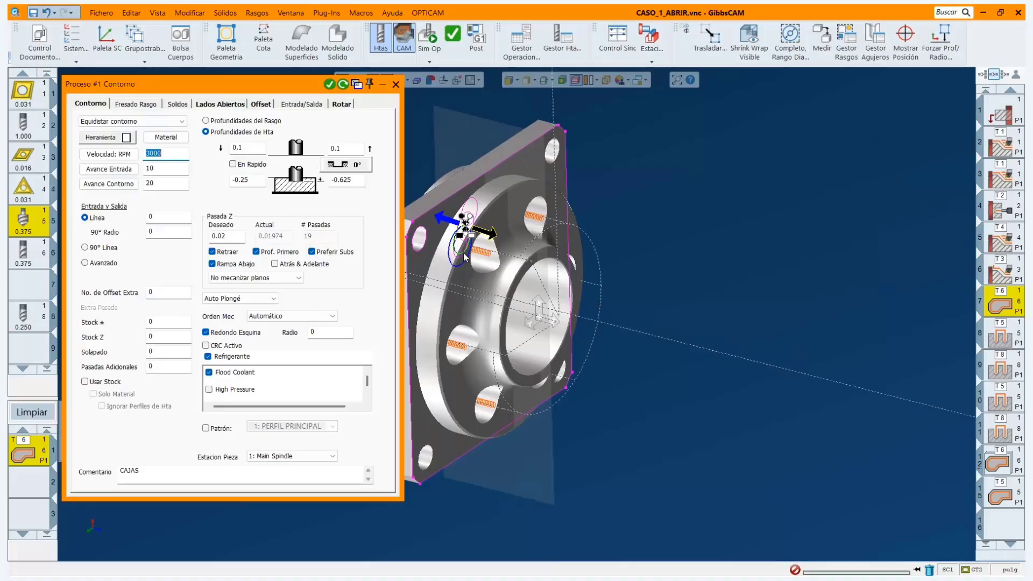
{"action": "left_click", "coordinate": [344, 104]}
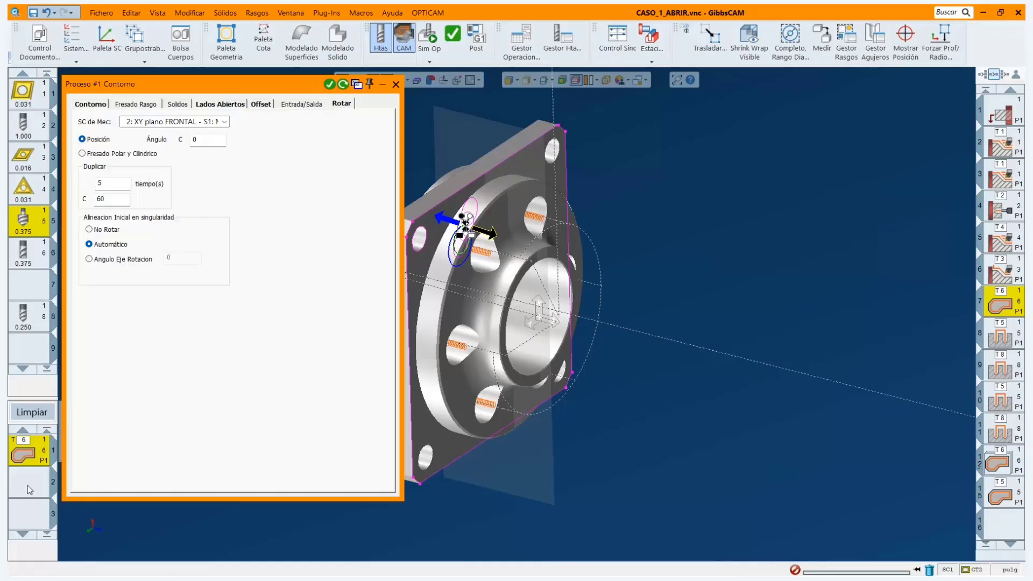
{"action": "left_click", "coordinate": [395, 85]}
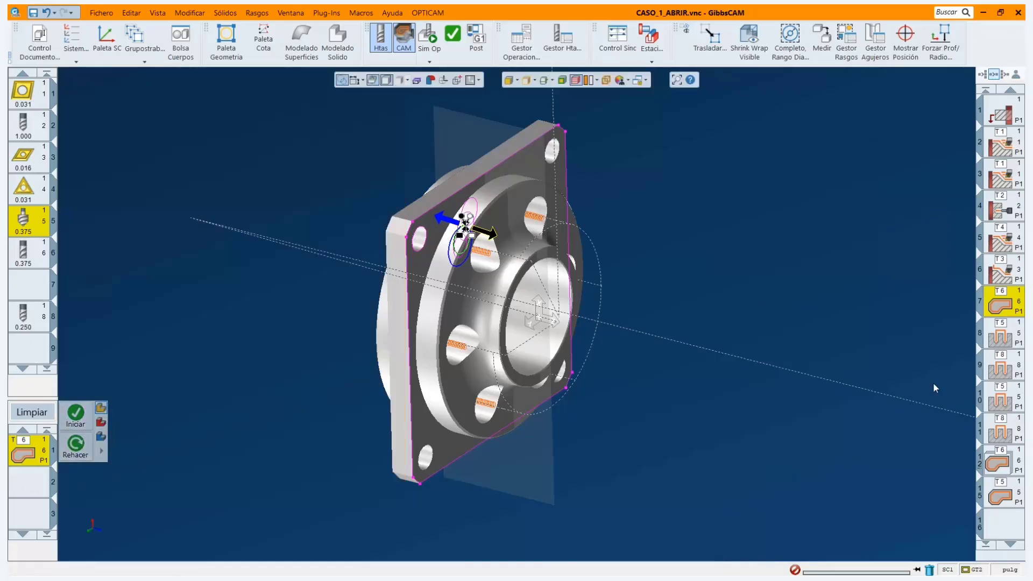
Review the drilling parameters and rotation settings of the tool 8 process in operations 8 and 9, and clear the process list.
{"action": "double_click", "coordinate": [996, 373]}
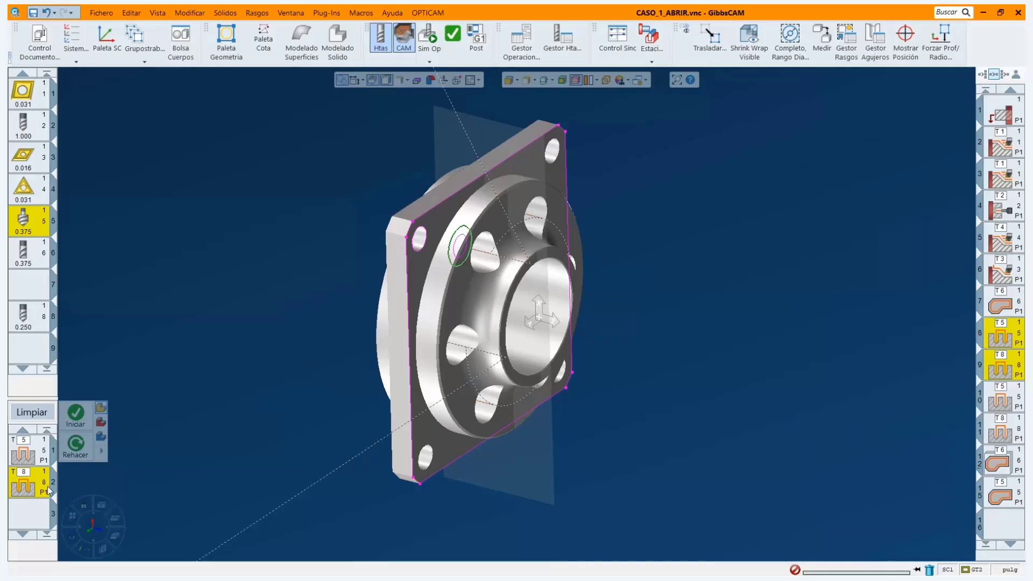
{"action": "double_click", "coordinate": [32, 487]}
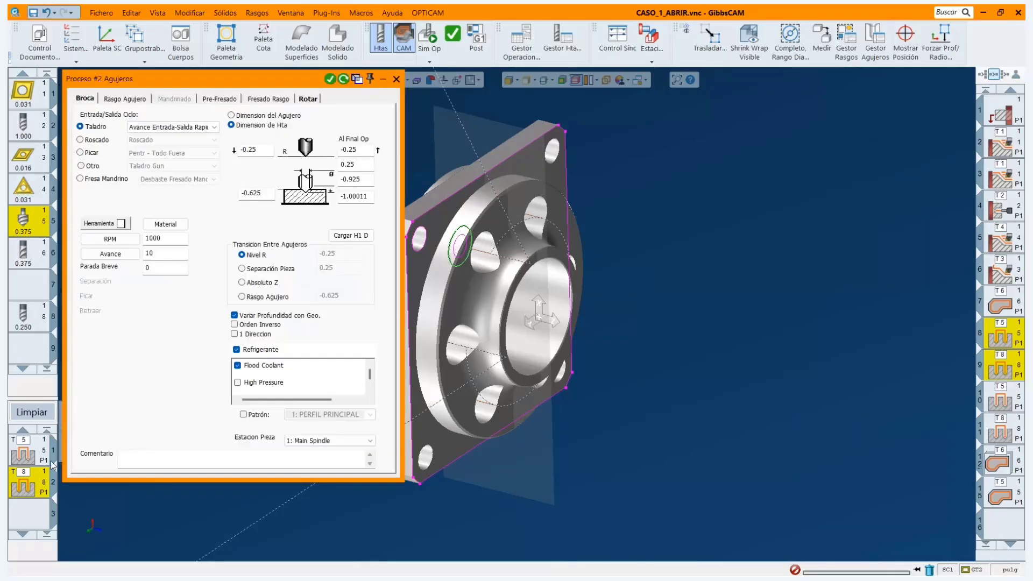
{"action": "left_click", "coordinate": [312, 99]}
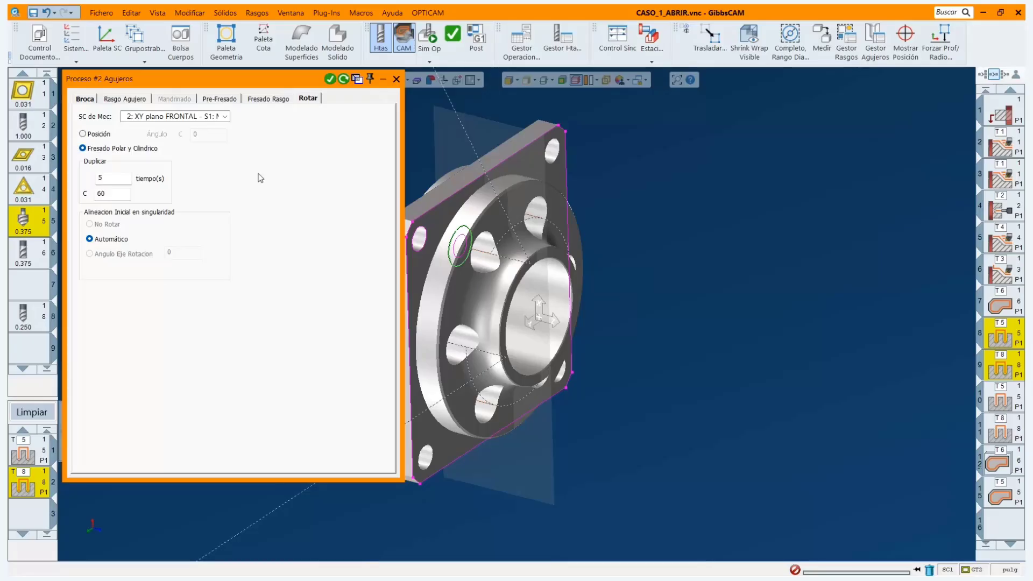
{"action": "left_click", "coordinate": [397, 80]}
{"action": "left_click", "coordinate": [47, 414]}
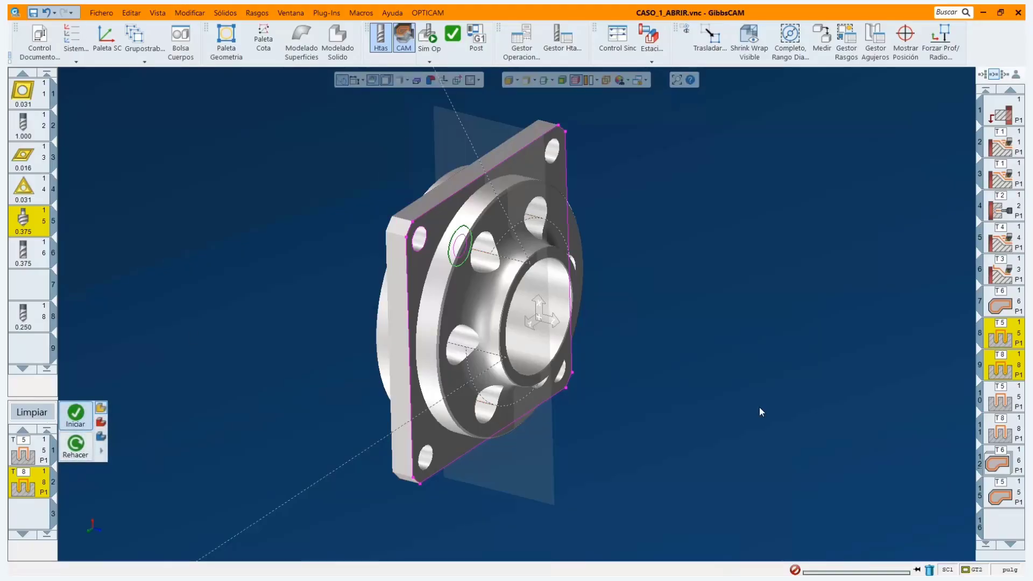
Expand the tool 6 contour operation group 12 to 14 and examine its toolpaths around the square flange.
{"action": "scroll", "coordinate": [984, 402], "scroll_direction": "down", "scroll_amount": 1}
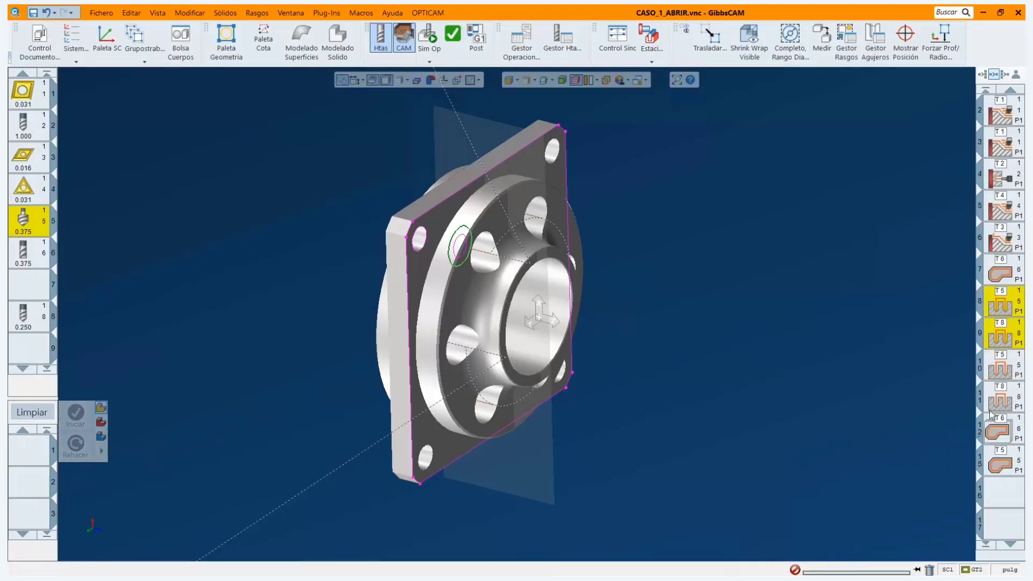
{"action": "left_click", "coordinate": [991, 432]}
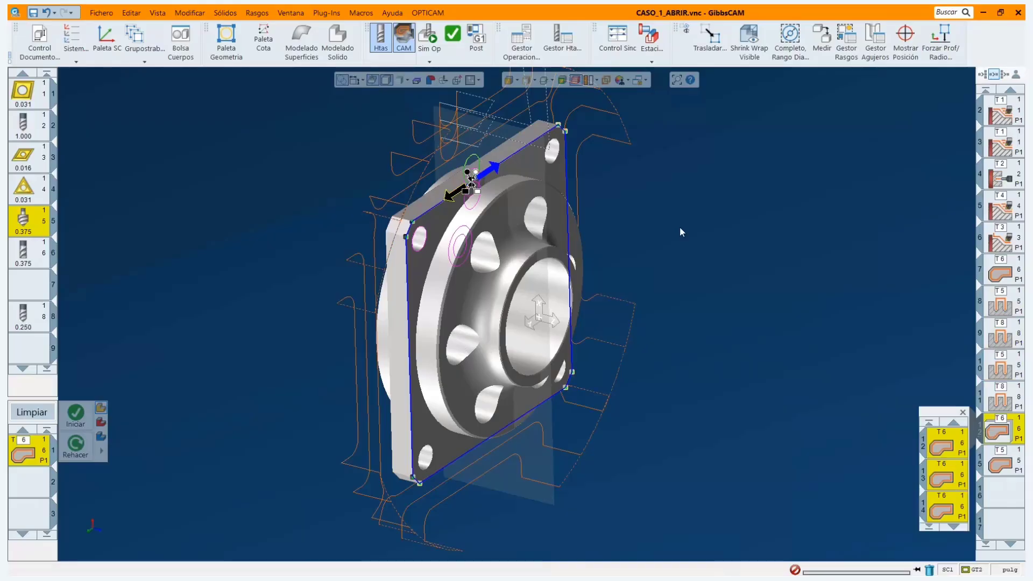
{"action": "scroll", "coordinate": [645, 252], "scroll_direction": "down", "scroll_amount": 2}
{"action": "scroll", "coordinate": [608, 202], "scroll_direction": "up", "scroll_amount": 1}
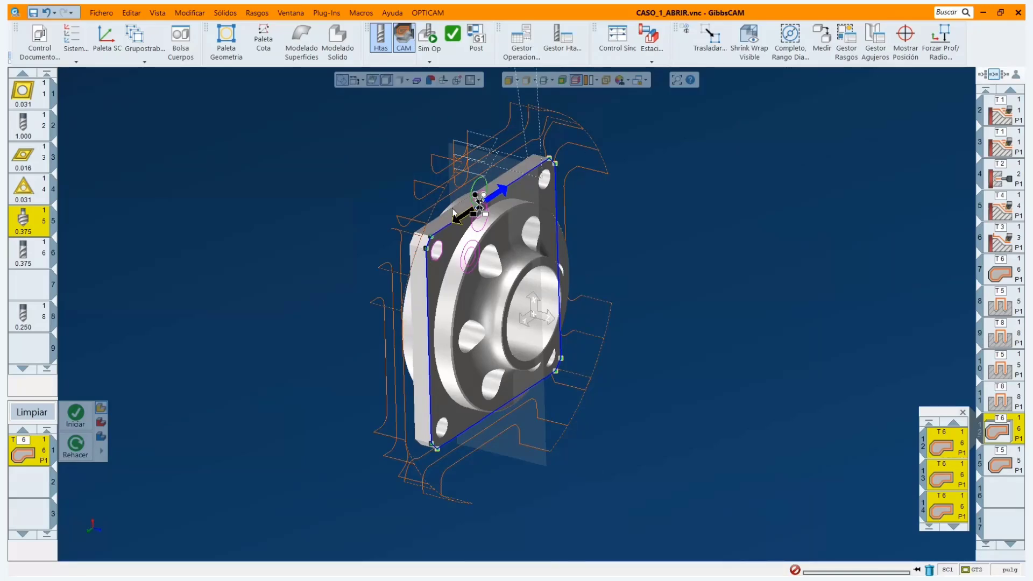
{"action": "scroll", "coordinate": [564, 315], "scroll_direction": "up", "scroll_amount": 1}
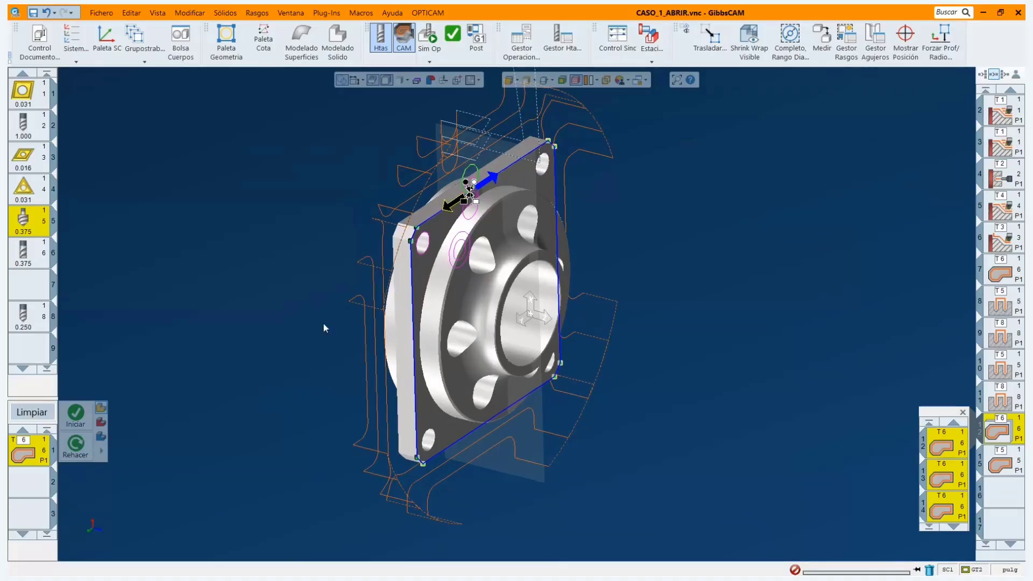
Open the tool 6 contour process of the square flange and review its rotation settings and contour parameters.
{"action": "double_click", "coordinate": [37, 451]}
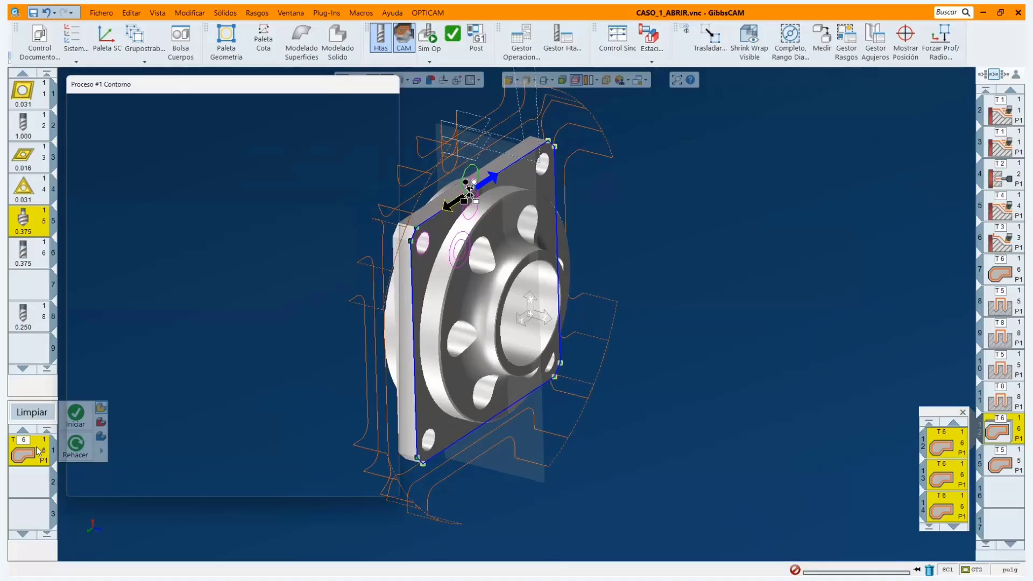
{"action": "left_click", "coordinate": [345, 105]}
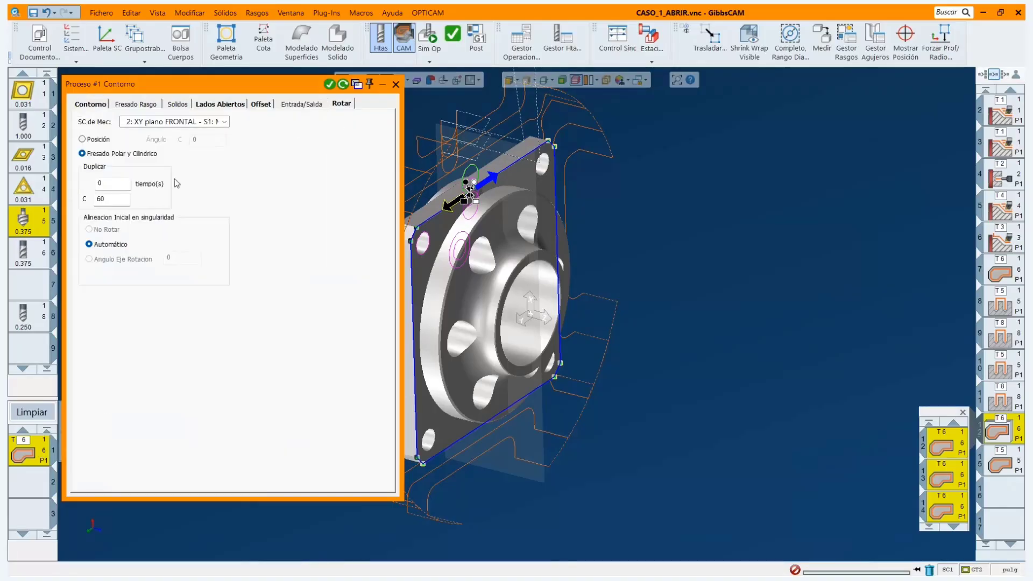
{"action": "scroll", "coordinate": [642, 295], "scroll_direction": "down", "scroll_amount": 2}
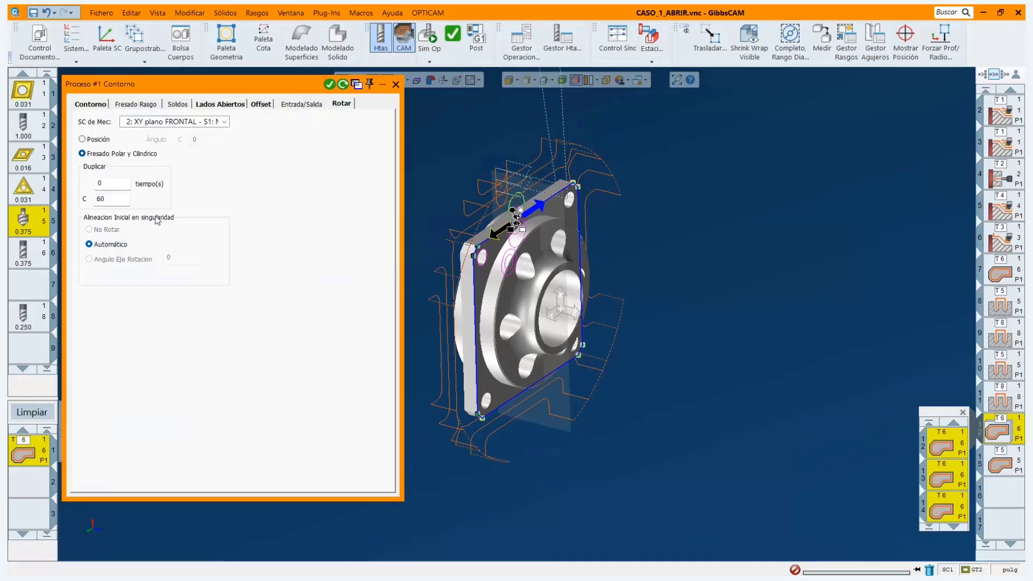
{"action": "left_click", "coordinate": [95, 105]}
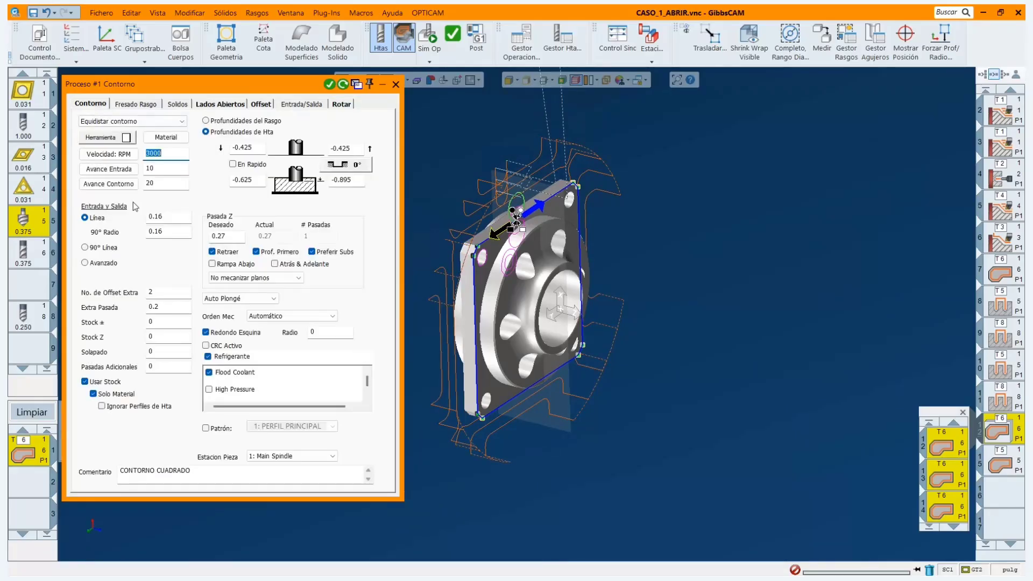
Set the contour process to 0 extra offsets, disable Usar Stock, and regenerate the tool 6 toolpath.
{"action": "double_click", "coordinate": [176, 295]}
{"action": "type", "text": "0"}
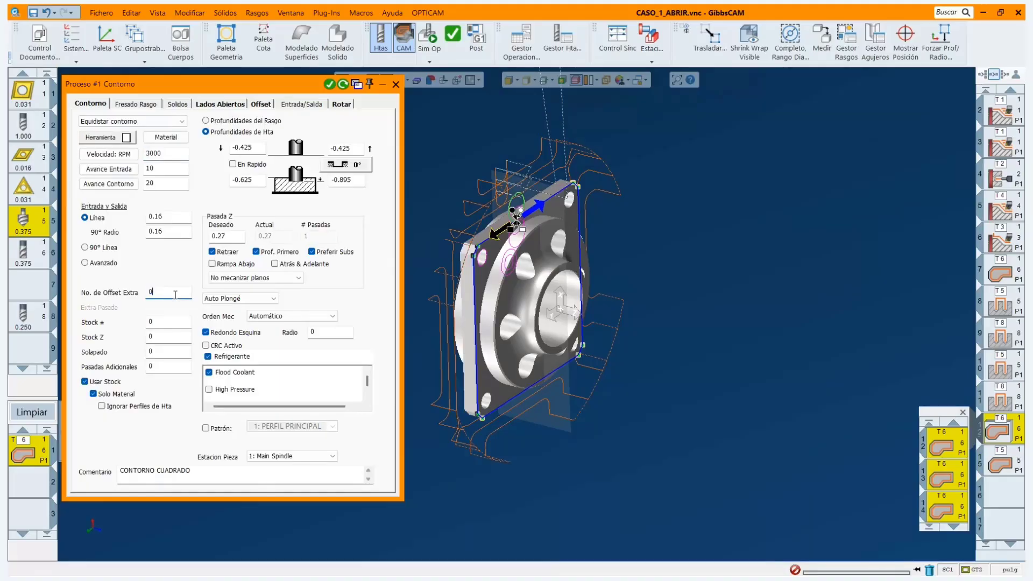
{"action": "left_click", "coordinate": [85, 382]}
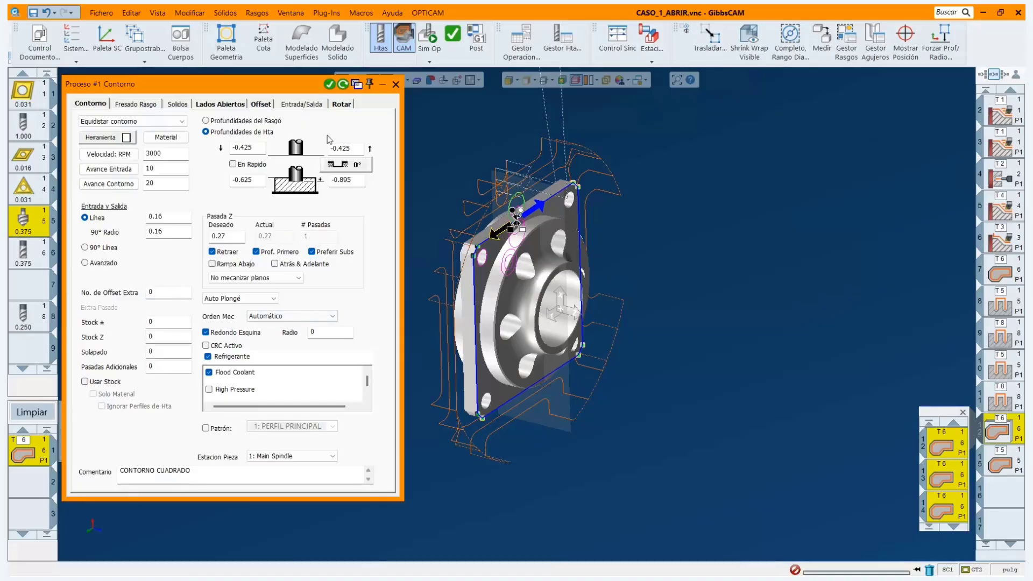
{"action": "left_click", "coordinate": [343, 85]}
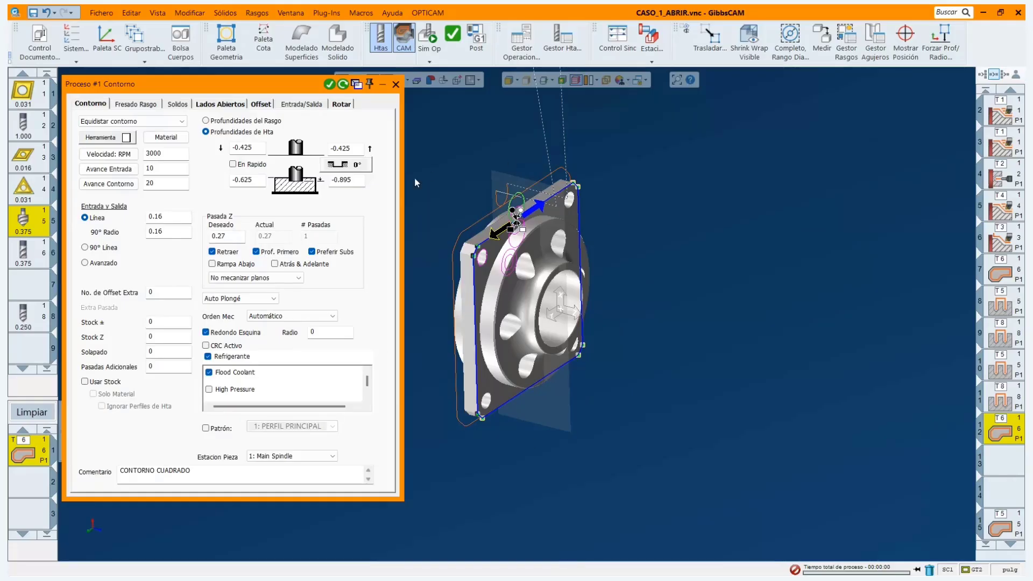
{"action": "scroll", "coordinate": [516, 302], "scroll_direction": "up", "scroll_amount": 1}
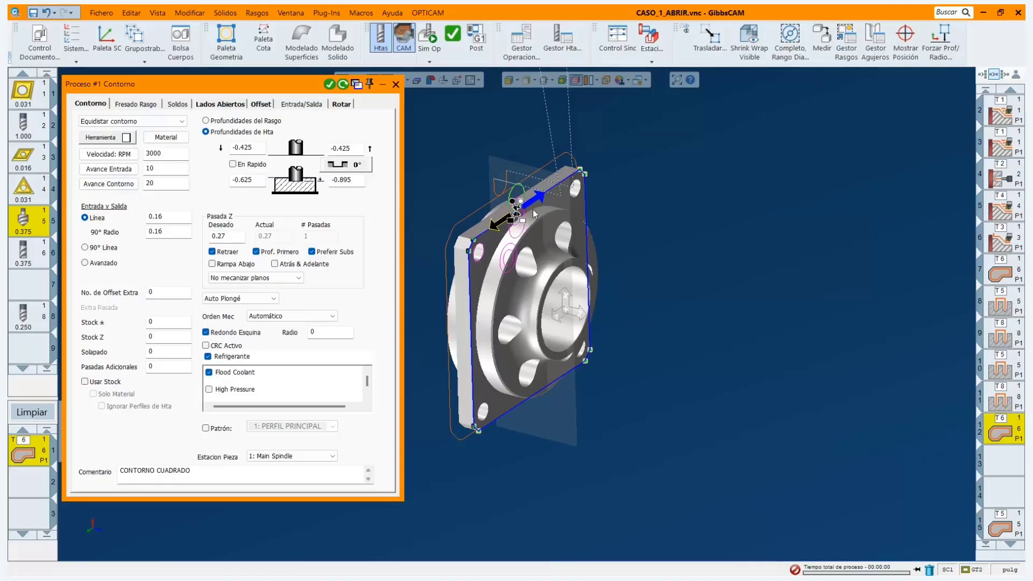
Set the number of extra offsets to 2 in the contour process and regenerate the toolpath.
{"action": "double_click", "coordinate": [154, 292]}
{"action": "type", "text": "2"}
{"action": "left_click", "coordinate": [343, 84]}
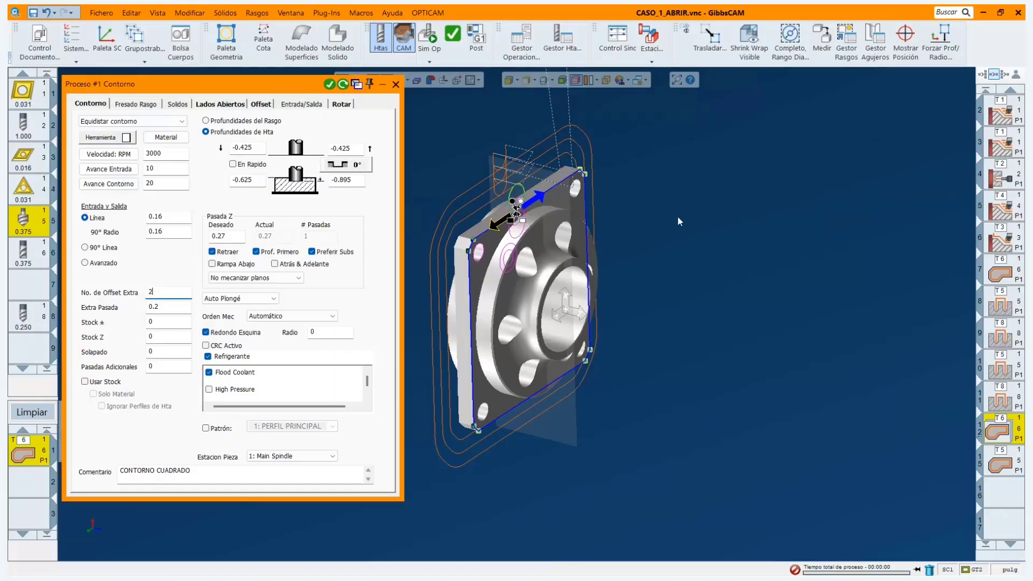
Enable Usar Stock with Solo Material, regenerate the contour toolpath, and close the process and clear the process list.
{"action": "left_click", "coordinate": [85, 382]}
{"action": "left_click", "coordinate": [94, 394]}
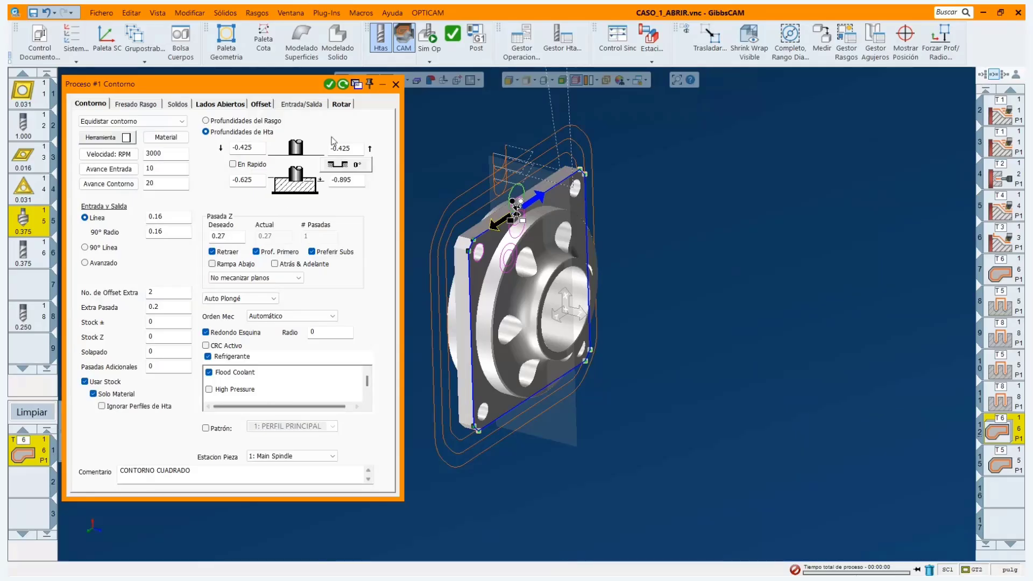
{"action": "left_click", "coordinate": [342, 85]}
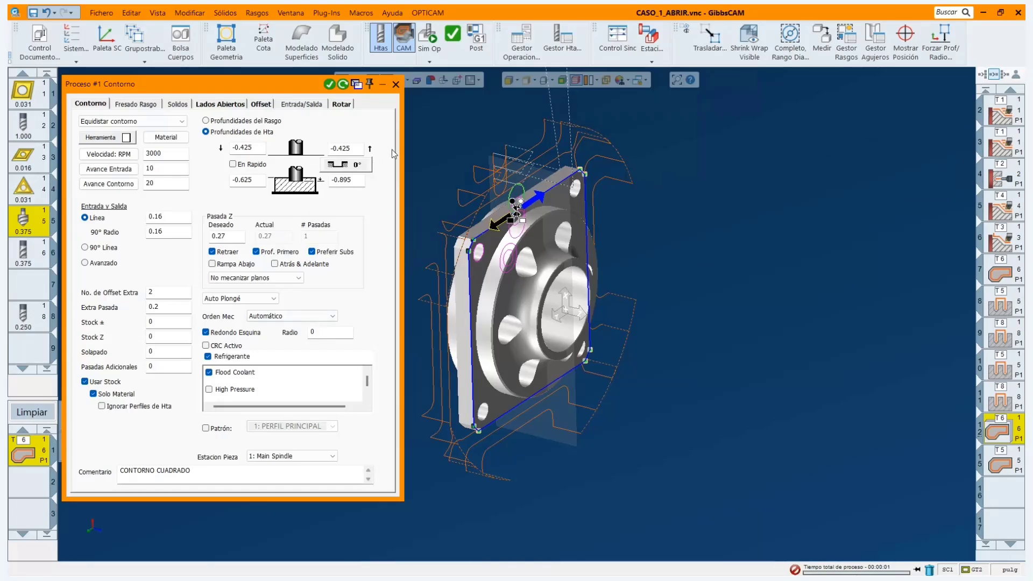
{"action": "left_click", "coordinate": [396, 85]}
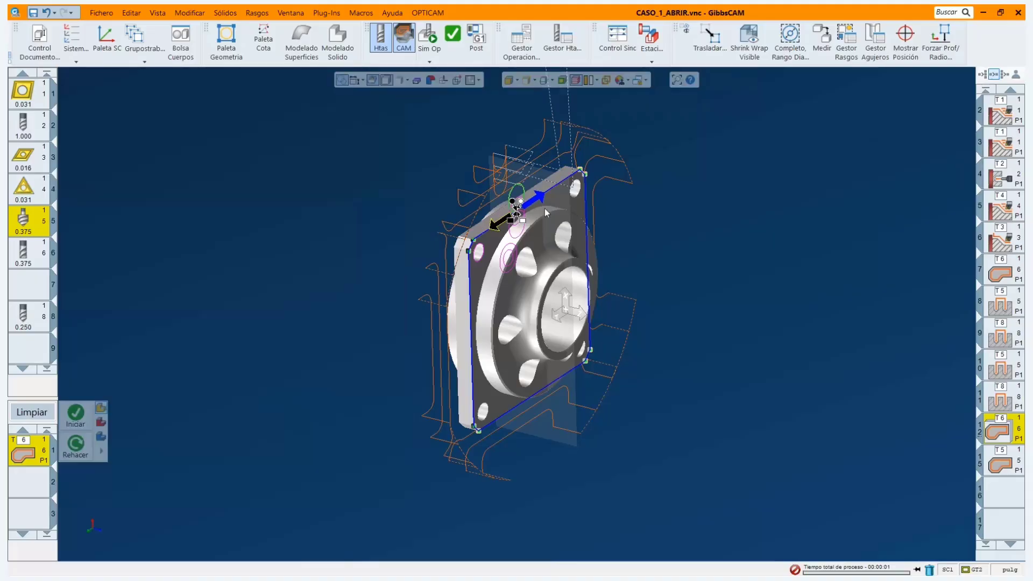
{"action": "left_click", "coordinate": [32, 413]}
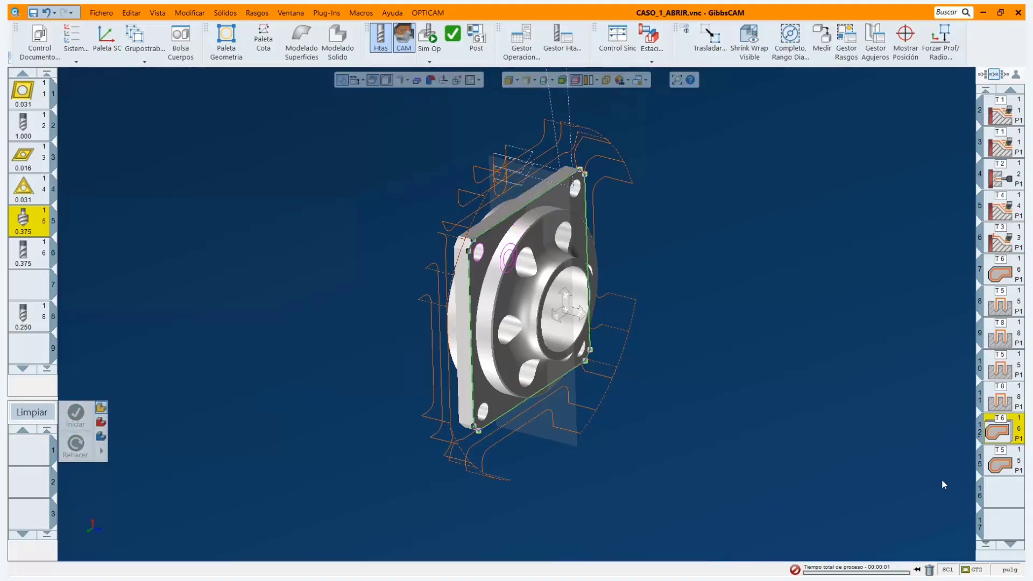
Select all operations from 1 to 15 and examine their combined toolpaths on the part.
{"action": "left_click", "coordinate": [1001, 462]}
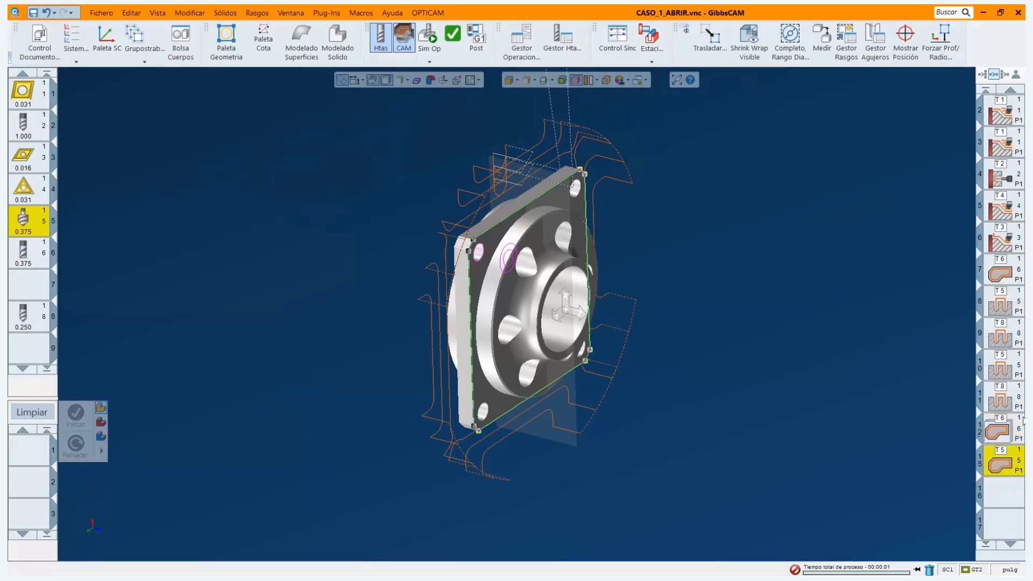
{"action": "scroll", "coordinate": [1024, 421], "scroll_direction": "up", "scroll_amount": 1}
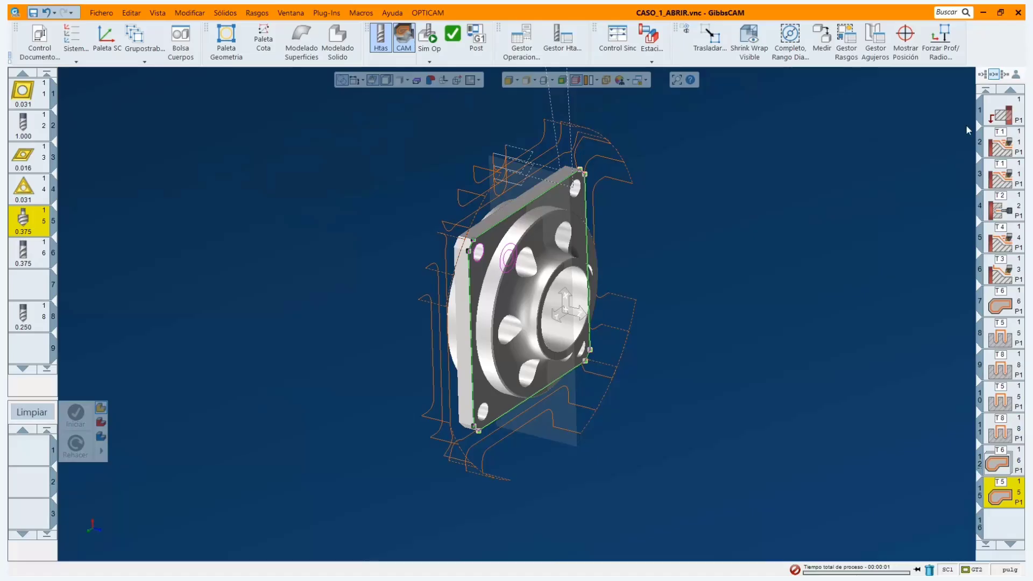
{"action": "left_click", "coordinate": [997, 123], "text": "shift"}
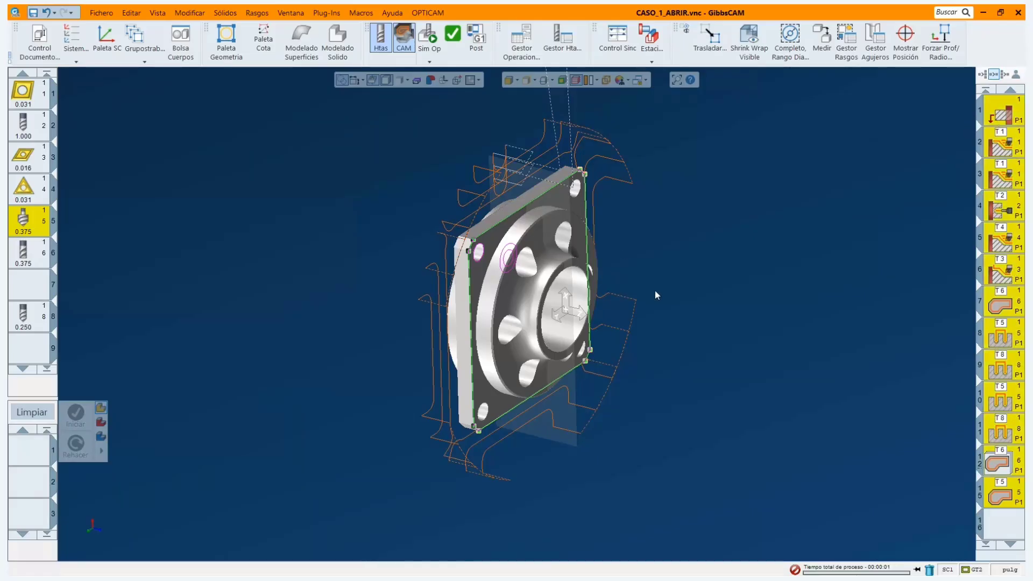
{"action": "scroll", "coordinate": [642, 278], "scroll_direction": "up", "scroll_amount": 1}
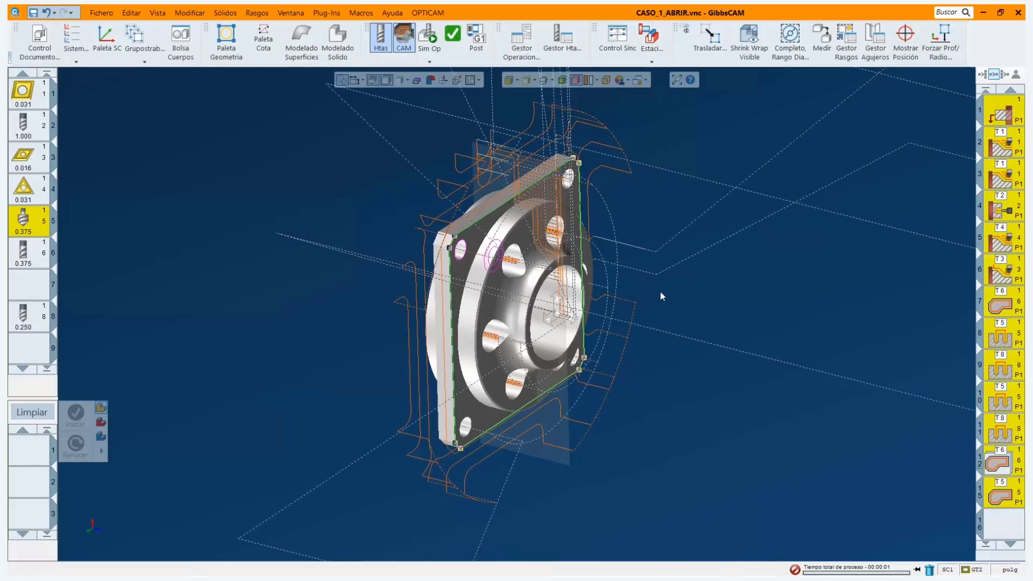
Start the Sim Op material removal simulation at a reduced speed and review its stop conditions.
{"action": "left_click", "coordinate": [431, 62]}
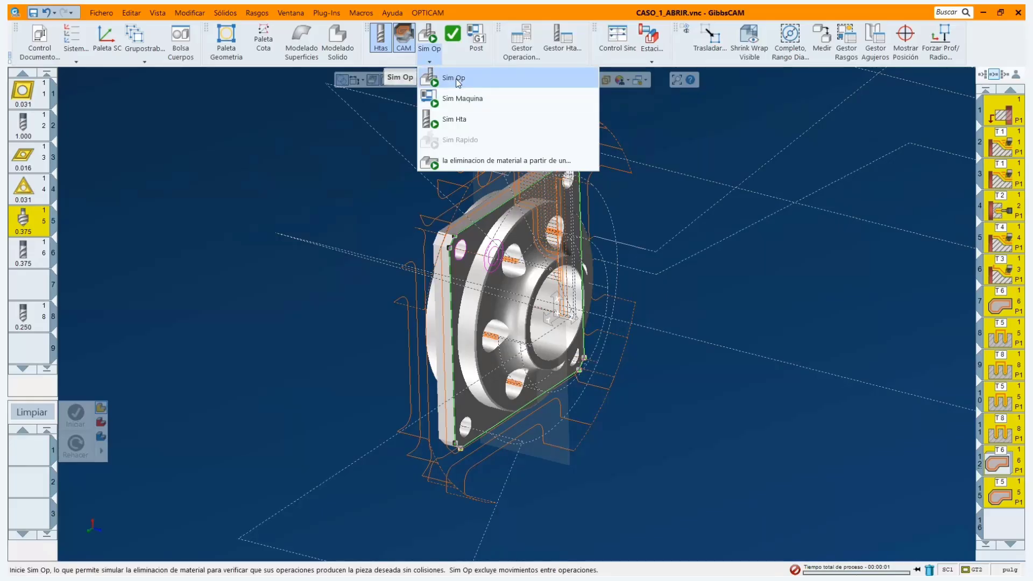
{"action": "left_click", "coordinate": [454, 78]}
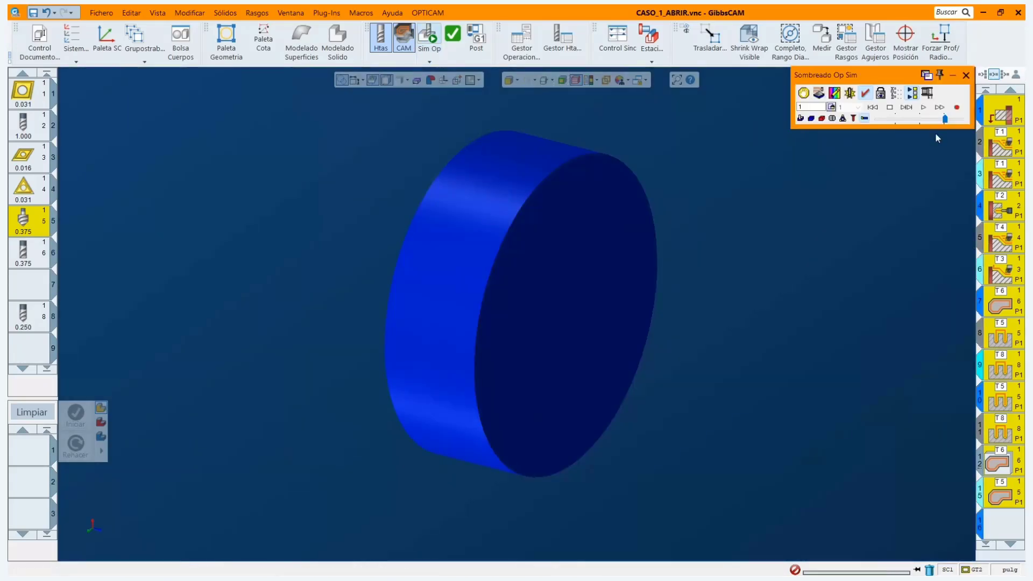
{"action": "left_click", "coordinate": [891, 108]}
{"action": "left_click", "coordinate": [804, 94]}
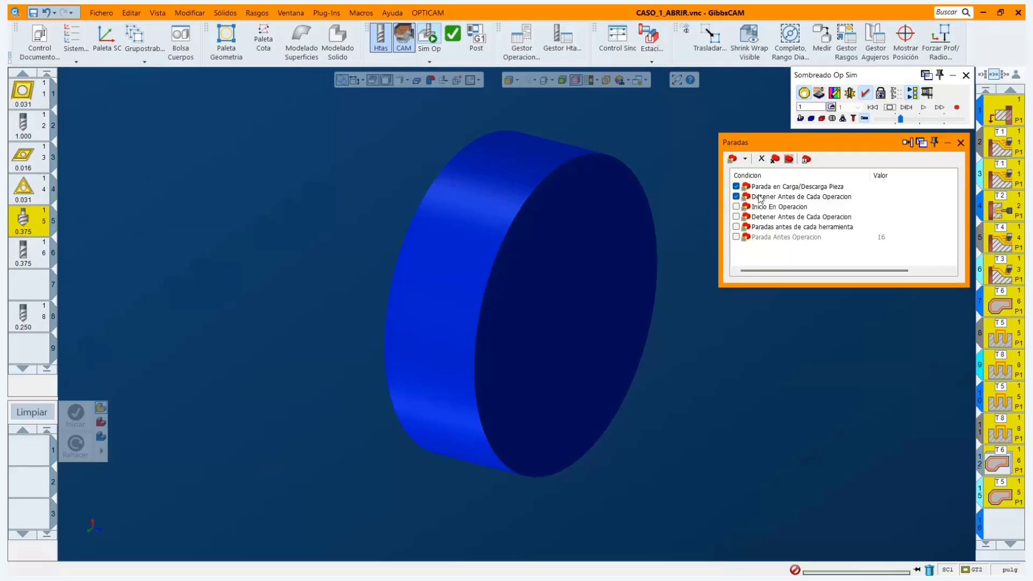
{"action": "left_click", "coordinate": [961, 143]}
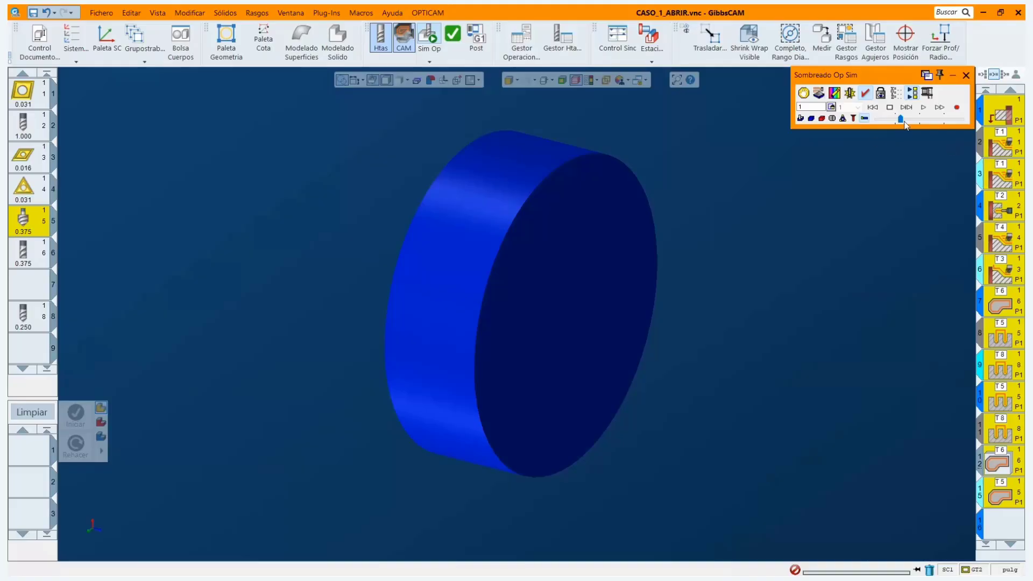
Run the simulation from the first operation through contour operation 7, adjusting the playback speed.
{"action": "left_click", "coordinate": [923, 107]}
{"action": "left_click", "coordinate": [925, 108]}
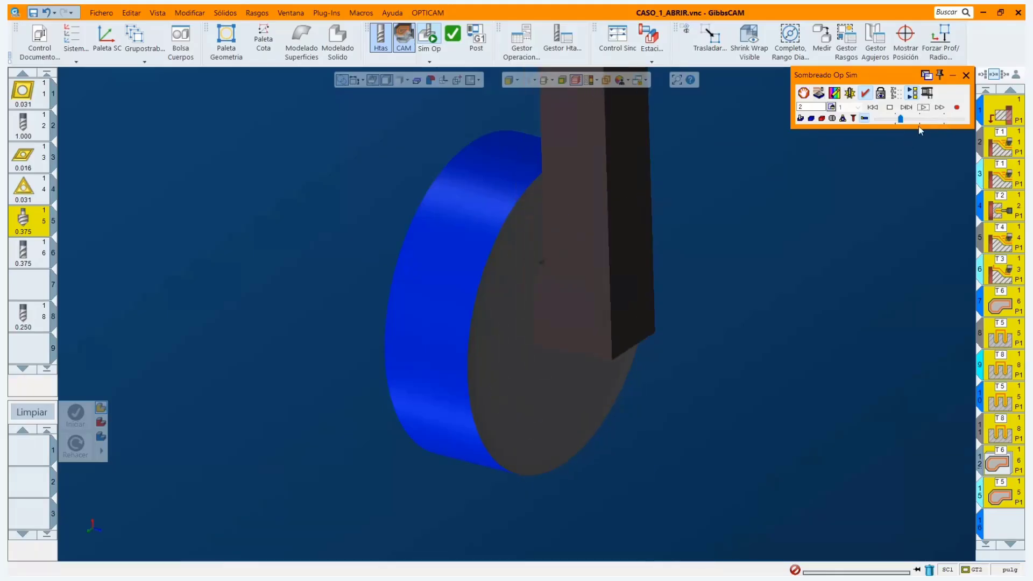
{"action": "left_click", "coordinate": [925, 109]}
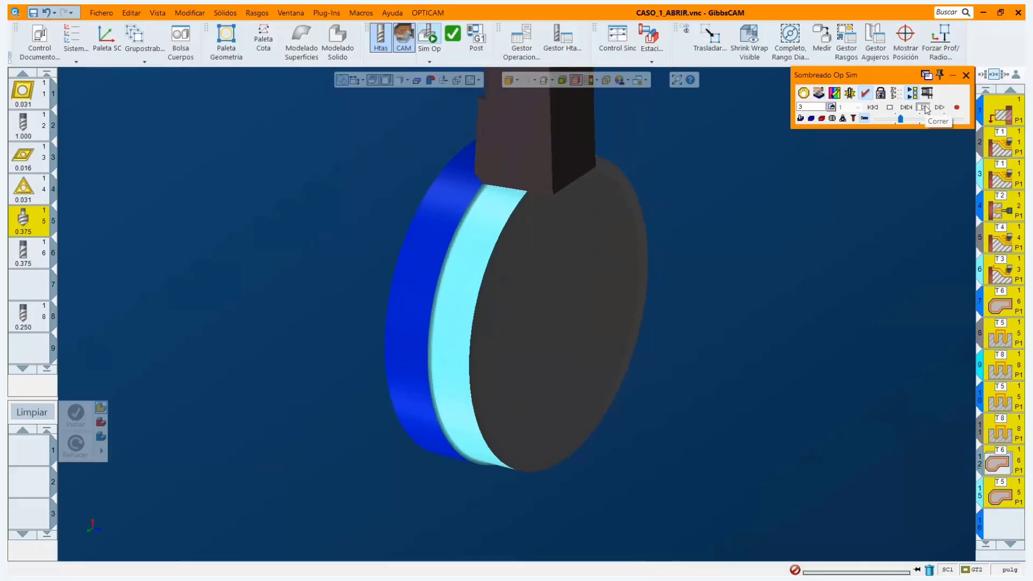
{"action": "left_click", "coordinate": [913, 119]}
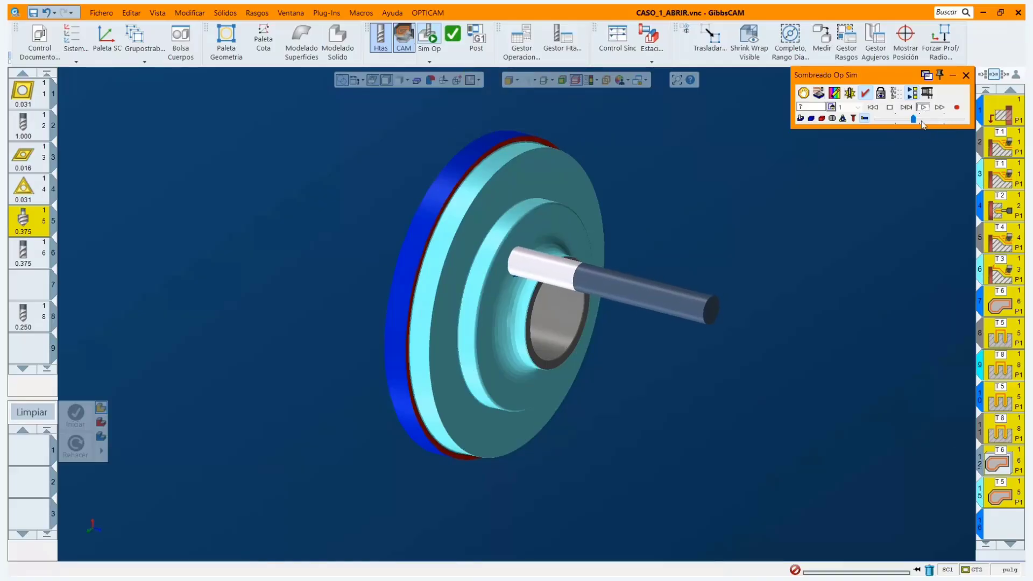
{"action": "left_click_drag", "start_coordinate": [913, 118], "coordinate": [938, 126]}
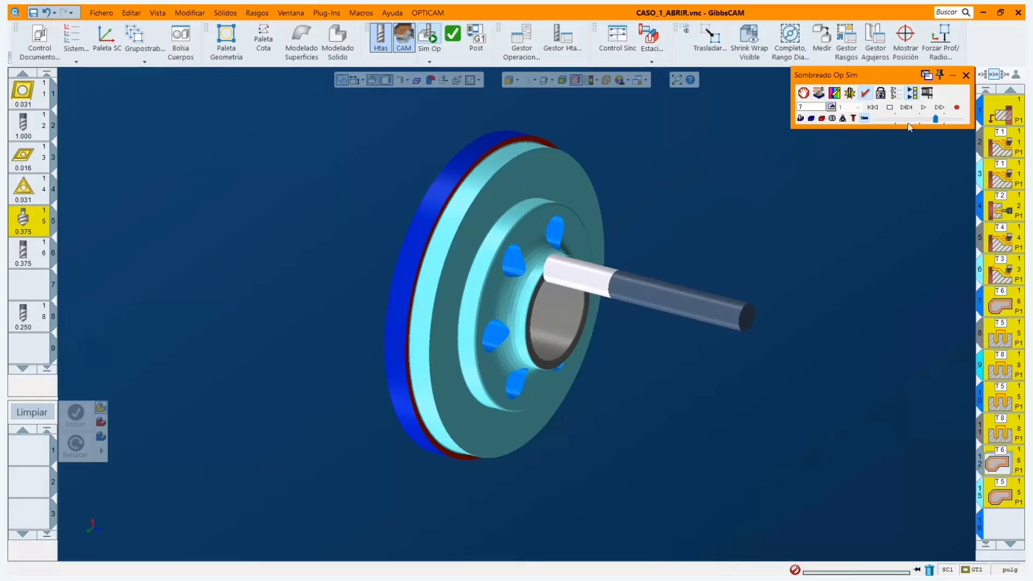
Simulate drilling operations 8 to 11 with tools 5 and 8 while varying the playback speed.
{"action": "left_click", "coordinate": [923, 111]}
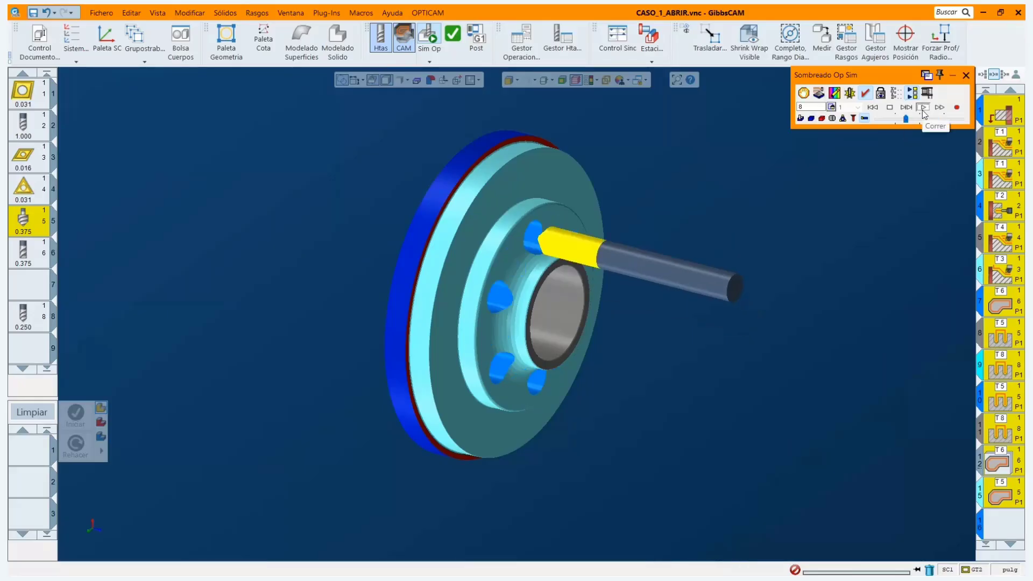
{"action": "left_click", "coordinate": [918, 123]}
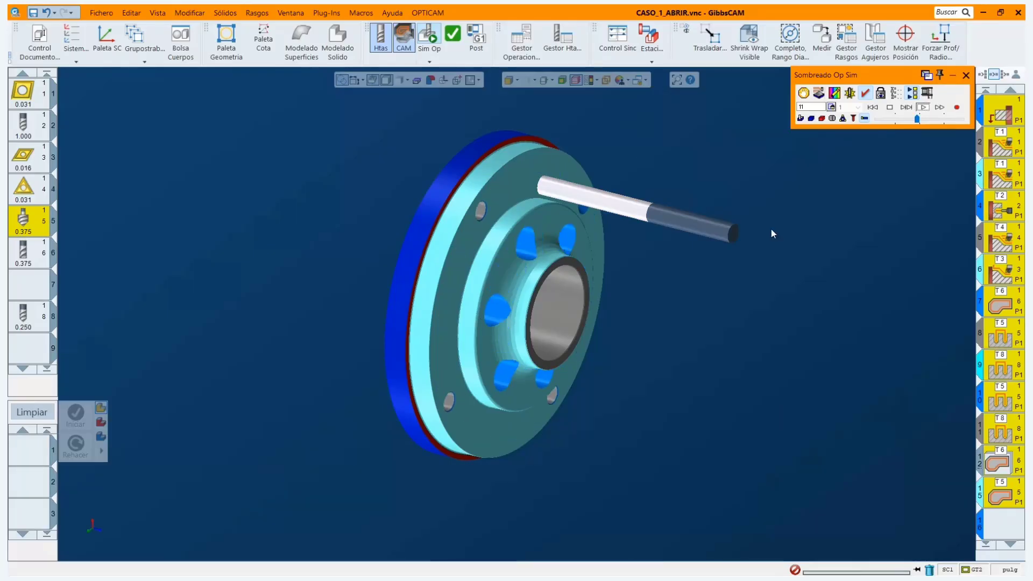
{"action": "left_click", "coordinate": [926, 118]}
Simulate tool 6 contour operations 12 to 14 one after another to watch the square flange being milled.
{"action": "left_click", "coordinate": [924, 107]}
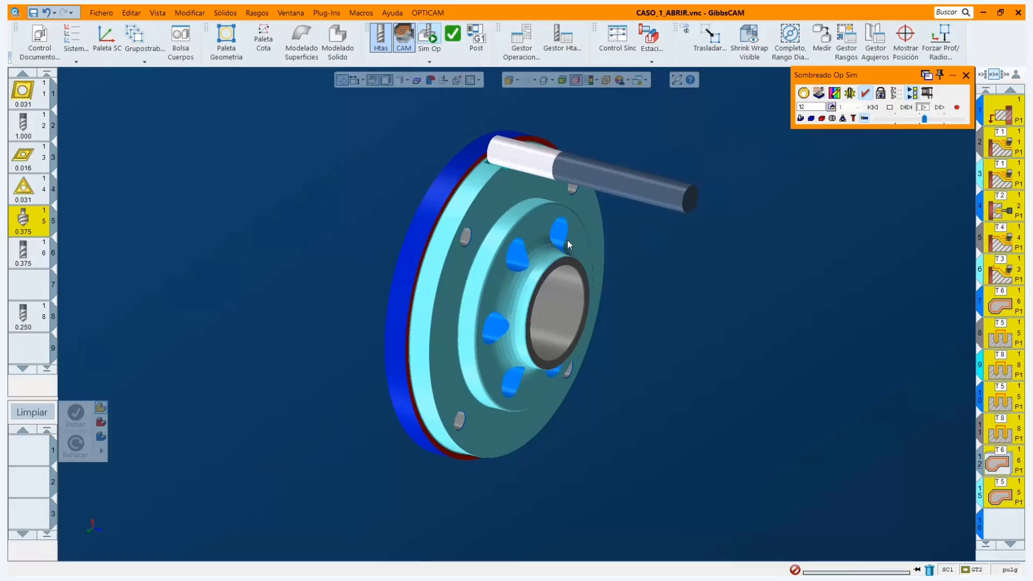
{"action": "left_click", "coordinate": [932, 118]}
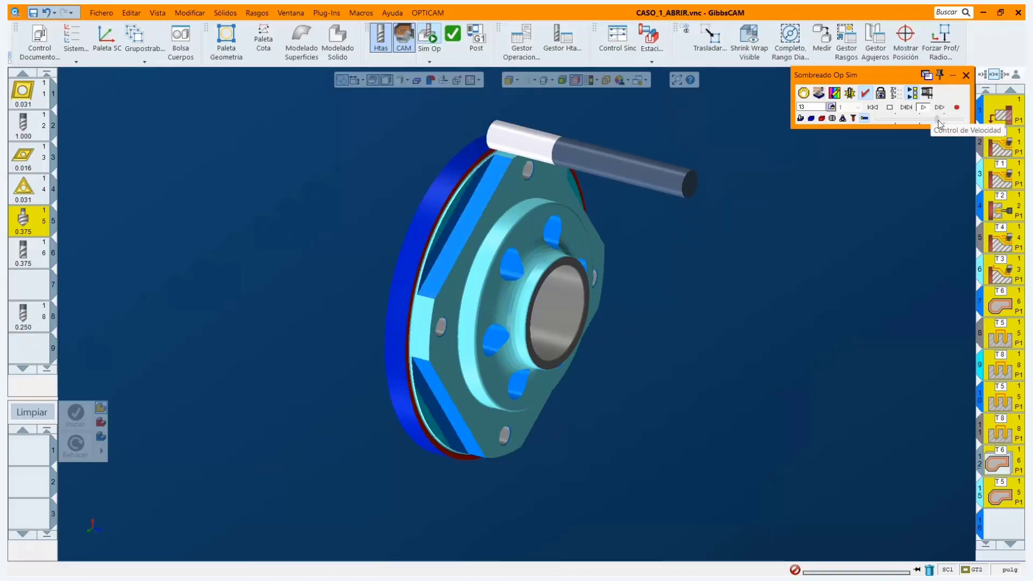
{"action": "left_click", "coordinate": [924, 110]}
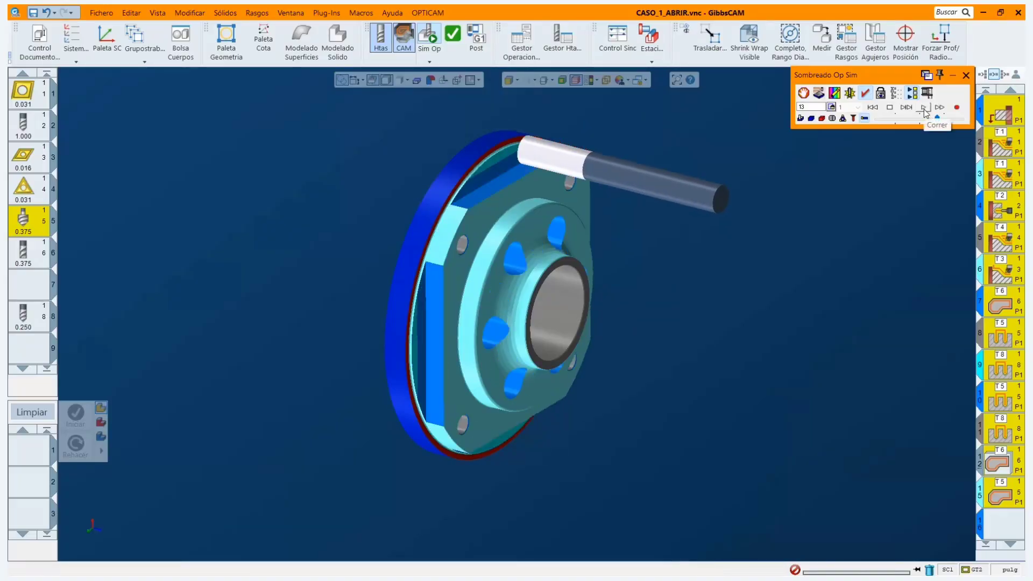
{"action": "left_click", "coordinate": [925, 109]}
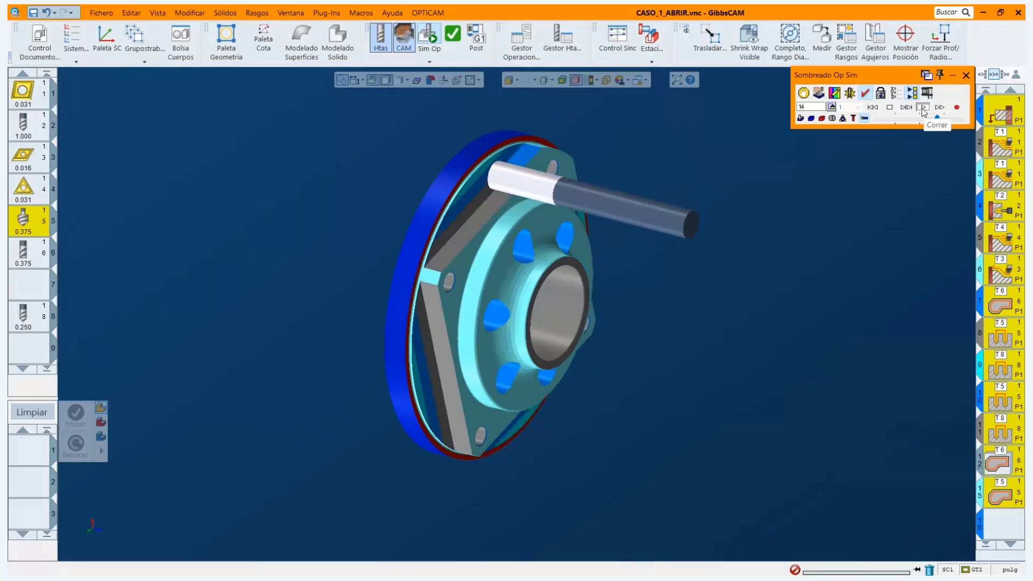
{"action": "left_click", "coordinate": [923, 111]}
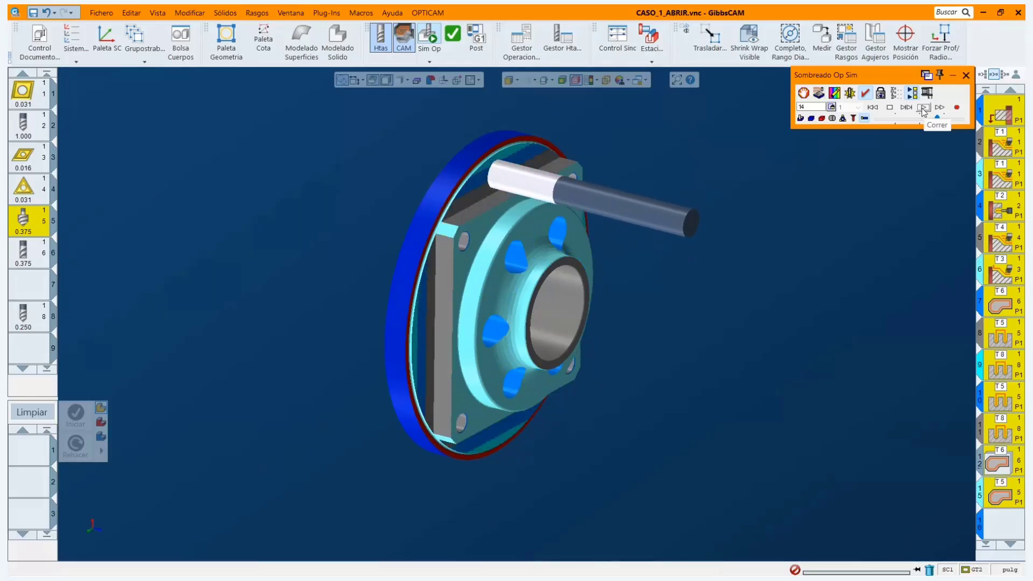
Simulate contour operation 15 with tool 5, starting at a slower speed and raising it during the cut.
{"action": "left_click", "coordinate": [911, 118]}
{"action": "left_click", "coordinate": [925, 108]}
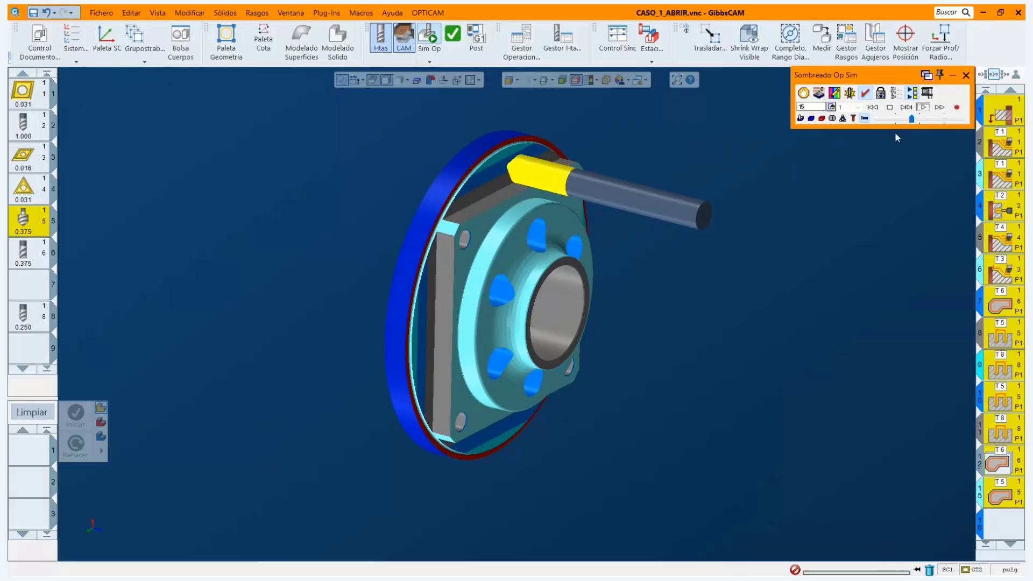
{"action": "left_click", "coordinate": [929, 120]}
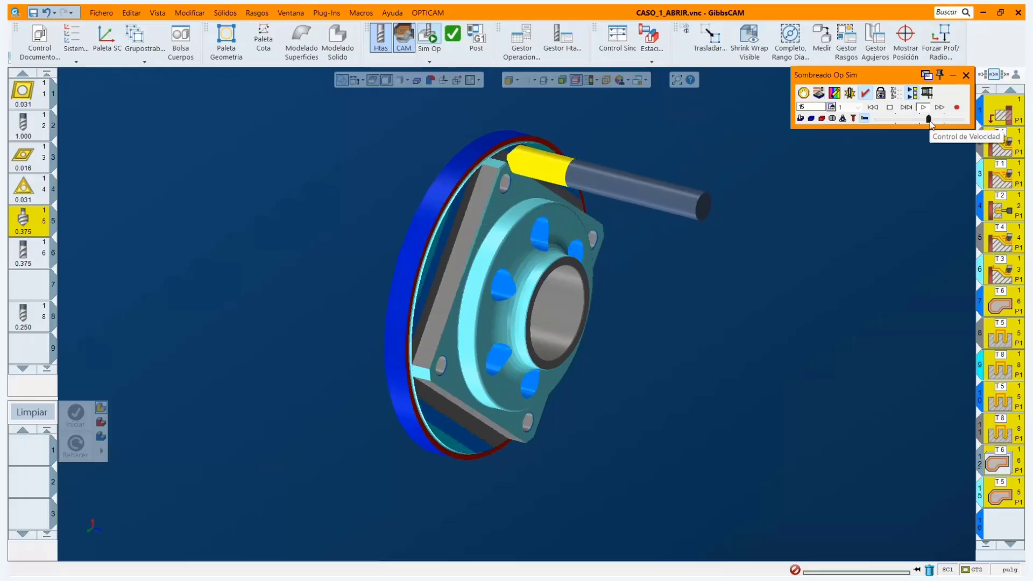
{"action": "left_click", "coordinate": [935, 120]}
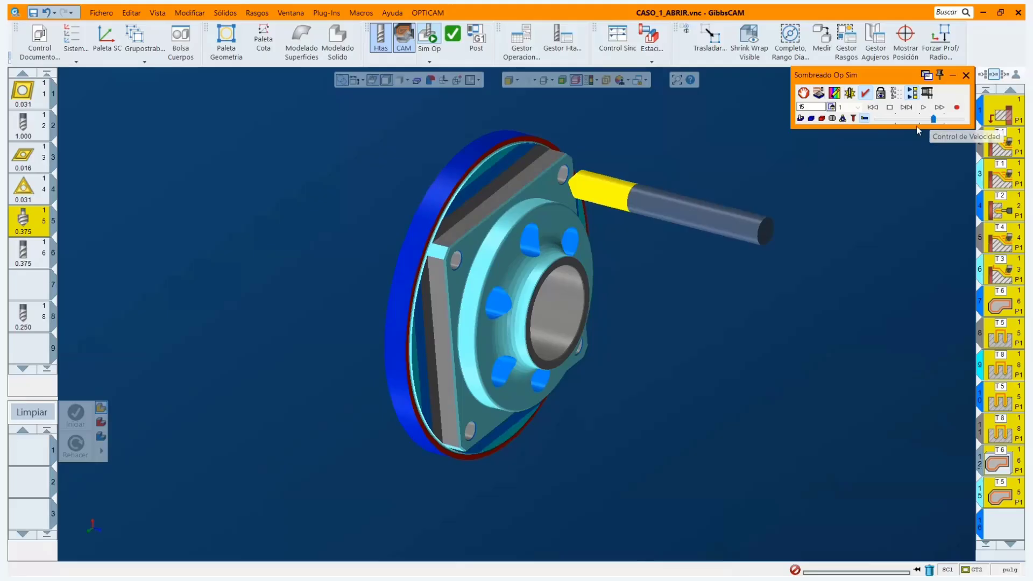
Close the material removal simulation and make the empty operation slot 16 the place for a new operation.
{"action": "left_click", "coordinate": [966, 76]}
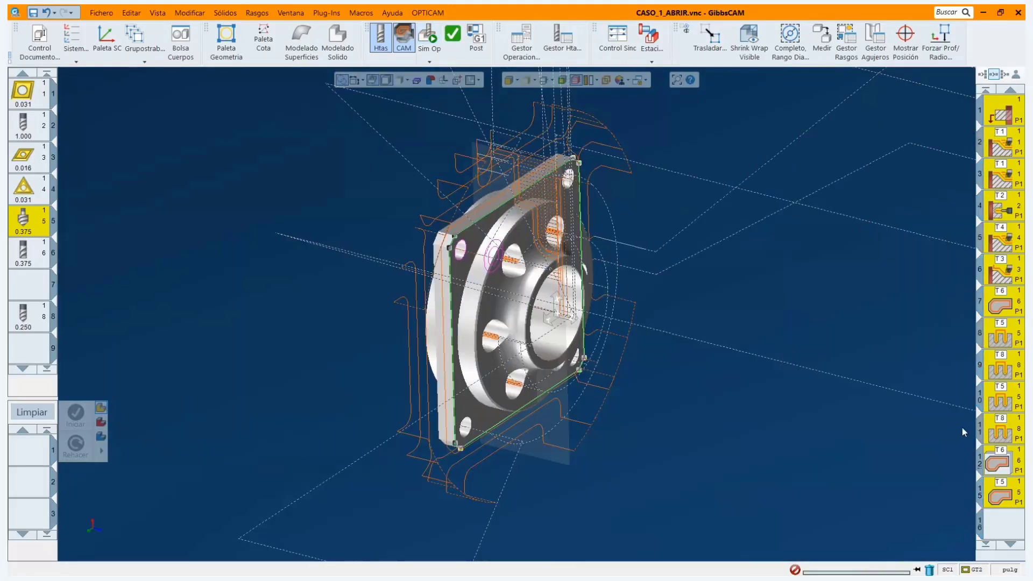
{"action": "scroll", "coordinate": [990, 435], "scroll_direction": "down", "scroll_amount": 2}
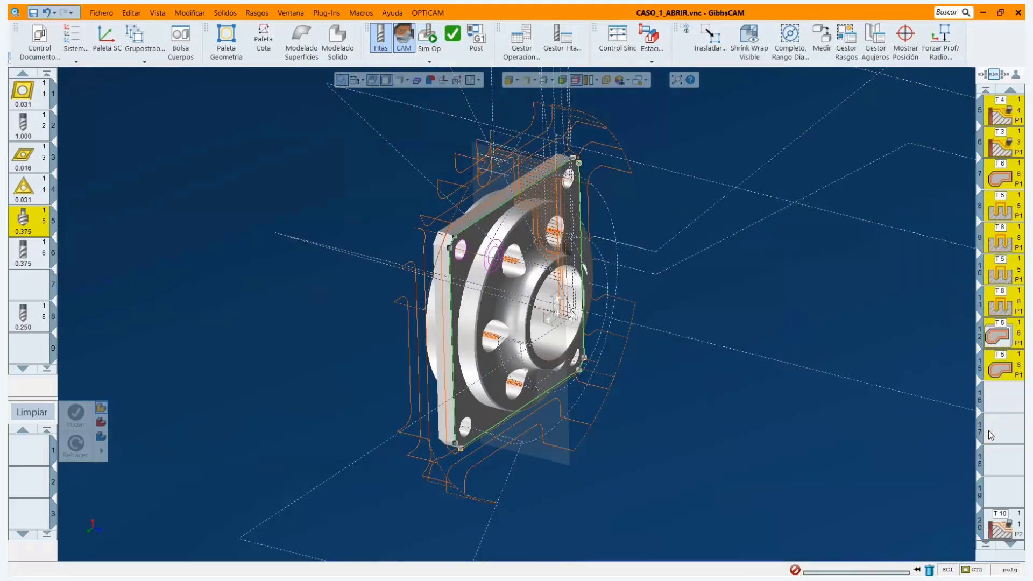
{"action": "left_click", "coordinate": [991, 398]}
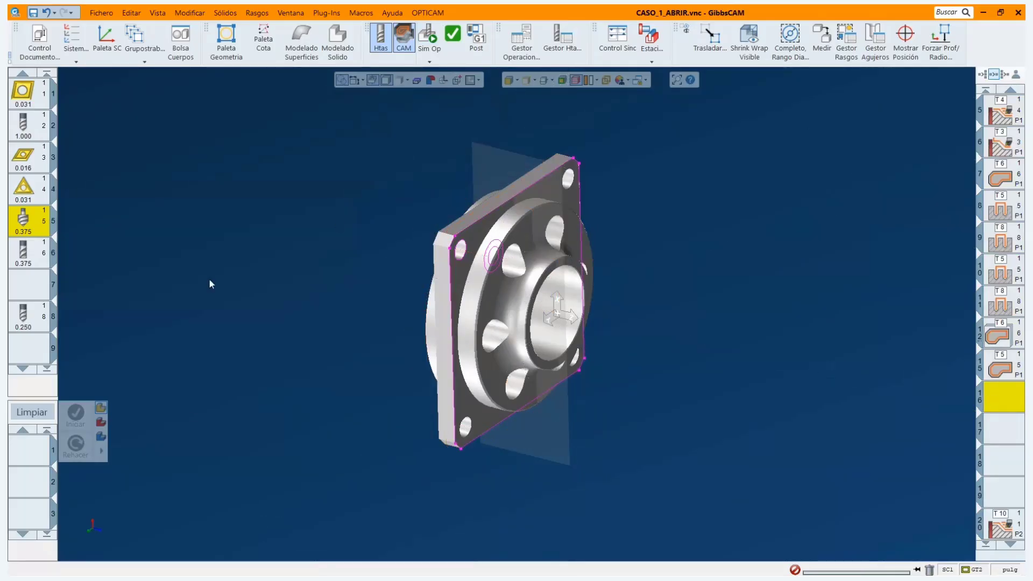
{"action": "scroll", "coordinate": [628, 237], "scroll_direction": "down", "scroll_amount": 2}
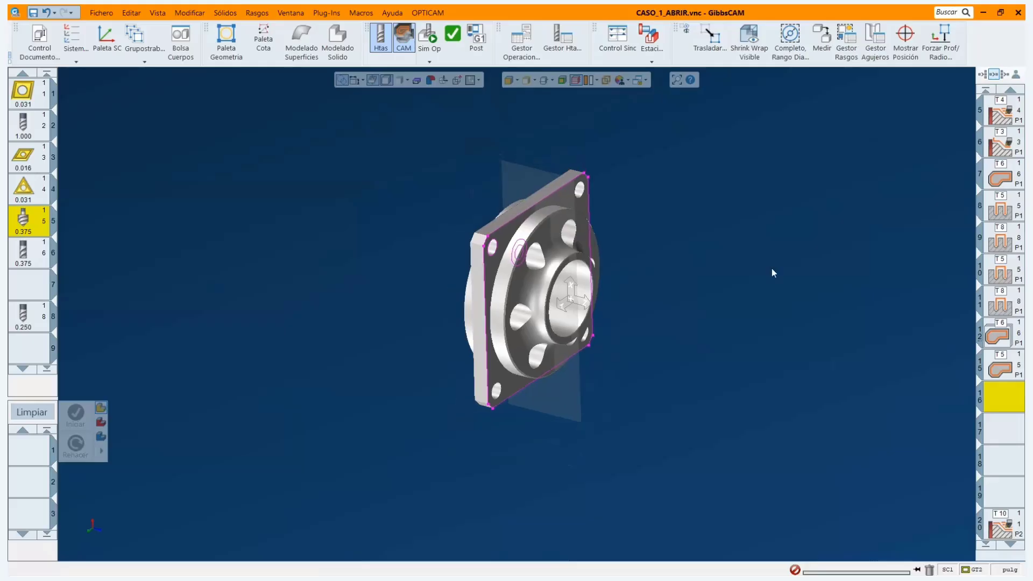
{"action": "scroll", "coordinate": [778, 269], "scroll_direction": "down", "scroll_amount": 1}
{"action": "scroll", "coordinate": [778, 269], "scroll_direction": "up", "scroll_amount": 2}
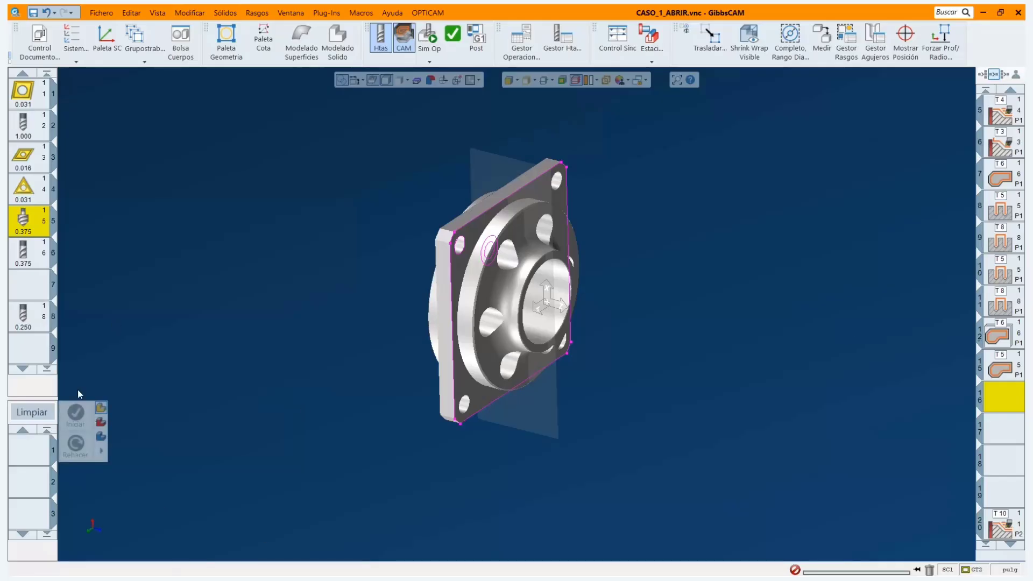
Create a VMM utility process that uses tool 1, the 80° rhombic turning insert.
{"action": "left_click", "coordinate": [41, 101]}
{"action": "left_click_drag", "start_coordinate": [41, 101], "coordinate": [36, 452]}
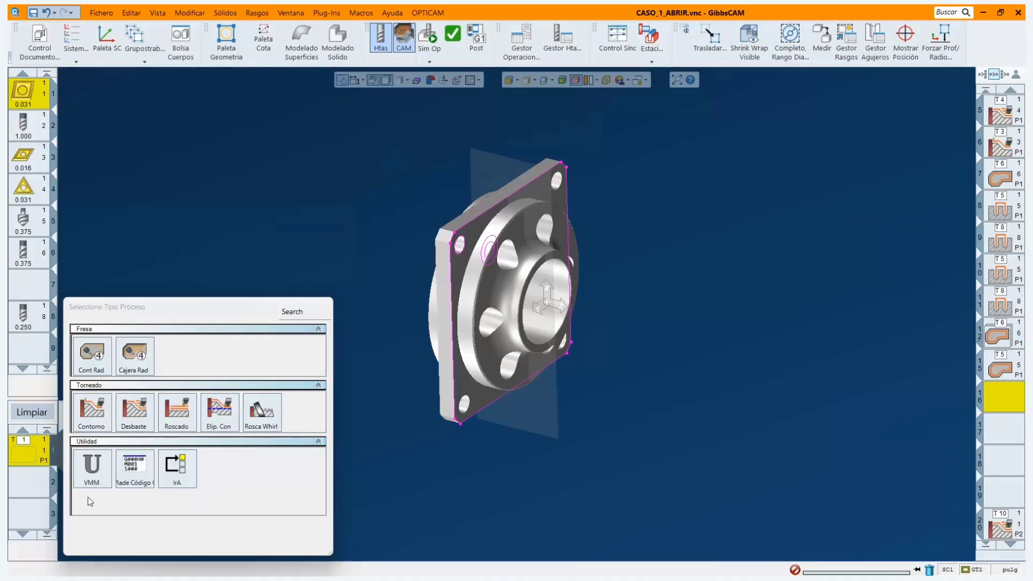
{"action": "left_click", "coordinate": [93, 470]}
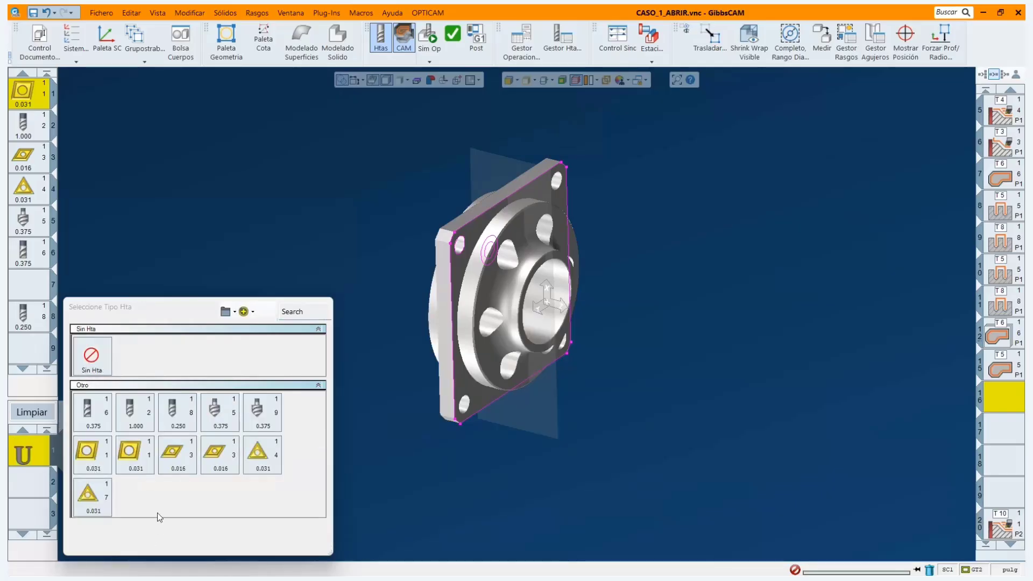
{"action": "mouse_move", "coordinate": [102, 466]}
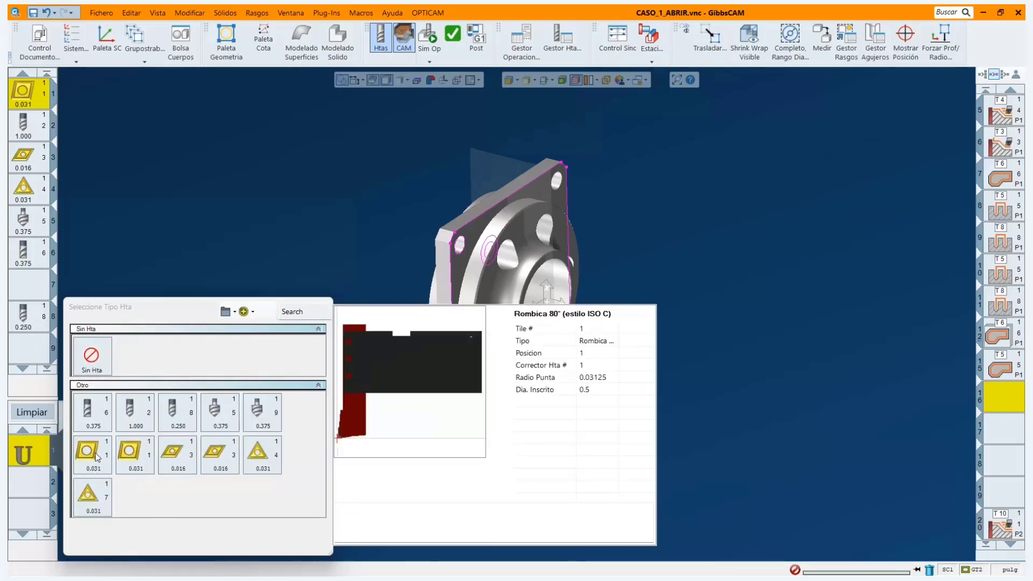
{"action": "left_click", "coordinate": [98, 458]}
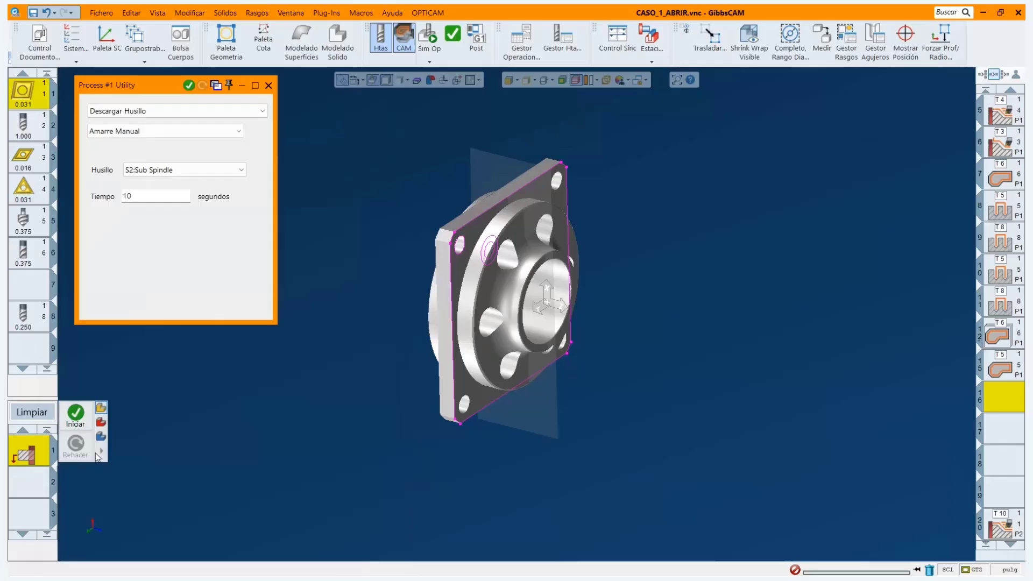
Set the utility process to Mover GrupoHta with user location Xr 6 and Z 0, generate operation 16 and close the process.
{"action": "left_click", "coordinate": [143, 111]}
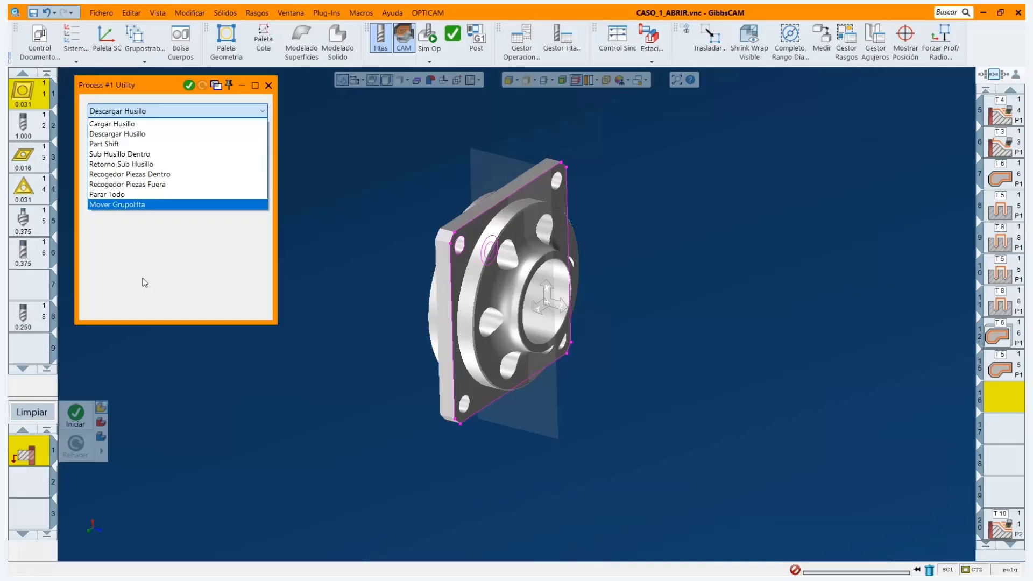
{"action": "left_click", "coordinate": [117, 205]}
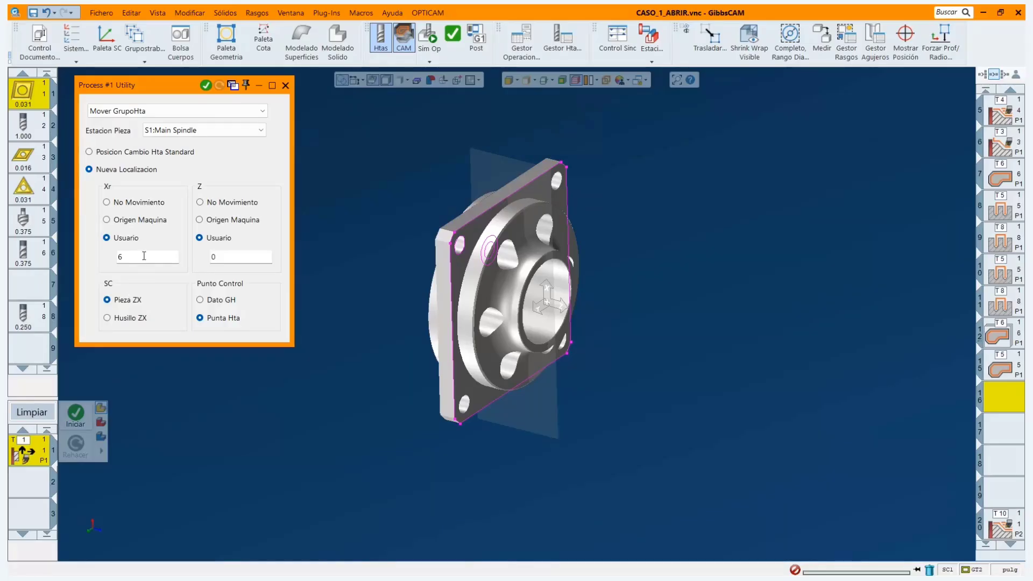
{"action": "left_click", "coordinate": [123, 258]}
{"action": "left_click", "coordinate": [203, 87]}
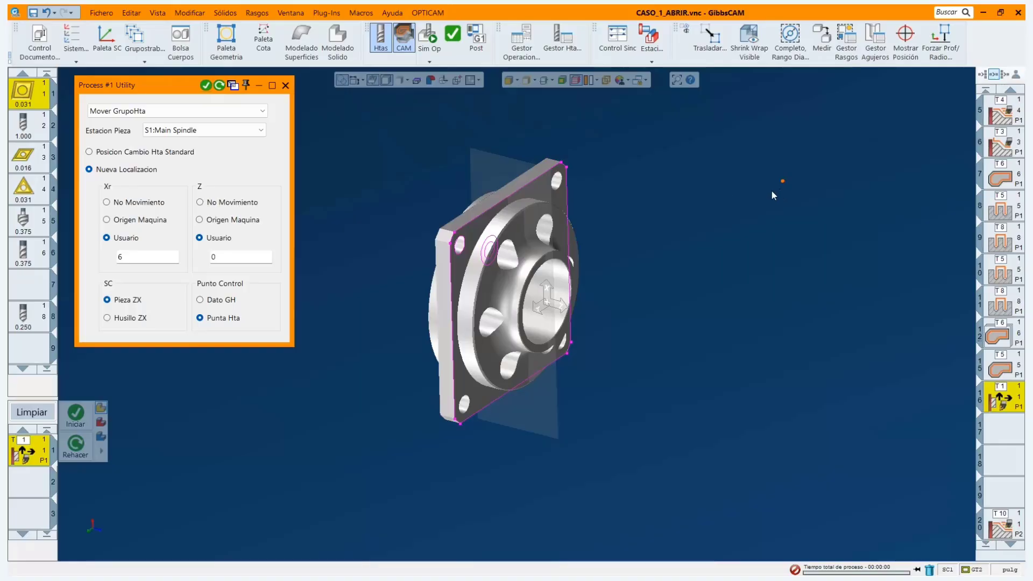
{"action": "left_click", "coordinate": [286, 86]}
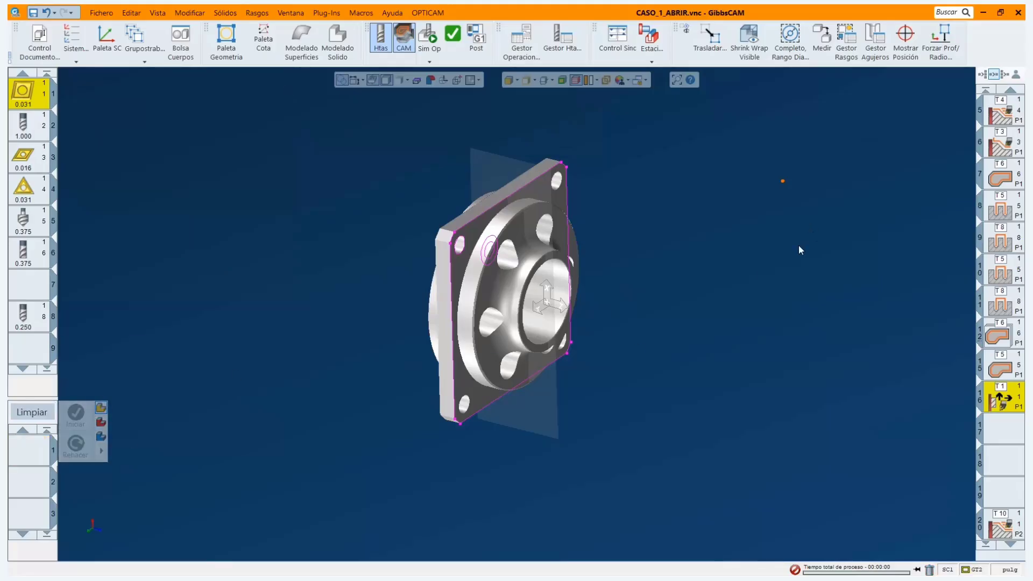
For operation slot 17, replace the process with a VMM utility process that uses no tool.
{"action": "left_click", "coordinate": [997, 433]}
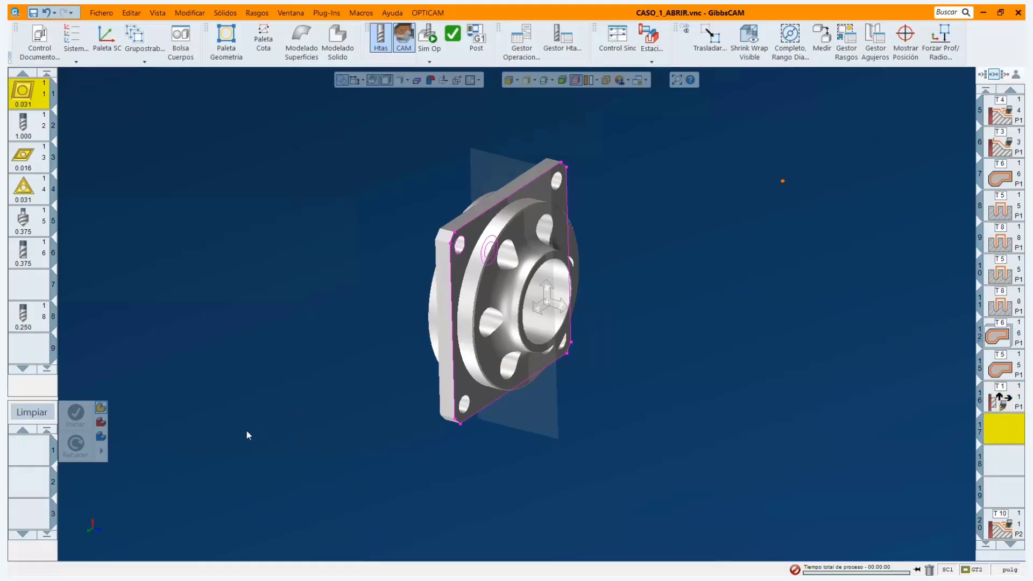
{"action": "double_click", "coordinate": [39, 457]}
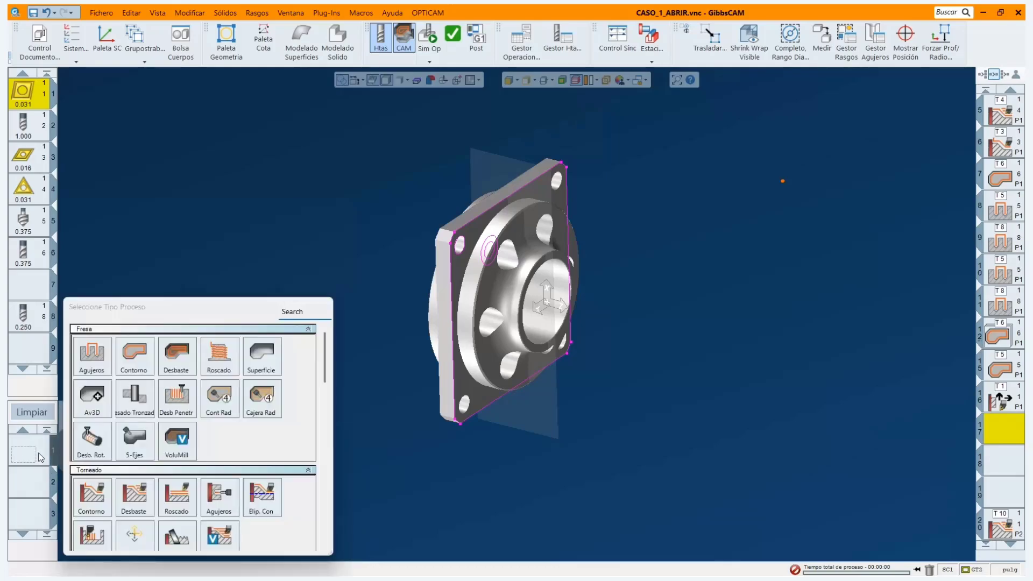
{"action": "scroll", "coordinate": [158, 471], "scroll_direction": "down", "scroll_amount": 10}
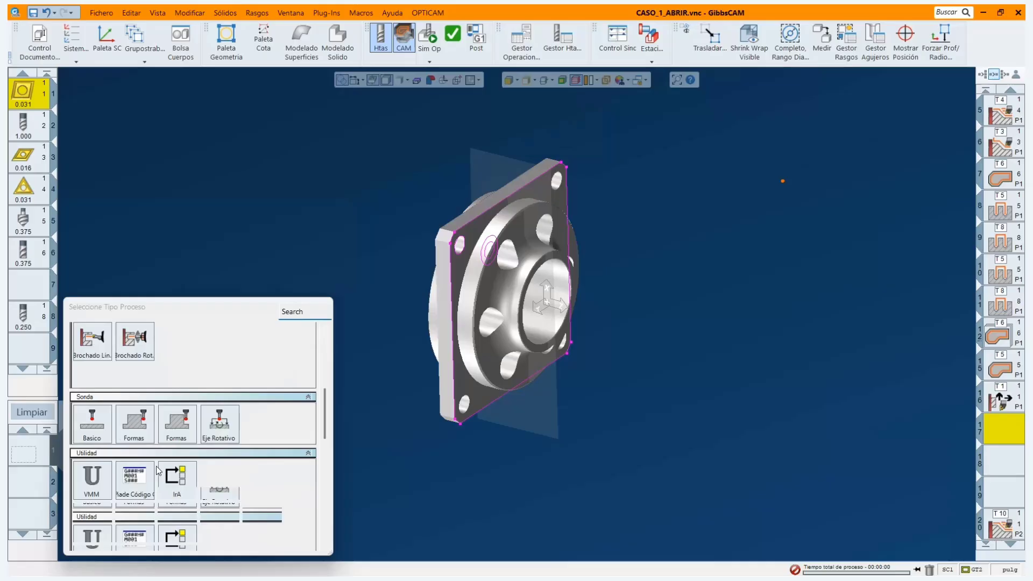
{"action": "left_click", "coordinate": [98, 484]}
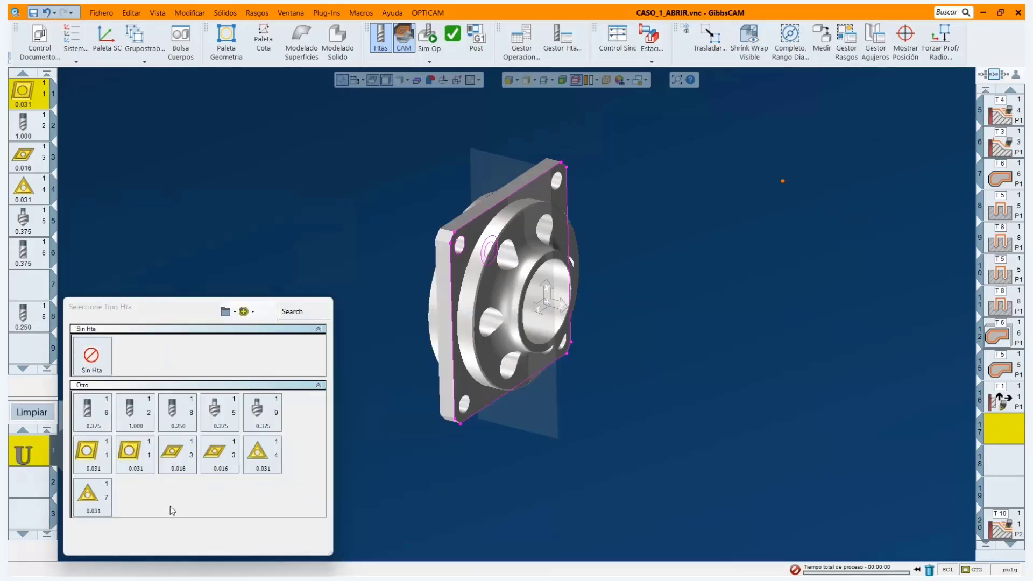
{"action": "left_click", "coordinate": [103, 360]}
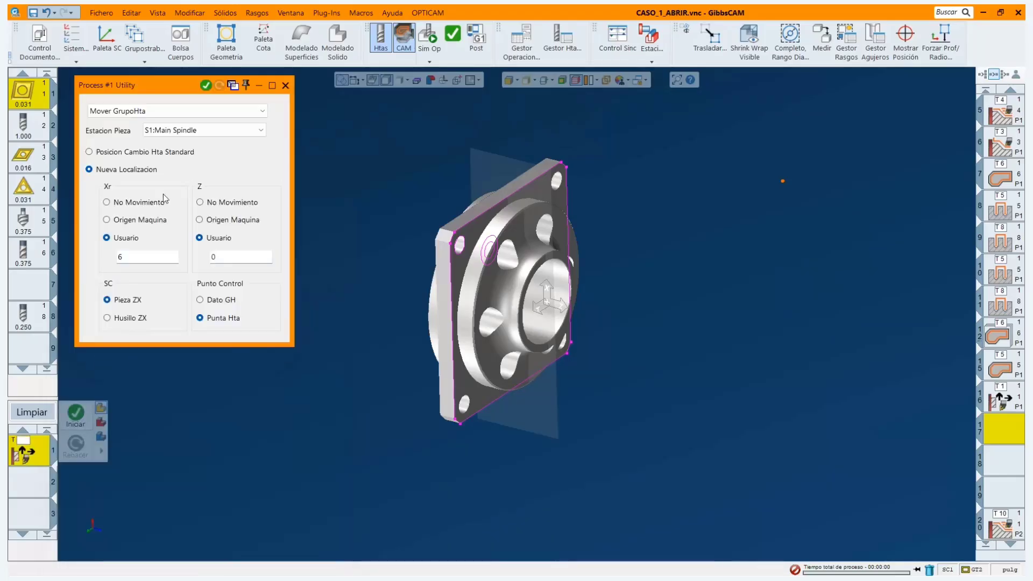
Set the utility process to Sub Husillo Dentro with a feed of 100 ipm and generate operation 17.
{"action": "left_click", "coordinate": [150, 111]}
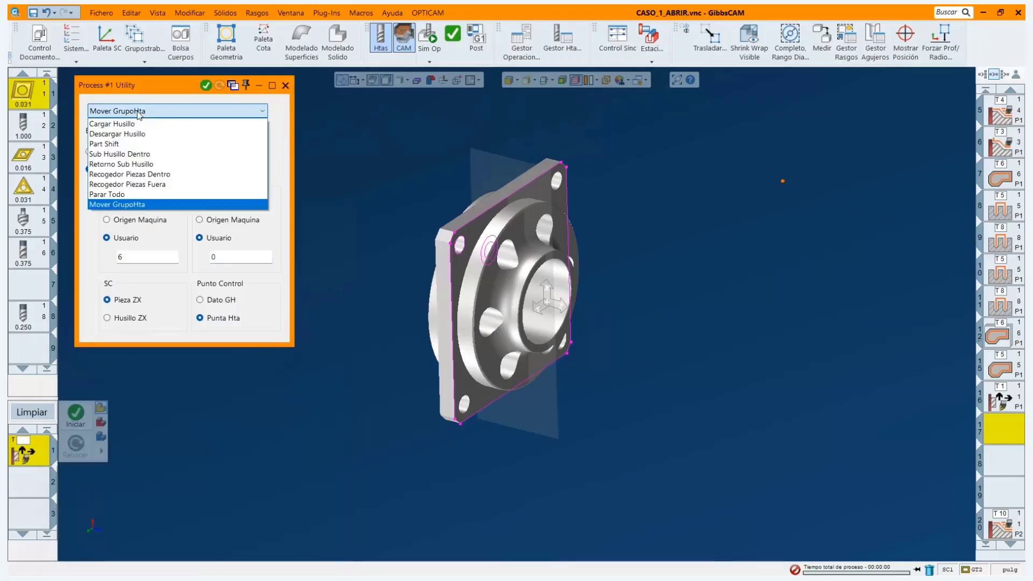
{"action": "left_click", "coordinate": [137, 155]}
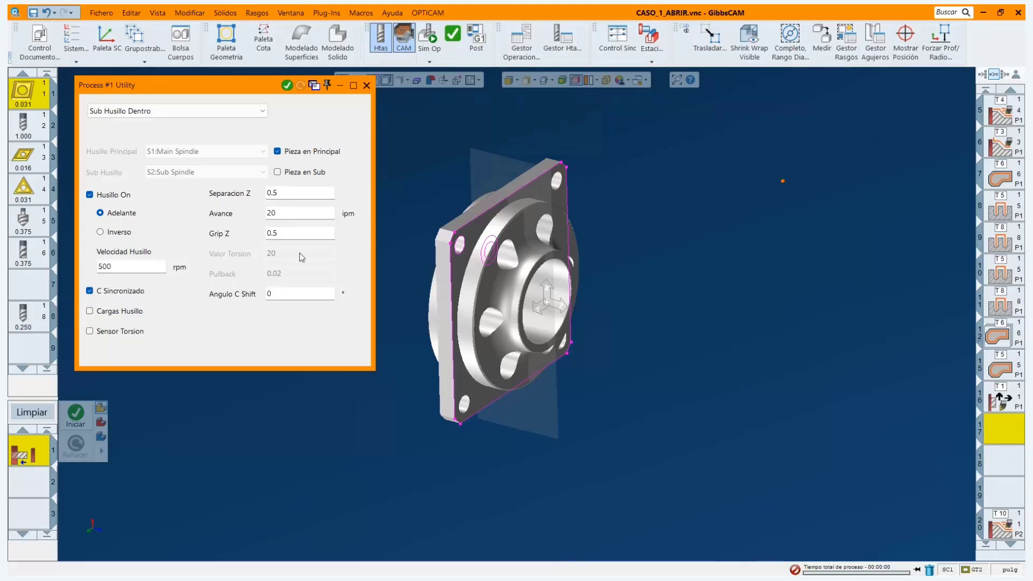
{"action": "left_click", "coordinate": [298, 196]}
{"action": "double_click", "coordinate": [284, 213]}
{"action": "type", "text": "100"}
{"action": "left_click", "coordinate": [294, 236]}
{"action": "left_click", "coordinate": [287, 86]}
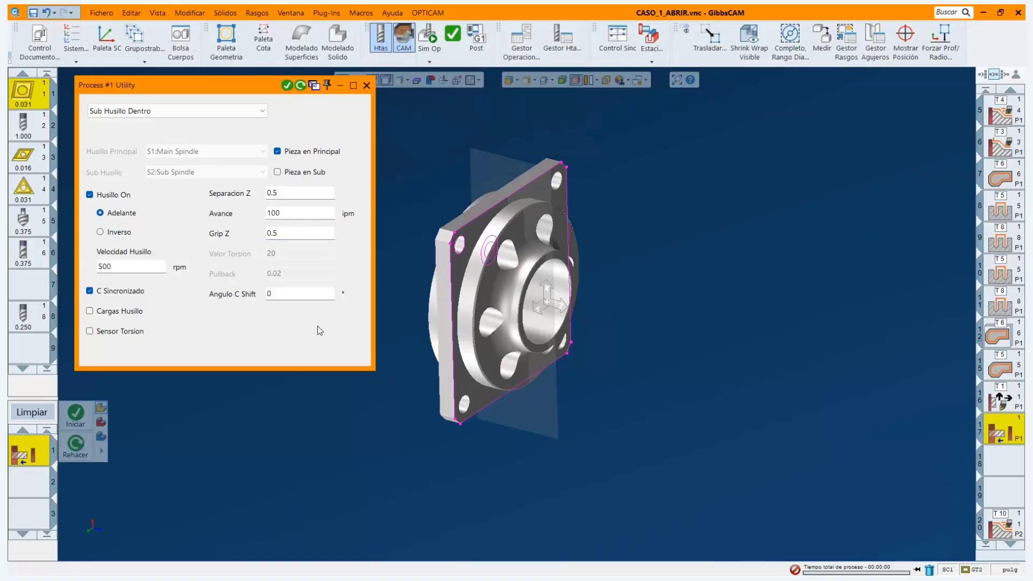
Generate operation 18 as a Retorno Sub Husillo utility with a 100 ipm feed, then close and clear the process.
{"action": "left_click", "coordinate": [997, 461]}
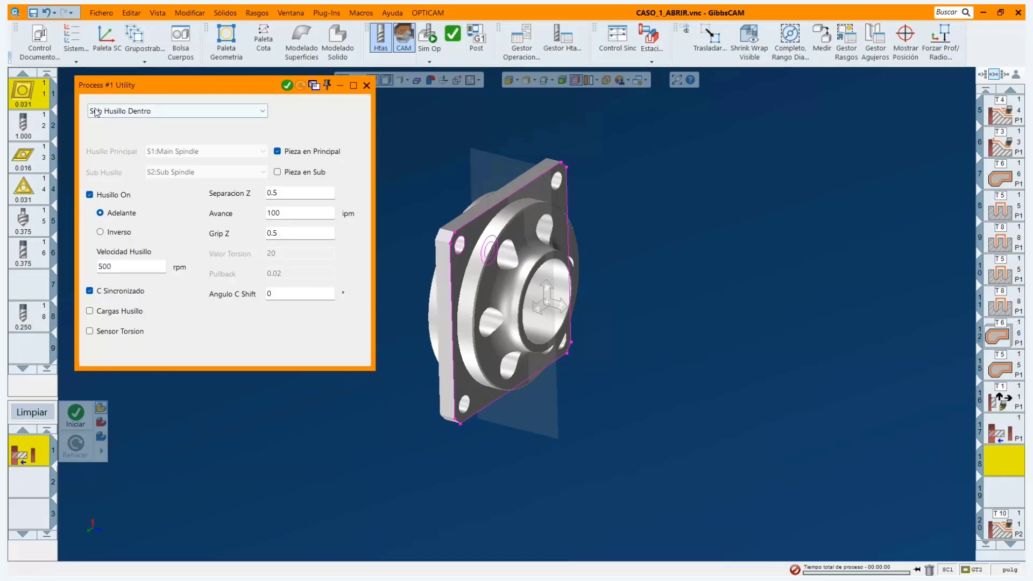
{"action": "left_click", "coordinate": [149, 114]}
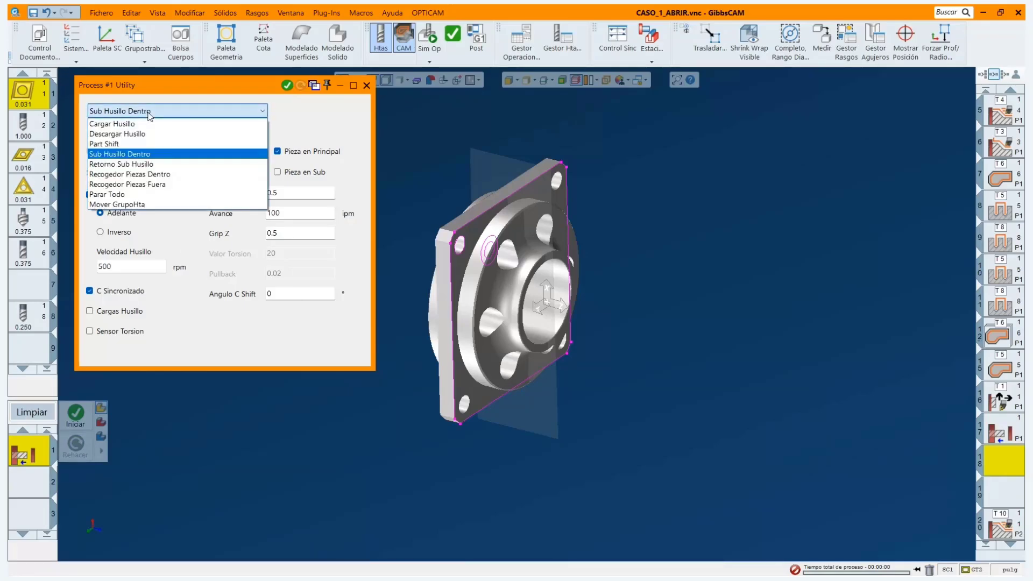
{"action": "left_click", "coordinate": [134, 163]}
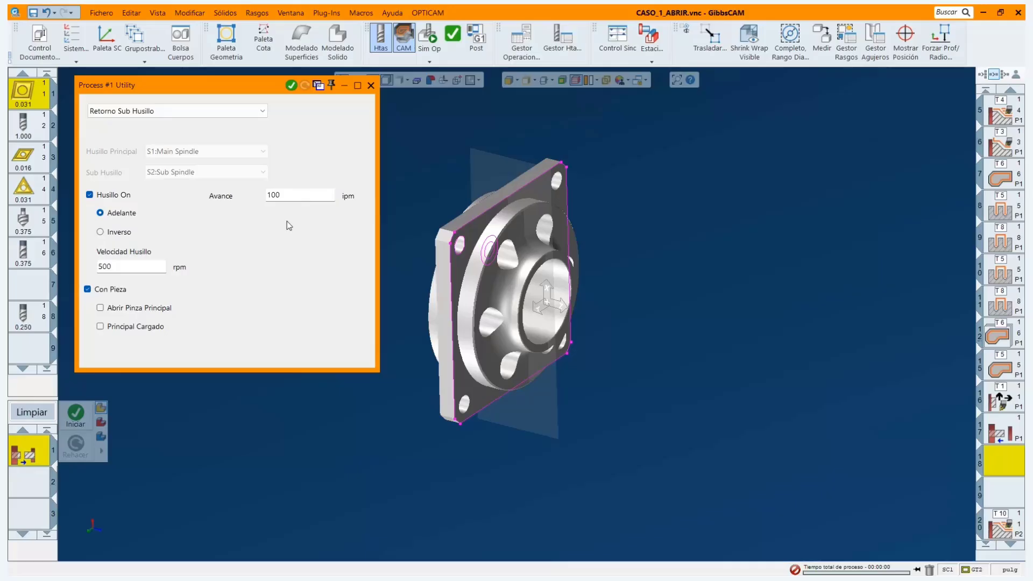
{"action": "left_click", "coordinate": [291, 87]}
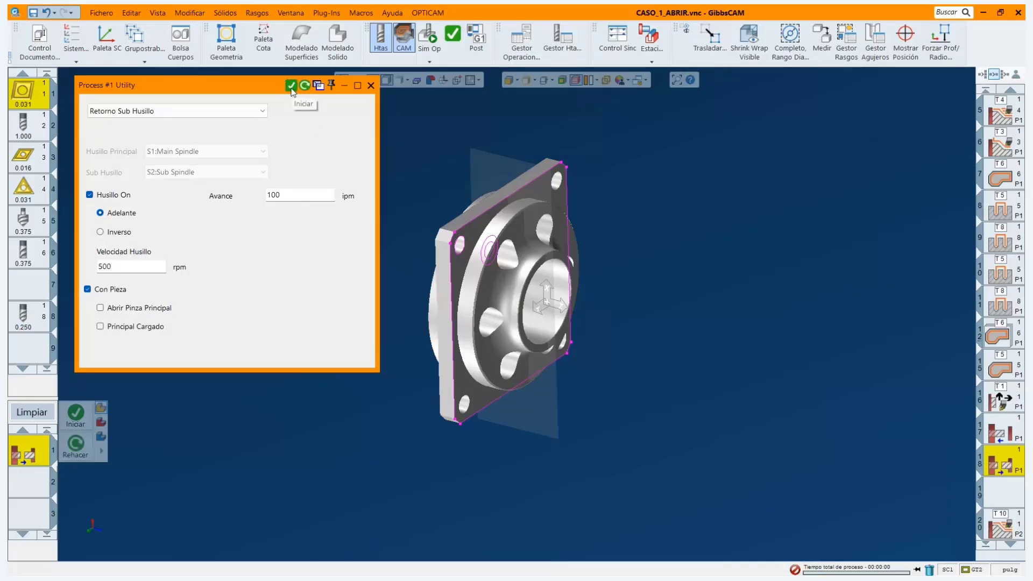
{"action": "left_click", "coordinate": [370, 85]}
{"action": "left_click", "coordinate": [32, 412]}
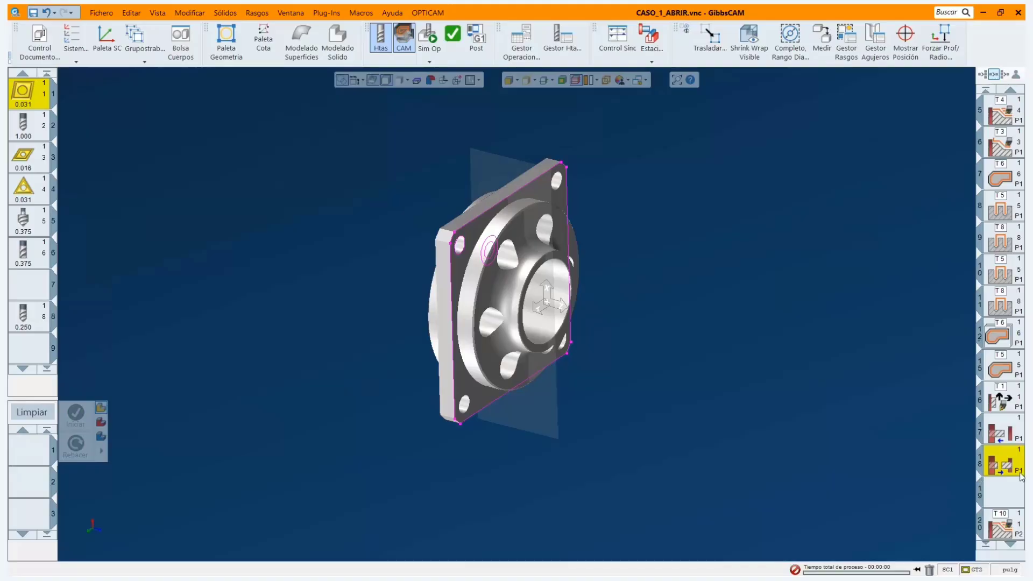
Select operations 16 to 18 and post-process only them as a complete program to 1.txt.
{"action": "scroll", "coordinate": [1005, 487], "scroll_direction": "down", "scroll_amount": 1}
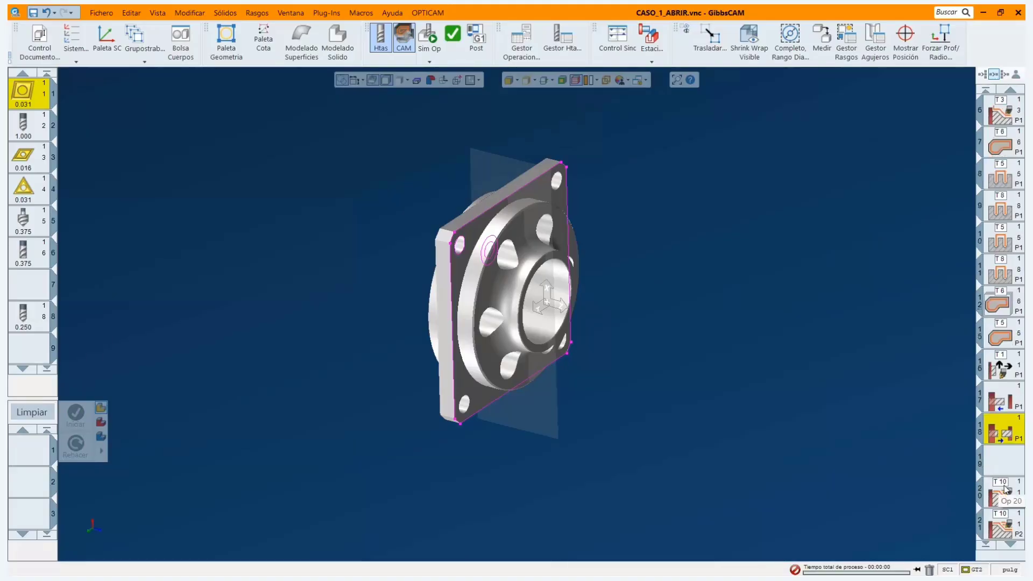
{"action": "scroll", "coordinate": [1004, 488], "scroll_direction": "down", "scroll_amount": 1}
{"action": "scroll", "coordinate": [1005, 488], "scroll_direction": "down", "scroll_amount": 1}
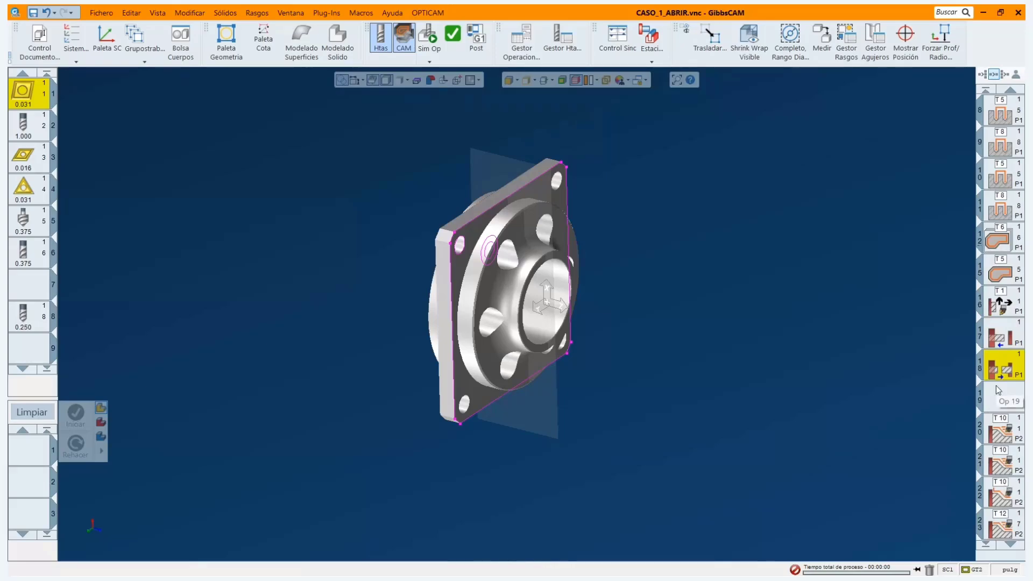
{"action": "left_click", "coordinate": [995, 314]}
{"action": "left_click", "coordinate": [1000, 337], "text": "shift"}
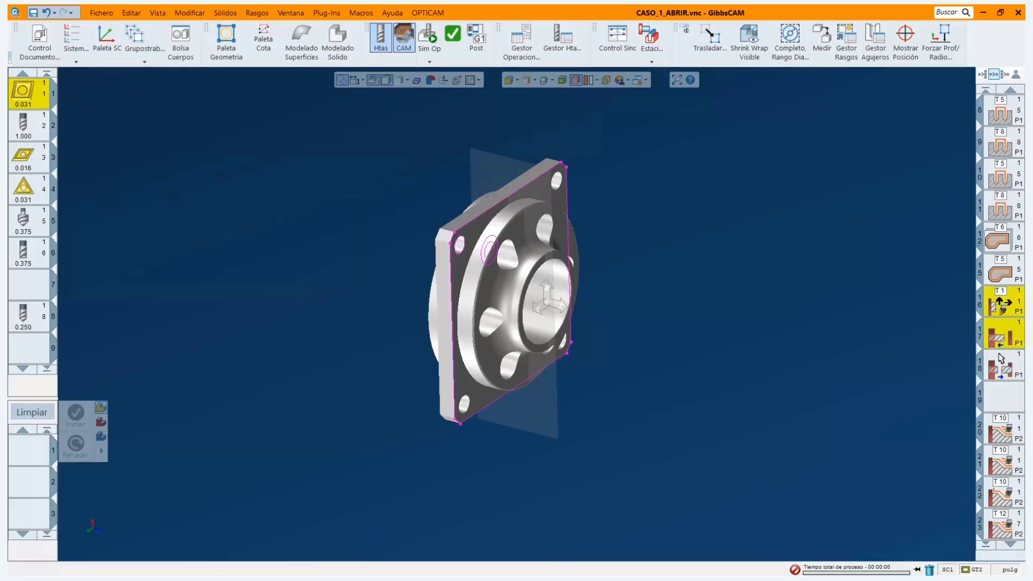
{"action": "left_click", "coordinate": [1002, 364], "text": "shift"}
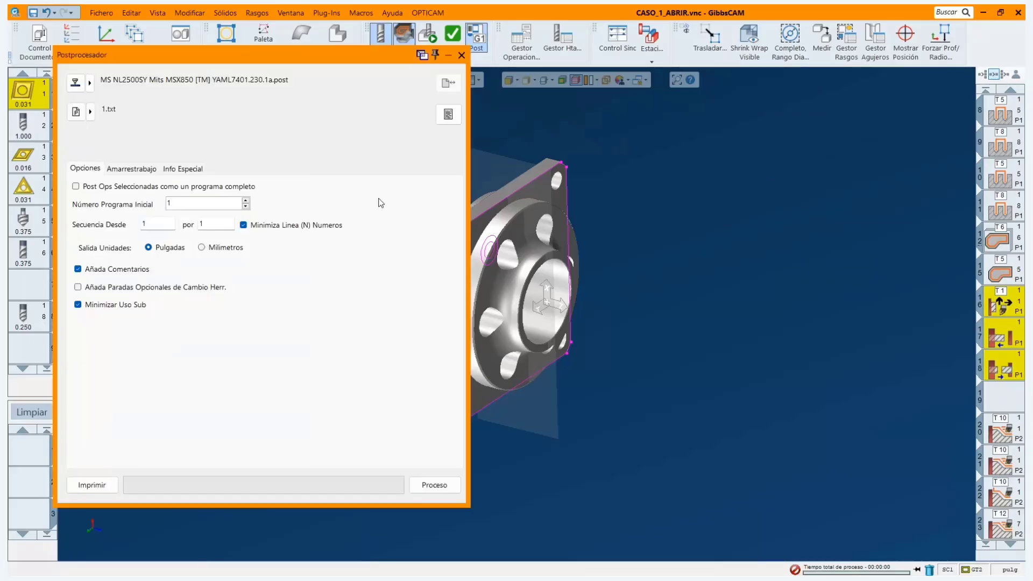
{"action": "left_click", "coordinate": [76, 186]}
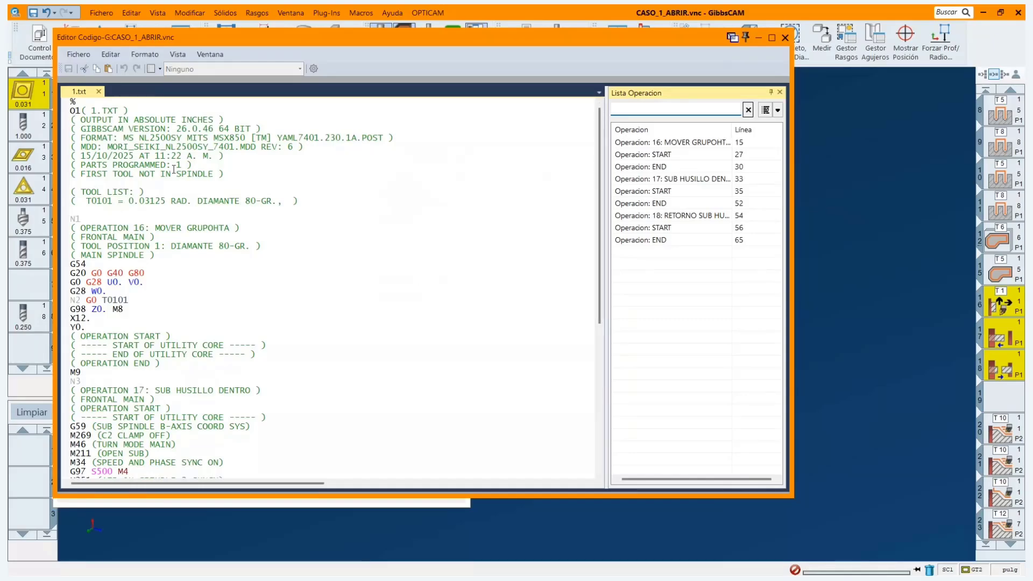
Examine the posted G-code of operations 16, 17 and 18 in turn, then close the code editor and postprocessor.
{"action": "left_click", "coordinate": [639, 144]}
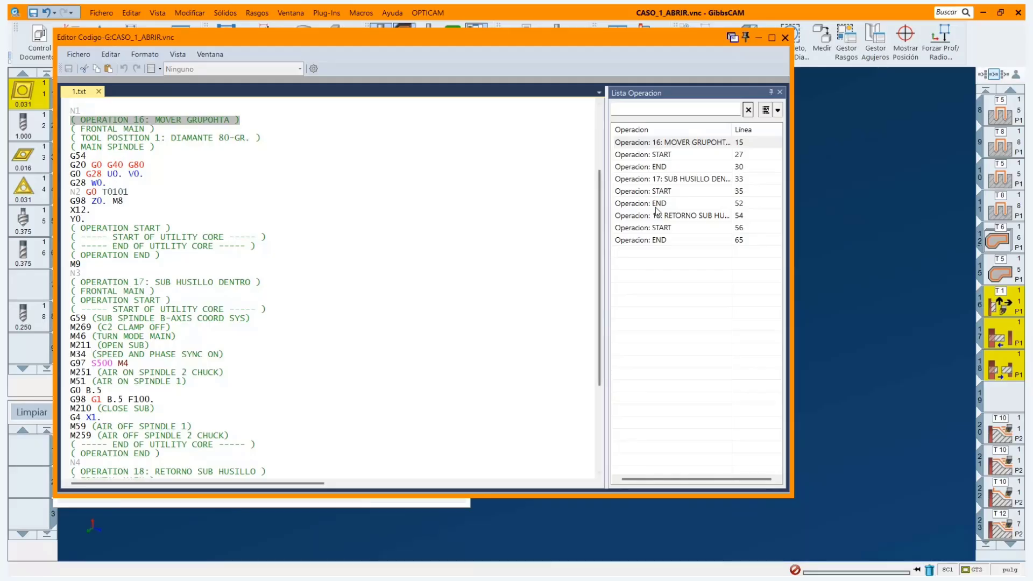
{"action": "double_click", "coordinate": [643, 181]}
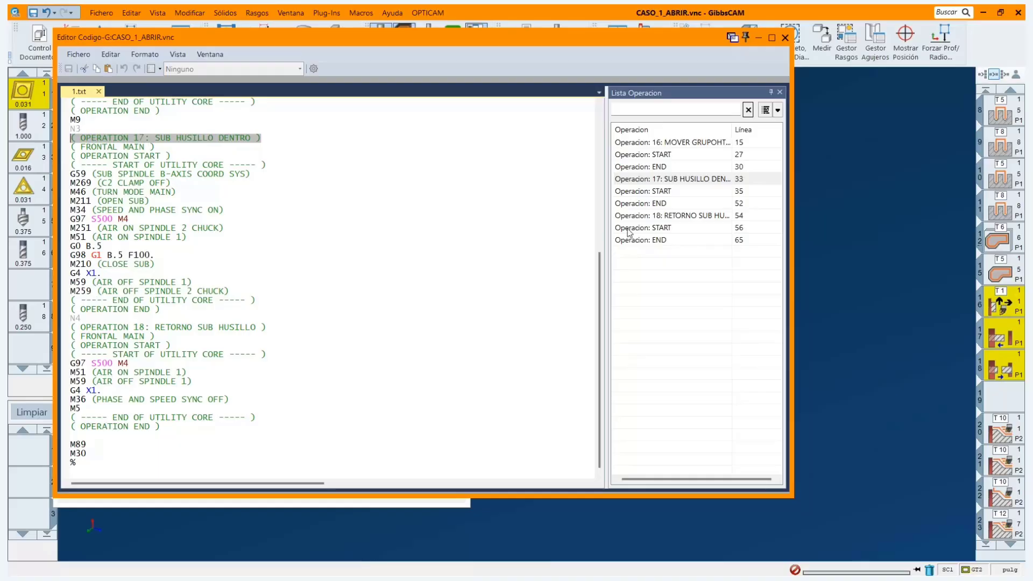
{"action": "left_click", "coordinate": [650, 218]}
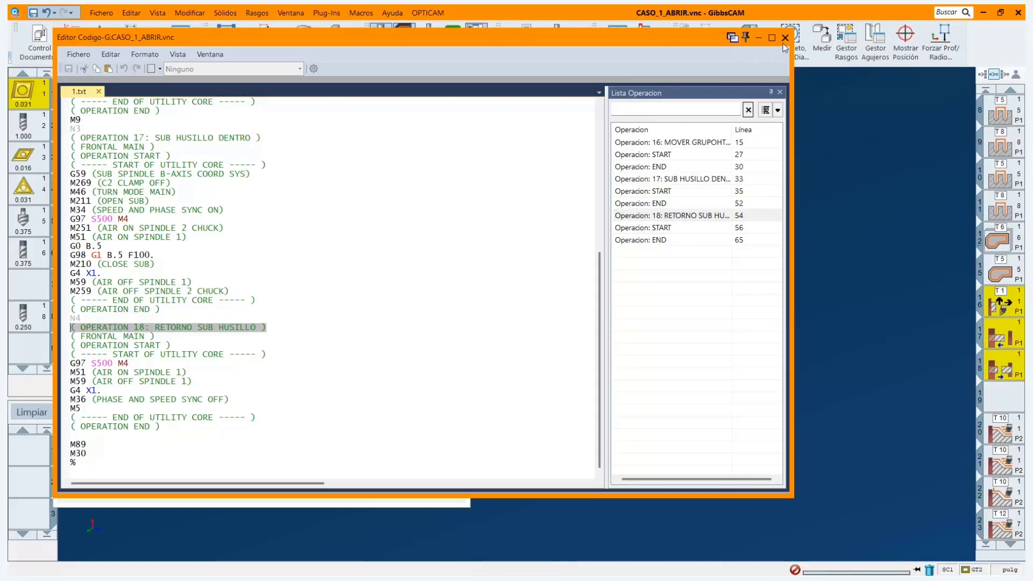
{"action": "left_click", "coordinate": [785, 39]}
{"action": "left_click", "coordinate": [458, 56]}
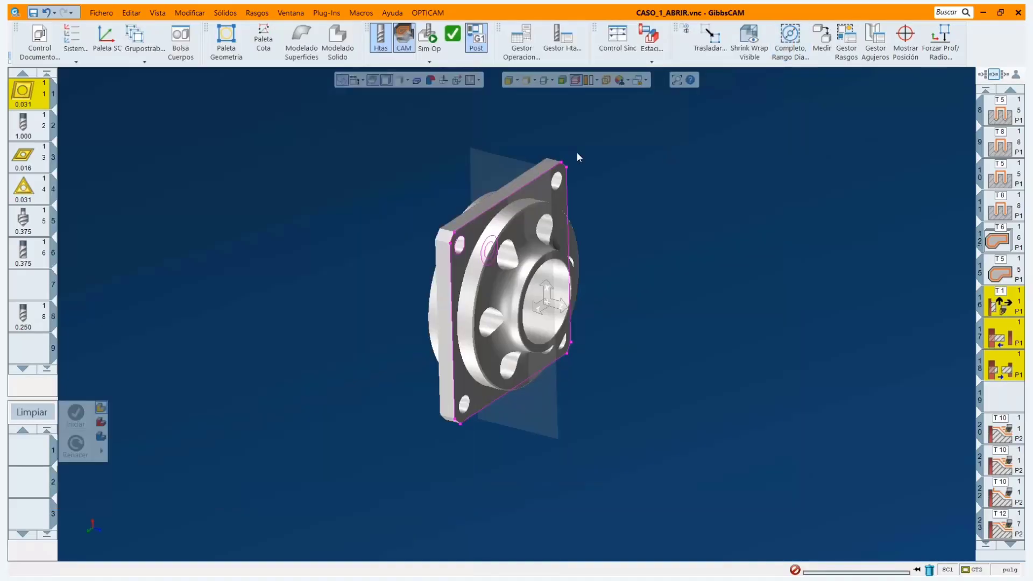
Review the operation list from operation 1 to 27, then select all of its operations.
{"action": "scroll", "coordinate": [1000, 393], "scroll_direction": "up", "scroll_amount": 3}
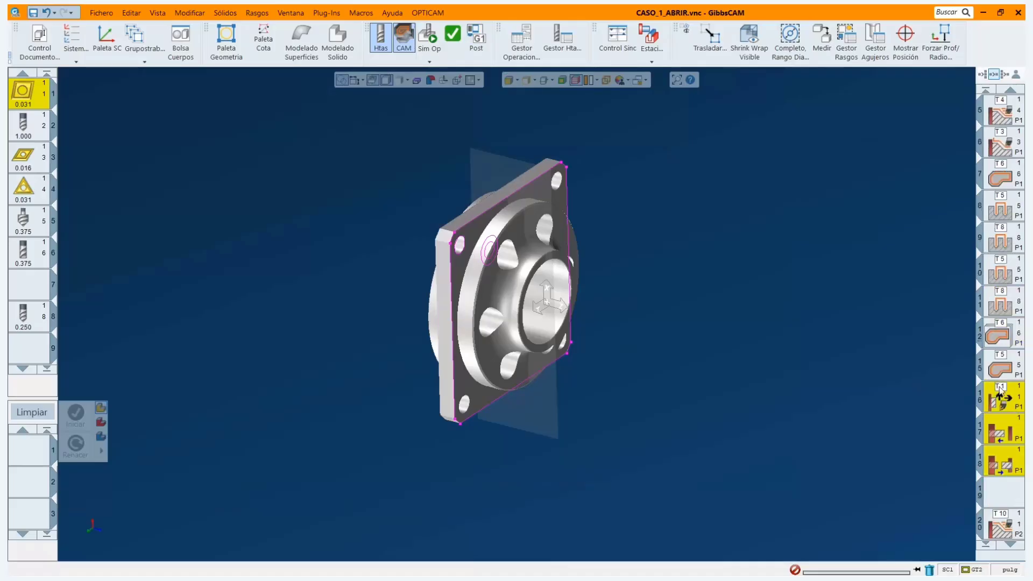
{"action": "scroll", "coordinate": [1000, 392], "scroll_direction": "up", "scroll_amount": 4}
{"action": "left_click", "coordinate": [999, 122]}
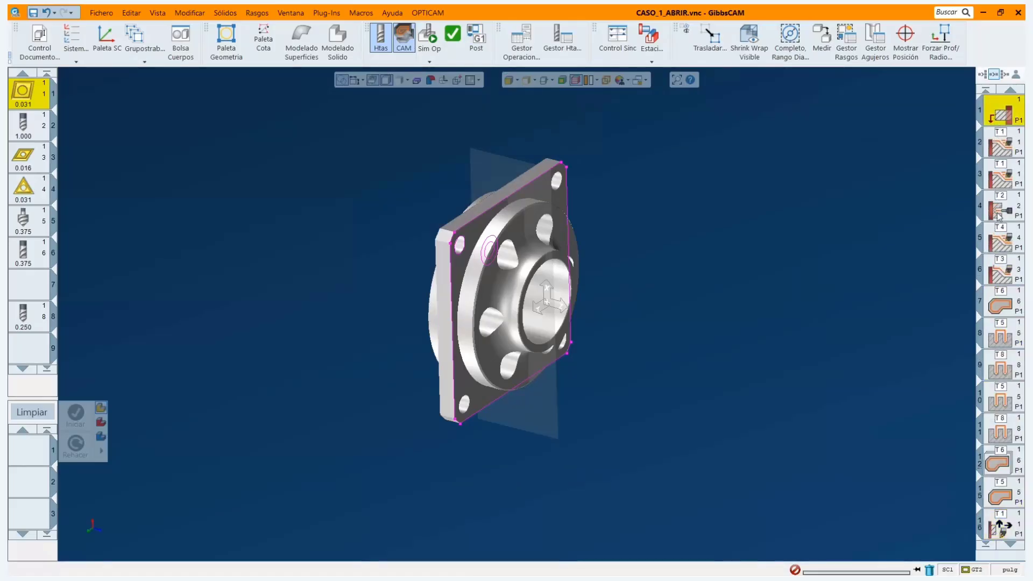
{"action": "scroll", "coordinate": [999, 329], "scroll_direction": "down", "scroll_amount": 15}
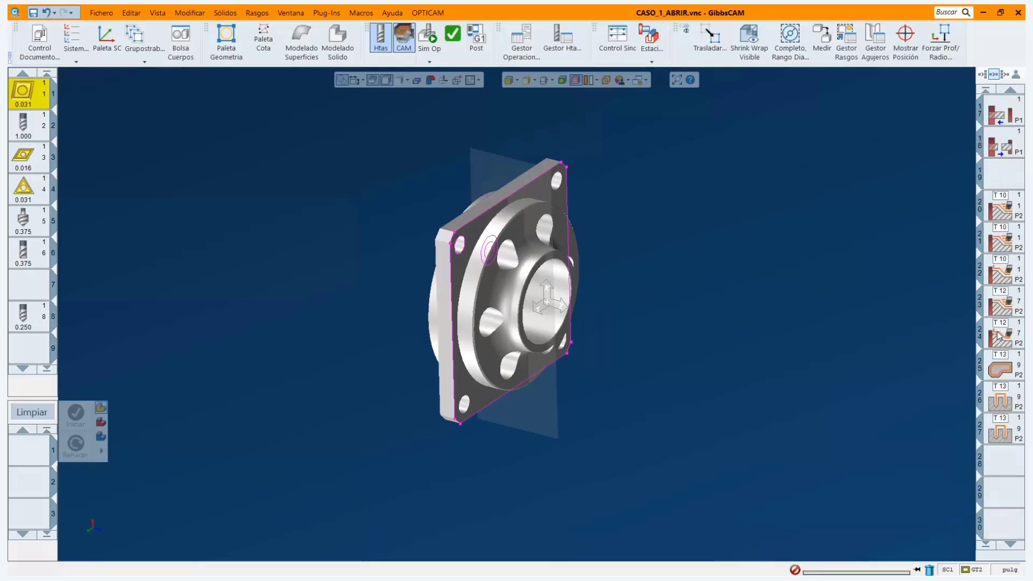
{"action": "scroll", "coordinate": [999, 334], "scroll_direction": "down", "scroll_amount": 2}
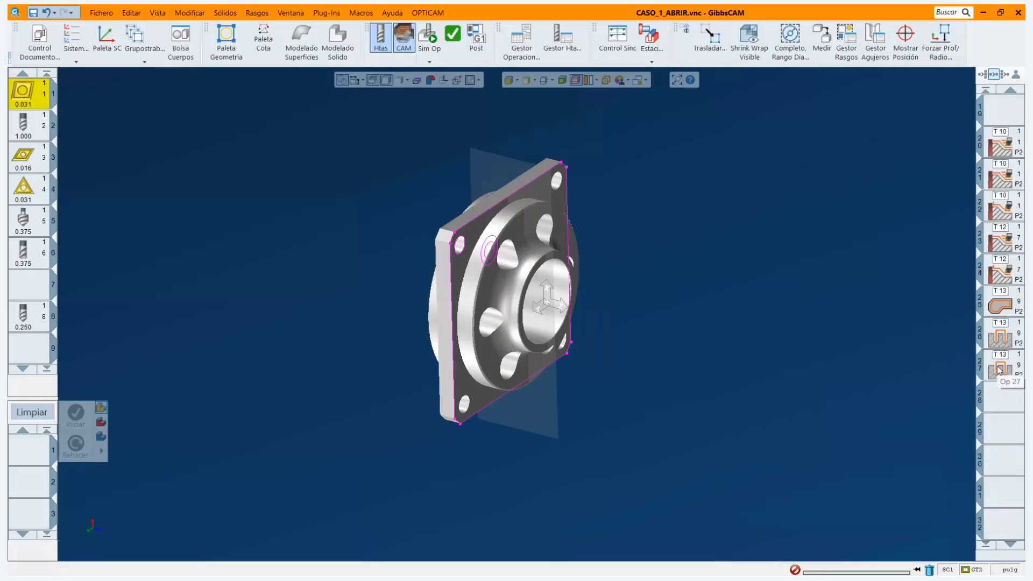
{"action": "left_click", "coordinate": [1006, 394]}
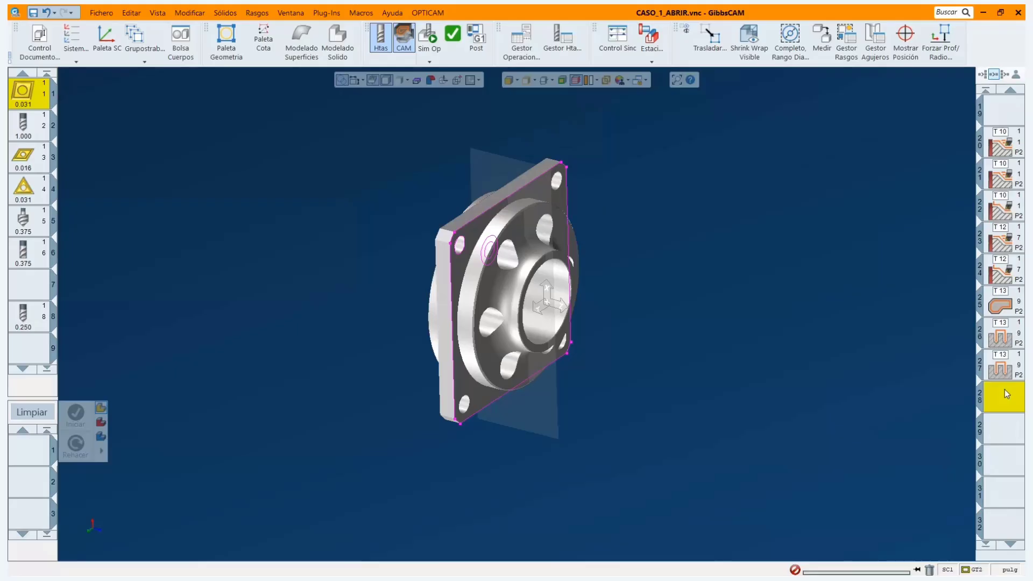
{"action": "key", "text": "ctrl+a"}
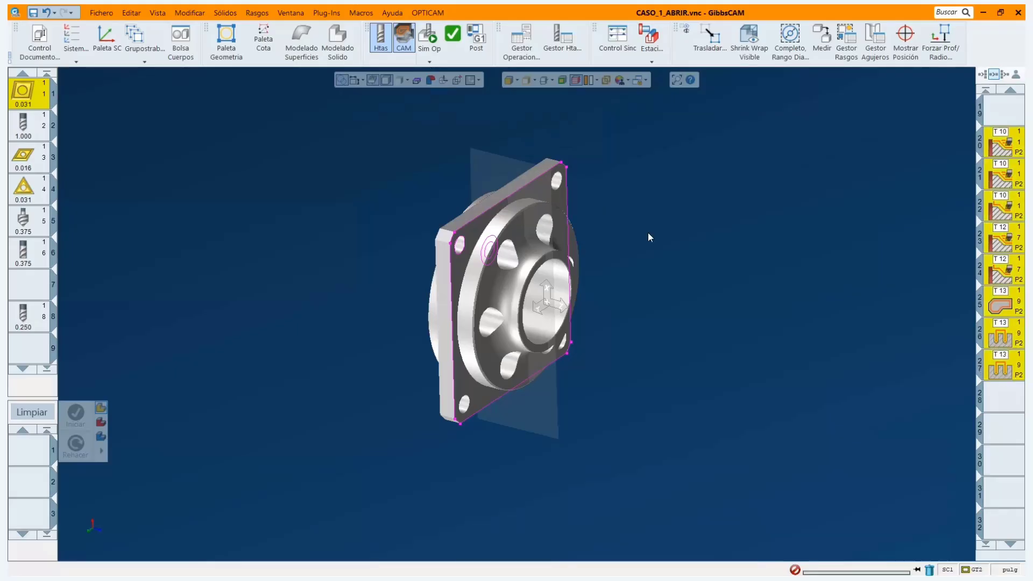
Start the Sim Maquina machine simulation for all selected operations and frame the main spindle and sub-spindle together.
{"action": "scroll", "coordinate": [649, 236], "scroll_direction": "up", "scroll_amount": 2}
{"action": "scroll", "coordinate": [377, 243], "scroll_direction": "down", "scroll_amount": 3}
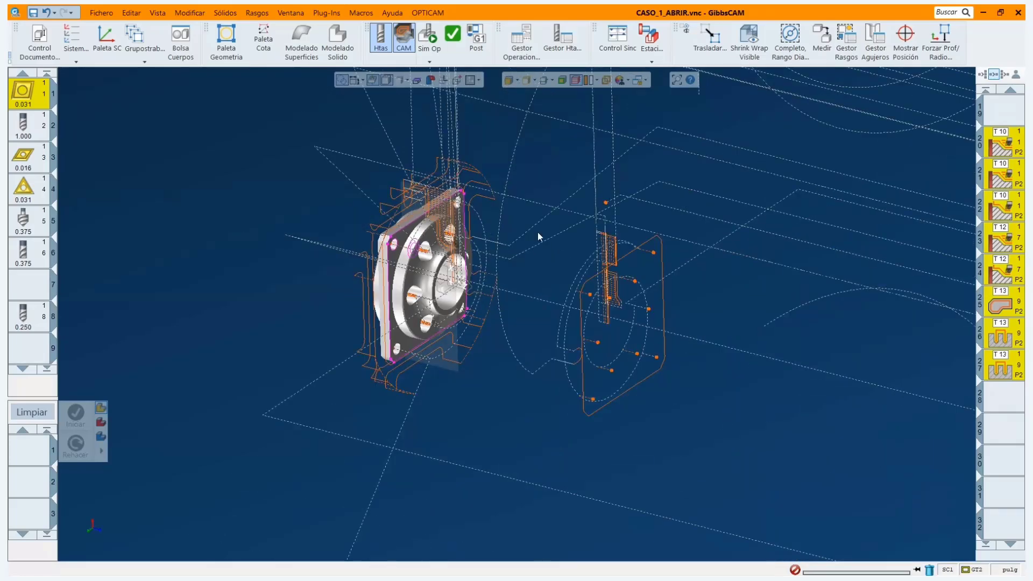
{"action": "scroll", "coordinate": [359, 247], "scroll_direction": "up", "scroll_amount": 1}
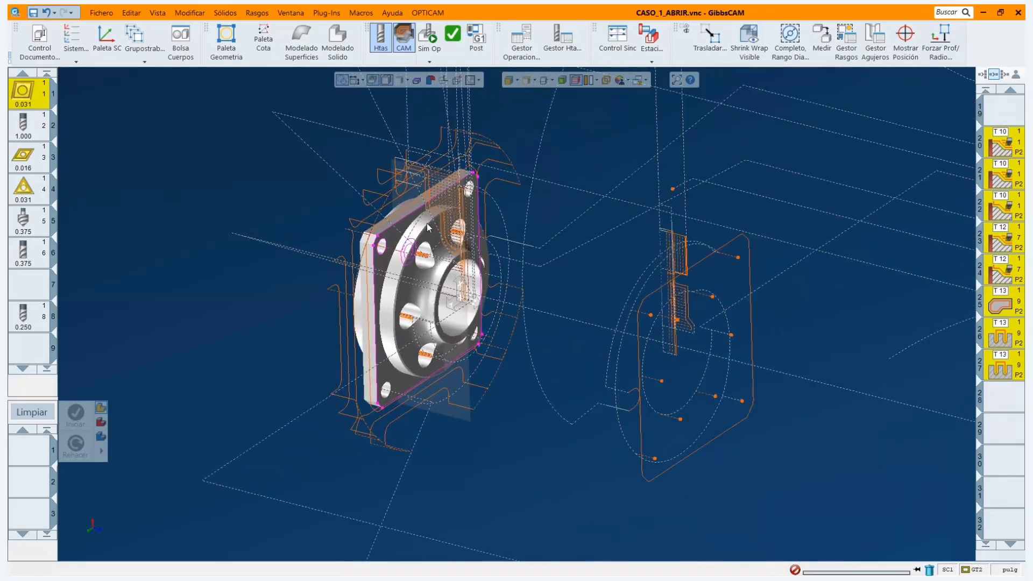
{"action": "left_click", "coordinate": [430, 63]}
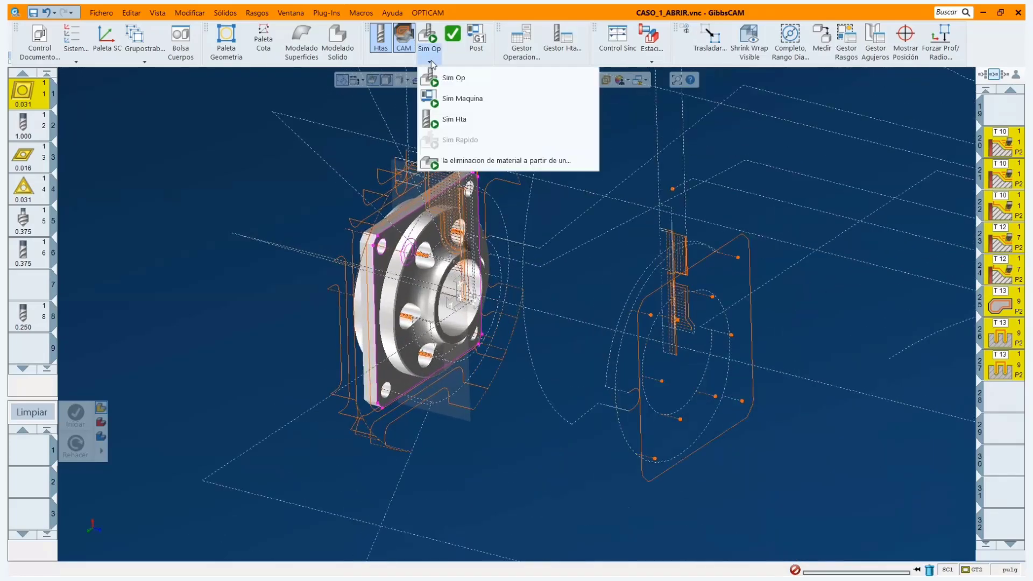
{"action": "left_click", "coordinate": [462, 99]}
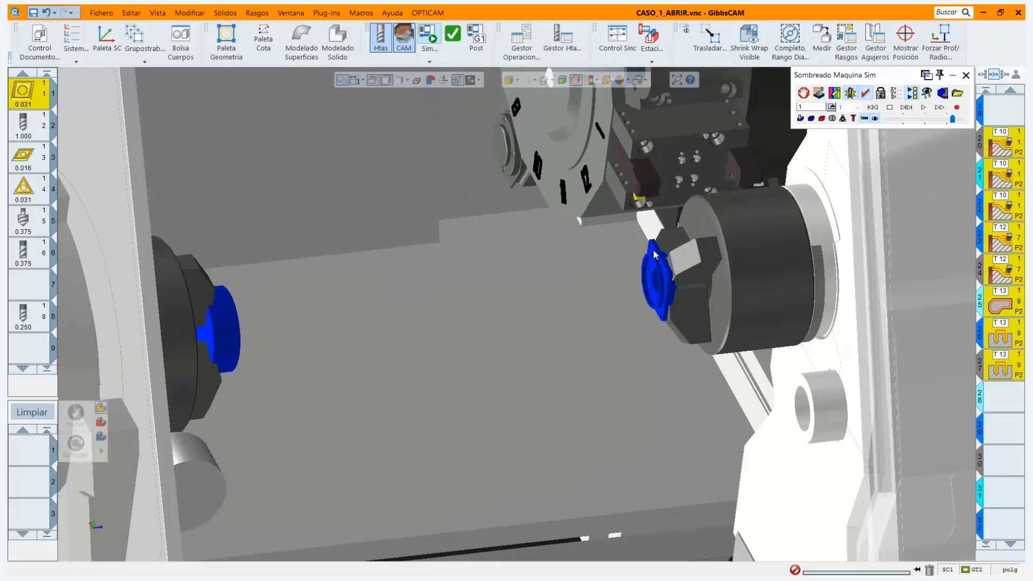
{"action": "scroll", "coordinate": [655, 251], "scroll_direction": "down", "scroll_amount": 3}
{"action": "mouse_move", "coordinate": [629, 294]}
{"action": "middle_mouse_down"}
{"action": "mouse_move", "coordinate": [598, 294]}
{"action": "mouse_move", "coordinate": [622, 289]}
{"action": "middle_mouse_up"}
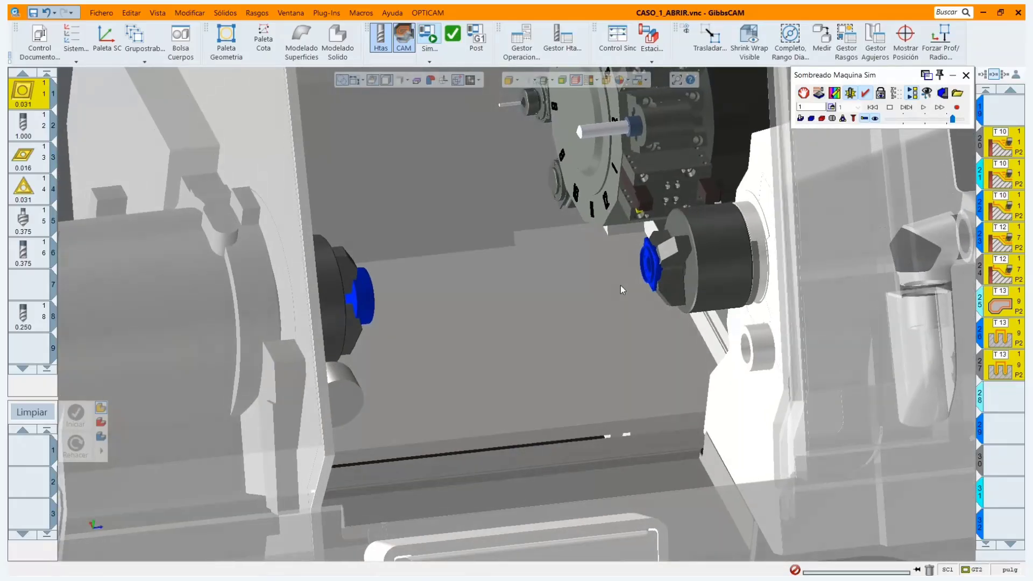
{"action": "middle_click_drag", "start_coordinate": [334, 311], "coordinate": [366, 242]}
{"action": "middle_click_drag", "start_coordinate": [620, 312], "coordinate": [619, 346]}
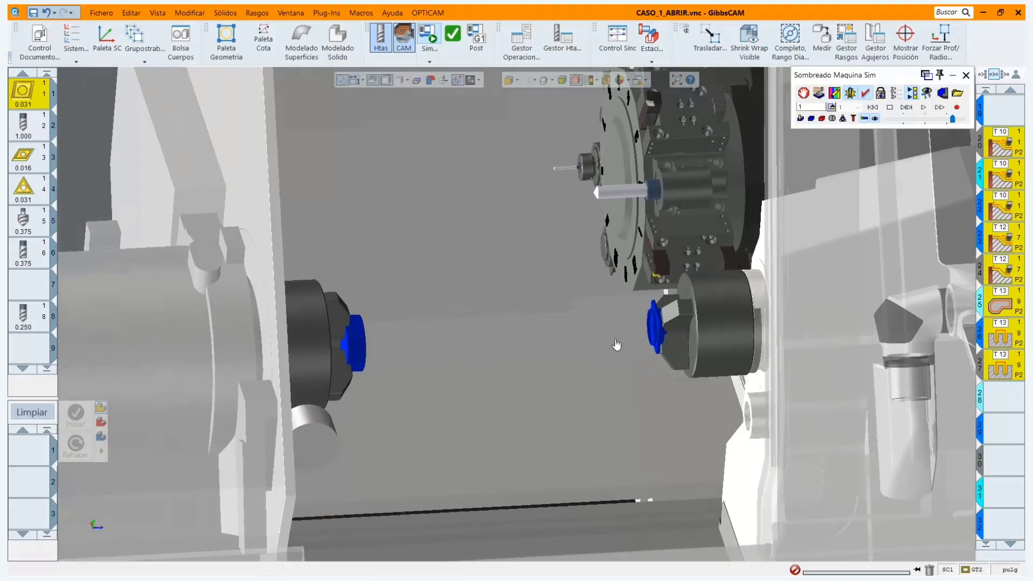
{"action": "middle_click_drag", "start_coordinate": [394, 303], "coordinate": [440, 298]}
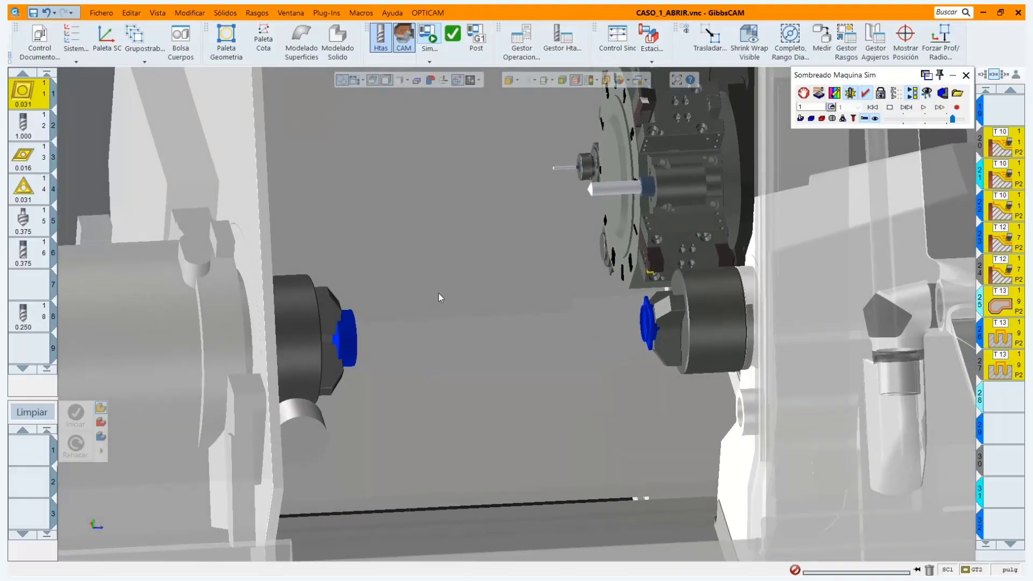
Slow the machine simulation and run the first turning operations with a close view of the main spindle stock.
{"action": "left_click", "coordinate": [904, 120]}
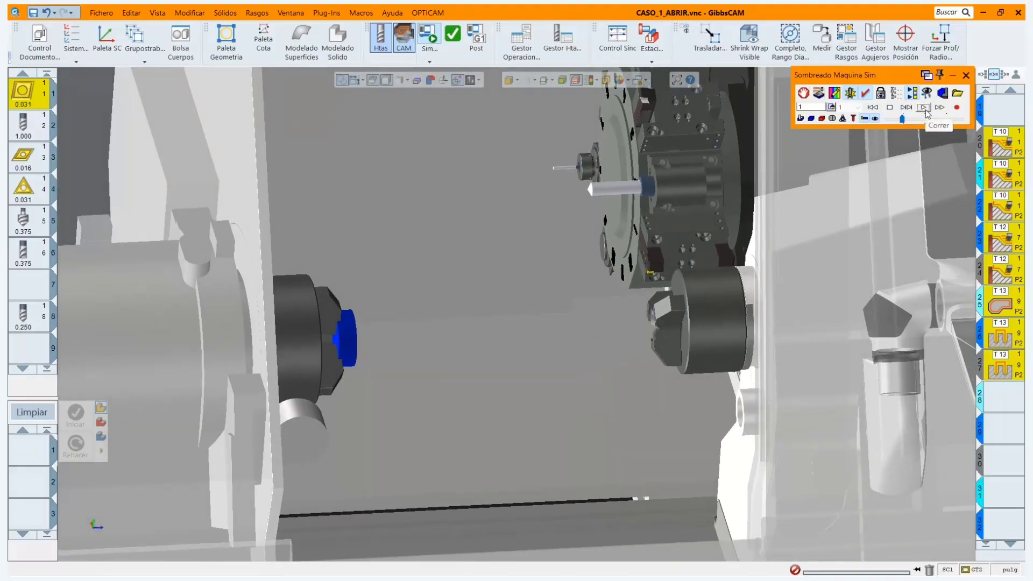
{"action": "left_click", "coordinate": [924, 108]}
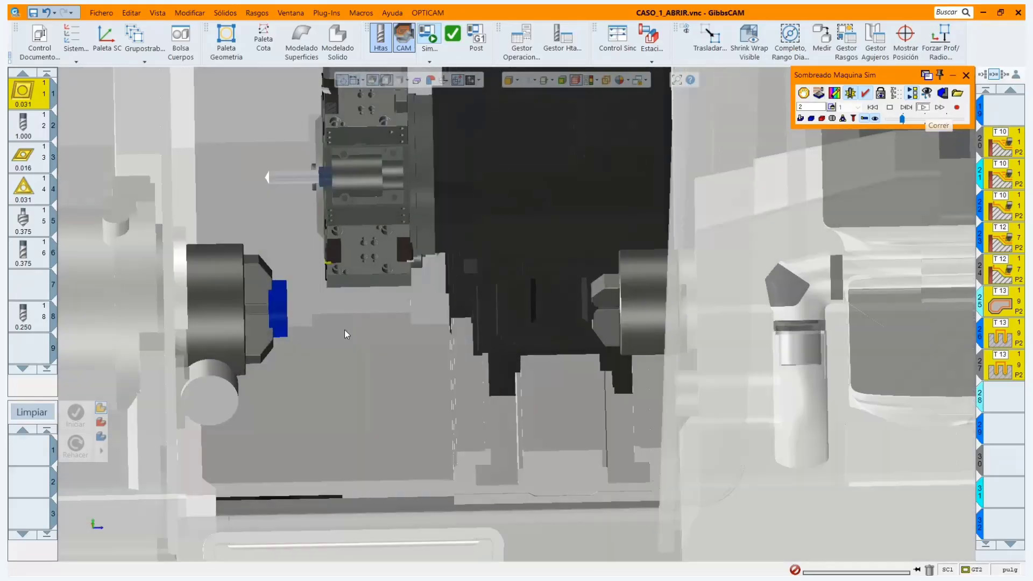
{"action": "middle_click_drag", "start_coordinate": [345, 330], "coordinate": [371, 373]}
{"action": "middle_click_drag", "start_coordinate": [641, 408], "coordinate": [632, 466]}
{"action": "scroll", "coordinate": [418, 435], "scroll_direction": "up", "scroll_amount": 3}
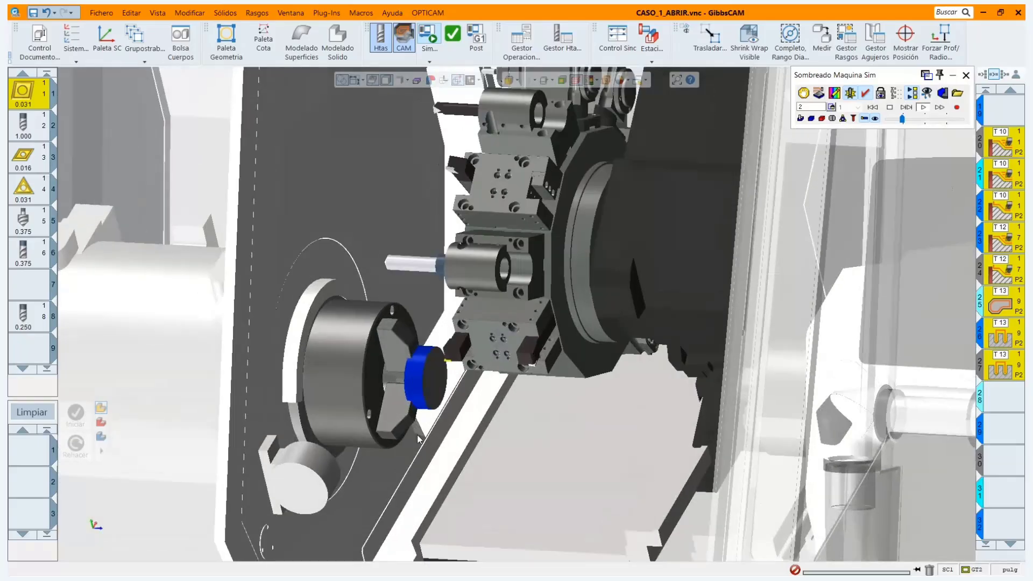
{"action": "scroll", "coordinate": [431, 410], "scroll_direction": "up", "scroll_amount": 4}
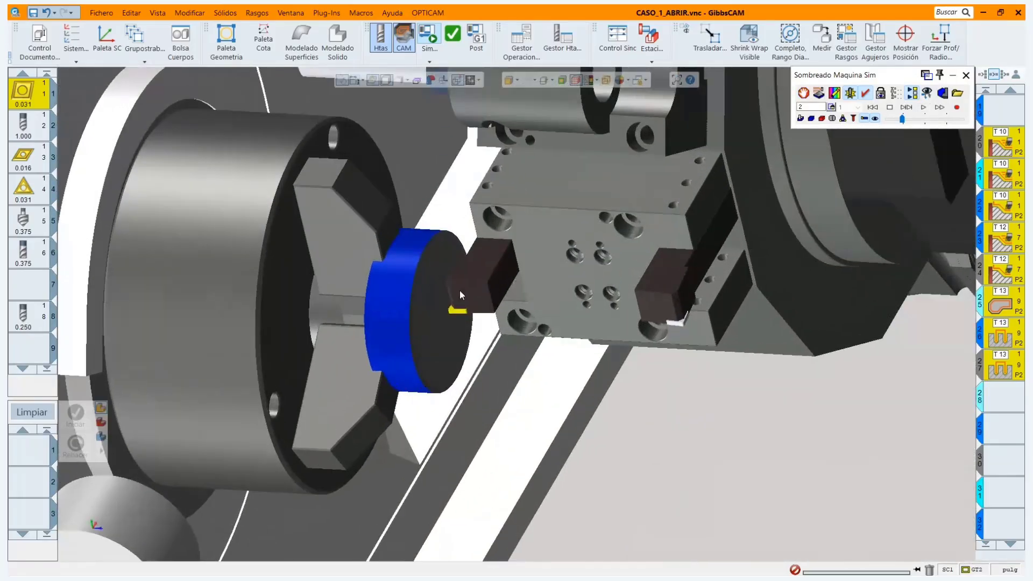
{"action": "left_click", "coordinate": [924, 107]}
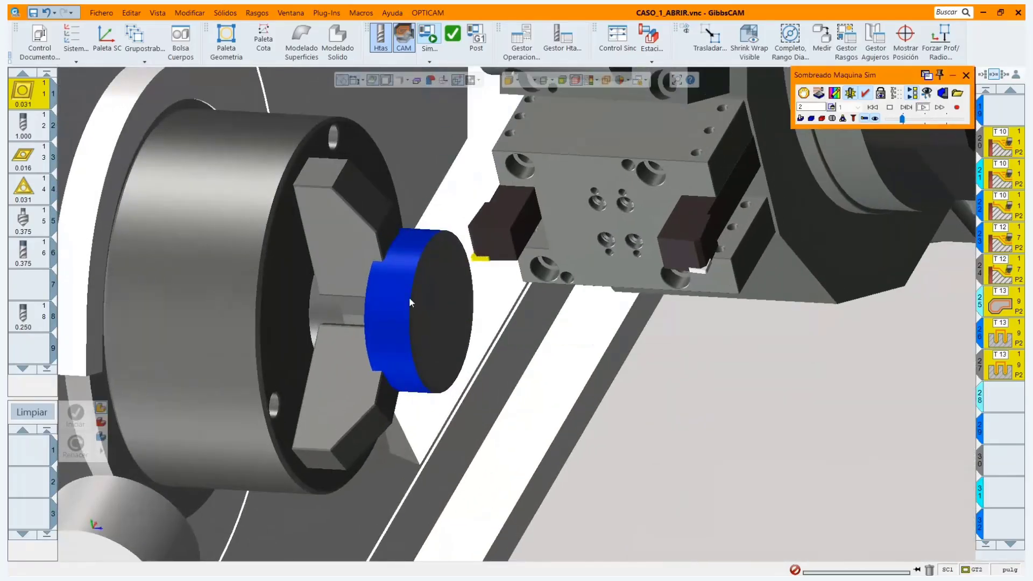
{"action": "scroll", "coordinate": [411, 292], "scroll_direction": "up", "scroll_amount": 3}
{"action": "scroll", "coordinate": [466, 305], "scroll_direction": "up", "scroll_amount": 1}
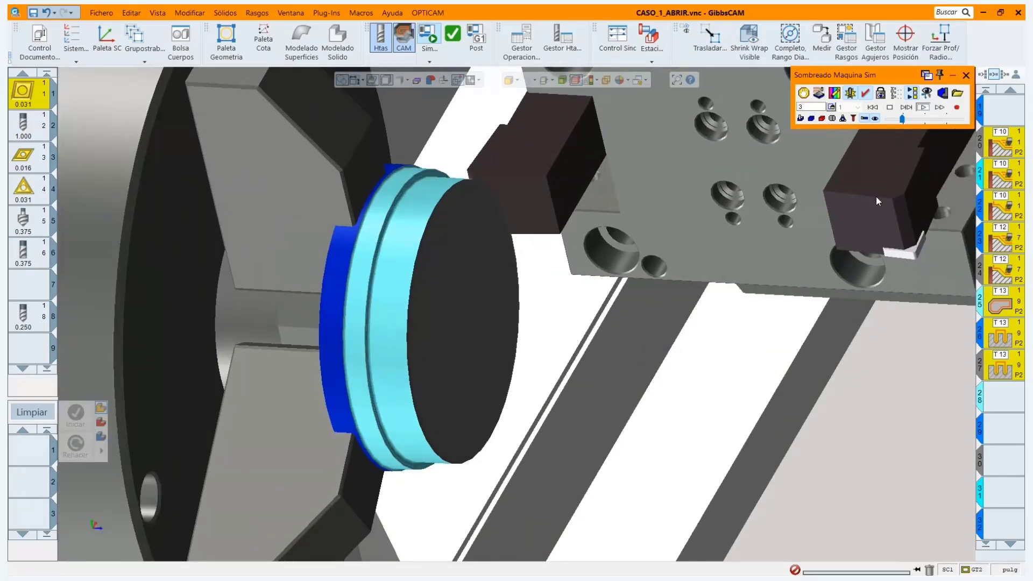
Raise the simulation speed slightly and run the drilling, boring and outside turning in operations 4 to 6.
{"action": "left_click_drag", "start_coordinate": [903, 118], "coordinate": [921, 119]}
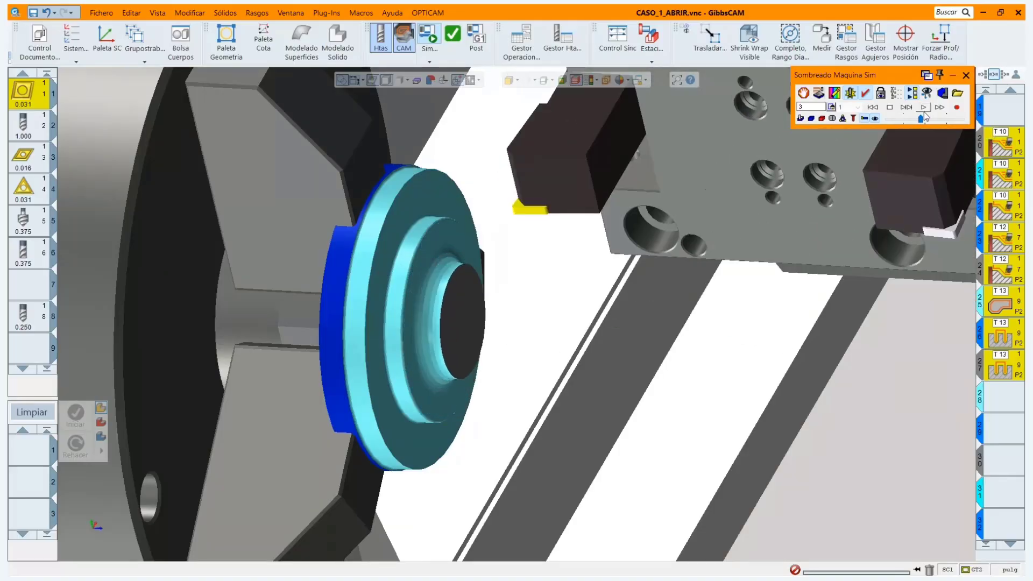
{"action": "left_click", "coordinate": [924, 108]}
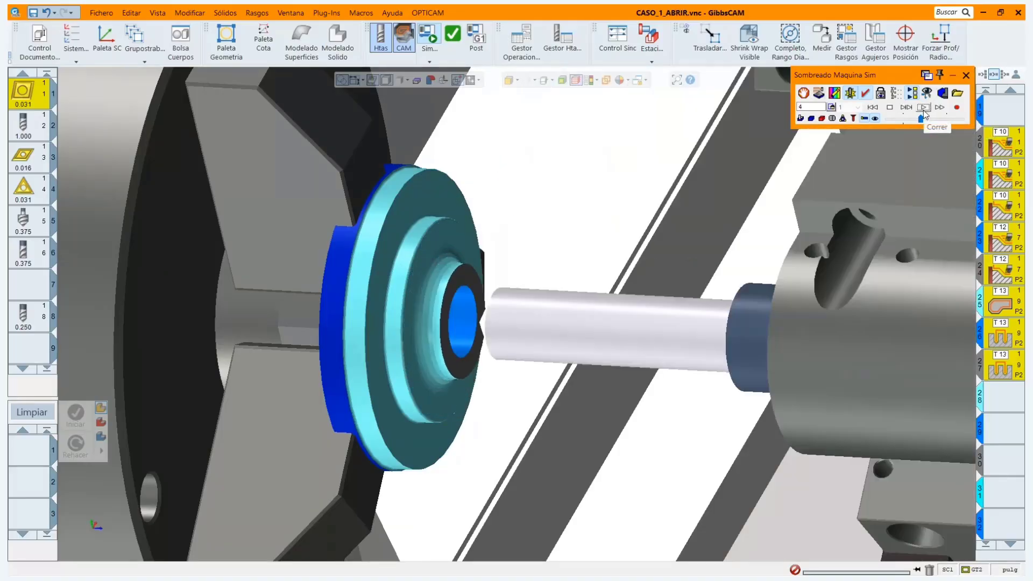
{"action": "left_click", "coordinate": [923, 108]}
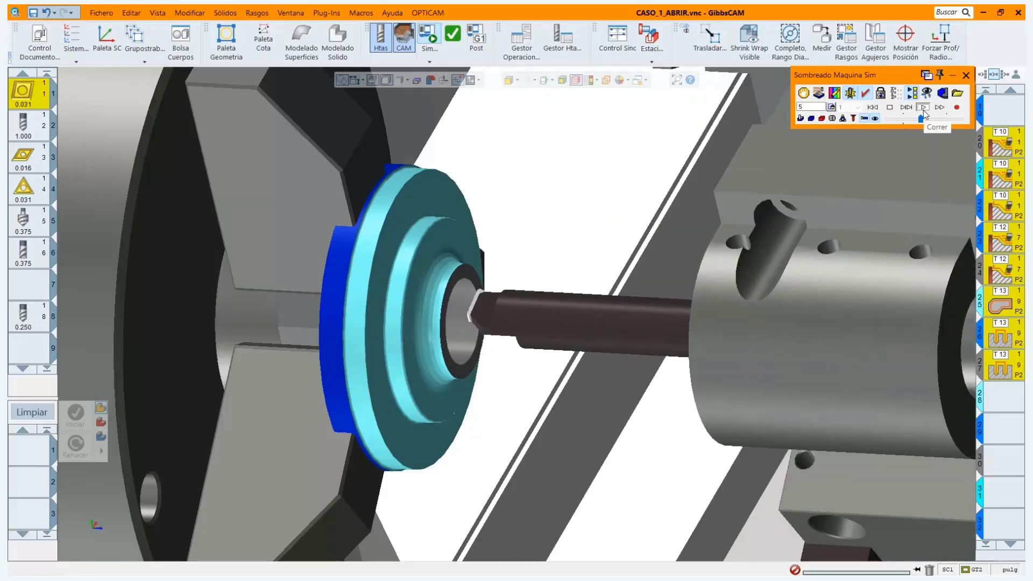
{"action": "left_click", "coordinate": [924, 108]}
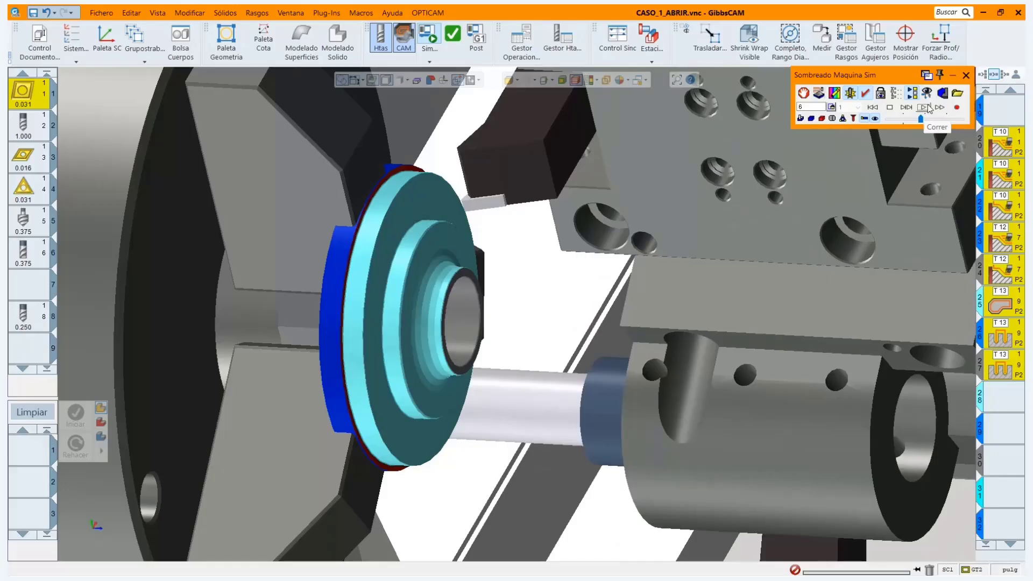
Simulate the live-tool machining of the flange pockets and holes in operations 7 to 11, adjusting the playback speed.
{"action": "left_click", "coordinate": [925, 108]}
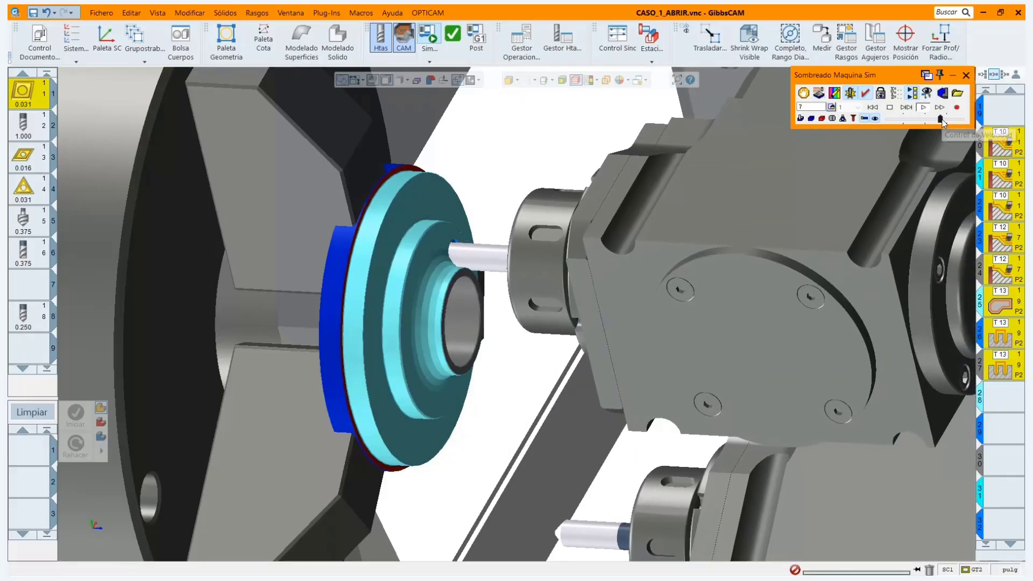
{"action": "left_click", "coordinate": [942, 119]}
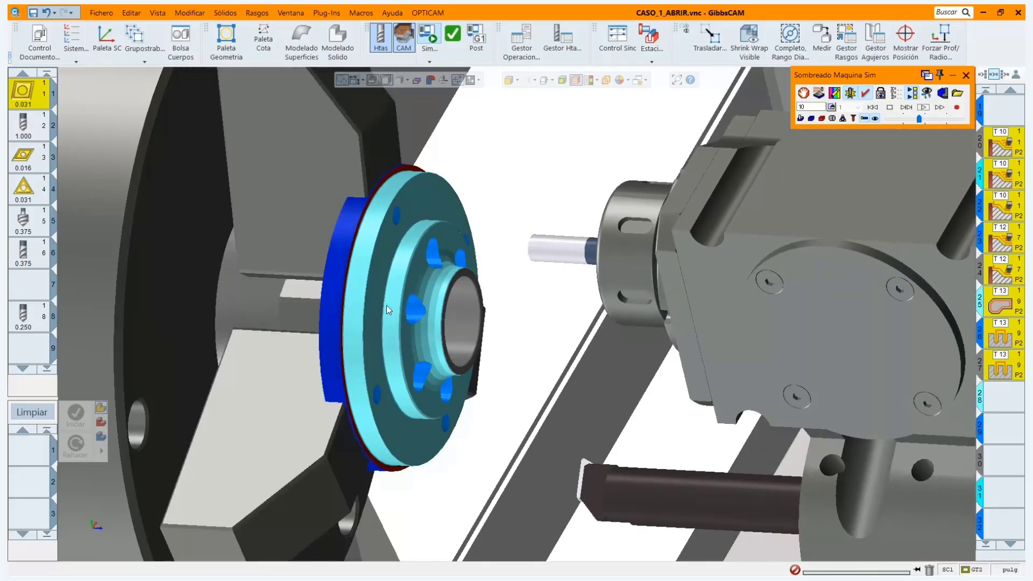
{"action": "scroll", "coordinate": [386, 310], "scroll_direction": "up", "scroll_amount": 3}
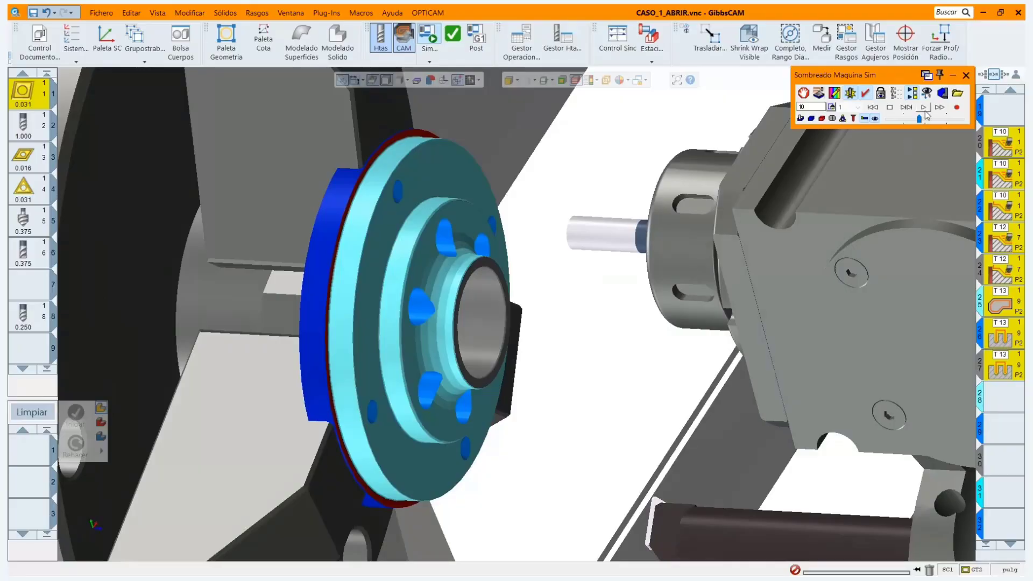
{"action": "left_click", "coordinate": [923, 107]}
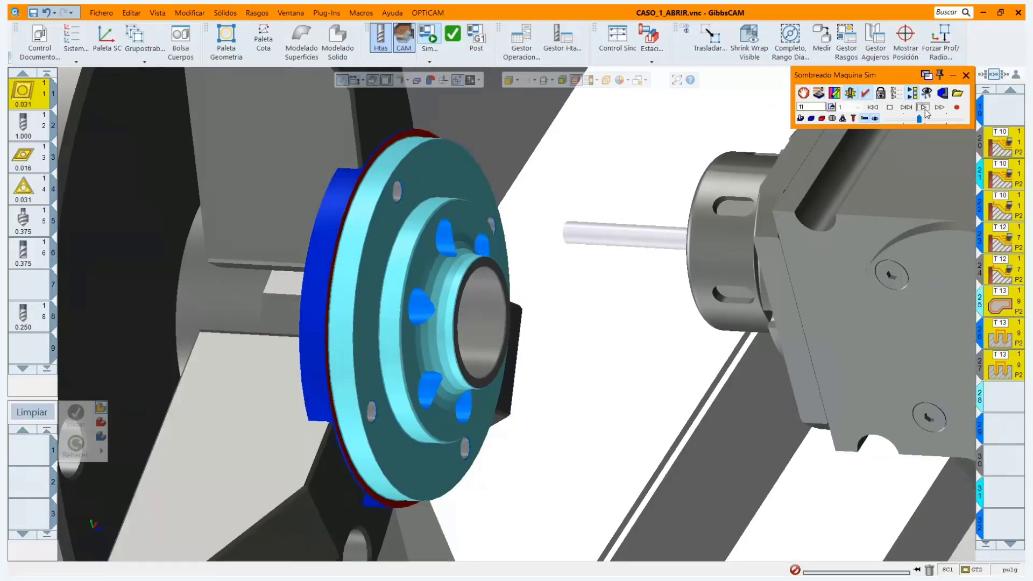
{"action": "scroll", "coordinate": [564, 294], "scroll_direction": "down", "scroll_amount": 3}
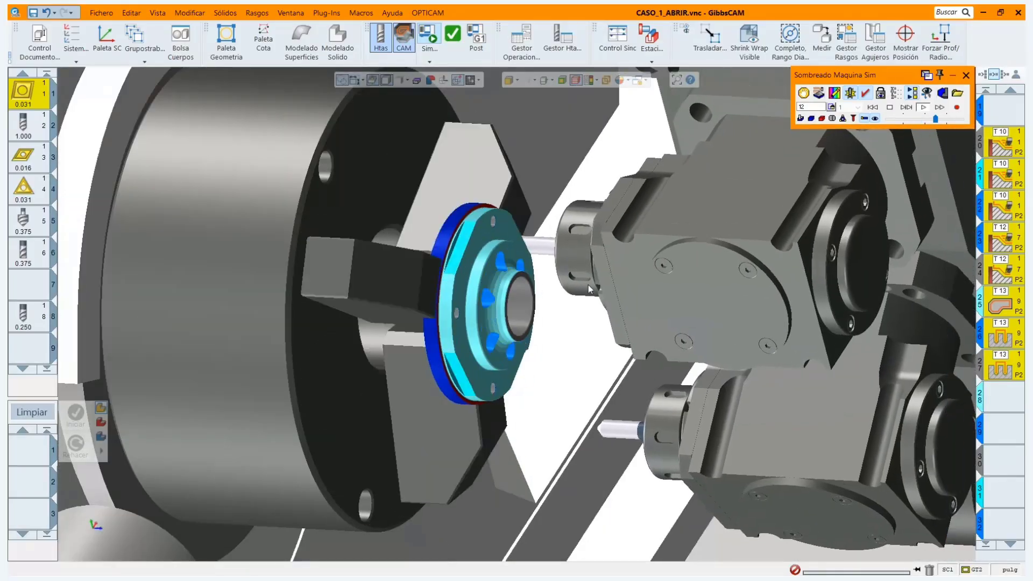
Simulate the milling of the square flange sides and advance the simulation to operation 16.
{"action": "left_click", "coordinate": [923, 107]}
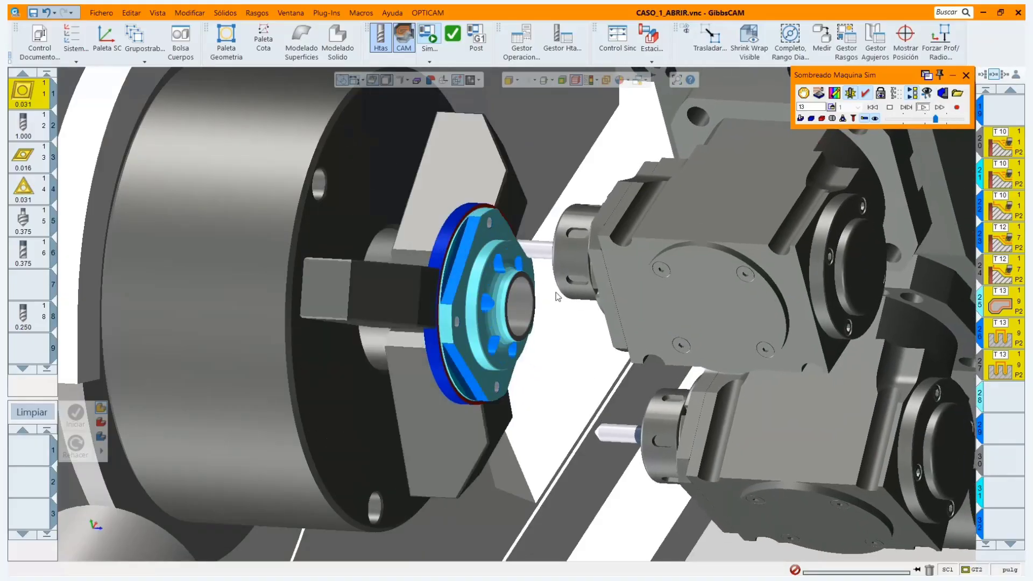
{"action": "left_click", "coordinate": [928, 109]}
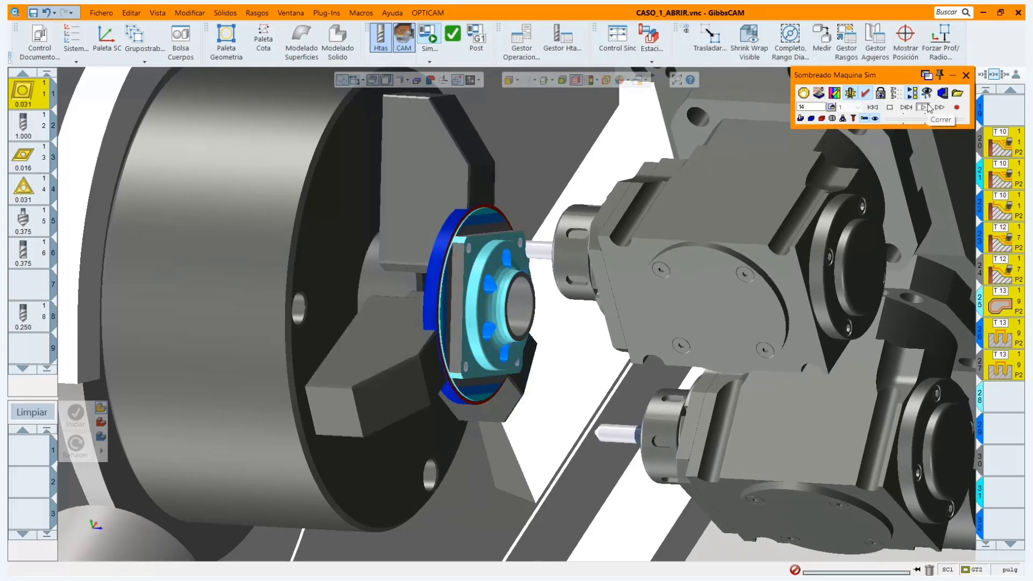
{"action": "left_click", "coordinate": [926, 110]}
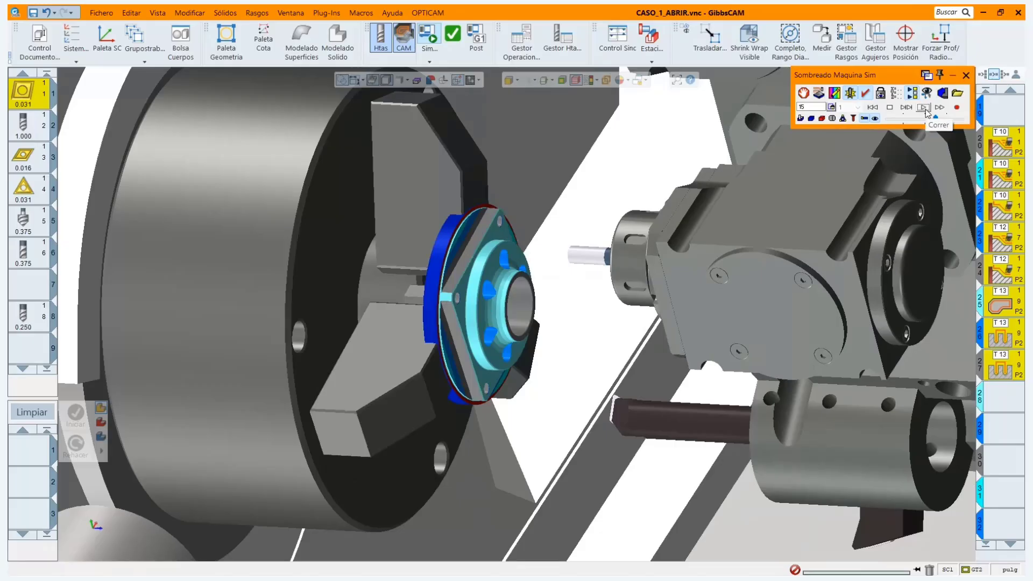
{"action": "left_click", "coordinate": [924, 118]}
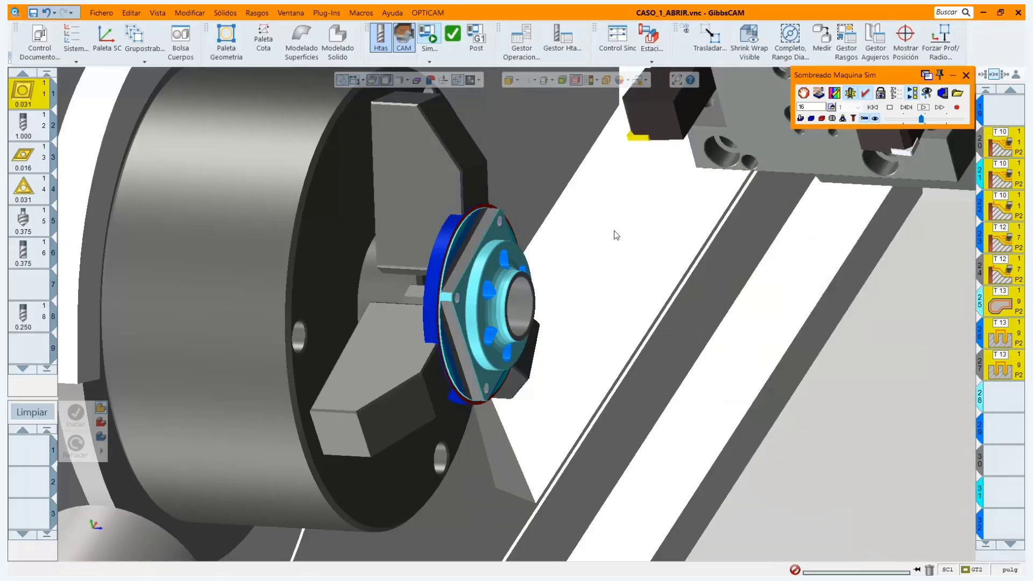
Run the simulation of transfer operations 16 and 17, bringing the sub spindle up to grip the part in the main spindle.
{"action": "scroll", "coordinate": [709, 257], "scroll_direction": "down", "scroll_amount": 3}
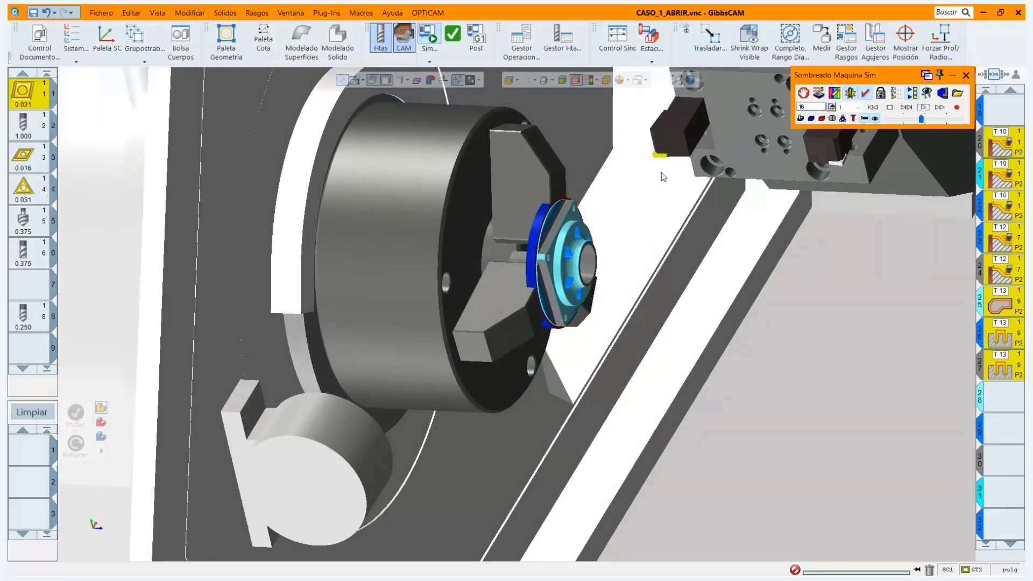
{"action": "scroll", "coordinate": [661, 172], "scroll_direction": "down", "scroll_amount": 2}
{"action": "scroll", "coordinate": [786, 152], "scroll_direction": "down", "scroll_amount": 3}
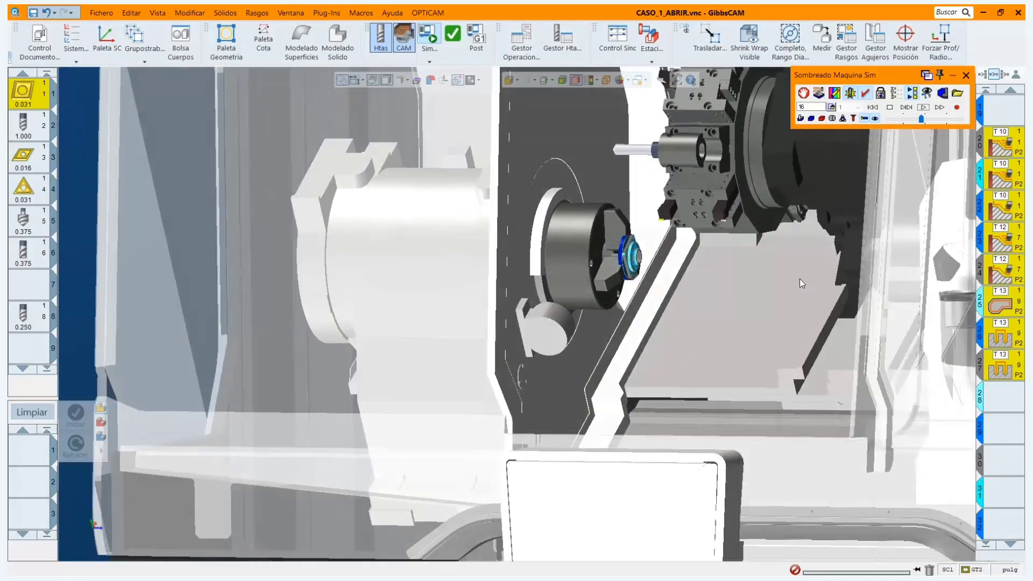
{"action": "middle_click_drag", "start_coordinate": [800, 279], "coordinate": [849, 270]}
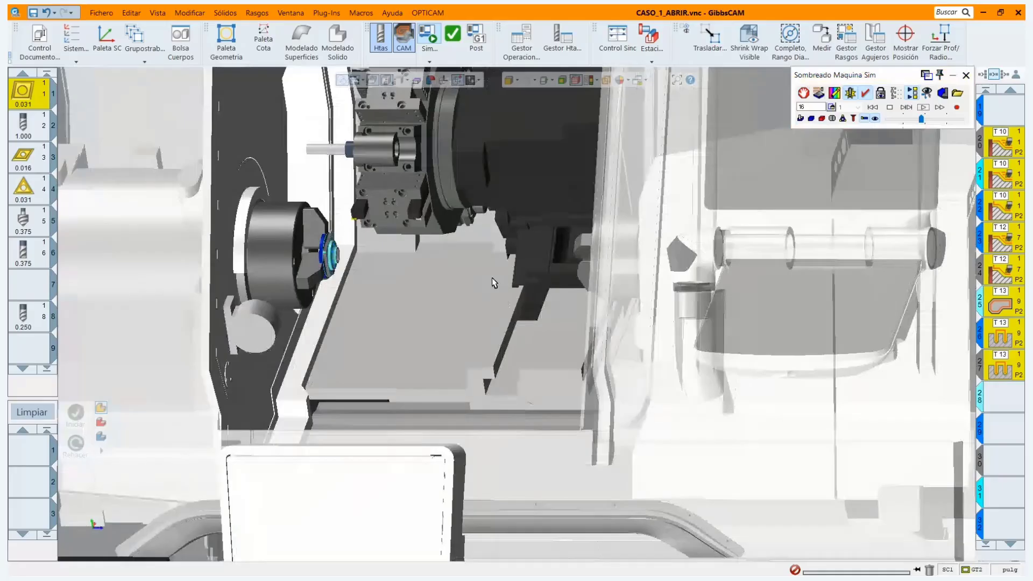
{"action": "middle_click_drag", "start_coordinate": [492, 278], "coordinate": [485, 256]}
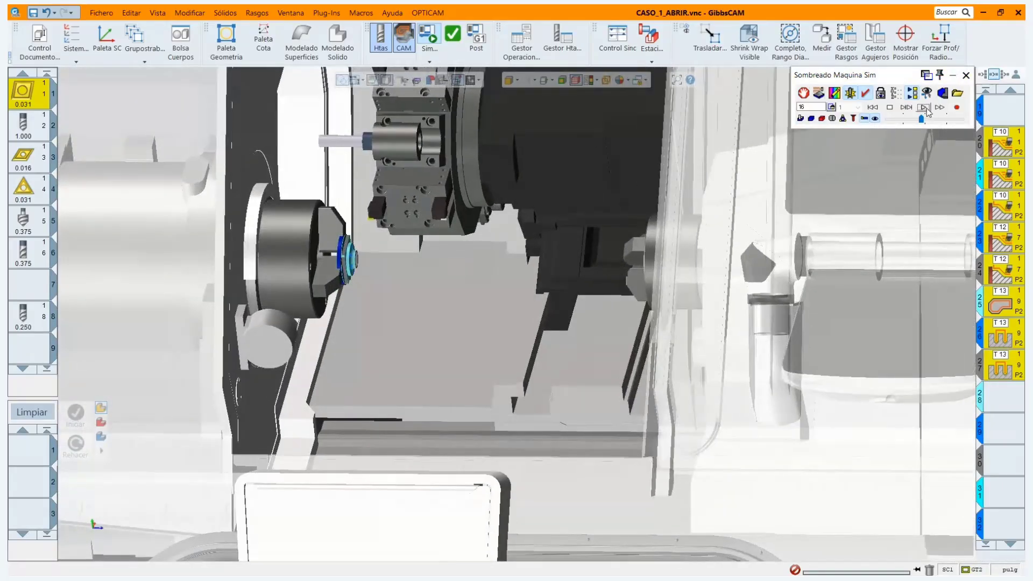
{"action": "scroll", "coordinate": [395, 276], "scroll_direction": "up", "scroll_amount": 2}
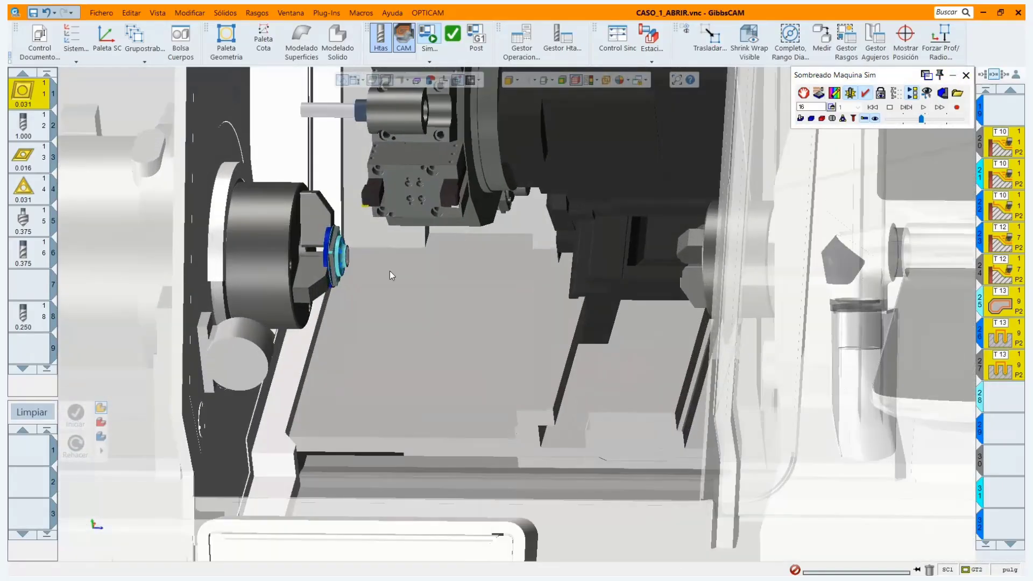
{"action": "left_click", "coordinate": [924, 108]}
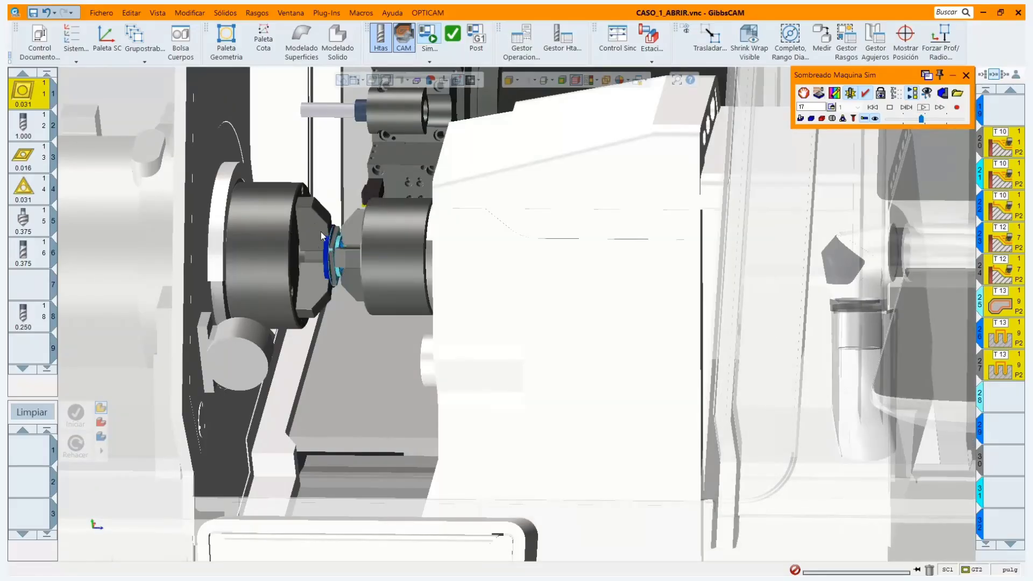
{"action": "scroll", "coordinate": [321, 232], "scroll_direction": "up", "scroll_amount": 4}
{"action": "left_click", "coordinate": [928, 110]}
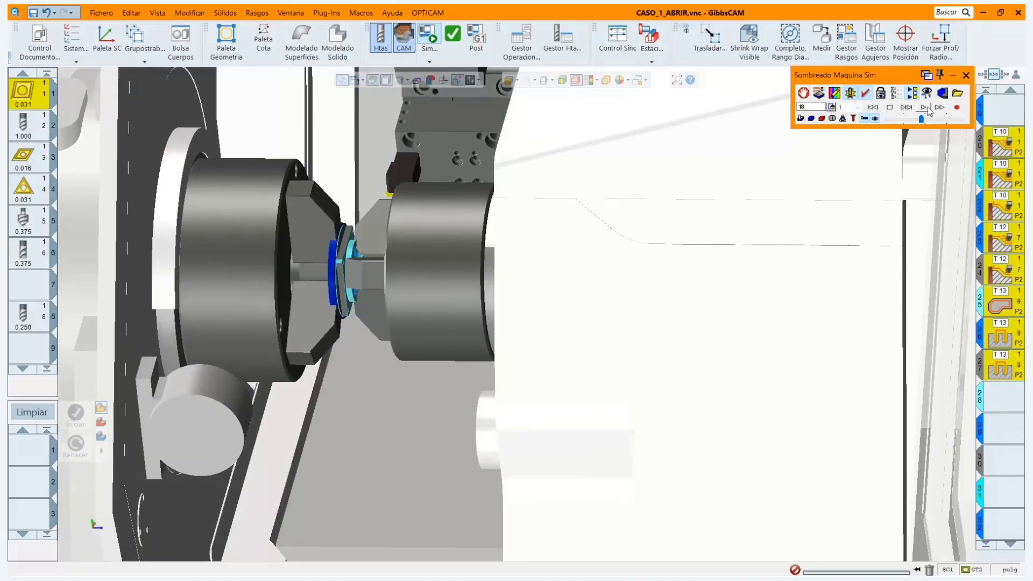
Simulate operation 18, retracting the sub spindle with the part, and examine the part held in its jaws.
{"action": "left_click", "coordinate": [925, 109]}
{"action": "scroll", "coordinate": [560, 264], "scroll_direction": "down", "scroll_amount": 6}
{"action": "middle_click_drag", "start_coordinate": [719, 308], "coordinate": [902, 293]}
{"action": "middle_click_drag", "start_coordinate": [733, 265], "coordinate": [520, 269]}
{"action": "middle_click_drag", "start_coordinate": [520, 268], "coordinate": [691, 265]}
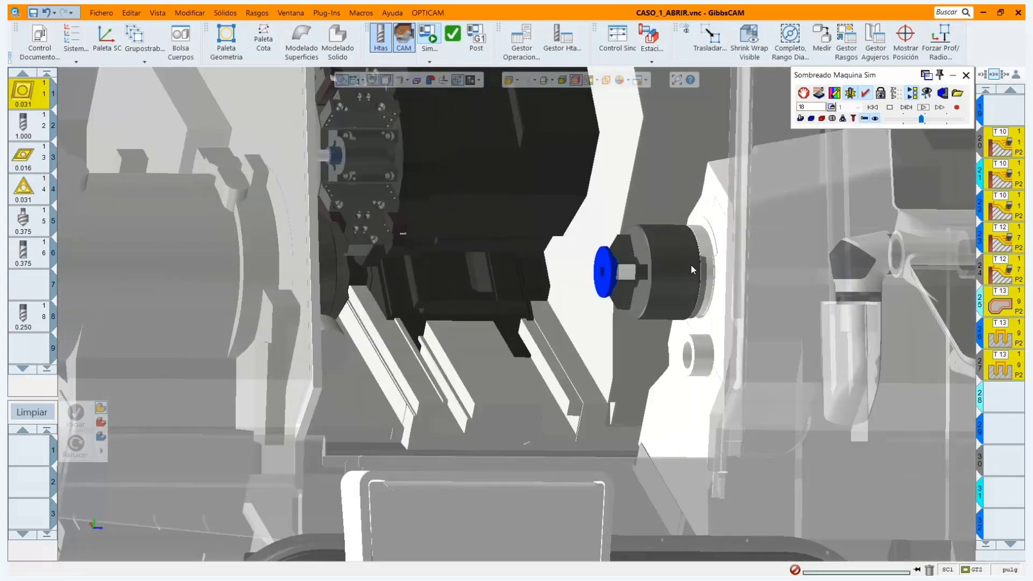
{"action": "scroll", "coordinate": [570, 275], "scroll_direction": "up", "scroll_amount": 6}
{"action": "scroll", "coordinate": [753, 285], "scroll_direction": "up", "scroll_amount": 4}
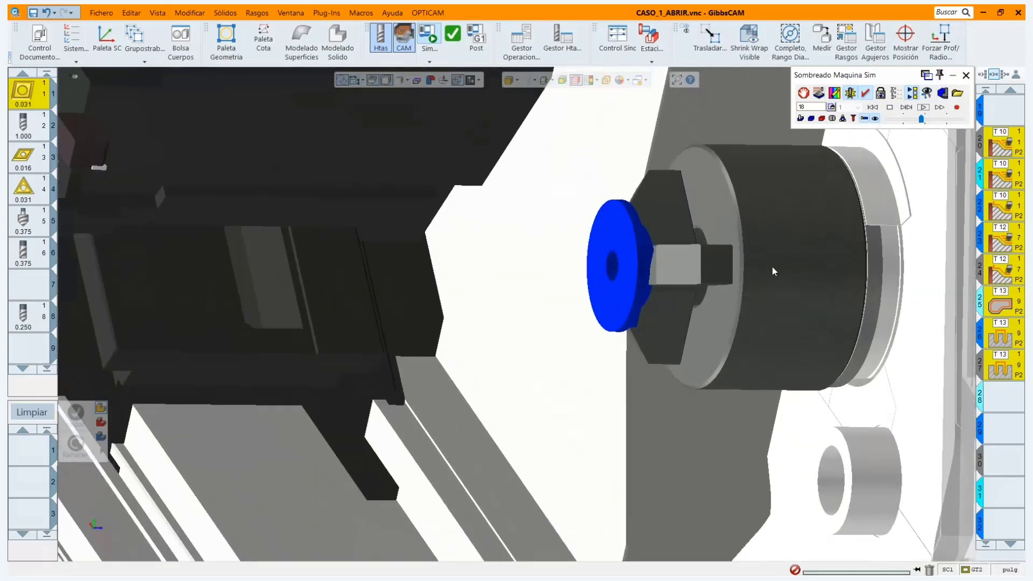
{"action": "middle_click_drag", "start_coordinate": [499, 288], "coordinate": [504, 300]}
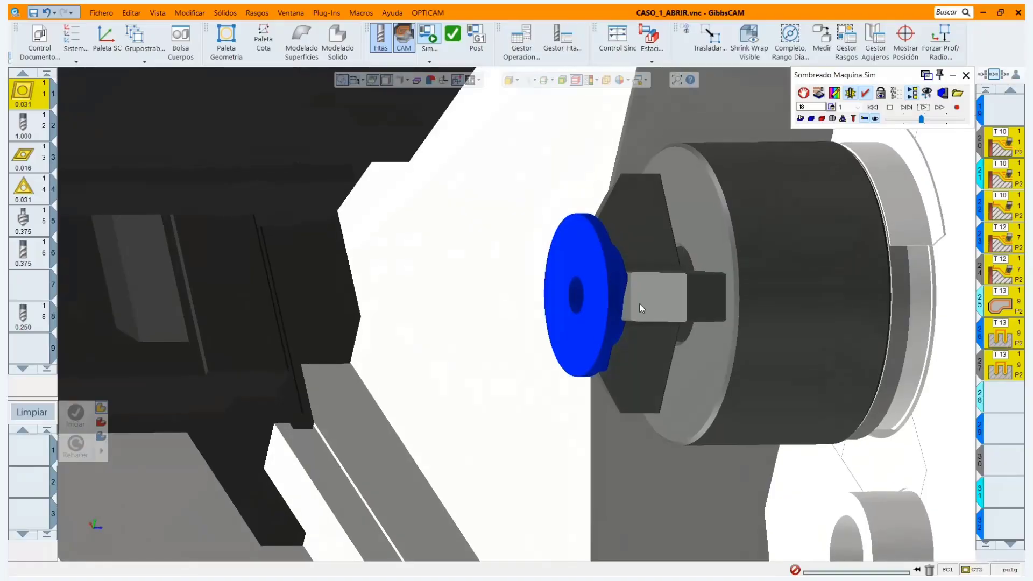
{"action": "scroll", "coordinate": [700, 309], "scroll_direction": "up", "scroll_amount": 4}
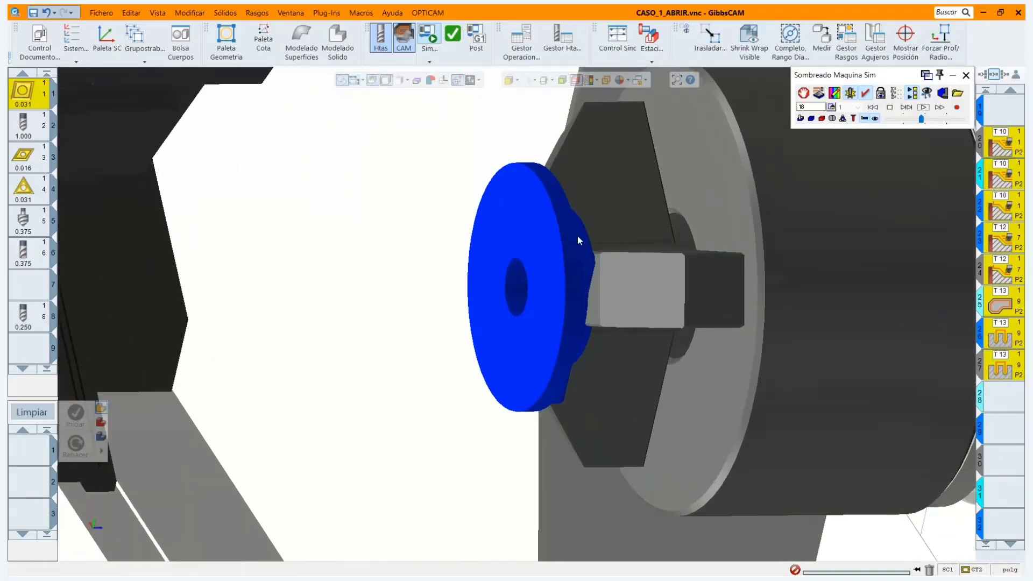
{"action": "scroll", "coordinate": [577, 236], "scroll_direction": "up", "scroll_amount": 1}
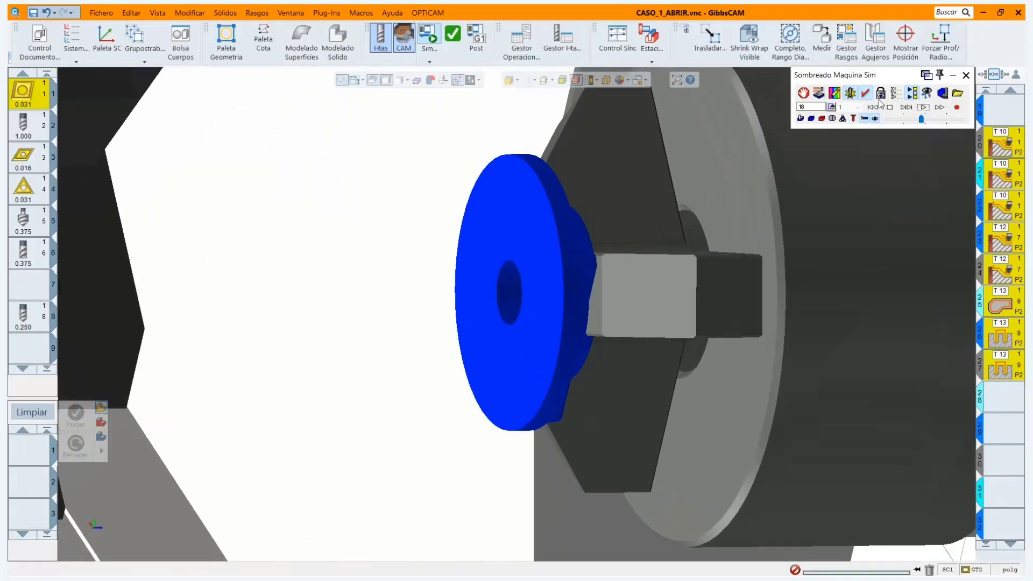
Simulate the sub-spindle facing, outside turning and boring in operations 20 to 24.
{"action": "left_click", "coordinate": [924, 108]}
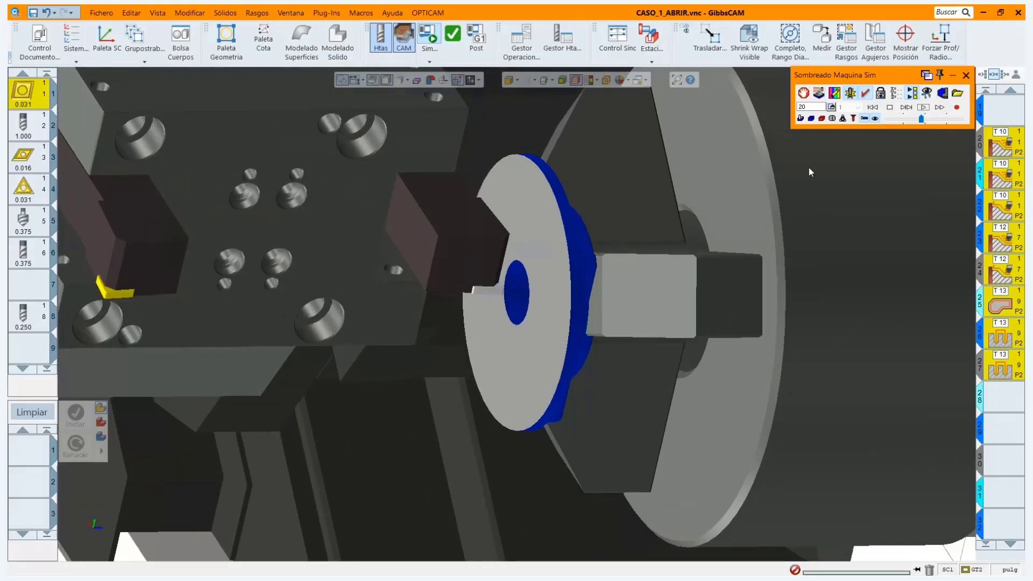
{"action": "left_click", "coordinate": [923, 107]}
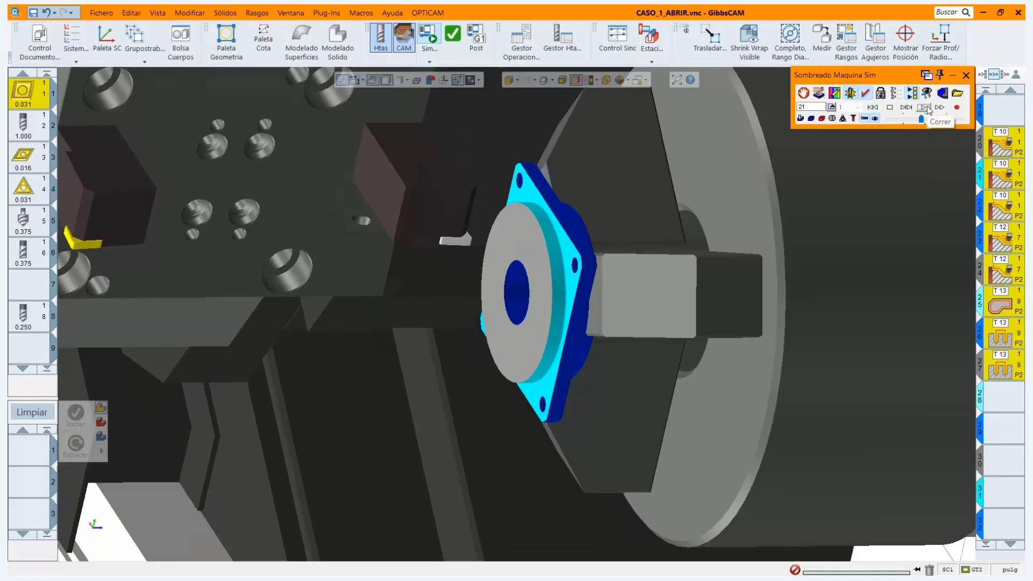
{"action": "left_click", "coordinate": [924, 107]}
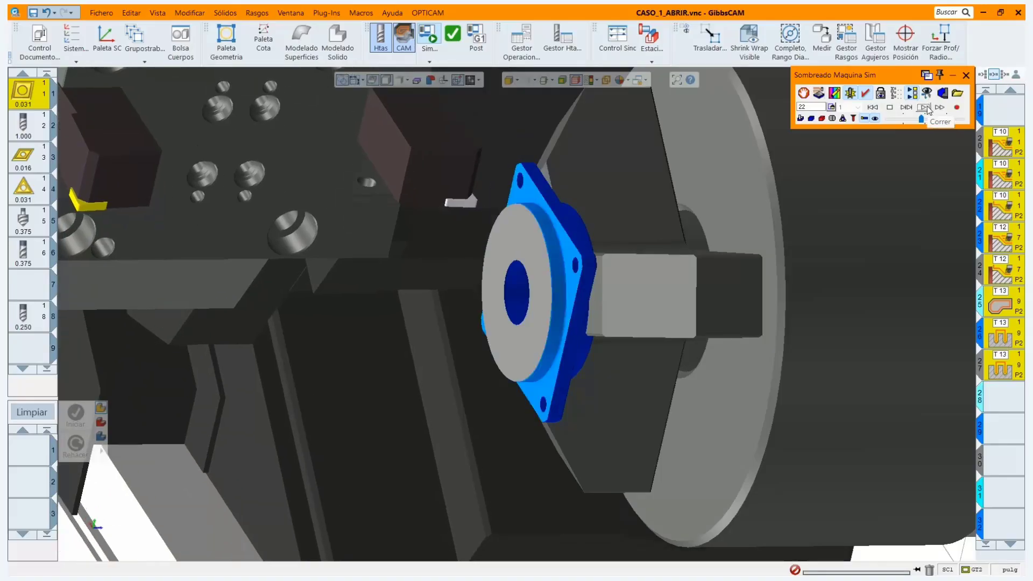
{"action": "left_click", "coordinate": [925, 107]}
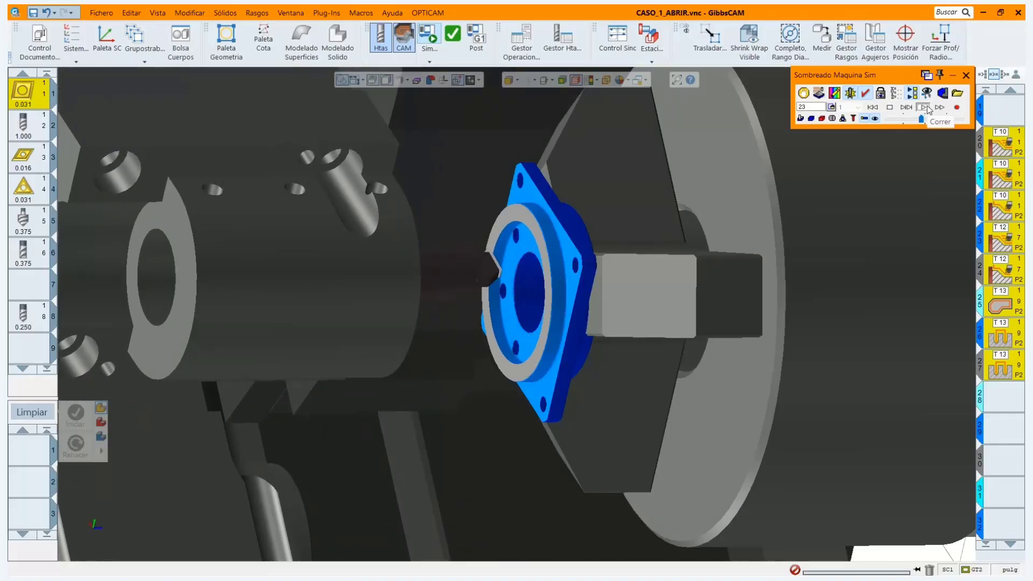
{"action": "left_click", "coordinate": [925, 107]}
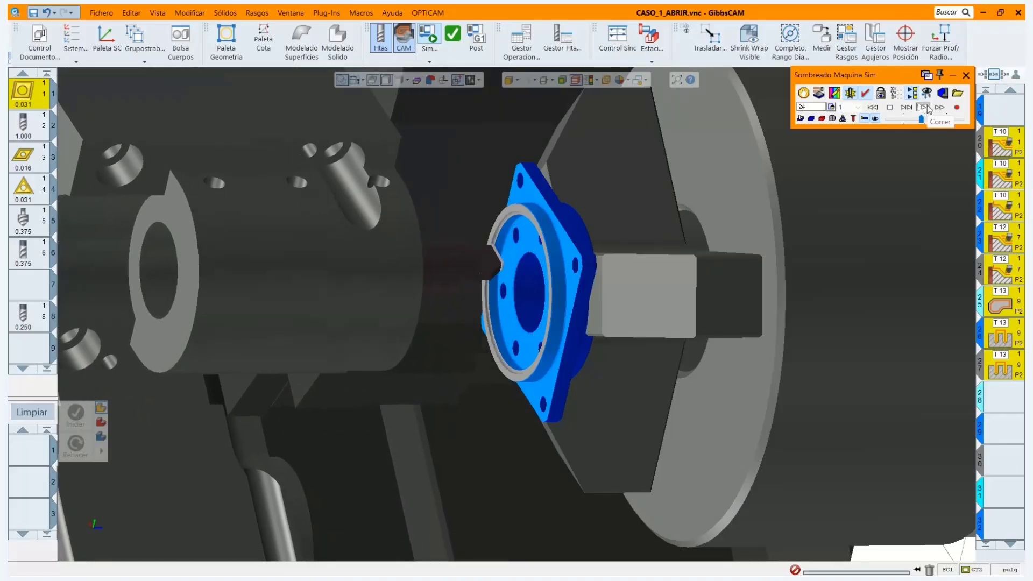
Simulate the sub-spindle live-tool operations 25 and 26, and close the machine simulation.
{"action": "left_click", "coordinate": [924, 107]}
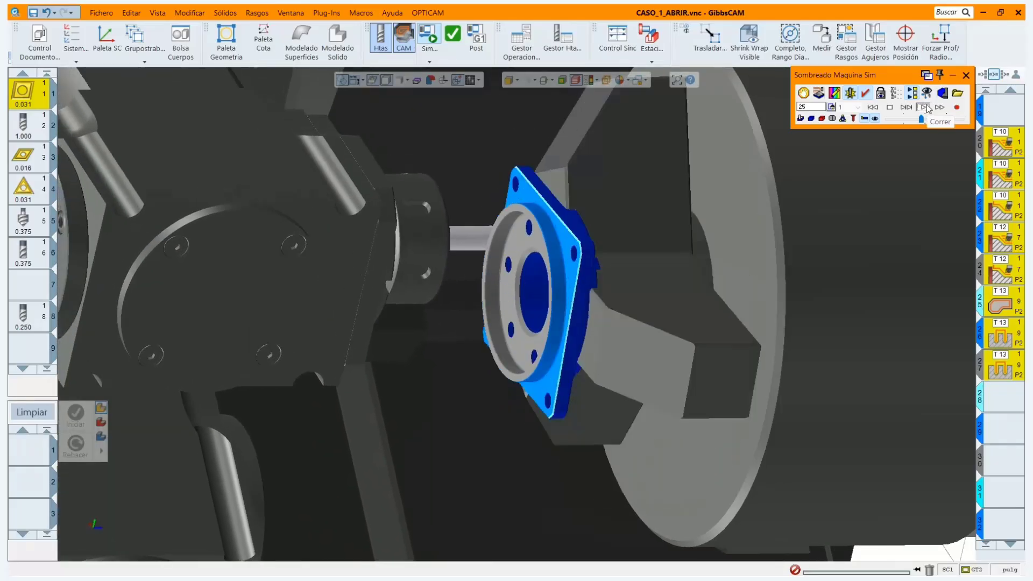
{"action": "left_click", "coordinate": [925, 107]}
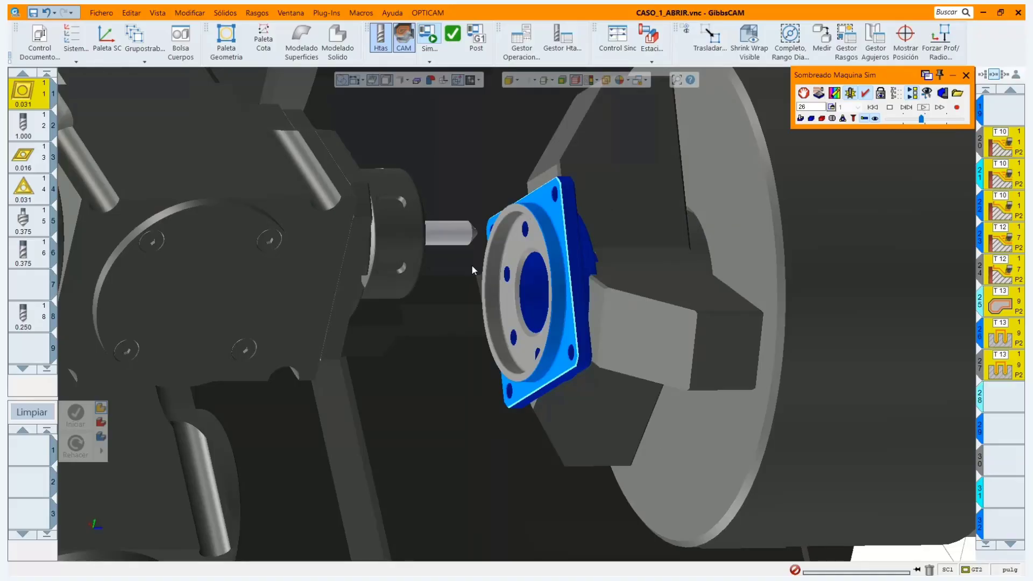
{"action": "scroll", "coordinate": [490, 269], "scroll_direction": "down", "scroll_amount": 10}
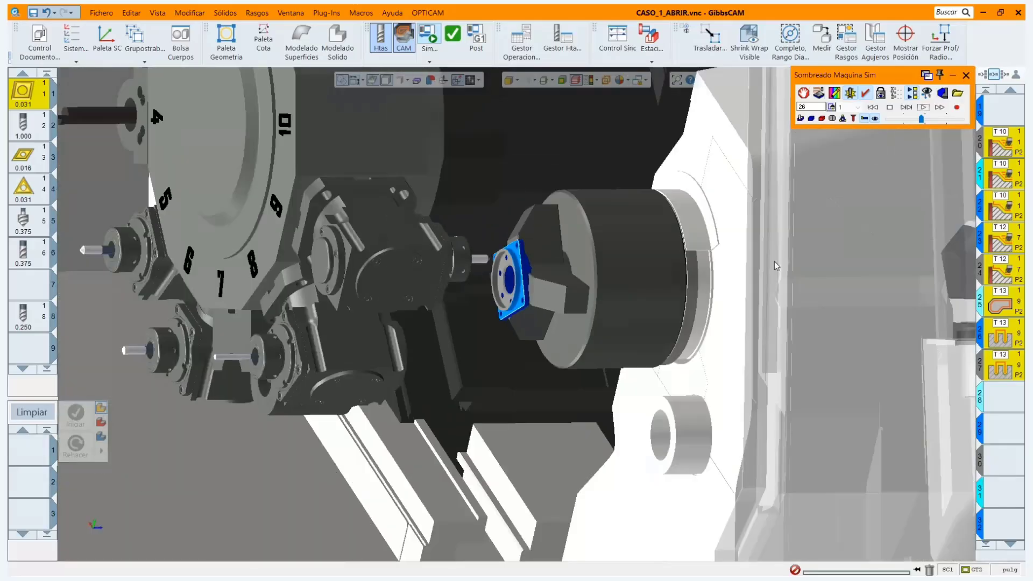
{"action": "left_click", "coordinate": [966, 75]}
{"action": "scroll", "coordinate": [496, 309], "scroll_direction": "down", "scroll_amount": 5}
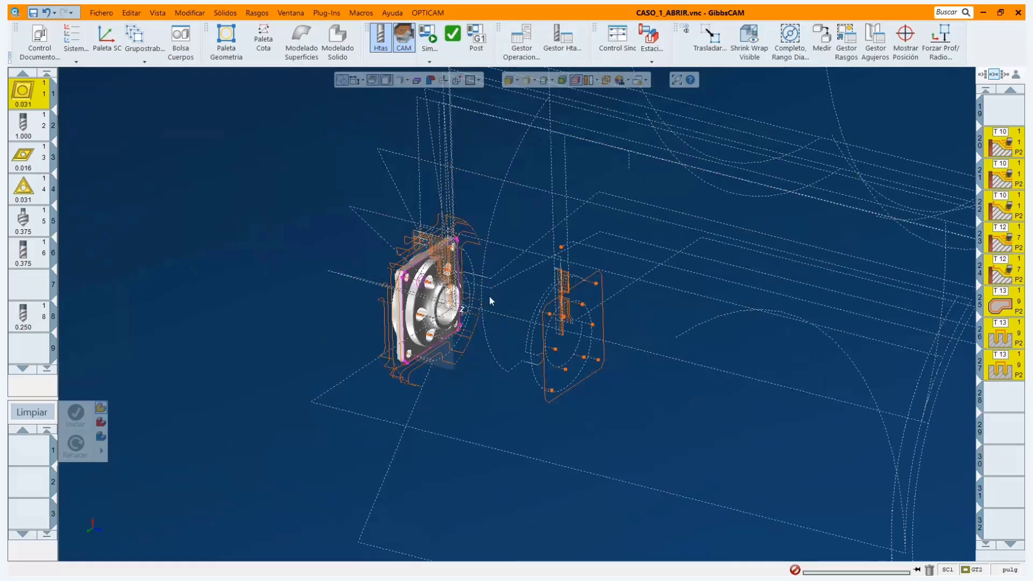
Review the operation list of both spindles and select the empty operation slot 19, clearing the toolpaths from view.
{"action": "scroll", "coordinate": [488, 300], "scroll_direction": "up", "scroll_amount": 2}
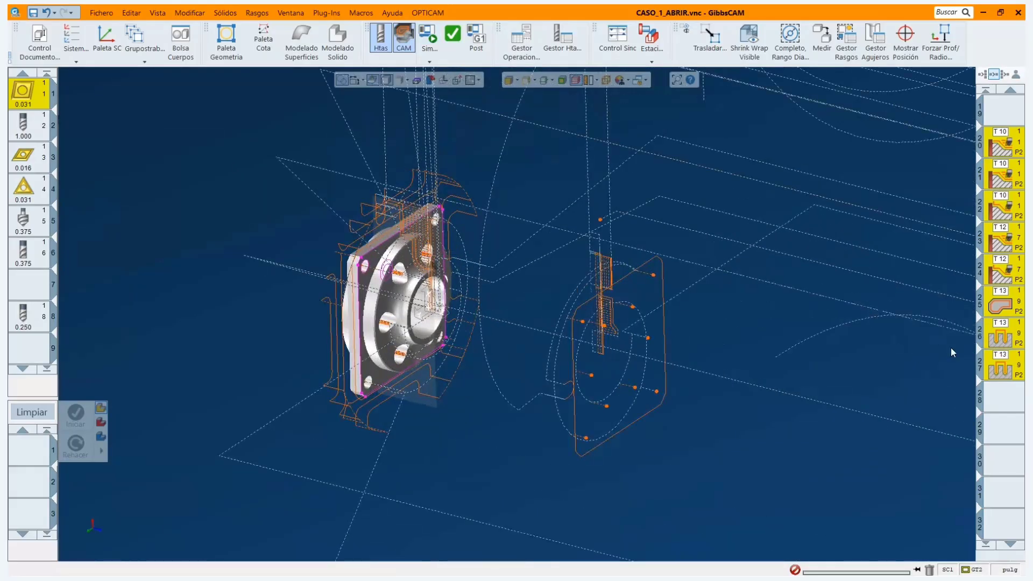
{"action": "scroll", "coordinate": [1004, 338], "scroll_direction": "up", "scroll_amount": 5}
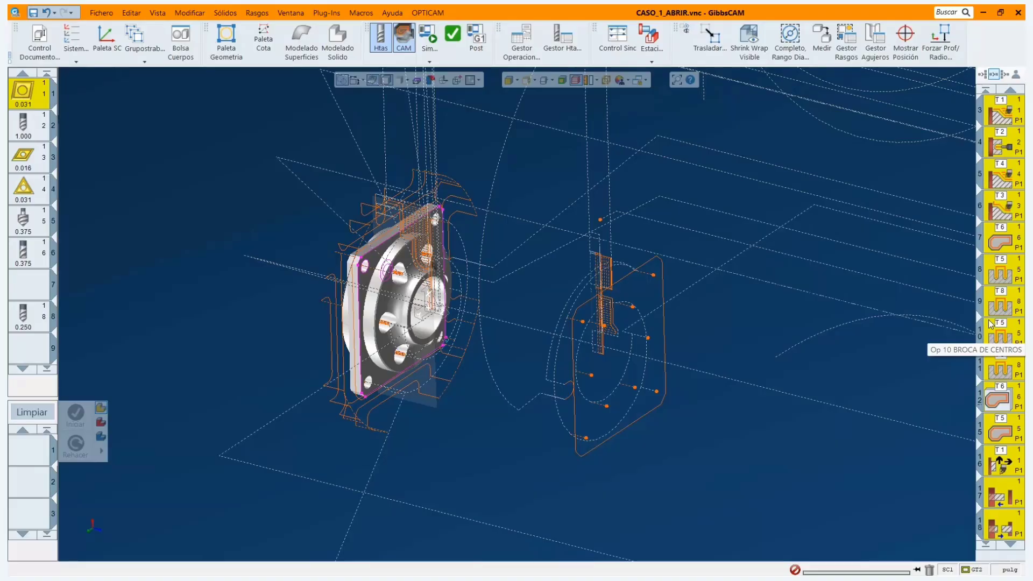
{"action": "scroll", "coordinate": [451, 311], "scroll_direction": "up", "scroll_amount": 2}
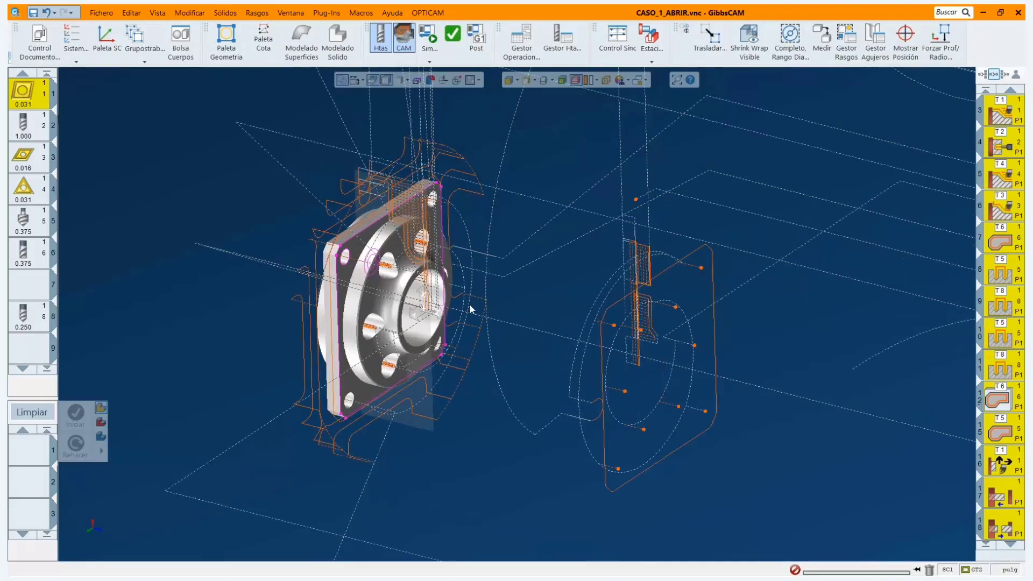
{"action": "scroll", "coordinate": [543, 339], "scroll_direction": "down", "scroll_amount": 3}
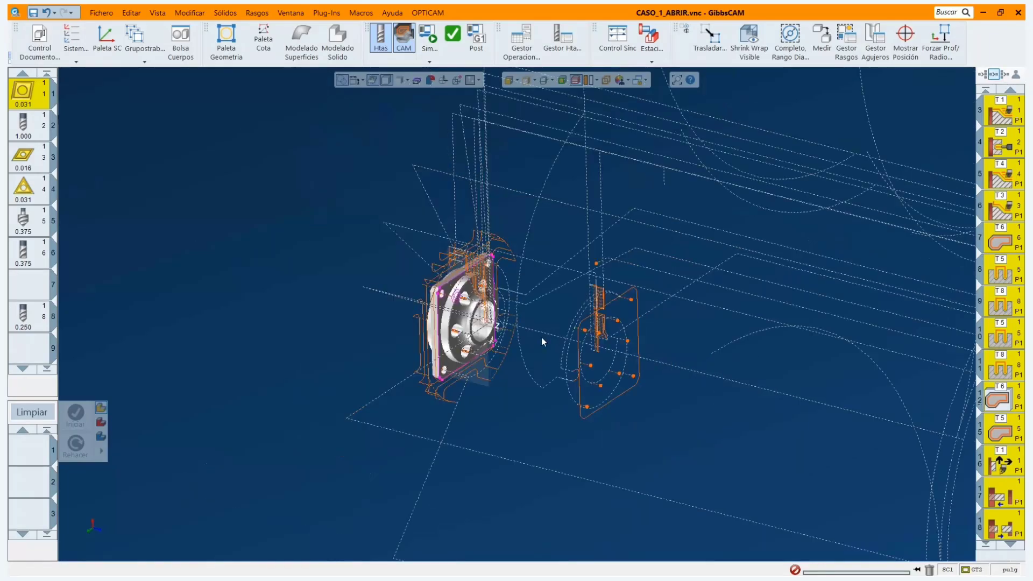
{"action": "scroll", "coordinate": [1003, 427], "scroll_direction": "down", "scroll_amount": 5}
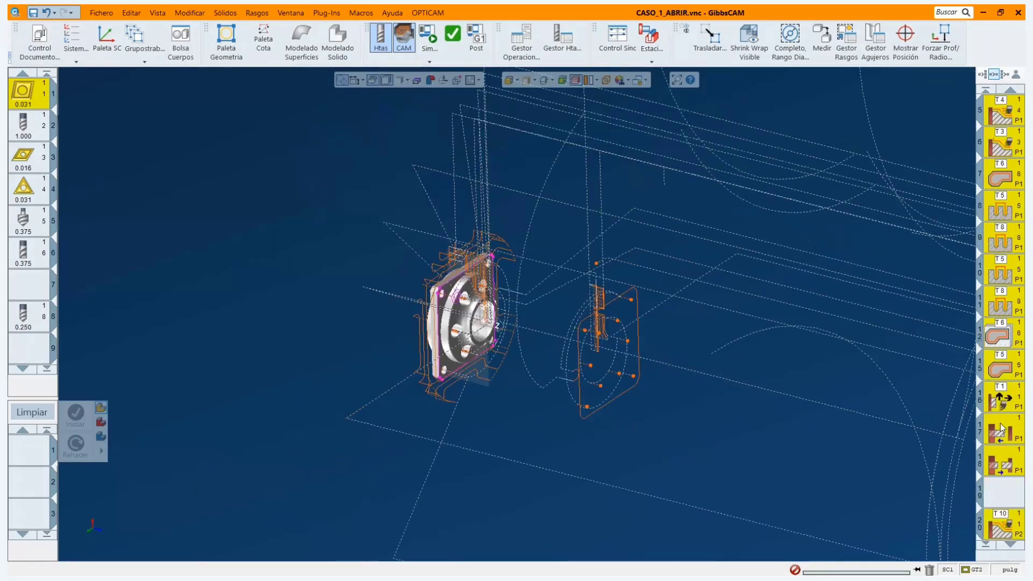
{"action": "left_click", "coordinate": [617, 346]}
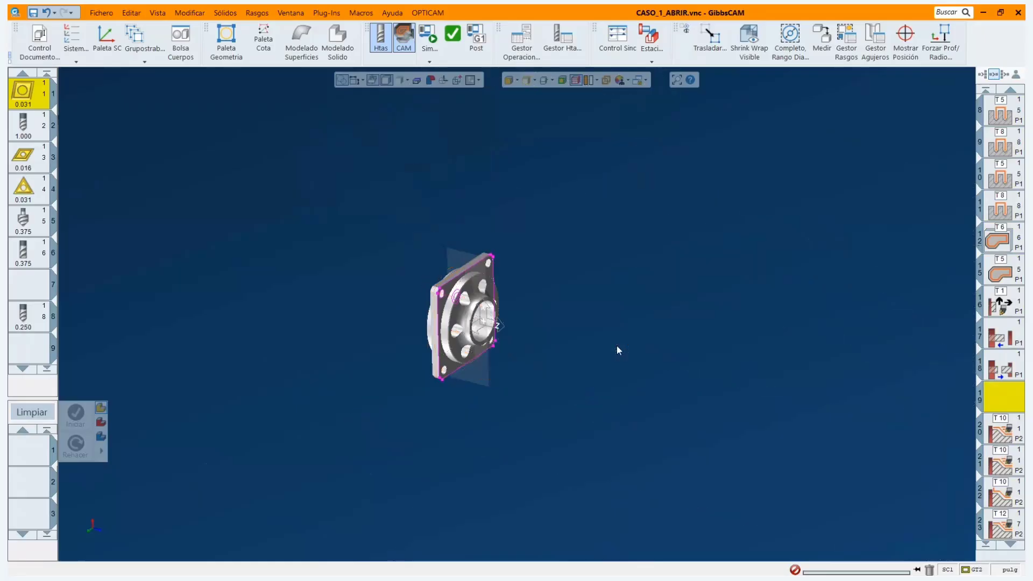
Orient the view square to the lathe plane and activate the main spindle's ZX plano TORNO coordinate system.
{"action": "key", "text": "ctrl+h"}
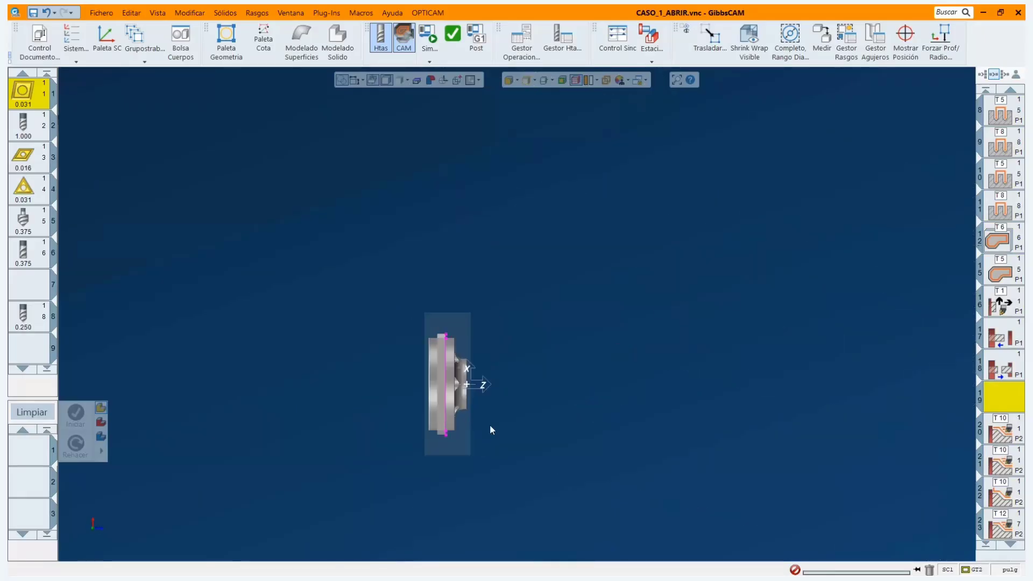
{"action": "scroll", "coordinate": [489, 409], "scroll_direction": "up", "scroll_amount": 1}
{"action": "scroll", "coordinate": [496, 404], "scroll_direction": "up", "scroll_amount": 2}
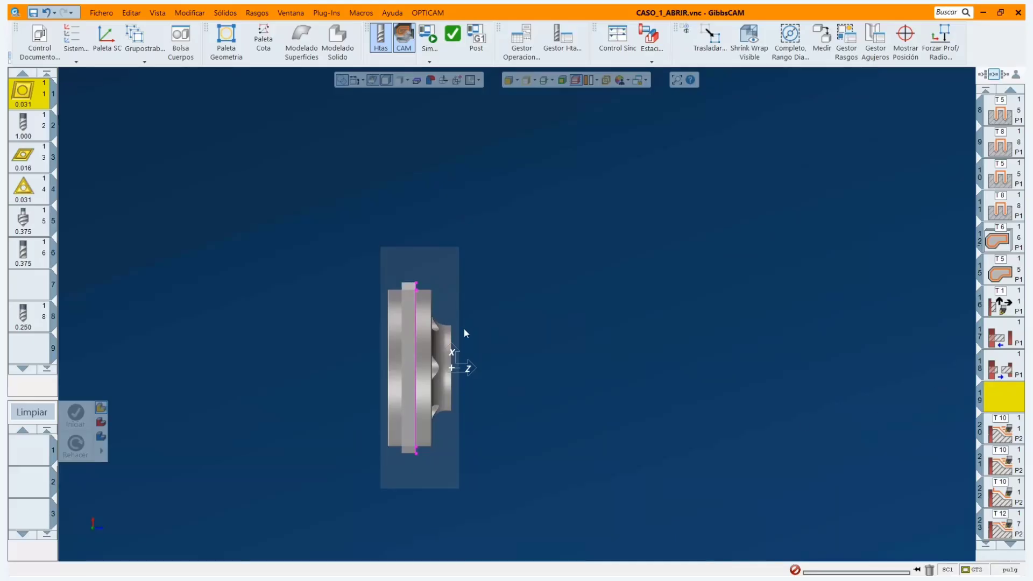
{"action": "scroll", "coordinate": [465, 331], "scroll_direction": "down", "scroll_amount": 2}
{"action": "scroll", "coordinate": [467, 360], "scroll_direction": "up", "scroll_amount": 3}
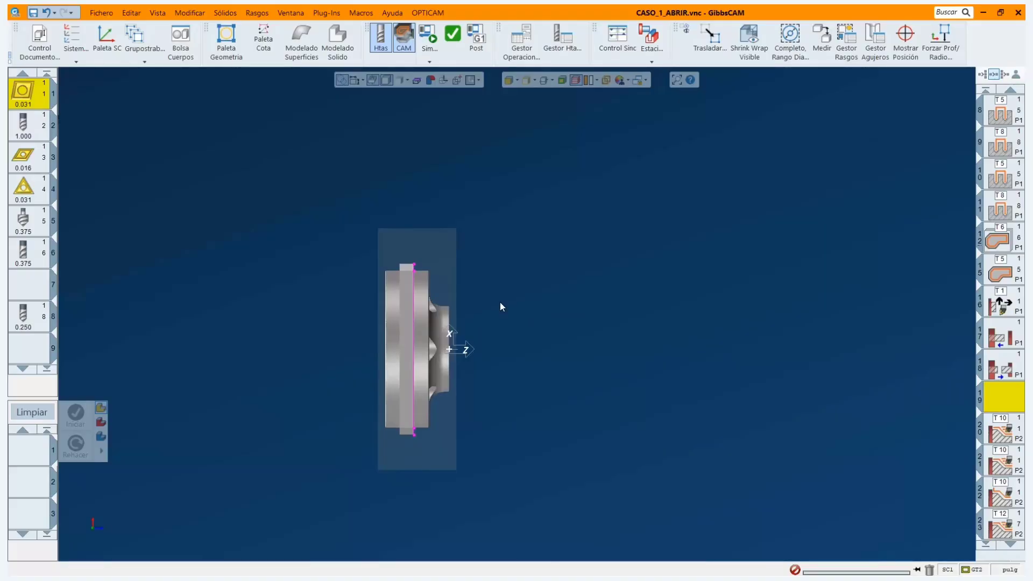
{"action": "scroll", "coordinate": [499, 307], "scroll_direction": "down", "scroll_amount": 1}
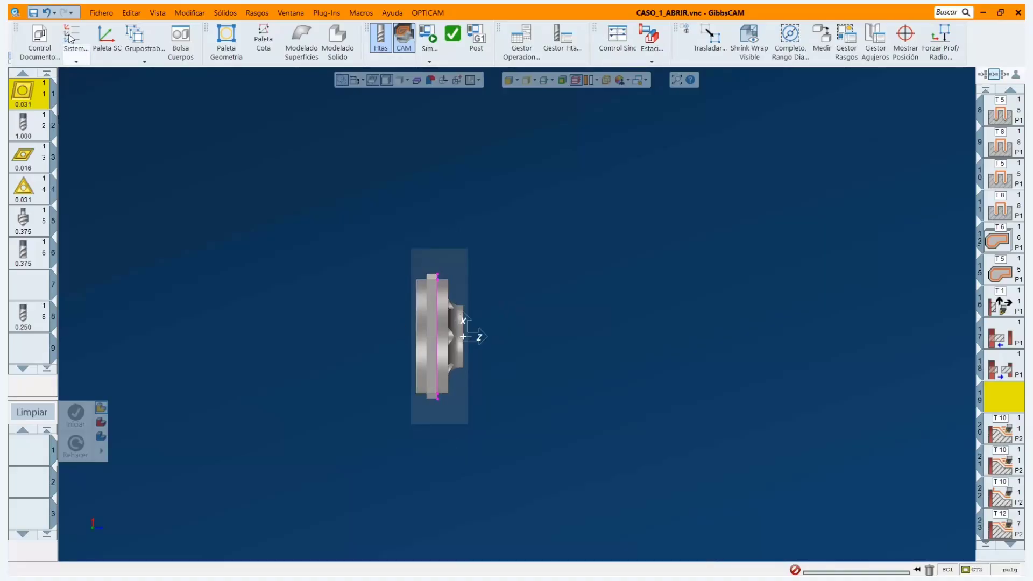
{"action": "left_click", "coordinate": [81, 61]}
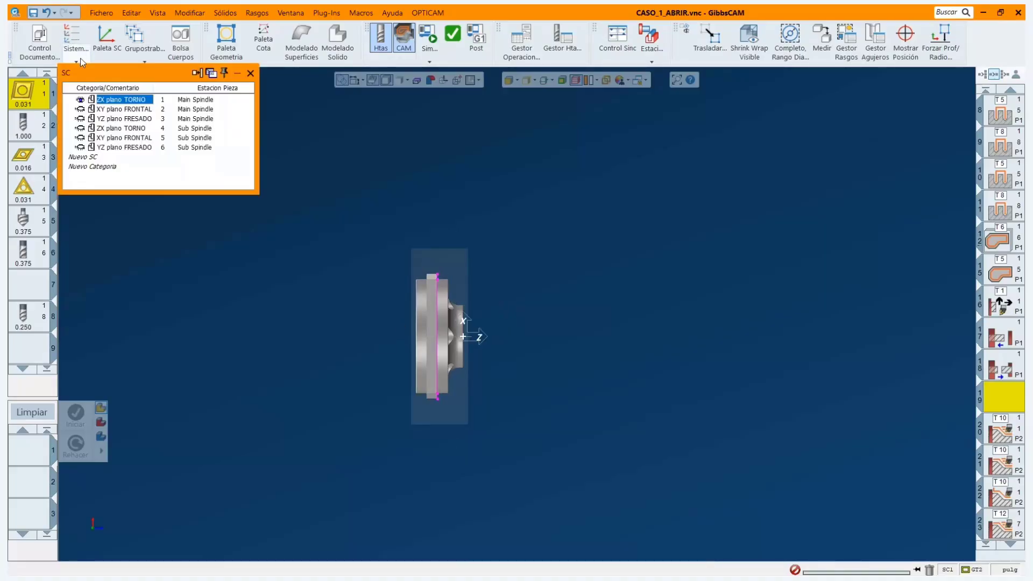
{"action": "left_click", "coordinate": [119, 103]}
{"action": "left_click", "coordinate": [381, 167]}
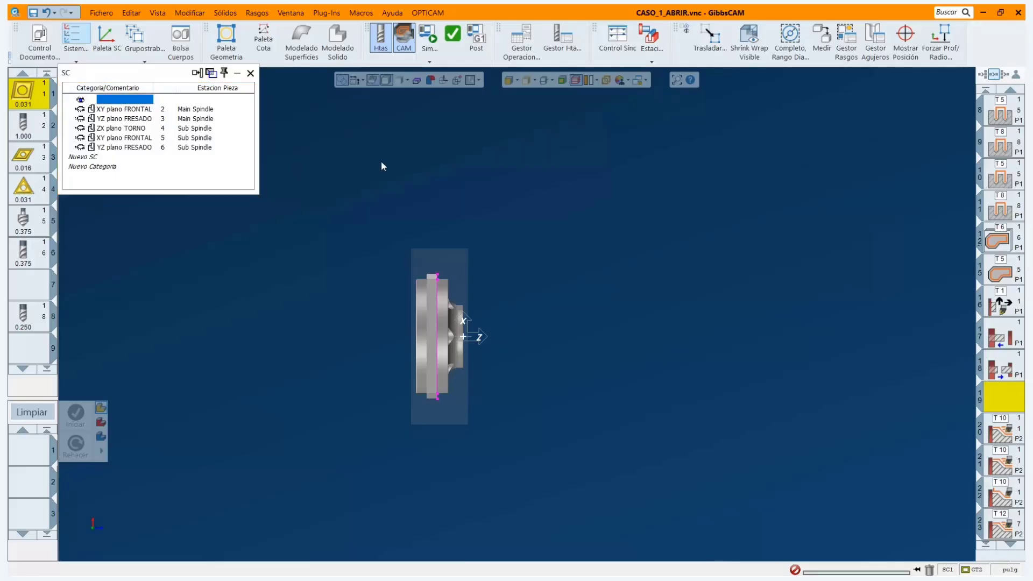
Activate the PERFIL PRINCIPAL workgroup to display the turning profile, and close the workgroup list.
{"action": "left_click", "coordinate": [135, 37]}
{"action": "left_click", "coordinate": [123, 234]}
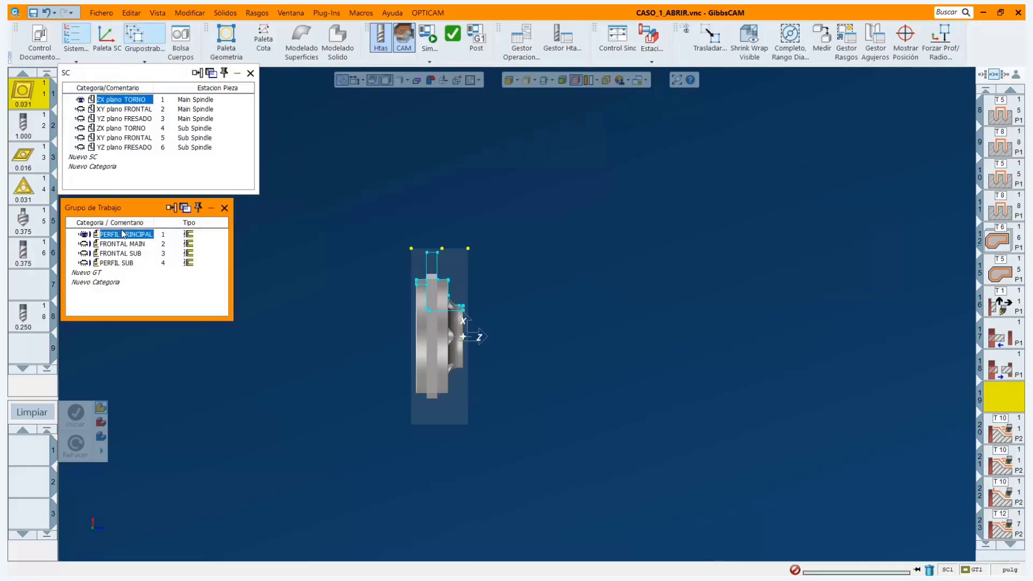
{"action": "left_click", "coordinate": [224, 208]}
{"action": "scroll", "coordinate": [464, 311], "scroll_direction": "up", "scroll_amount": 1}
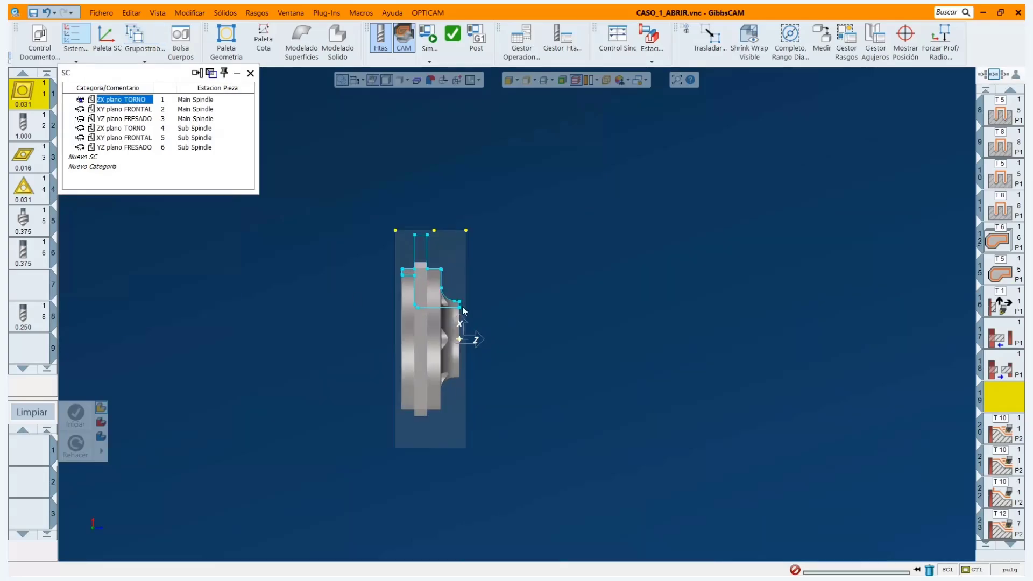
Close the coordinate system list and review the main spindle's graphic distance to the part face in the document settings.
{"action": "scroll", "coordinate": [462, 311], "scroll_direction": "up", "scroll_amount": 1}
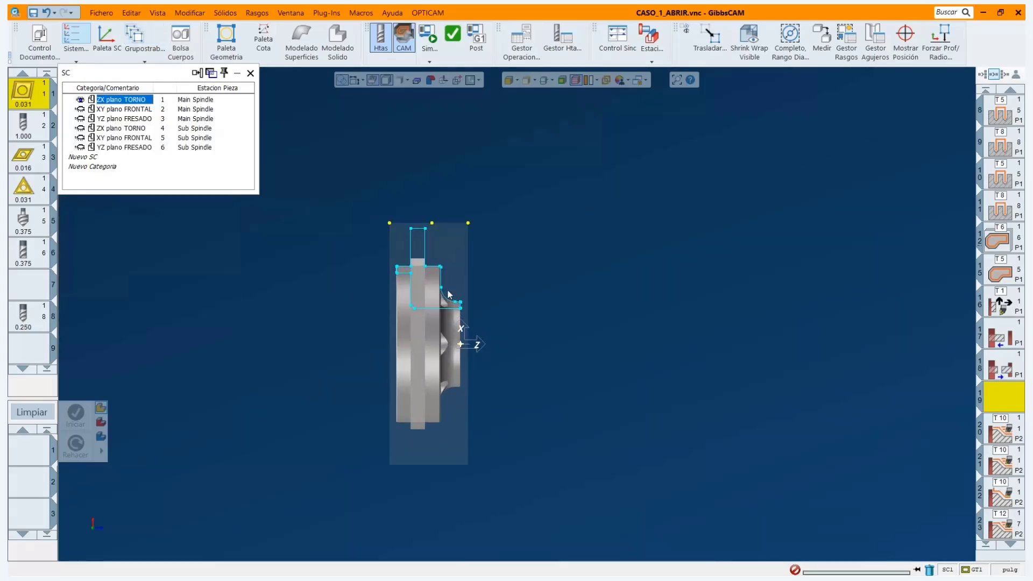
{"action": "left_click", "coordinate": [250, 73]}
{"action": "left_click", "coordinate": [22, 54]}
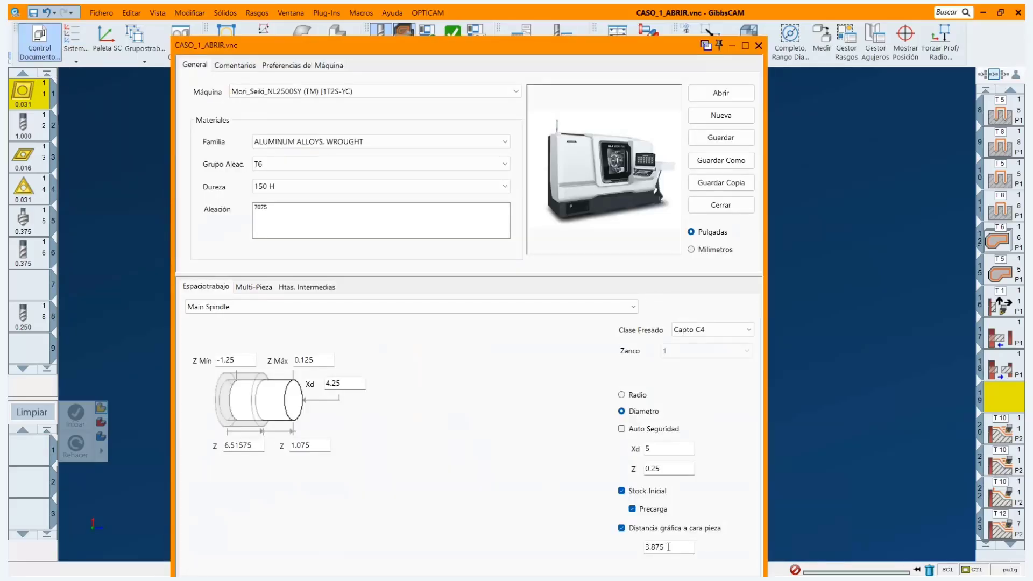
{"action": "left_click", "coordinate": [759, 46]}
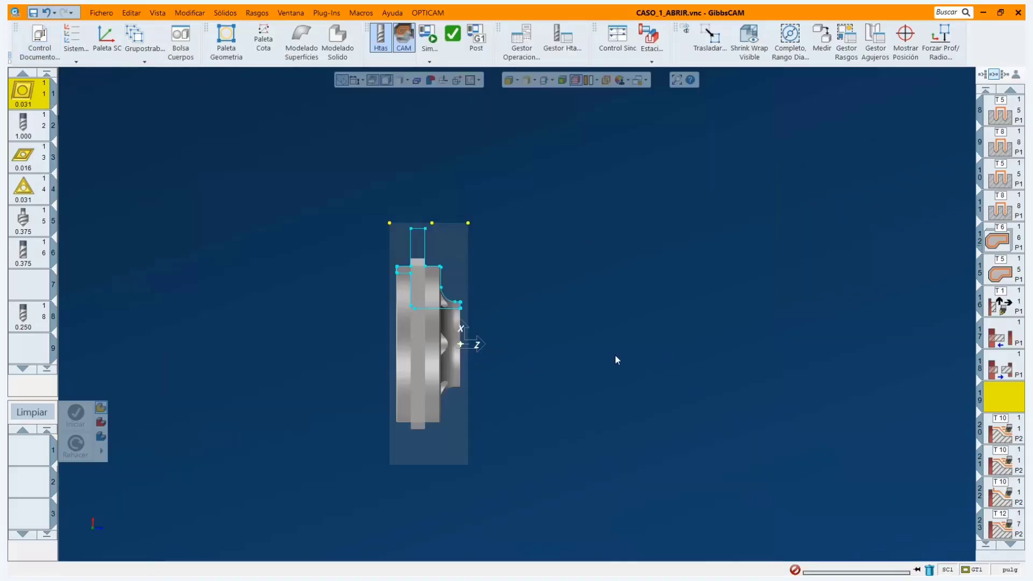
Select all geometry and solids and copy them to the sub-spindle with the Move Geometry macro.
{"action": "scroll", "coordinate": [615, 355], "scroll_direction": "up", "scroll_amount": 1}
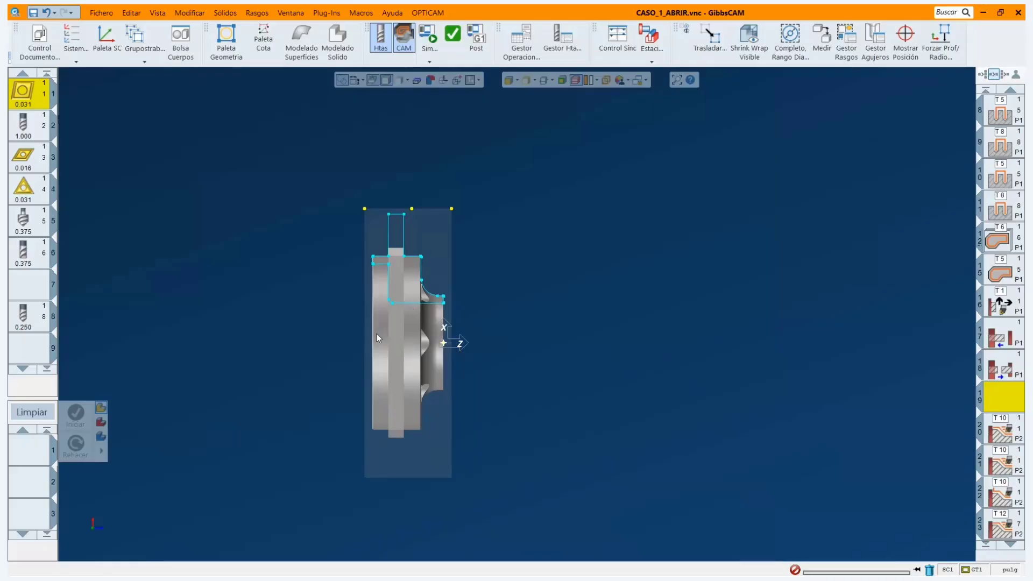
{"action": "left_click", "coordinate": [363, 14]}
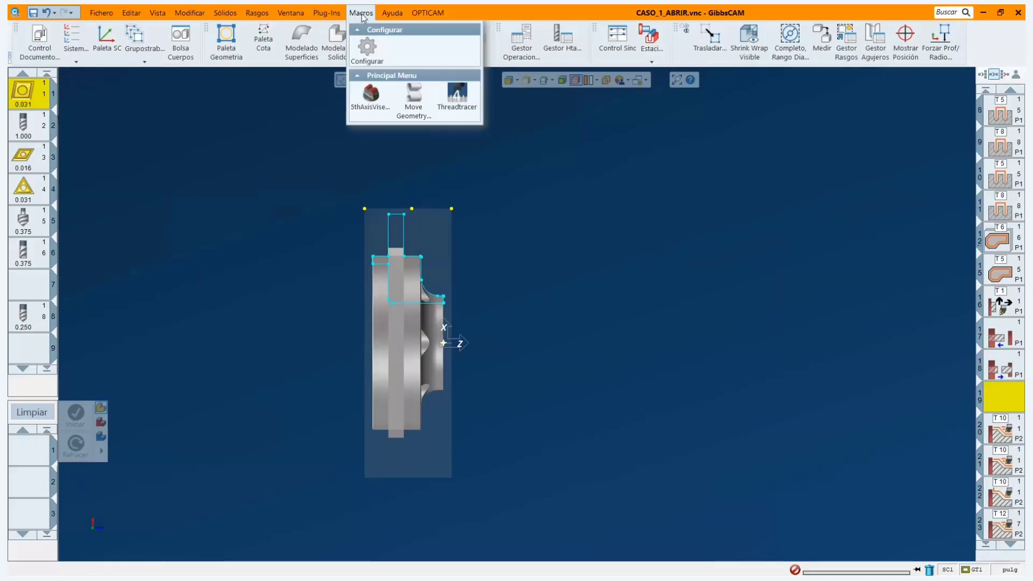
{"action": "left_click", "coordinate": [292, 234]}
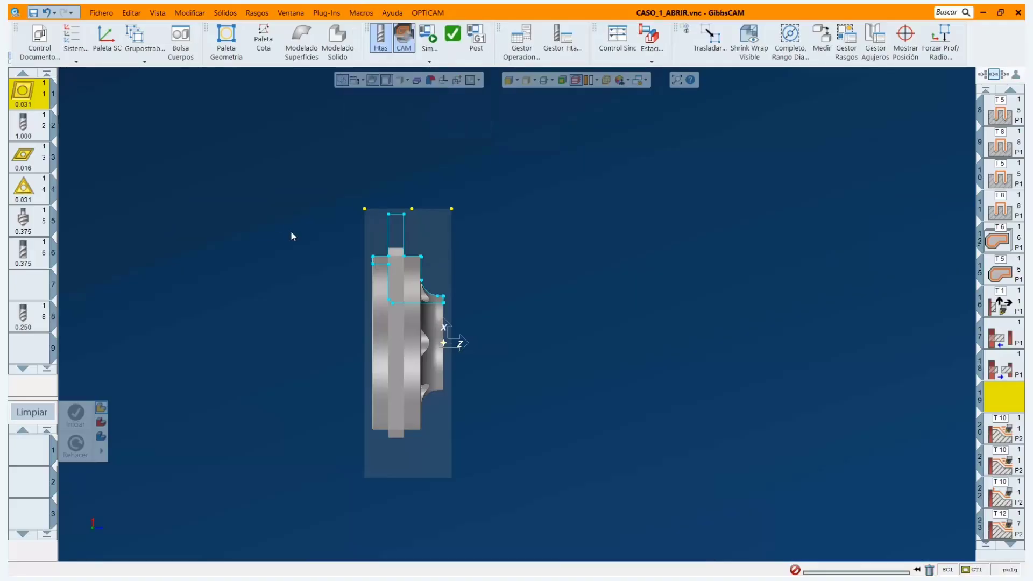
{"action": "key", "text": "ctrl+a"}
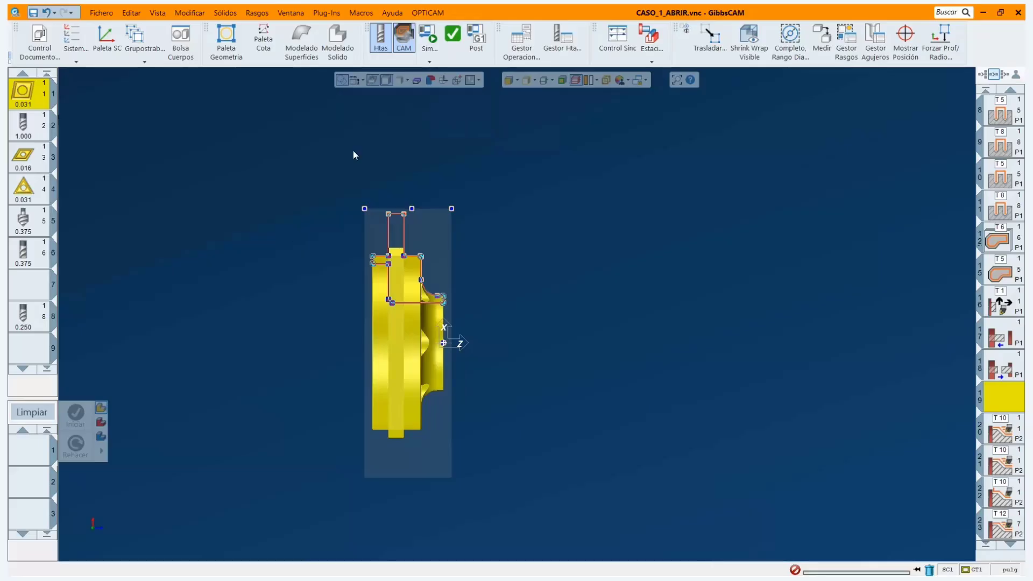
{"action": "left_click", "coordinate": [361, 13]}
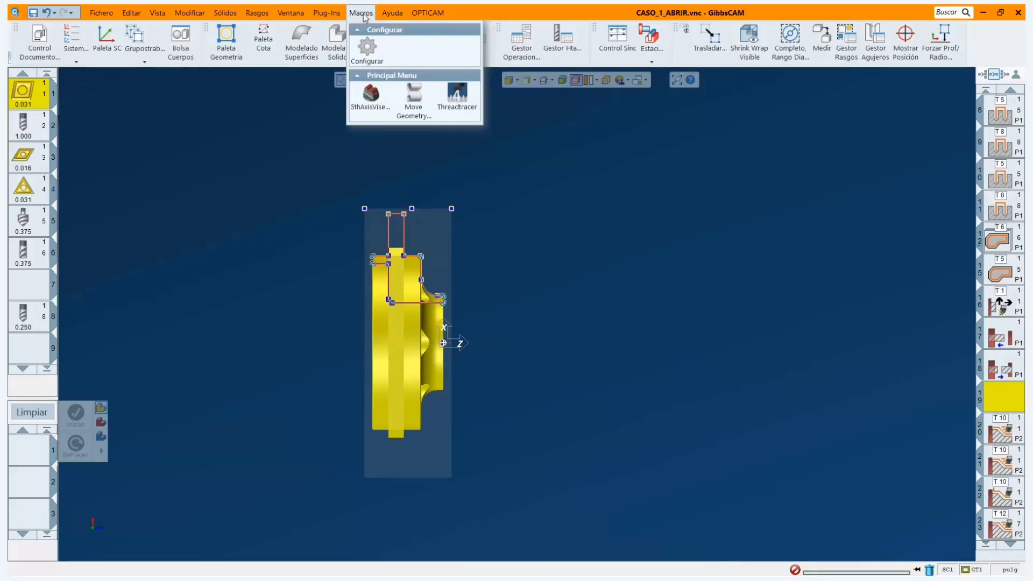
{"action": "left_click", "coordinate": [414, 97]}
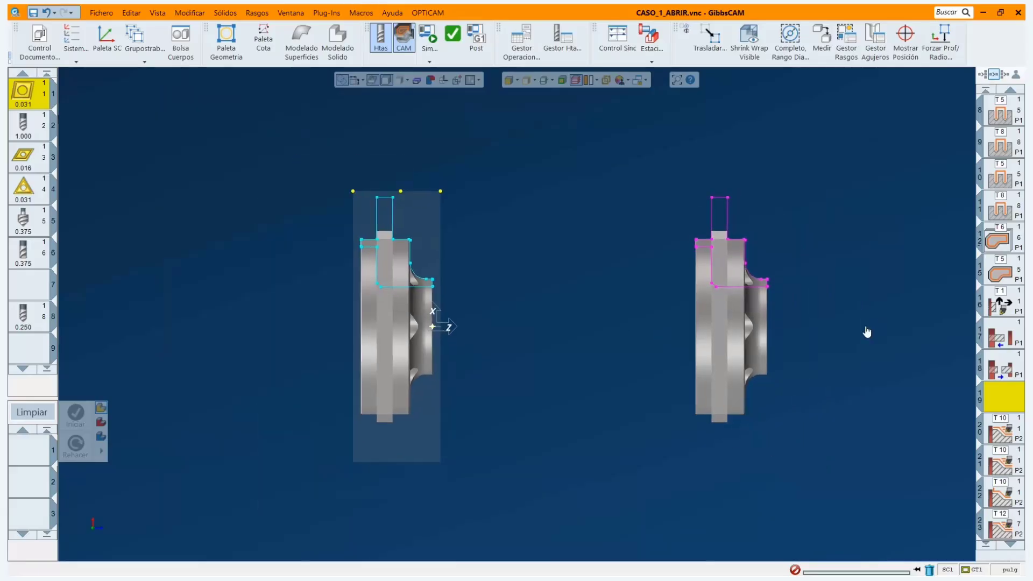
{"action": "middle_click_drag", "start_coordinate": [867, 332], "coordinate": [706, 327]}
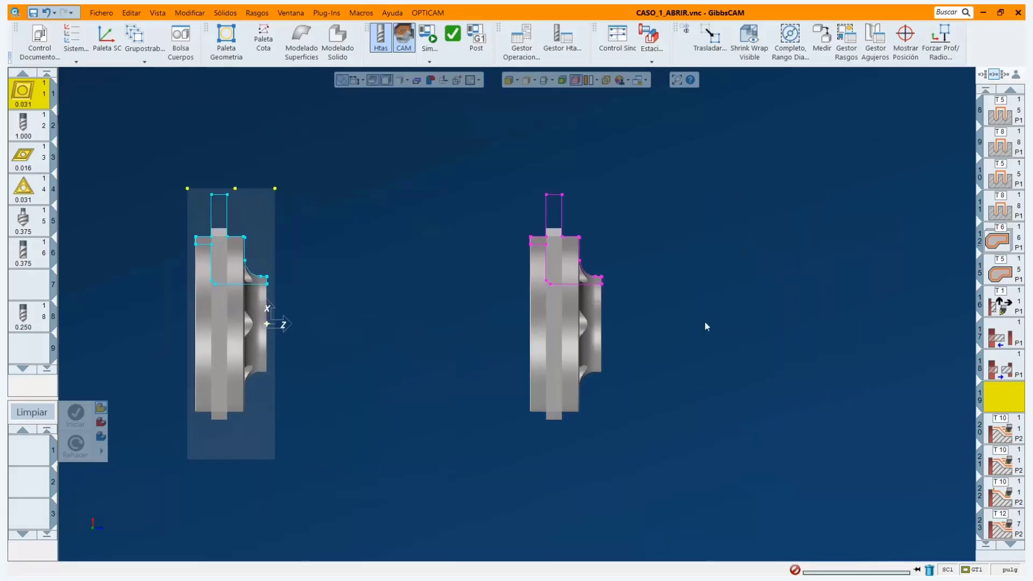
Activate the sub-spindle's ZX plano TORNO coordinate system and close the coordinate system list.
{"action": "left_click", "coordinate": [82, 38]}
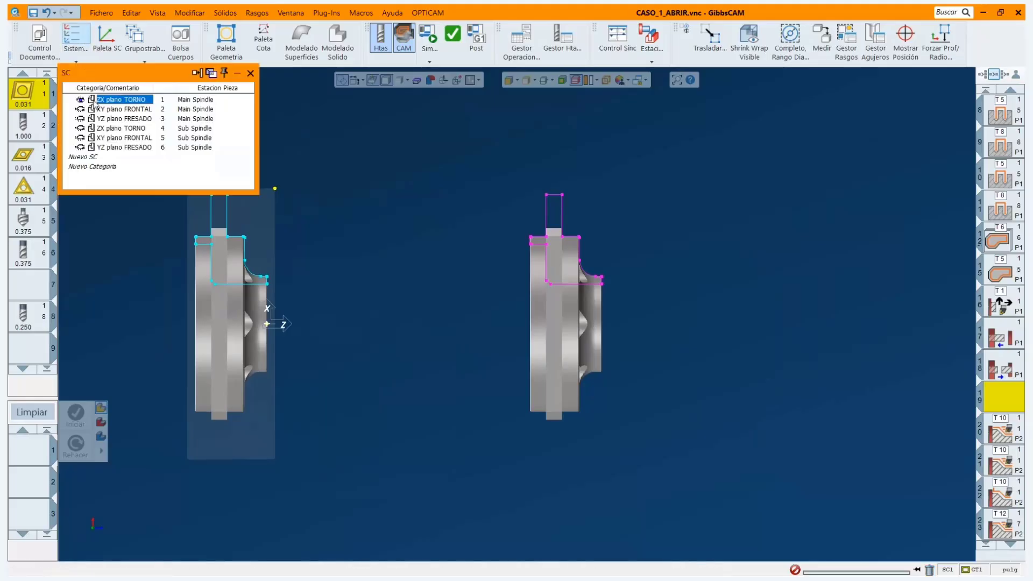
{"action": "left_click", "coordinate": [116, 129]}
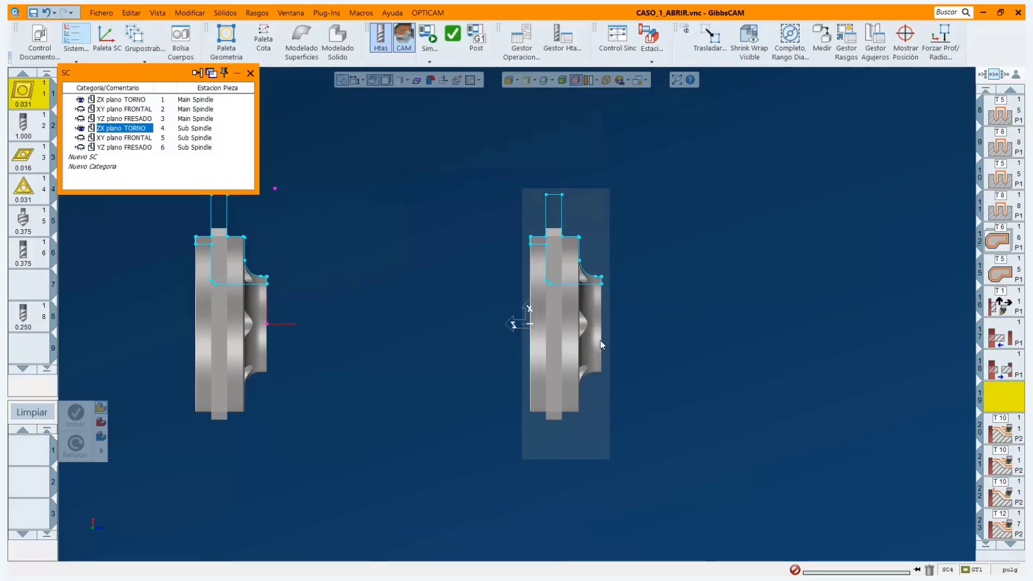
{"action": "left_click", "coordinate": [250, 73]}
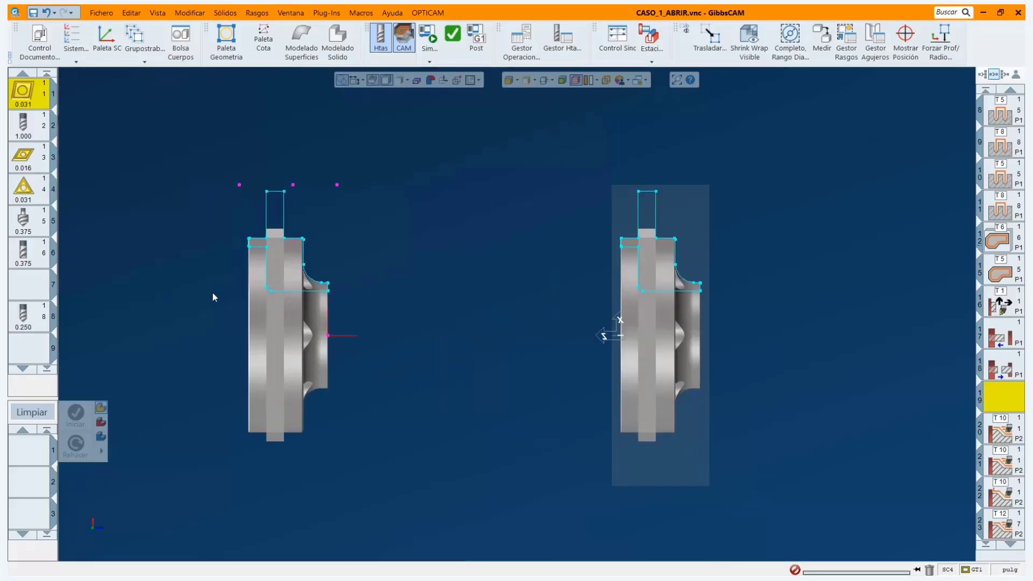
{"action": "scroll", "coordinate": [182, 304], "scroll_direction": "up", "scroll_amount": 1}
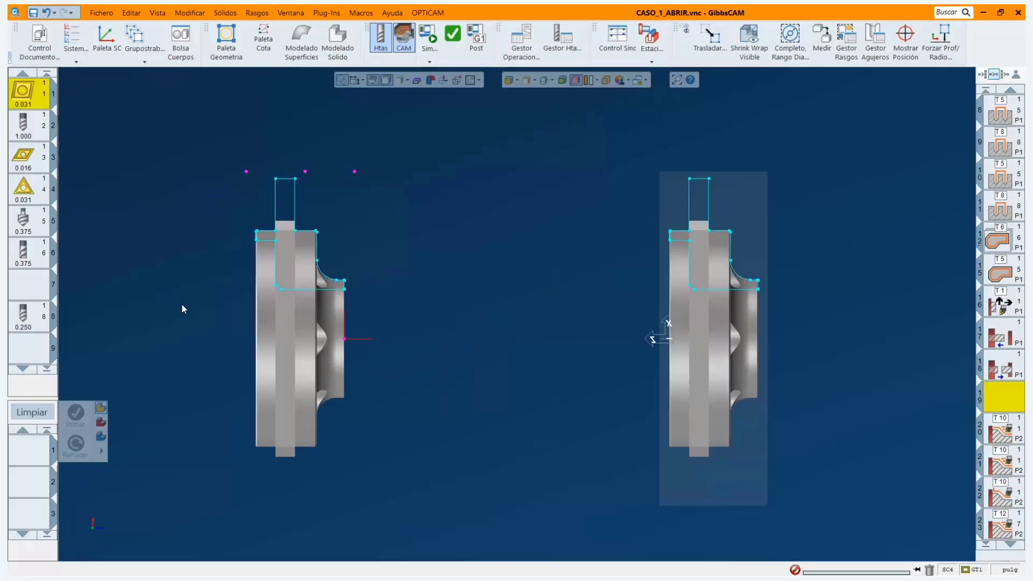
Recheck the graphic distance to the part face in the document settings, and review the Main Spindle and Sub Spindle station list.
{"action": "left_click", "coordinate": [42, 49]}
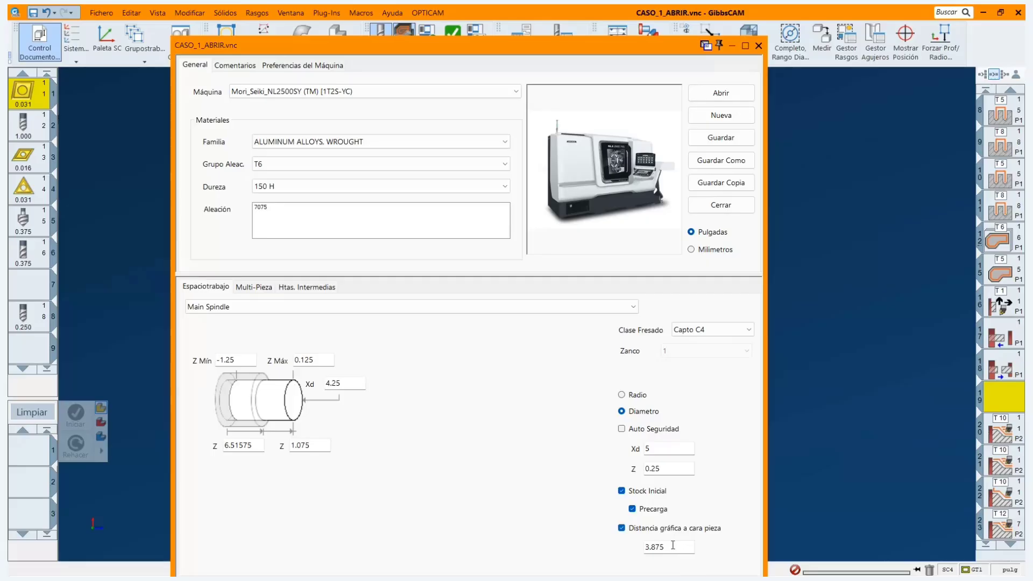
{"action": "left_click", "coordinate": [759, 46]}
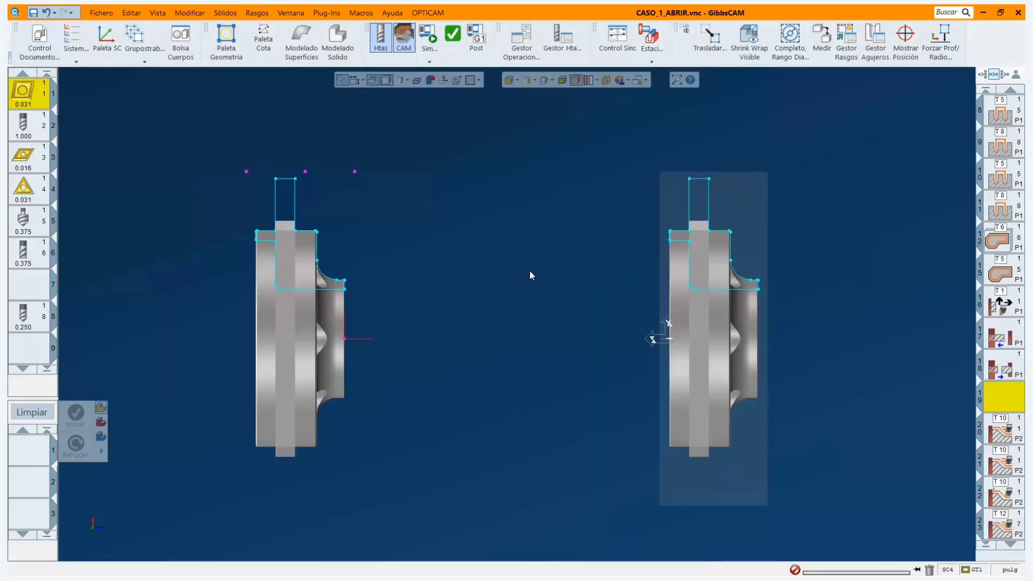
{"action": "scroll", "coordinate": [530, 272], "scroll_direction": "down", "scroll_amount": 1}
{"action": "left_click", "coordinate": [653, 63]}
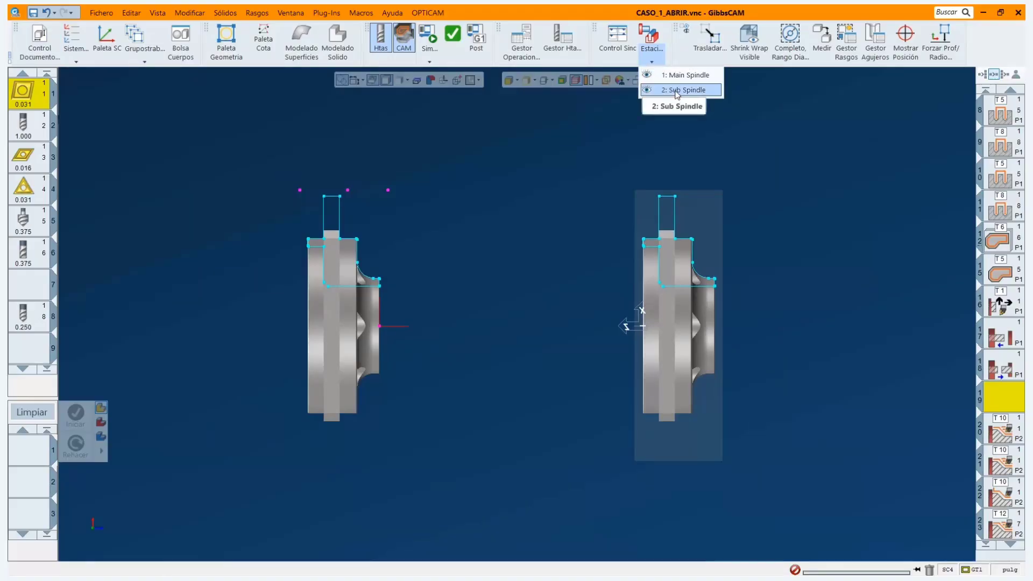
{"action": "left_click", "coordinate": [466, 342]}
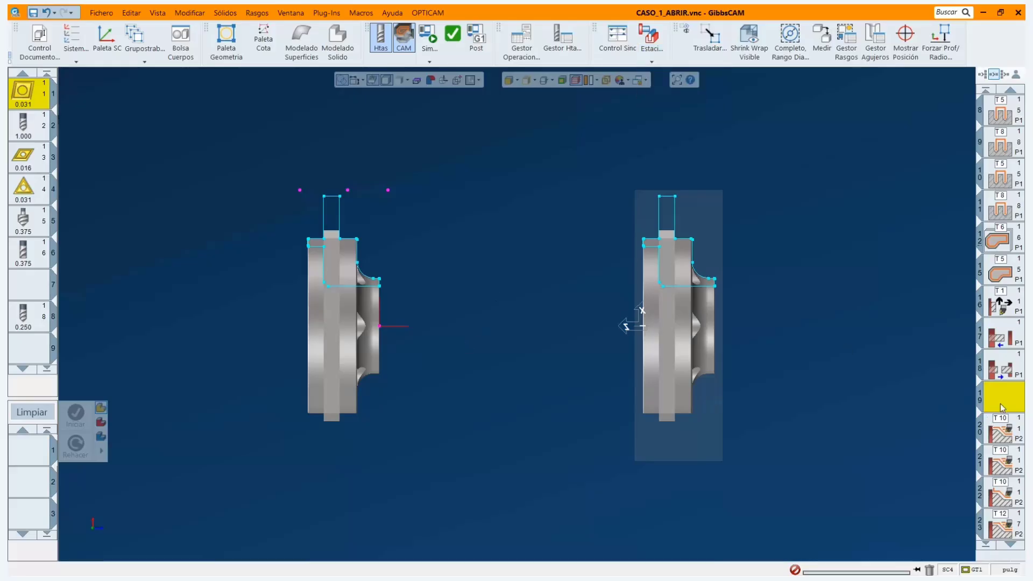
{"action": "scroll", "coordinate": [514, 265], "scroll_direction": "up", "scroll_amount": 1}
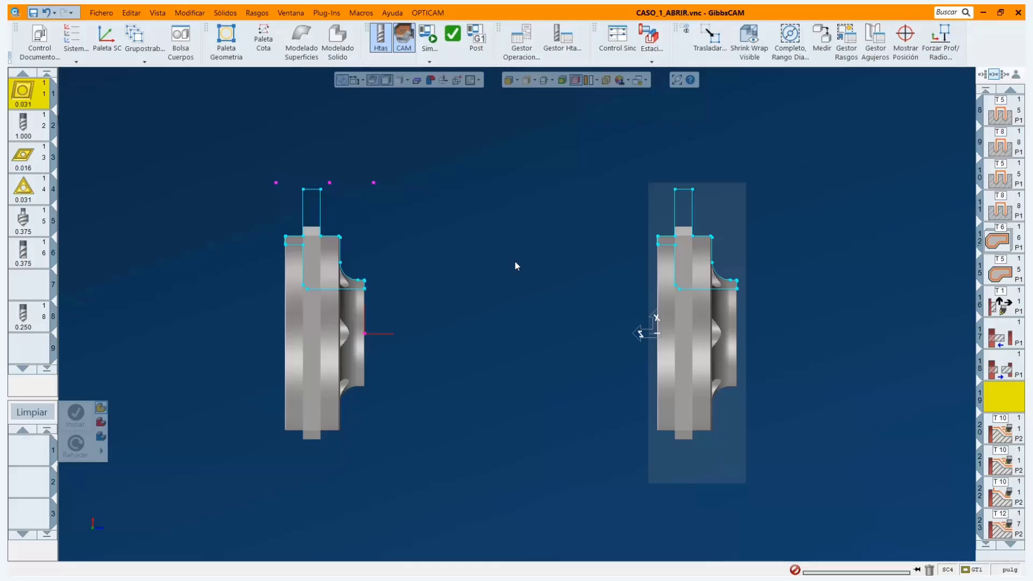
Switch to the WEBINAR_MTM_2025 Google Slides presentation, review the programming examples slide, and return to GibbsCAM.
{"action": "key", "text": "super+Tab"}
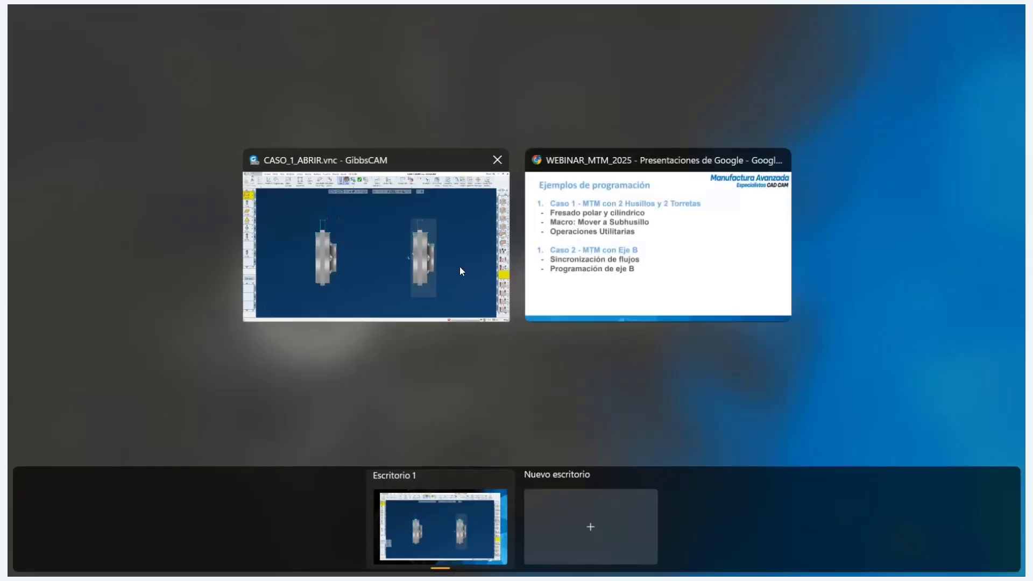
{"action": "left_click", "coordinate": [683, 258]}
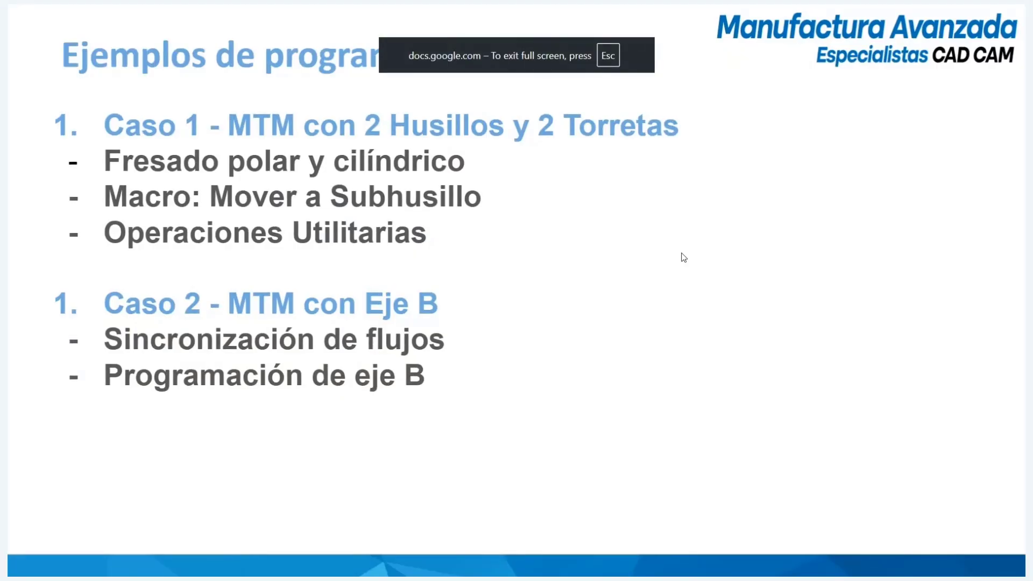
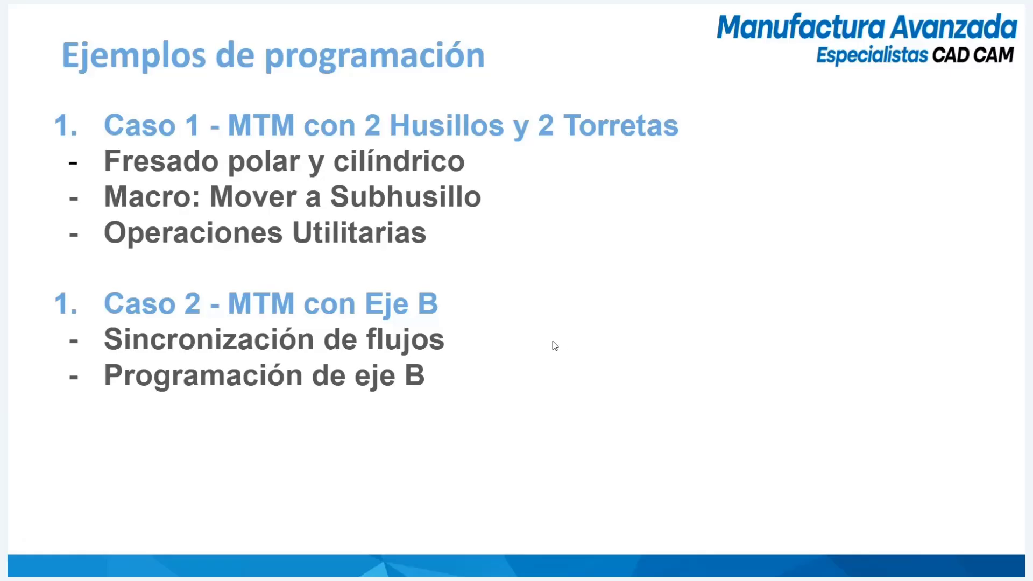
{"action": "key", "text": "super+Tab"}
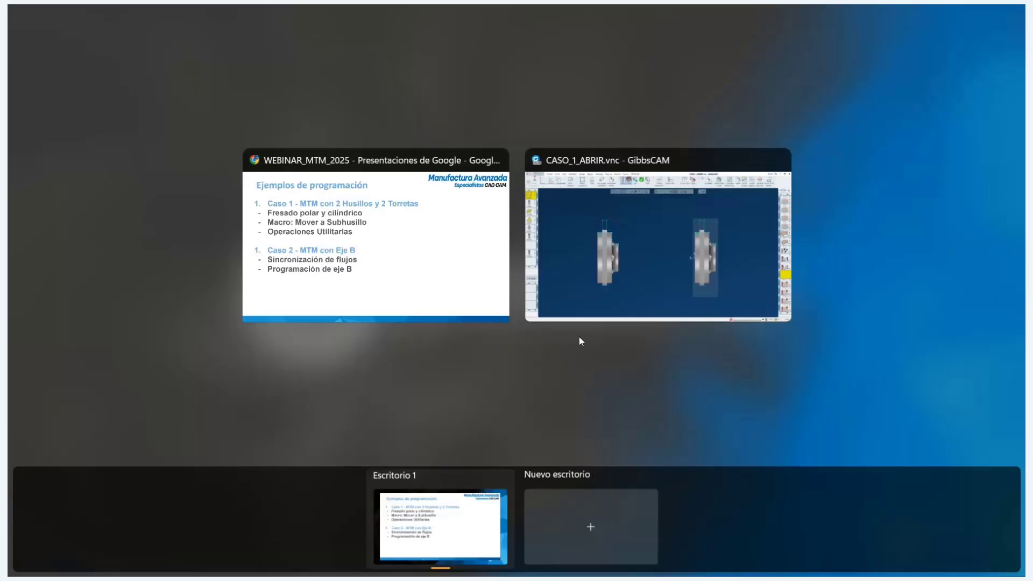
{"action": "left_click", "coordinate": [619, 263]}
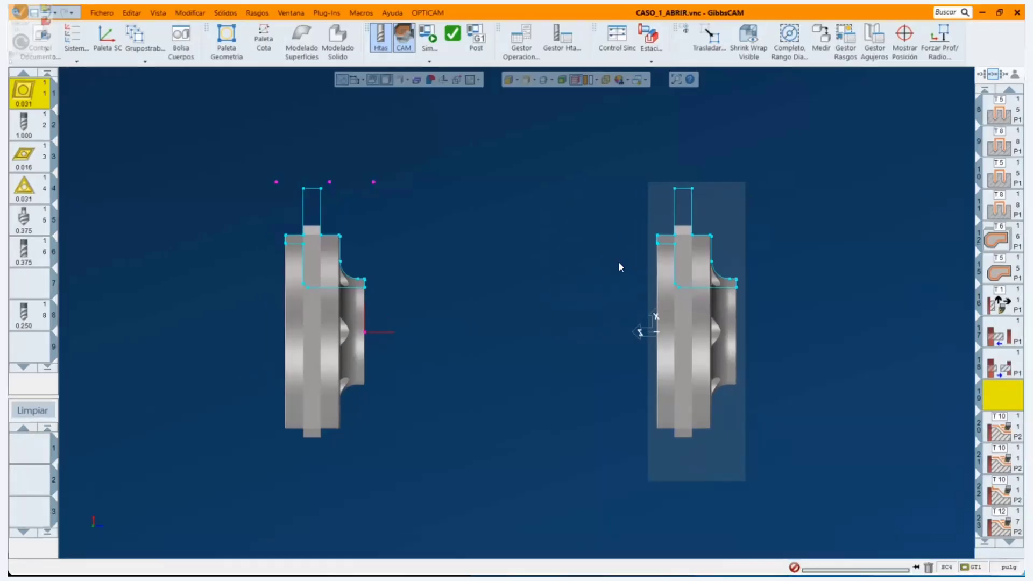
Close CASO_1_ABRIR.vnc without saving its changes, and put away the Google Slides slide show window.
{"action": "left_click", "coordinate": [101, 13]}
{"action": "left_click", "coordinate": [196, 48]}
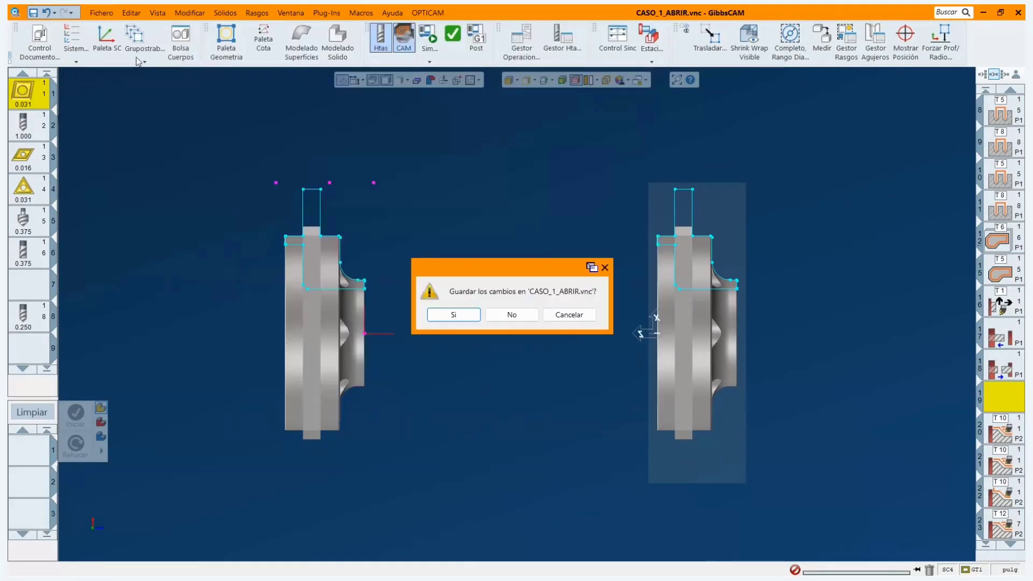
{"action": "left_click", "coordinate": [507, 317]}
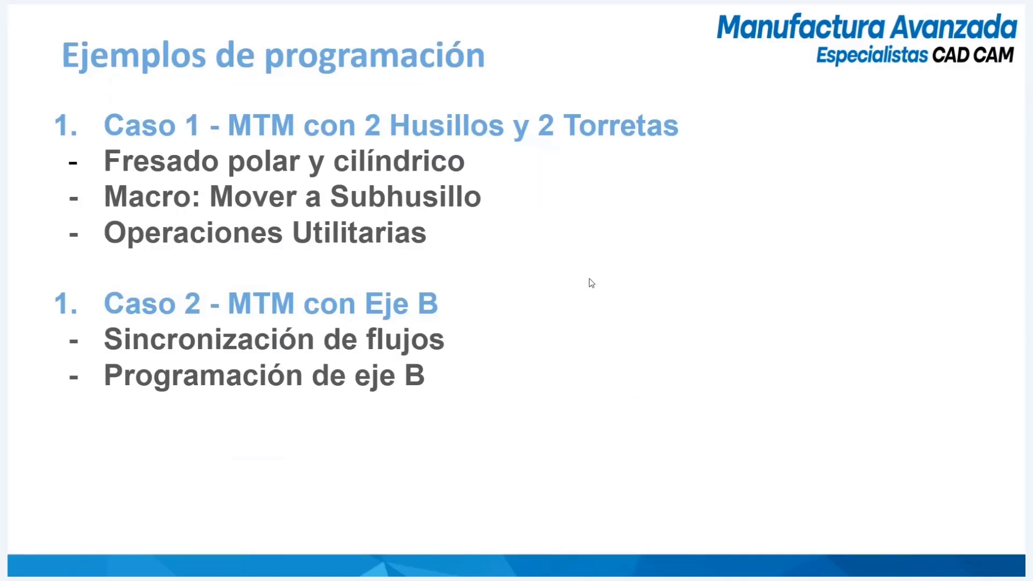
{"action": "key", "text": "Escape"}
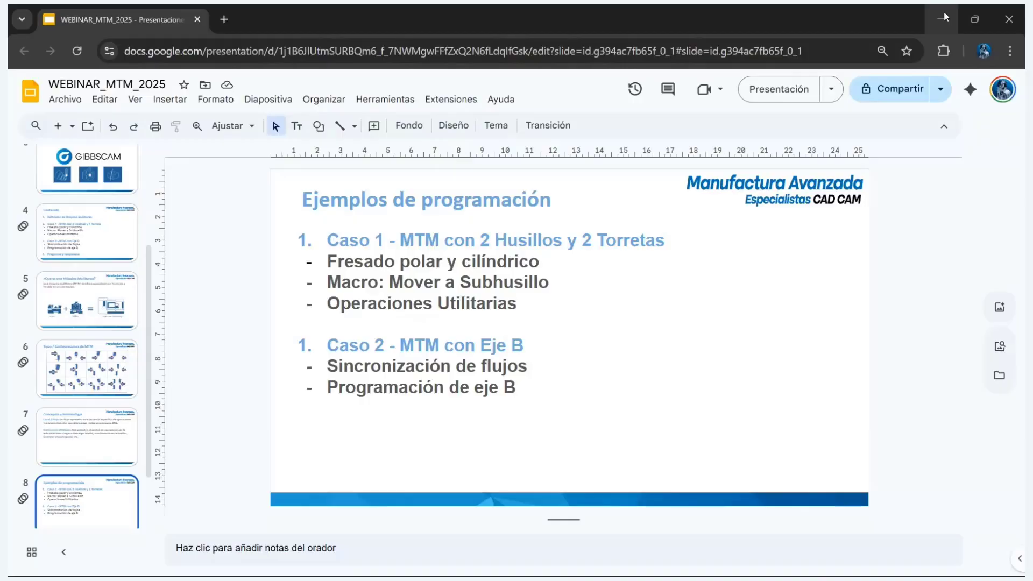
{"action": "left_click", "coordinate": [946, 19]}
Open the recent part CASO_2_ABRIR.vnc, dismissing the intermediate tooling warnings.
{"action": "left_click", "coordinate": [104, 12]}
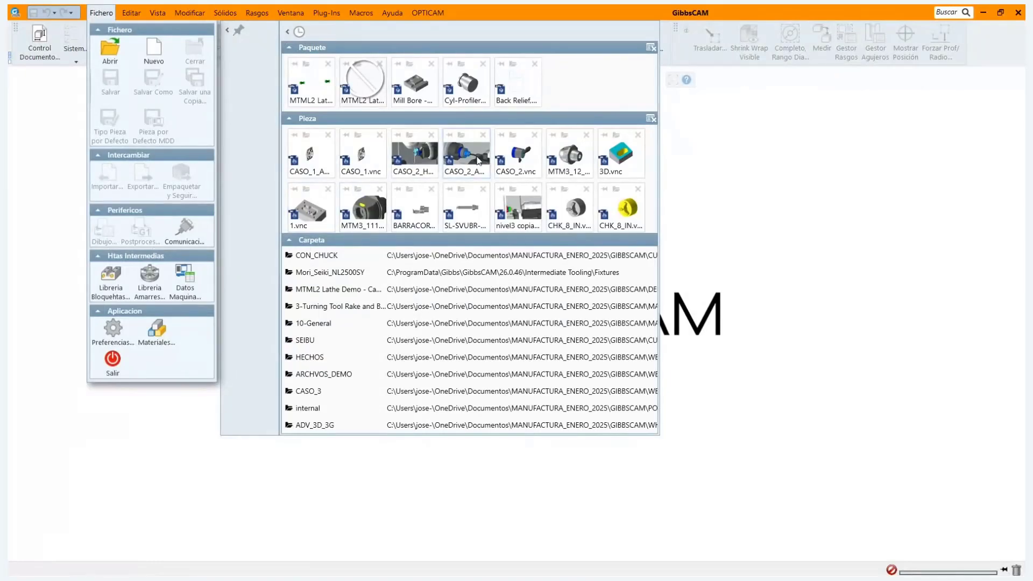
{"action": "left_click", "coordinate": [475, 156]}
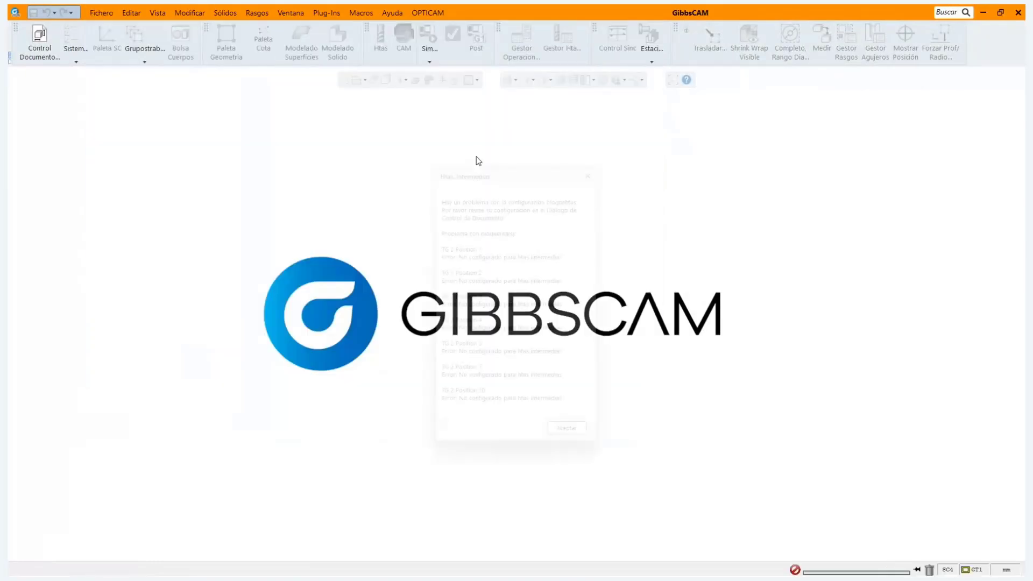
{"action": "left_click", "coordinate": [581, 449]}
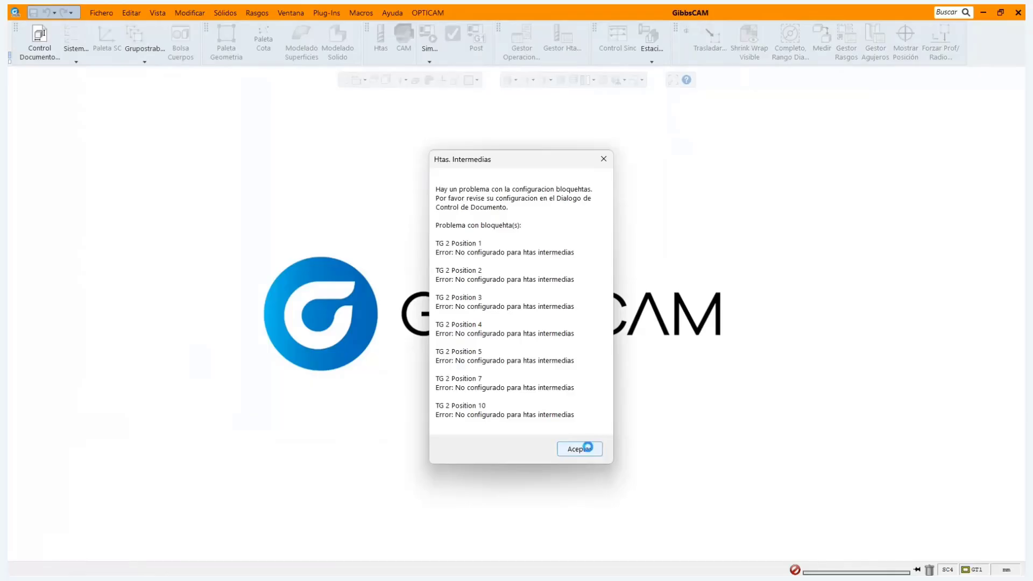
{"action": "left_click", "coordinate": [580, 395]}
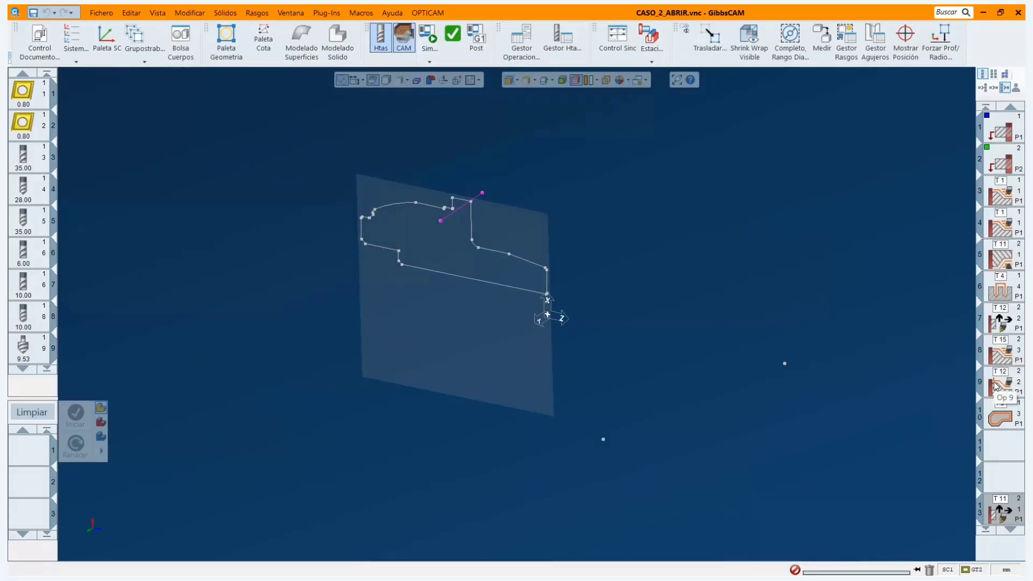
Close CASO_2_ABRIR.vnc without saving its changes, and reopen it with its solid model displayed.
{"action": "left_click", "coordinate": [101, 13]}
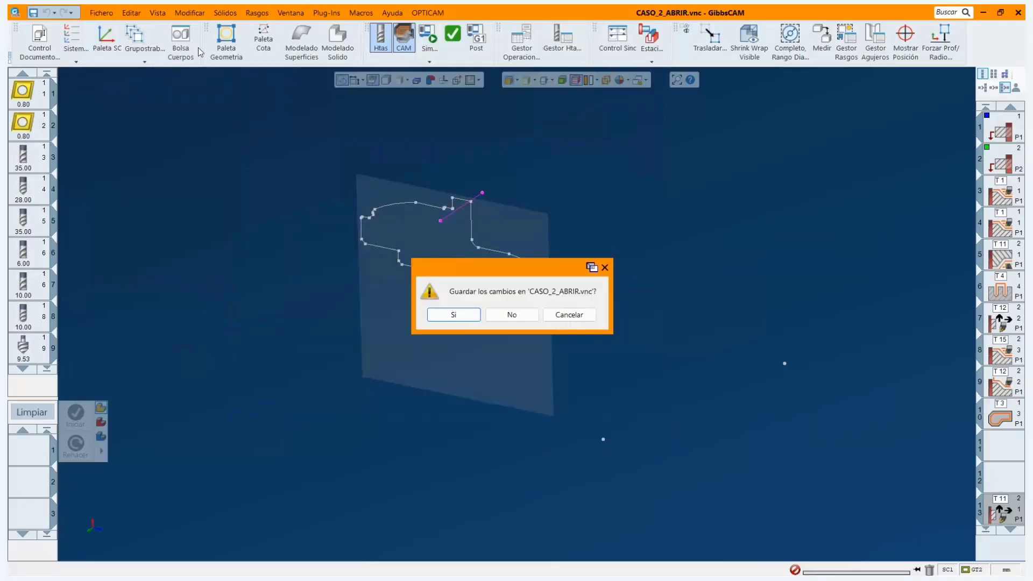
{"action": "left_click", "coordinate": [200, 53]}
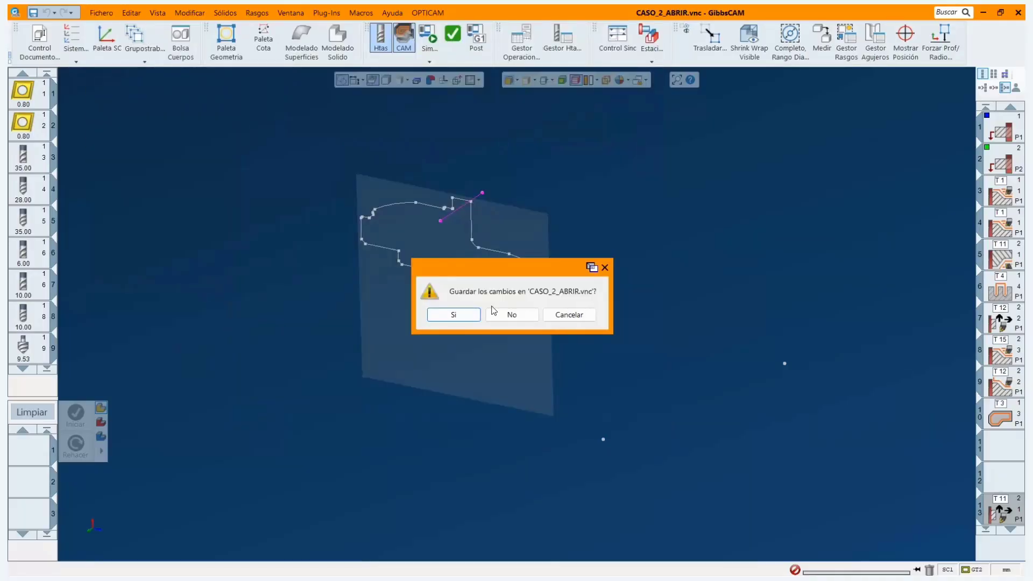
{"action": "left_click", "coordinate": [519, 319]}
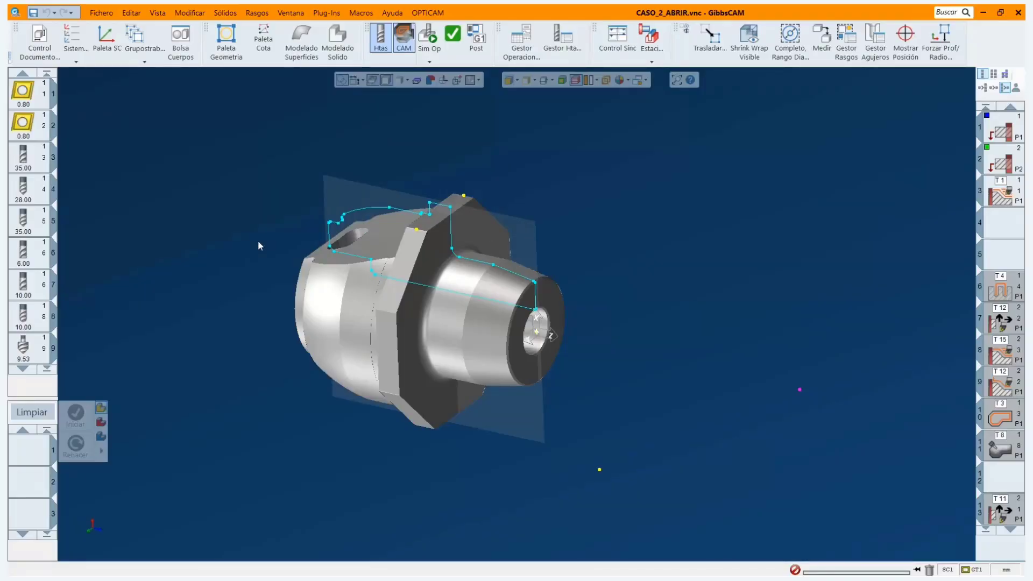
{"action": "scroll", "coordinate": [304, 278], "scroll_direction": "up", "scroll_amount": 1}
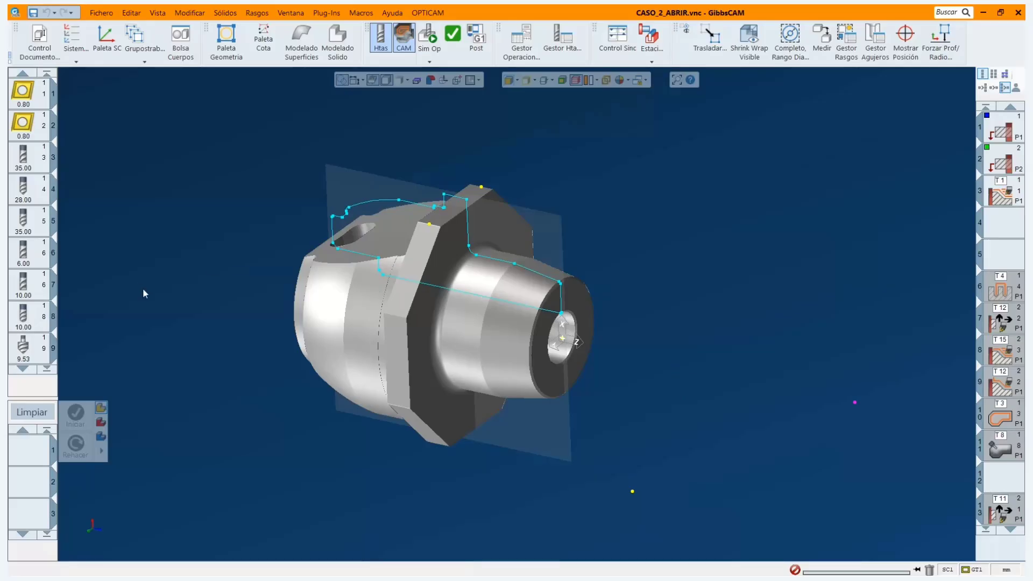
Inspect the part's machine setup: enlarge the machine photo and compare the workspace settings of the main and second spindles.
{"action": "left_click", "coordinate": [39, 39]}
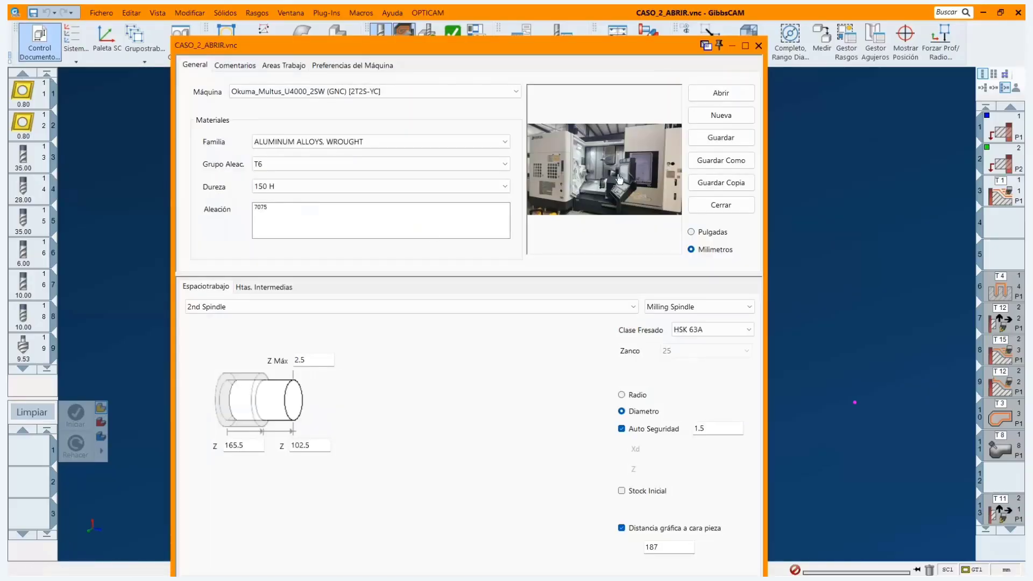
{"action": "left_click", "coordinate": [620, 179]}
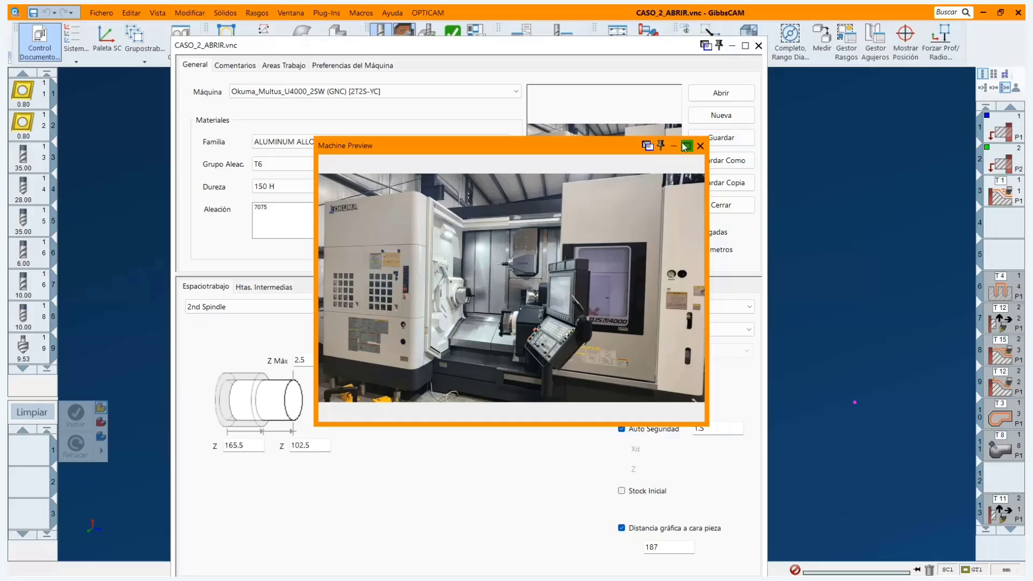
{"action": "left_click", "coordinate": [700, 146]}
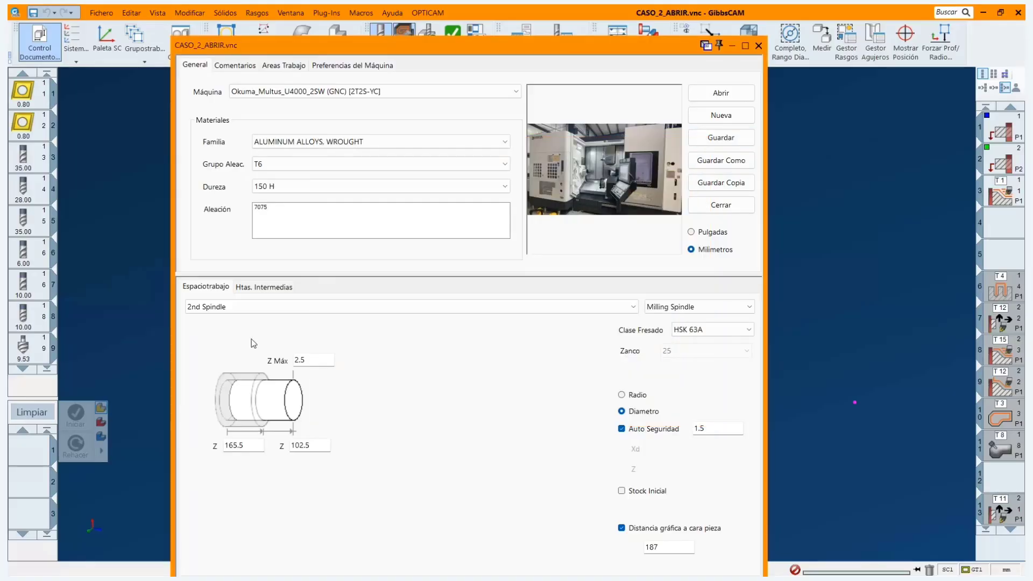
{"action": "left_click", "coordinate": [220, 311]}
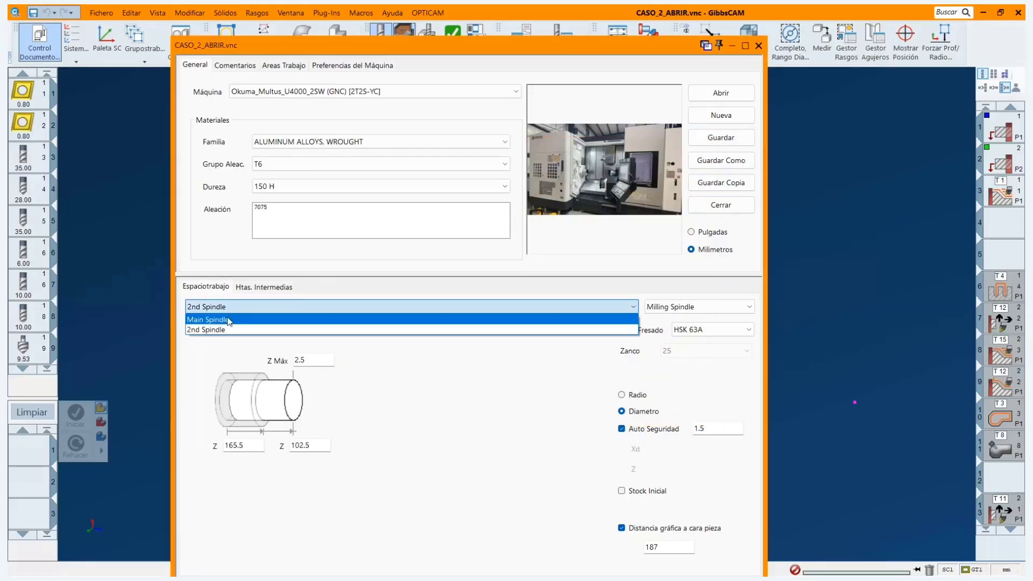
{"action": "left_click", "coordinate": [230, 321]}
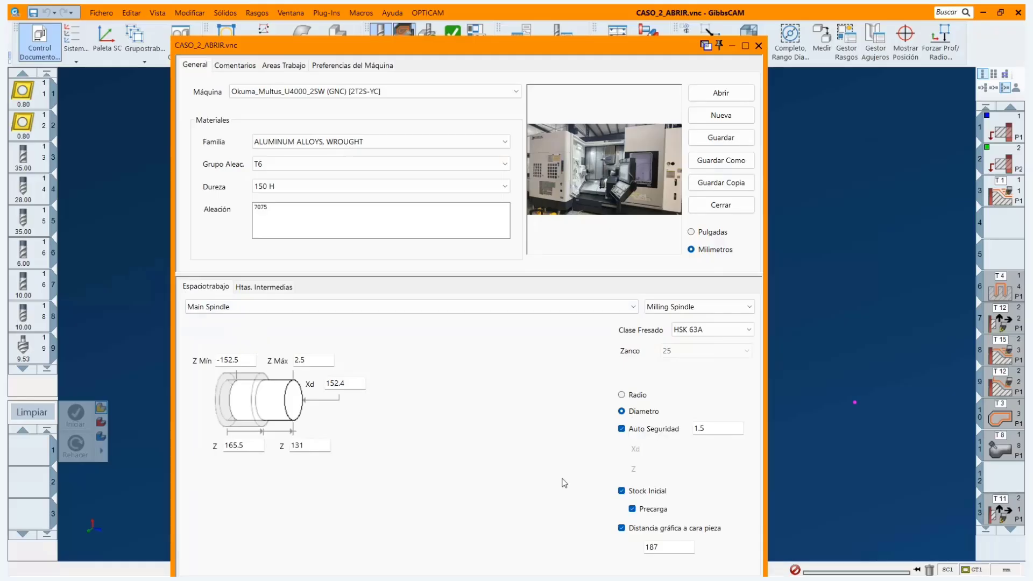
{"action": "left_click", "coordinate": [232, 308]}
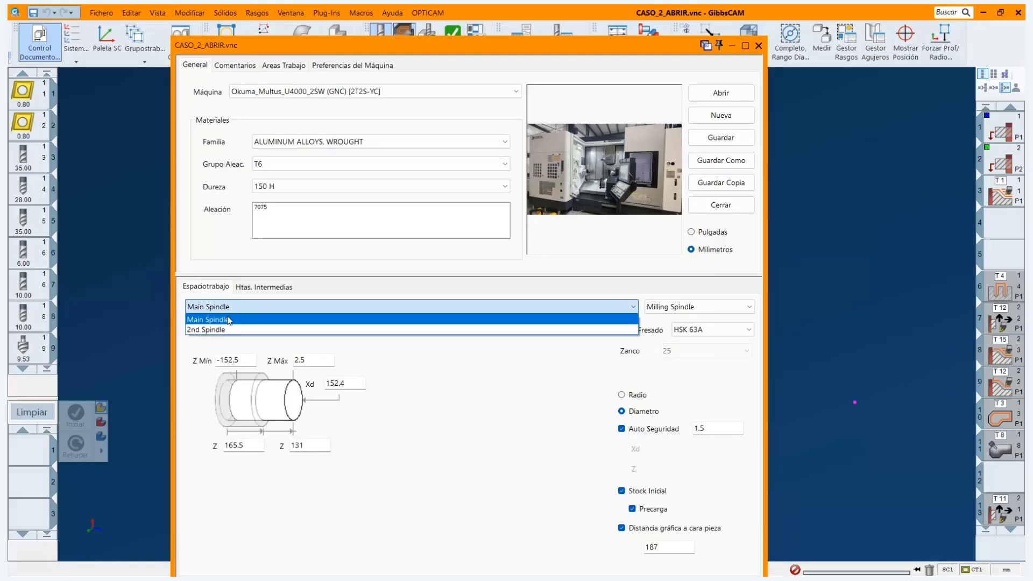
{"action": "left_click", "coordinate": [232, 331]}
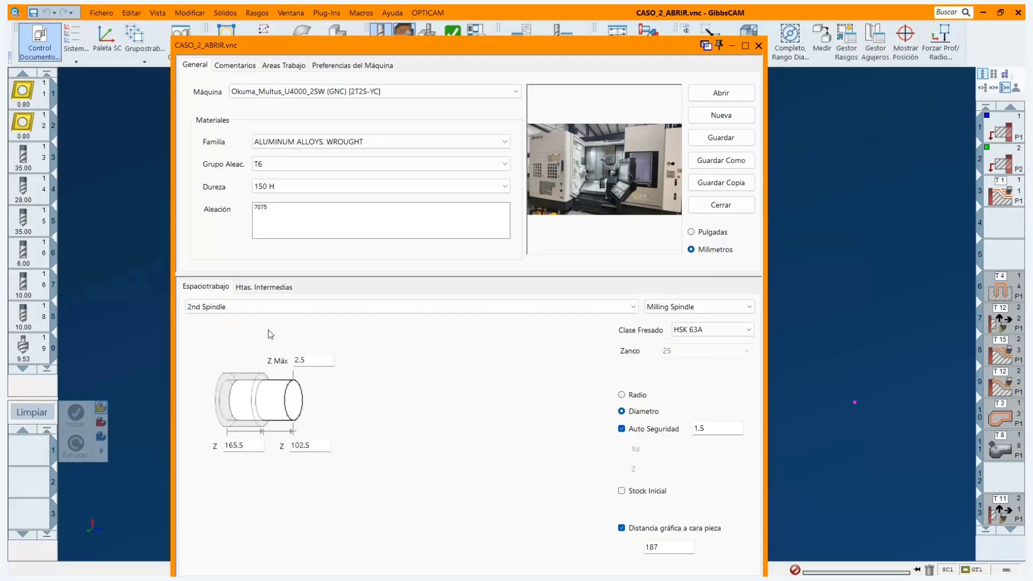
Examine the intermediate tooling assigned to the Milling Spindle, Lower Turret and workholding (Amarre), and close the document setup.
{"action": "left_click", "coordinate": [269, 288]}
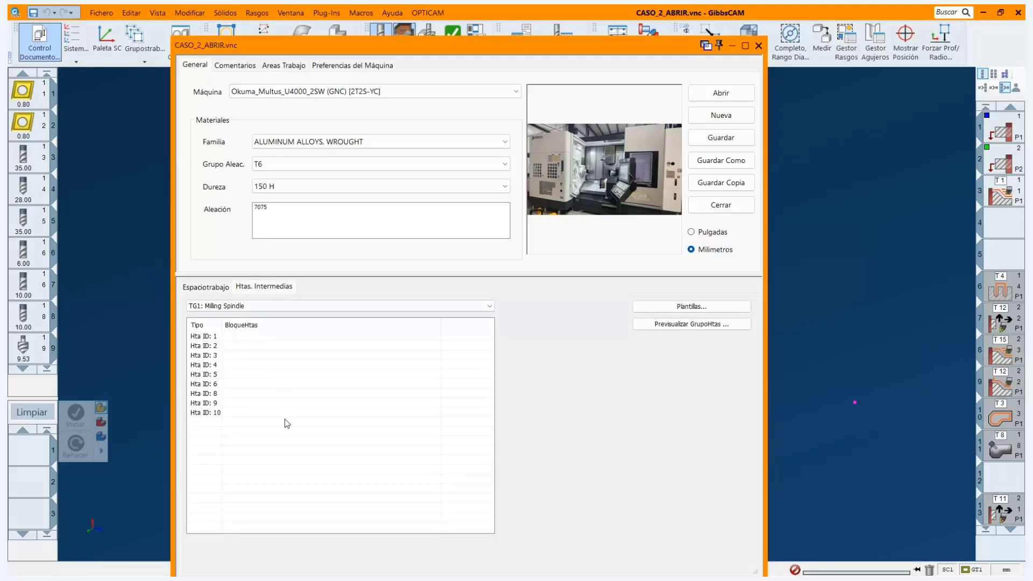
{"action": "left_click", "coordinate": [239, 308]}
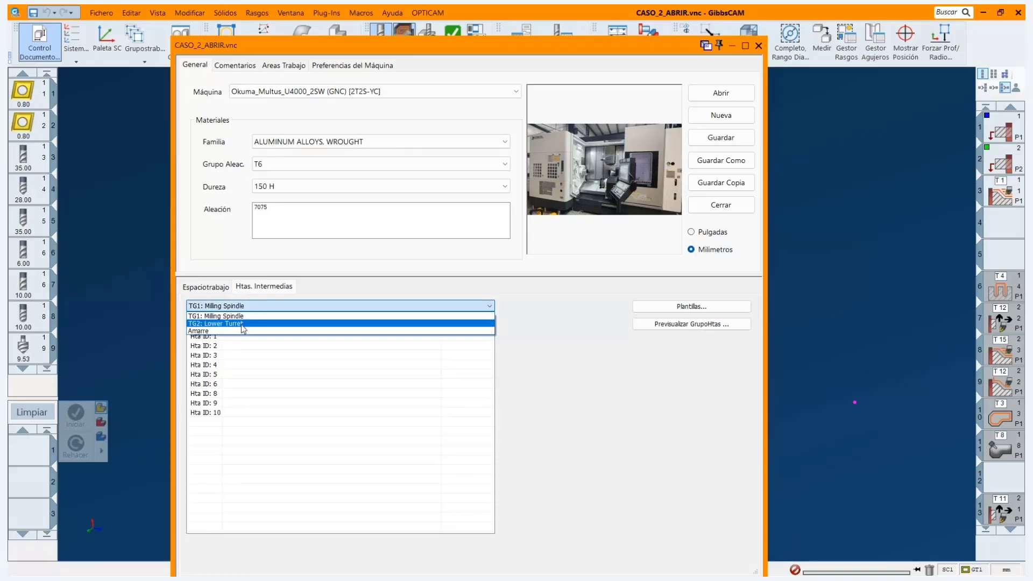
{"action": "left_click", "coordinate": [229, 317]}
{"action": "left_click", "coordinate": [240, 306]}
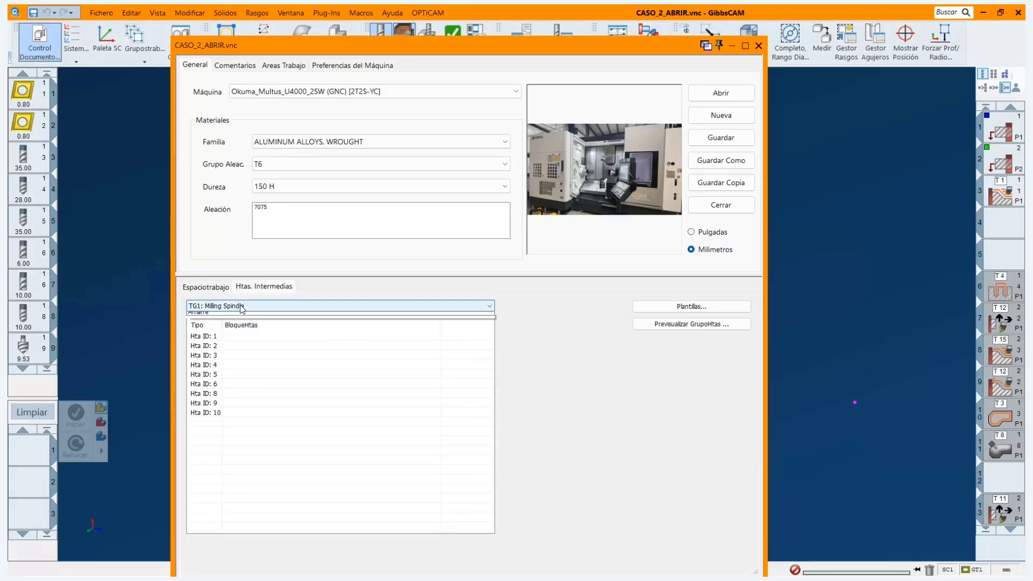
{"action": "left_click", "coordinate": [237, 323]}
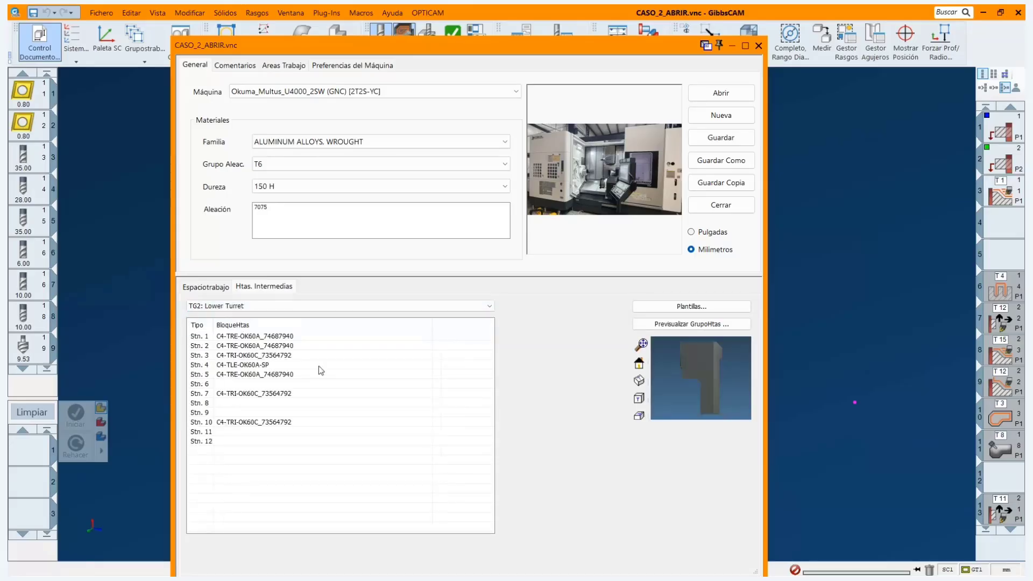
{"action": "left_click", "coordinate": [243, 306]}
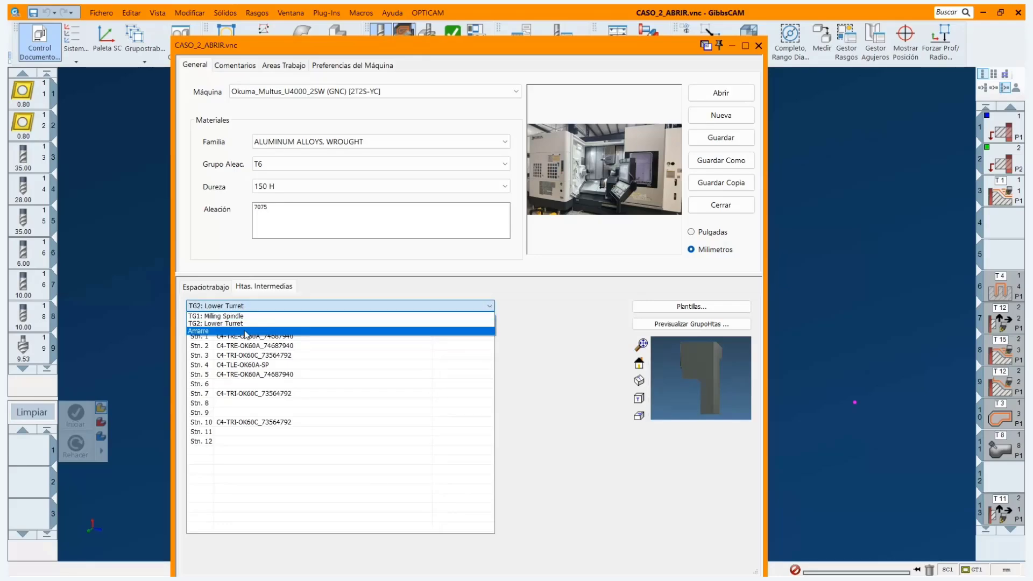
{"action": "left_click", "coordinate": [253, 332]}
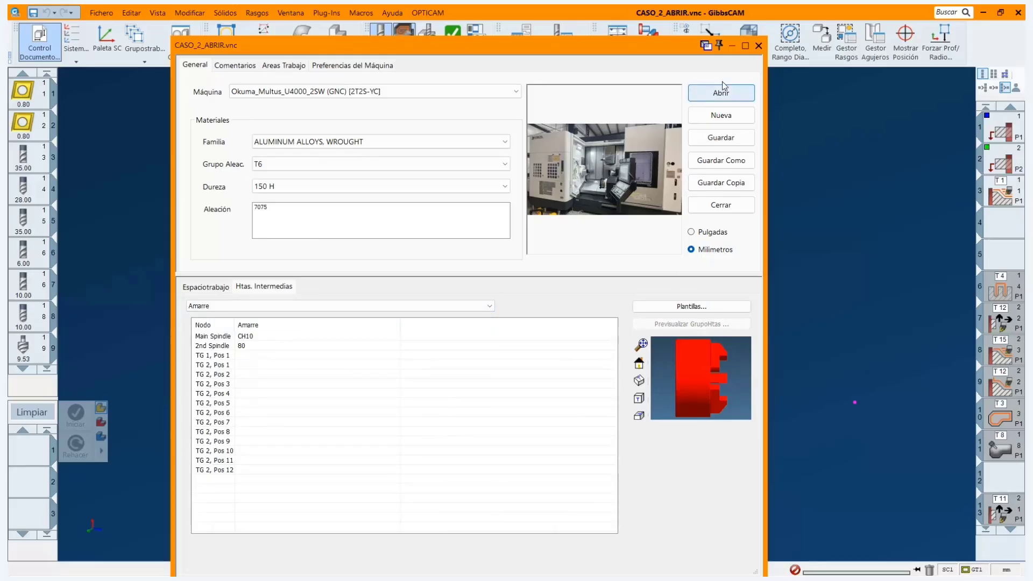
{"action": "left_click", "coordinate": [759, 45]}
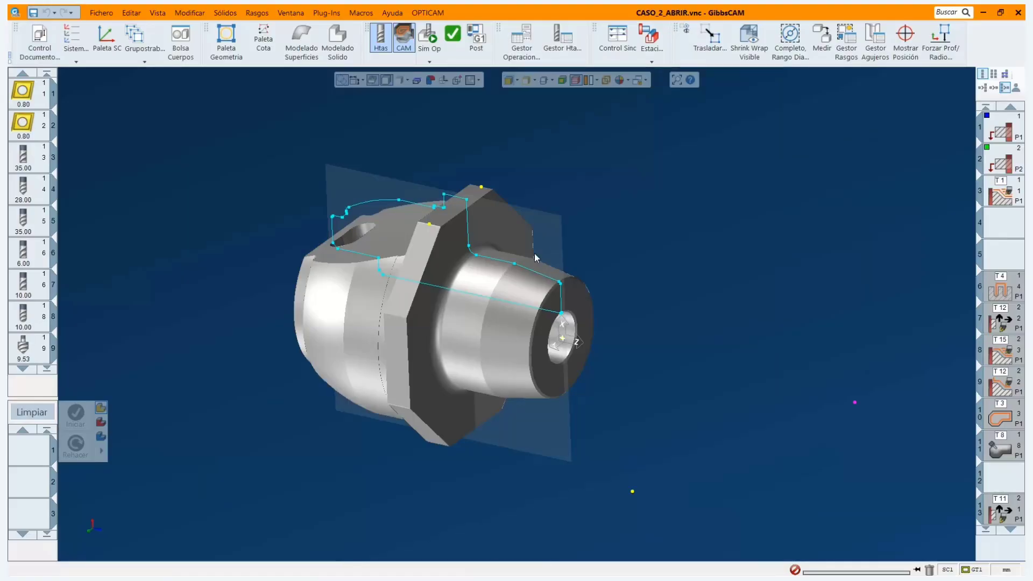
Review the main spindle coordinate systems for front, HY and YZ milling, and return to ZX TORNO MAIN.
{"action": "left_click", "coordinate": [78, 38]}
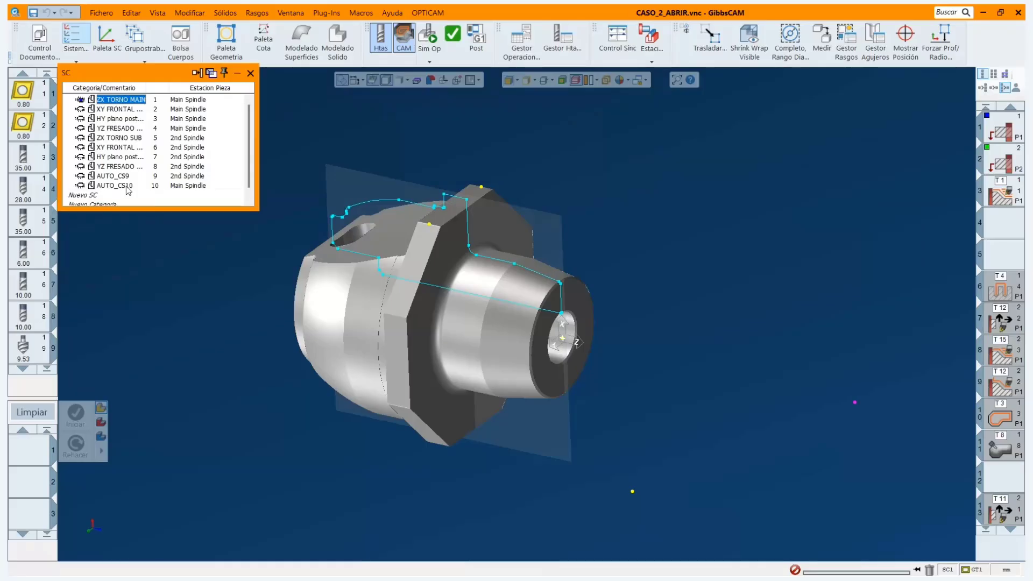
{"action": "left_click", "coordinate": [117, 110]}
{"action": "left_click", "coordinate": [118, 118]}
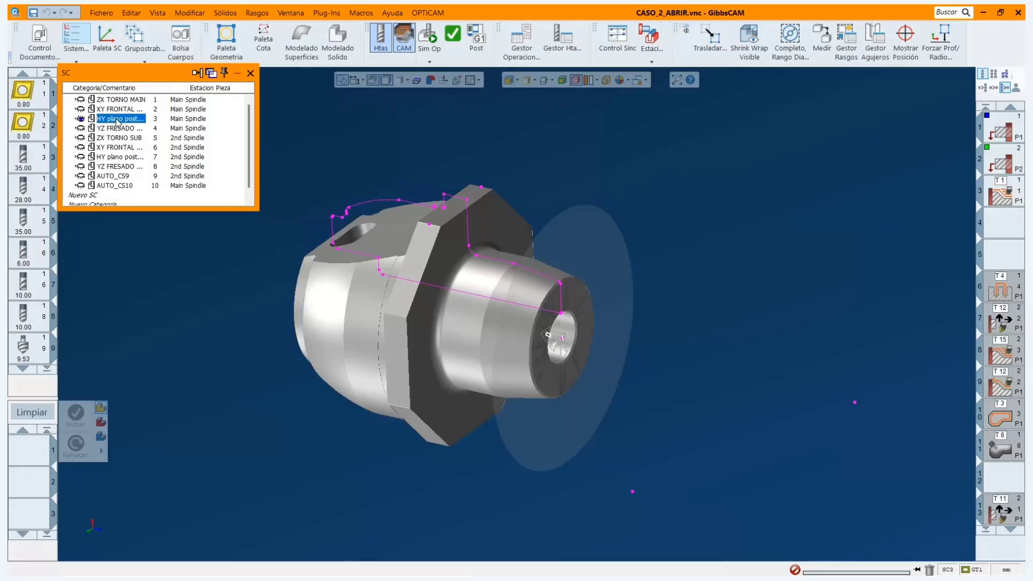
{"action": "left_click", "coordinate": [118, 128]}
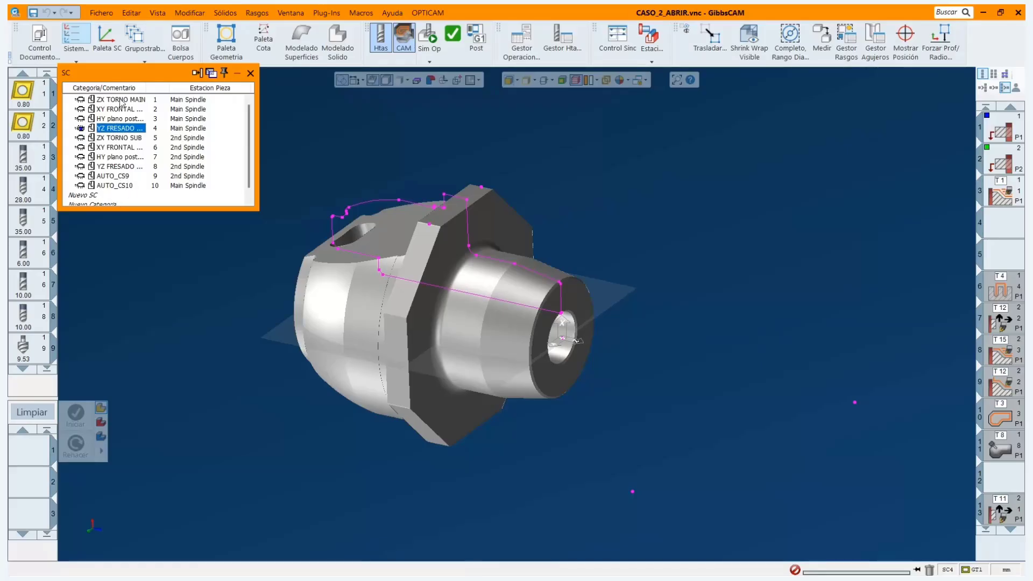
{"action": "left_click", "coordinate": [121, 101]}
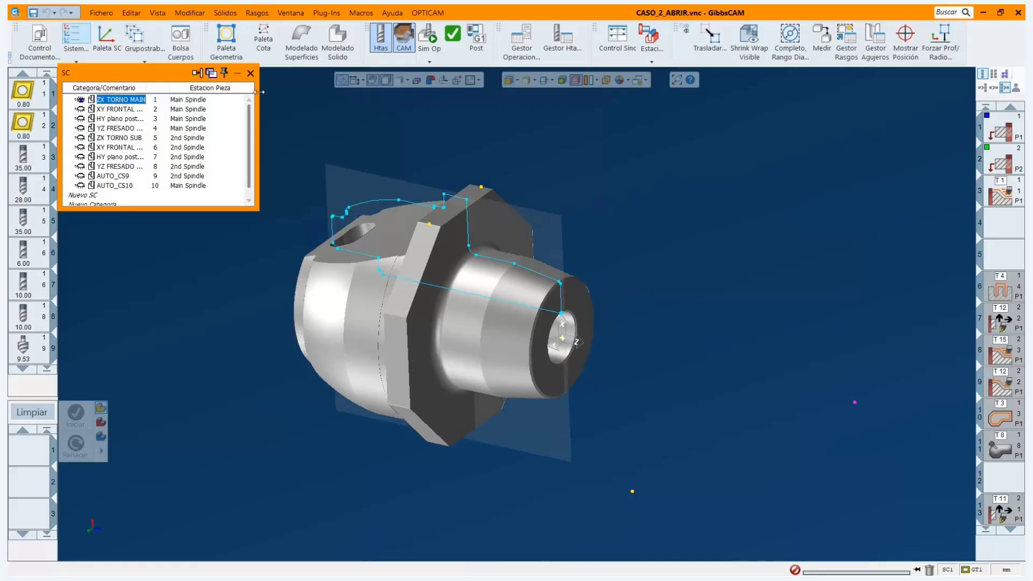
{"action": "left_click", "coordinate": [250, 74]}
Review the geometry in the FRESADO MAIN, FRONTAL SUB, TORO SUB and INCLINADO SUB workgroups, and return to TORNO MAIN.
{"action": "left_click", "coordinate": [135, 37]}
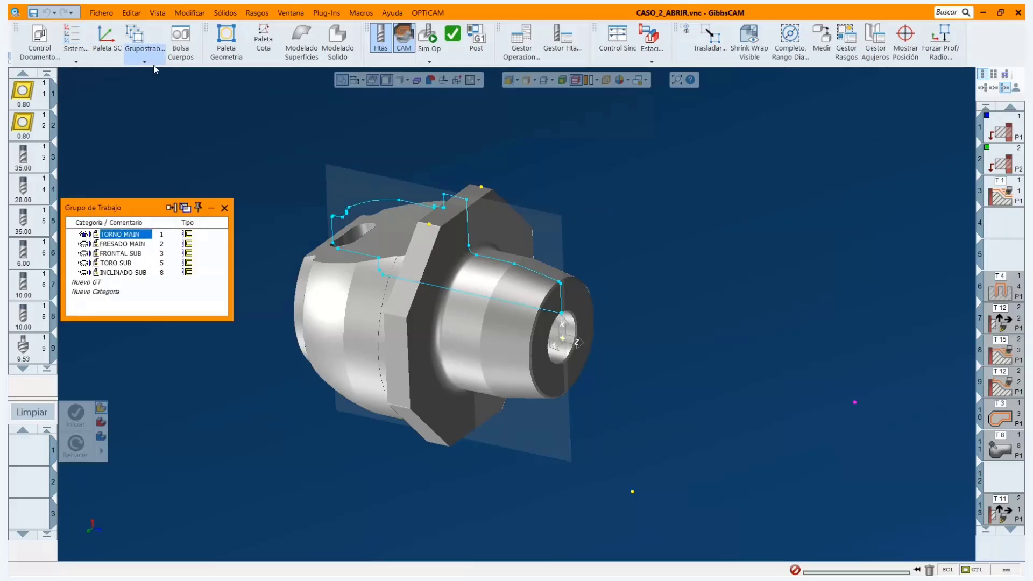
{"action": "left_click", "coordinate": [119, 244]}
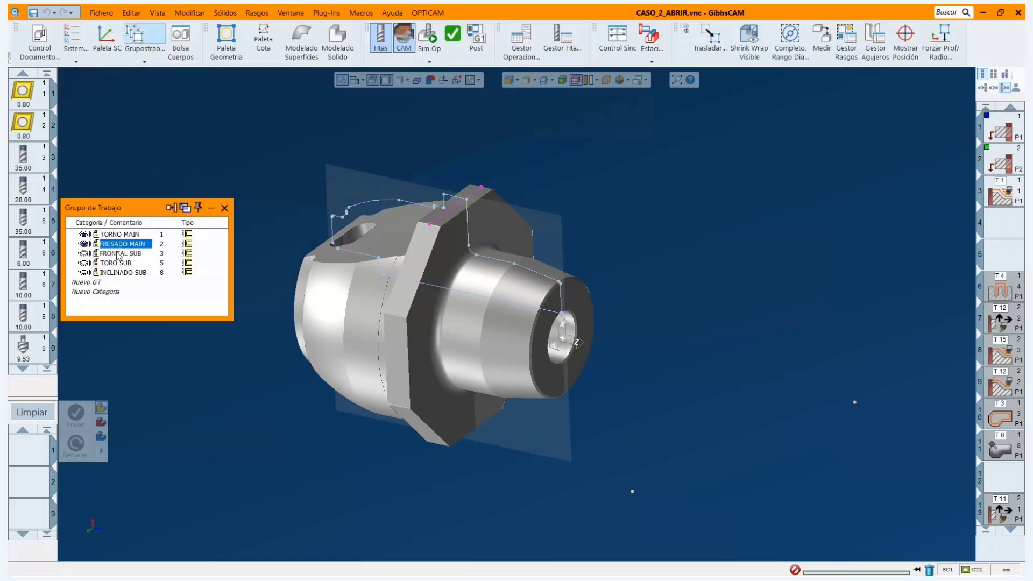
{"action": "left_click", "coordinate": [118, 253]}
{"action": "left_click", "coordinate": [119, 262]}
{"action": "left_click", "coordinate": [118, 273]}
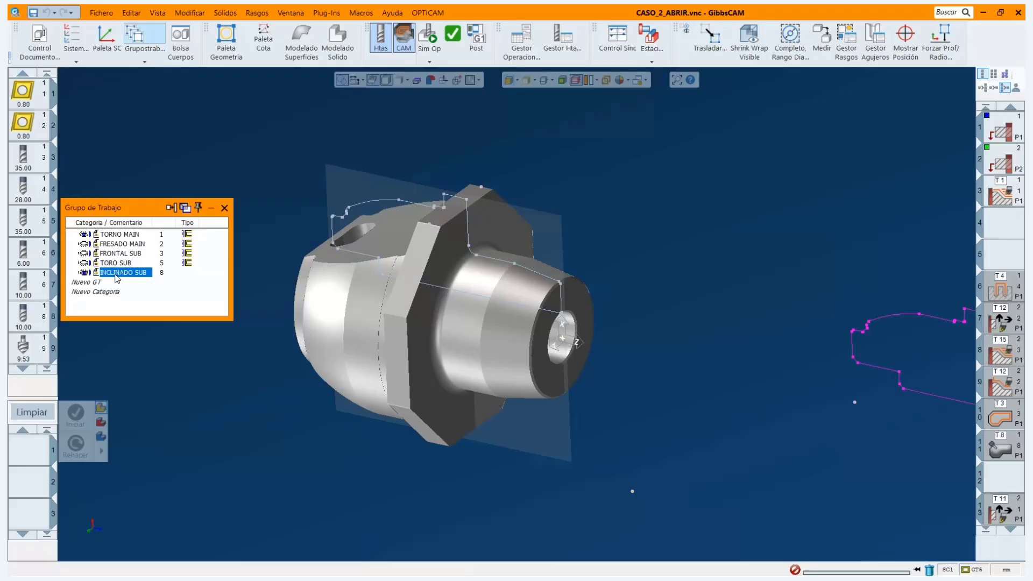
{"action": "left_click", "coordinate": [109, 235]}
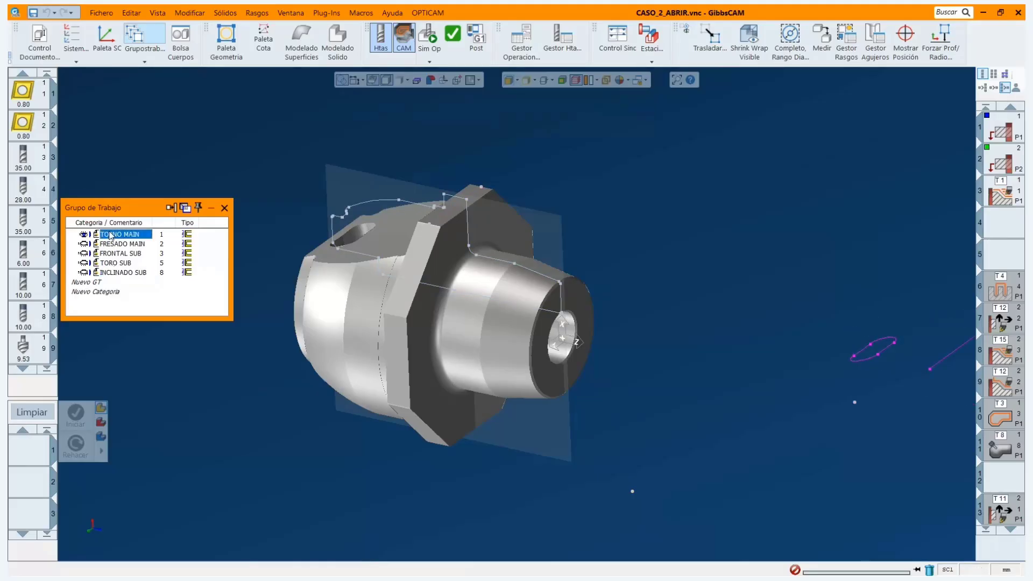
{"action": "left_click", "coordinate": [225, 209]}
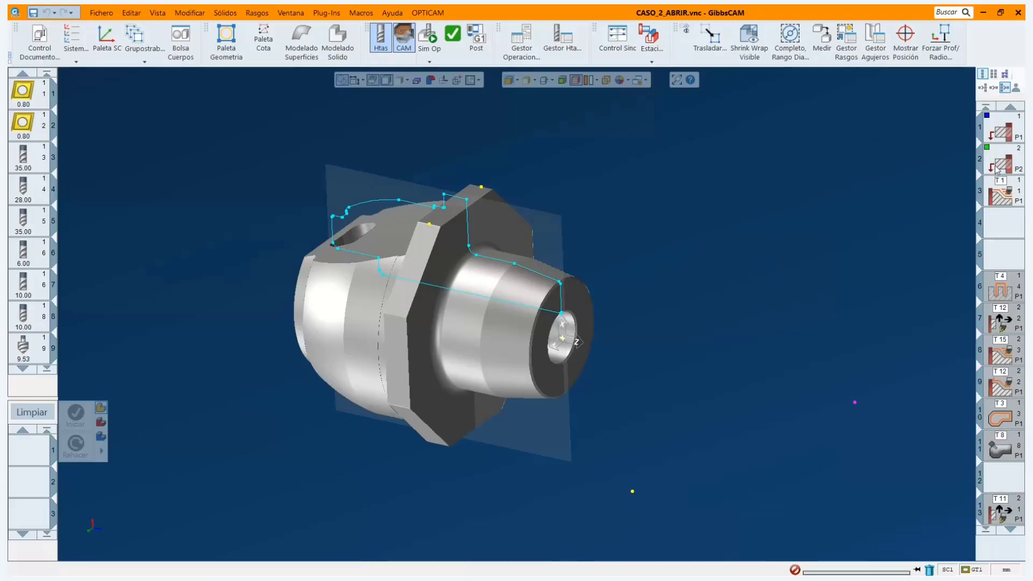
Load the tool 1 facing operation, inspect its roughing parameters and toolholder angle, and regenerate its toolpath.
{"action": "left_click", "coordinate": [996, 203]}
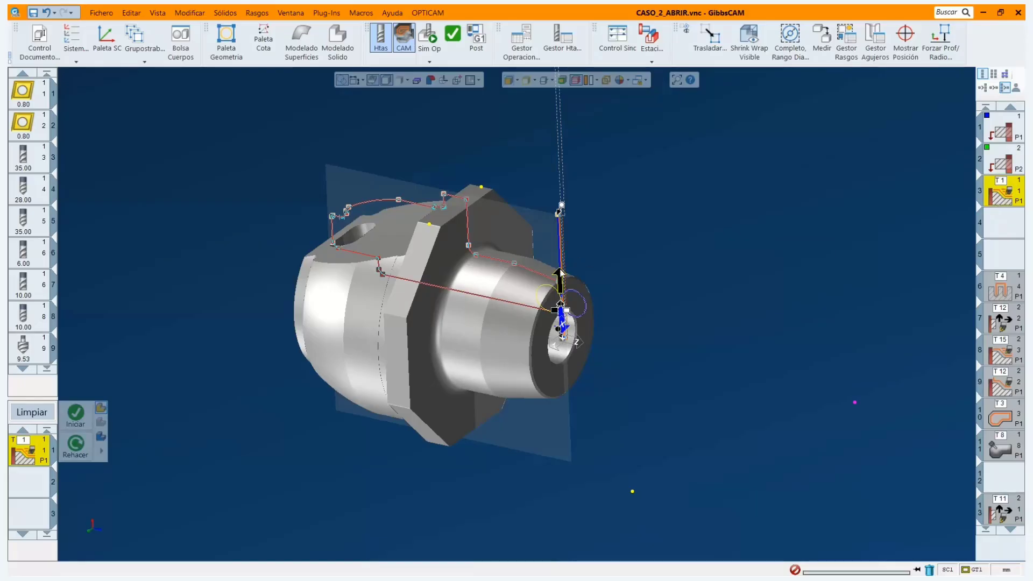
{"action": "scroll", "coordinate": [589, 254], "scroll_direction": "up", "scroll_amount": 1}
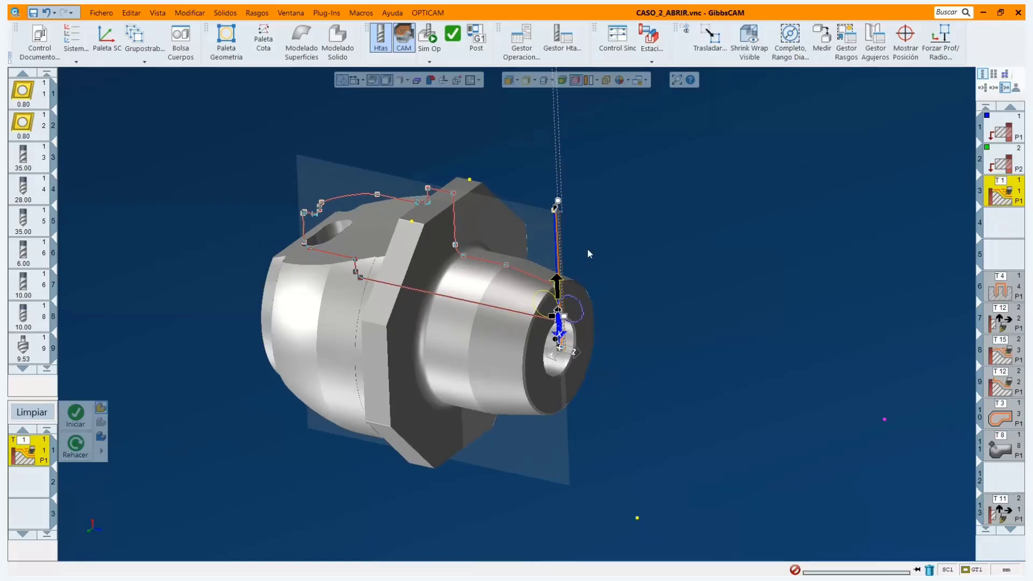
{"action": "double_click", "coordinate": [39, 461]}
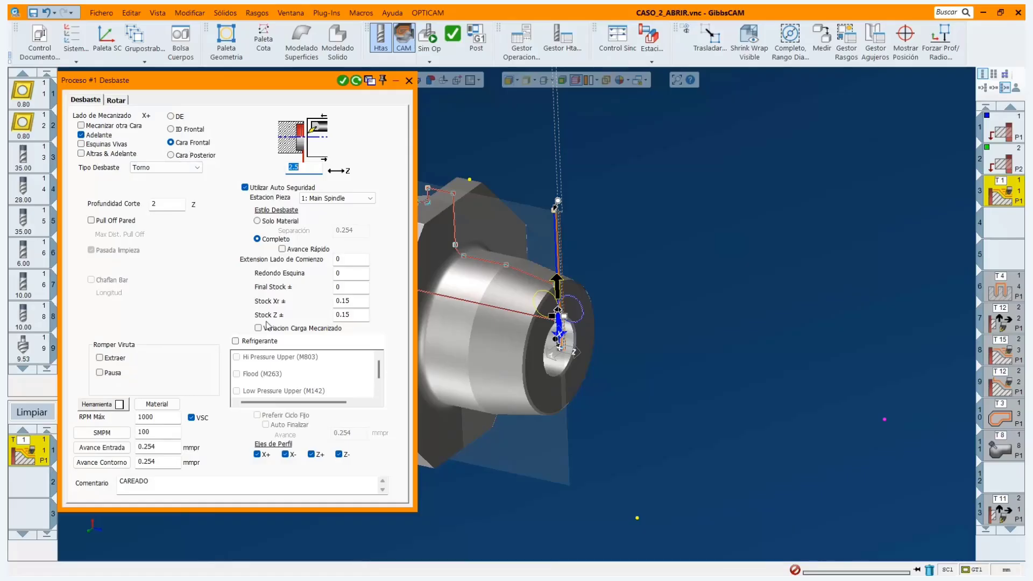
{"action": "left_click", "coordinate": [121, 104]}
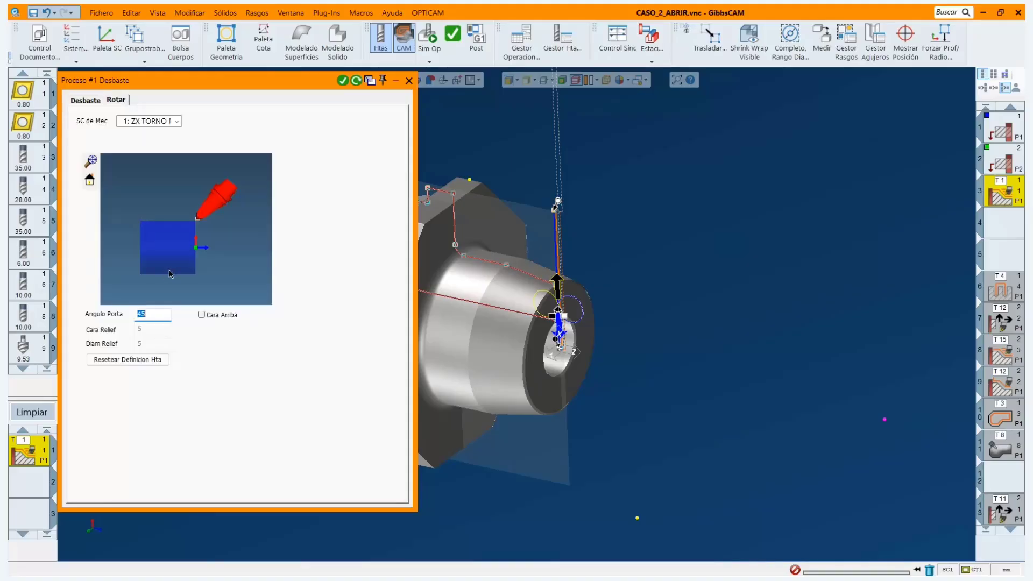
{"action": "left_click", "coordinate": [156, 312]}
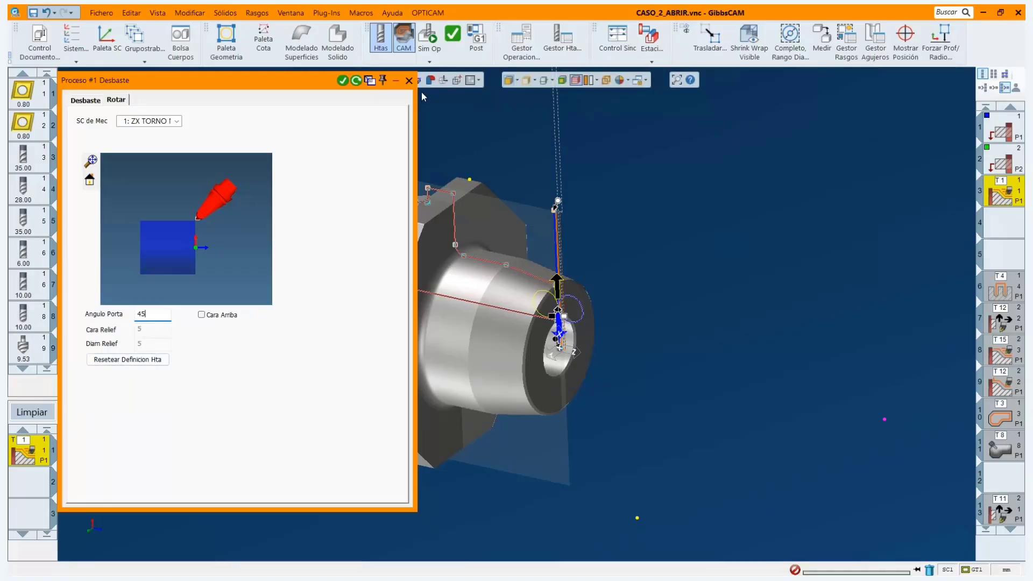
{"action": "left_click", "coordinate": [396, 80]}
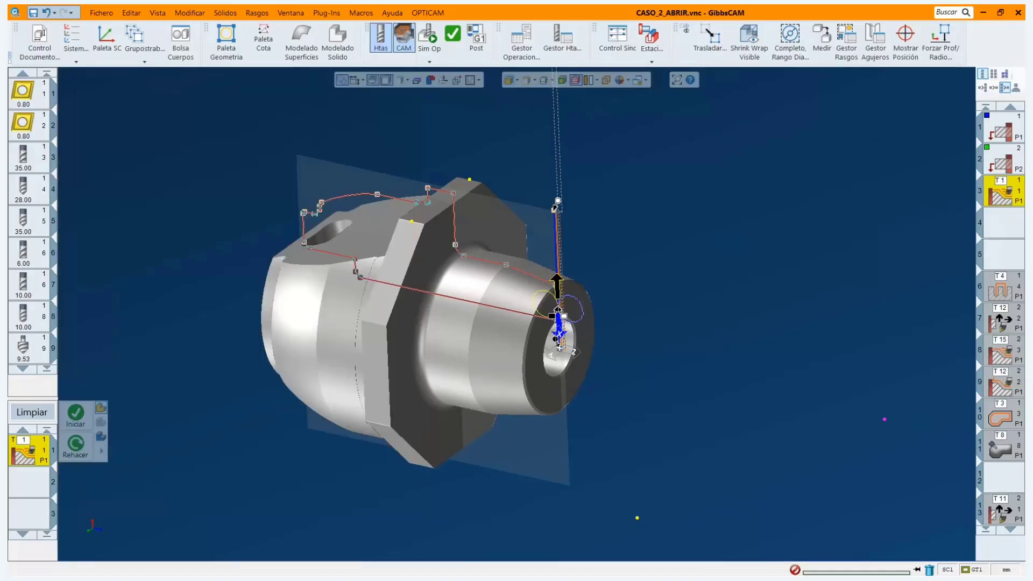
{"action": "left_click", "coordinate": [76, 413]}
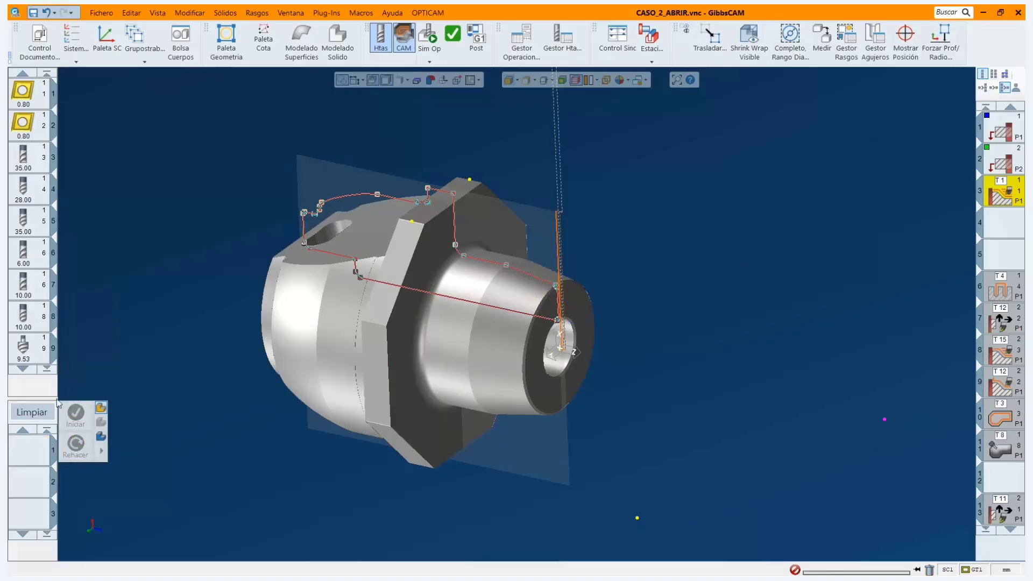
Examine the definition of turning tool 1, orbiting its custom toolholder model, and close the tool dialog.
{"action": "double_click", "coordinate": [31, 108]}
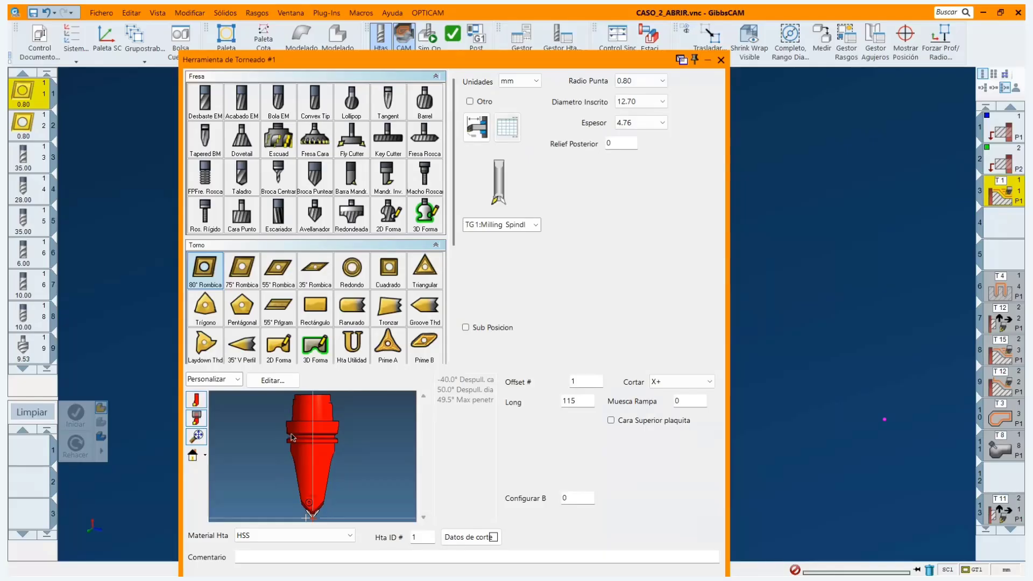
{"action": "left_click_drag", "start_coordinate": [292, 437], "coordinate": [394, 498]}
{"action": "middle_click_drag", "start_coordinate": [394, 497], "coordinate": [240, 473]}
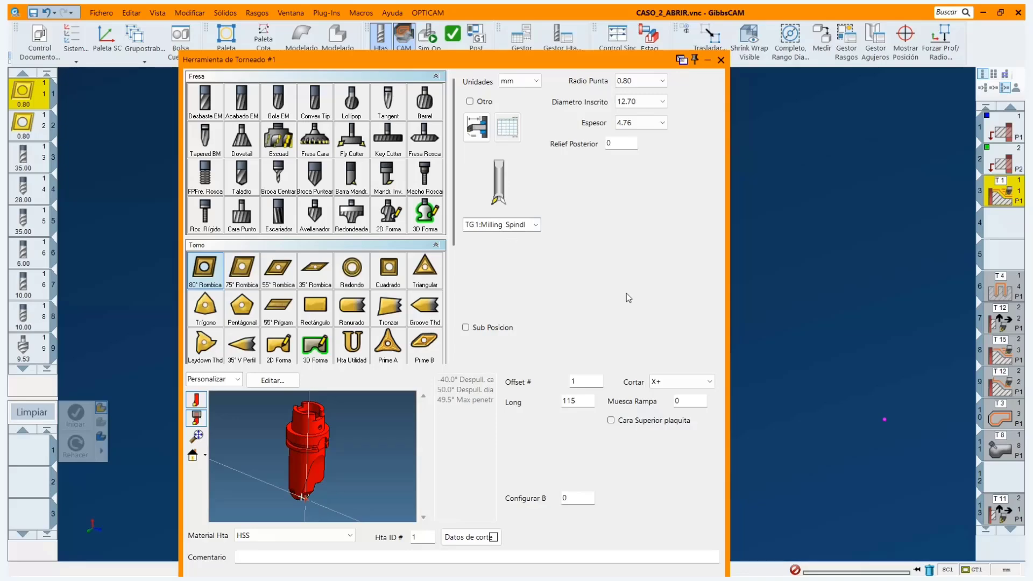
{"action": "left_click", "coordinate": [721, 59]}
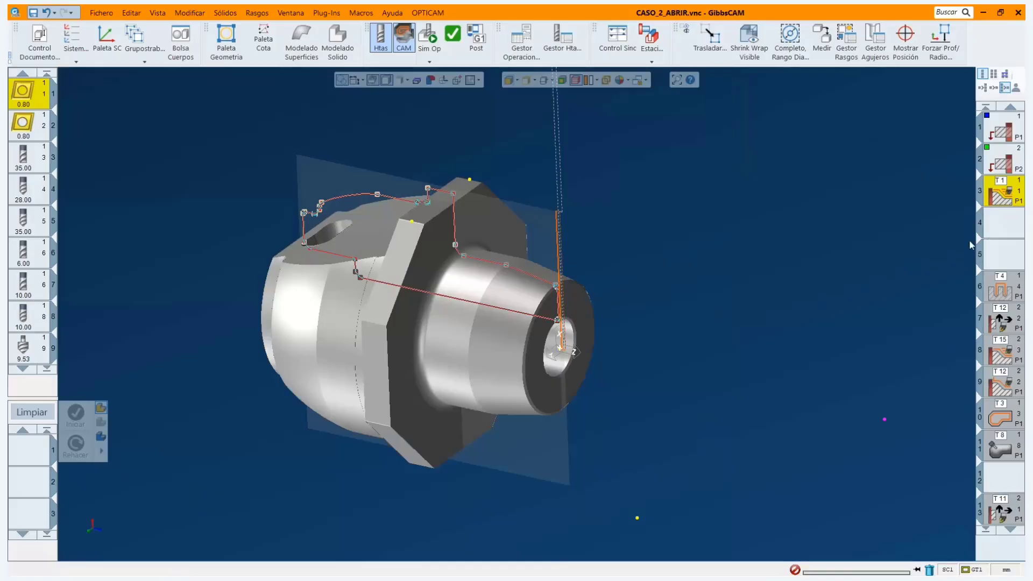
Start a Desbaste process with tool 1 in the empty operation 4 slot, clearing the previous facing selection from the profile.
{"action": "left_click", "coordinate": [991, 233]}
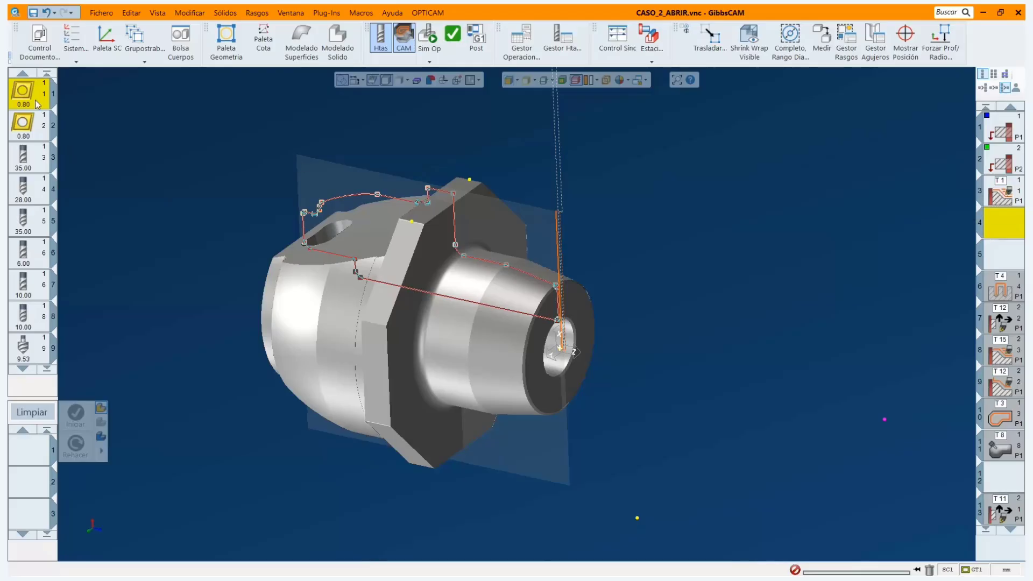
{"action": "left_click_drag", "start_coordinate": [37, 103], "coordinate": [46, 446]}
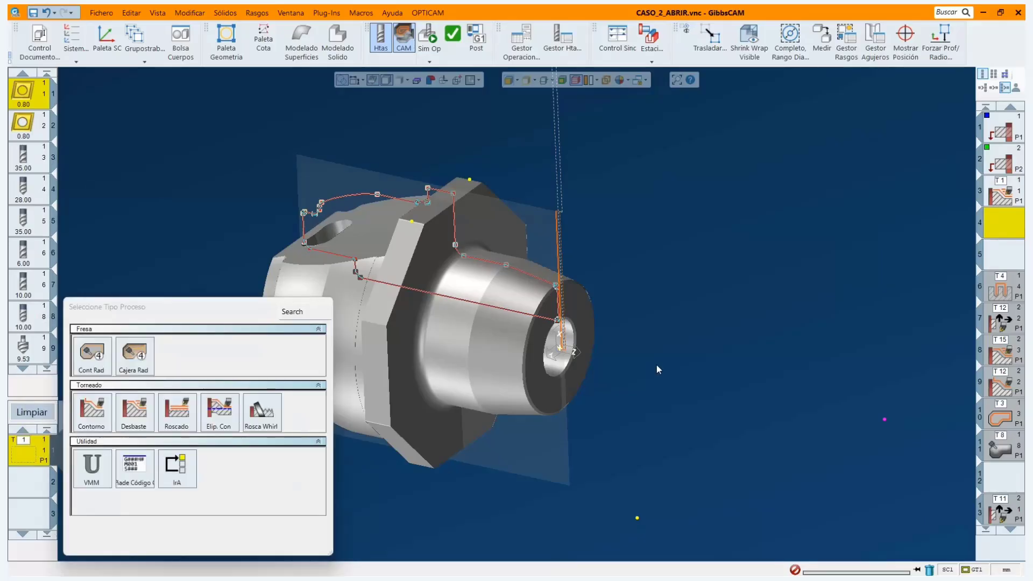
{"action": "left_click", "coordinate": [140, 415]}
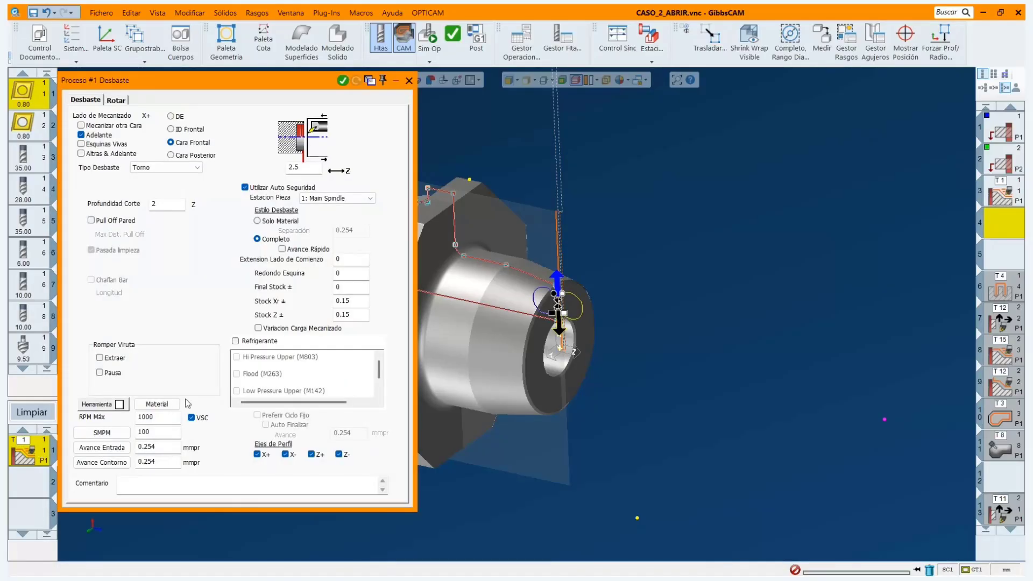
{"action": "left_click", "coordinate": [689, 342]}
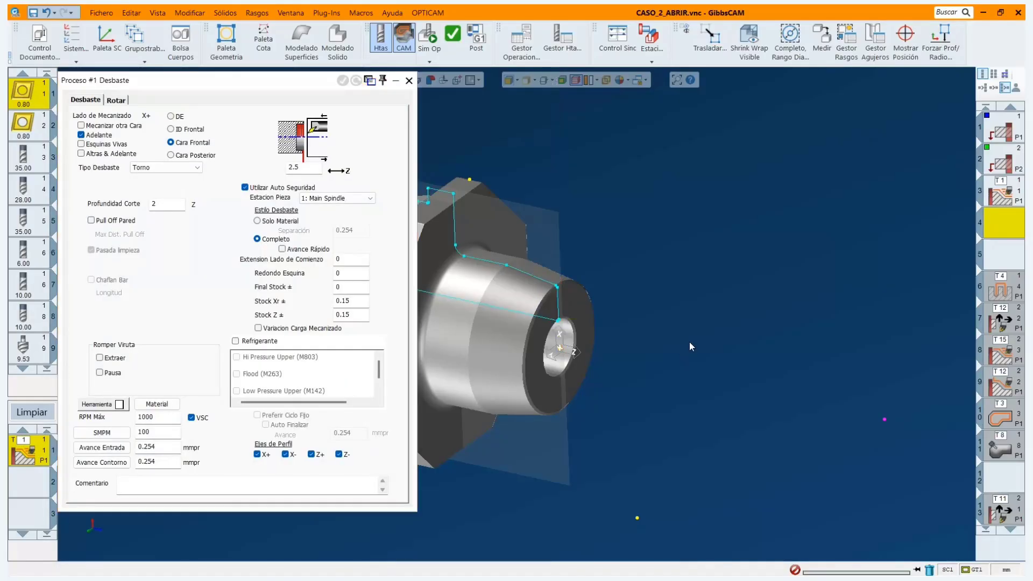
{"action": "key", "text": "ctrl+h"}
{"action": "scroll", "coordinate": [689, 342], "scroll_direction": "down", "scroll_amount": 2}
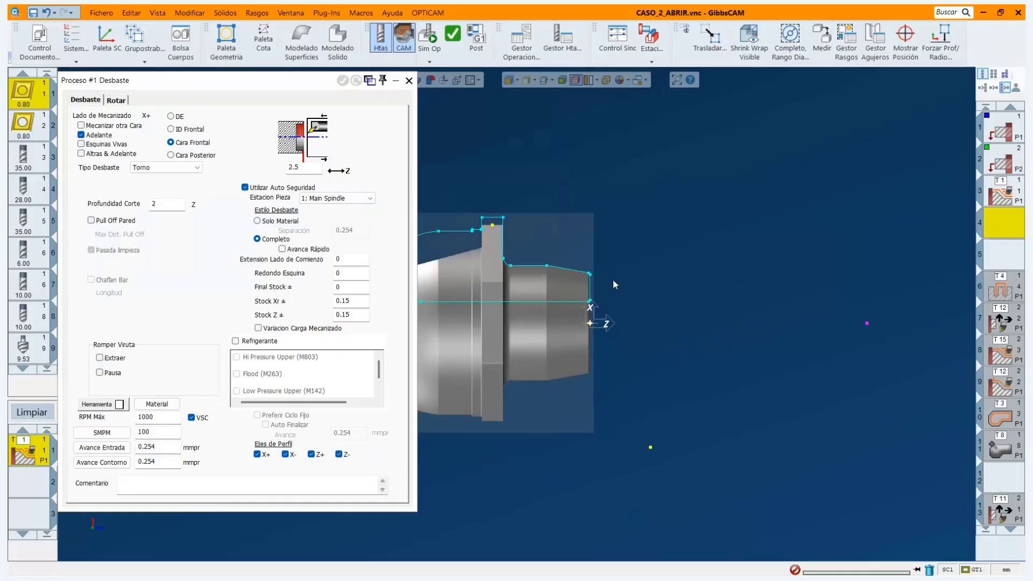
{"action": "scroll", "coordinate": [433, 258], "scroll_direction": "up", "scroll_amount": 5}
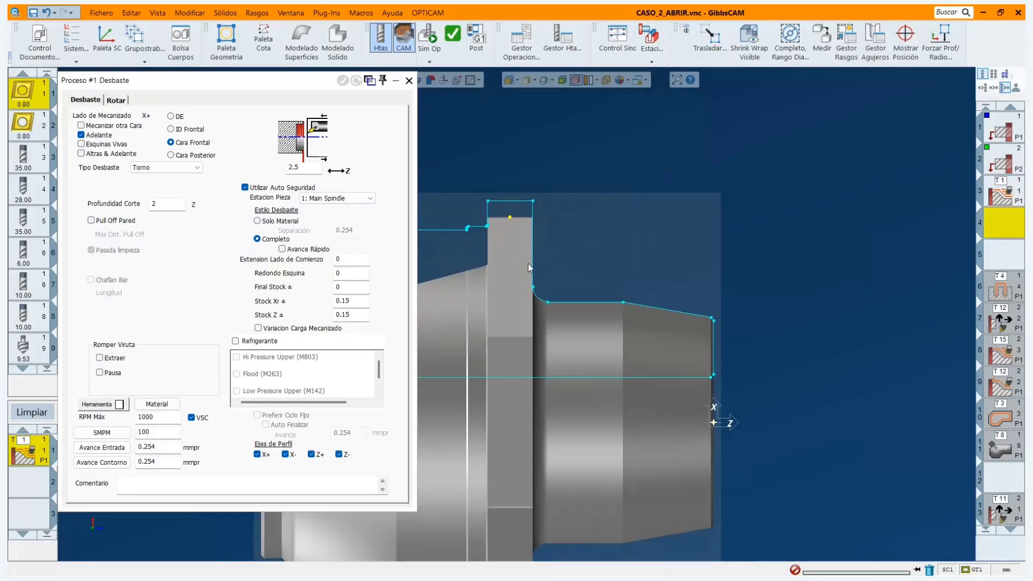
{"action": "scroll", "coordinate": [531, 267], "scroll_direction": "up", "scroll_amount": 2}
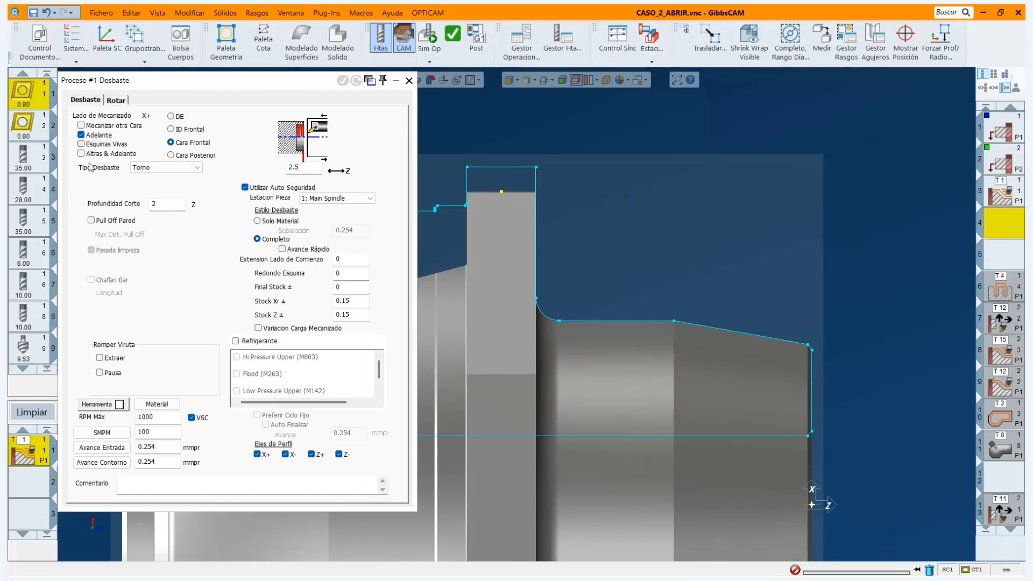
Set the roughing to outside diameter (DE) with a contour feed of 0.35 mmpr and a maximum of 2000 RPM.
{"action": "left_click", "coordinate": [171, 116]}
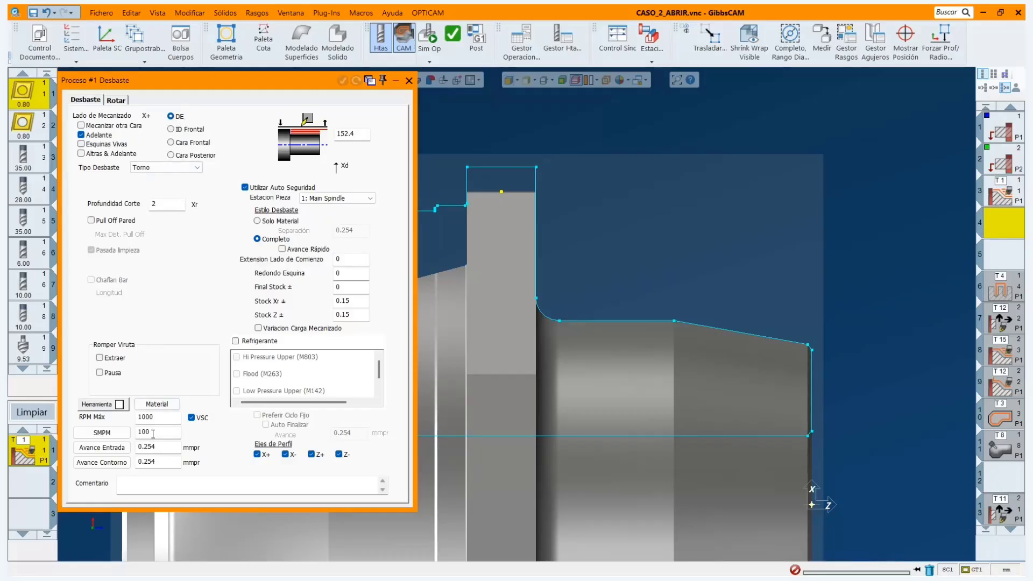
{"action": "double_click", "coordinate": [168, 464]}
{"action": "type", "text": ".35"}
{"action": "left_click", "coordinate": [172, 446]}
{"action": "double_click", "coordinate": [169, 421]}
{"action": "type", "text": "200"}
Select the front chamfer as the start of the cut and the flange's outer line as its end.
{"action": "scroll", "coordinate": [806, 345], "scroll_direction": "up", "scroll_amount": 4}
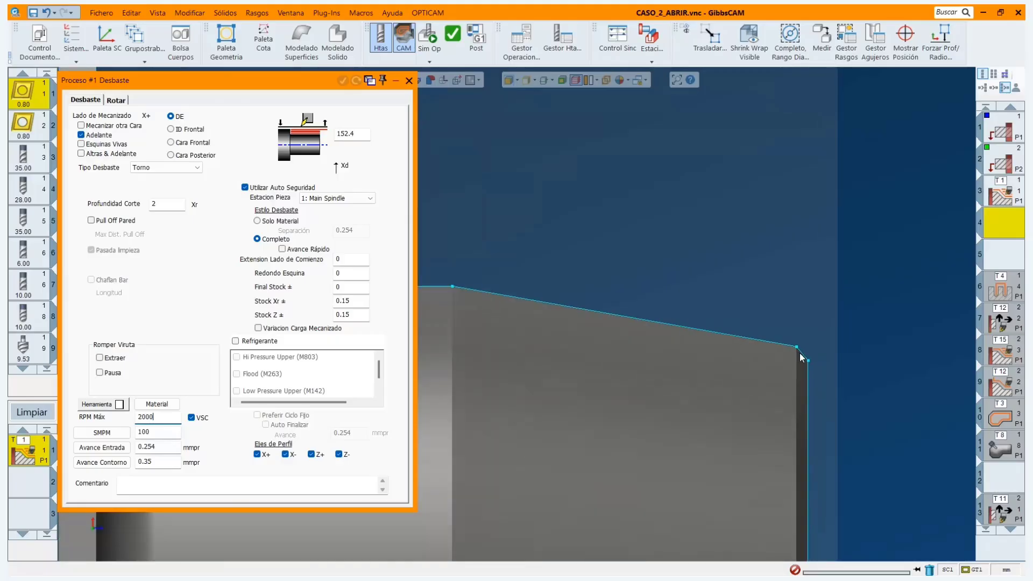
{"action": "left_click", "coordinate": [806, 356]}
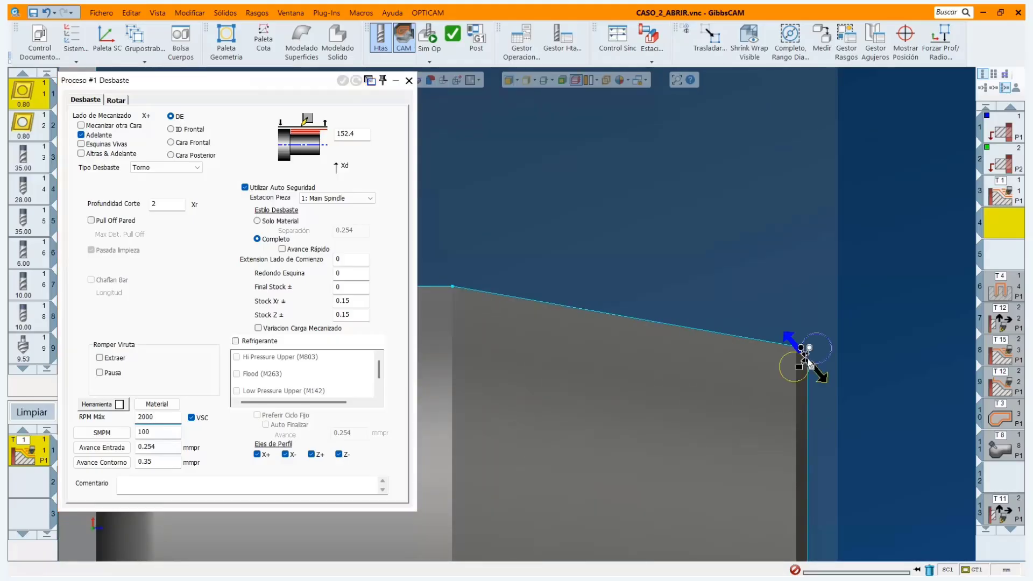
{"action": "scroll", "coordinate": [807, 355], "scroll_direction": "down", "scroll_amount": 4}
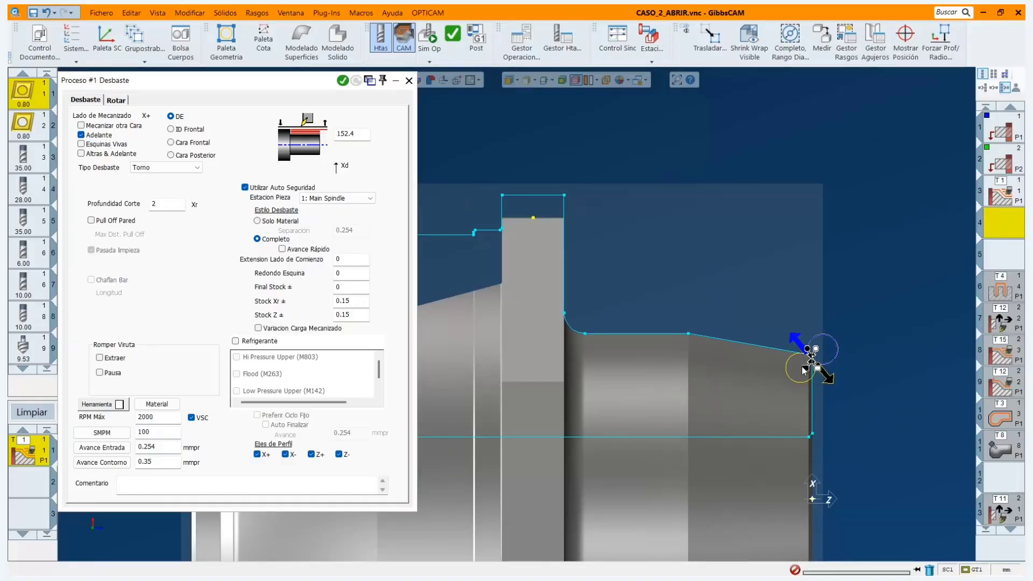
{"action": "left_click", "coordinate": [512, 207]}
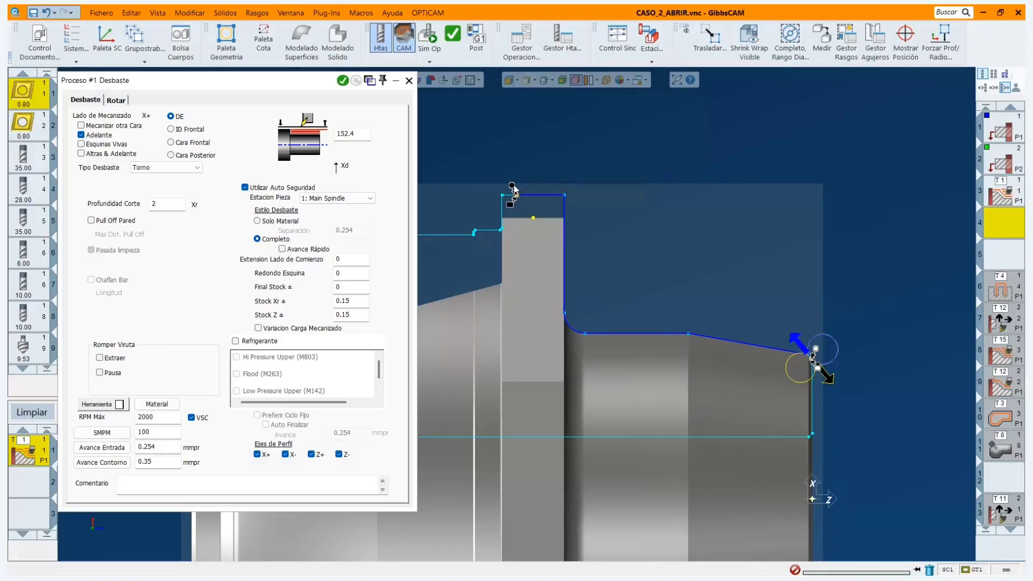
Set the relative start point to 1 and the relative end point to 35, and generate the roughing toolpath.
{"action": "right_click", "coordinate": [513, 188]}
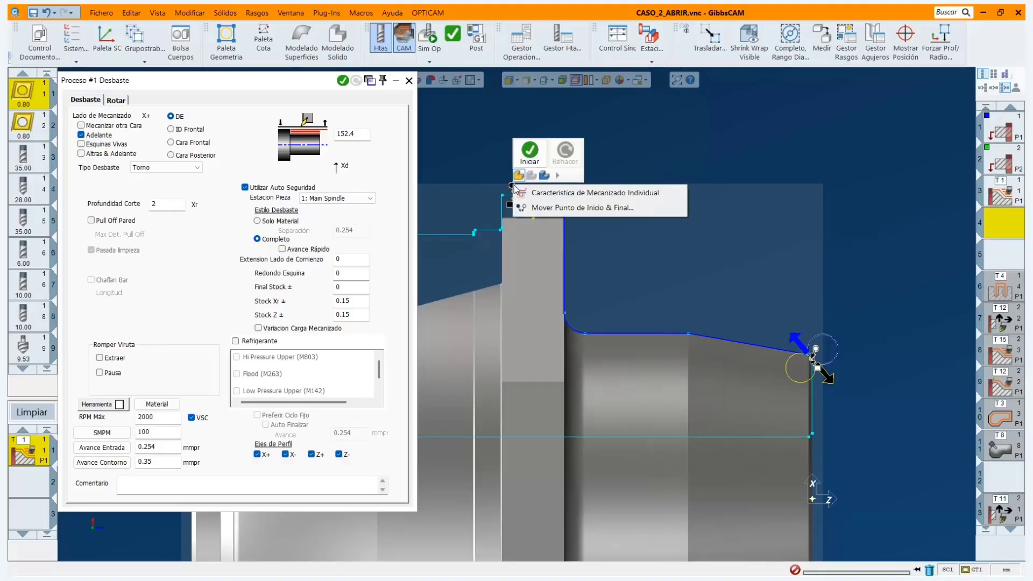
{"action": "left_click", "coordinate": [554, 209]}
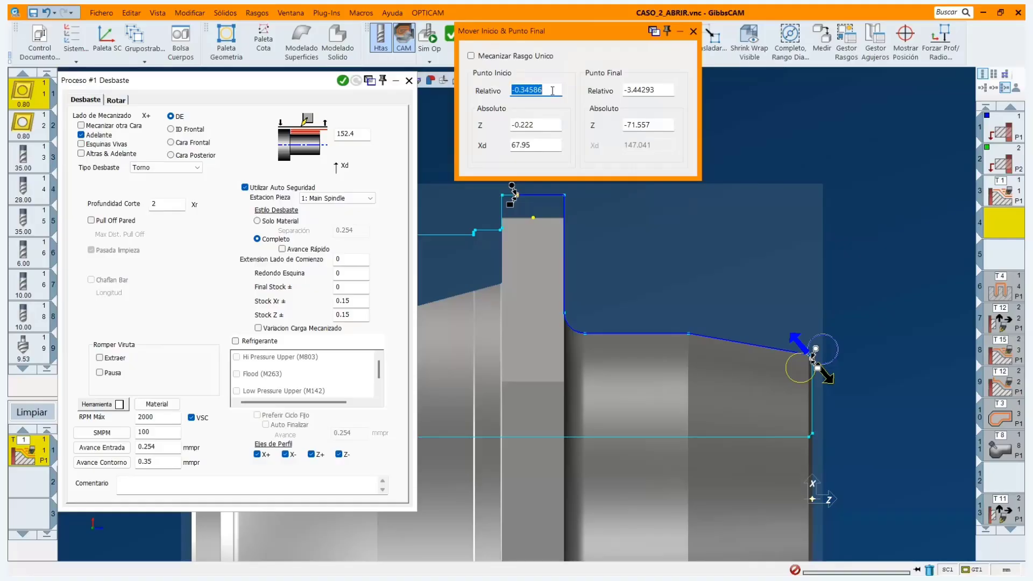
{"action": "type", "text": "1"}
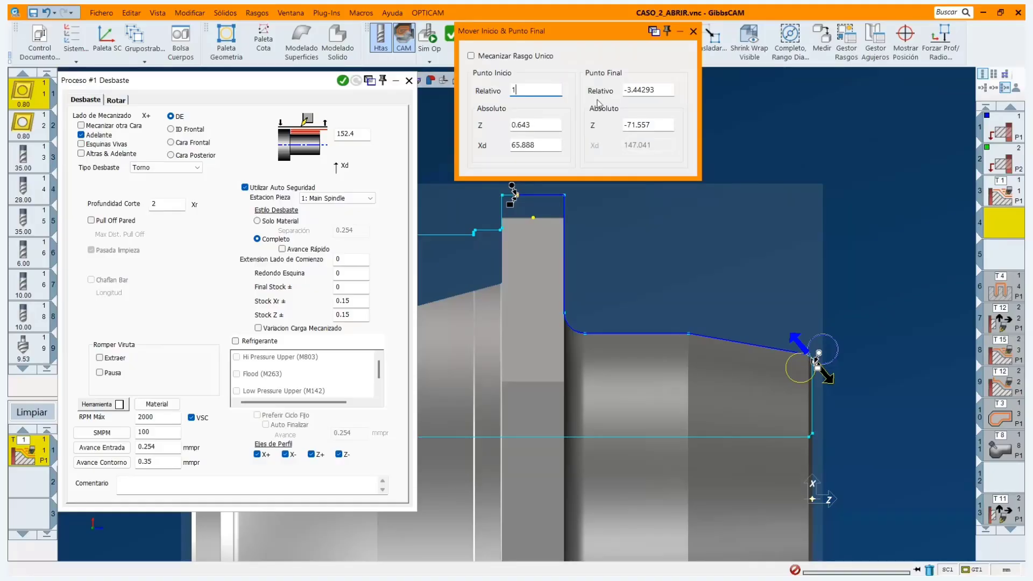
{"action": "left_click", "coordinate": [656, 90]}
{"action": "type", "text": "35"}
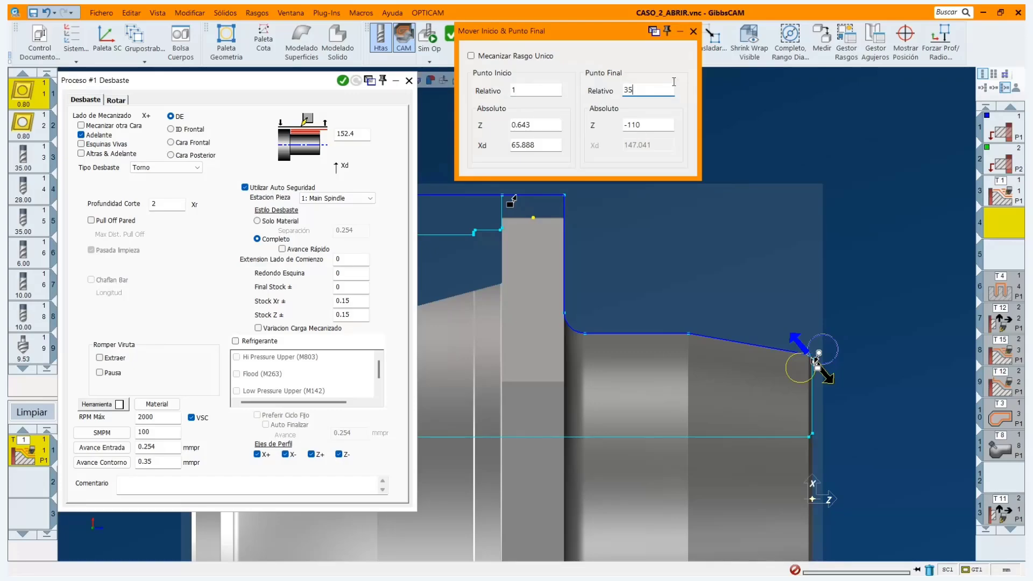
{"action": "left_click", "coordinate": [693, 31]}
{"action": "scroll", "coordinate": [645, 237], "scroll_direction": "down", "scroll_amount": 3}
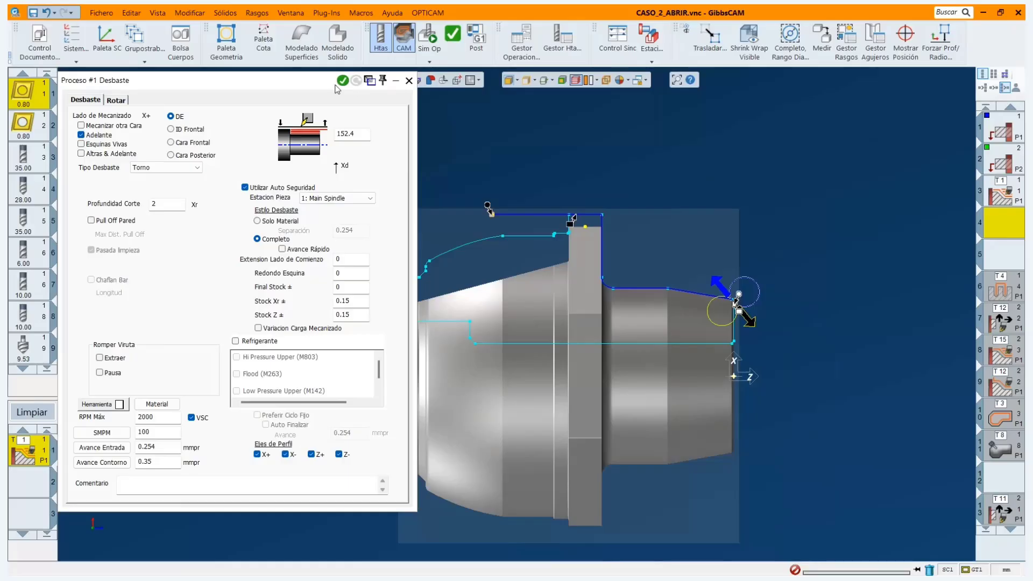
{"action": "left_click", "coordinate": [357, 81]}
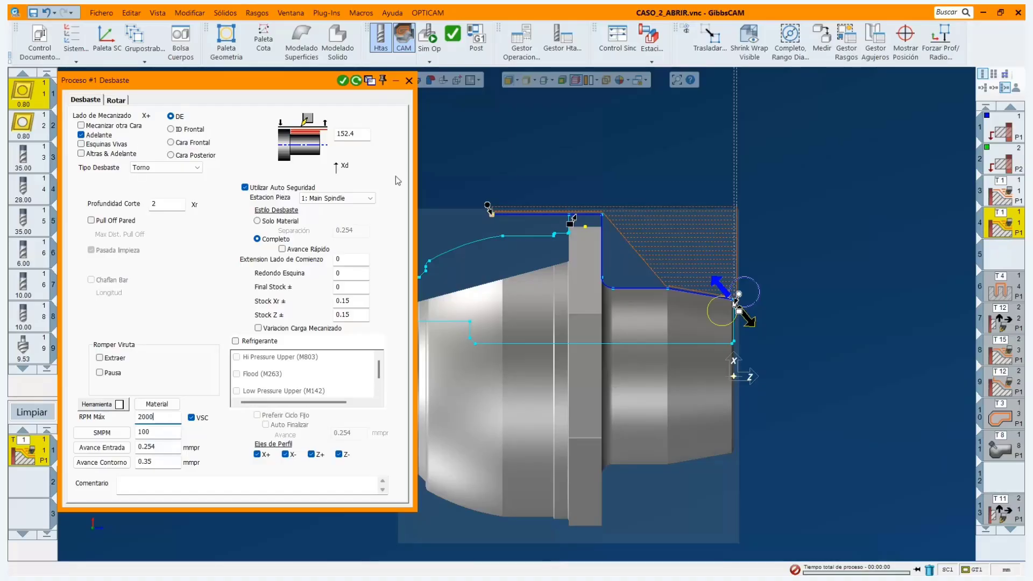
Set the toolholder angle to 45 degrees, regenerate the roughing toolpath, and close and clear the process.
{"action": "left_click", "coordinate": [115, 101]}
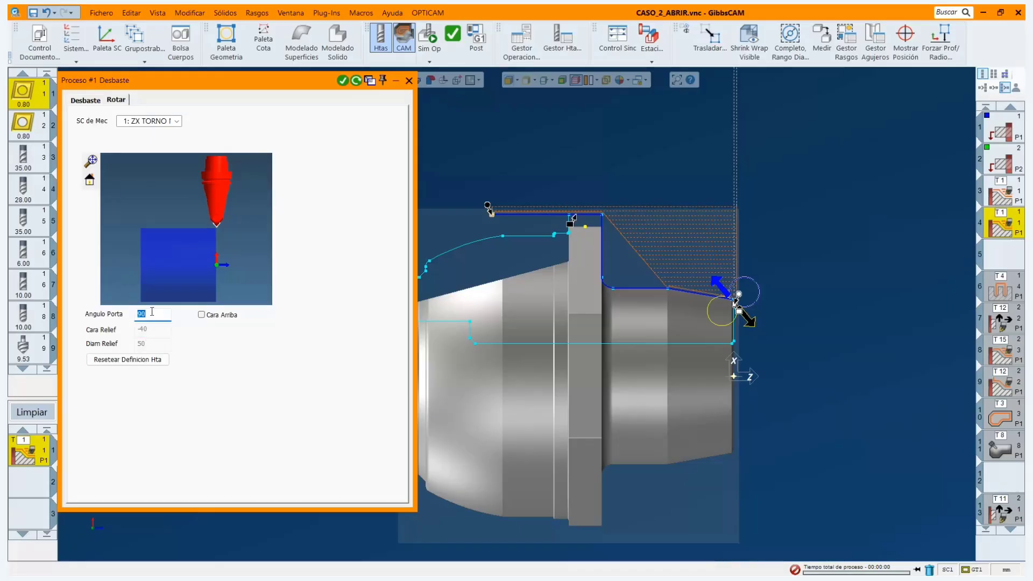
{"action": "type", "text": "45"}
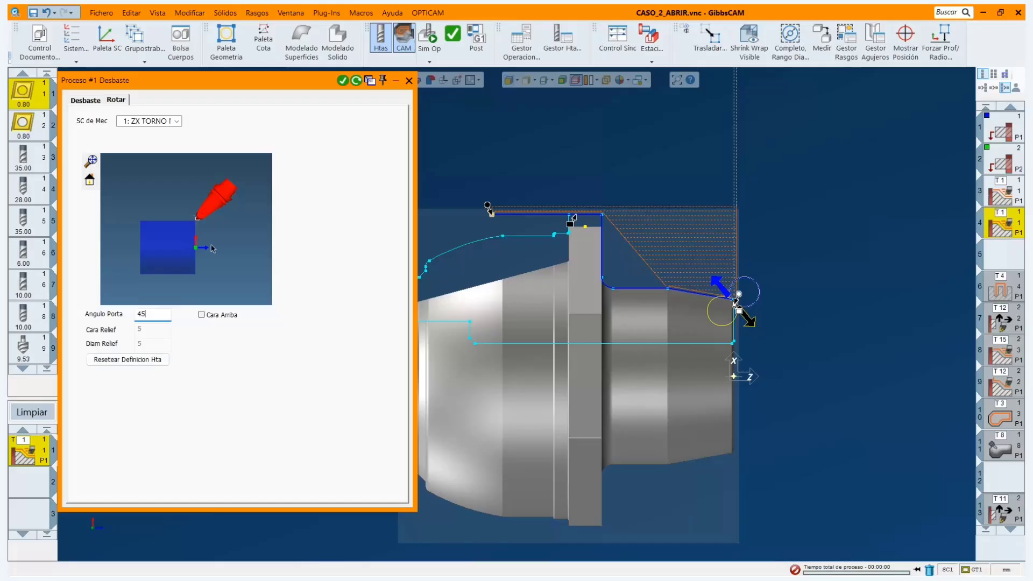
{"action": "left_click", "coordinate": [356, 81]}
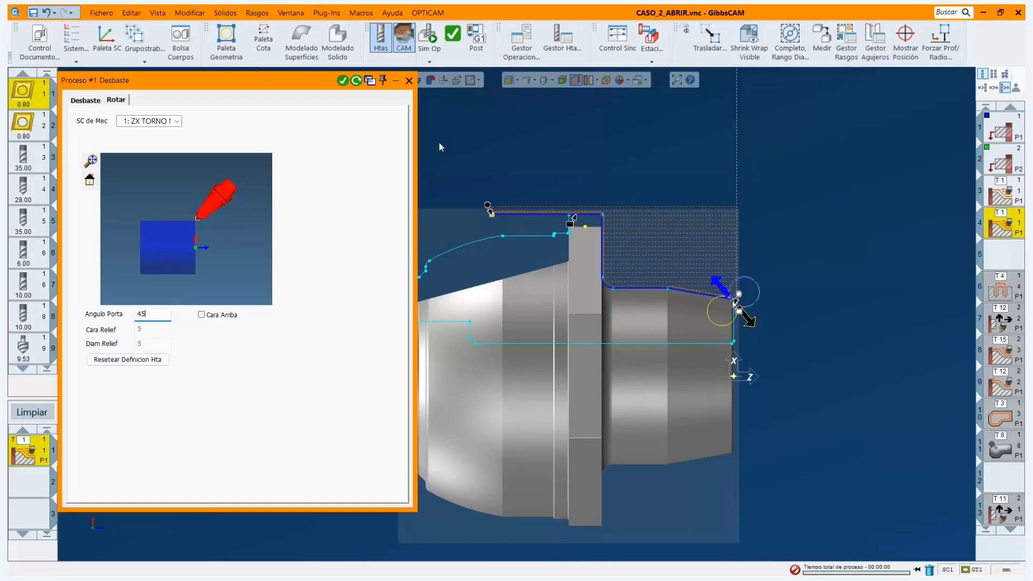
{"action": "left_click", "coordinate": [412, 81]}
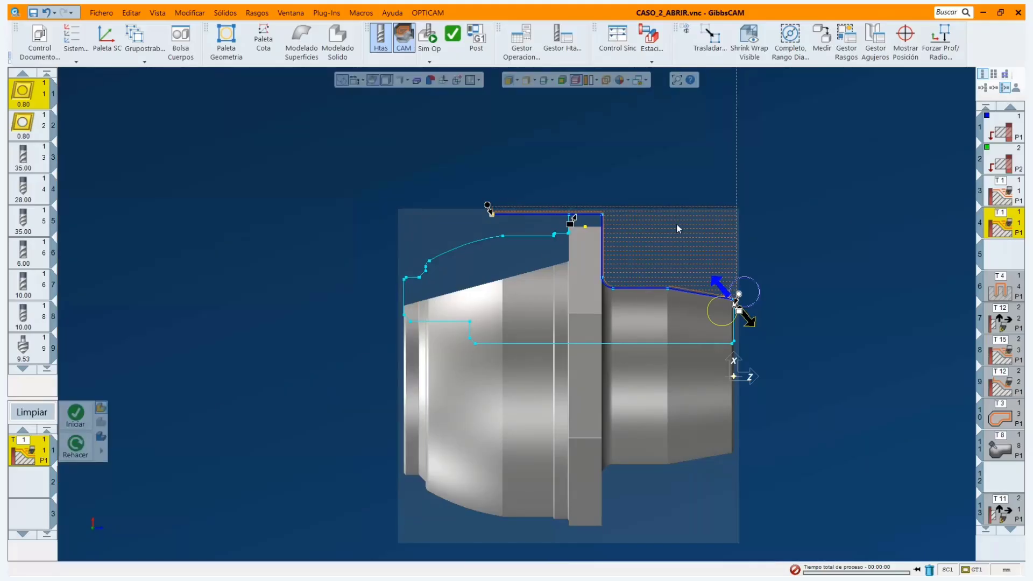
{"action": "middle_click_drag", "start_coordinate": [676, 224], "coordinate": [556, 361]}
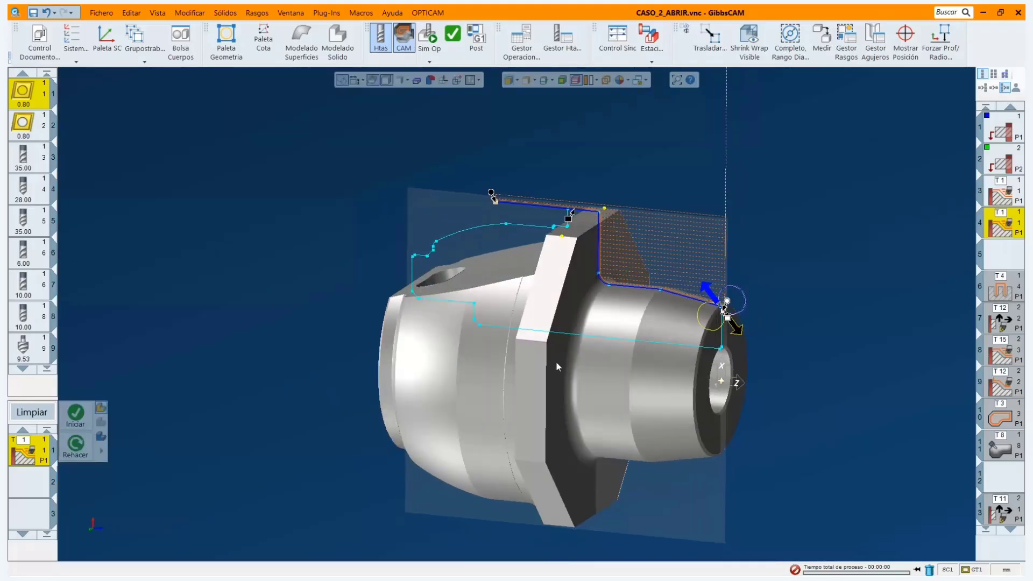
{"action": "left_click", "coordinate": [30, 413]}
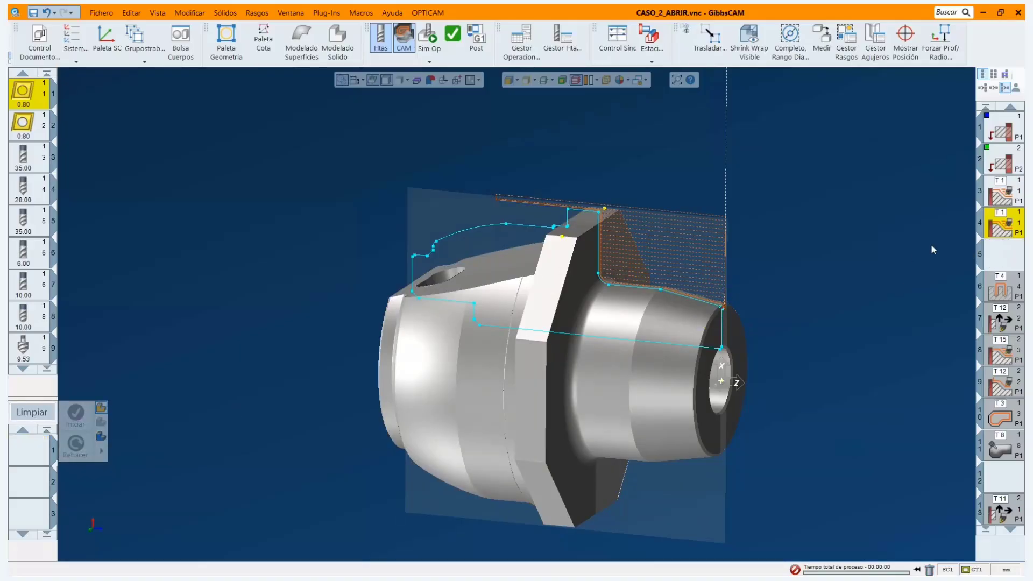
Calculate the machining time of operations 1 to 4 in the operation manager and close it.
{"action": "left_click", "coordinate": [997, 128]}
{"action": "left_click", "coordinate": [1000, 225], "text": "shift"}
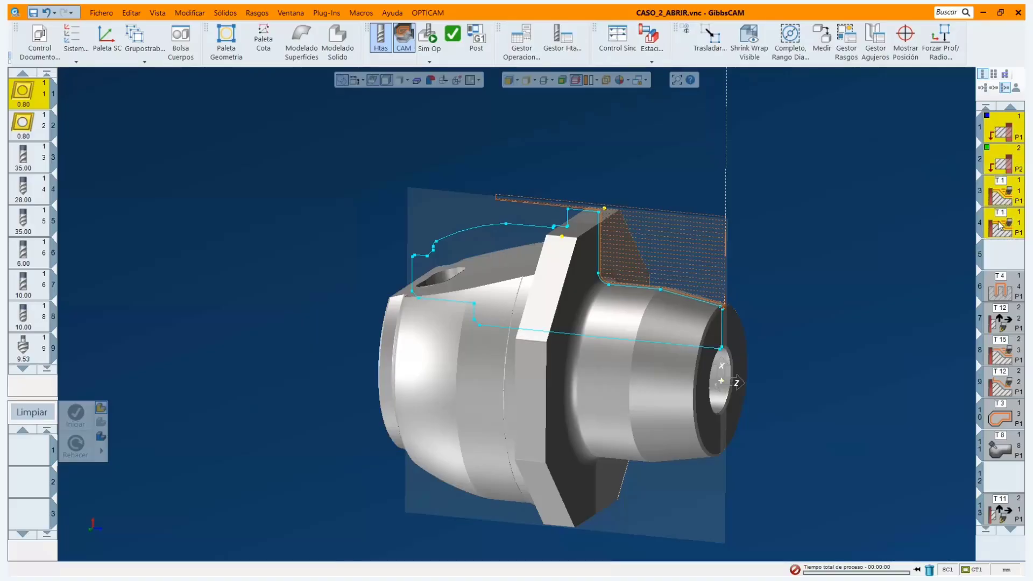
{"action": "right_click", "coordinate": [997, 226]}
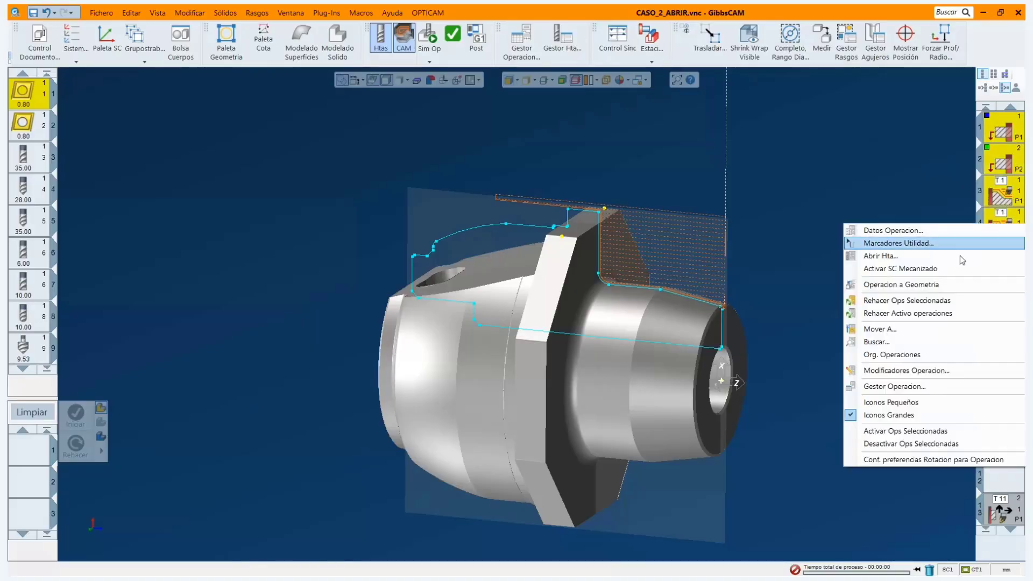
{"action": "left_click", "coordinate": [902, 388]}
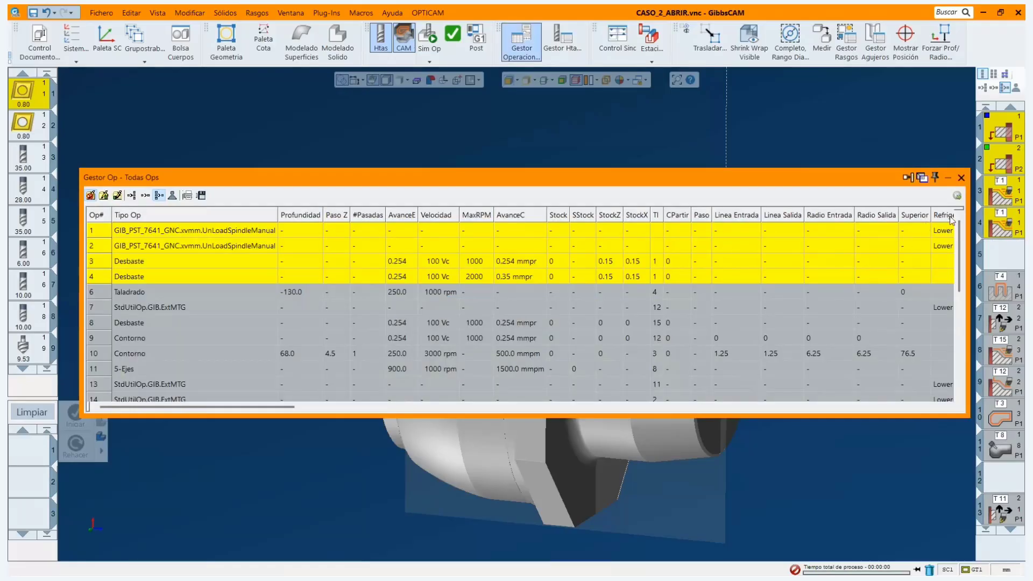
{"action": "left_click", "coordinate": [956, 195]}
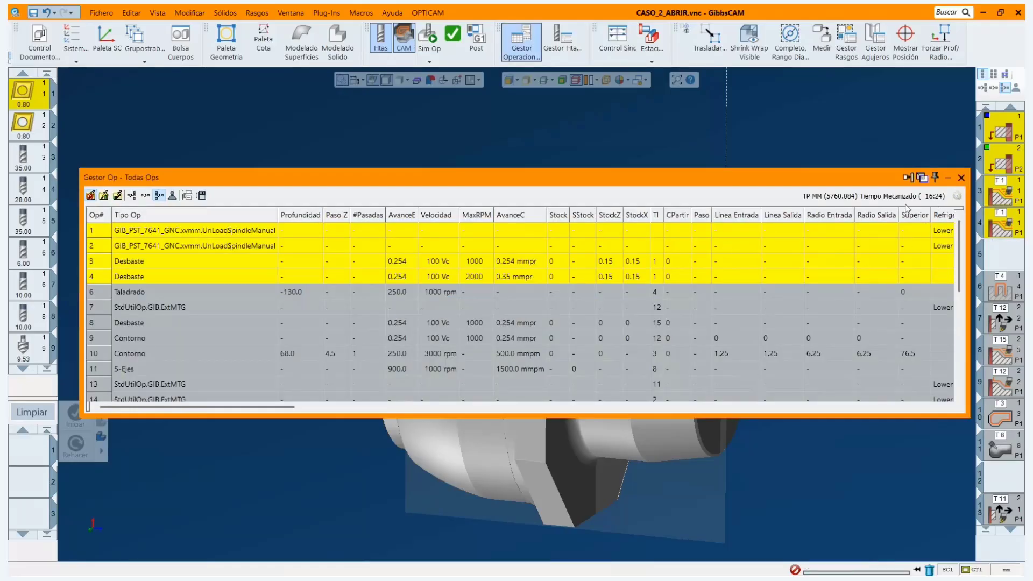
{"action": "left_click", "coordinate": [961, 177]}
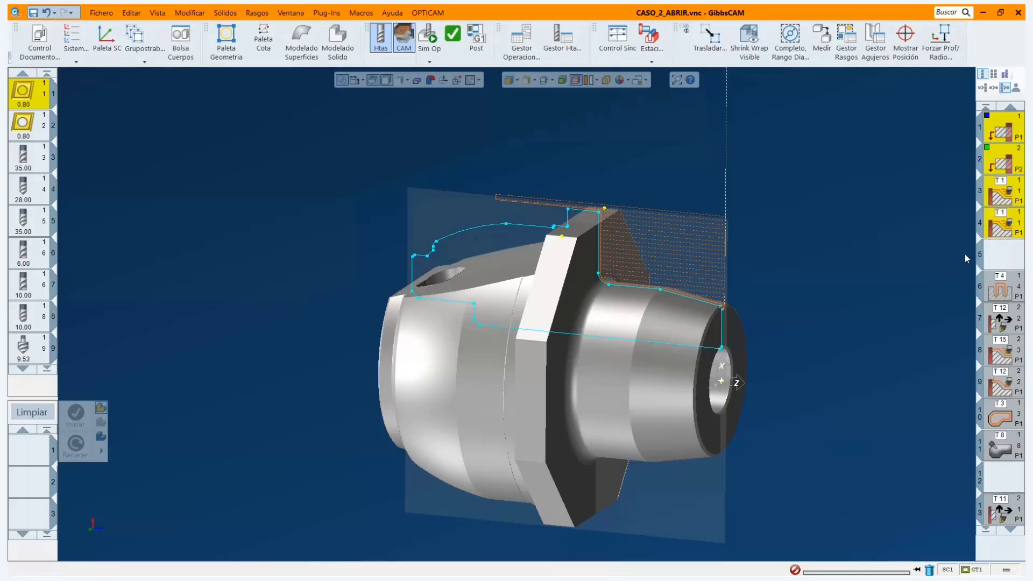
Choose the empty operation 5 slot, open turning tool 11's offset configuration, and examine all tools mounted on the lower turret.
{"action": "left_click", "coordinate": [996, 261]}
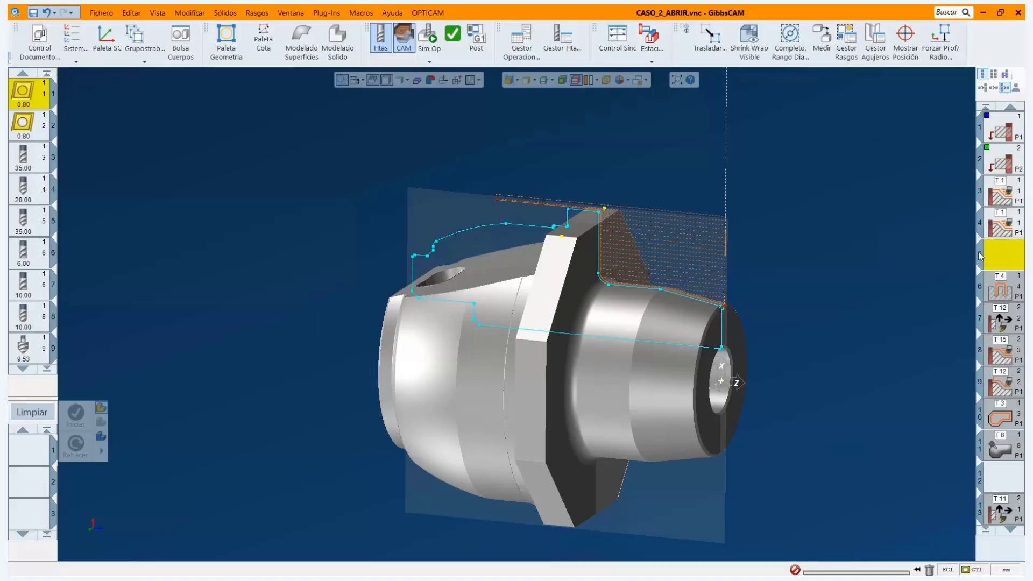
{"action": "scroll", "coordinate": [35, 244], "scroll_direction": "down", "scroll_amount": 3}
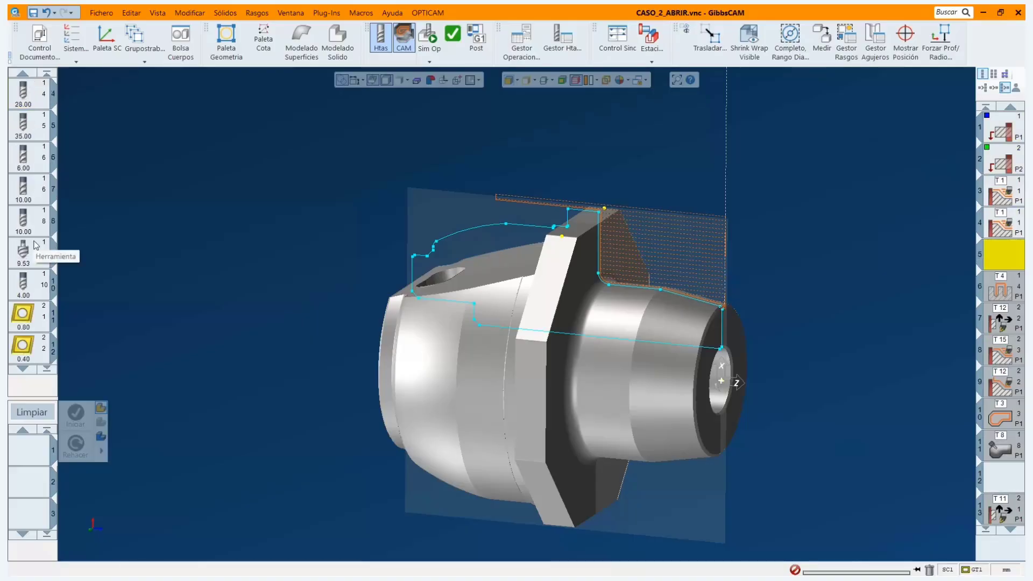
{"action": "scroll", "coordinate": [36, 245], "scroll_direction": "down", "scroll_amount": 2}
{"action": "double_click", "coordinate": [33, 262]}
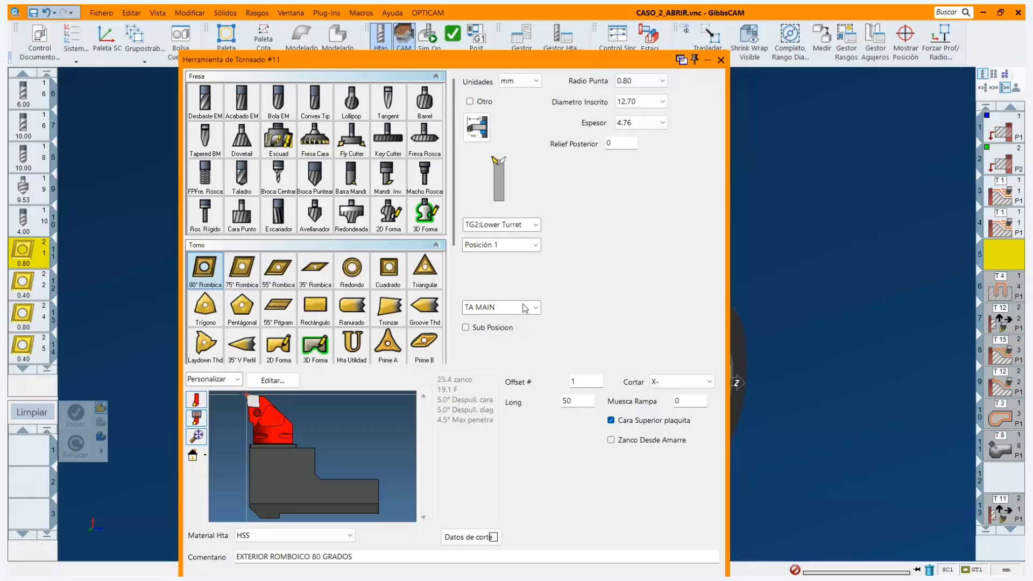
{"action": "left_click", "coordinate": [477, 127]}
{"action": "left_click", "coordinate": [708, 135]}
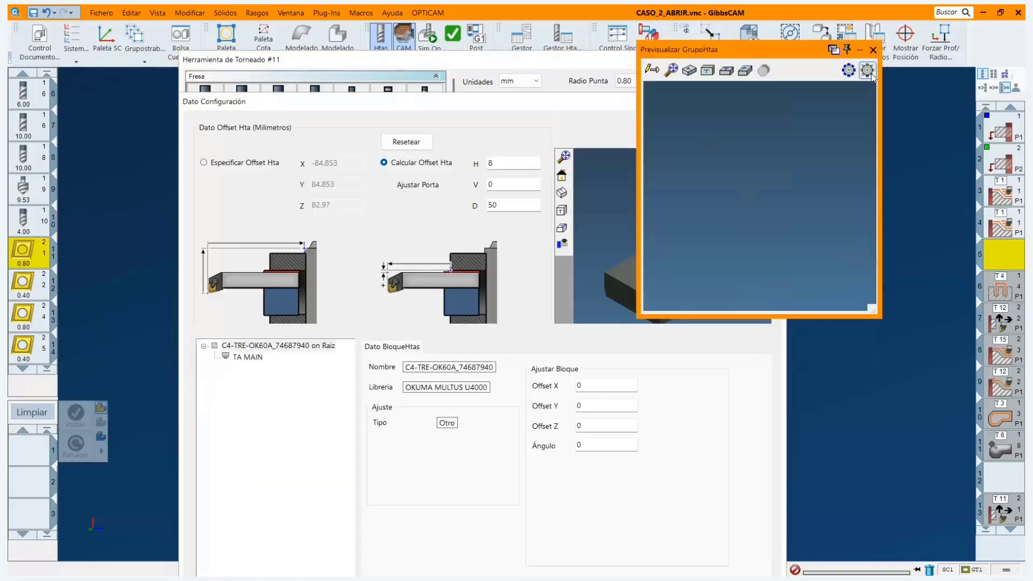
{"action": "left_click", "coordinate": [681, 75]}
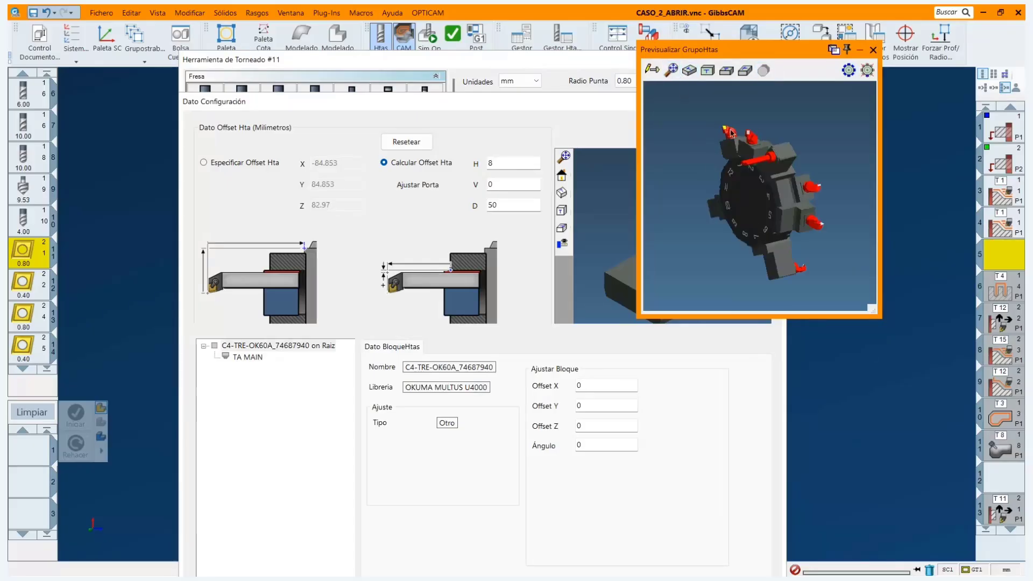
{"action": "middle_click_drag", "start_coordinate": [730, 130], "coordinate": [784, 199]}
{"action": "scroll", "coordinate": [778, 168], "scroll_direction": "up", "scroll_amount": 3}
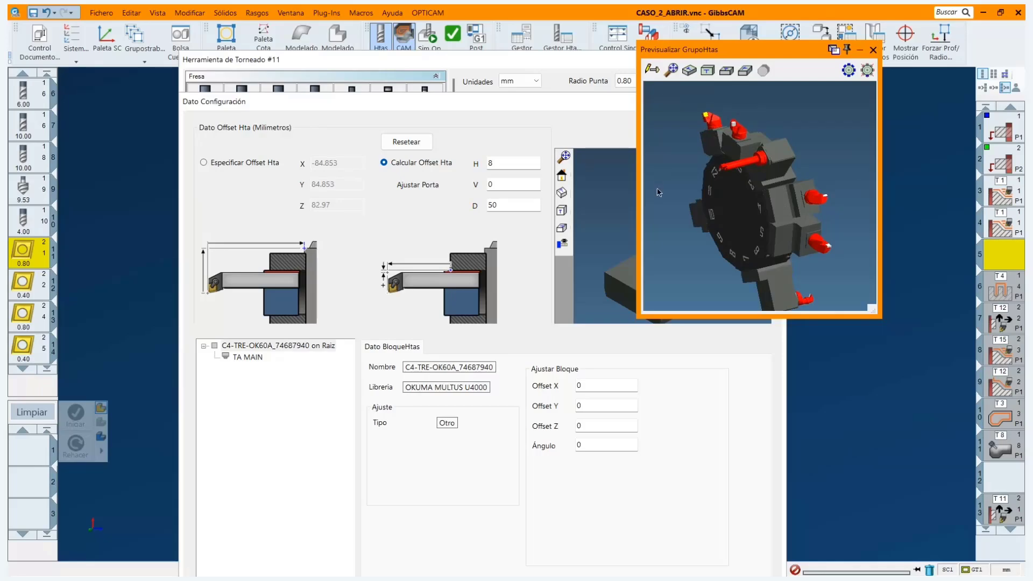
View the lower turret tools from another angle and close the preview, offset configuration and turning tool 11 windows.
{"action": "left_click_drag", "start_coordinate": [746, 188], "coordinate": [801, 173]}
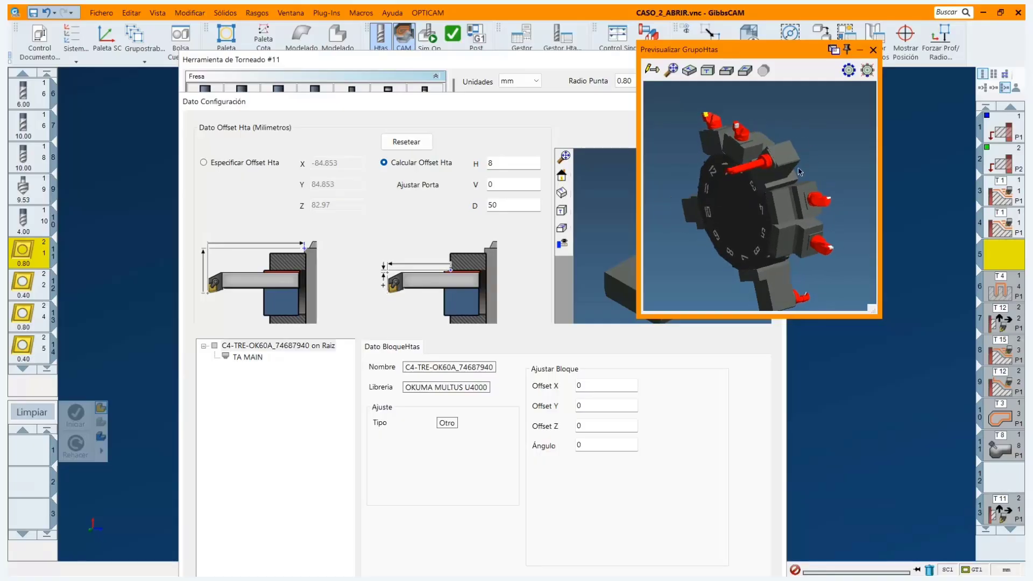
{"action": "left_click", "coordinate": [874, 49]}
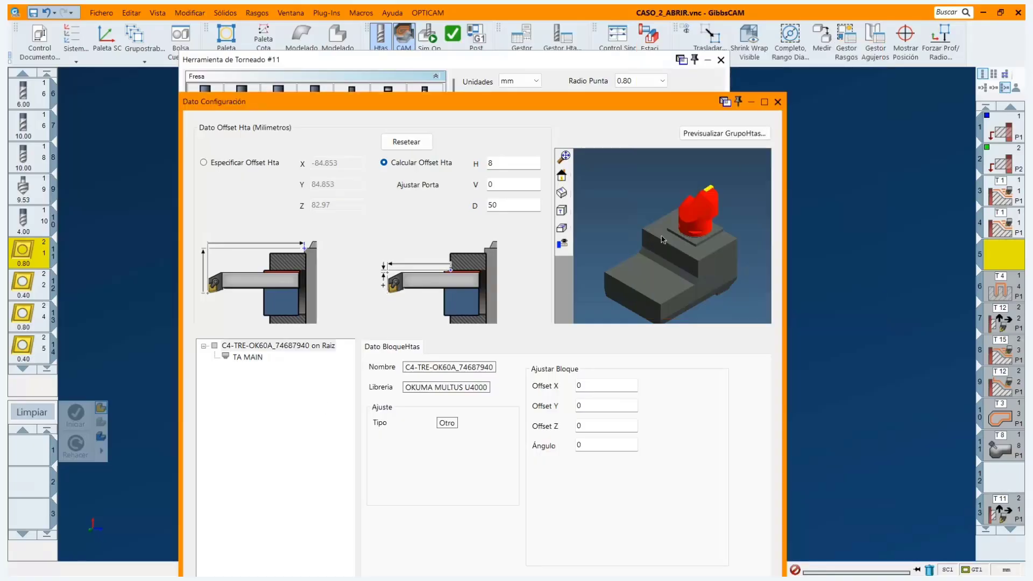
{"action": "left_click", "coordinate": [778, 102]}
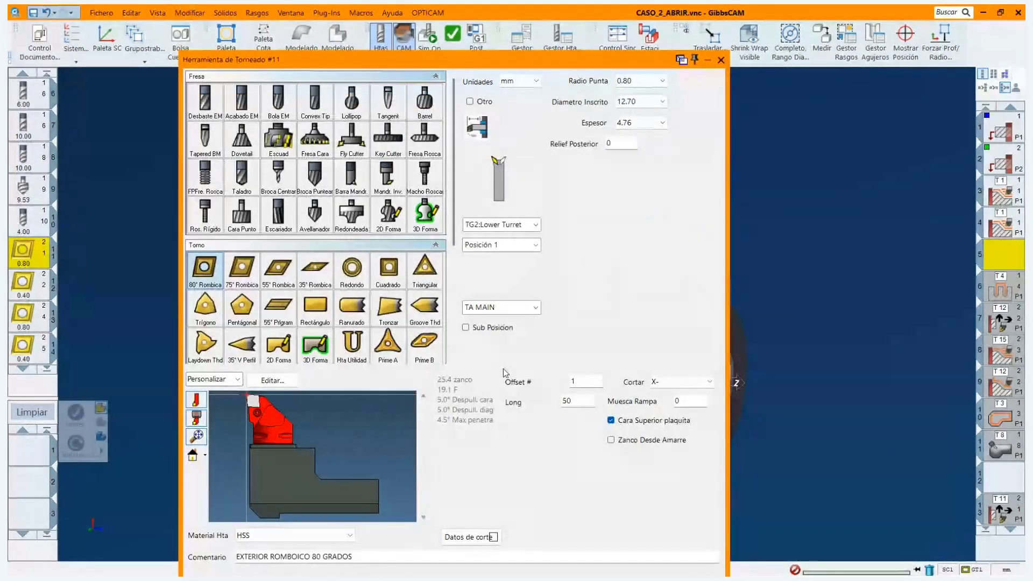
{"action": "left_click", "coordinate": [721, 61]}
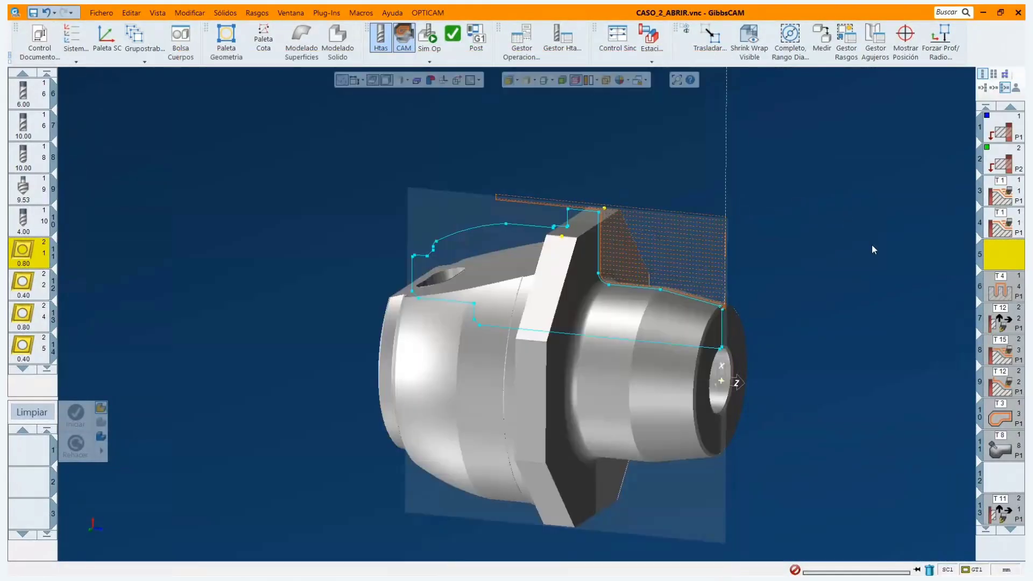
Load roughing operation 4 for editing and add a pinch roughing process with lower turret tool 11 as process 2.
{"action": "double_click", "coordinate": [1000, 229]}
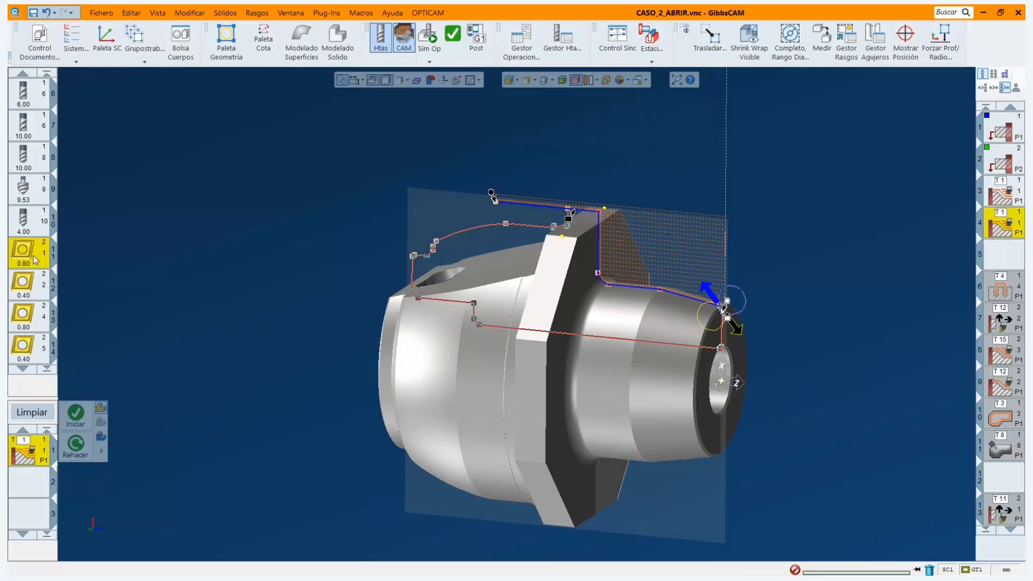
{"action": "left_click_drag", "start_coordinate": [35, 260], "coordinate": [40, 487]}
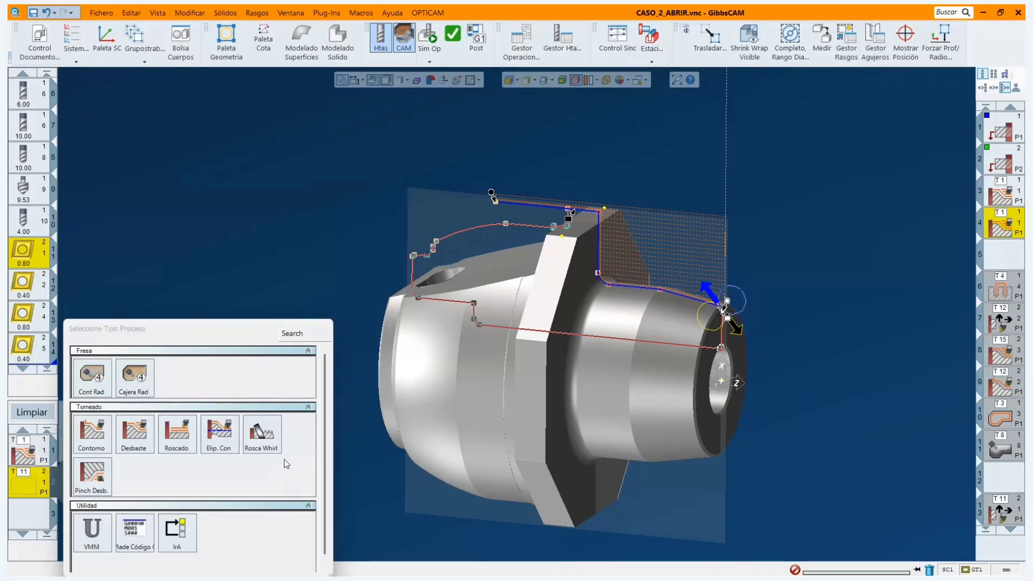
{"action": "left_click", "coordinate": [96, 486]}
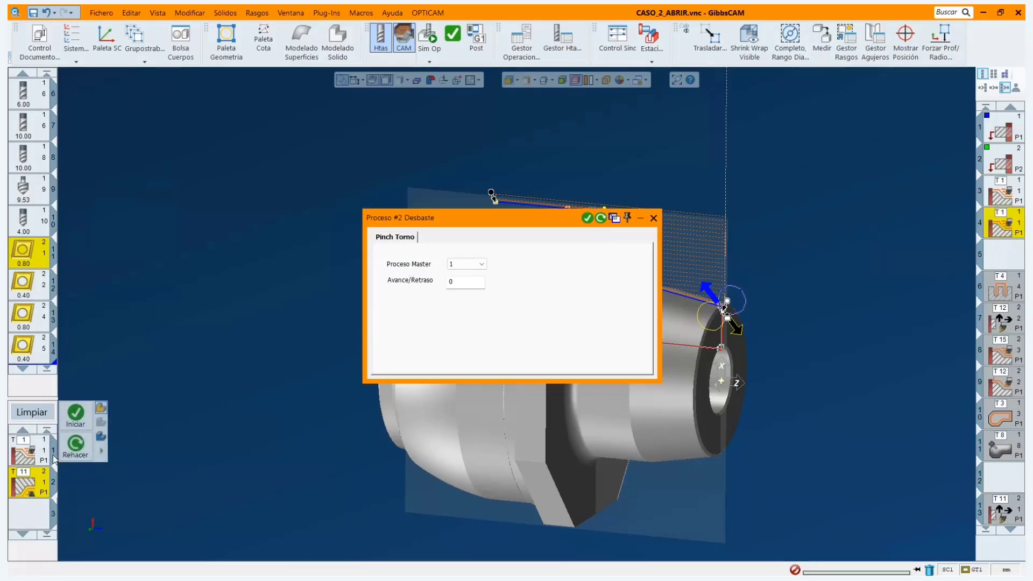
Set the pinch process's lead/lag (Avance/Retraso) to 1.6 with master process 1, regenerate the toolpaths, inspect them and clear the process list.
{"action": "double_click", "coordinate": [460, 283]}
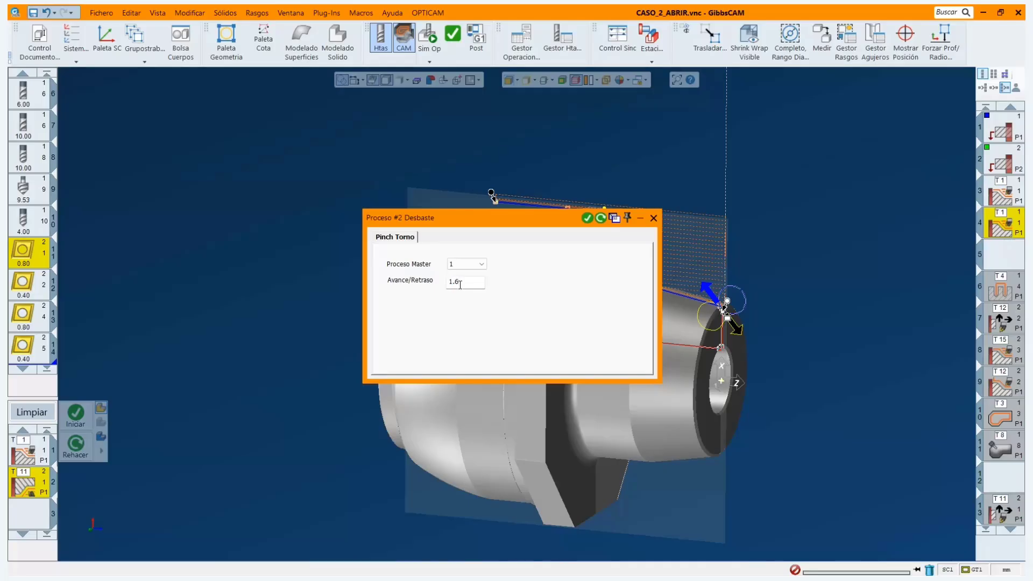
{"action": "left_click", "coordinate": [601, 219]}
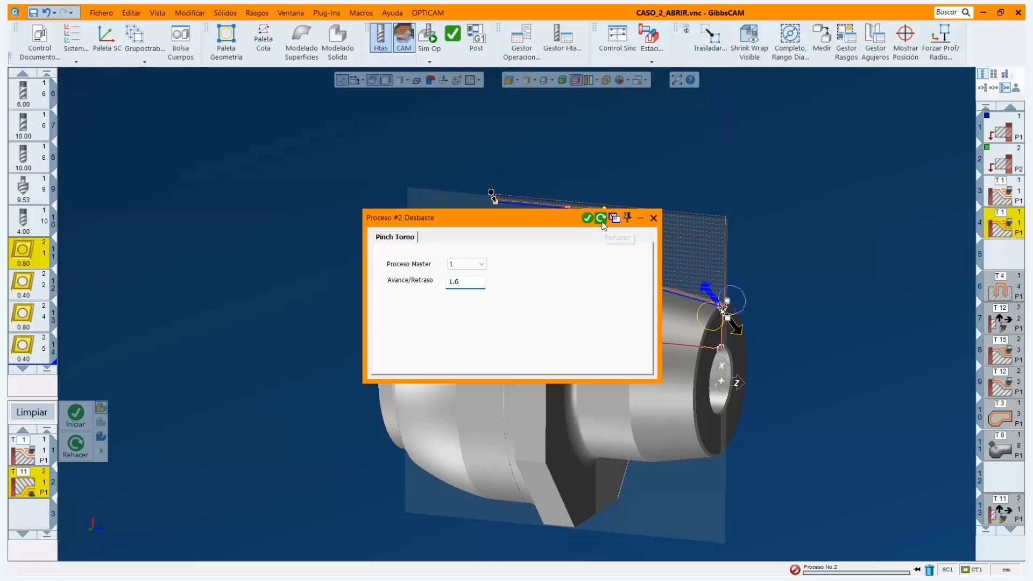
{"action": "left_click", "coordinate": [652, 220]}
{"action": "scroll", "coordinate": [563, 259], "scroll_direction": "down", "scroll_amount": 3}
{"action": "middle_click_drag", "start_coordinate": [702, 315], "coordinate": [481, 408]}
{"action": "scroll", "coordinate": [669, 331], "scroll_direction": "up", "scroll_amount": 3}
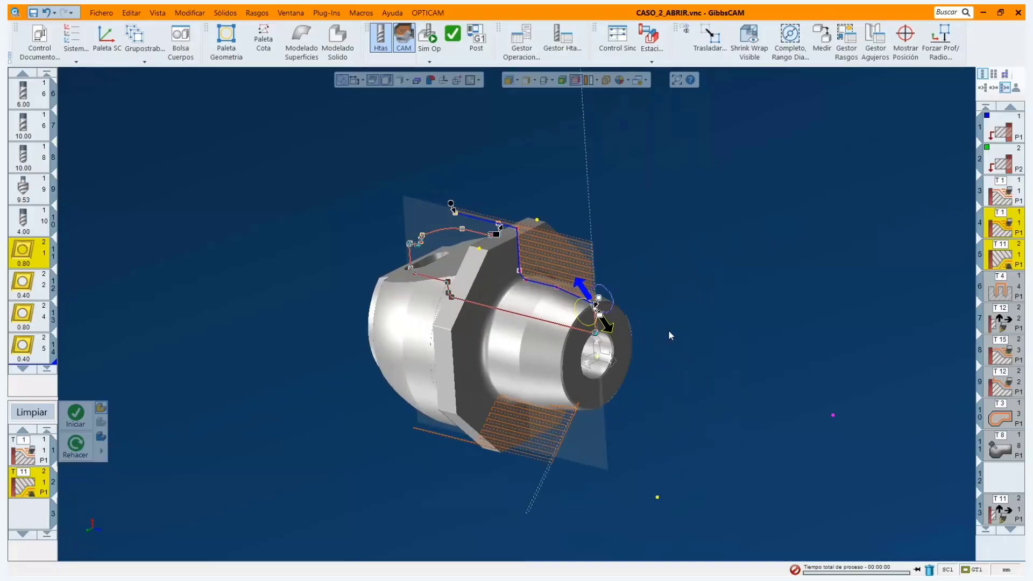
{"action": "middle_click_drag", "start_coordinate": [256, 339], "coordinate": [273, 317]}
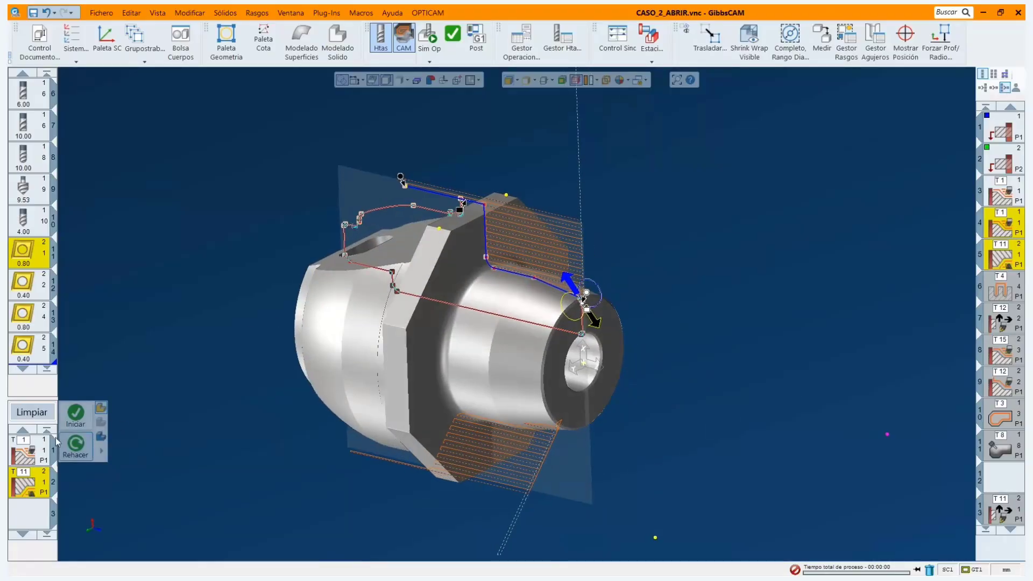
{"action": "left_click", "coordinate": [32, 413]}
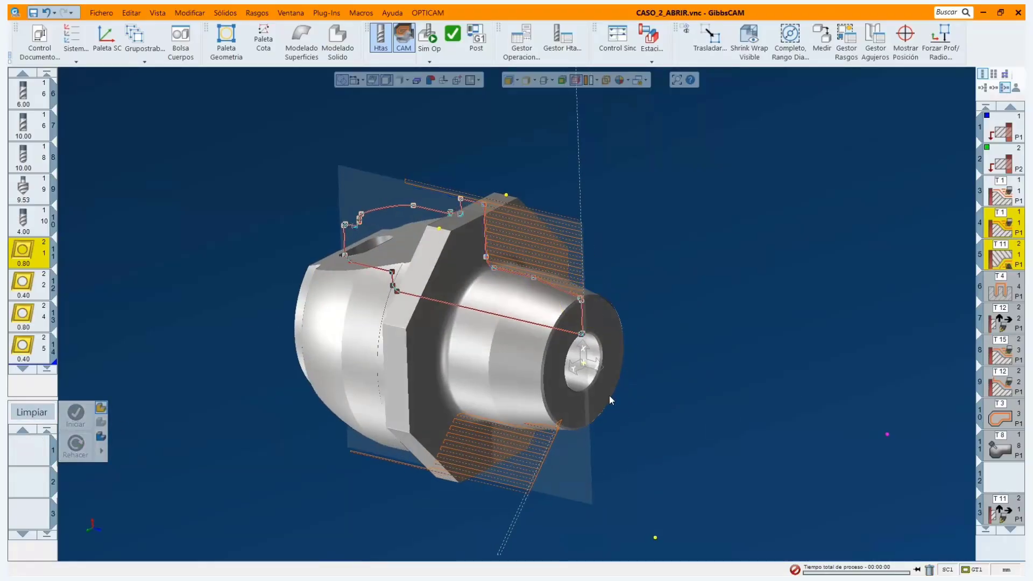
Check the machining time of operations 1 to 5 in the operation manager and close it.
{"action": "scroll", "coordinate": [581, 360], "scroll_direction": "up", "scroll_amount": 1}
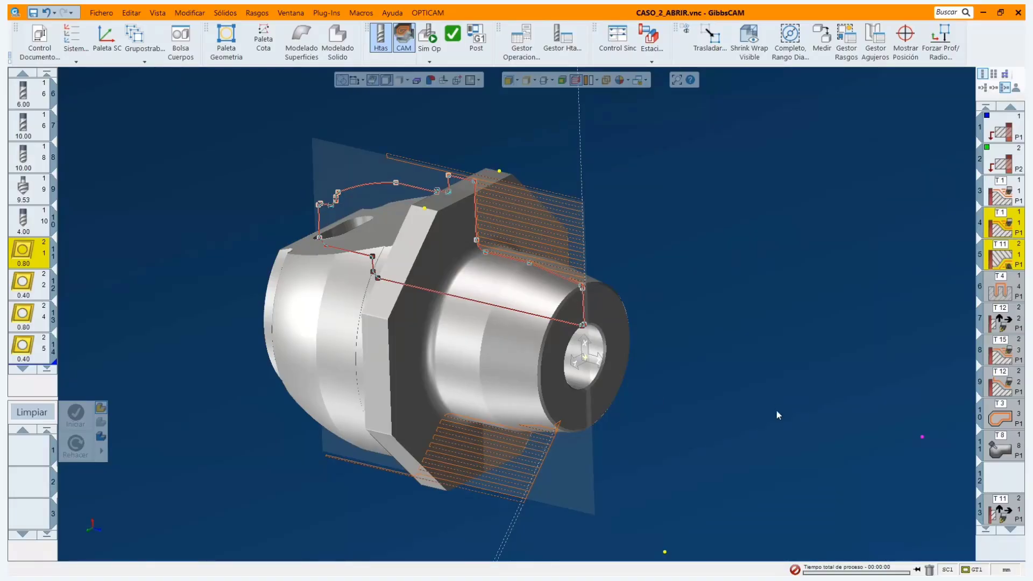
{"action": "left_click", "coordinate": [998, 259]}
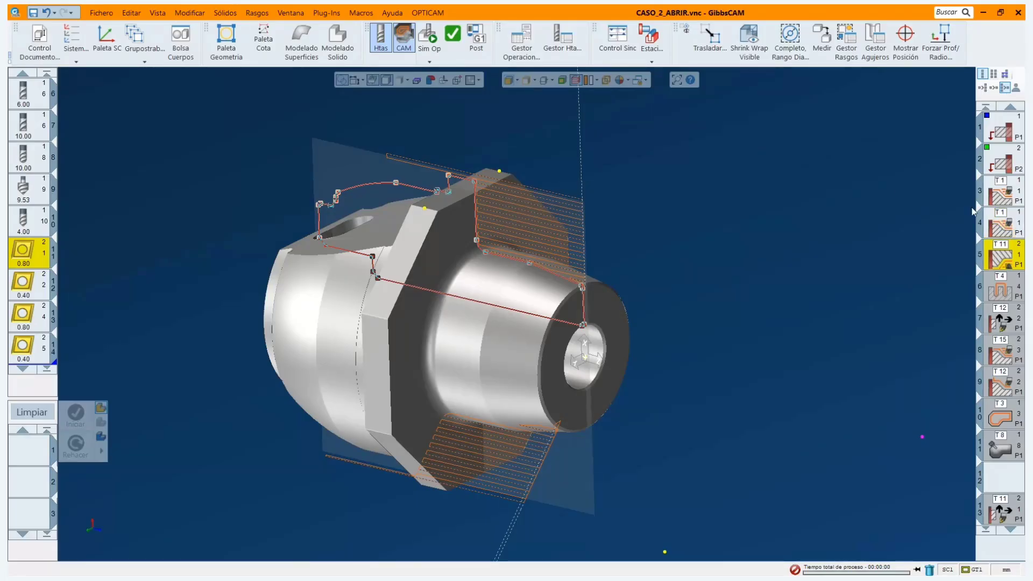
{"action": "left_click", "coordinate": [1000, 135], "text": "shift"}
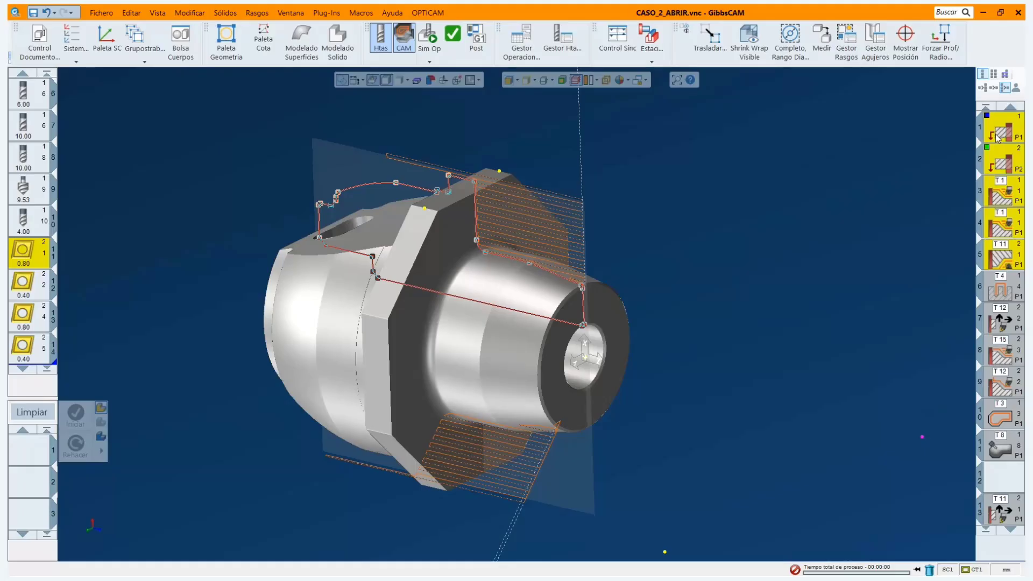
{"action": "right_click", "coordinate": [995, 139]}
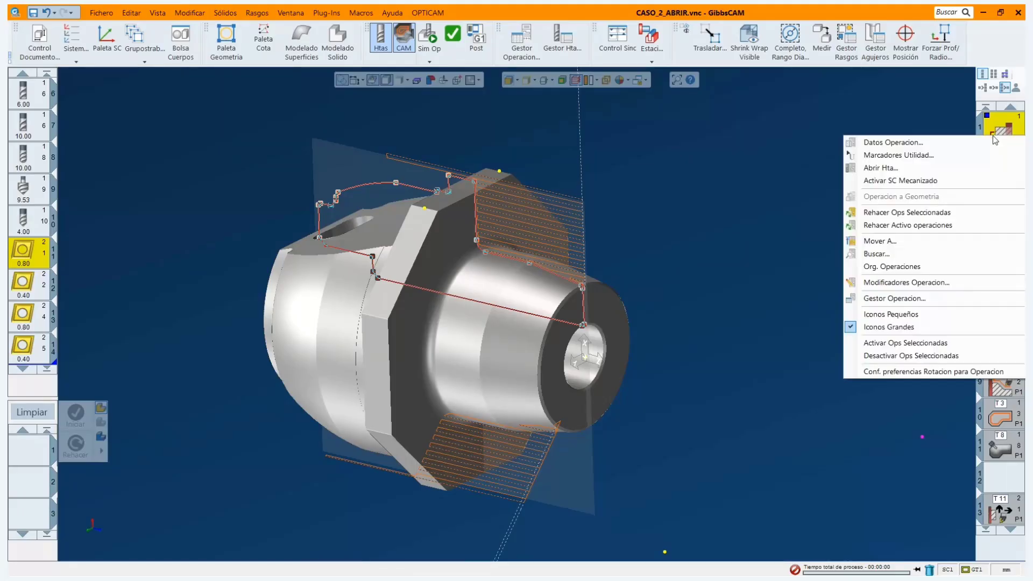
{"action": "left_click", "coordinate": [913, 300]}
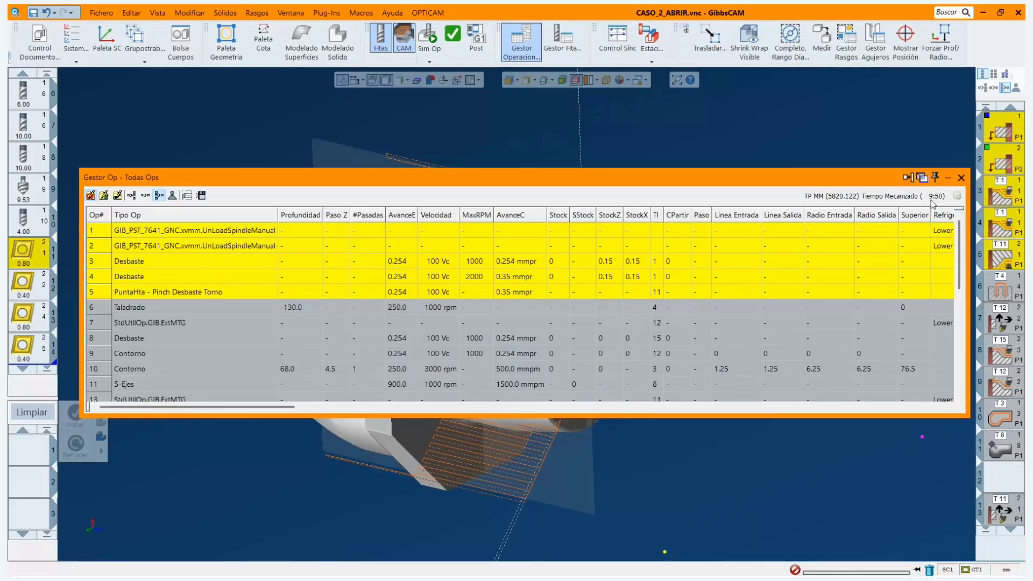
{"action": "left_click", "coordinate": [961, 178]}
Run the shaded operation simulation of the facing and simultaneous upper and lower turret roughing, adjusting its playback speed.
{"action": "middle_click_drag", "start_coordinate": [599, 365], "coordinate": [575, 351]}
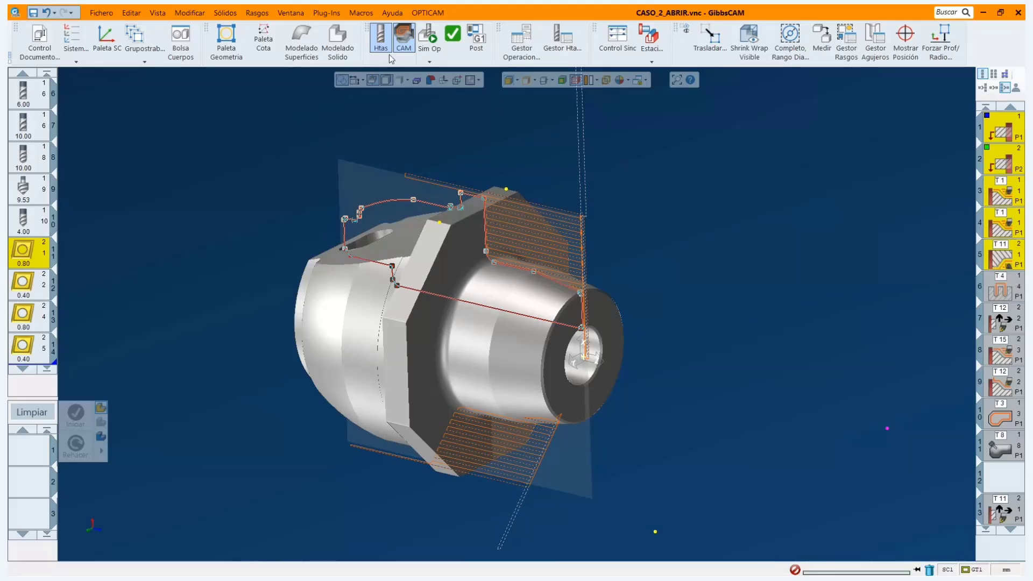
{"action": "left_click", "coordinate": [426, 36]}
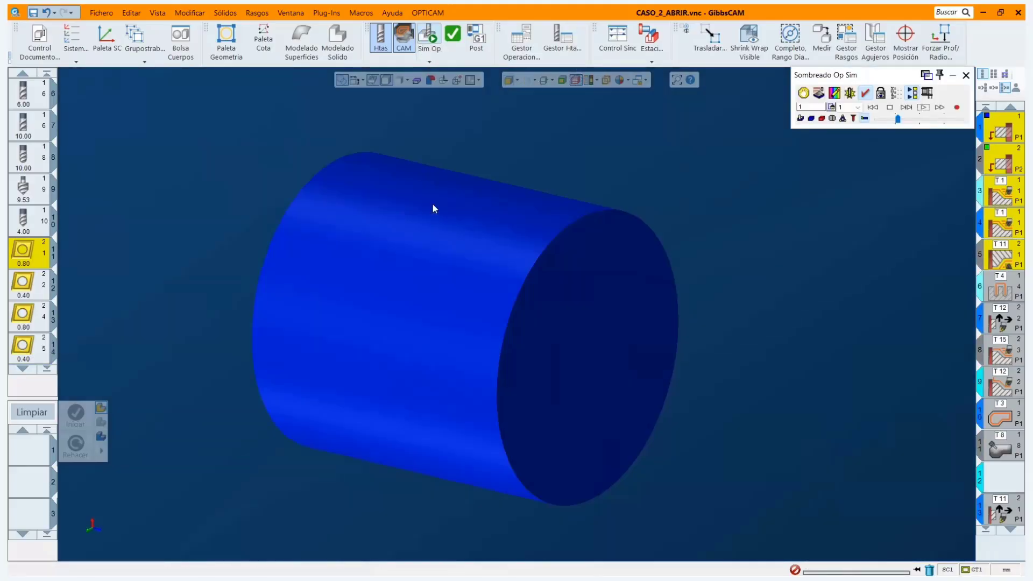
{"action": "left_click", "coordinate": [898, 119]}
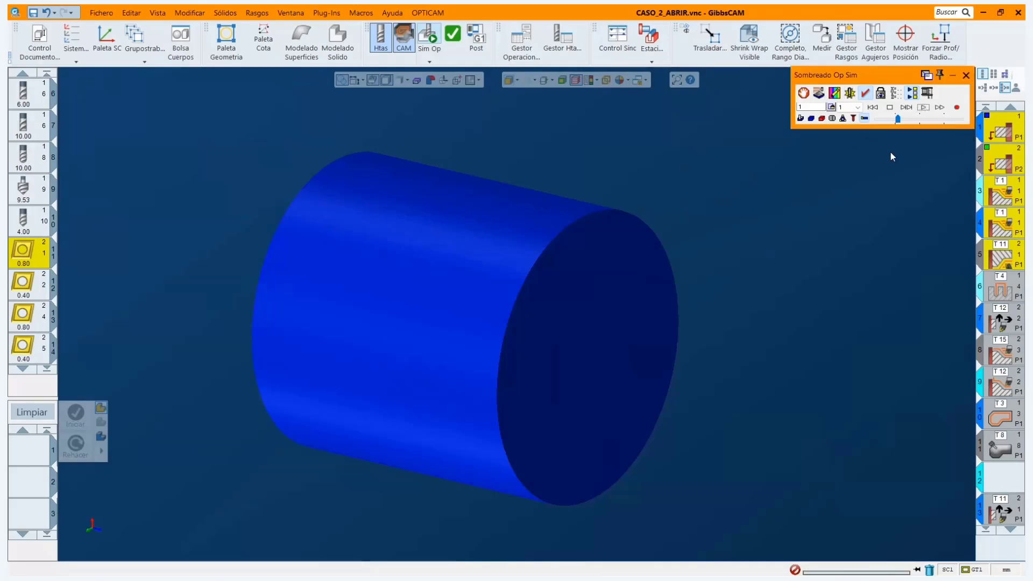
{"action": "left_click", "coordinate": [923, 109]}
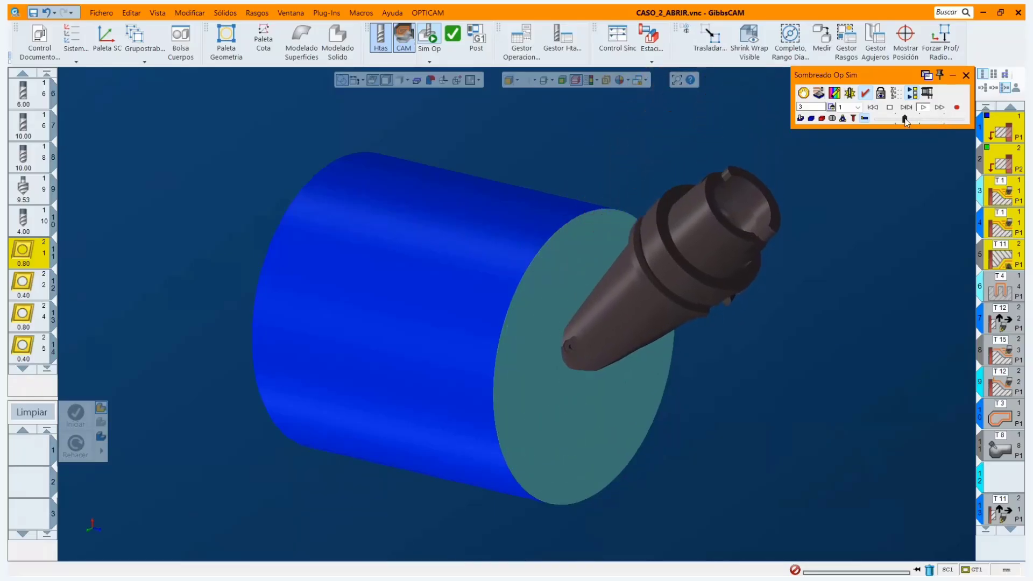
{"action": "left_click", "coordinate": [924, 110]}
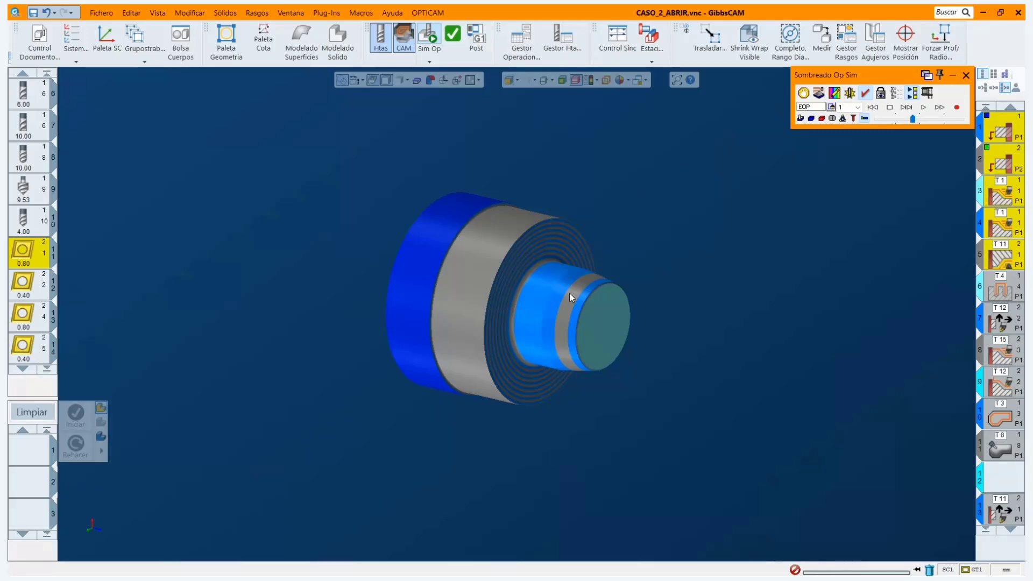
Inspect the turned front of the simulated part up close and close the operation simulation.
{"action": "scroll", "coordinate": [570, 293], "scroll_direction": "up", "scroll_amount": 1}
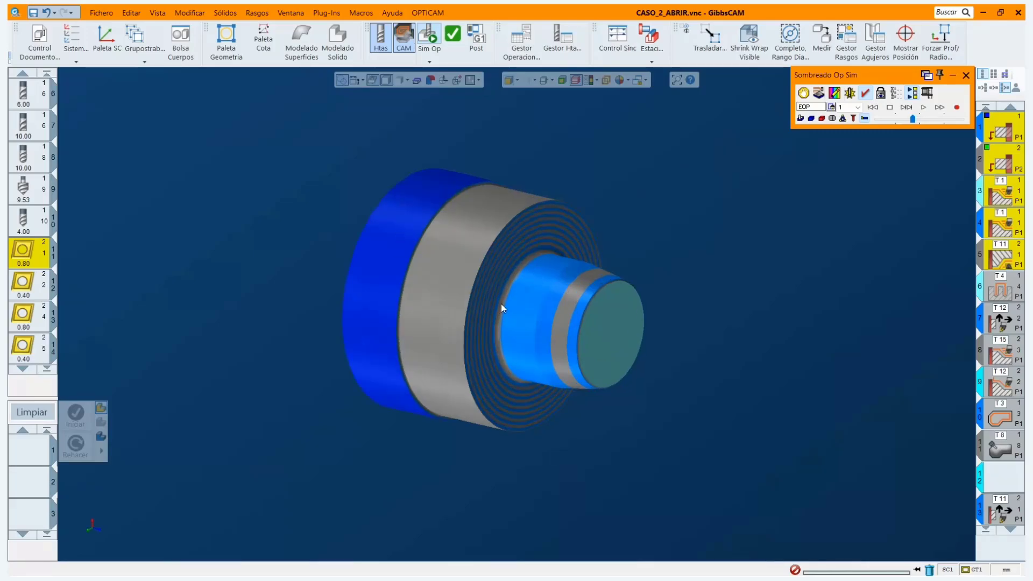
{"action": "scroll", "coordinate": [547, 315], "scroll_direction": "up", "scroll_amount": 1}
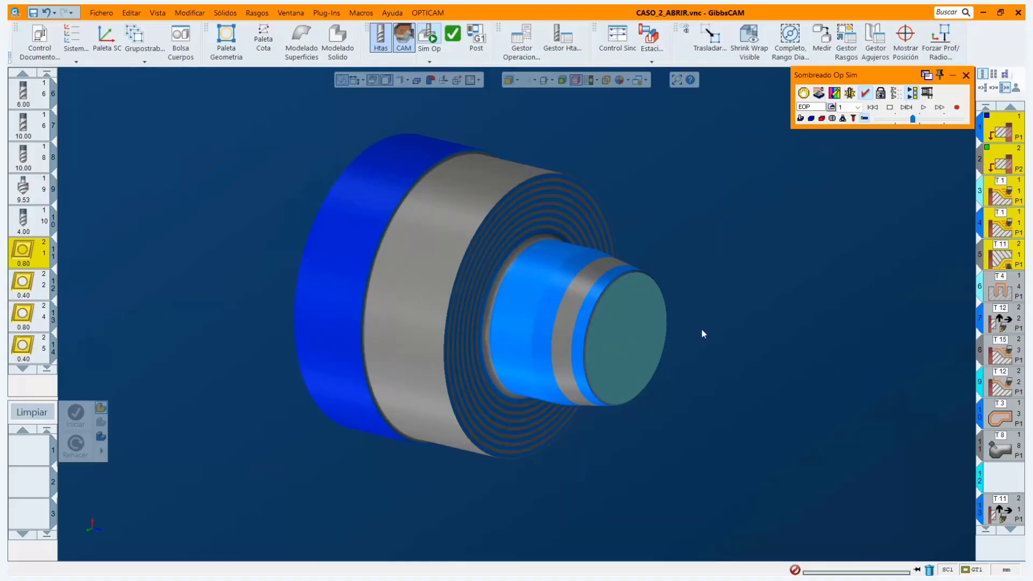
{"action": "scroll", "coordinate": [576, 232], "scroll_direction": "up", "scroll_amount": 1}
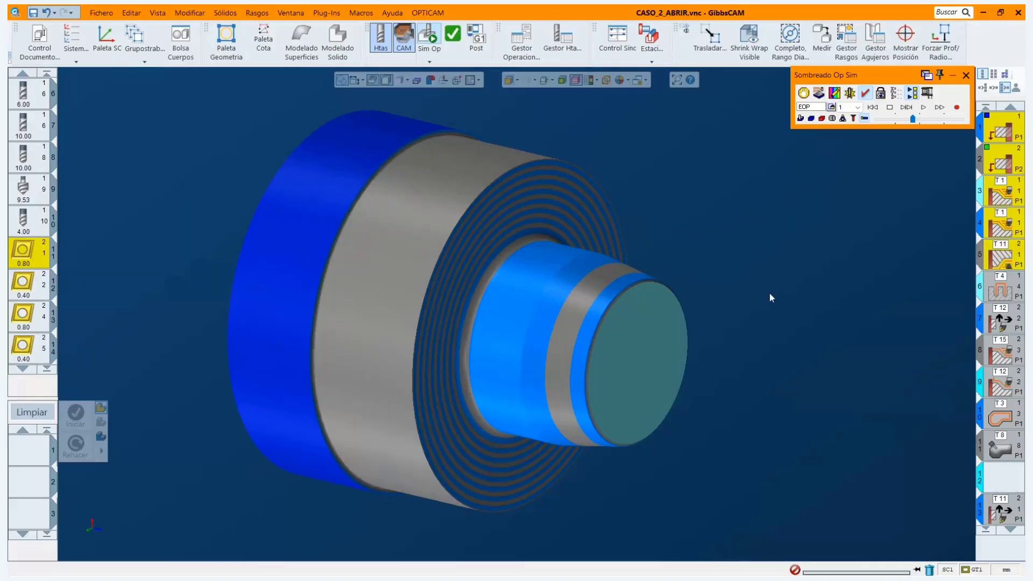
{"action": "left_click", "coordinate": [966, 75]}
{"action": "scroll", "coordinate": [737, 237], "scroll_direction": "down", "scroll_amount": 2}
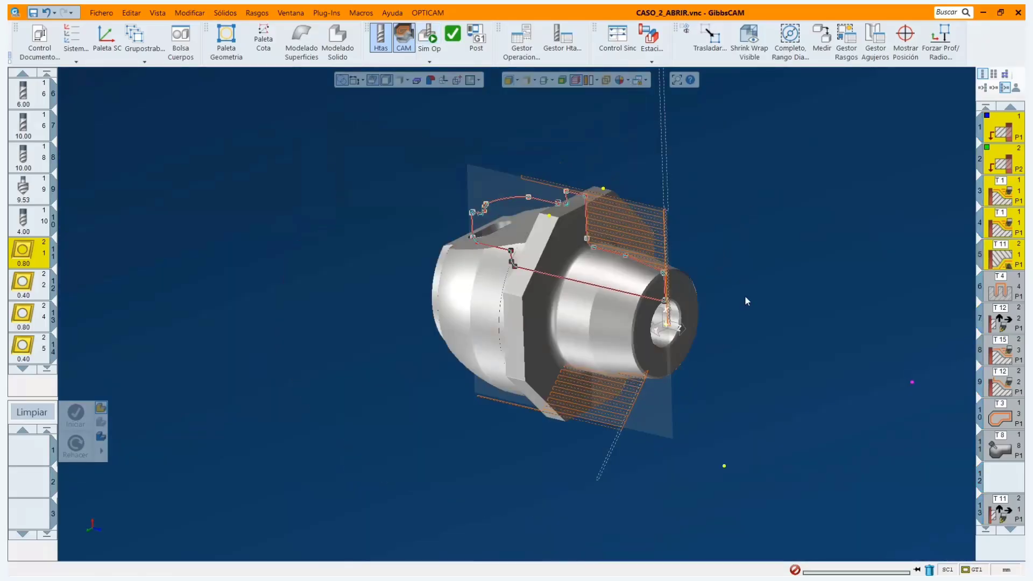
{"action": "middle_click_drag", "start_coordinate": [767, 317], "coordinate": [693, 316]}
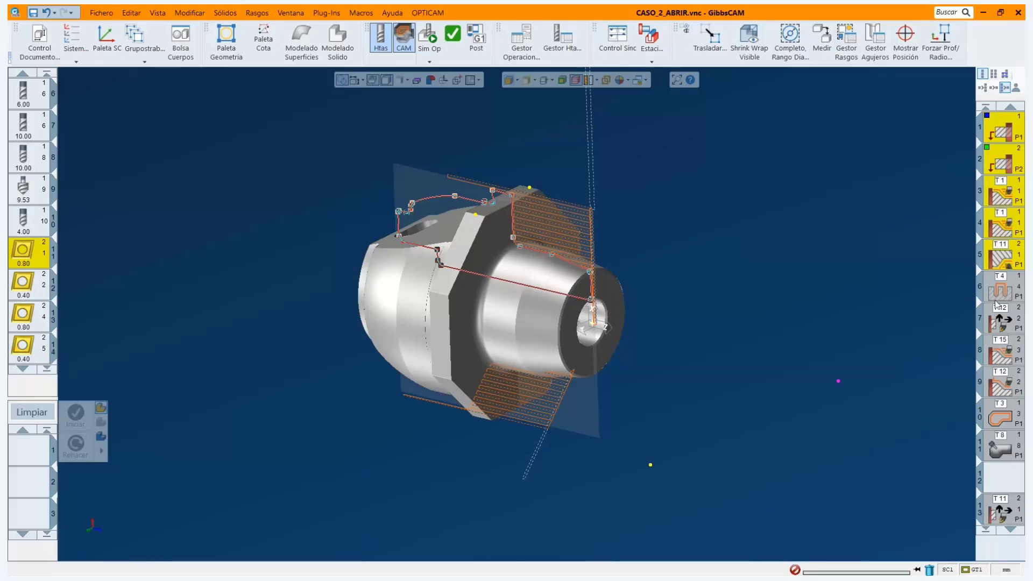
Activate the deactivated operations 6 through 11 in the operation list and clear the selection.
{"action": "scroll", "coordinate": [988, 437], "scroll_direction": "down", "scroll_amount": 1}
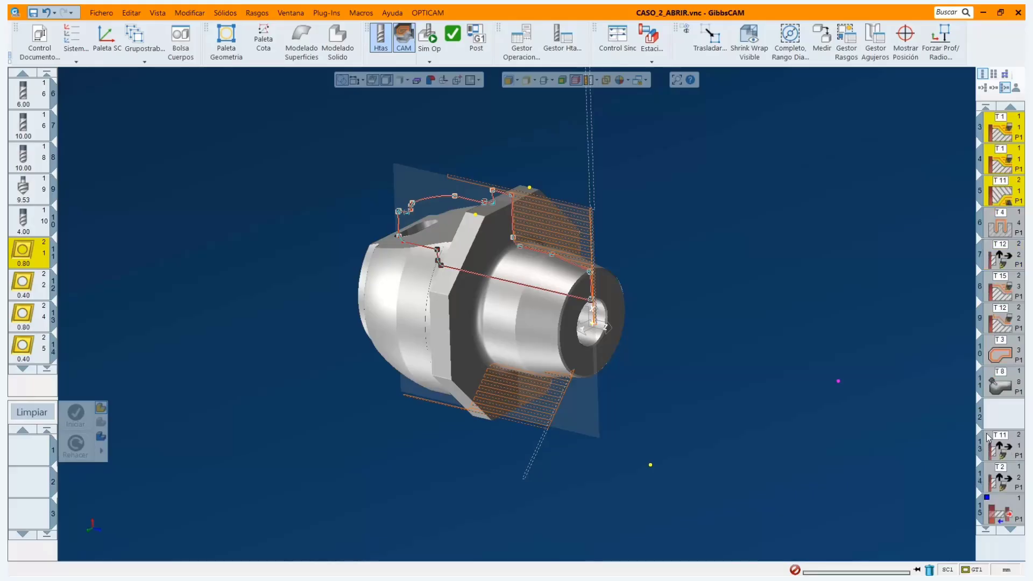
{"action": "left_click", "coordinate": [999, 391]}
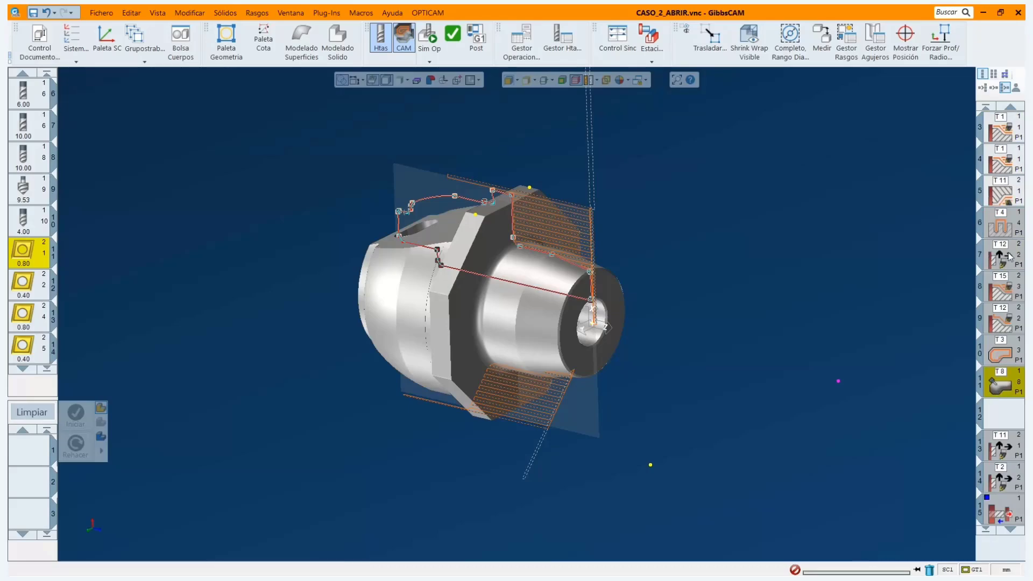
{"action": "left_click", "coordinate": [998, 233], "text": "shift"}
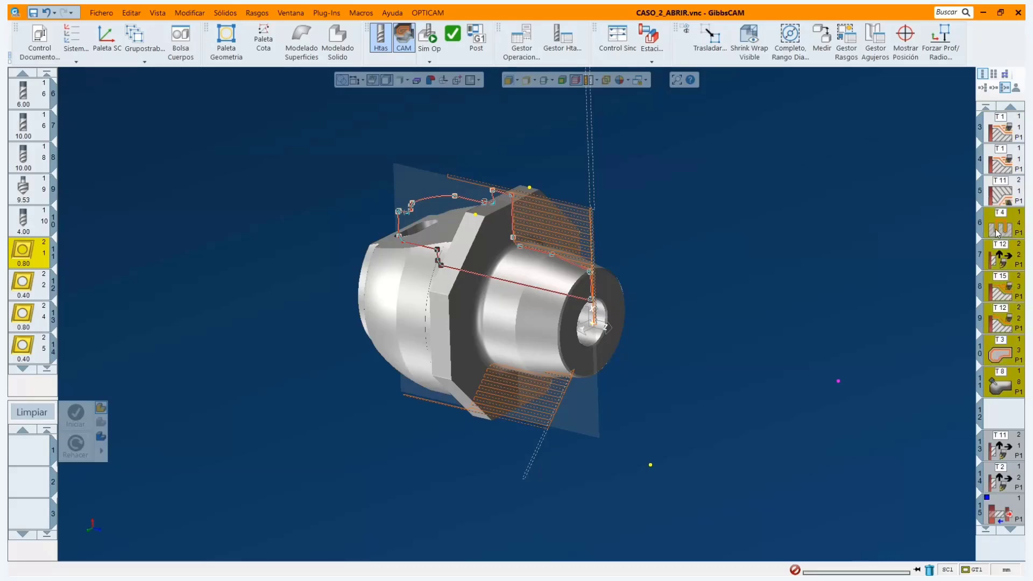
{"action": "right_click", "coordinate": [998, 233]}
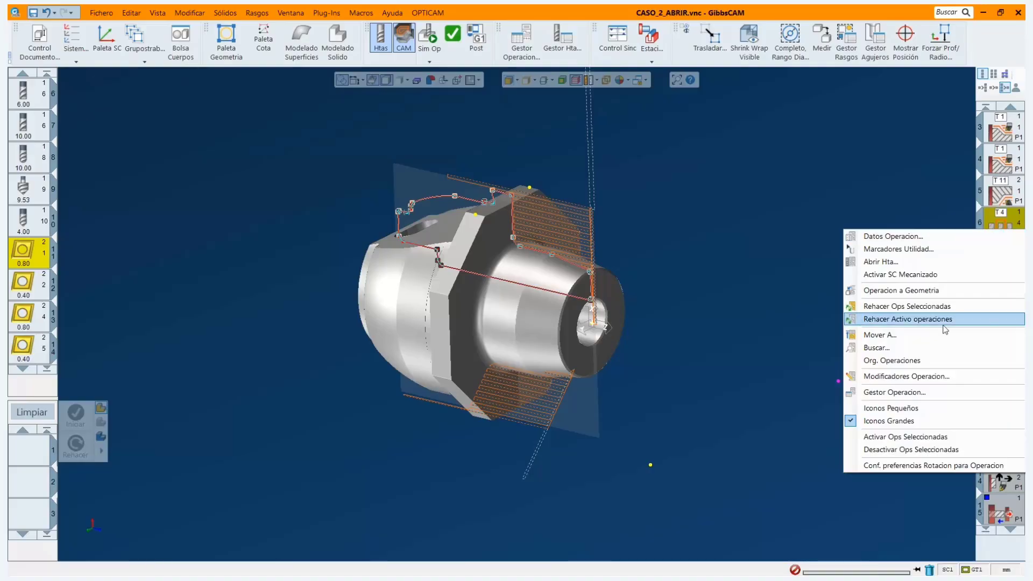
{"action": "left_click", "coordinate": [905, 437]}
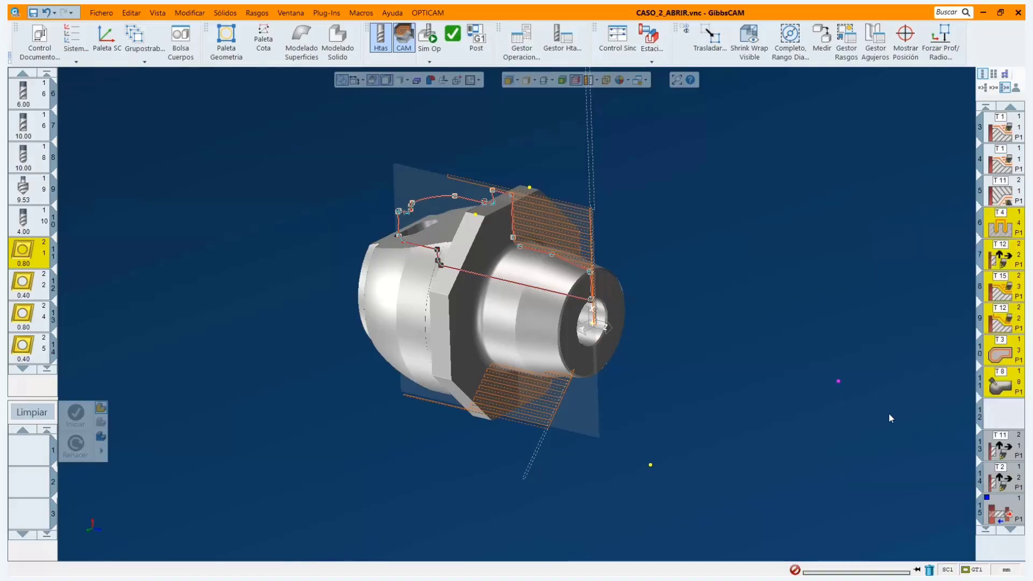
{"action": "left_click", "coordinate": [999, 416]}
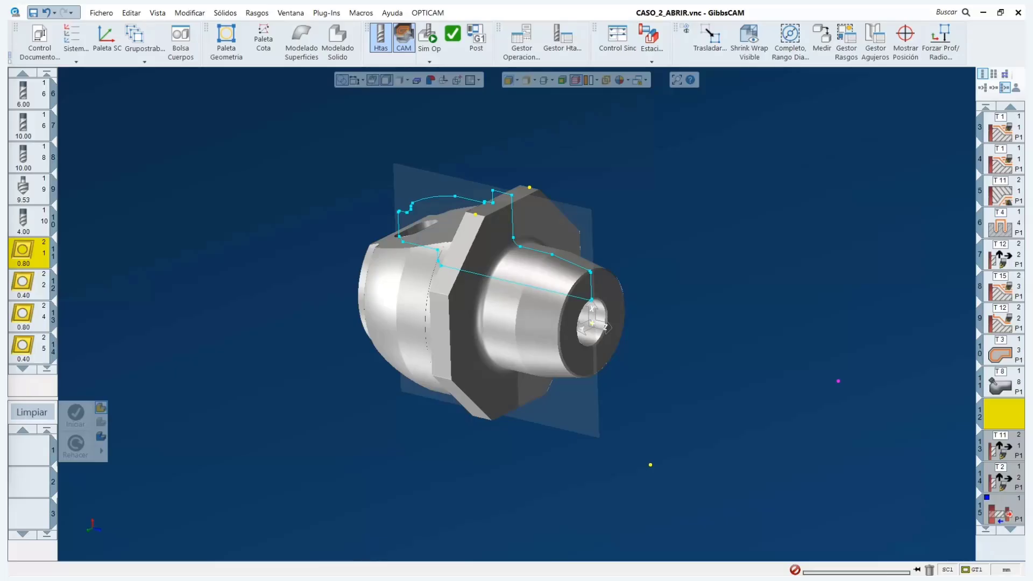
Select operations 1 through 11 and open their machine simulation with the chuck and stock in view.
{"action": "left_click", "coordinate": [996, 390]}
{"action": "scroll", "coordinate": [983, 170], "scroll_direction": "up", "scroll_amount": 2}
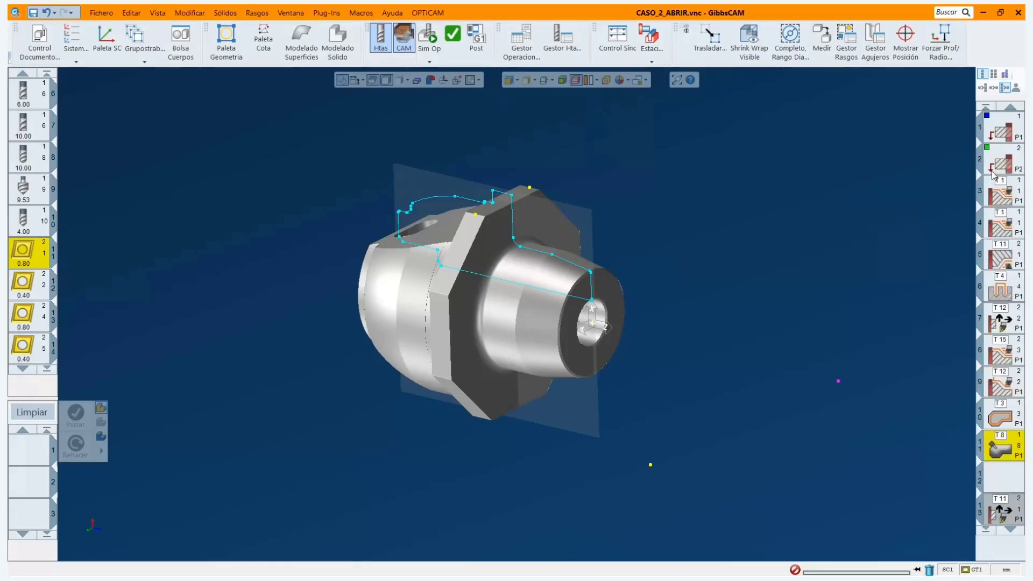
{"action": "left_click", "coordinate": [994, 136], "text": "shift"}
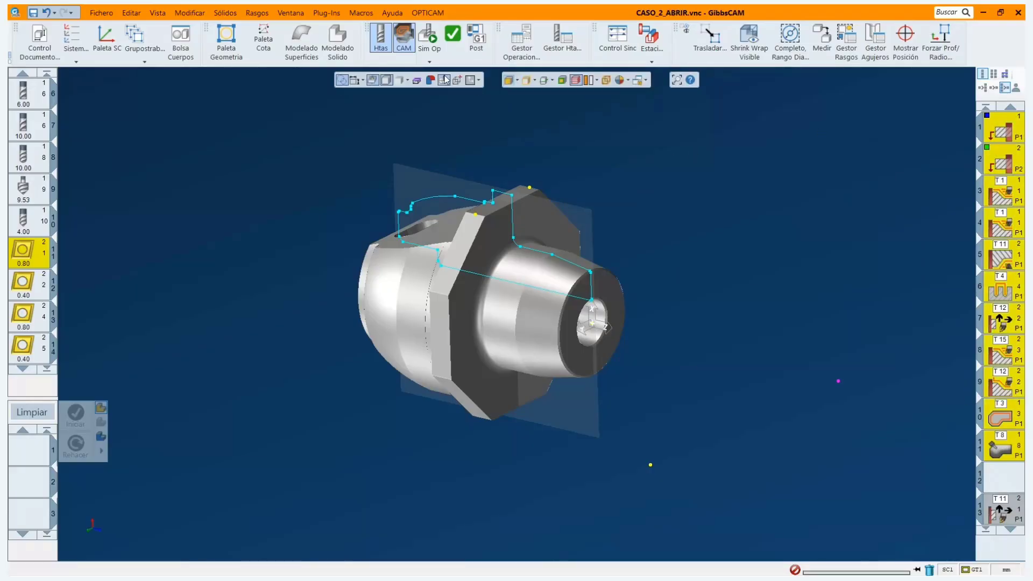
{"action": "left_click", "coordinate": [429, 62]}
{"action": "left_click", "coordinate": [456, 99]}
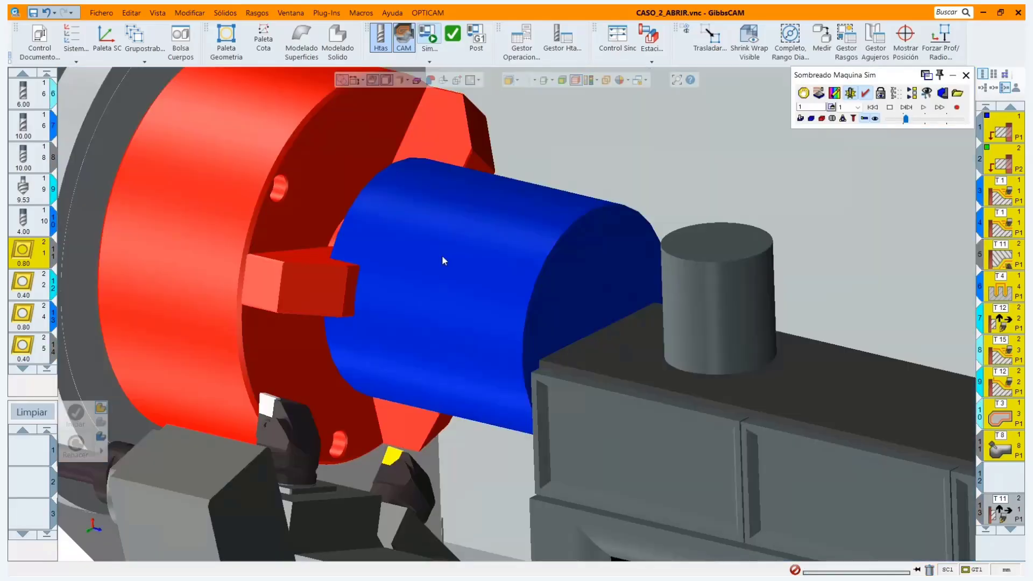
{"action": "scroll", "coordinate": [442, 255], "scroll_direction": "down", "scroll_amount": 6}
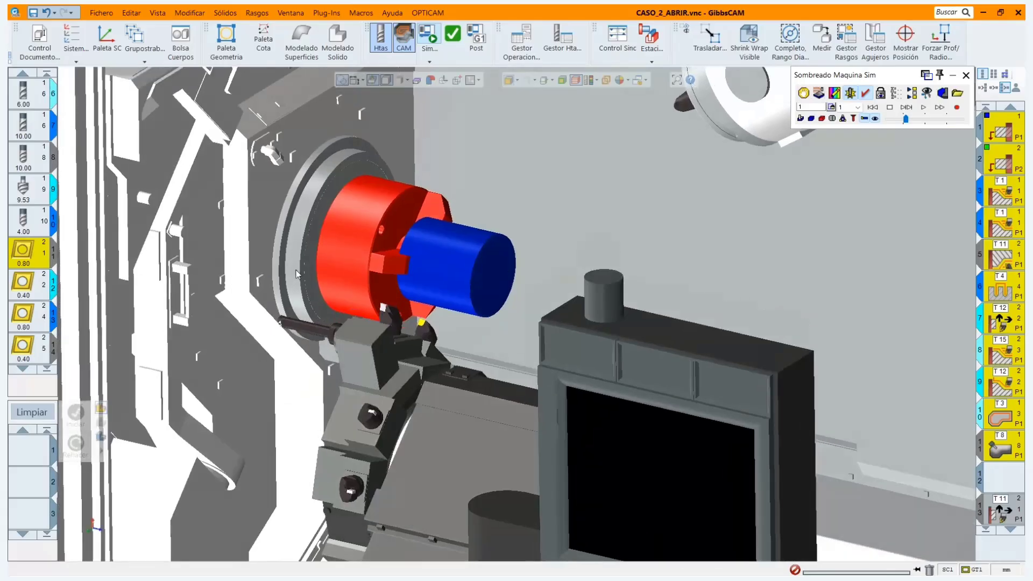
{"action": "scroll", "coordinate": [302, 224], "scroll_direction": "up", "scroll_amount": 2}
{"action": "scroll", "coordinate": [356, 235], "scroll_direction": "up", "scroll_amount": 2}
{"action": "middle_click_drag", "start_coordinate": [356, 235], "coordinate": [484, 325]}
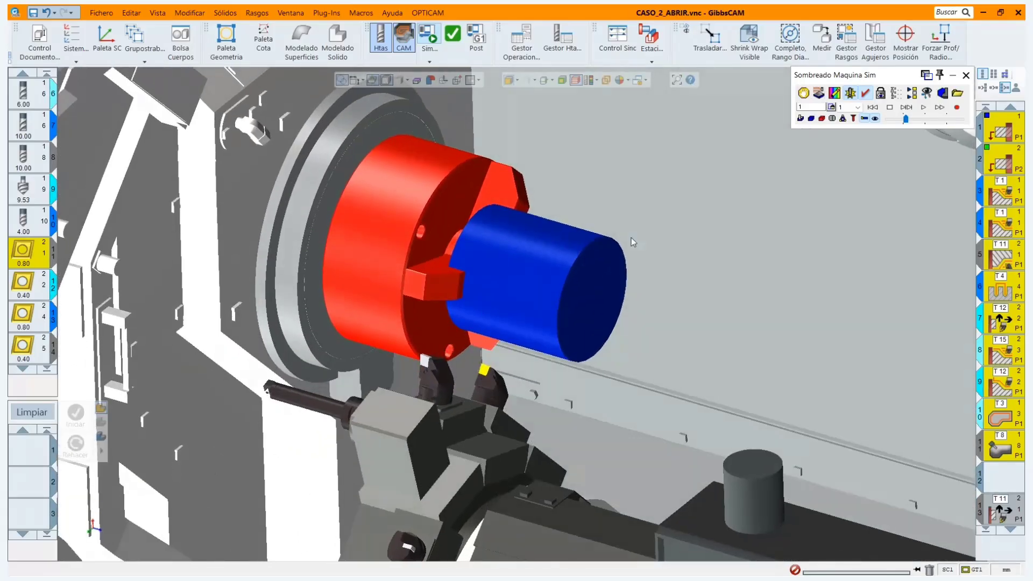
Check the stop conditions and play the machine simulation through to operation 6 at increased speed, closing it at the end.
{"action": "left_click", "coordinate": [804, 94]}
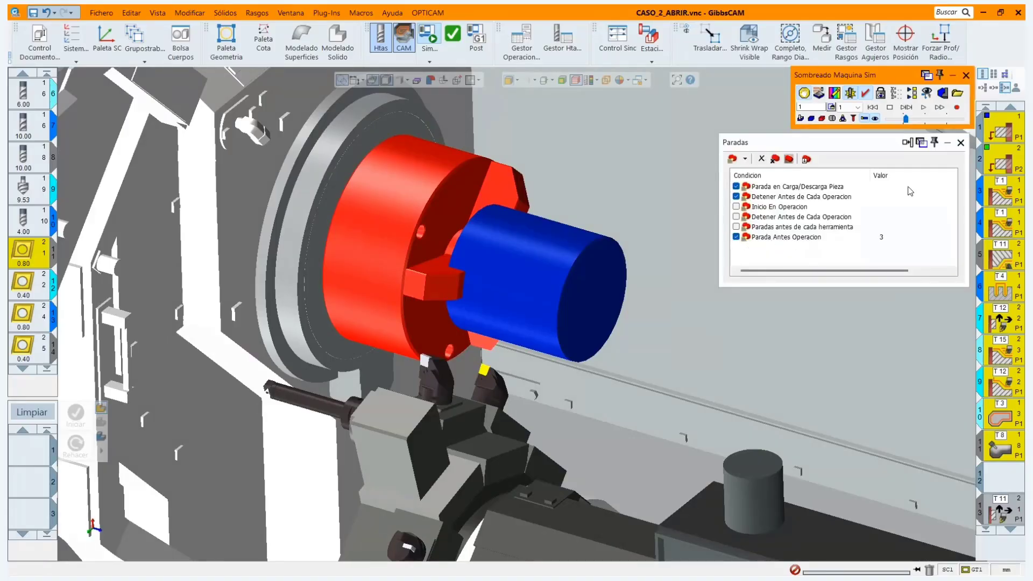
{"action": "left_click", "coordinate": [961, 144]}
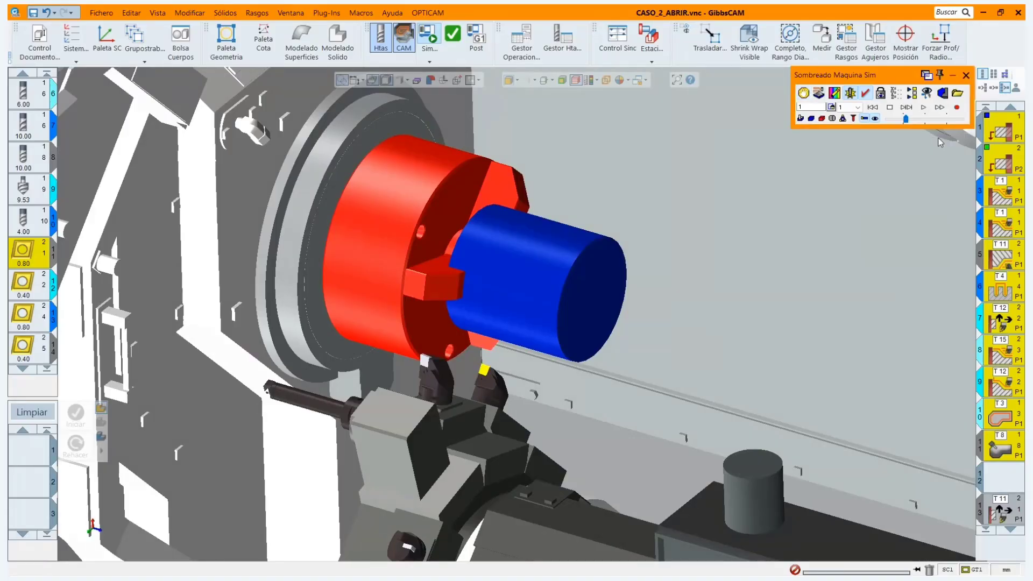
{"action": "left_click", "coordinate": [924, 109]}
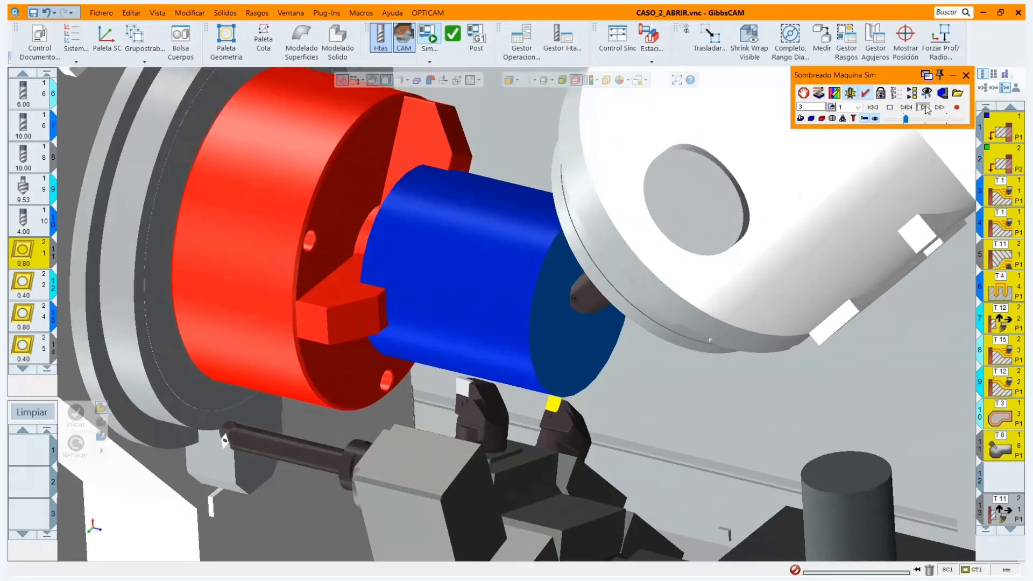
{"action": "left_click", "coordinate": [925, 108]}
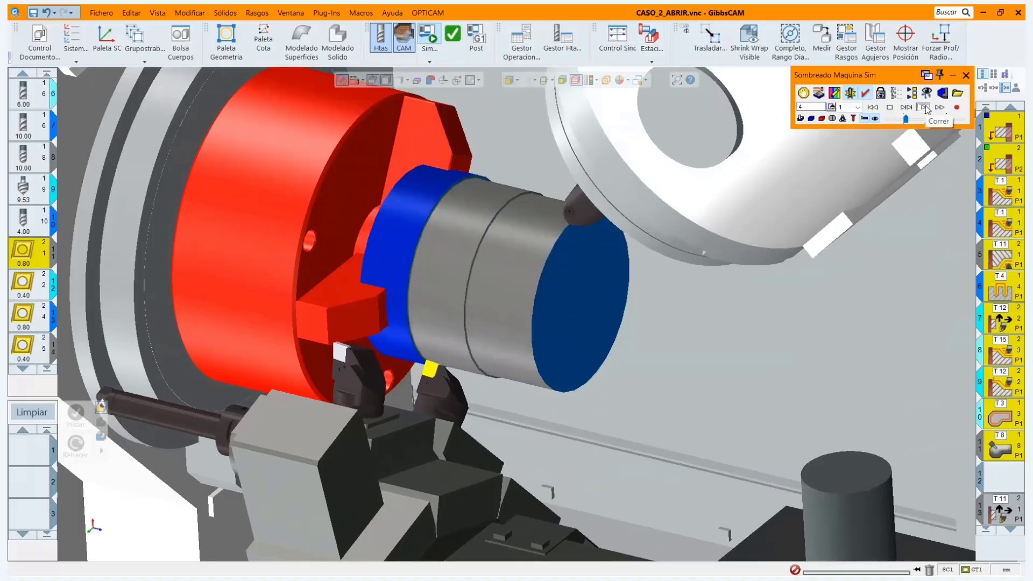
{"action": "left_click_drag", "start_coordinate": [906, 119], "coordinate": [915, 119]}
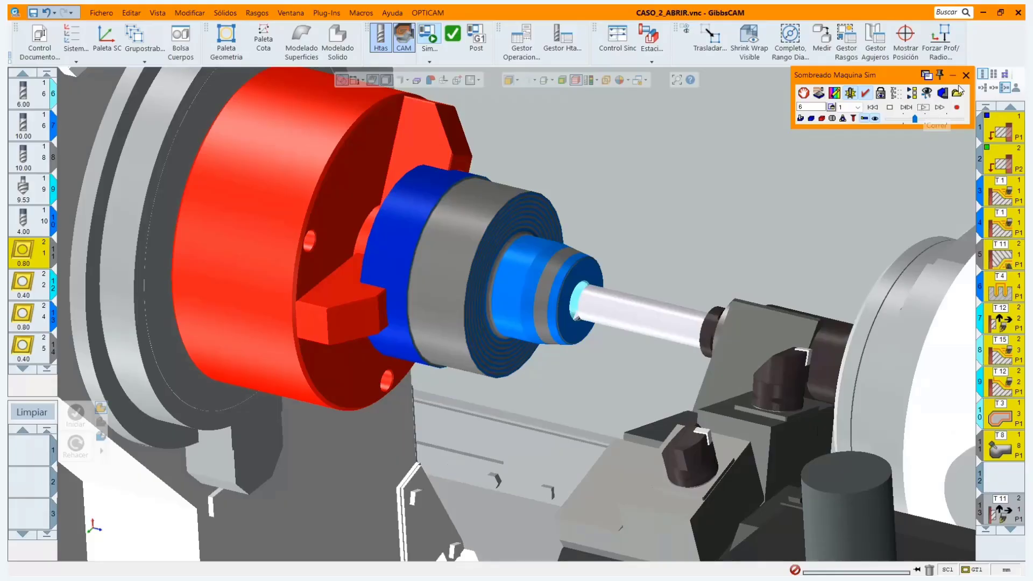
{"action": "left_click", "coordinate": [966, 74]}
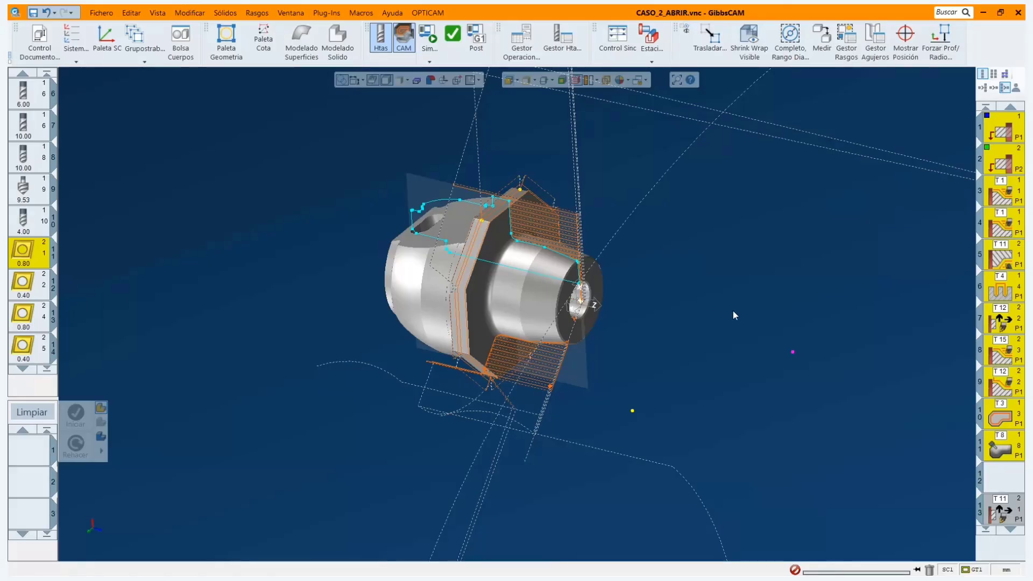
Review the program errors in the sync control with widened operation blocks, and go to operation 6 from its spindle conflict.
{"action": "left_click", "coordinate": [618, 36]}
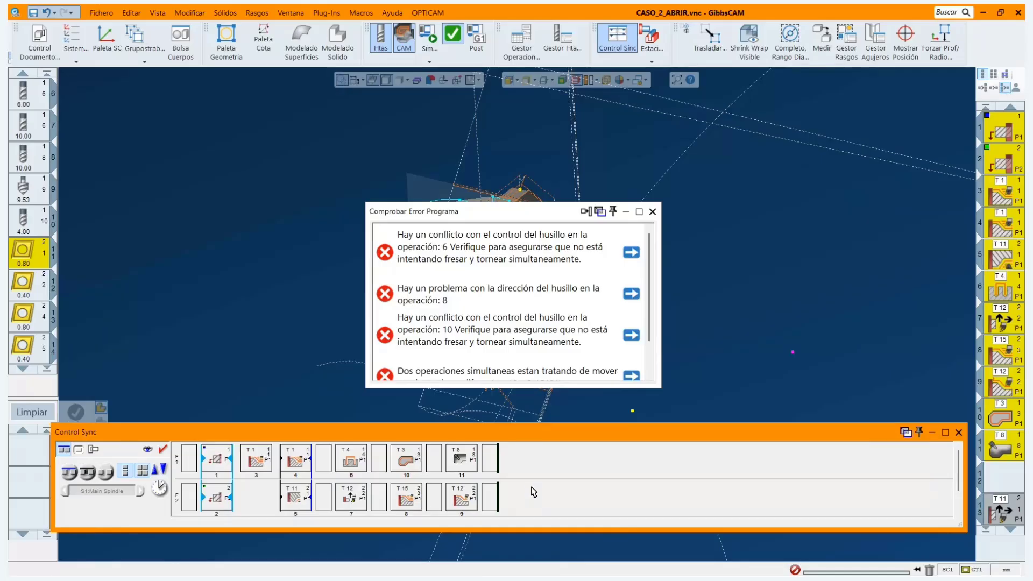
{"action": "left_click", "coordinate": [168, 469]}
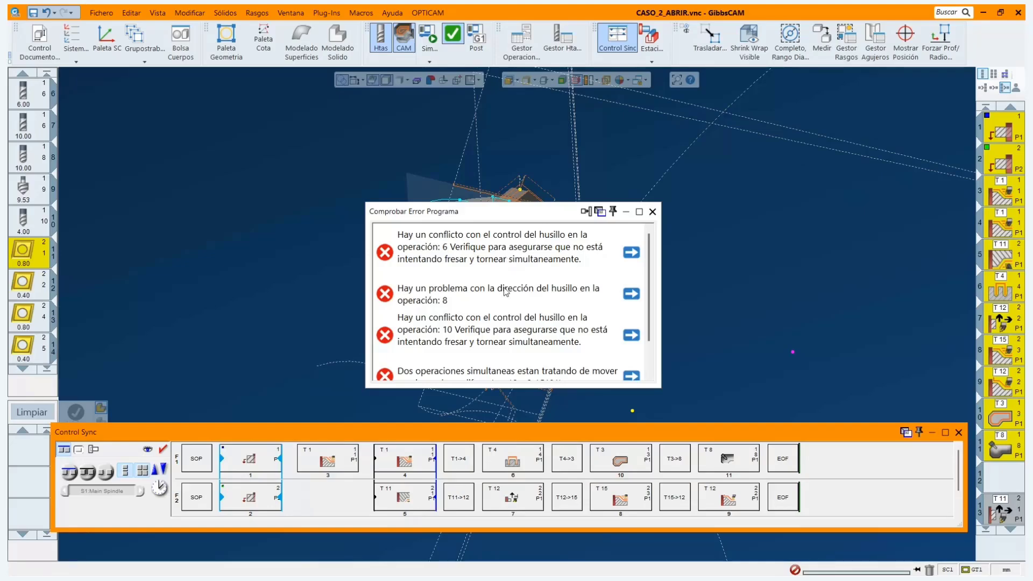
{"action": "left_click", "coordinate": [632, 253]}
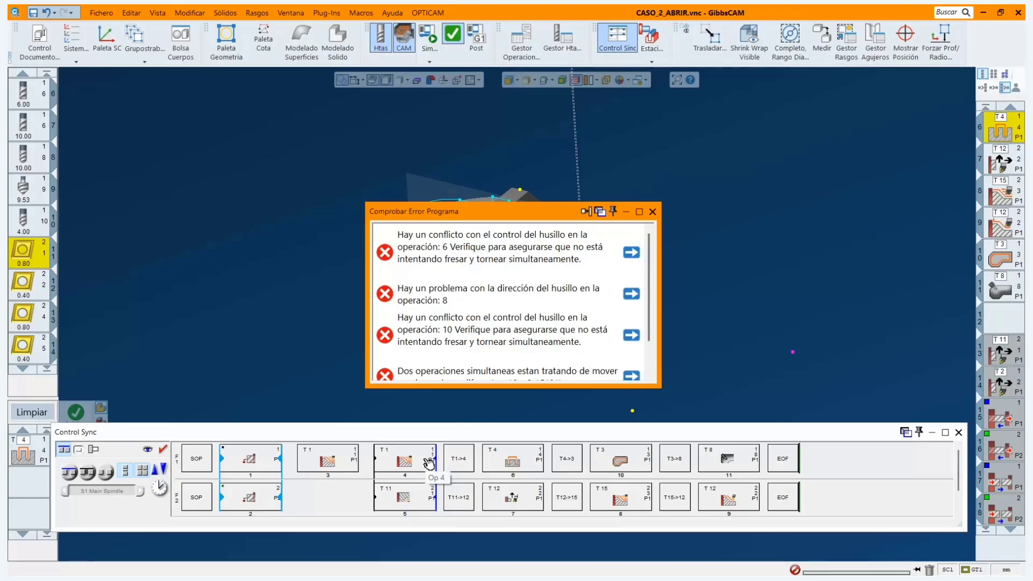
{"action": "left_click", "coordinate": [653, 212]}
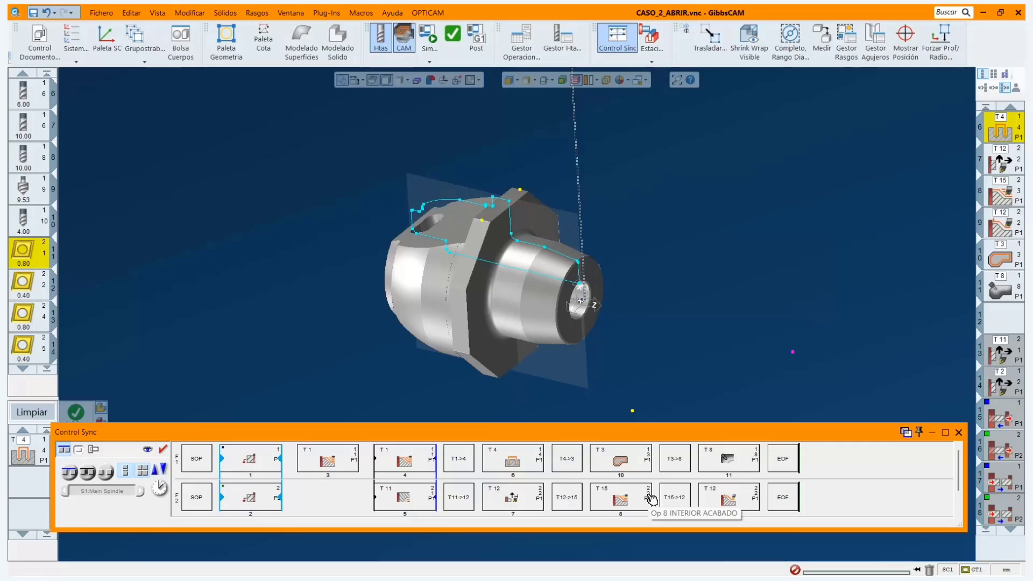
Synchronize the start of operation 6 with the end of operation 8, and close the error list and sync control.
{"action": "left_click", "coordinate": [499, 465]}
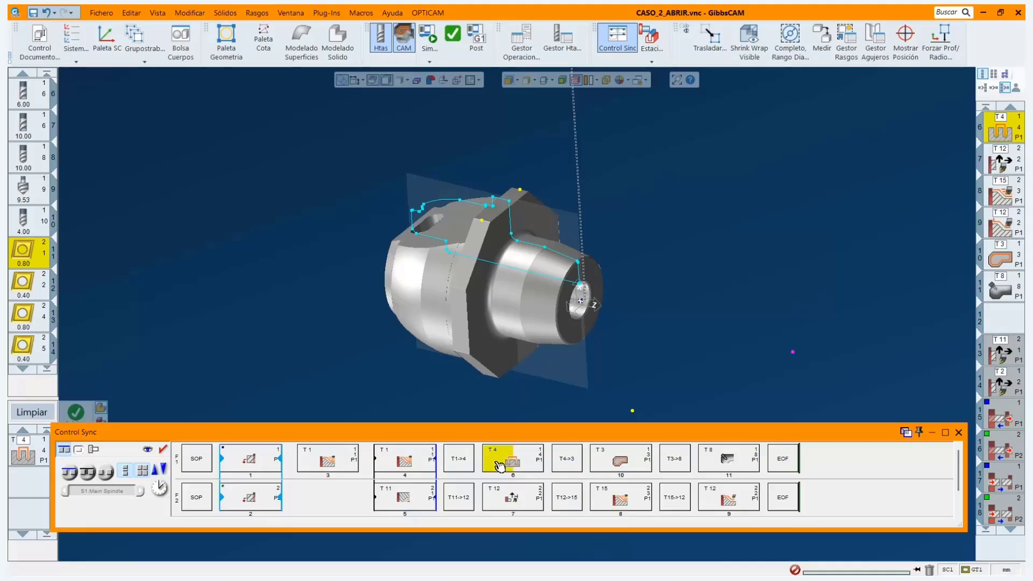
{"action": "left_click", "coordinate": [642, 496]}
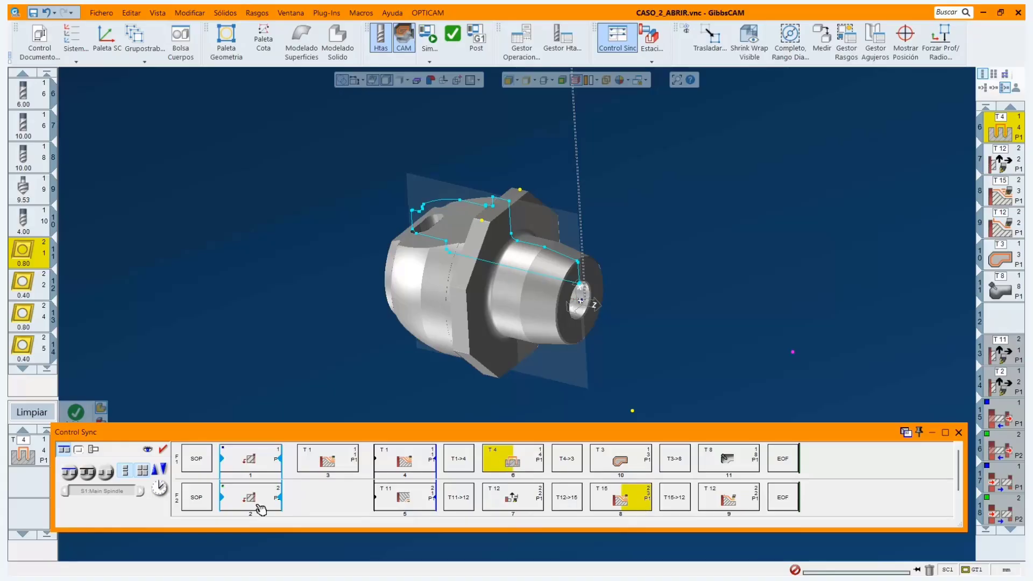
{"action": "left_click", "coordinate": [73, 472]}
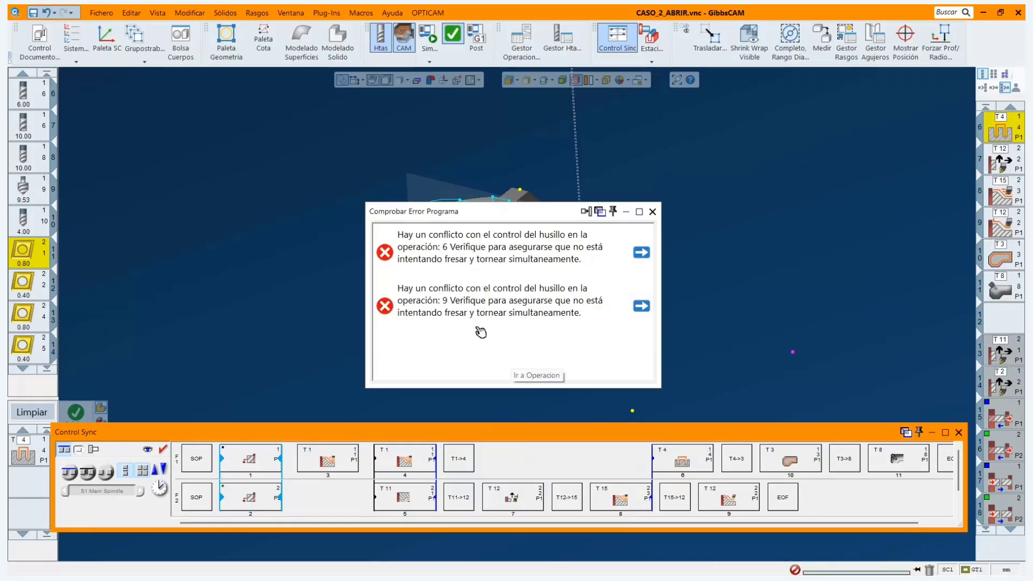
{"action": "left_click", "coordinate": [653, 211]}
{"action": "left_click", "coordinate": [959, 432]}
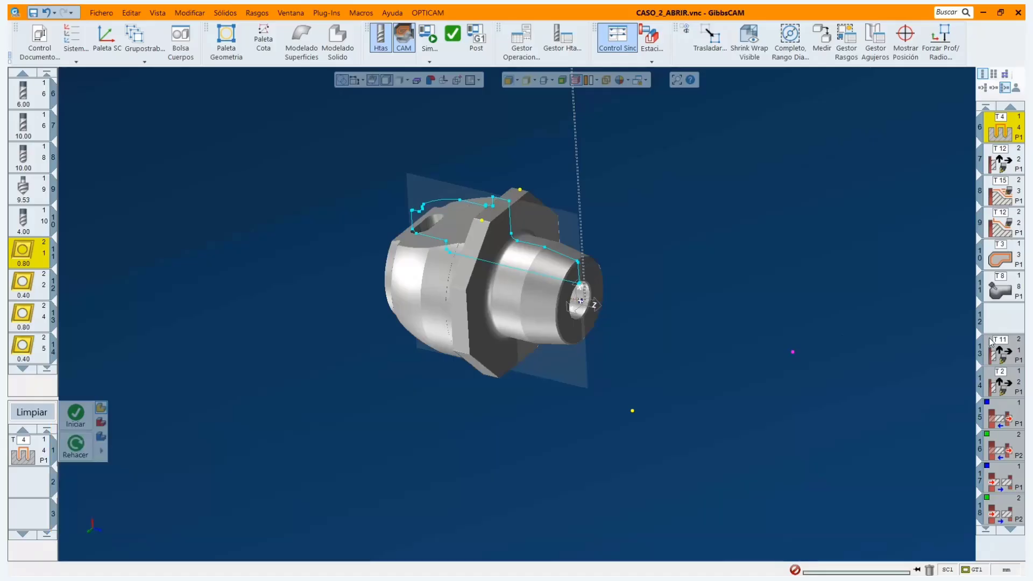
Reselect operations 1 through 11 and start their machine simulation.
{"action": "left_click", "coordinate": [1000, 293]}
{"action": "scroll", "coordinate": [999, 295], "scroll_direction": "up", "scroll_amount": 5}
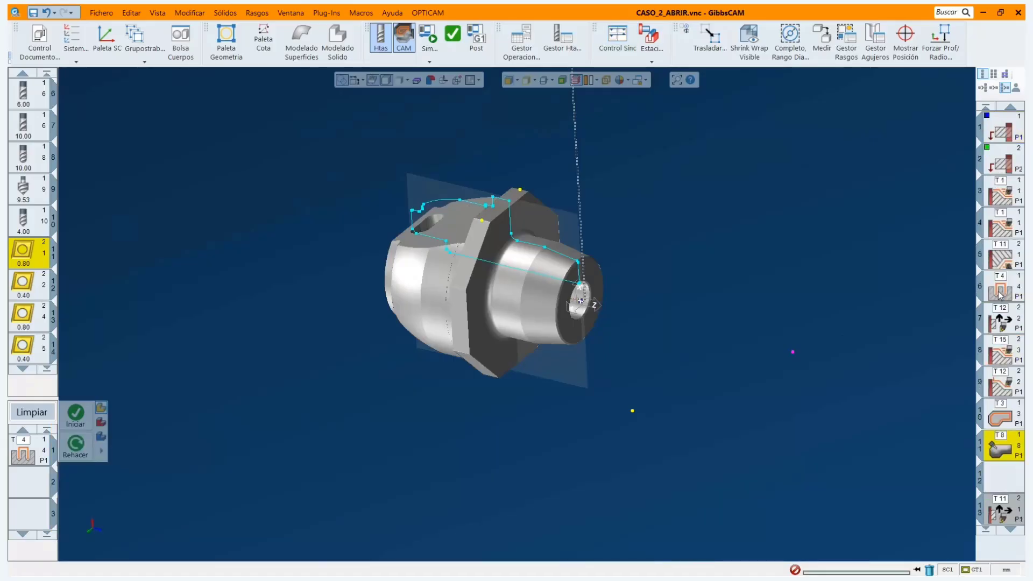
{"action": "left_click", "coordinate": [1005, 137], "text": "shift"}
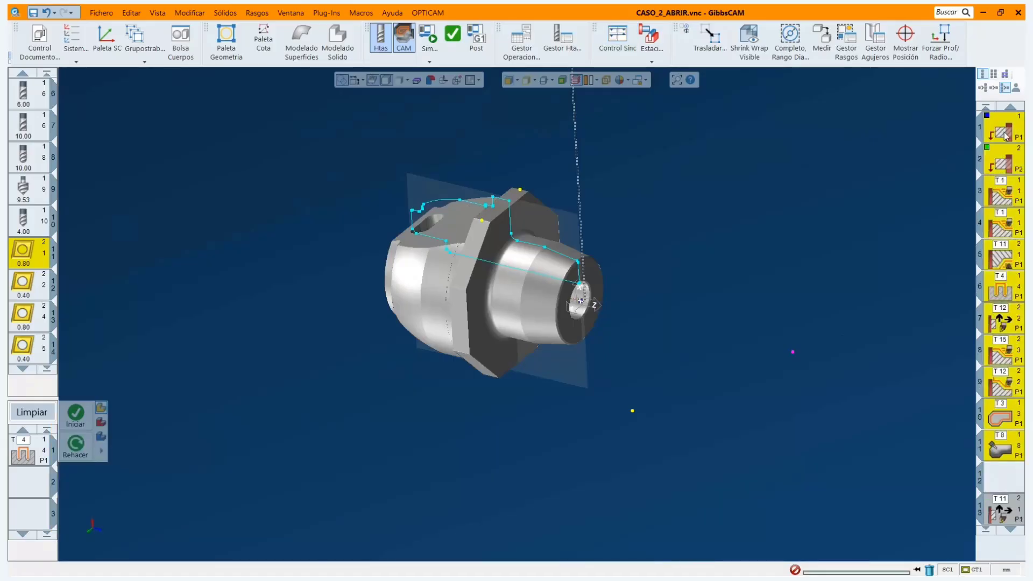
{"action": "left_click", "coordinate": [428, 40]}
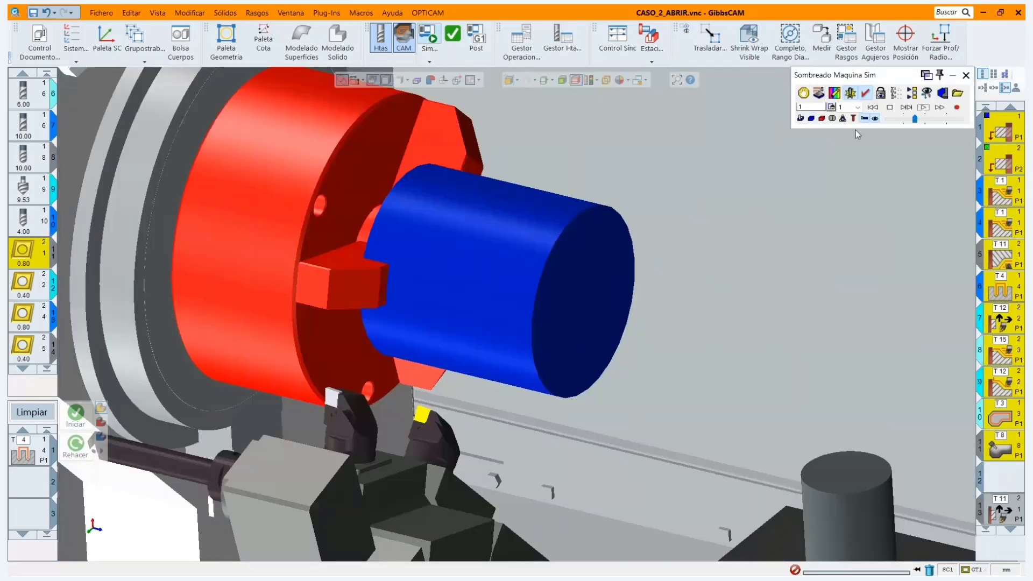
Increase the simulation speed, play the machining through to operation 6, and close the simulation.
{"action": "left_click", "coordinate": [922, 117]}
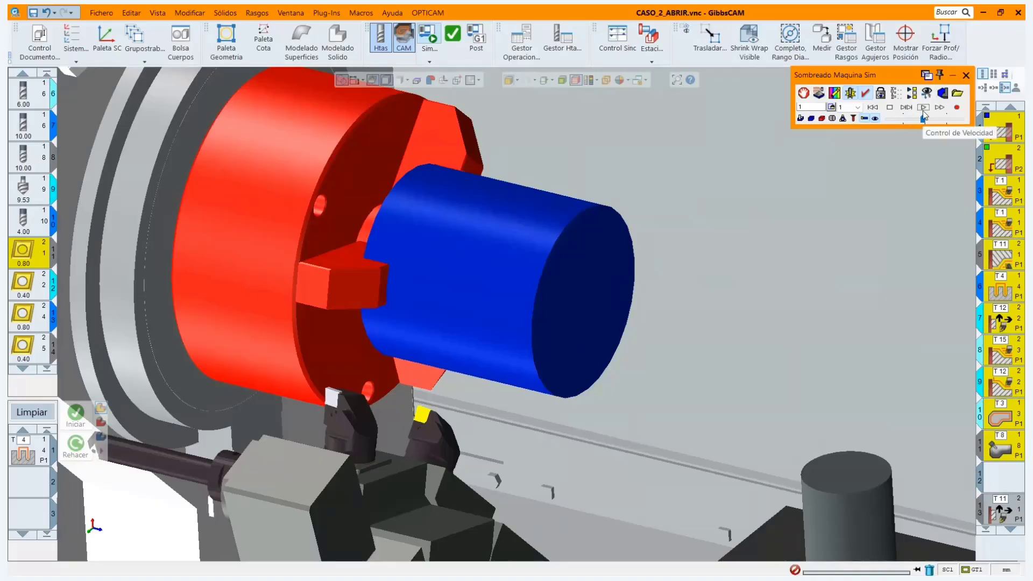
{"action": "left_click", "coordinate": [924, 120]}
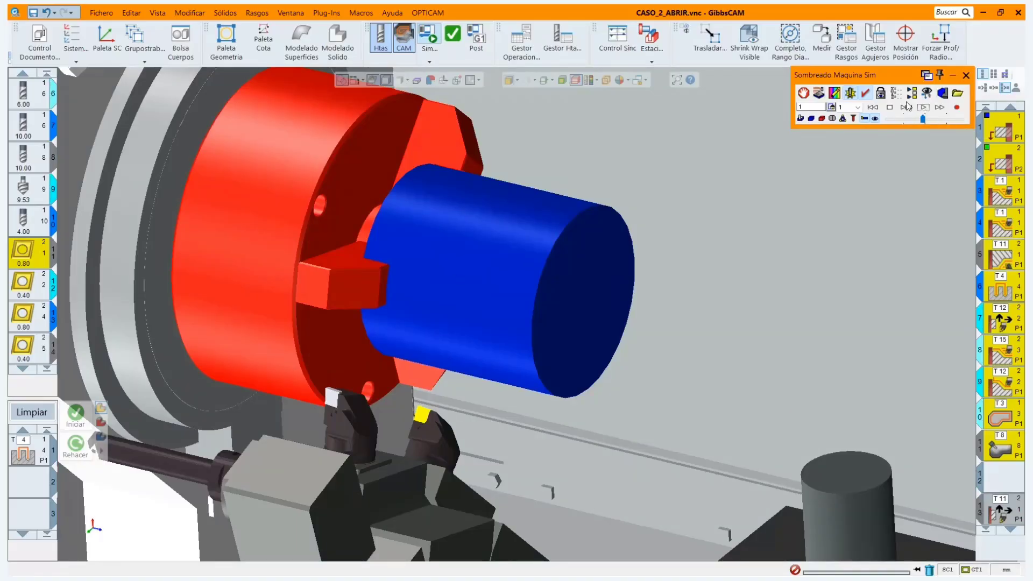
{"action": "left_click", "coordinate": [923, 108]}
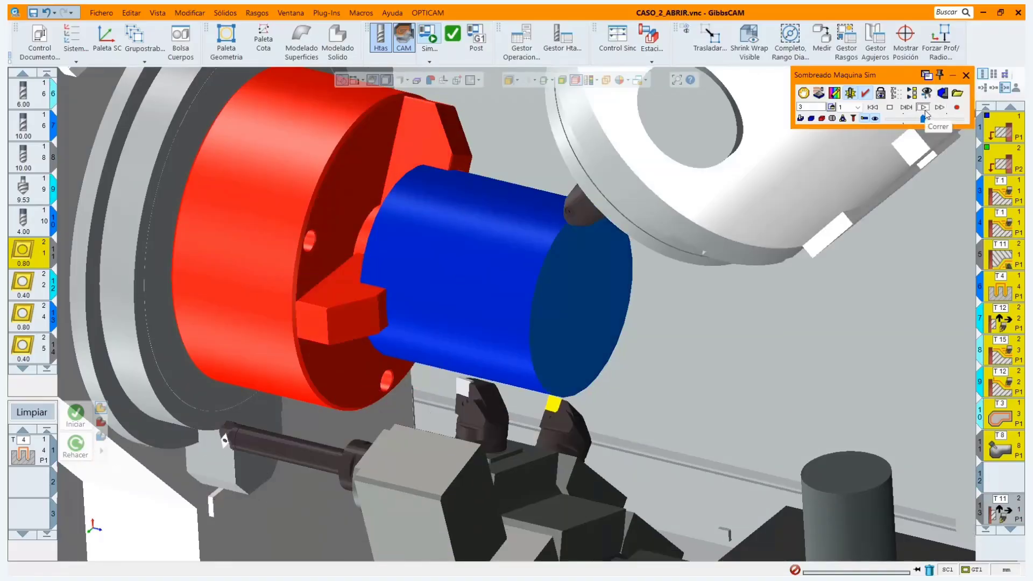
{"action": "left_click", "coordinate": [924, 107]}
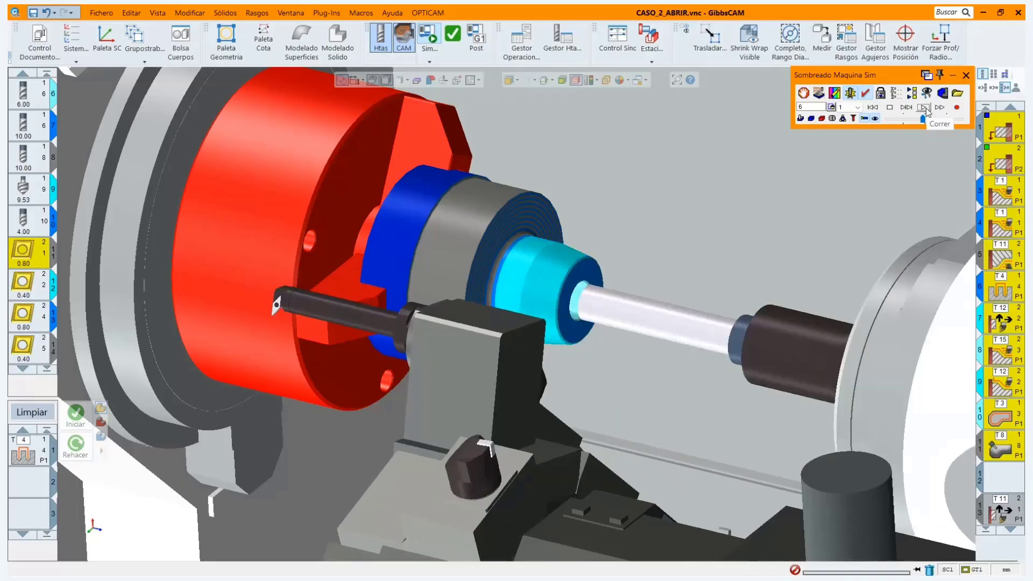
{"action": "left_click", "coordinate": [967, 75]}
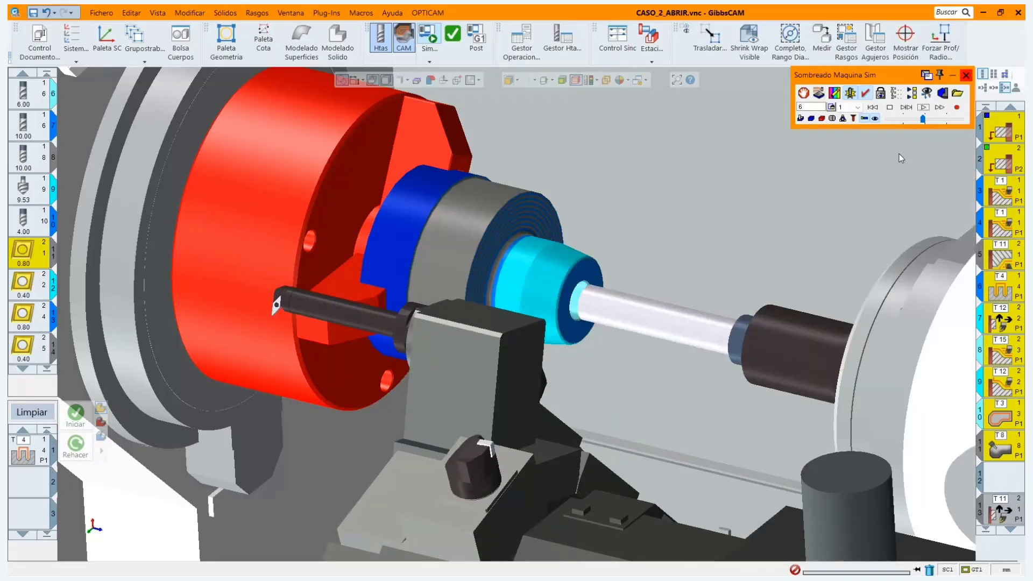
In the sync control, remove the synchronization between the start of operation 6 and the end of operation 8.
{"action": "left_click", "coordinate": [617, 38]}
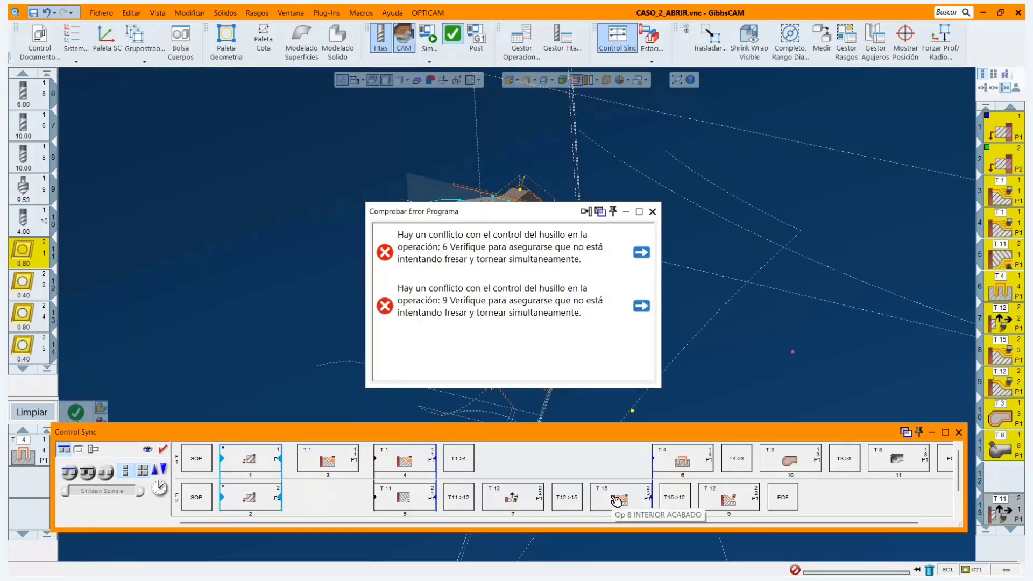
{"action": "left_click", "coordinate": [667, 464]}
{"action": "left_click", "coordinate": [646, 495]}
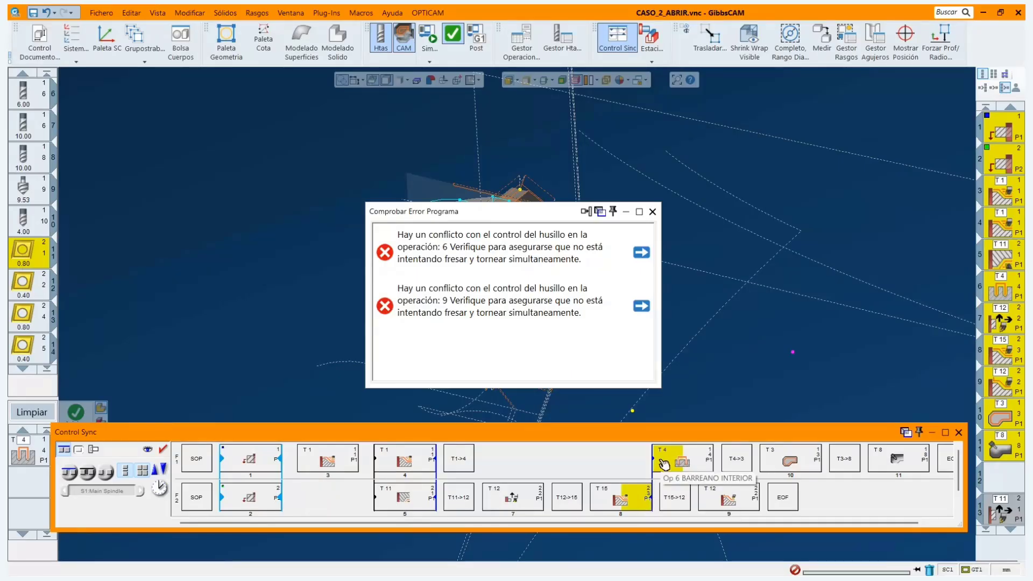
{"action": "left_click", "coordinate": [115, 474]}
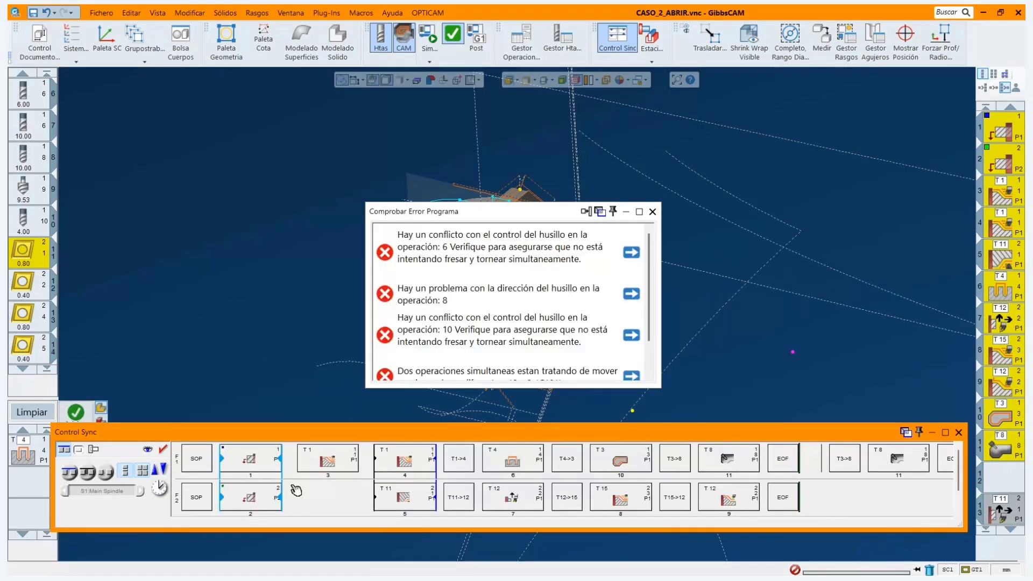
Synchronize the end of operation 6 with the start of operation 8, and close the error list and sync control.
{"action": "left_click", "coordinate": [539, 466]}
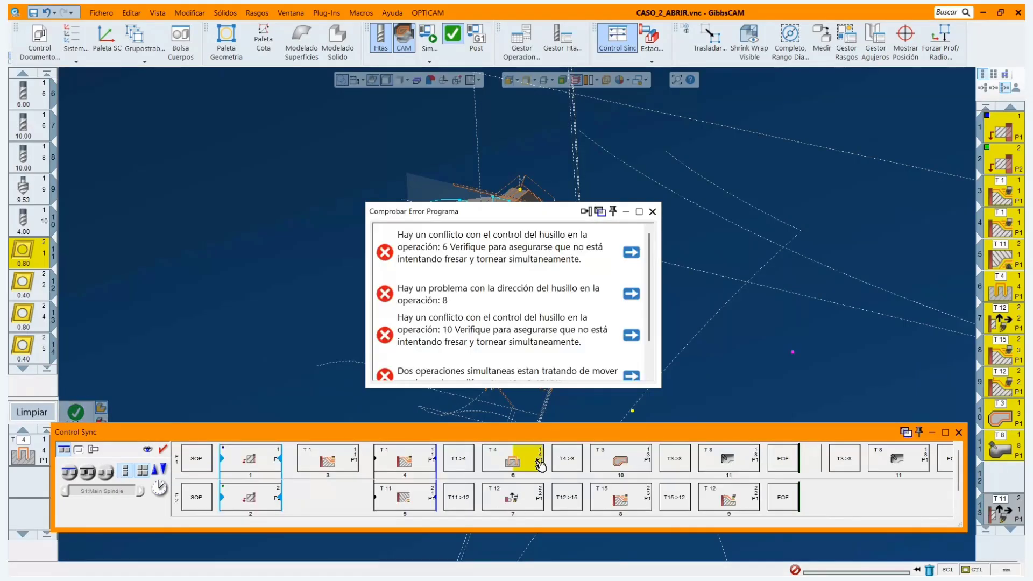
{"action": "left_click", "coordinate": [618, 502]}
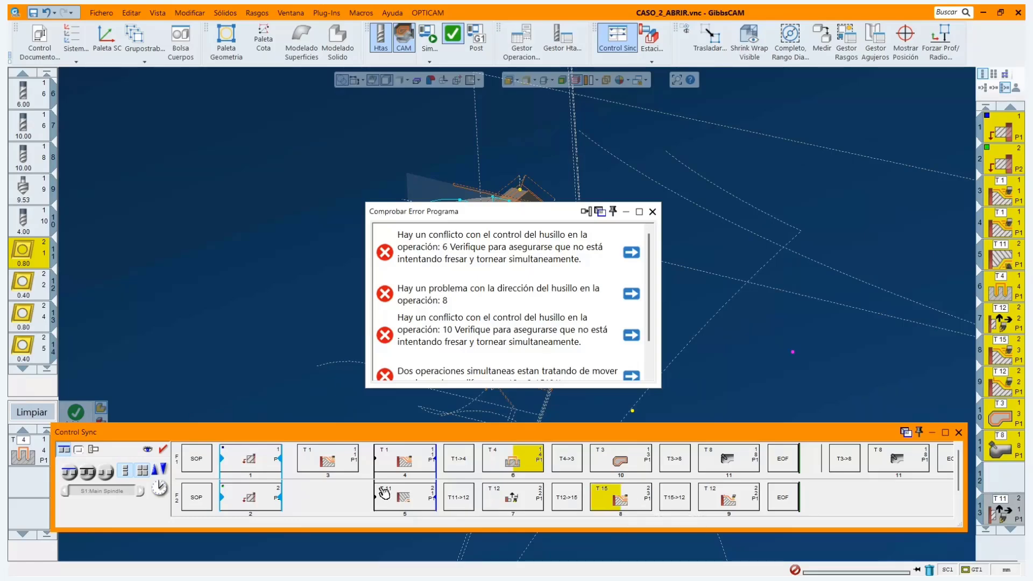
{"action": "left_click", "coordinate": [78, 476]}
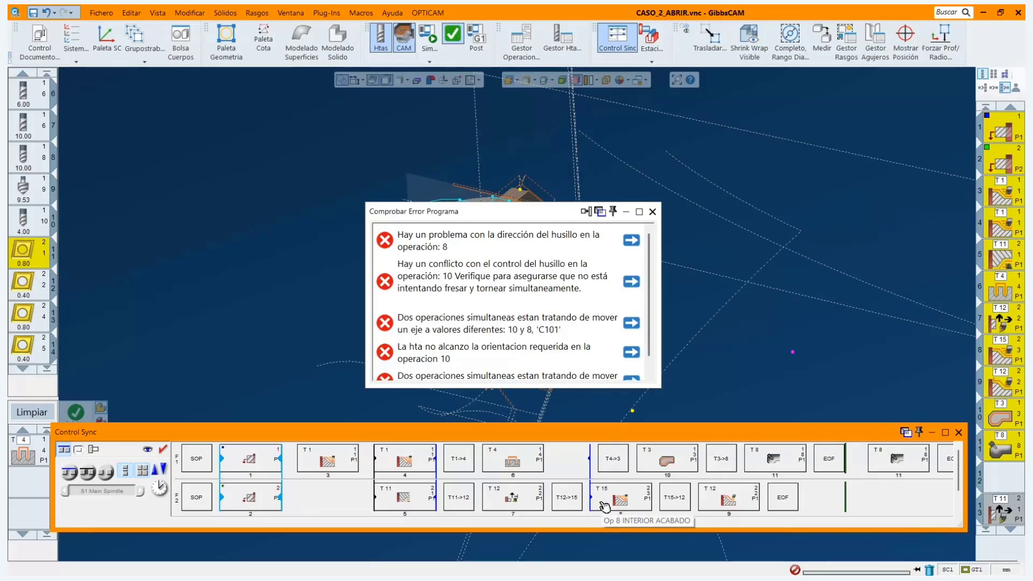
{"action": "left_click", "coordinate": [652, 212]}
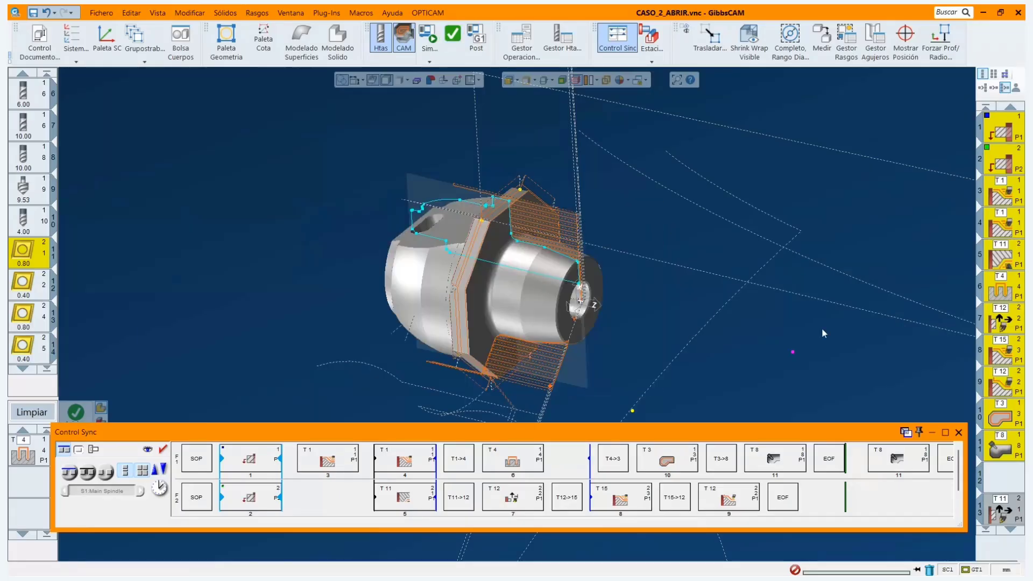
{"action": "left_click", "coordinate": [959, 432]}
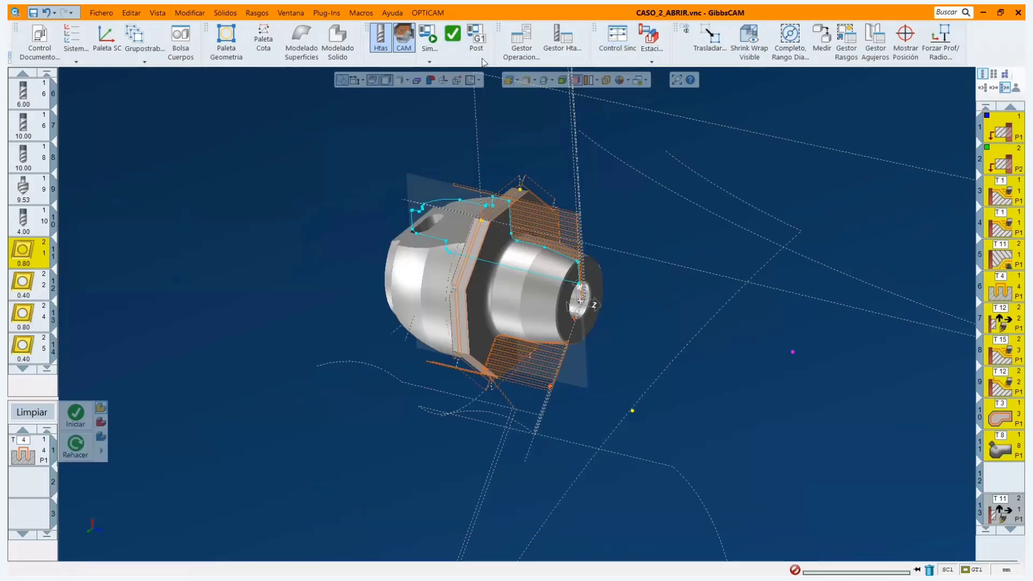
Run the machine simulation of the selected operations up to operation 6 to check the new synchronization, and close it.
{"action": "left_click", "coordinate": [429, 36]}
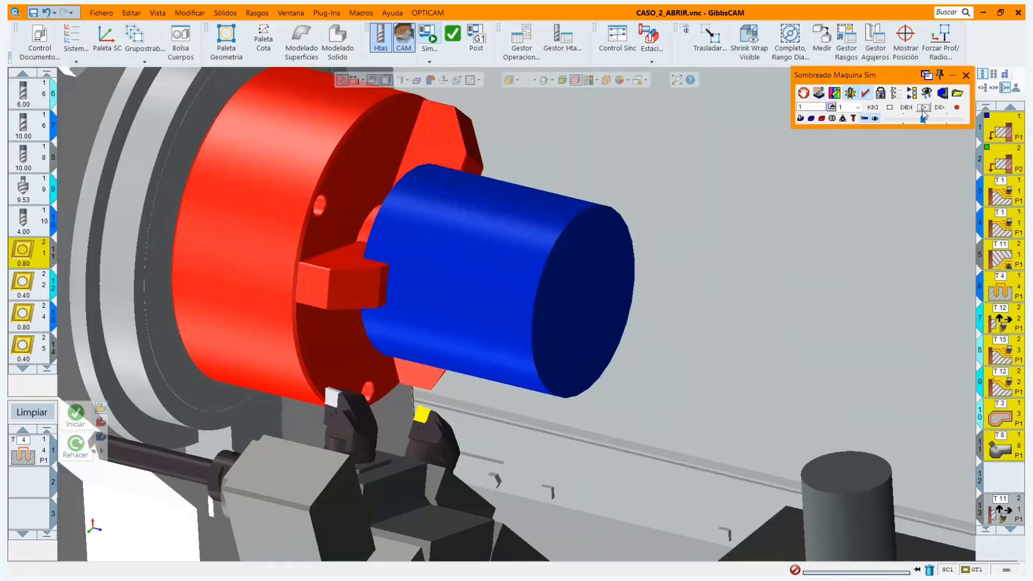
{"action": "left_click", "coordinate": [920, 106]}
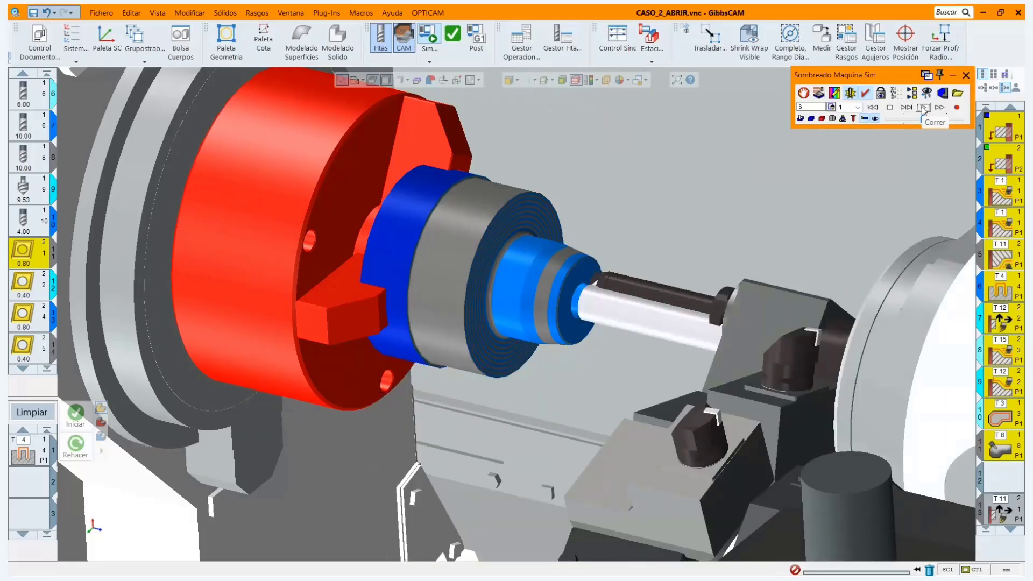
{"action": "left_click", "coordinate": [966, 75]}
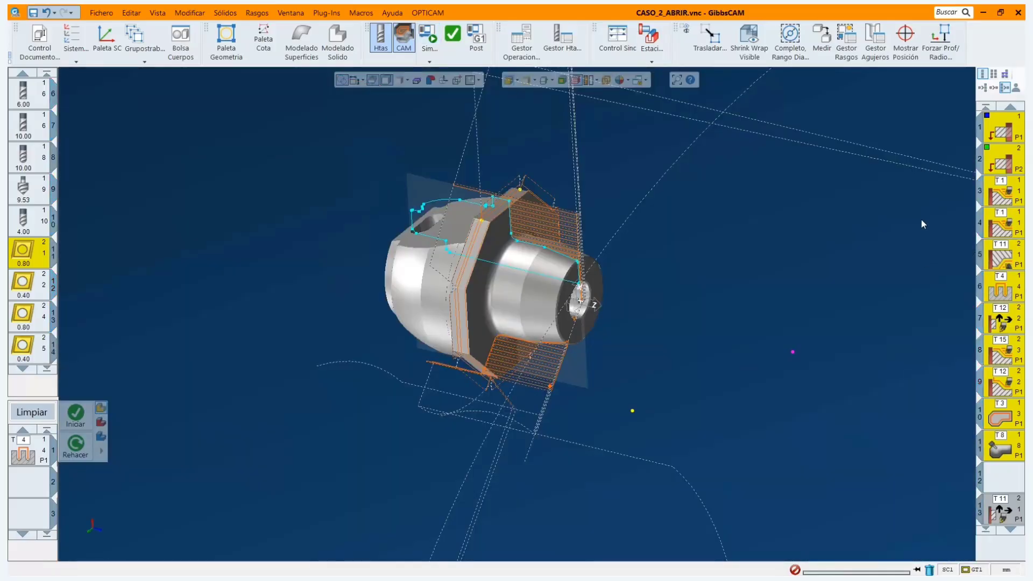
Clear the operation selection, select operations 1 through 11 again, and reopen the sync control.
{"action": "left_click", "coordinate": [999, 474]}
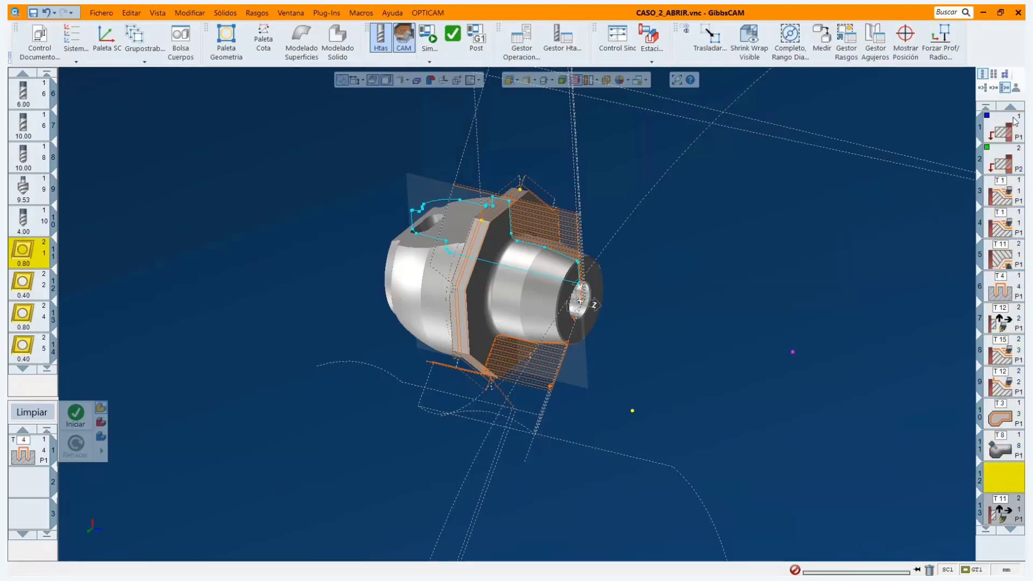
{"action": "left_click", "coordinate": [1000, 134]}
{"action": "left_click", "coordinate": [1002, 445], "text": "shift"}
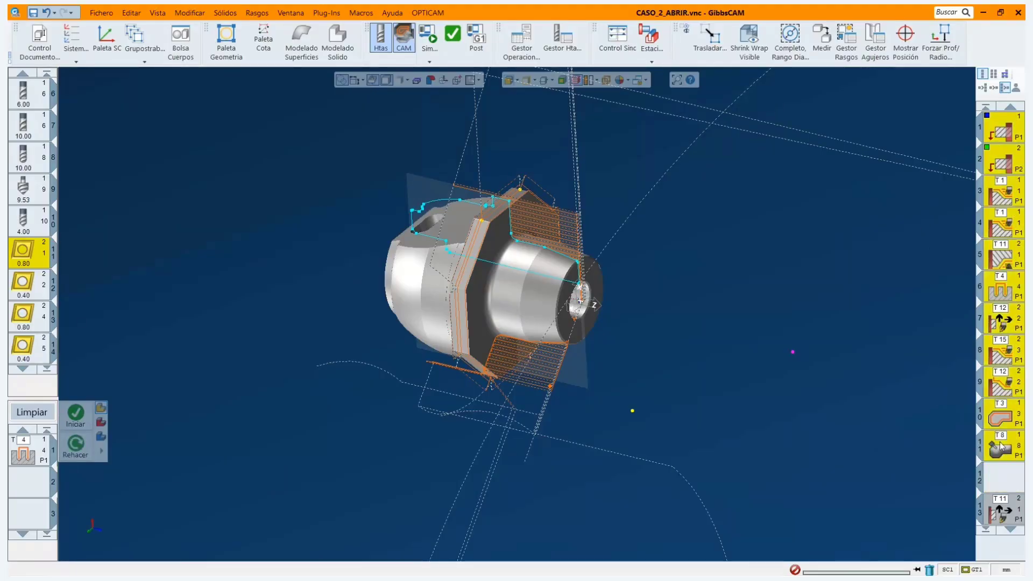
{"action": "left_click", "coordinate": [617, 49]}
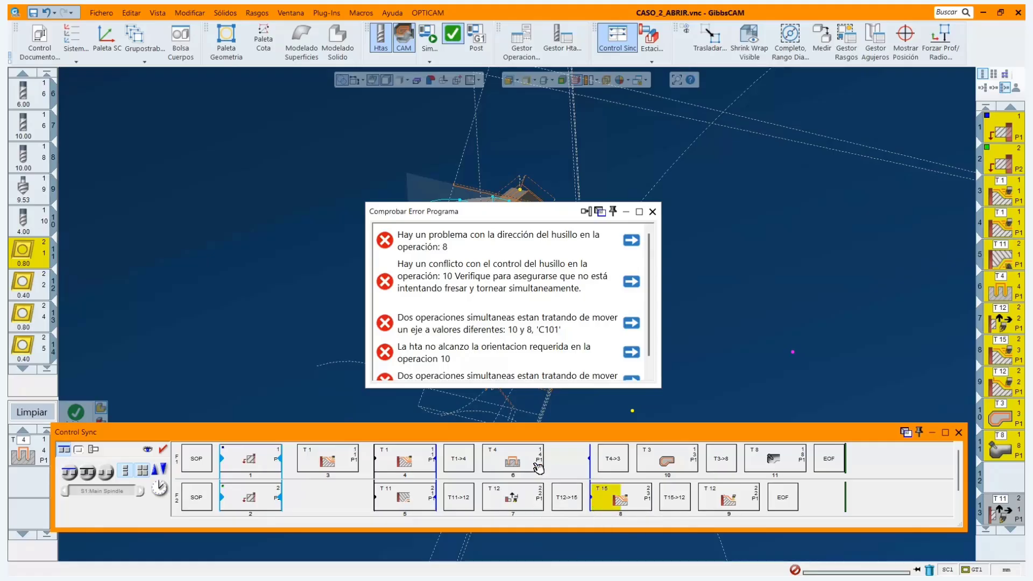
Remove and reapply the synchronization between the end of operation 6 and the start of operation 8.
{"action": "left_click", "coordinate": [109, 471]}
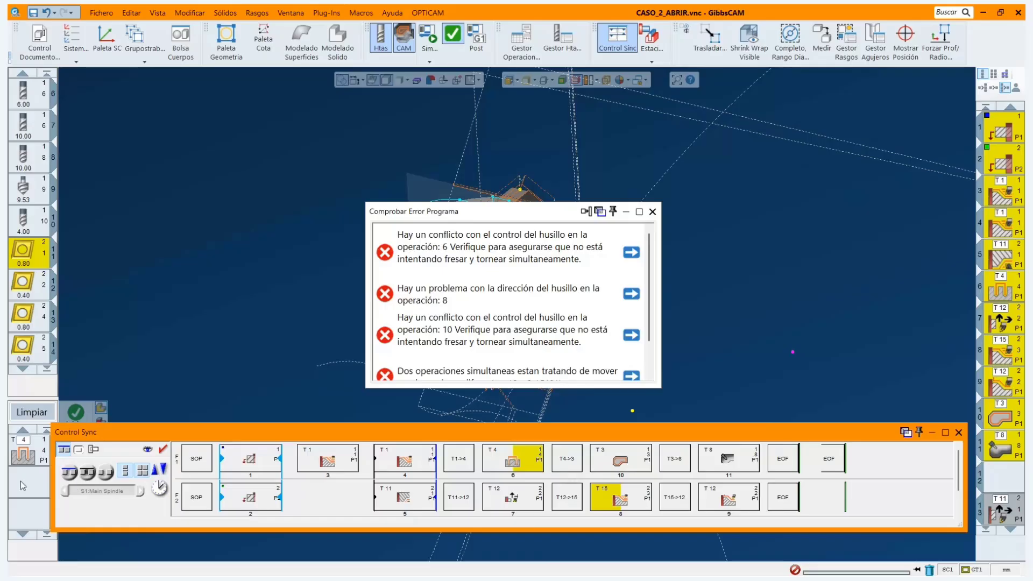
{"action": "left_click", "coordinate": [74, 476]}
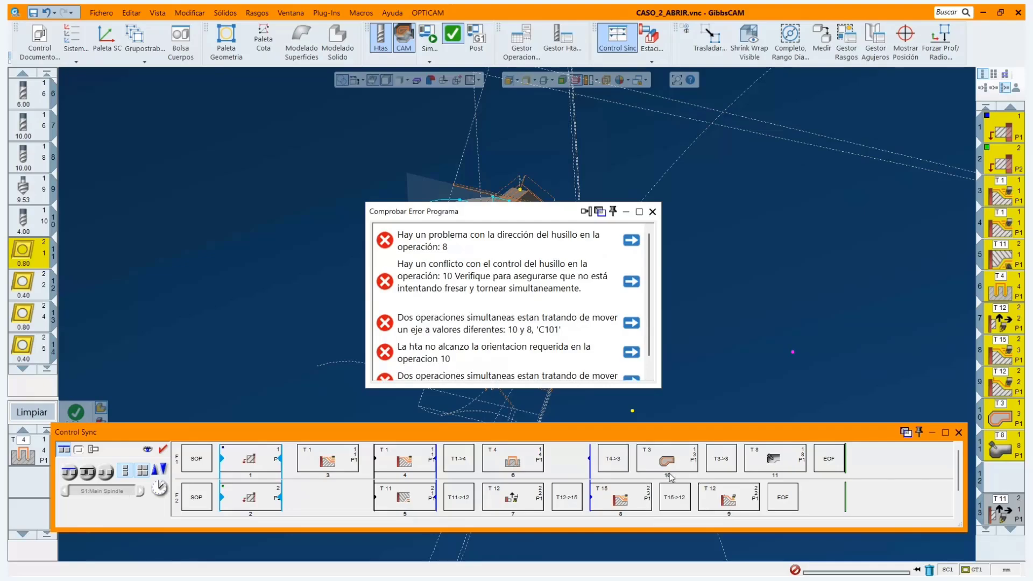
Synchronize the end of operation 9 with the start of operation 10, and close the error list and sync control.
{"action": "left_click", "coordinate": [748, 509]}
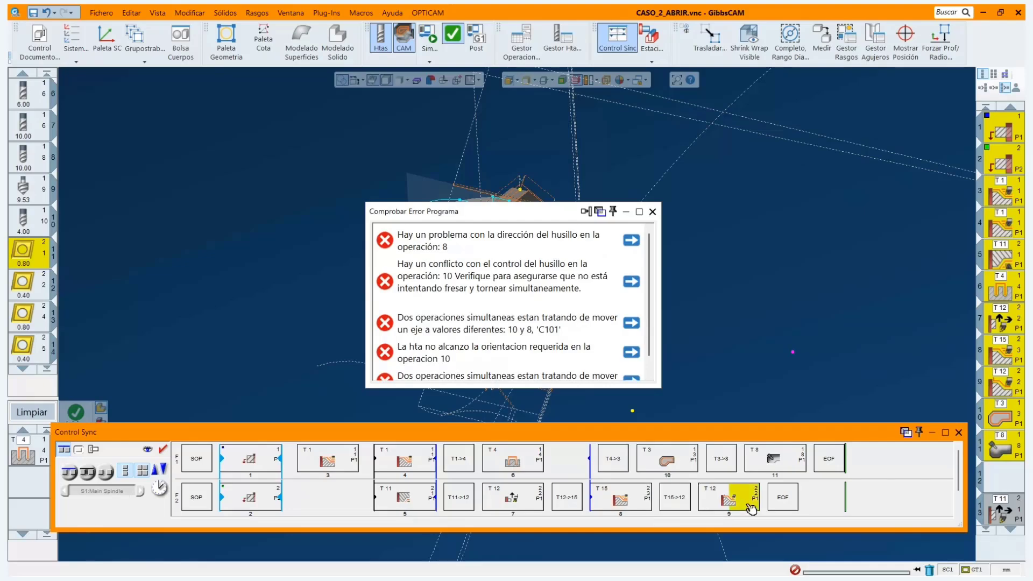
{"action": "left_click", "coordinate": [654, 471]}
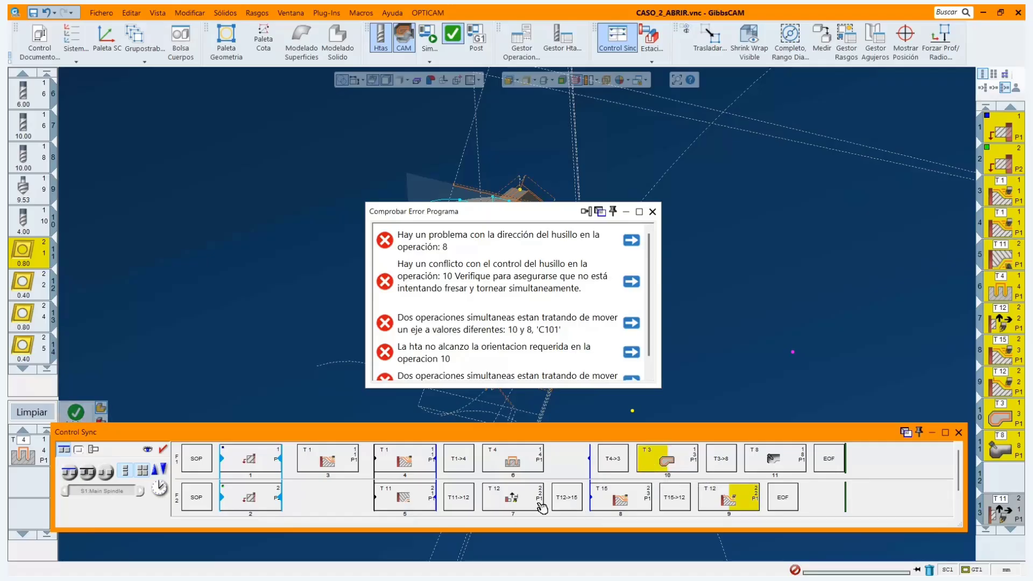
{"action": "left_click", "coordinate": [70, 474]}
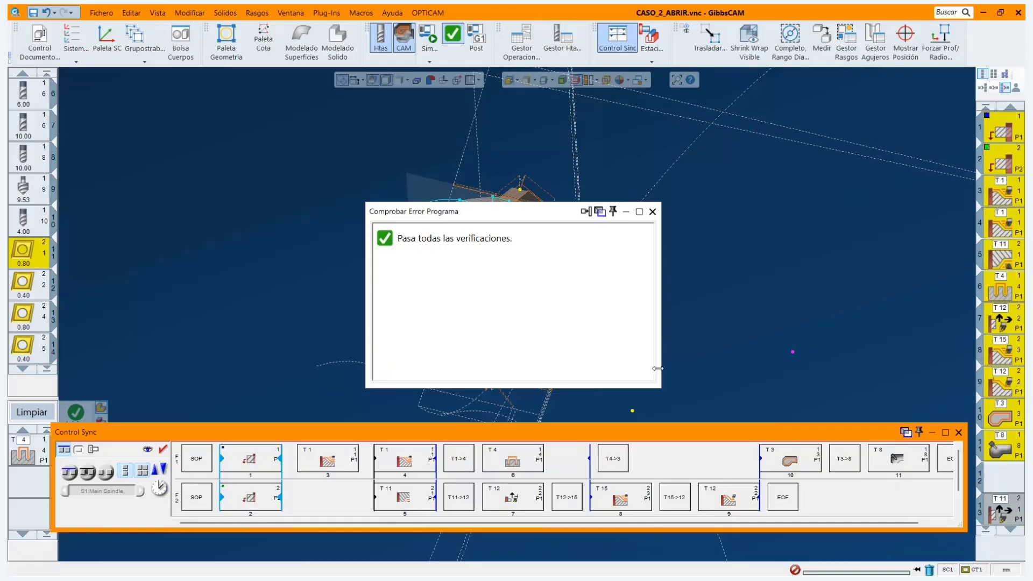
{"action": "left_click", "coordinate": [653, 211]}
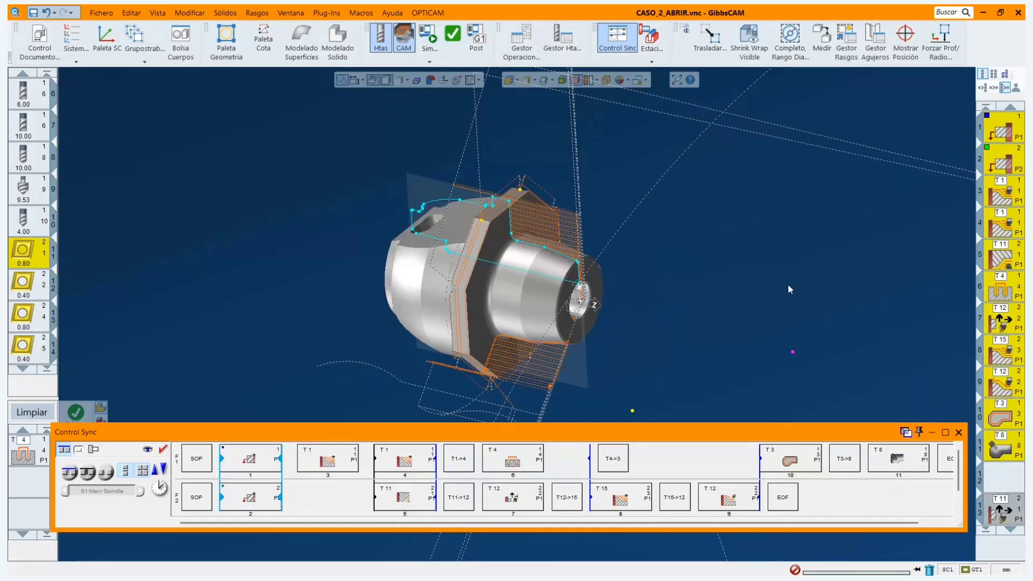
{"action": "left_click", "coordinate": [959, 432]}
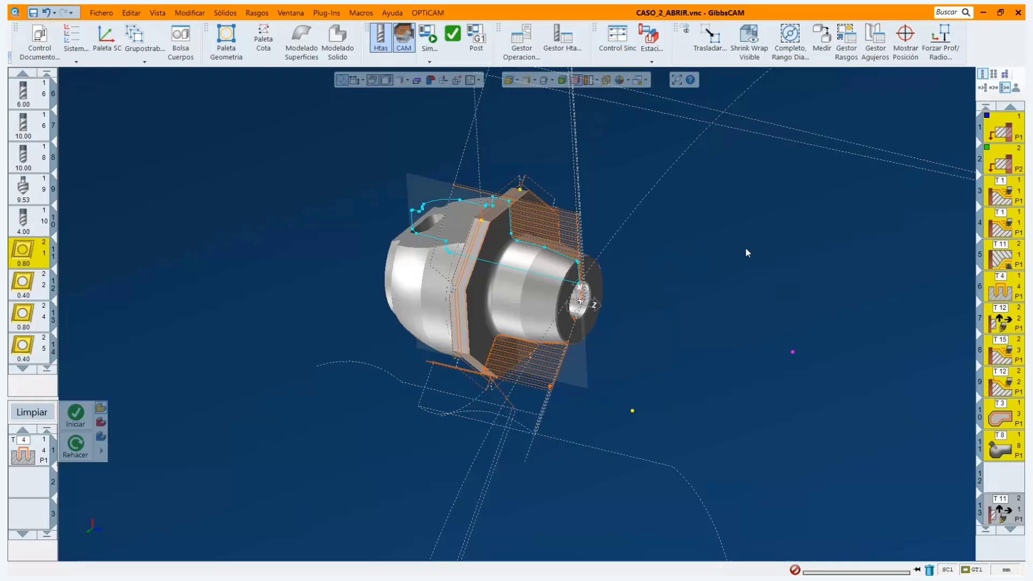
Play the machine simulation through to operation 10 at adjusted speed, close it, and pick the empty operation position 12.
{"action": "left_click", "coordinate": [429, 54]}
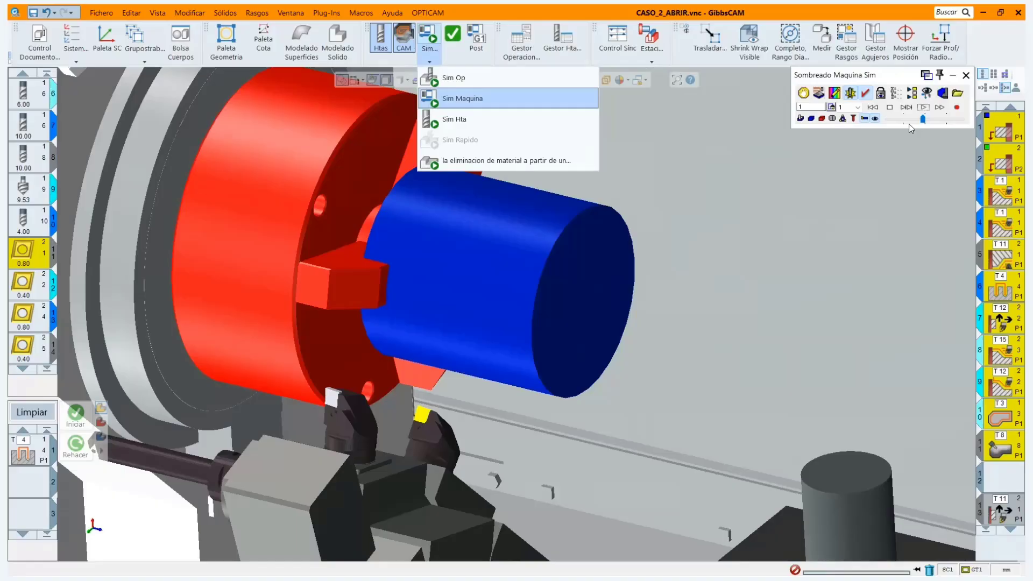
{"action": "left_click", "coordinate": [909, 120]}
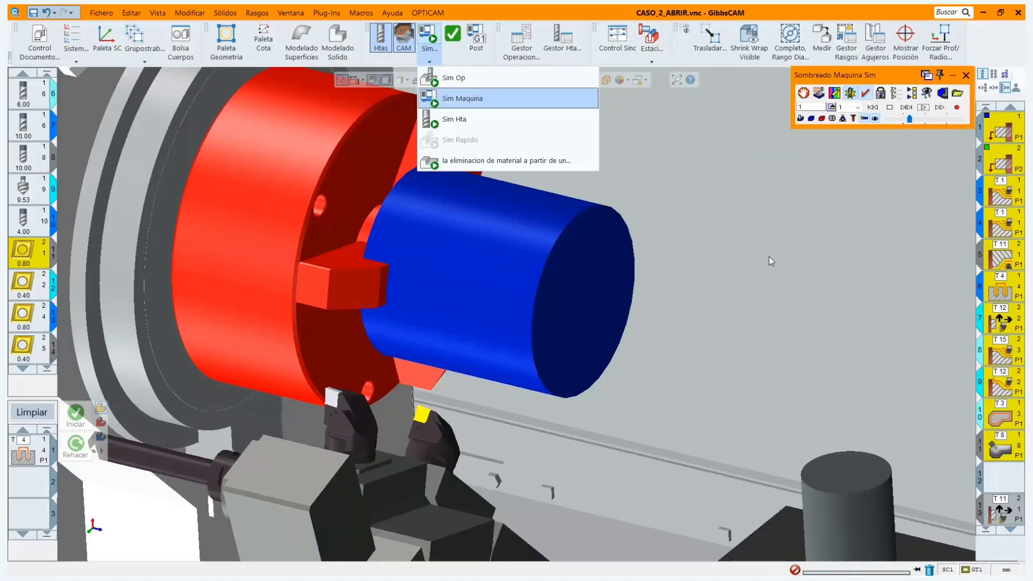
{"action": "left_click", "coordinate": [924, 108]}
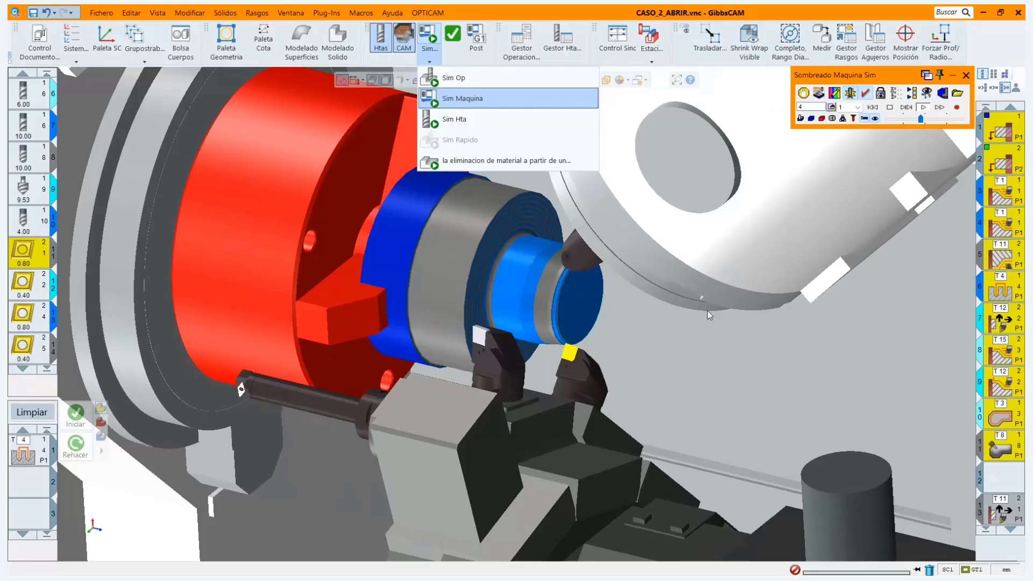
{"action": "left_click", "coordinate": [924, 108]}
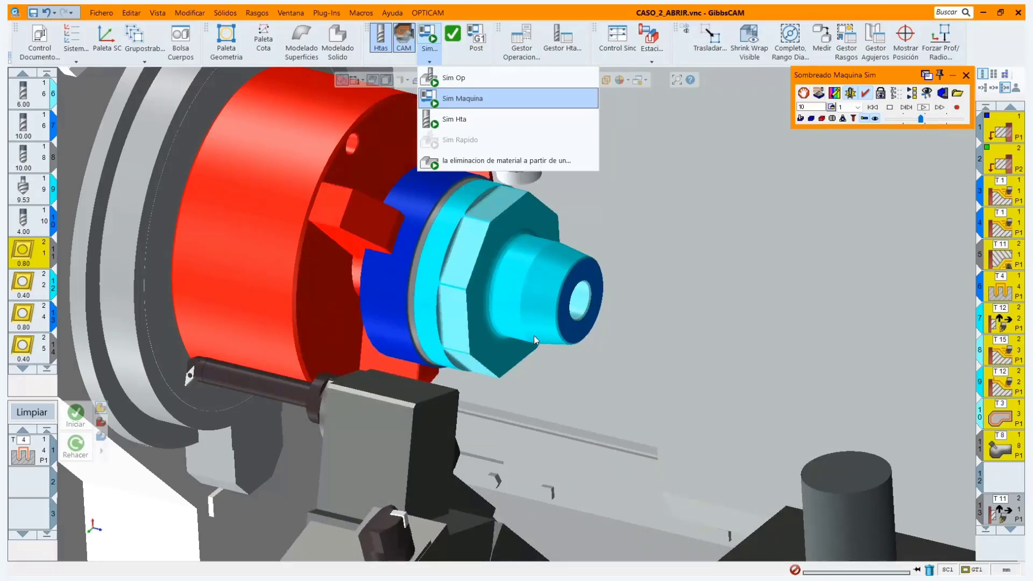
{"action": "left_click", "coordinate": [967, 75]}
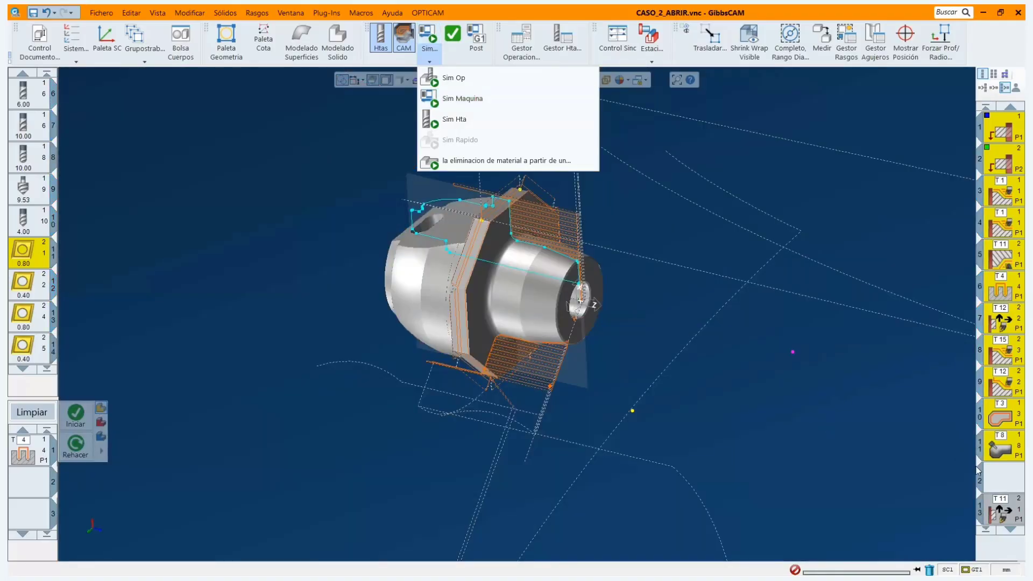
{"action": "left_click", "coordinate": [999, 481]}
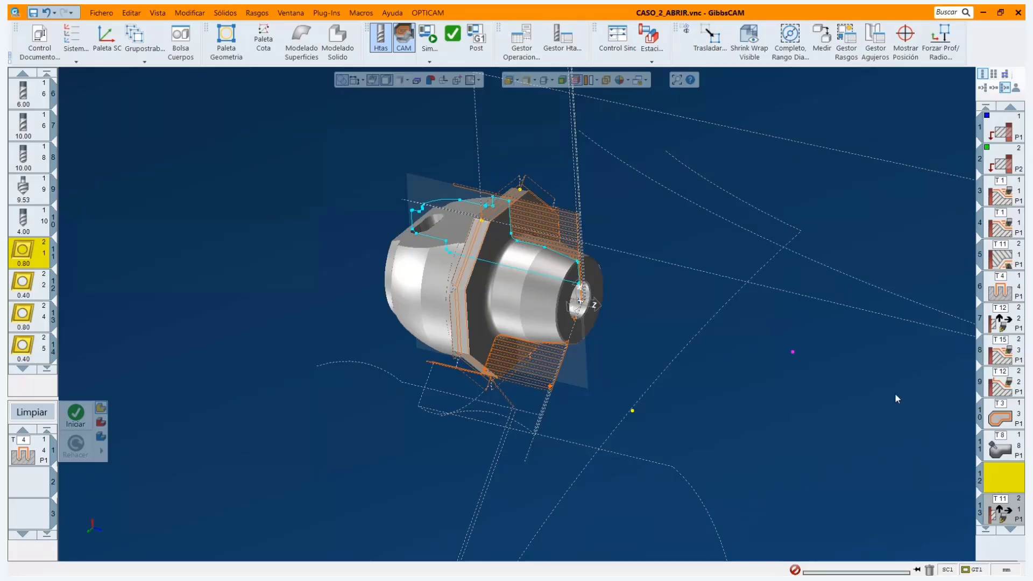
Clear the process list and review the definition of tool 8, the 10 mm ball end mill.
{"action": "scroll", "coordinate": [896, 398], "scroll_direction": "up", "scroll_amount": 1}
{"action": "scroll", "coordinate": [469, 202], "scroll_direction": "down", "scroll_amount": 1}
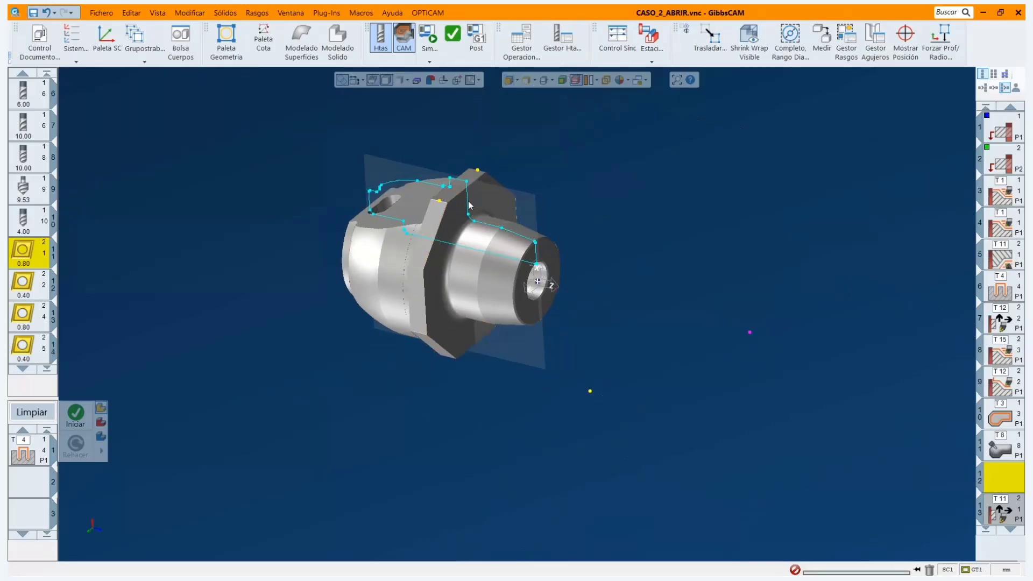
{"action": "scroll", "coordinate": [464, 184], "scroll_direction": "up", "scroll_amount": 1}
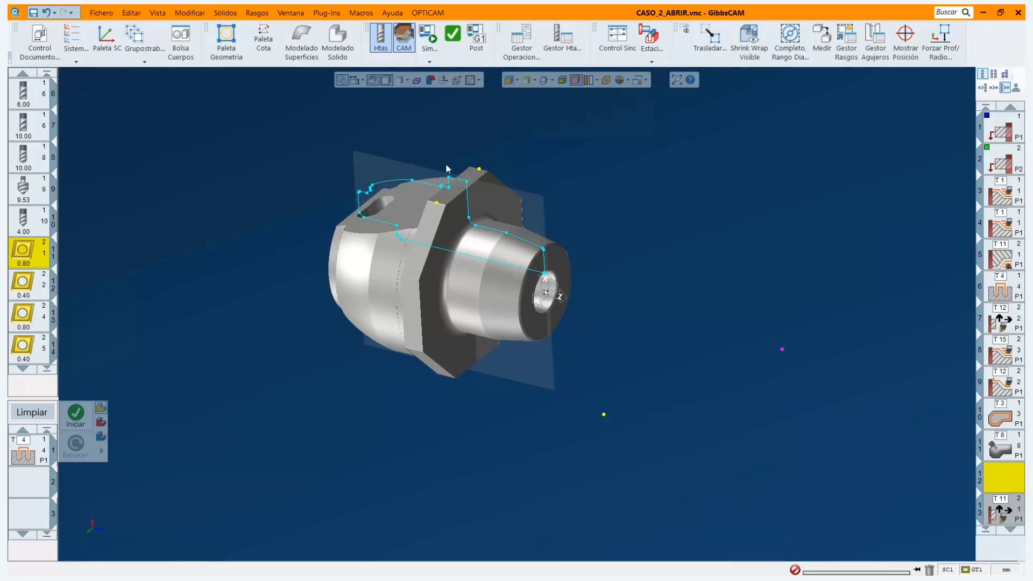
{"action": "scroll", "coordinate": [445, 167], "scroll_direction": "up", "scroll_amount": 2}
{"action": "scroll", "coordinate": [446, 163], "scroll_direction": "up", "scroll_amount": 1}
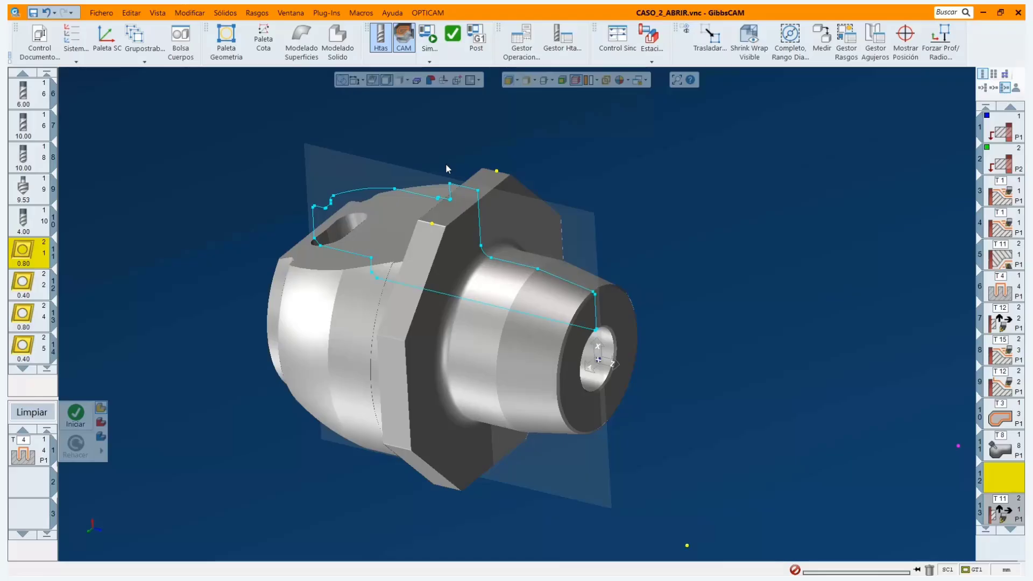
{"action": "left_click", "coordinate": [30, 415]}
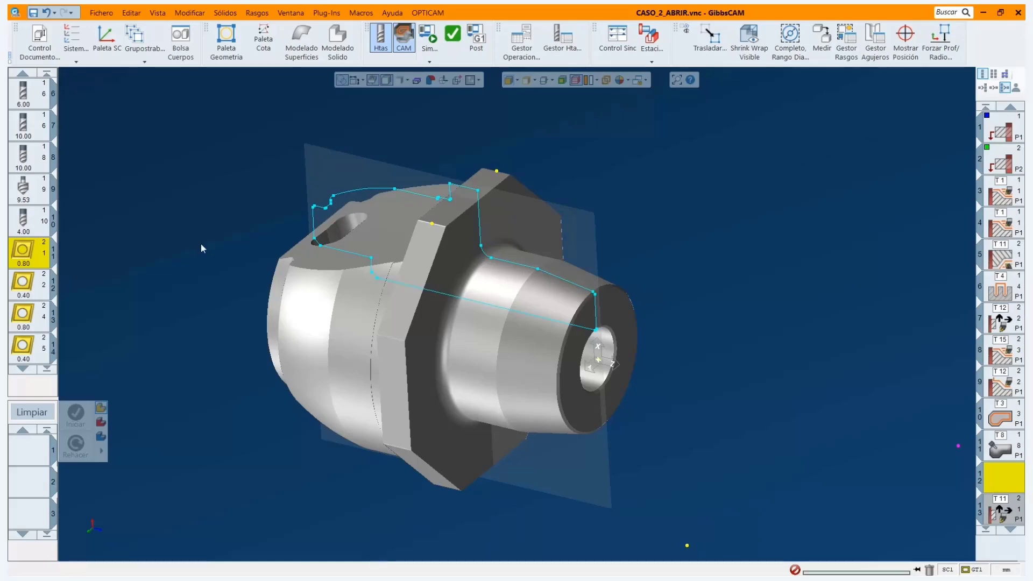
{"action": "double_click", "coordinate": [29, 168]}
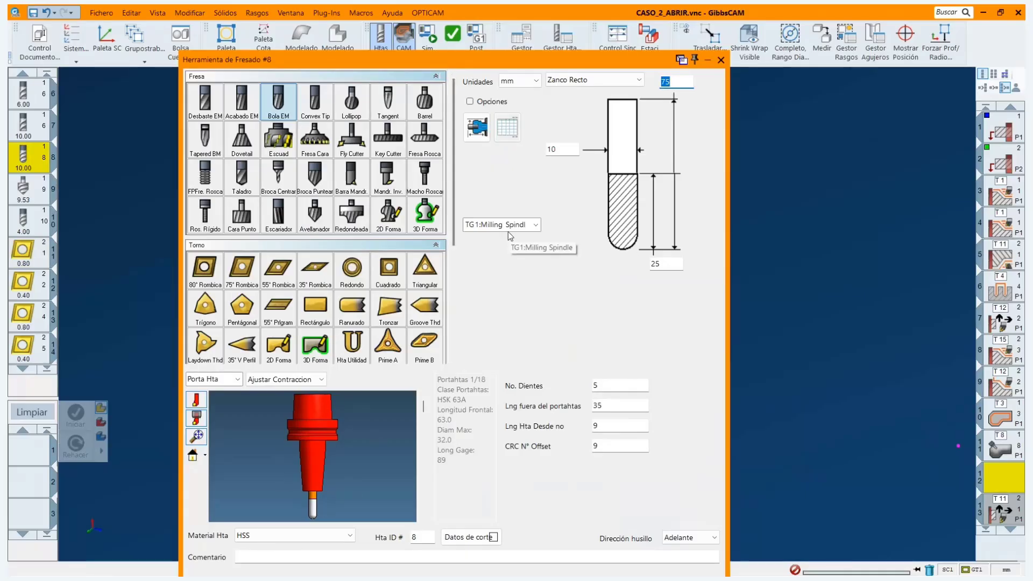
{"action": "left_click", "coordinate": [722, 60]}
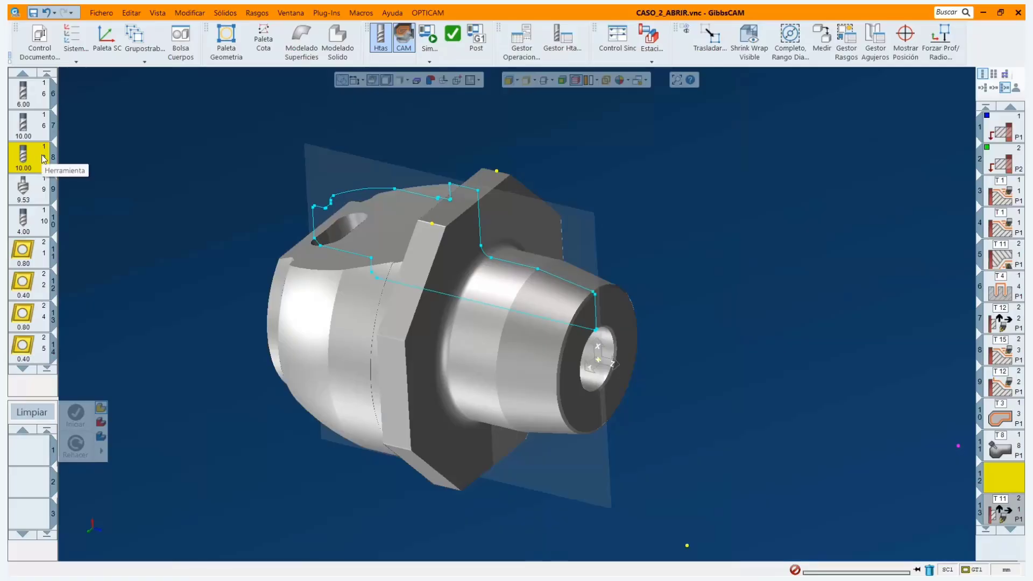
Create a 5-axis process with tool 8, restoring its default parameters and using machining coordinate system 1: ZX TORNO MAIN.
{"action": "left_click_drag", "start_coordinate": [41, 157], "coordinate": [37, 450]}
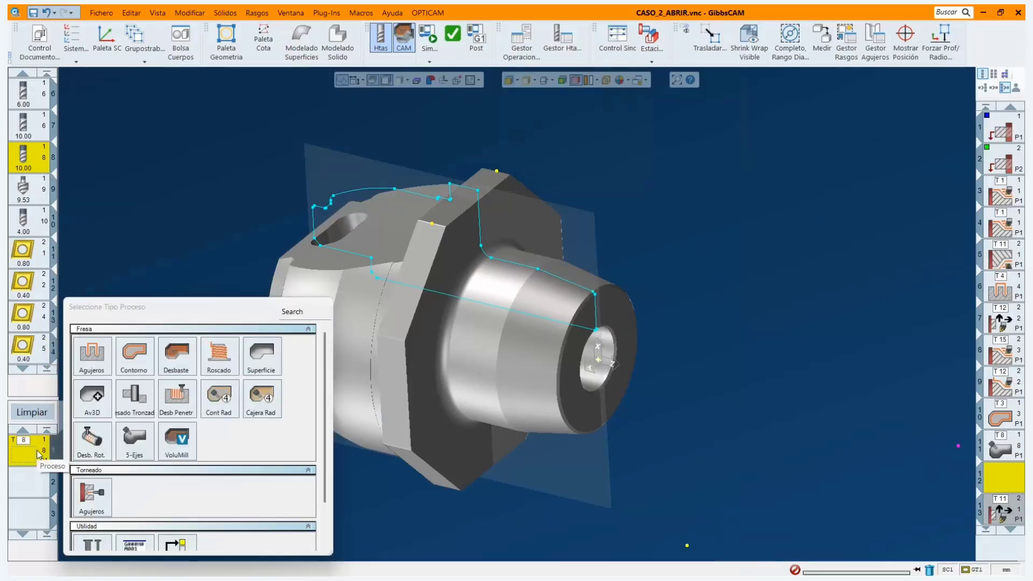
{"action": "left_click", "coordinate": [140, 444]}
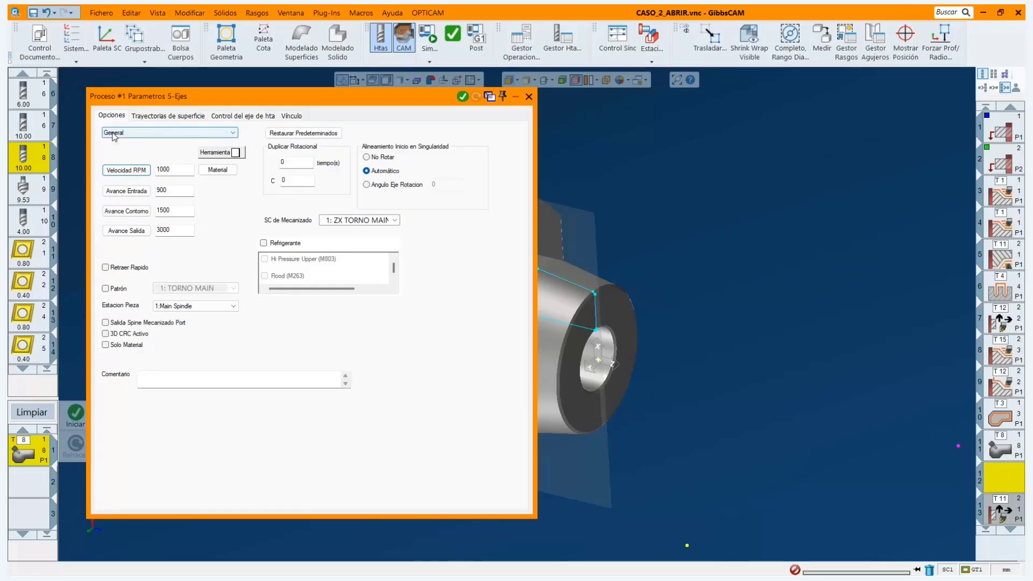
{"action": "left_click", "coordinate": [308, 135]}
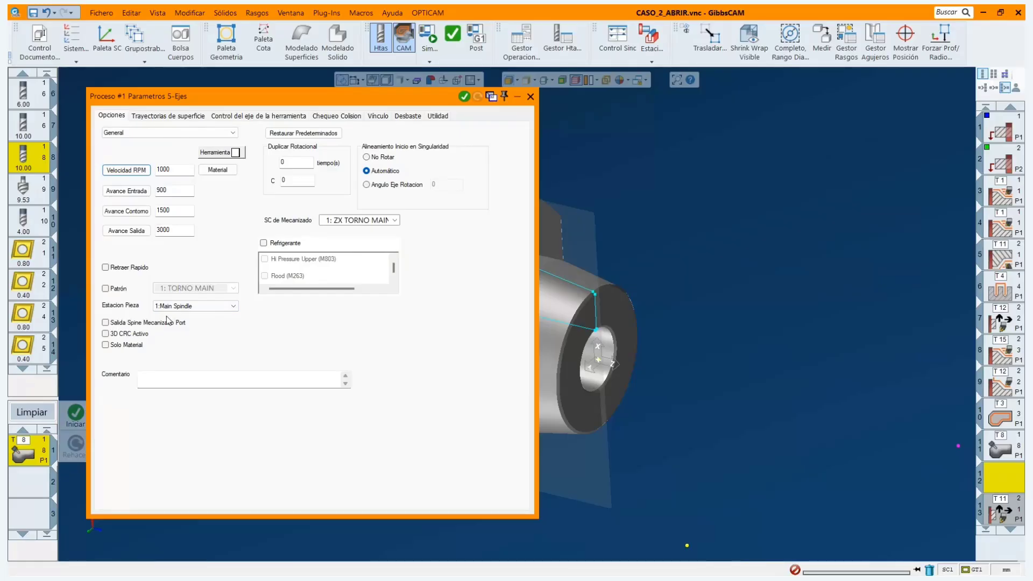
{"action": "left_click", "coordinate": [395, 222]}
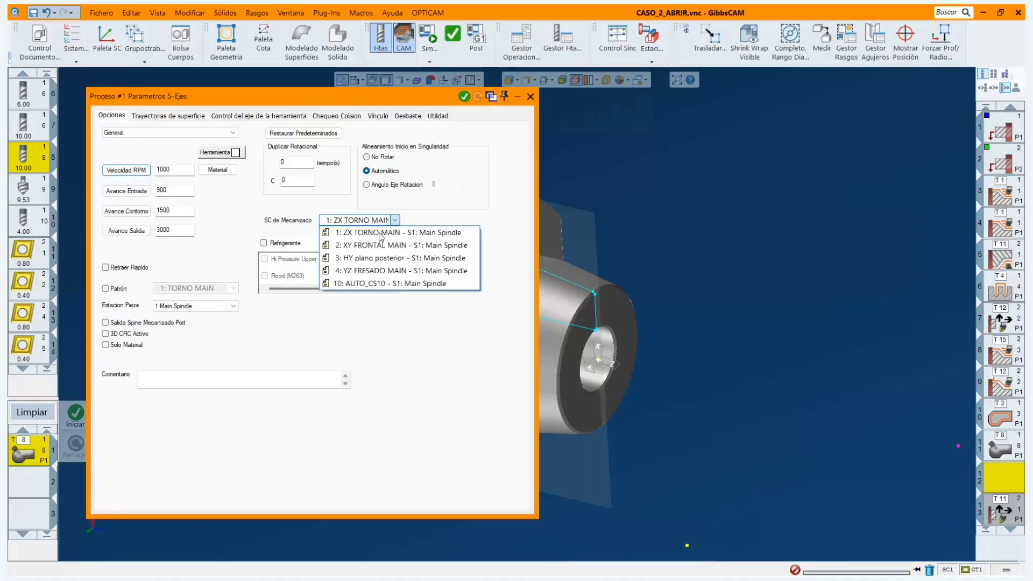
{"action": "left_click", "coordinate": [379, 234]}
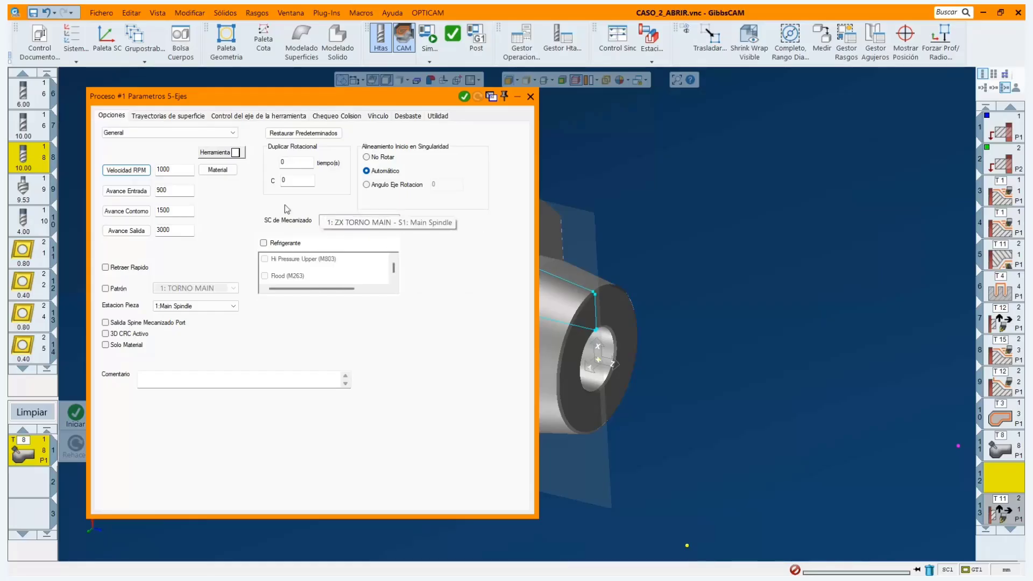
Base the process's surface toolpath calculation on Rebarbado.
{"action": "left_click", "coordinate": [163, 118]}
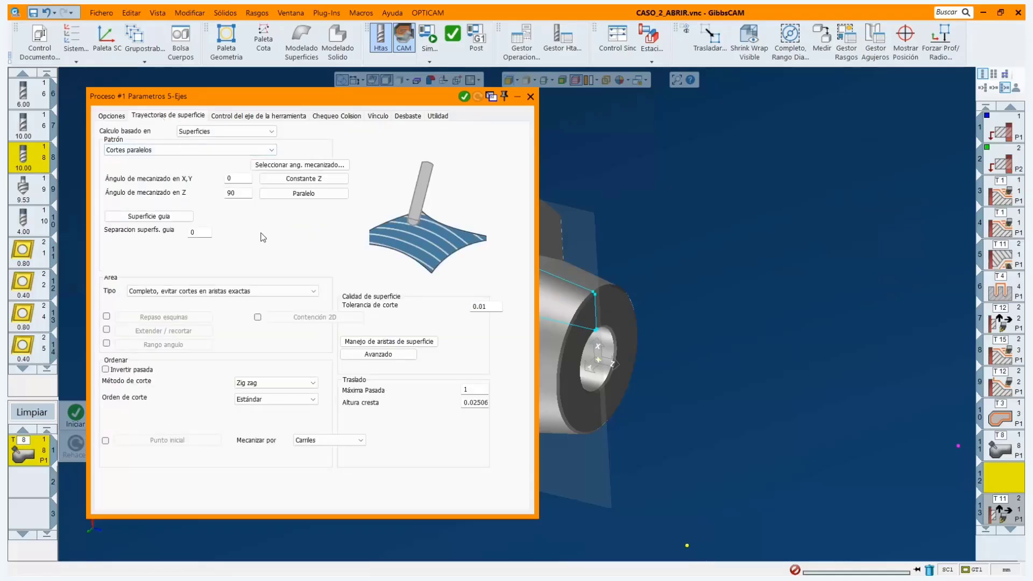
{"action": "left_click", "coordinate": [223, 133]}
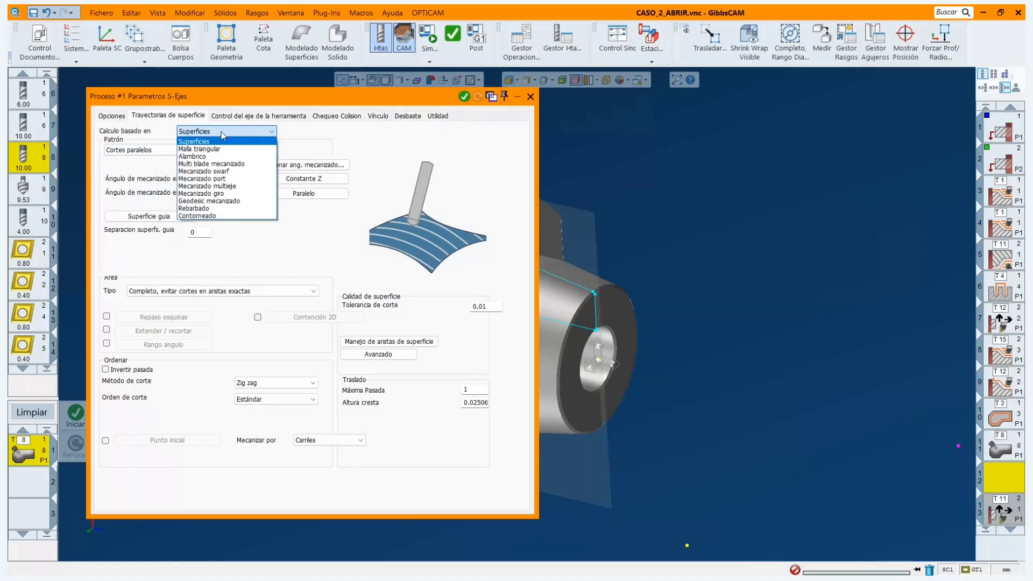
{"action": "left_click", "coordinate": [205, 215]}
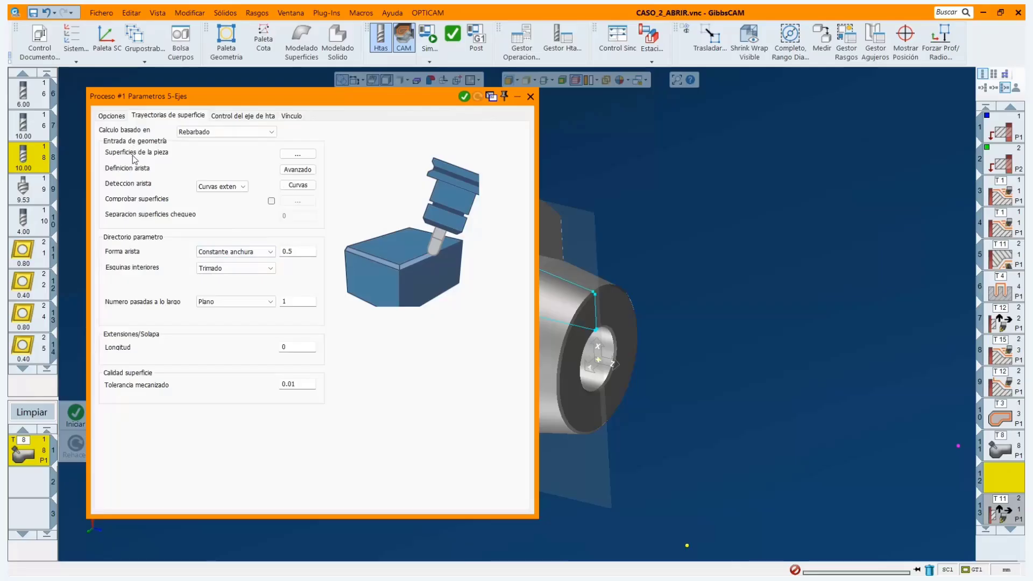
Assign the octagonal flange as the part surfaces, extending the selection from one flat to all its tangent faces.
{"action": "left_click", "coordinate": [296, 154]}
{"action": "middle_click_drag", "start_coordinate": [691, 244], "coordinate": [779, 227]}
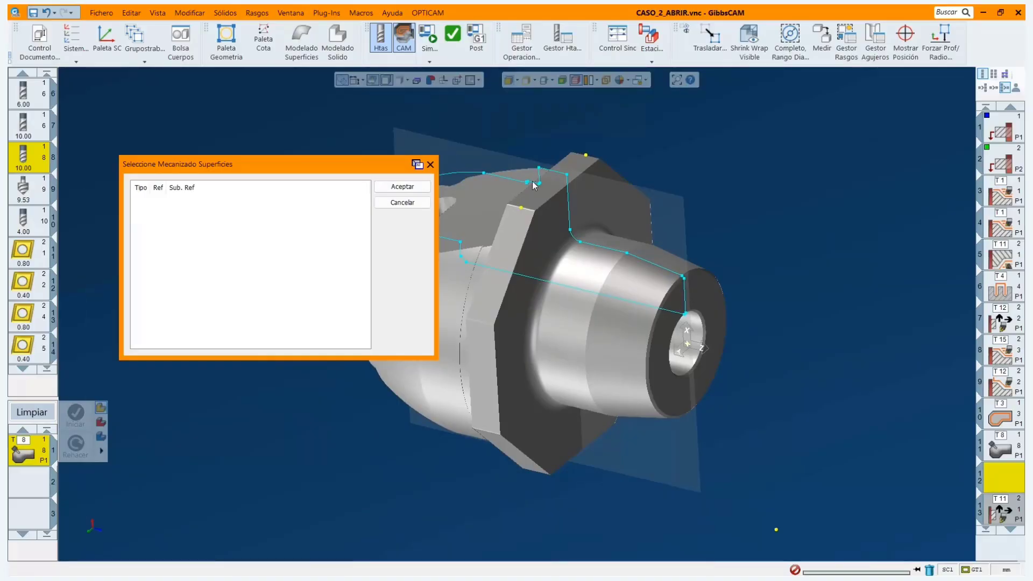
{"action": "left_click", "coordinate": [534, 200]}
{"action": "right_click", "coordinate": [534, 203]}
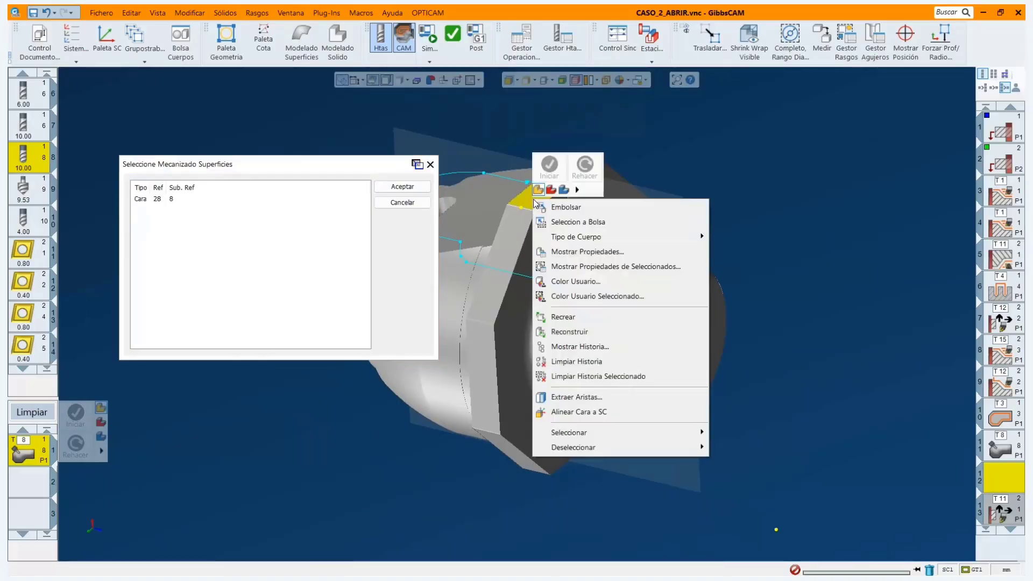
{"action": "mouse_move", "coordinate": [603, 432]}
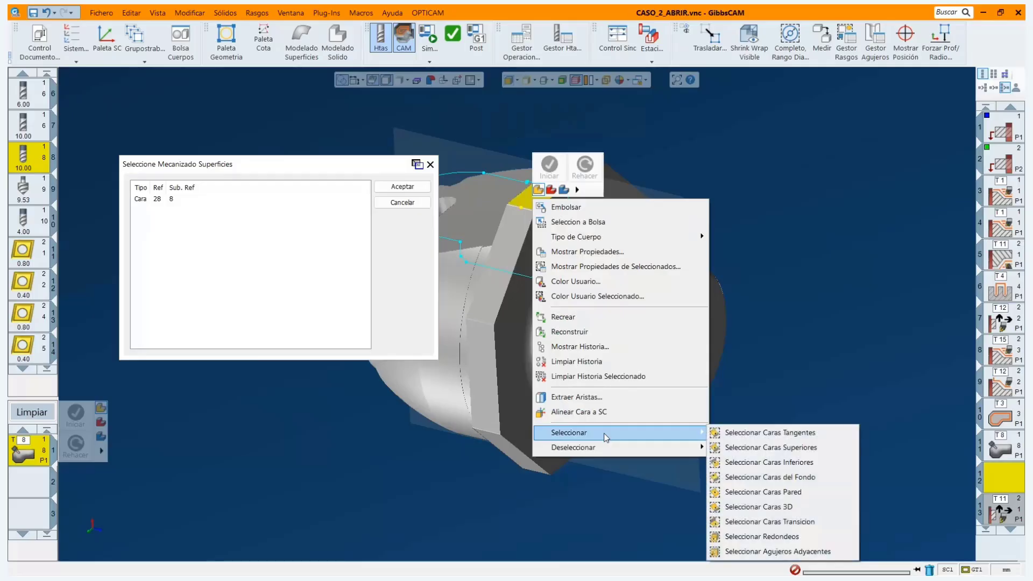
{"action": "left_click", "coordinate": [777, 436]}
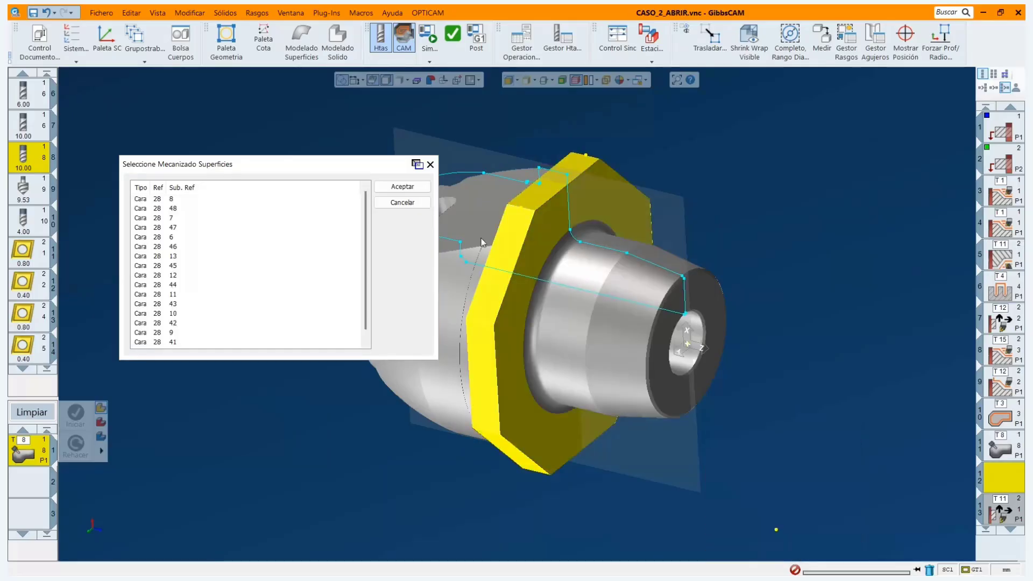
{"action": "left_click", "coordinate": [403, 188]}
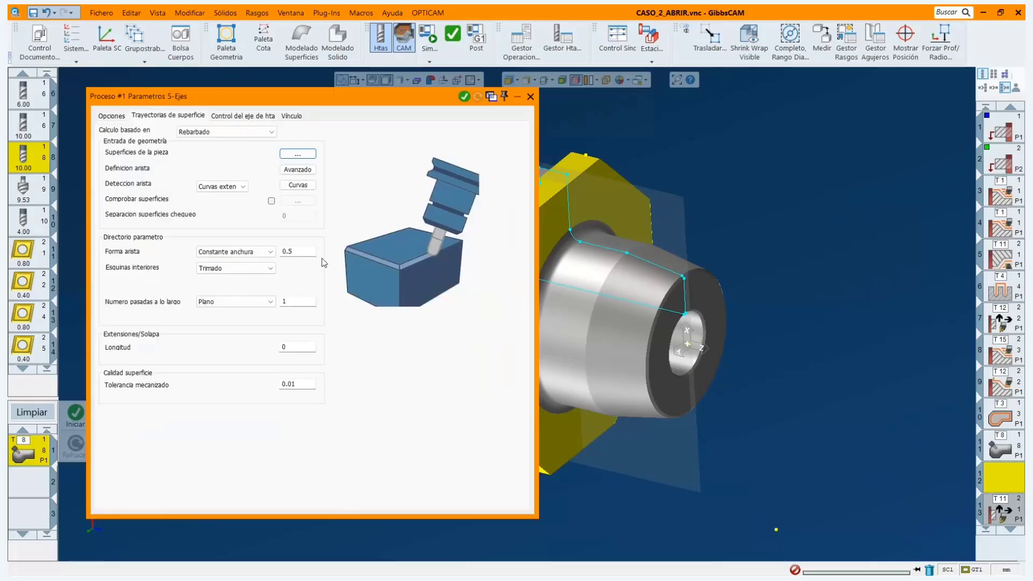
Set the constant edge width to 1 and the tool axis strategy to Normal a contorno.
{"action": "left_click", "coordinate": [307, 255]}
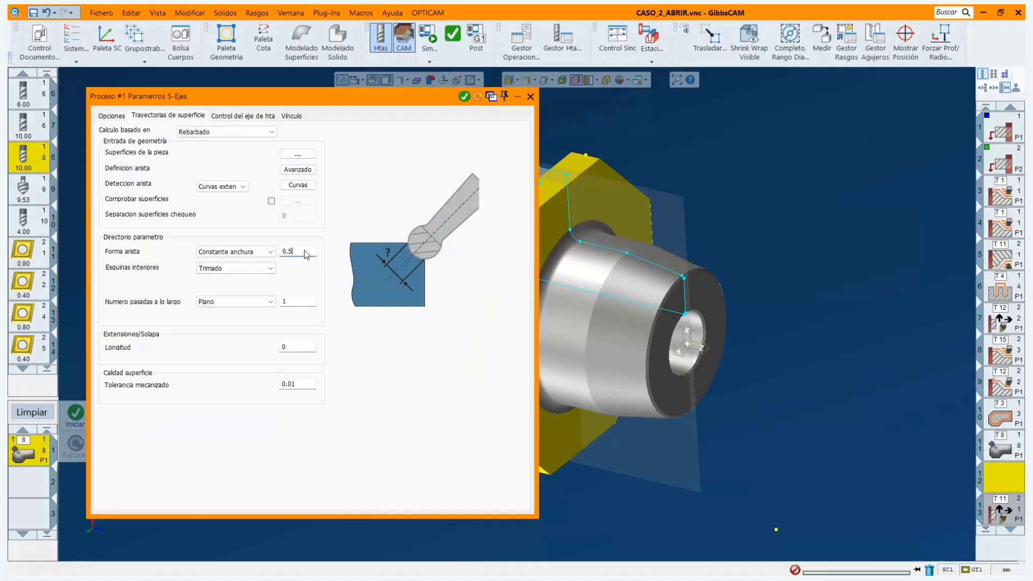
{"action": "double_click", "coordinate": [307, 254]}
{"action": "type", "text": "1"}
{"action": "left_click", "coordinate": [243, 116]}
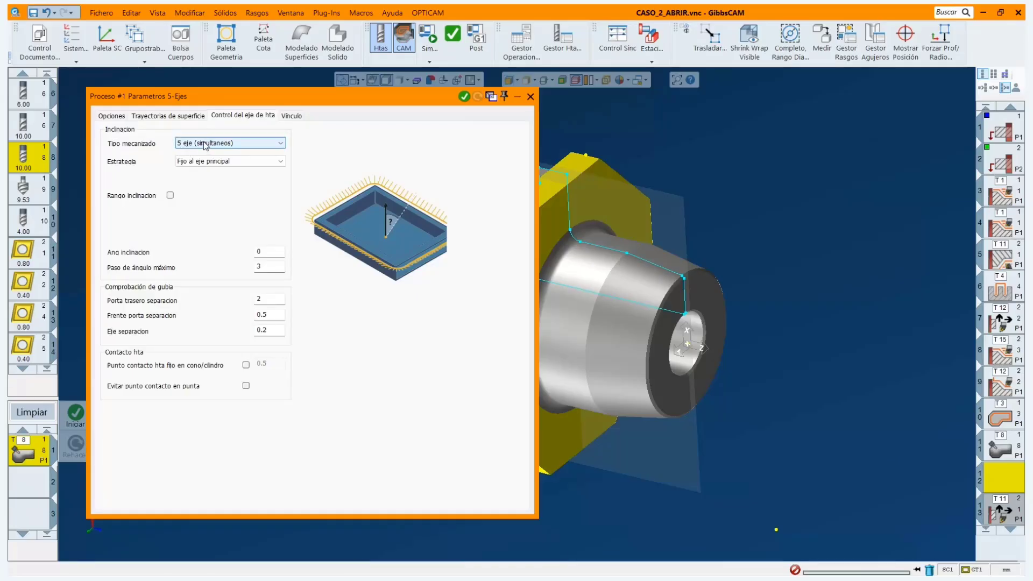
{"action": "left_click", "coordinate": [245, 162]}
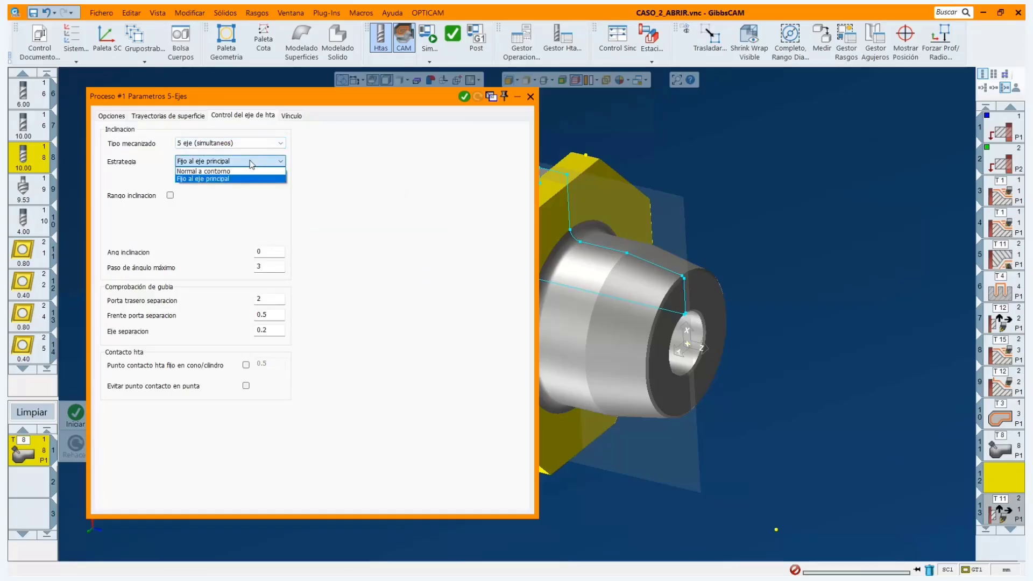
{"action": "left_click", "coordinate": [214, 172]}
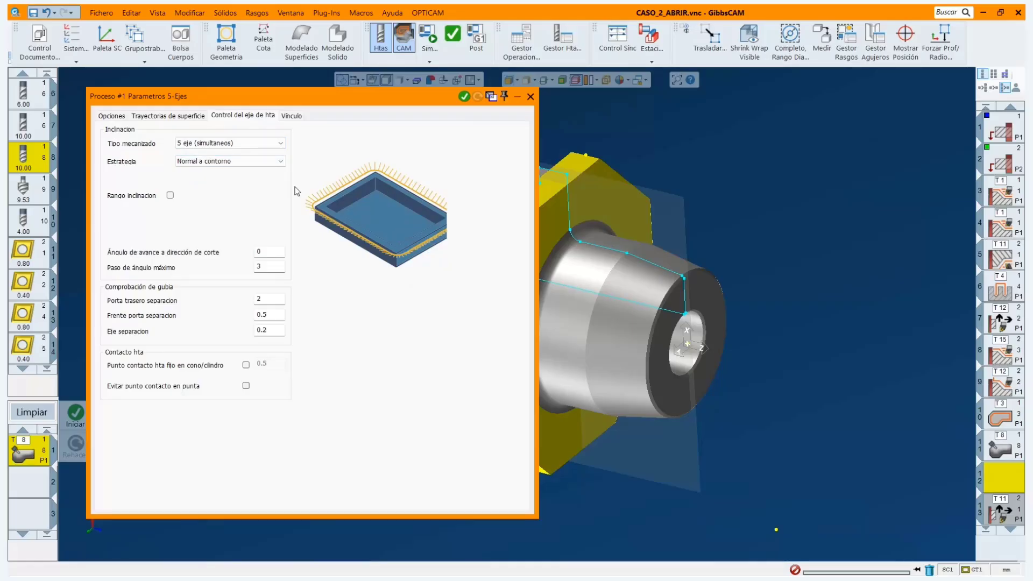
Generate the deburring toolpath as operation 12 with the default link settings, and clear the process list.
{"action": "left_click", "coordinate": [291, 115]}
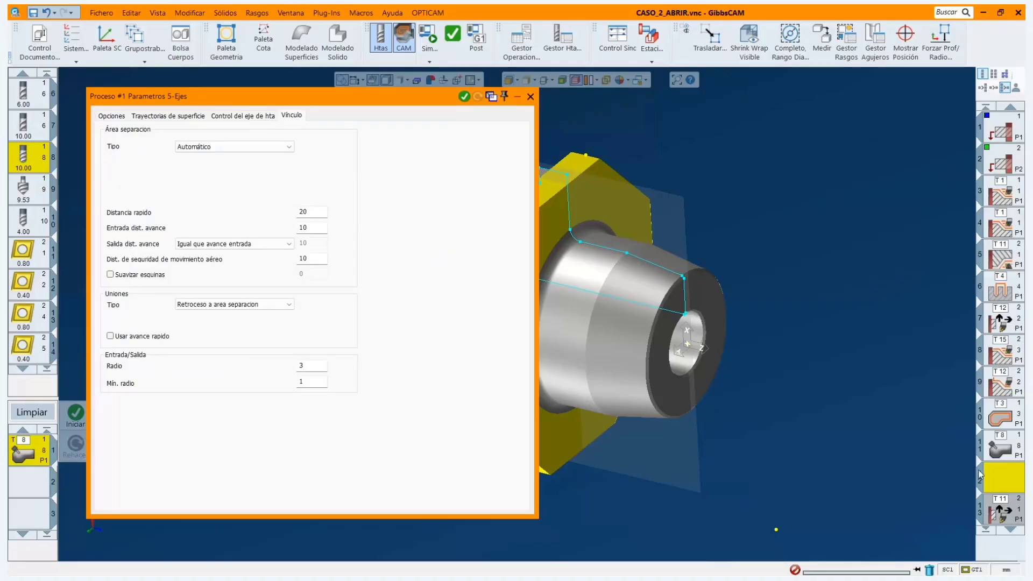
{"action": "left_click", "coordinate": [464, 97]}
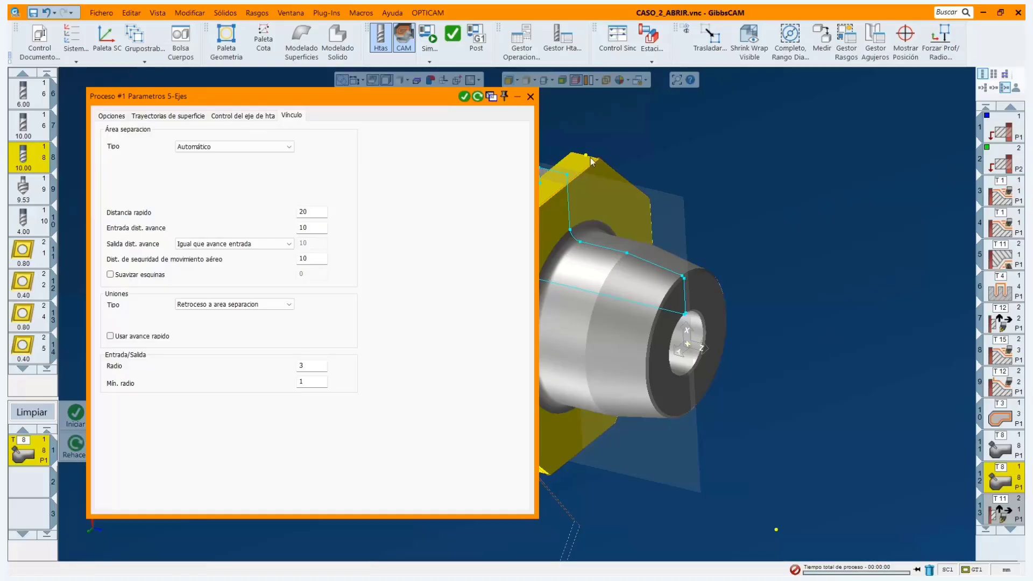
{"action": "left_click", "coordinate": [531, 96]}
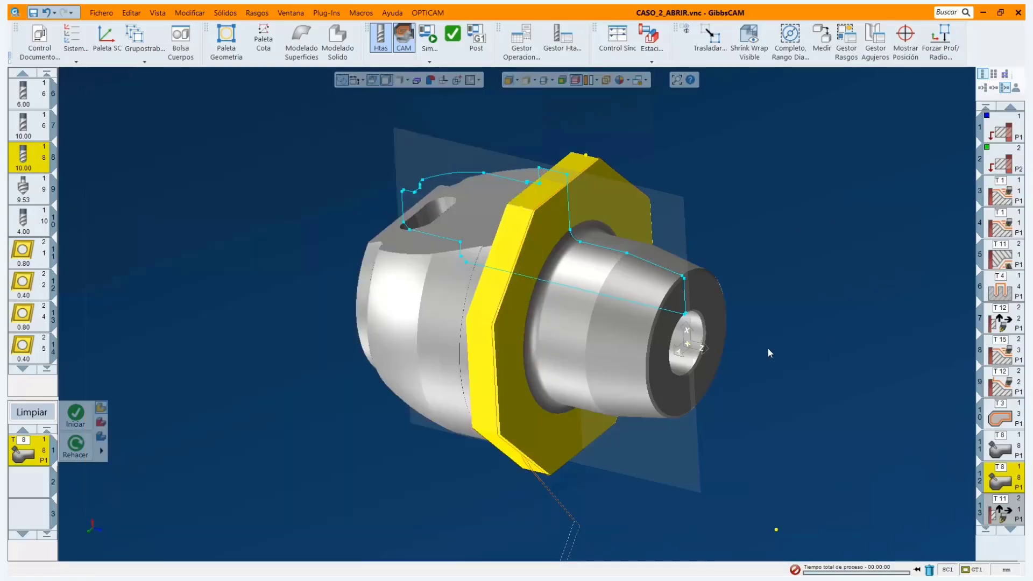
{"action": "scroll", "coordinate": [702, 347], "scroll_direction": "down", "scroll_amount": 2}
{"action": "scroll", "coordinate": [702, 347], "scroll_direction": "down", "scroll_amount": 1}
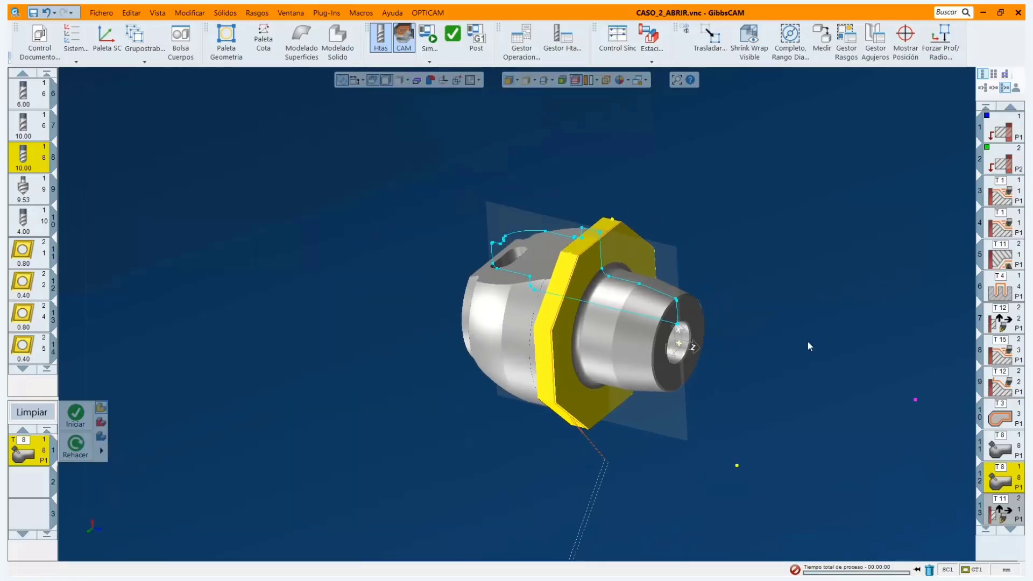
{"action": "scroll", "coordinate": [784, 348], "scroll_direction": "up", "scroll_amount": 1}
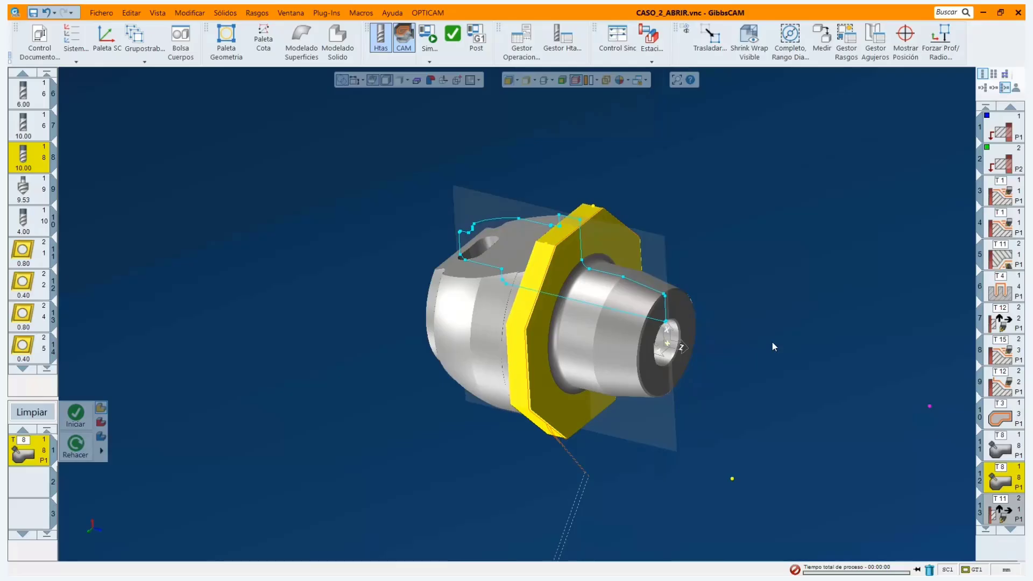
{"action": "scroll", "coordinate": [764, 352], "scroll_direction": "up", "scroll_amount": 1}
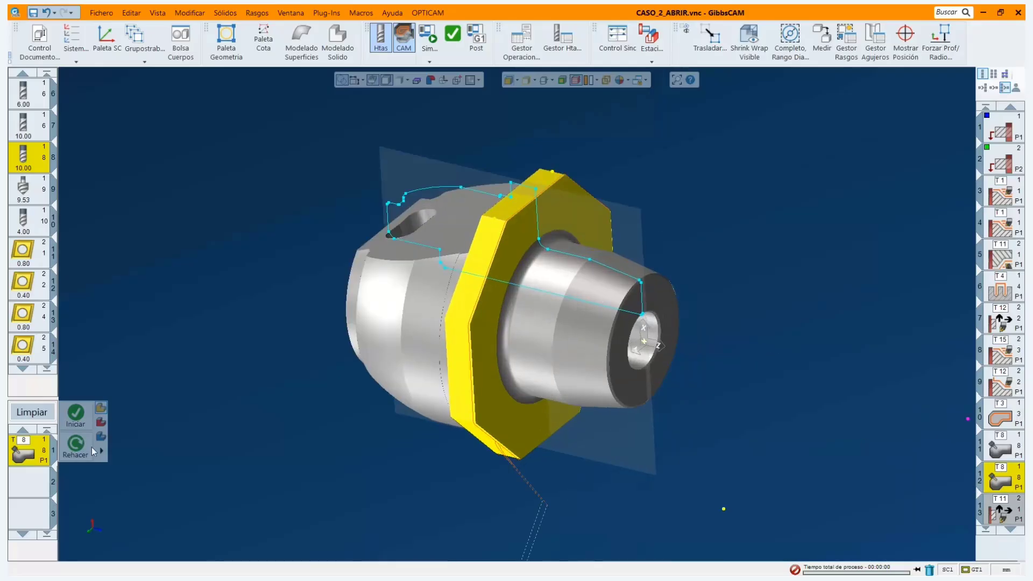
{"action": "left_click", "coordinate": [35, 413]}
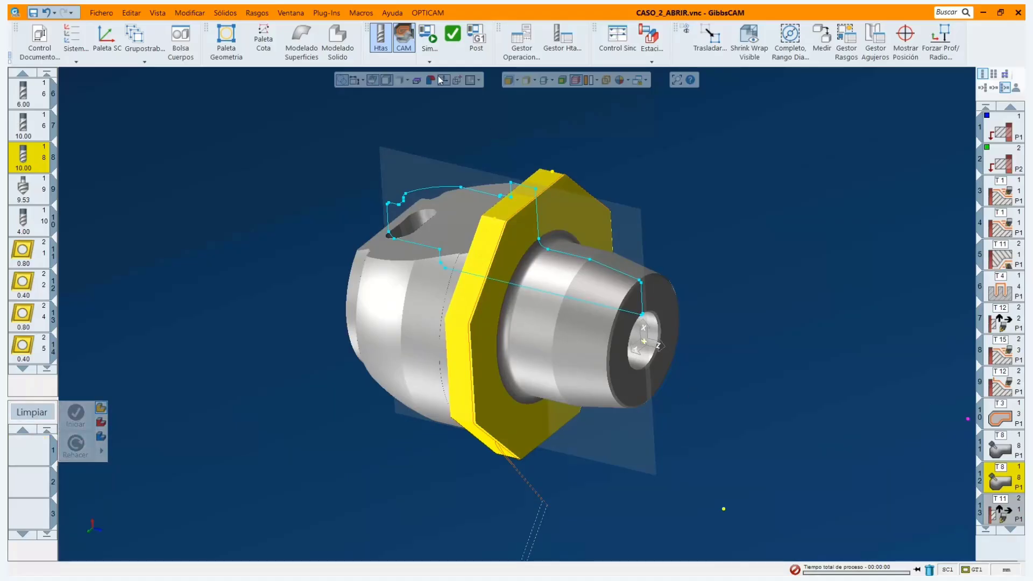
Deselect the flange faces, select the whole part body, and open the tool simulation for operation 12.
{"action": "left_click", "coordinate": [429, 58]}
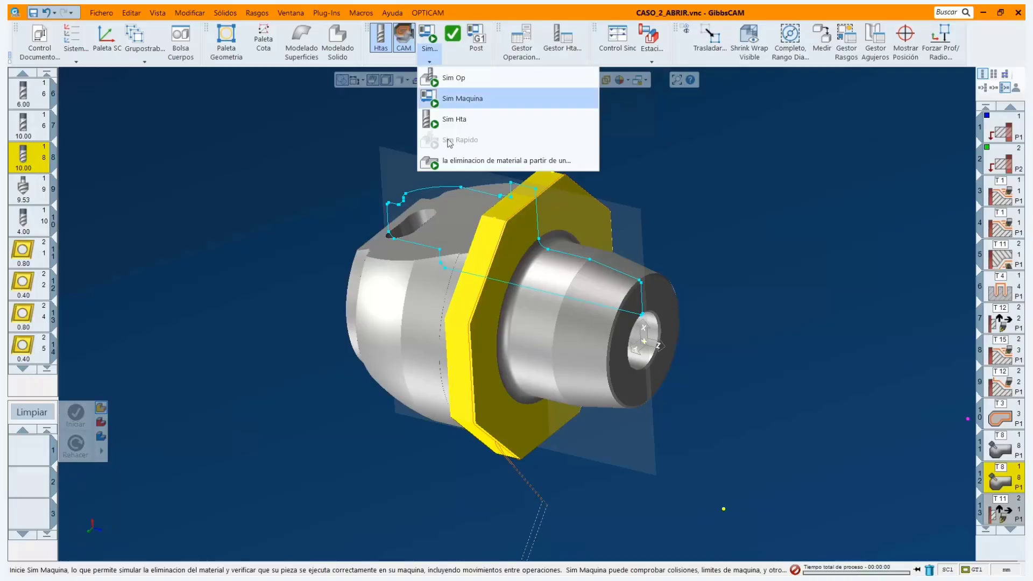
{"action": "left_click", "coordinate": [282, 195]}
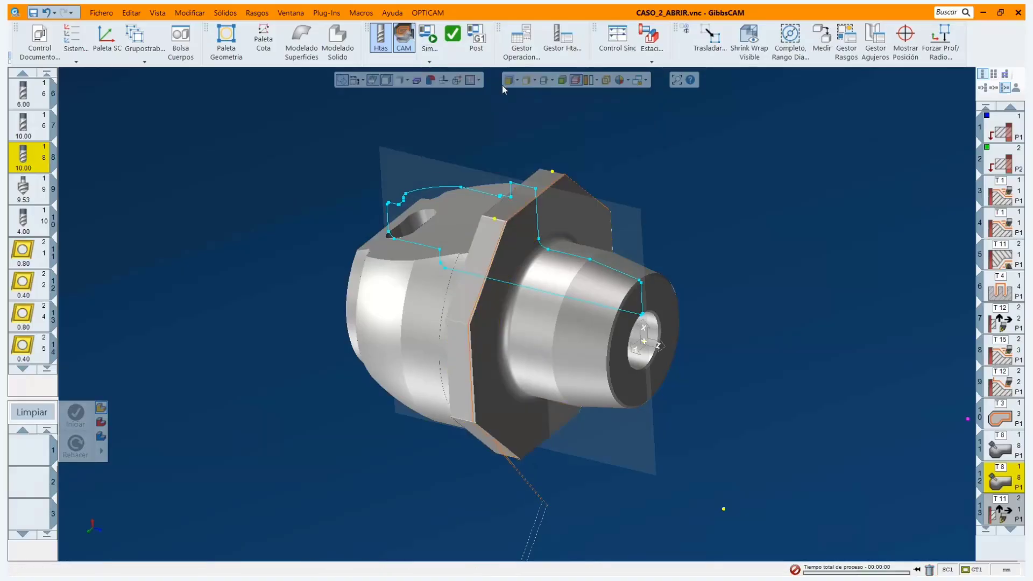
{"action": "left_click", "coordinate": [467, 209]}
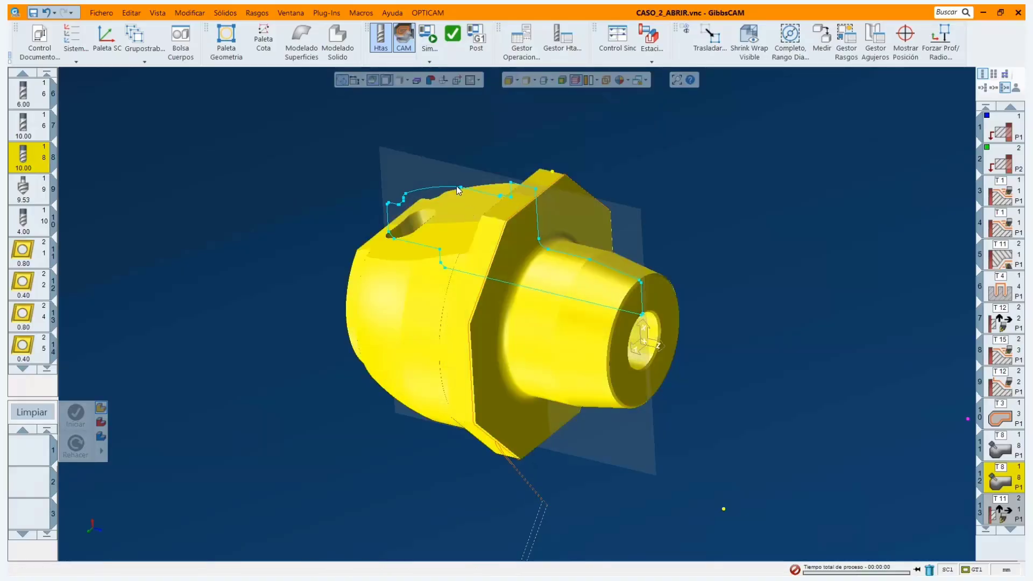
{"action": "left_click", "coordinate": [428, 62]}
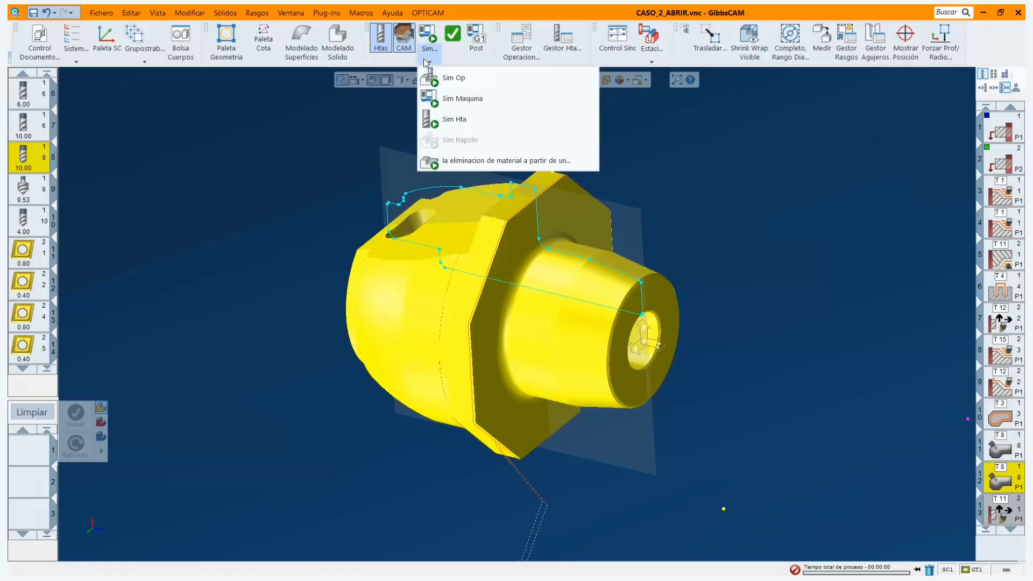
{"action": "left_click", "coordinate": [455, 120]}
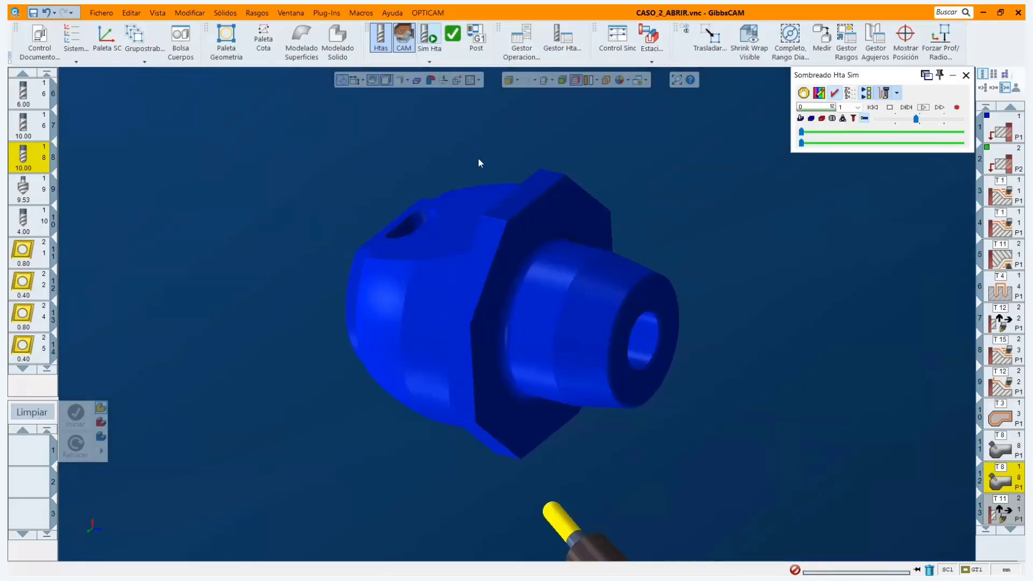
Run the tool simulation of deburring operation 12 at a reduced speed through to its end, and close the simulation.
{"action": "scroll", "coordinate": [505, 281], "scroll_direction": "down", "scroll_amount": 4}
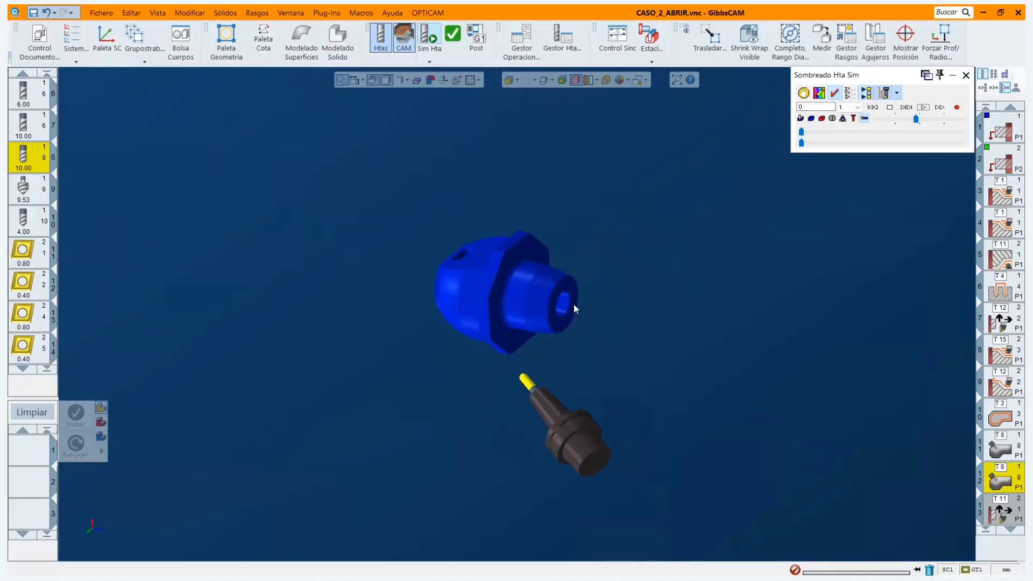
{"action": "scroll", "coordinate": [538, 304], "scroll_direction": "up", "scroll_amount": 2}
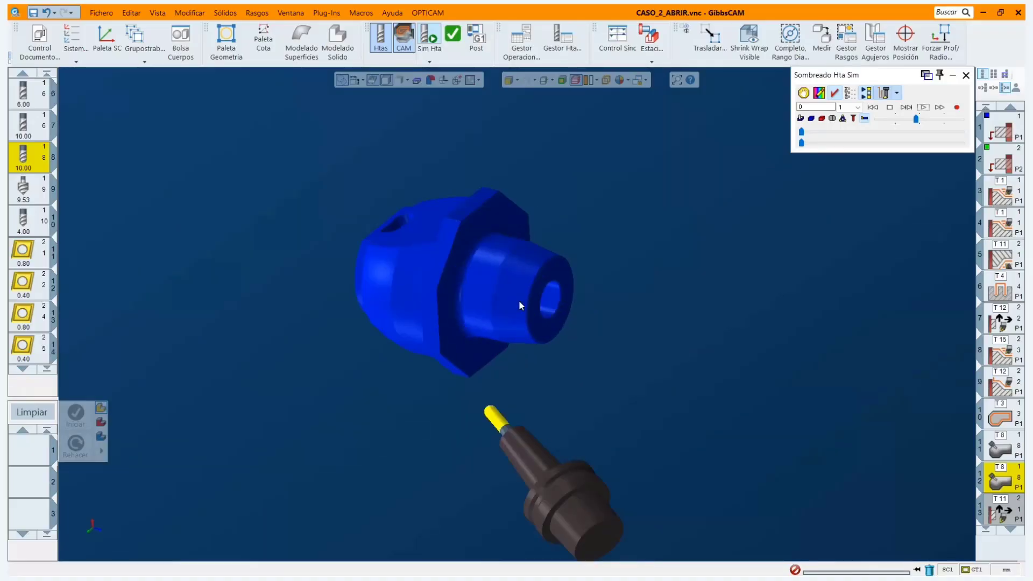
{"action": "left_click", "coordinate": [909, 123]}
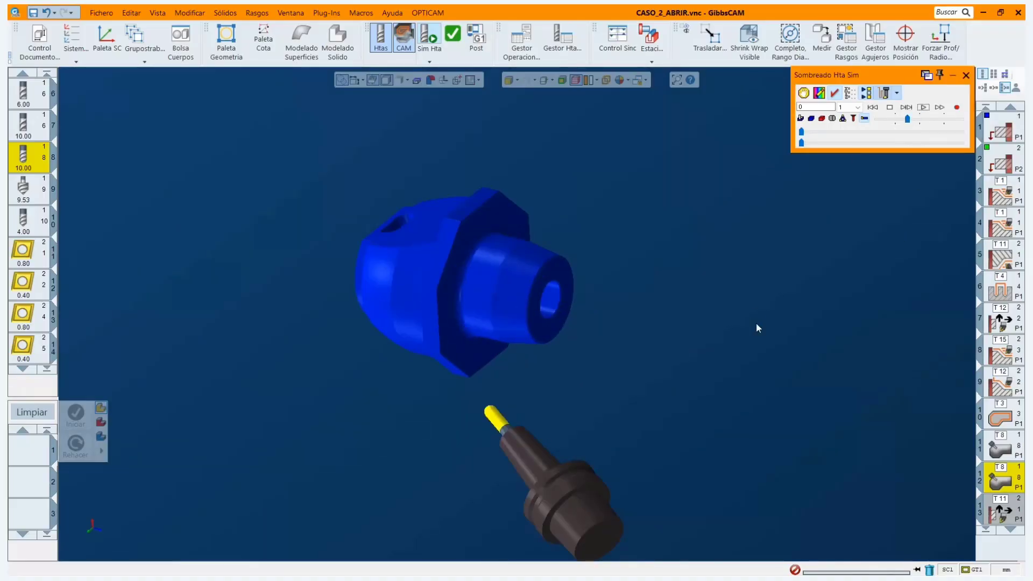
{"action": "left_click", "coordinate": [923, 108]}
{"action": "left_click", "coordinate": [923, 107]}
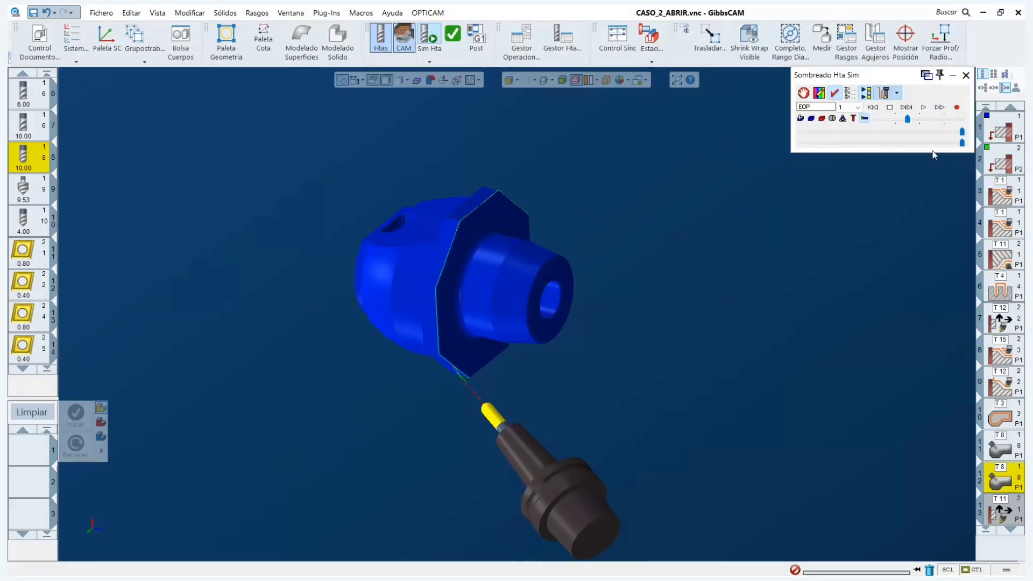
{"action": "left_click", "coordinate": [966, 75]}
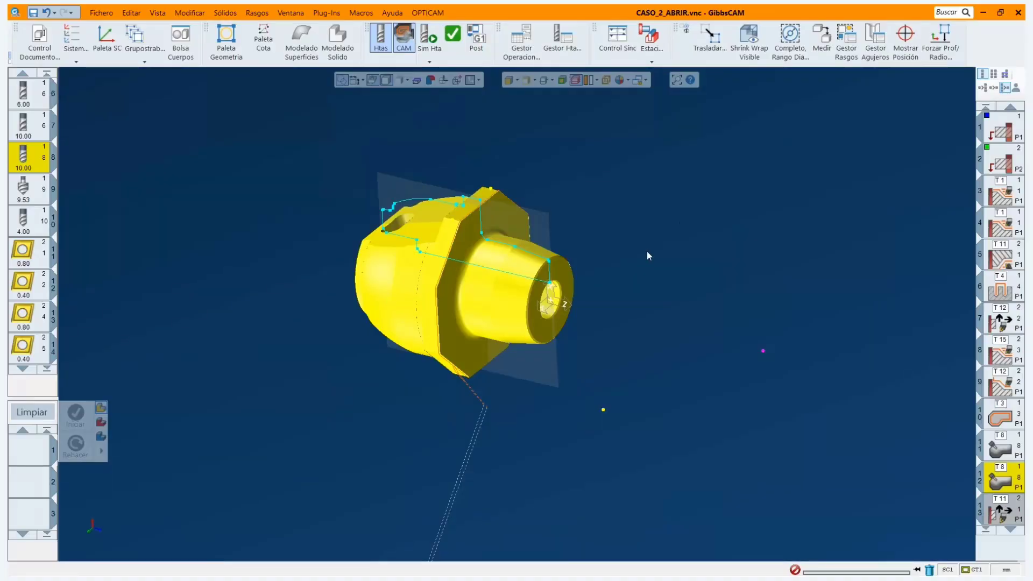
Deselect the part body, save the changes to CASO_2_ABRIR.vnc, and open CASO_2_HECHO.vnc.
{"action": "left_click", "coordinate": [683, 226]}
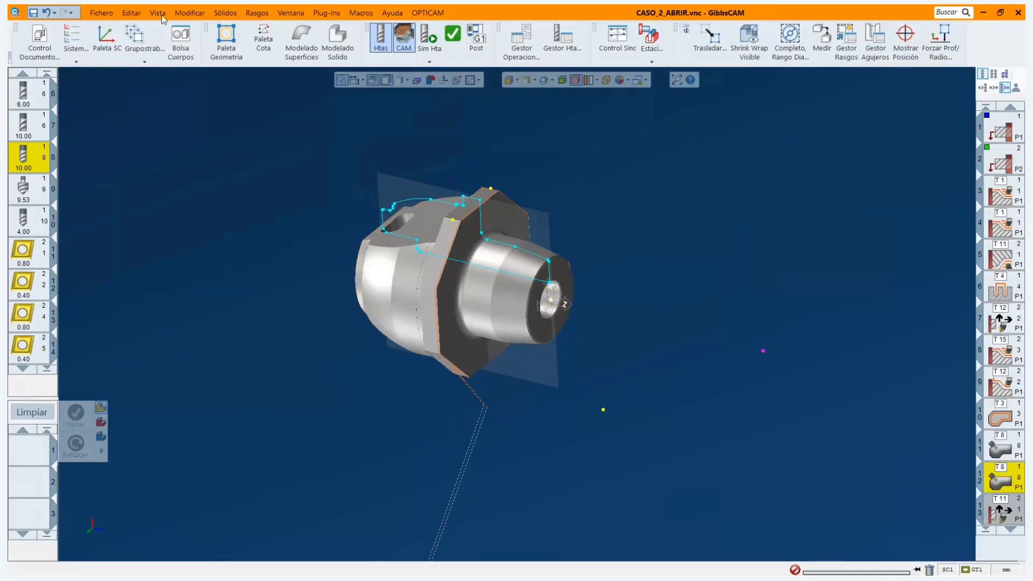
{"action": "left_click", "coordinate": [101, 13]}
{"action": "left_click", "coordinate": [187, 54]}
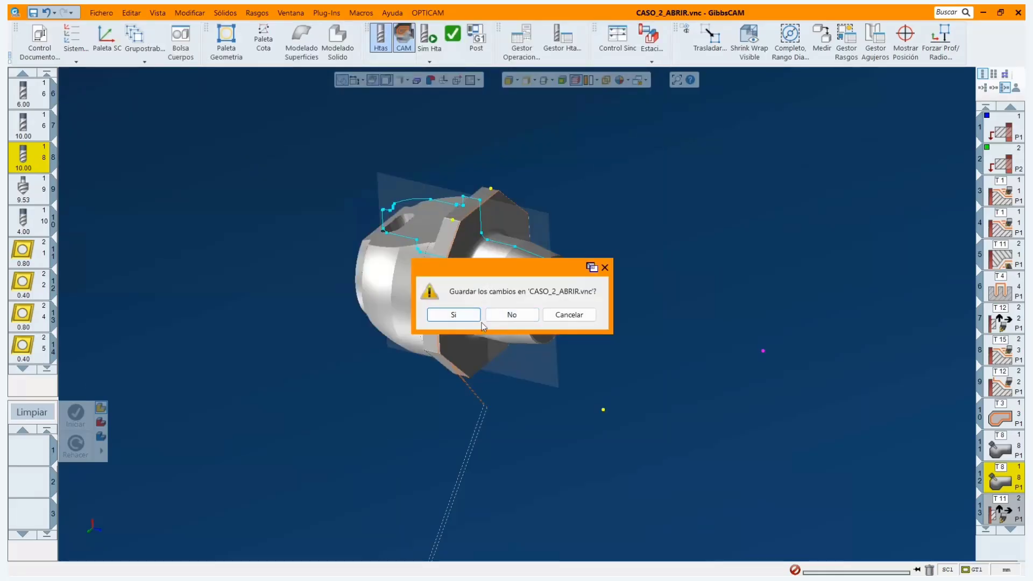
{"action": "left_click", "coordinate": [469, 319]}
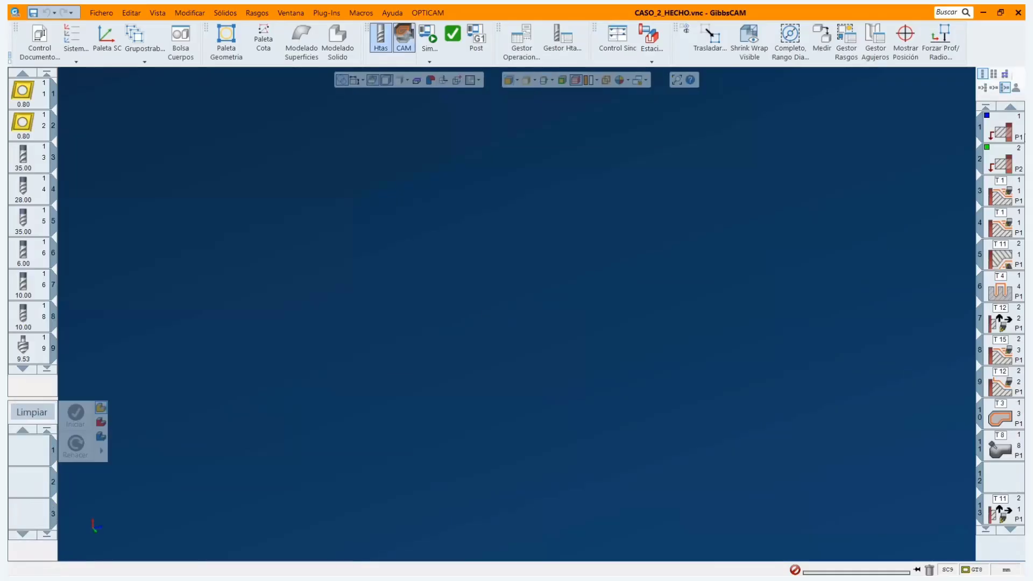
Make the ZX TORNO MAIN coordinate system active and close the coordinate system list.
{"action": "left_click", "coordinate": [1007, 135]}
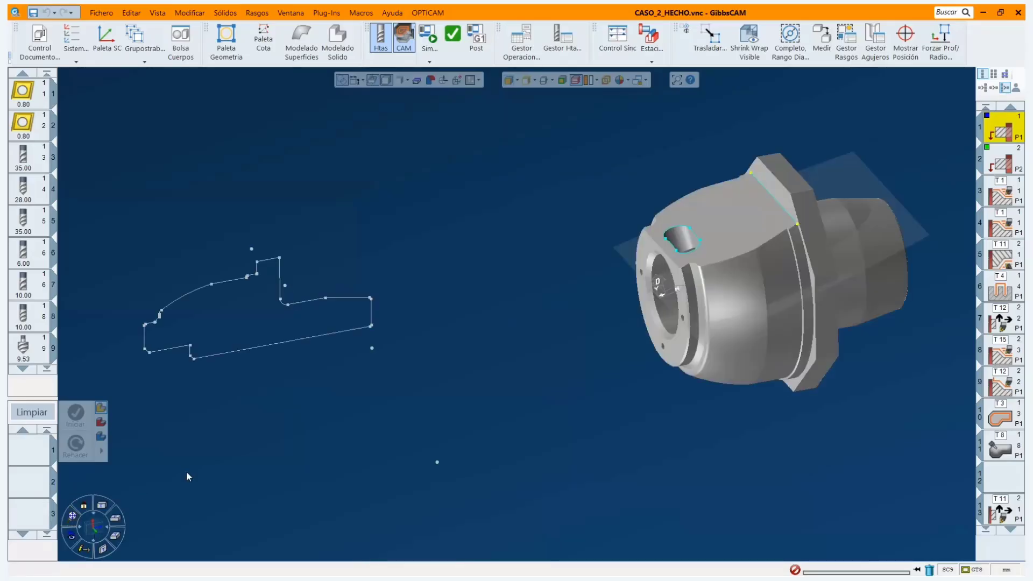
{"action": "scroll", "coordinate": [385, 383], "scroll_direction": "down", "scroll_amount": 2}
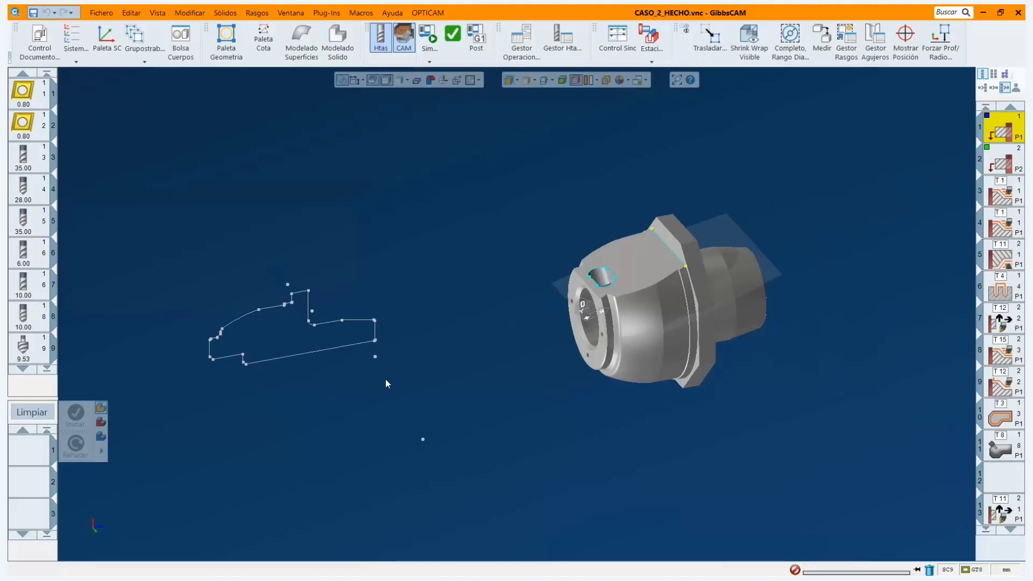
{"action": "mouse_move", "coordinate": [386, 383]}
{"action": "middle_mouse_down"}
{"action": "mouse_move", "coordinate": [515, 356]}
{"action": "mouse_move", "coordinate": [794, 349]}
{"action": "mouse_move", "coordinate": [691, 321]}
{"action": "middle_mouse_up"}
{"action": "middle_click_drag", "start_coordinate": [286, 164], "coordinate": [356, 112]}
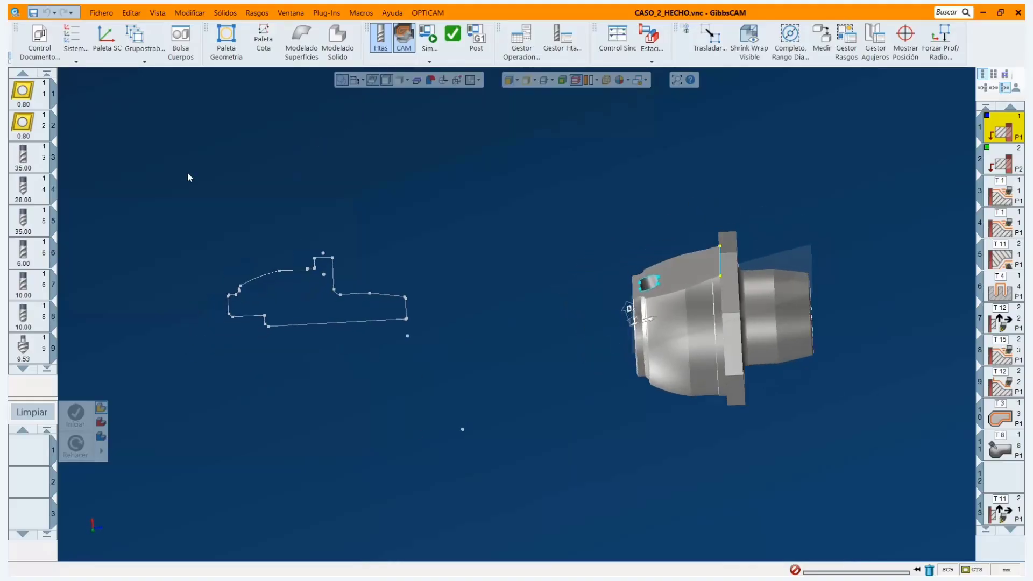
{"action": "left_click", "coordinate": [73, 40]}
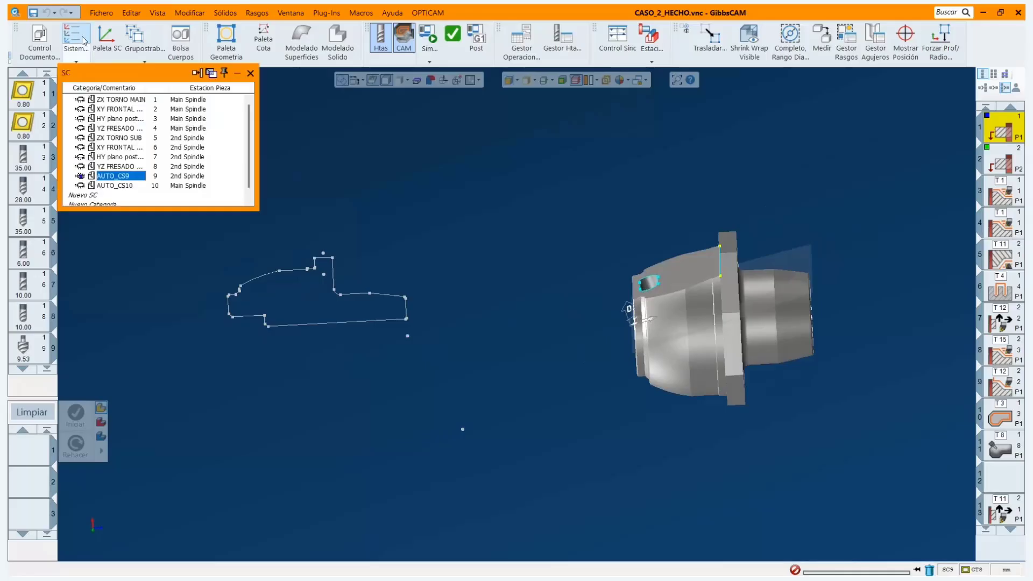
{"action": "left_click", "coordinate": [112, 100]}
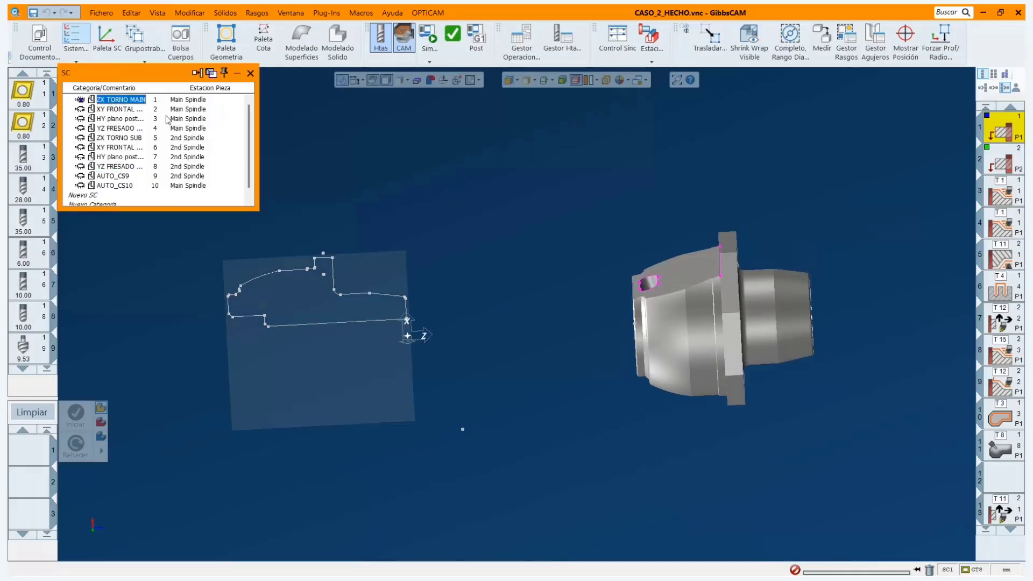
{"action": "scroll", "coordinate": [496, 262], "scroll_direction": "down", "scroll_amount": 1}
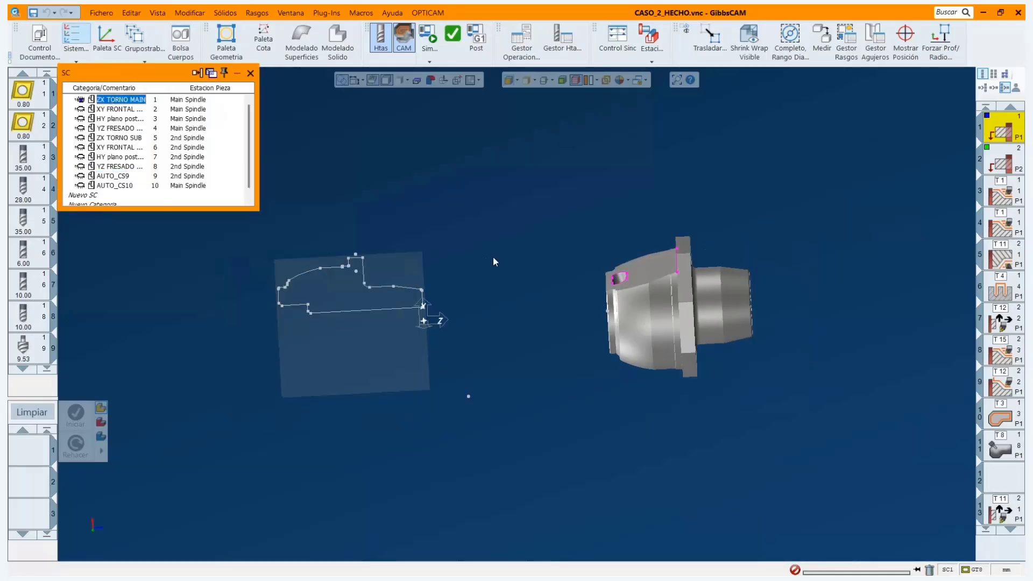
{"action": "left_click", "coordinate": [249, 73]}
{"action": "mouse_move", "coordinate": [709, 393]}
{"action": "middle_mouse_down"}
{"action": "mouse_move", "coordinate": [683, 409]}
{"action": "mouse_move", "coordinate": [870, 262]}
{"action": "mouse_move", "coordinate": [872, 318]}
{"action": "mouse_move", "coordinate": [802, 286]}
{"action": "mouse_move", "coordinate": [529, 275]}
{"action": "middle_mouse_up"}
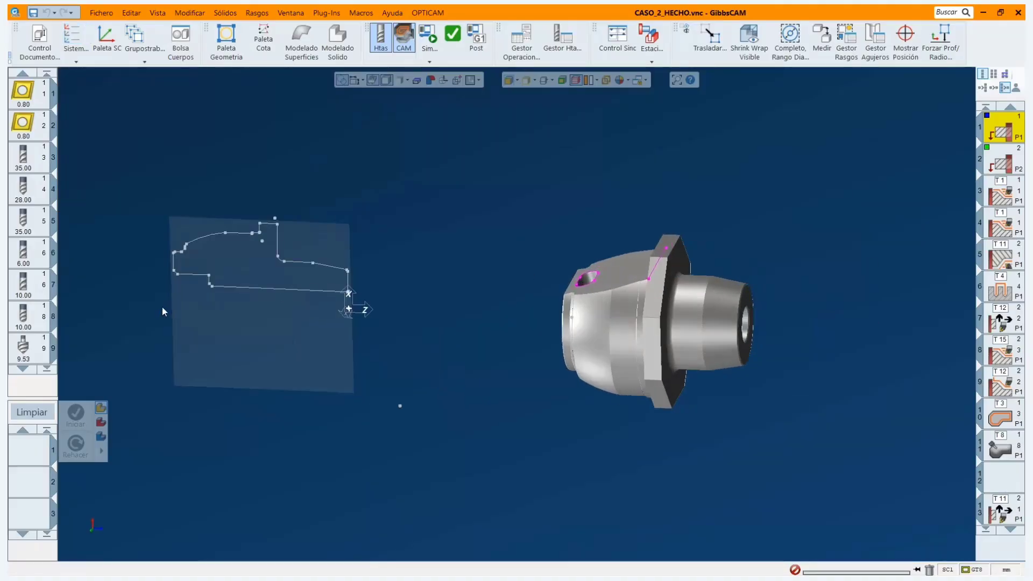
Take the main-spindle part body out of the body bag into the workspace, and minimize the bag.
{"action": "left_click", "coordinate": [181, 40]}
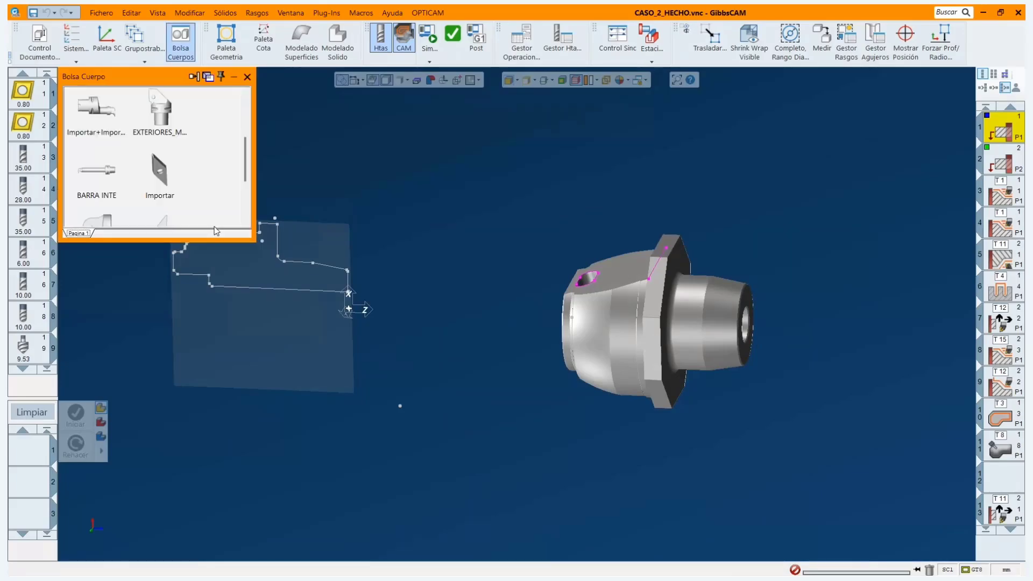
{"action": "scroll", "coordinate": [141, 176], "scroll_direction": "up", "scroll_amount": 2}
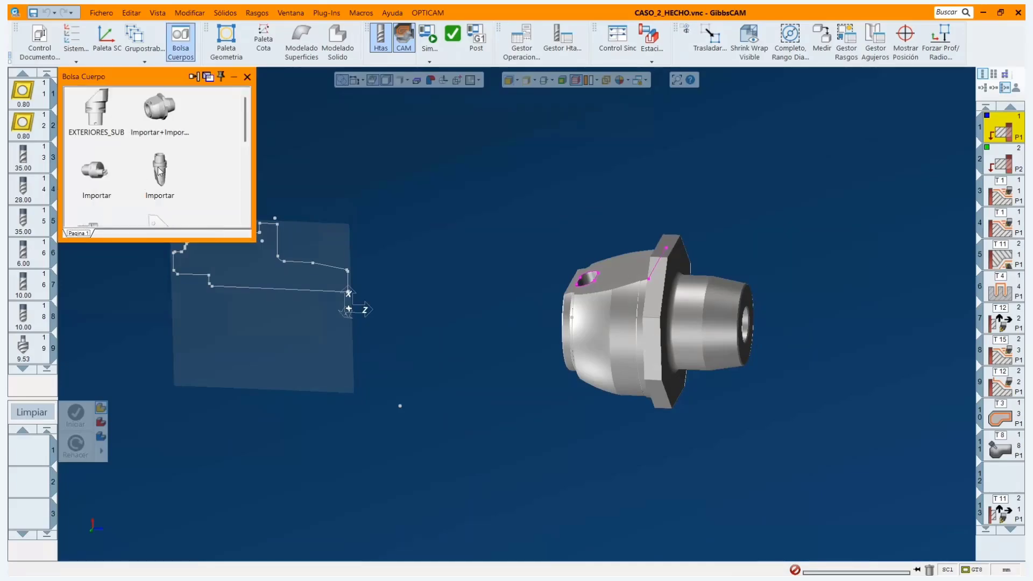
{"action": "double_click", "coordinate": [173, 113]}
{"action": "scroll", "coordinate": [485, 285], "scroll_direction": "down", "scroll_amount": 1}
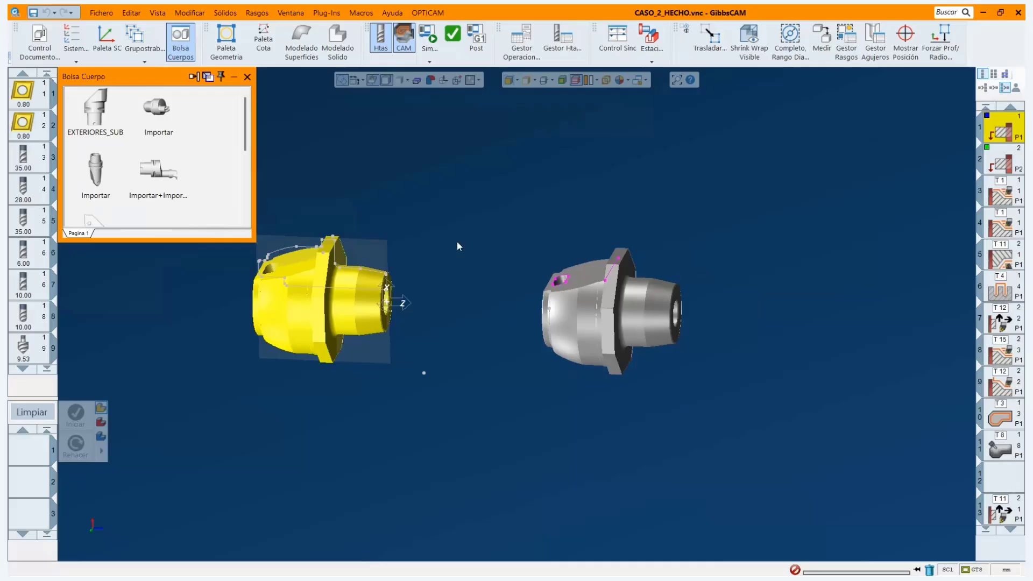
{"action": "left_click", "coordinate": [233, 77]}
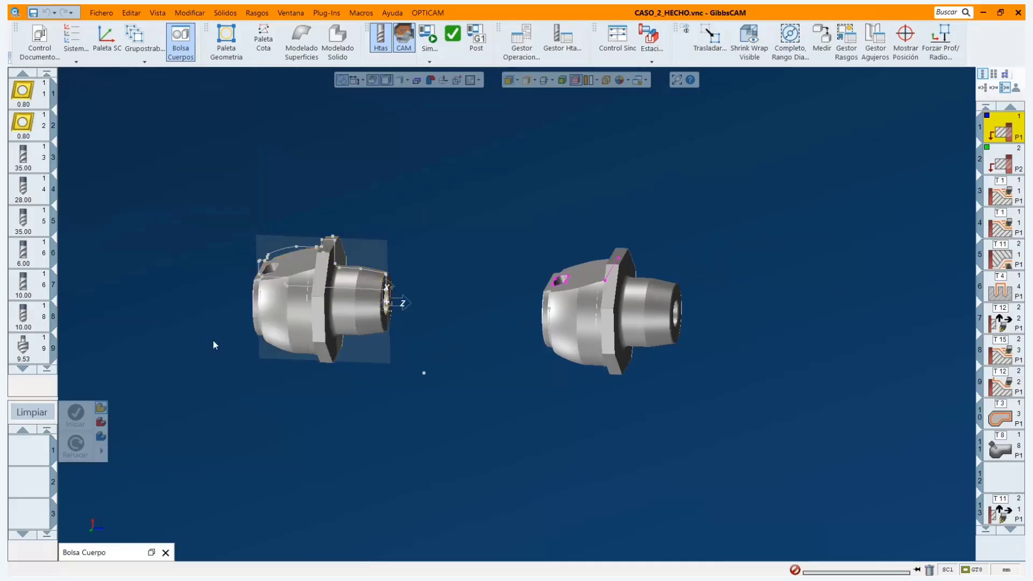
{"action": "scroll", "coordinate": [334, 340], "scroll_direction": "up", "scroll_amount": 1}
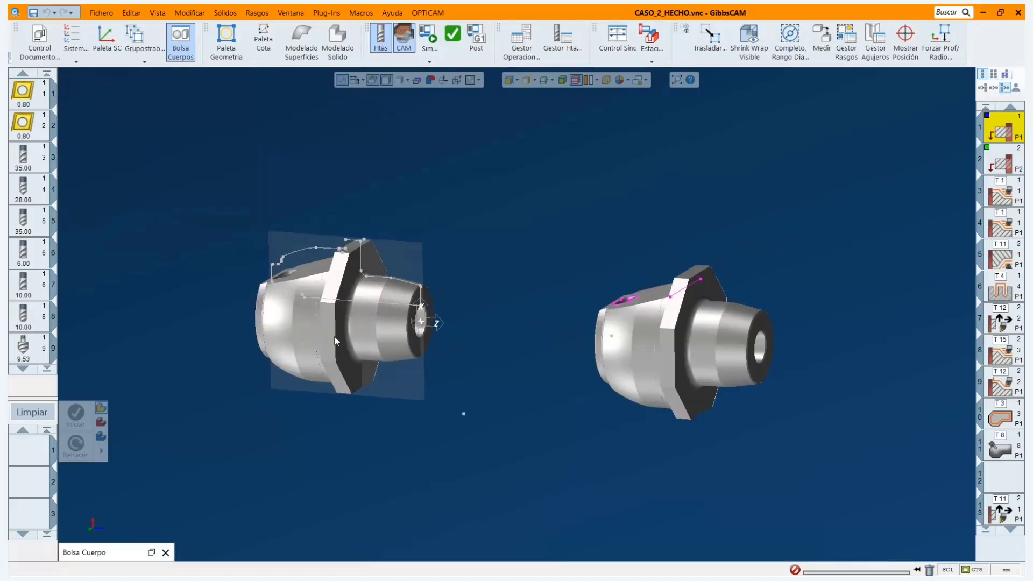
{"action": "scroll", "coordinate": [335, 340], "scroll_direction": "up", "scroll_amount": 1}
{"action": "middle_click_drag", "start_coordinate": [635, 355], "coordinate": [605, 399]}
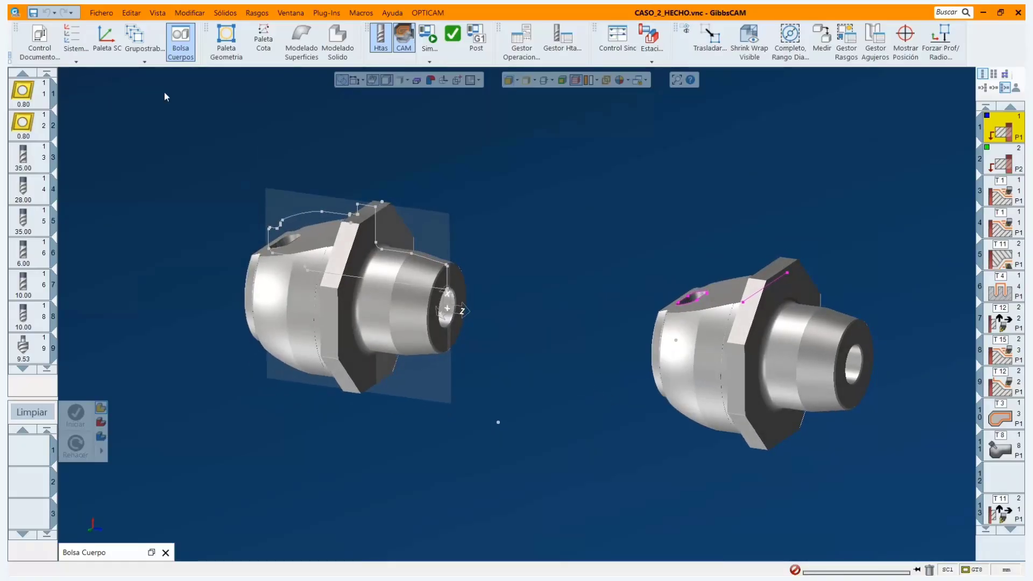
Go through the work groups from TORNO MAIN to INCLINADO SUB, leave TORNO MAIN active, and close the list.
{"action": "left_click", "coordinate": [135, 37]}
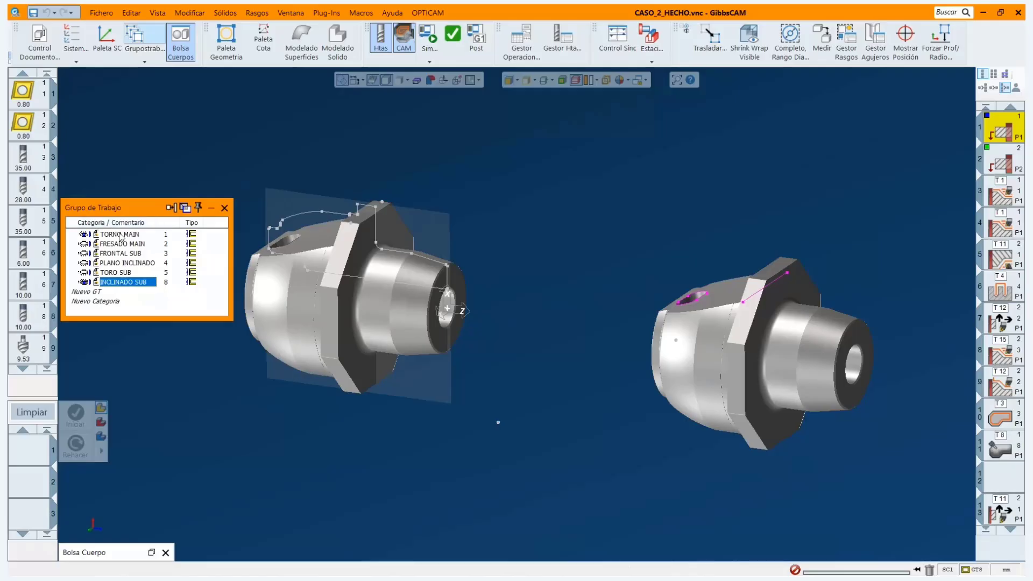
{"action": "left_click", "coordinate": [120, 236]}
{"action": "left_click", "coordinate": [122, 244]}
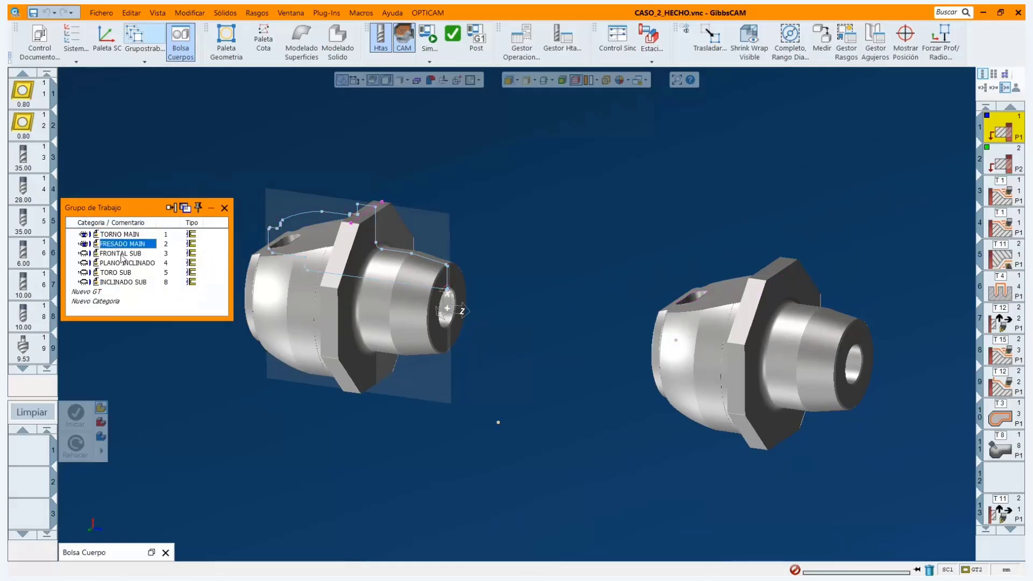
{"action": "left_click", "coordinate": [121, 254]}
{"action": "left_click", "coordinate": [122, 264]}
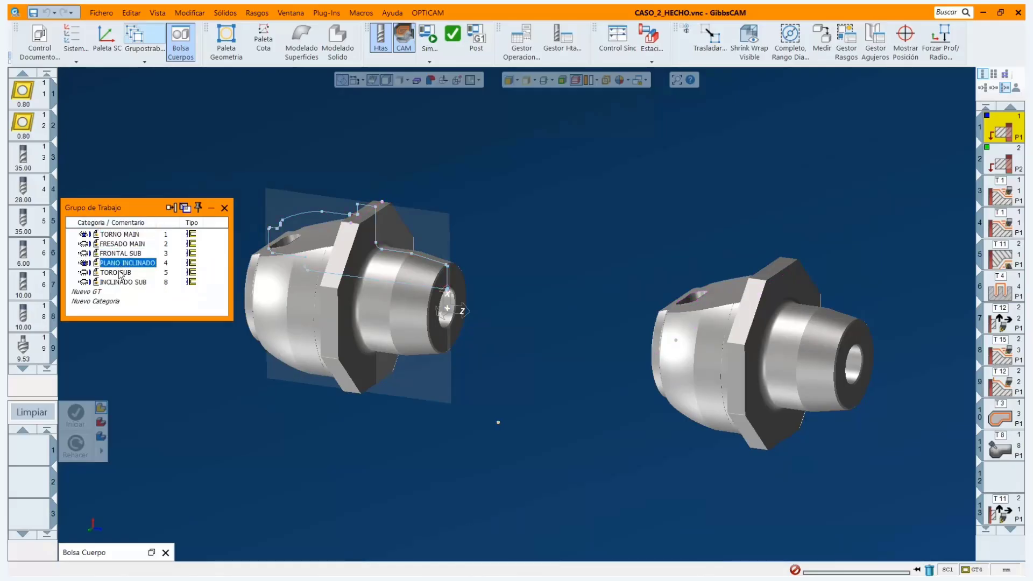
{"action": "left_click", "coordinate": [122, 273]}
{"action": "left_click", "coordinate": [121, 283]}
{"action": "left_click", "coordinate": [115, 236]}
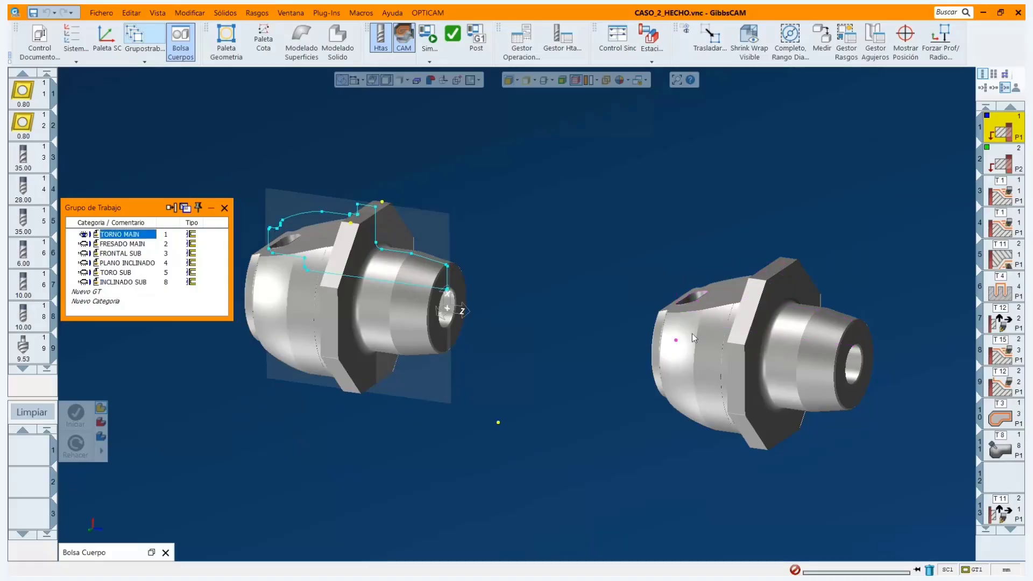
{"action": "left_click", "coordinate": [225, 208]}
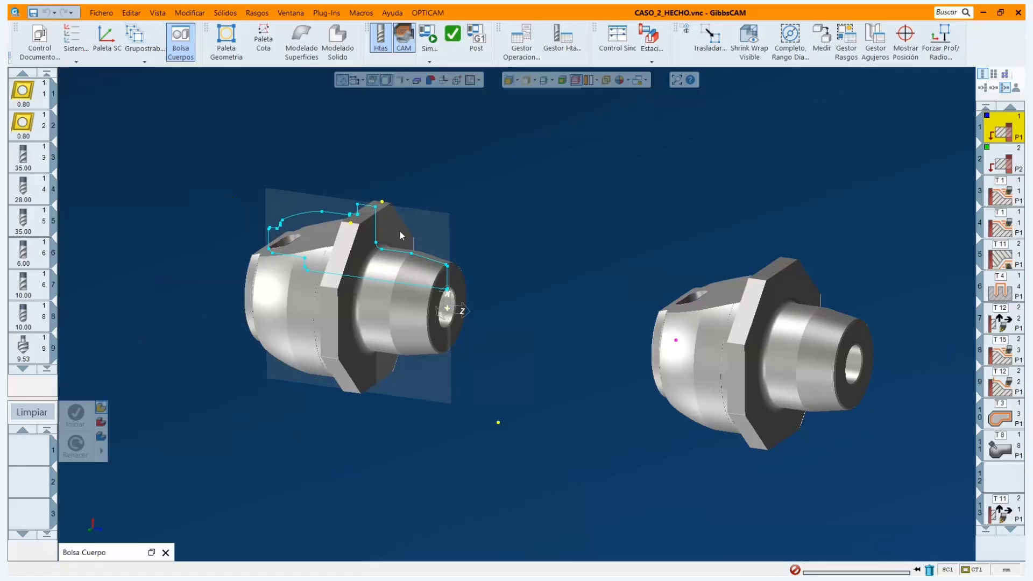
Select operations 1 through 11 to display all their toolpaths on the part.
{"action": "scroll", "coordinate": [661, 319], "scroll_direction": "down", "scroll_amount": 2}
{"action": "left_click", "coordinate": [993, 457]}
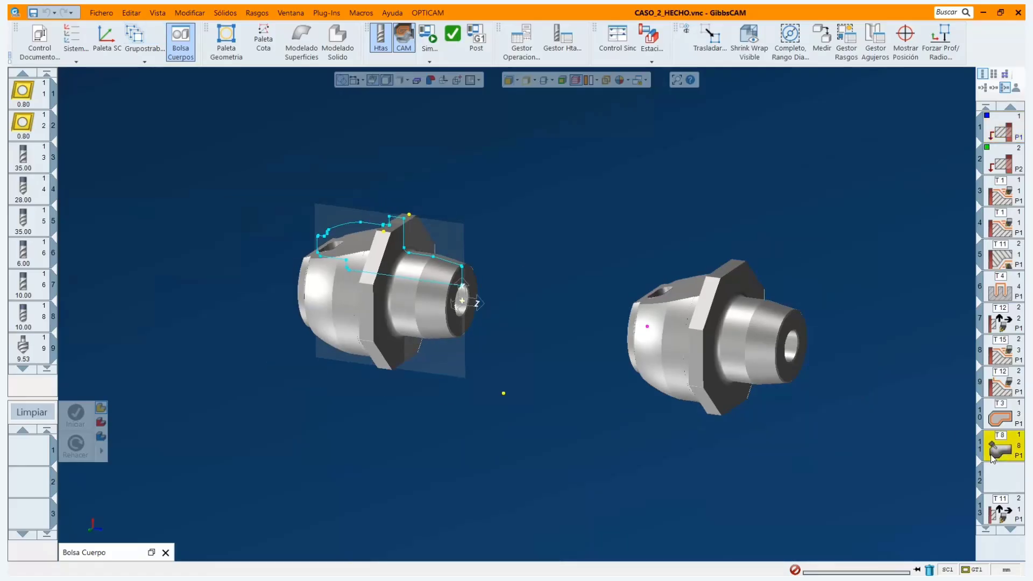
{"action": "left_click", "coordinate": [992, 138], "text": "shift"}
{"action": "scroll", "coordinate": [358, 272], "scroll_direction": "up", "scroll_amount": 3}
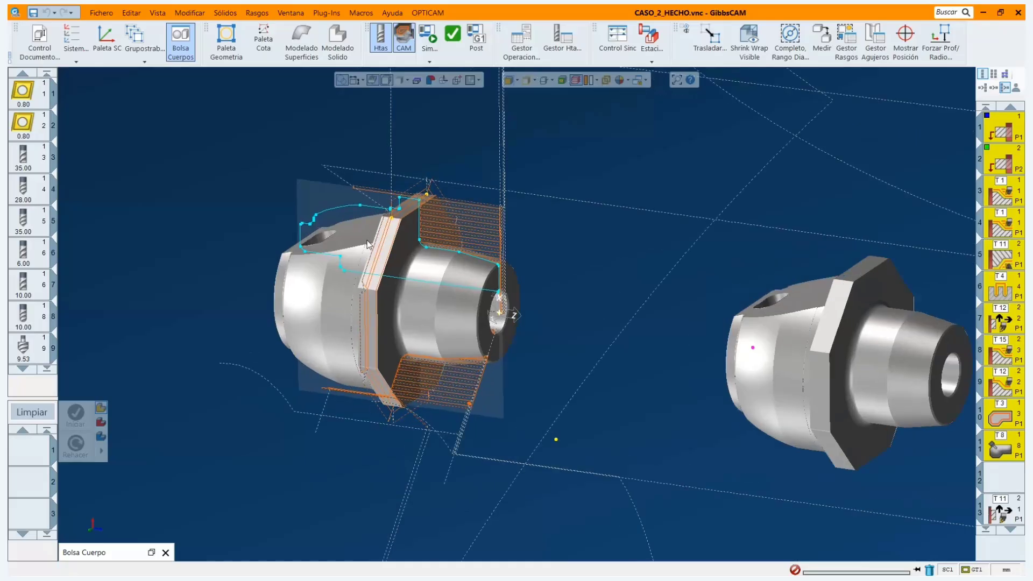
Run the machine simulation of operations 1 through 11 at reduced speed and pause it at operation 4.
{"action": "left_click", "coordinate": [431, 43]}
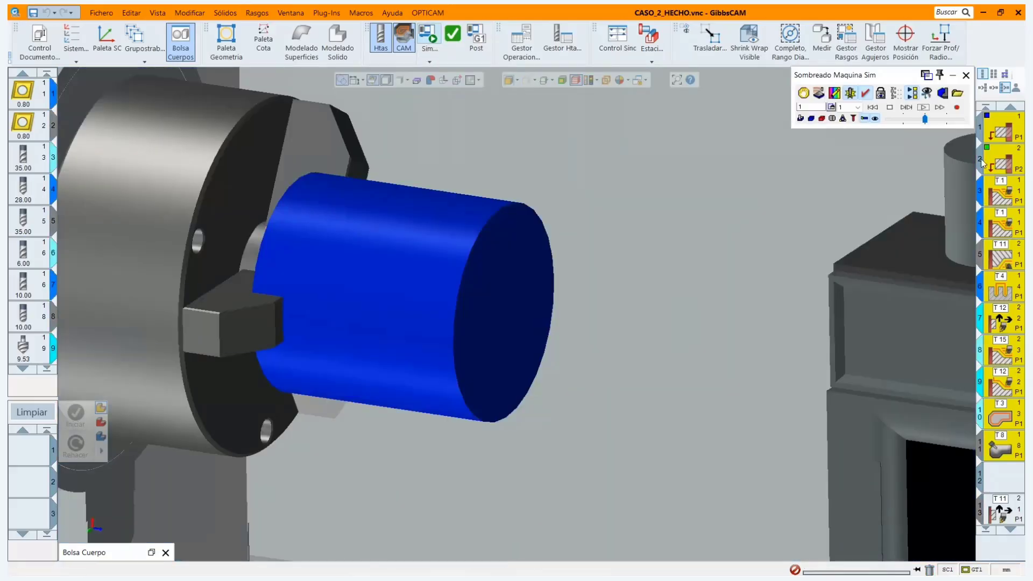
{"action": "left_click", "coordinate": [912, 120]}
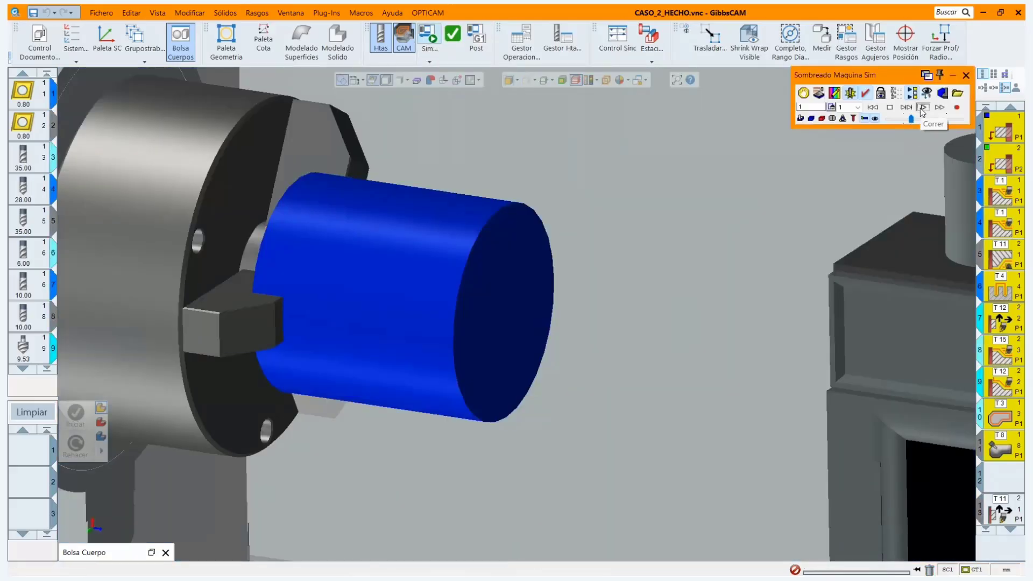
{"action": "scroll", "coordinate": [391, 317], "scroll_direction": "down", "scroll_amount": 3}
{"action": "scroll", "coordinate": [390, 317], "scroll_direction": "down", "scroll_amount": 3}
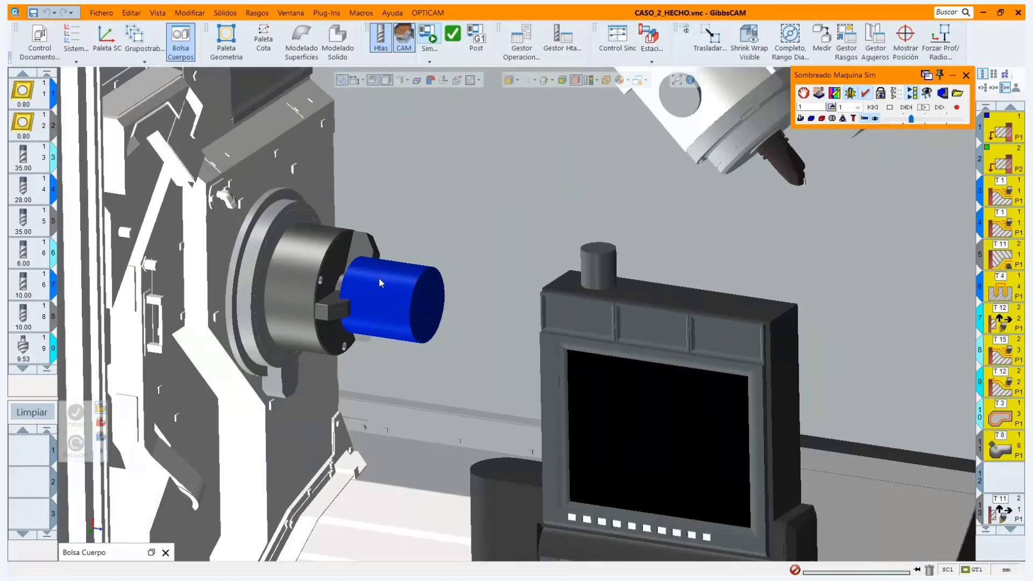
{"action": "scroll", "coordinate": [344, 280], "scroll_direction": "up", "scroll_amount": 1}
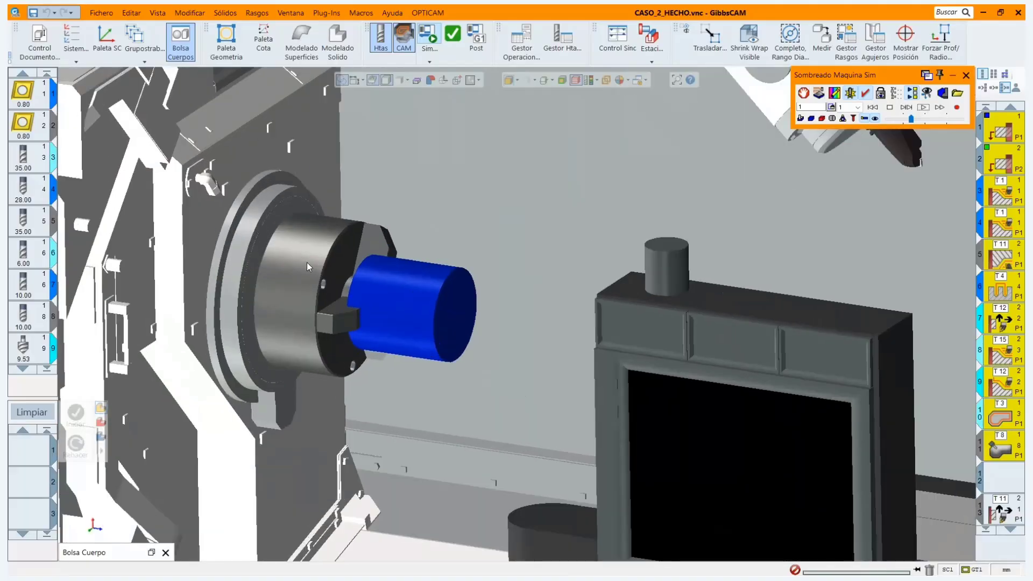
{"action": "left_click", "coordinate": [924, 110]}
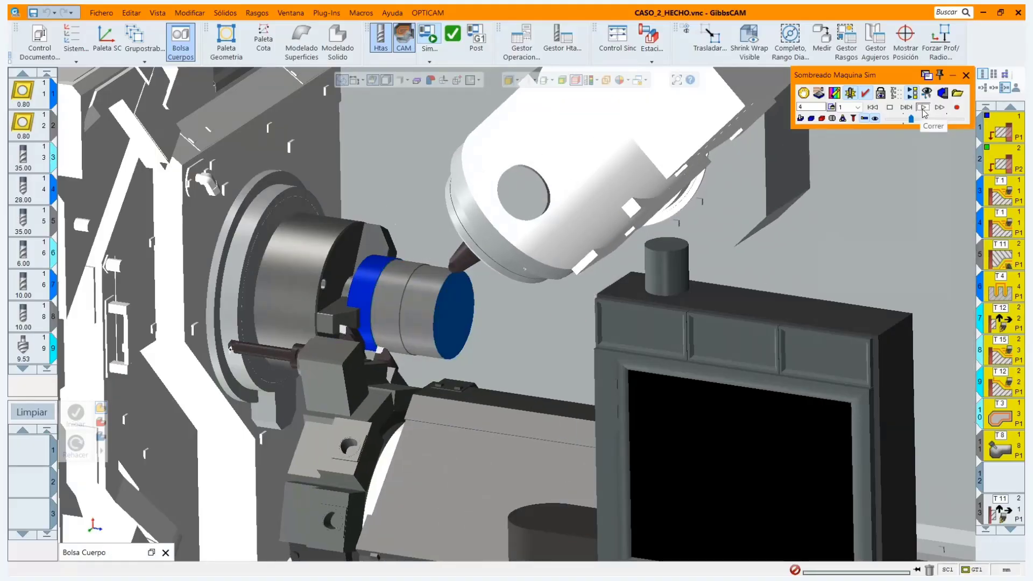
Resume the simulation at a higher speed and pause it during the flat milling of operation 10.
{"action": "scroll", "coordinate": [446, 324], "scroll_direction": "up", "scroll_amount": 3}
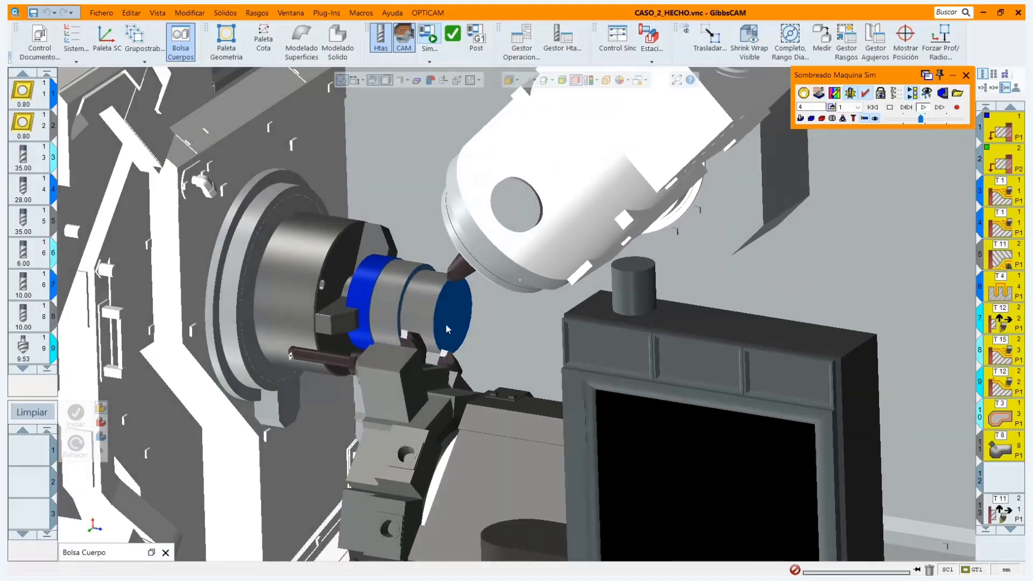
{"action": "scroll", "coordinate": [412, 325], "scroll_direction": "up", "scroll_amount": 2}
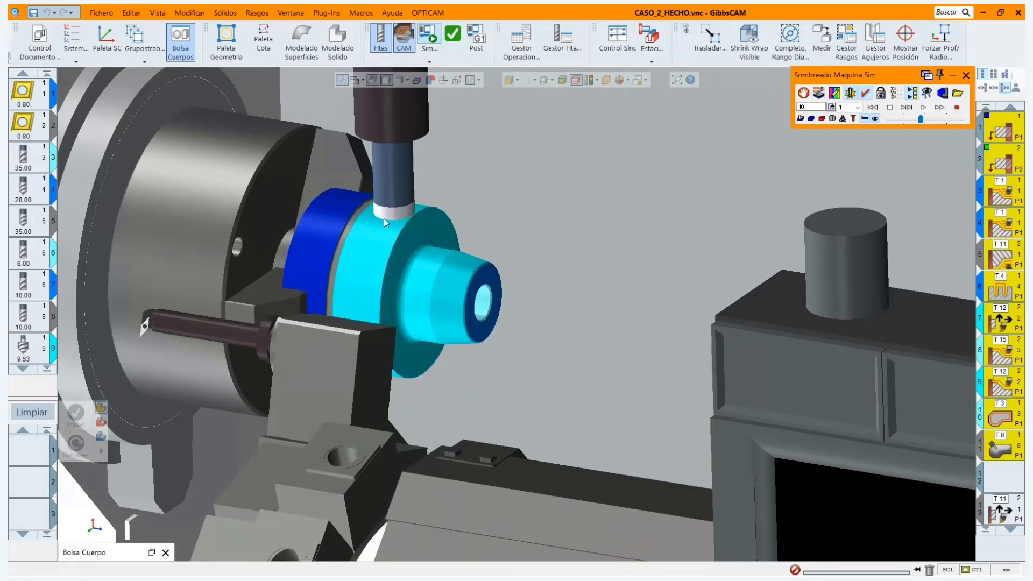
{"action": "left_click", "coordinate": [924, 108]}
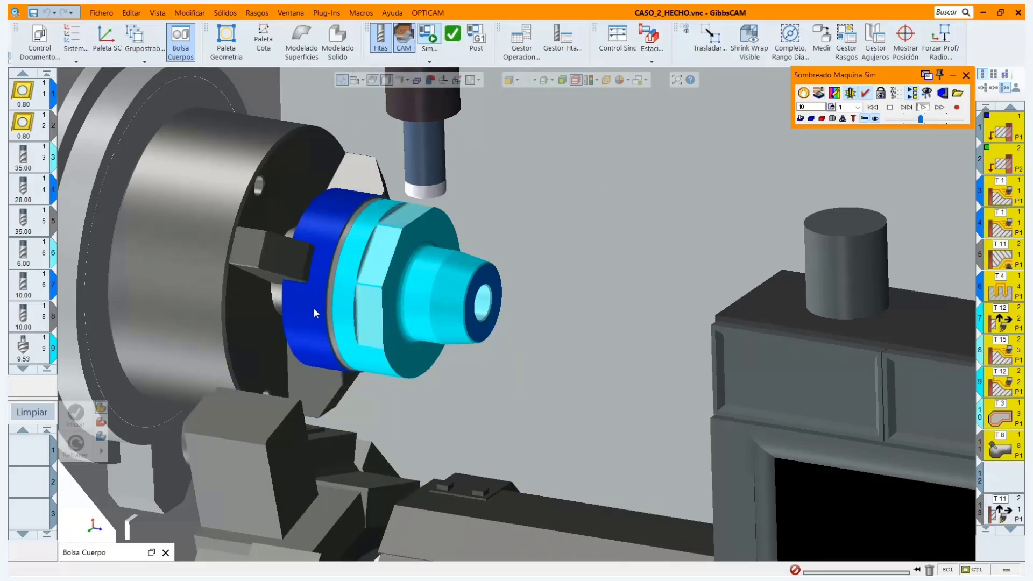
Run the simulation to the end of the program, inspect the machined octagonal part in the main spindle, and close the simulation.
{"action": "scroll", "coordinate": [300, 303], "scroll_direction": "up", "scroll_amount": 2}
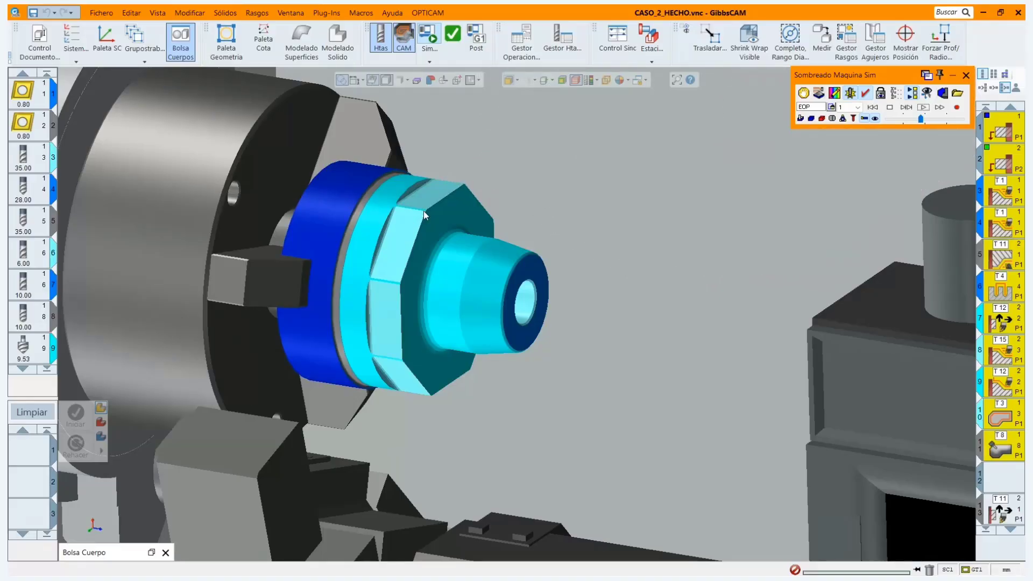
{"action": "scroll", "coordinate": [286, 294], "scroll_direction": "up", "scroll_amount": 2}
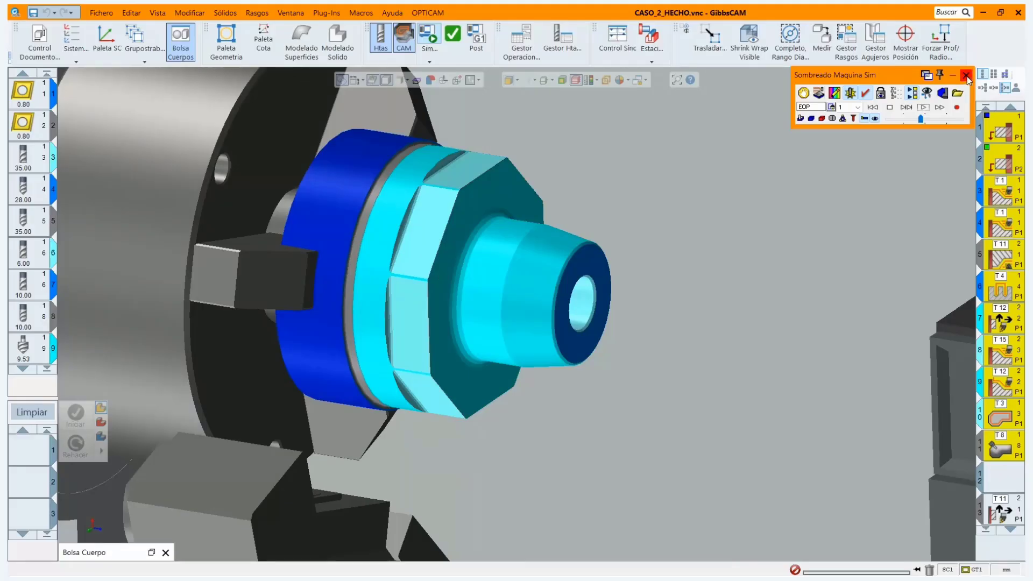
{"action": "scroll", "coordinate": [470, 278], "scroll_direction": "down", "scroll_amount": 10}
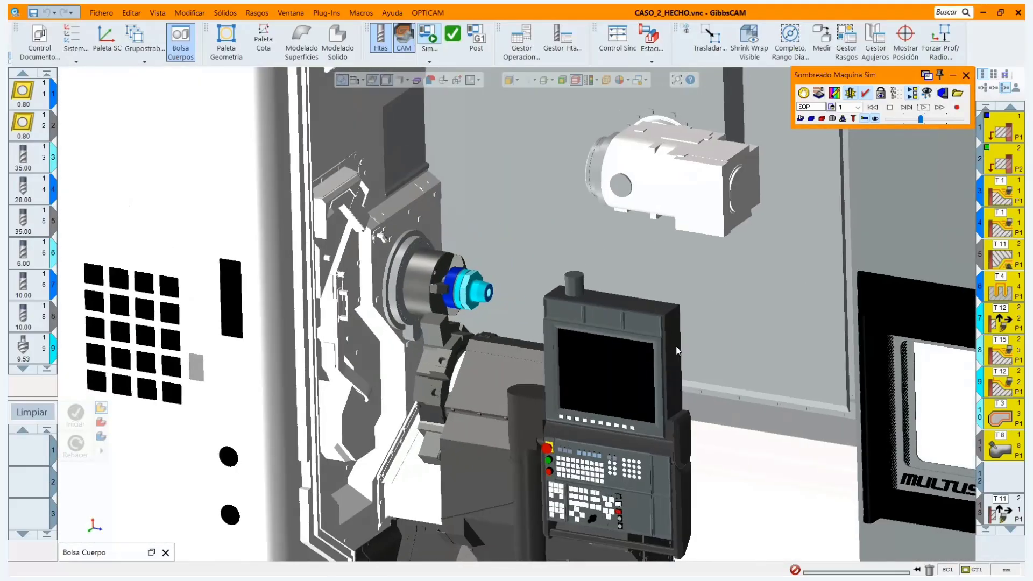
{"action": "middle_click_drag", "start_coordinate": [676, 347], "coordinate": [648, 374]}
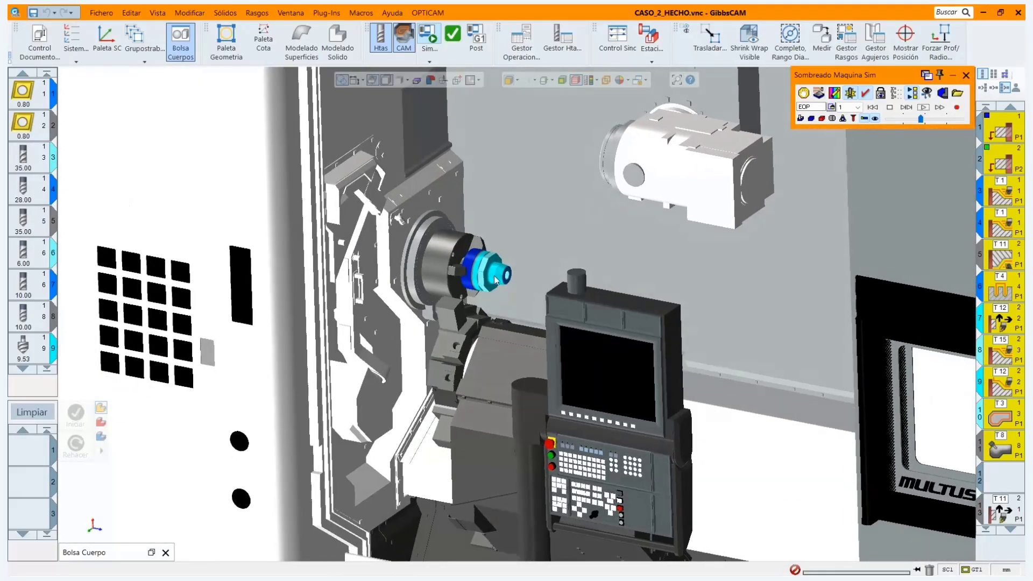
{"action": "left_click", "coordinate": [966, 75]}
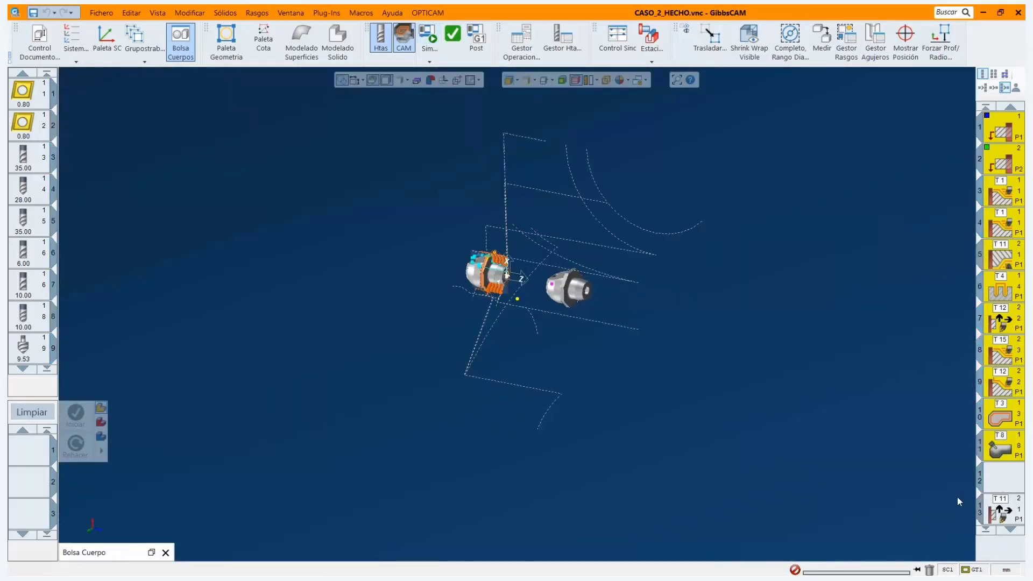
Select the empty operation 12 to deselect operations 1 through 11 and hide their toolpaths.
{"action": "left_click", "coordinate": [994, 476]}
{"action": "scroll", "coordinate": [997, 474], "scroll_direction": "down", "scroll_amount": 3}
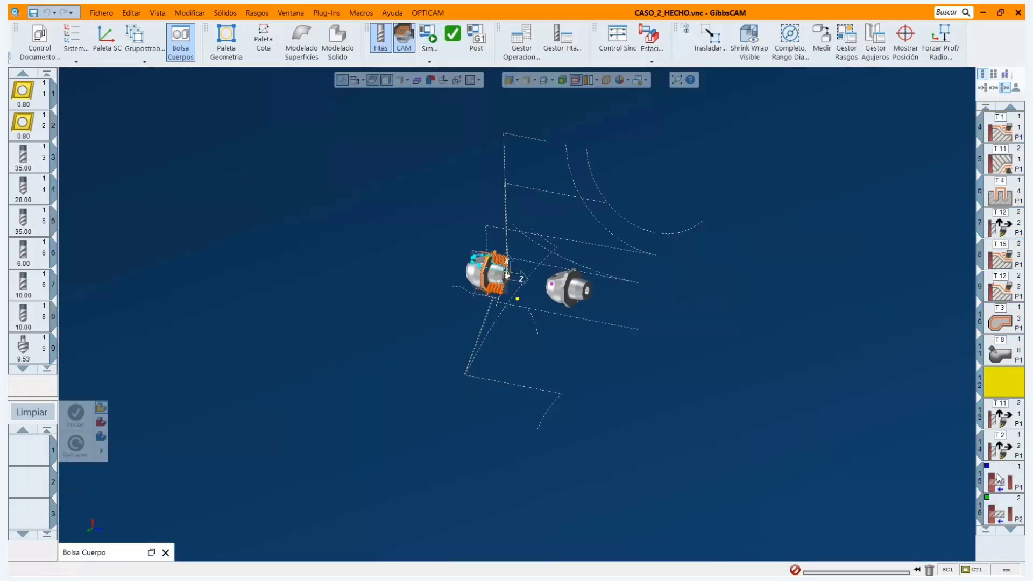
{"action": "scroll", "coordinate": [519, 259], "scroll_direction": "up", "scroll_amount": 3}
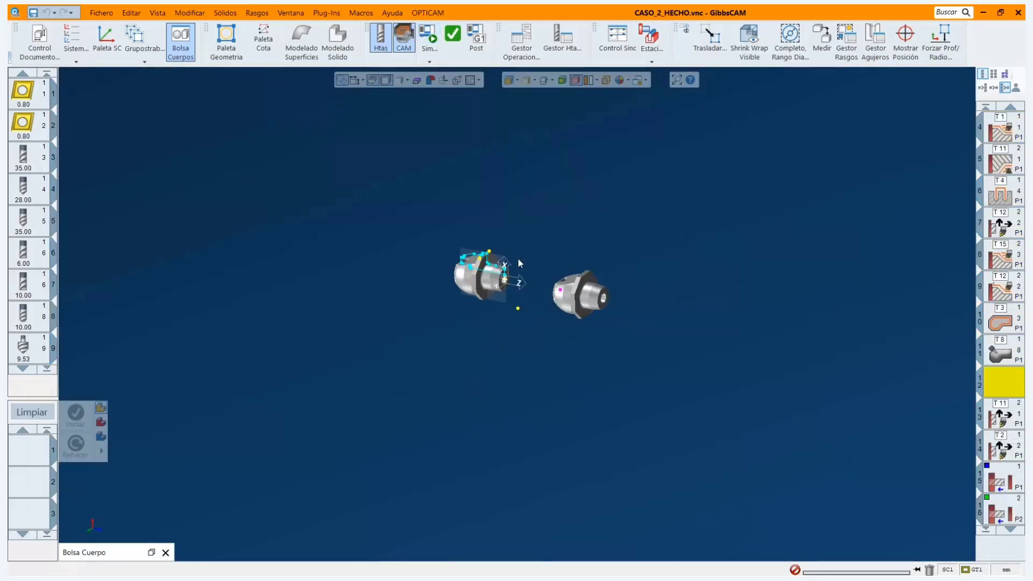
{"action": "scroll", "coordinate": [522, 262], "scroll_direction": "up", "scroll_amount": 2}
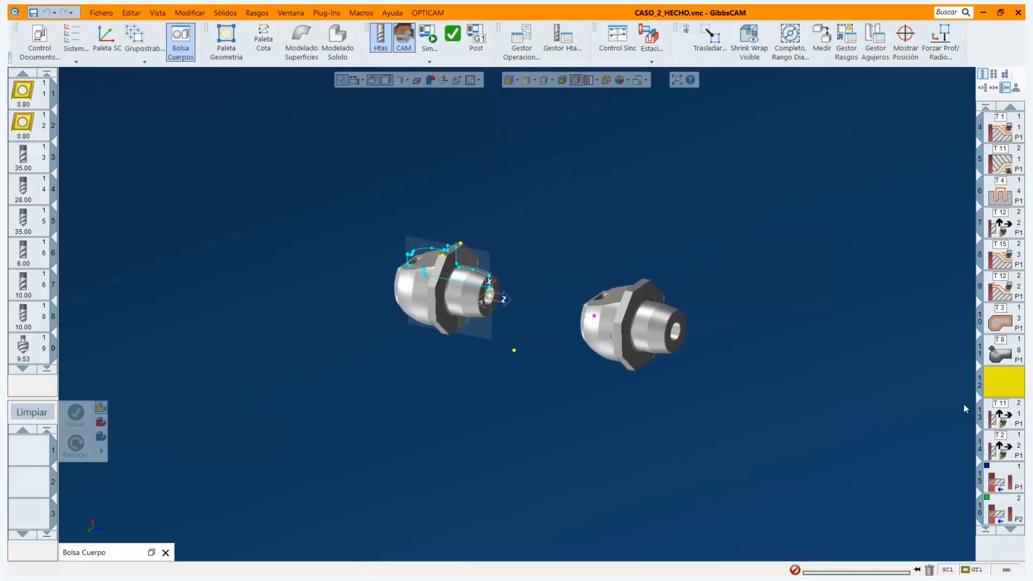
{"action": "scroll", "coordinate": [584, 280], "scroll_direction": "up", "scroll_amount": 3}
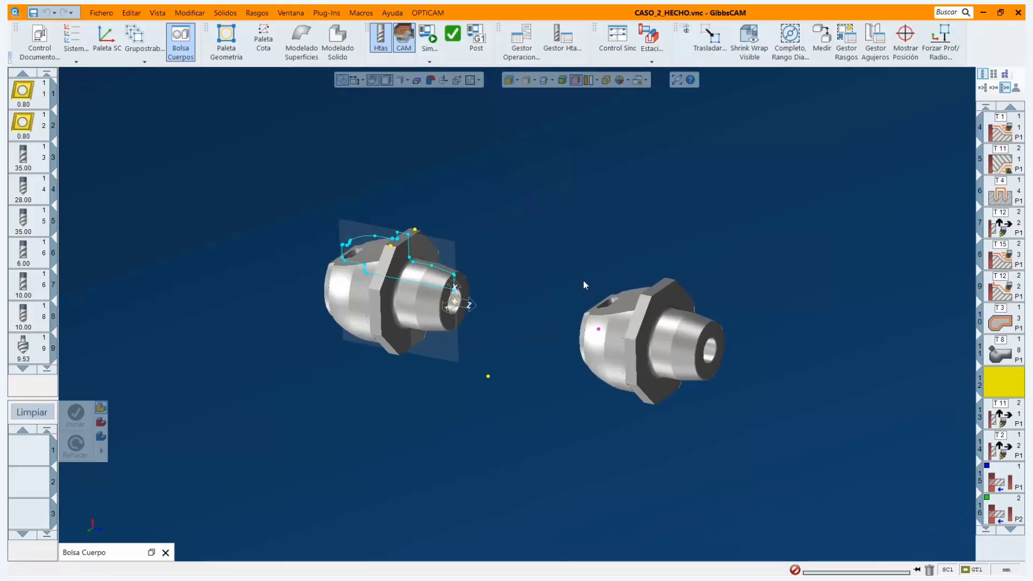
Review the Mover GrupoHta settings of operation 13 for tool 11, close them, and clear the process list.
{"action": "left_click", "coordinate": [1008, 419]}
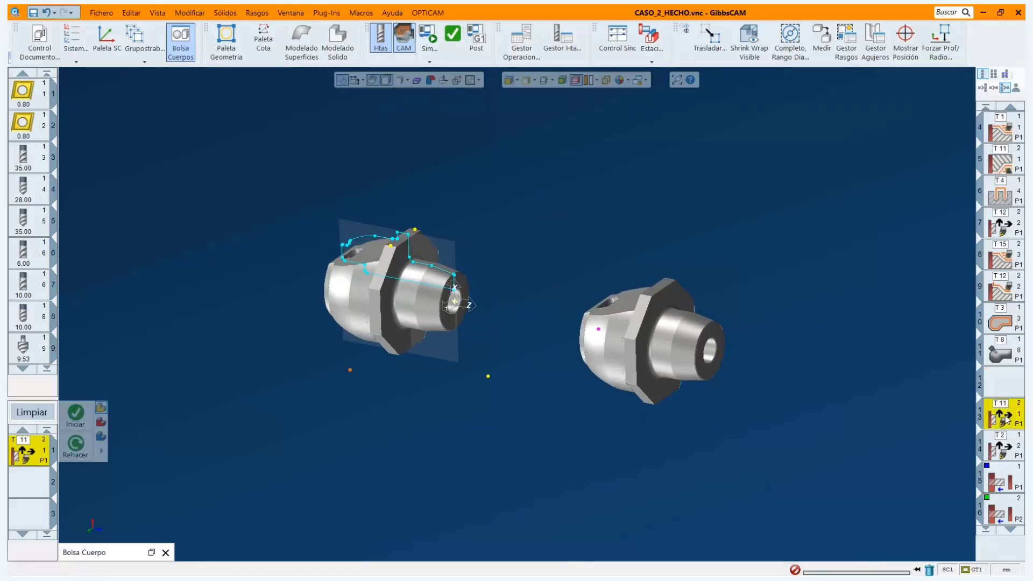
{"action": "double_click", "coordinate": [41, 449]}
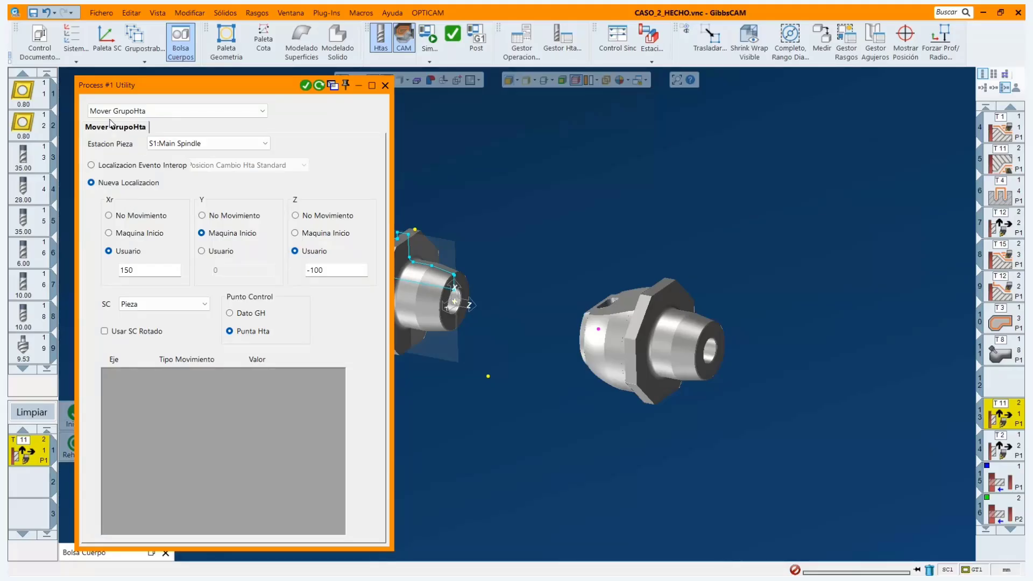
{"action": "scroll", "coordinate": [733, 305], "scroll_direction": "down", "scroll_amount": 2}
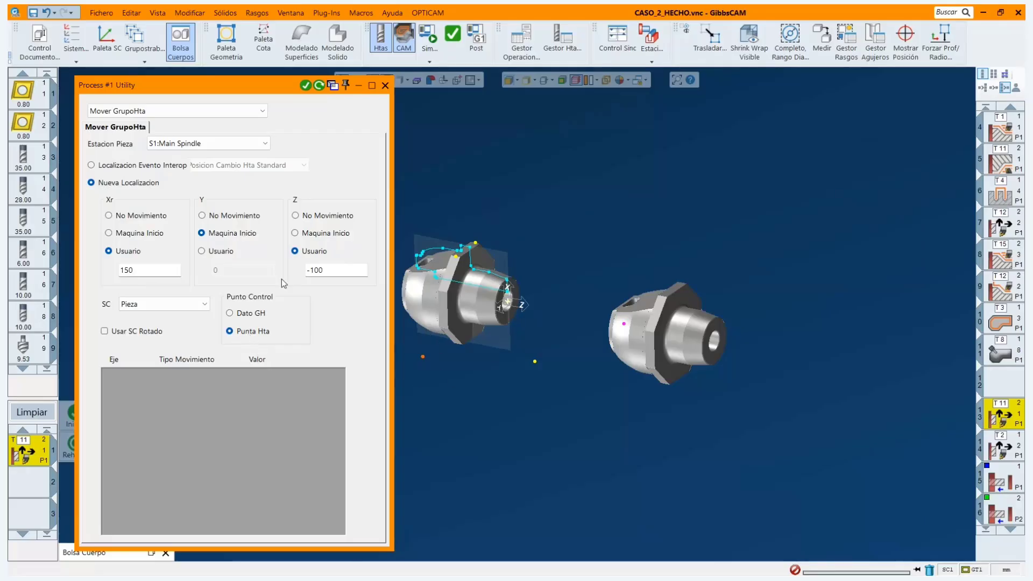
{"action": "left_click", "coordinate": [386, 86]}
{"action": "left_click", "coordinate": [48, 414]}
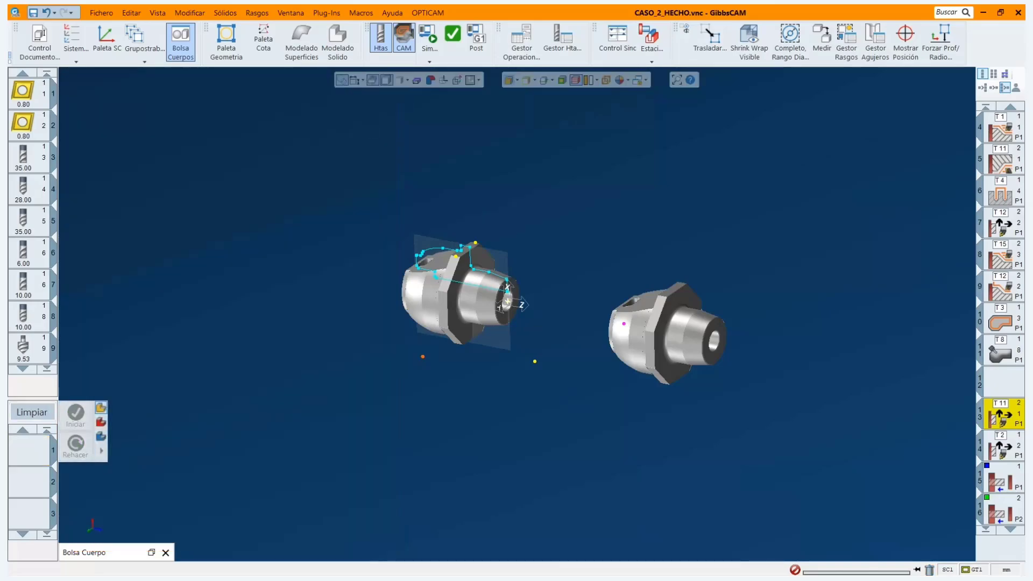
Review the Mover GrupoHta settings of operation 14 for tool 2, including the B1 axis park movement, and close them.
{"action": "double_click", "coordinate": [995, 447]}
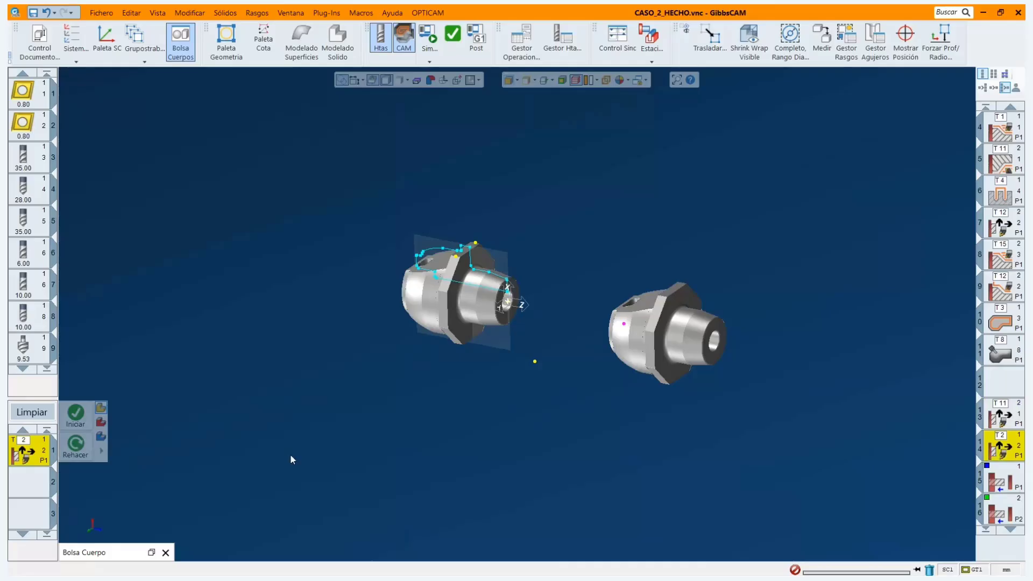
{"action": "double_click", "coordinate": [40, 446]}
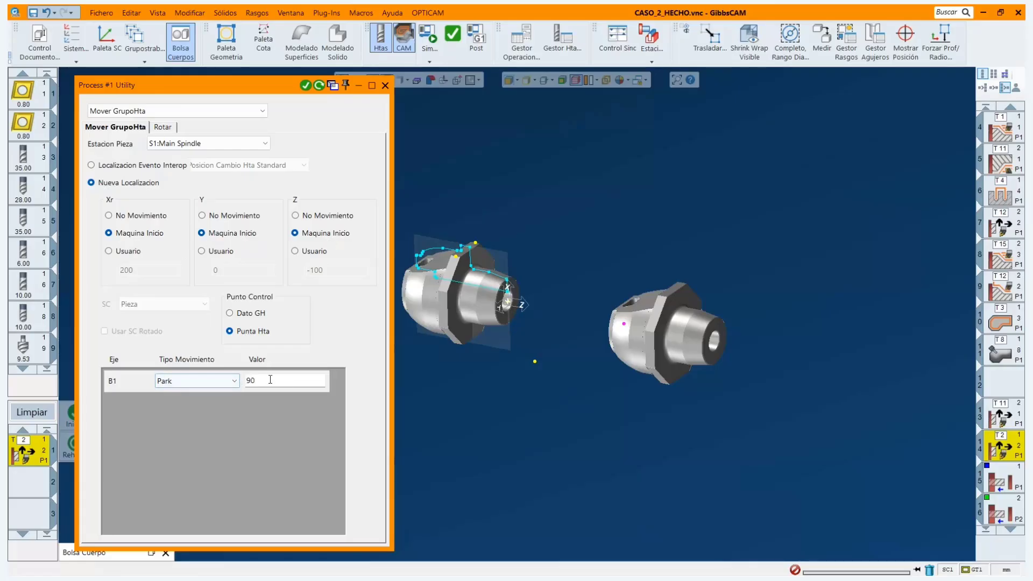
{"action": "left_click", "coordinate": [386, 86]}
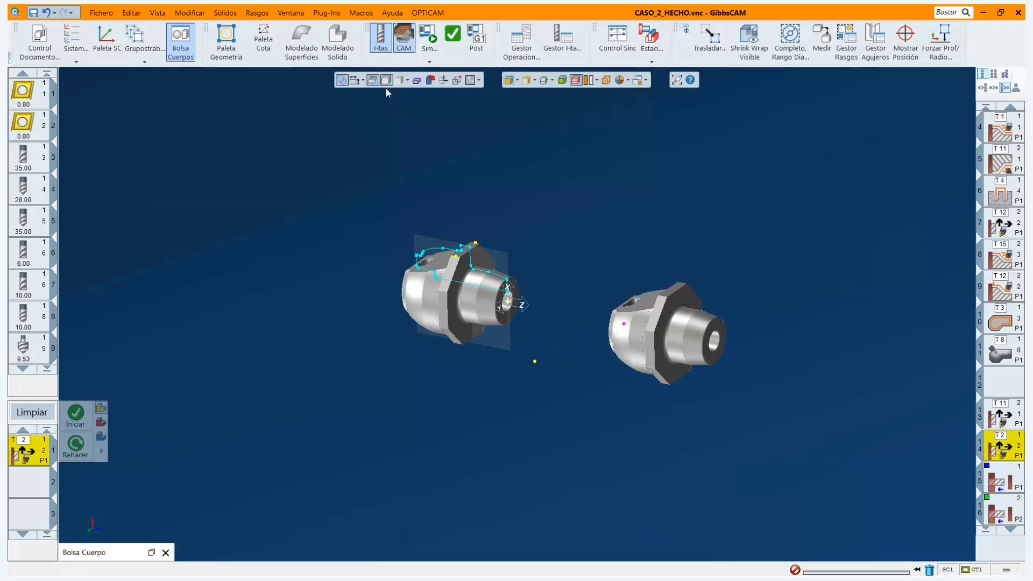
Review the Sub Husillo Dentro settings of operations 15 and 16, including feed, grip Z and C synchronization, and close them.
{"action": "left_click", "coordinate": [992, 486]}
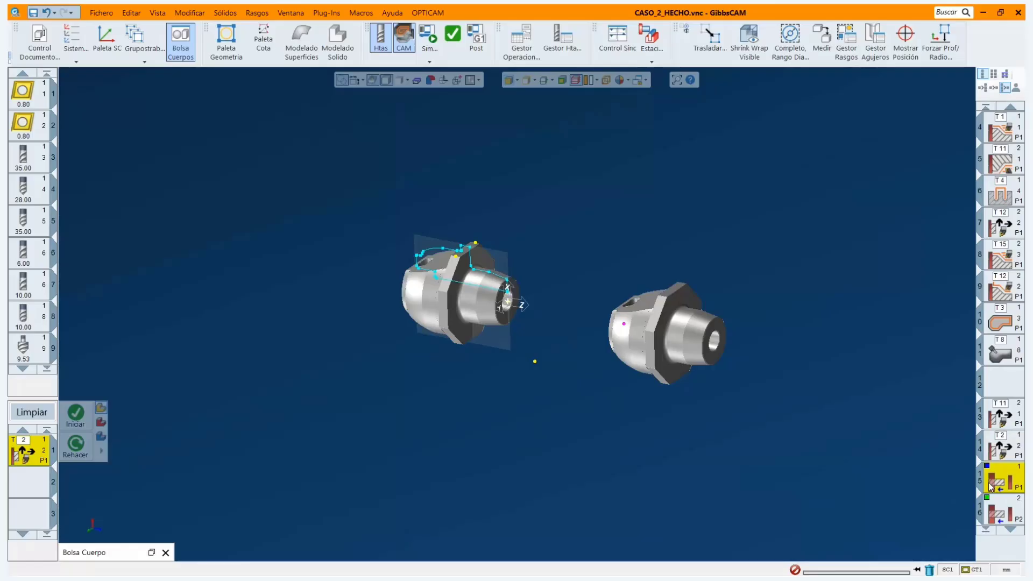
{"action": "double_click", "coordinate": [990, 486]}
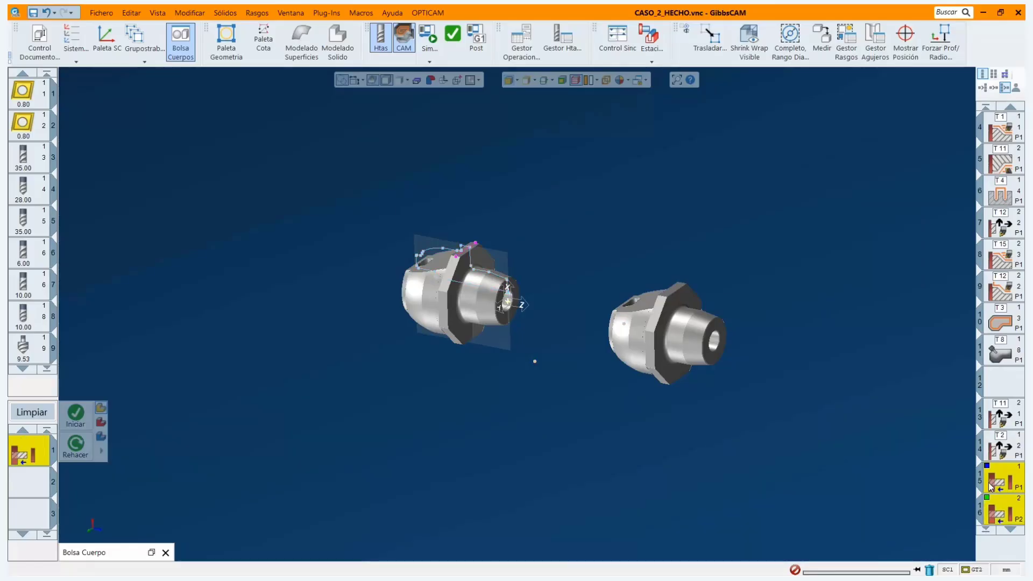
{"action": "double_click", "coordinate": [43, 450]}
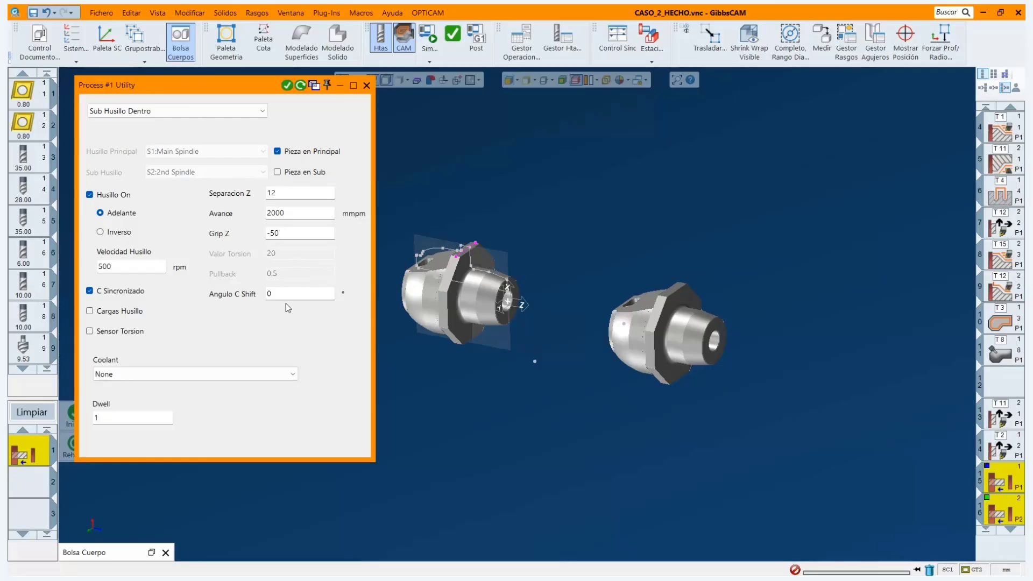
{"action": "left_click", "coordinate": [367, 86]}
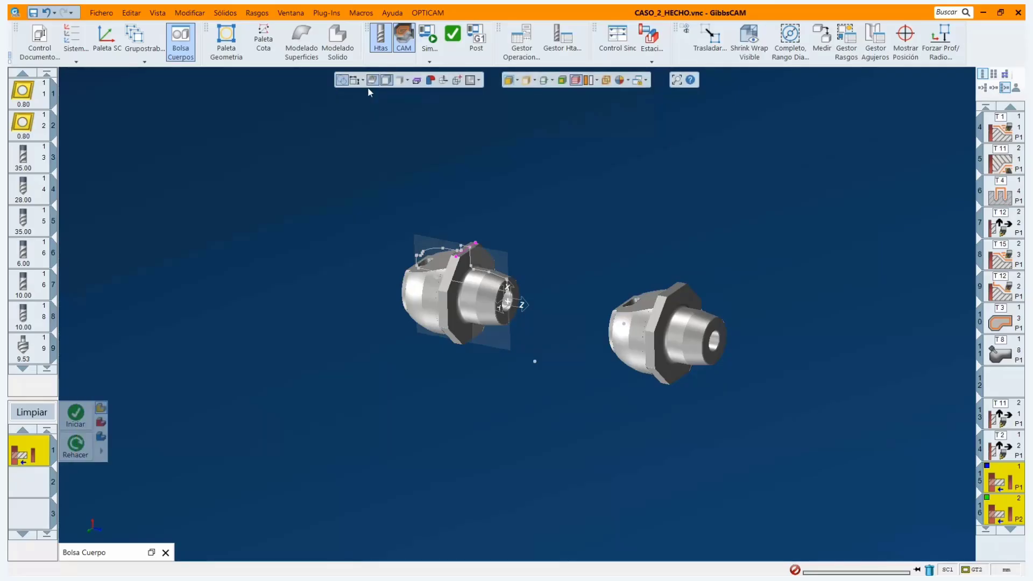
Review the Retorno Sub Husillo settings of operations 17 and 18, close them, and clear the process list.
{"action": "scroll", "coordinate": [992, 504], "scroll_direction": "down", "scroll_amount": 3}
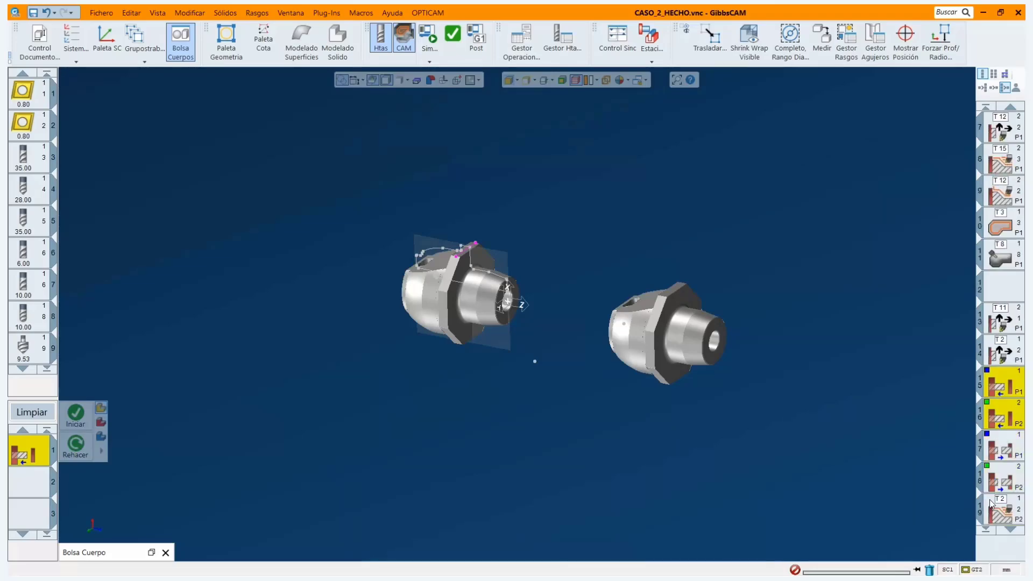
{"action": "left_click", "coordinate": [999, 454]}
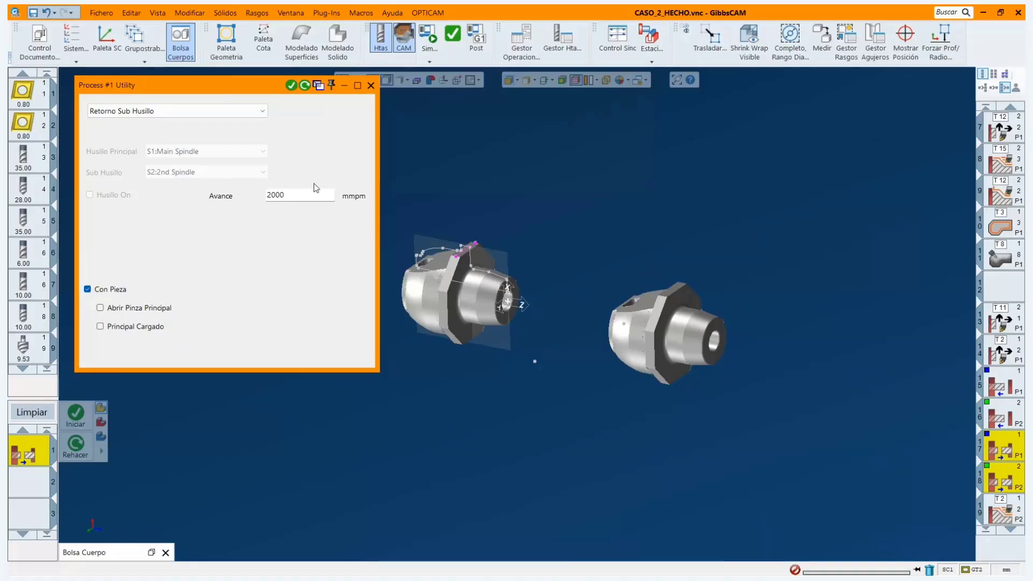
{"action": "left_click", "coordinate": [371, 85]}
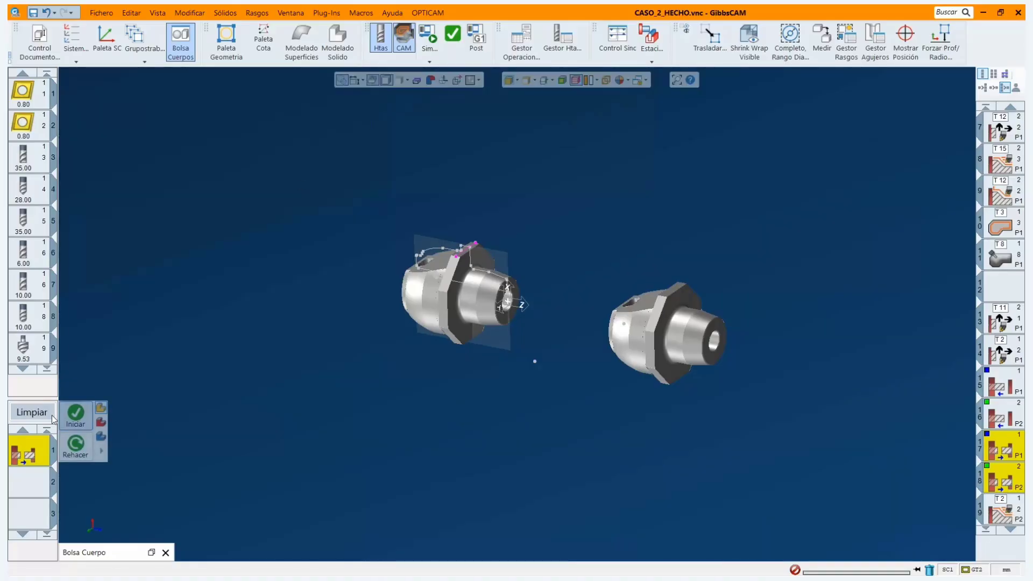
{"action": "left_click", "coordinate": [32, 412]}
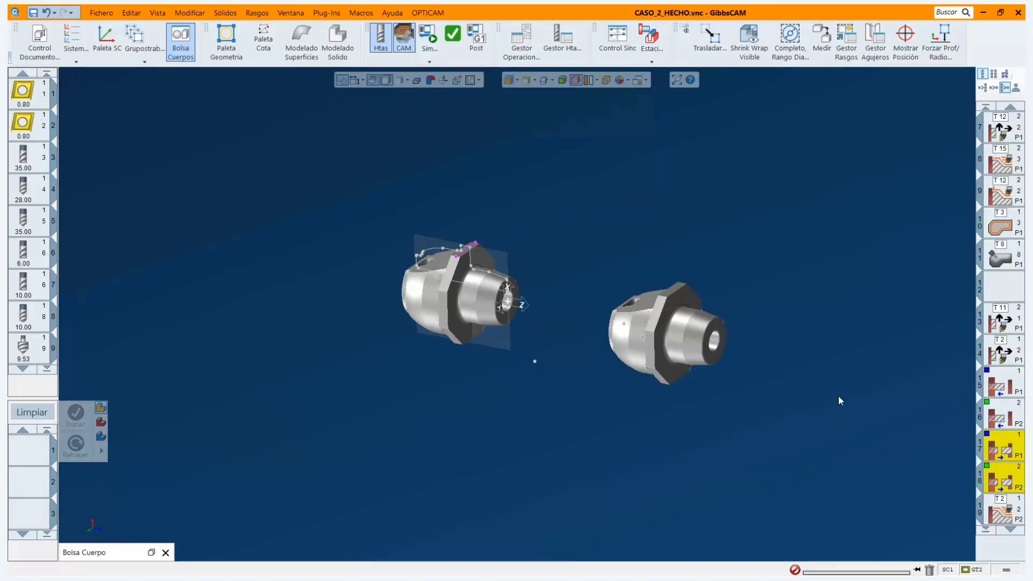
Select operations 13 through 34 and launch the machine simulation for them.
{"action": "scroll", "coordinate": [996, 349], "scroll_direction": "down", "scroll_amount": 2}
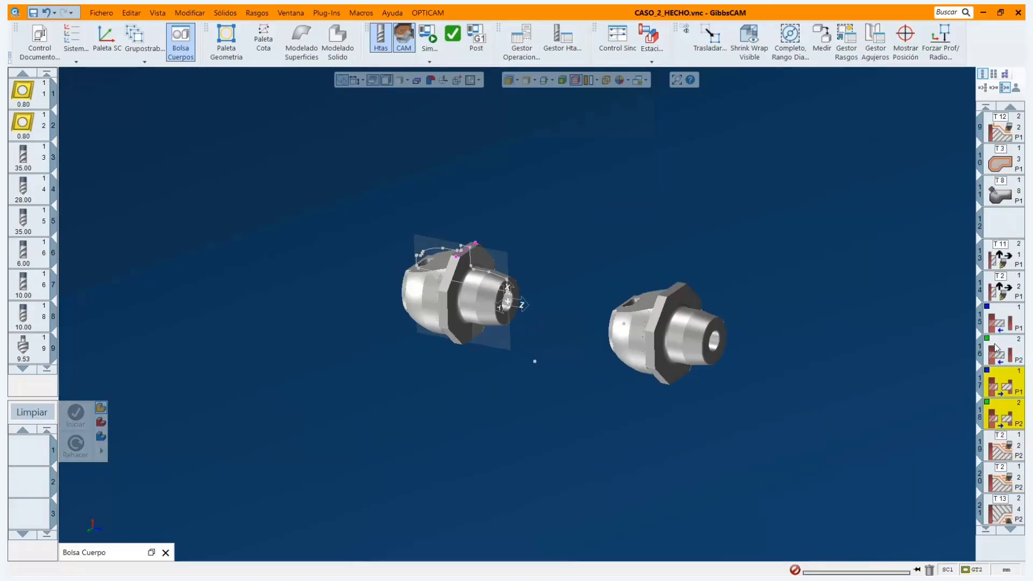
{"action": "scroll", "coordinate": [1002, 301], "scroll_direction": "down", "scroll_amount": 1}
{"action": "left_click", "coordinate": [1002, 234]}
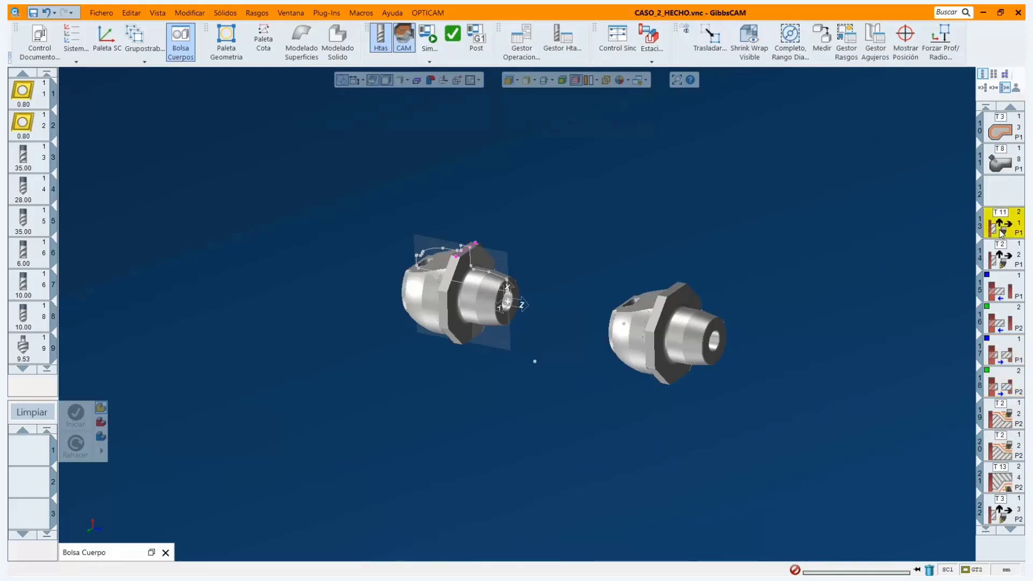
{"action": "scroll", "coordinate": [1003, 233], "scroll_direction": "down", "scroll_amount": 7}
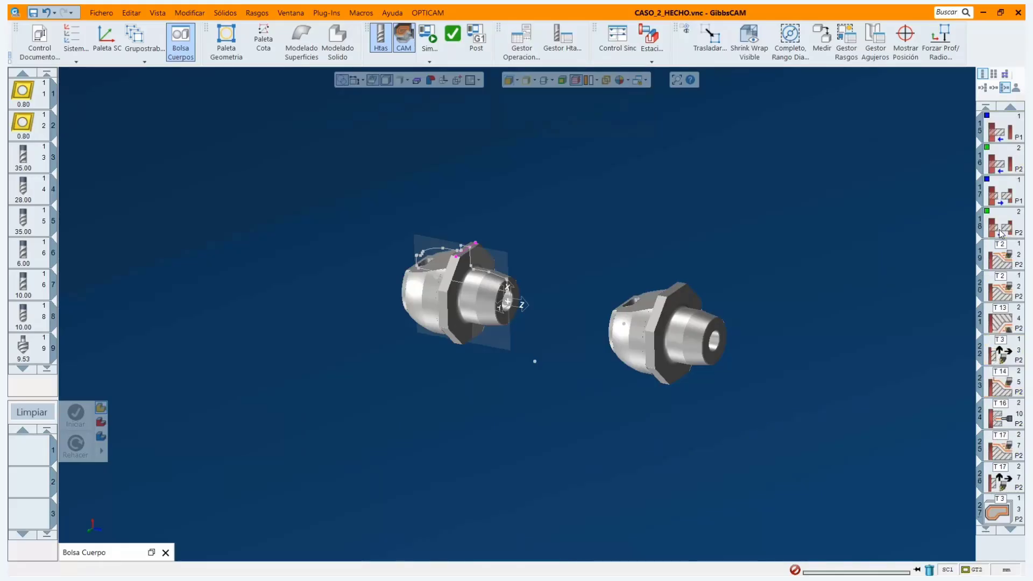
{"action": "scroll", "coordinate": [1002, 233], "scroll_direction": "down", "scroll_amount": 4}
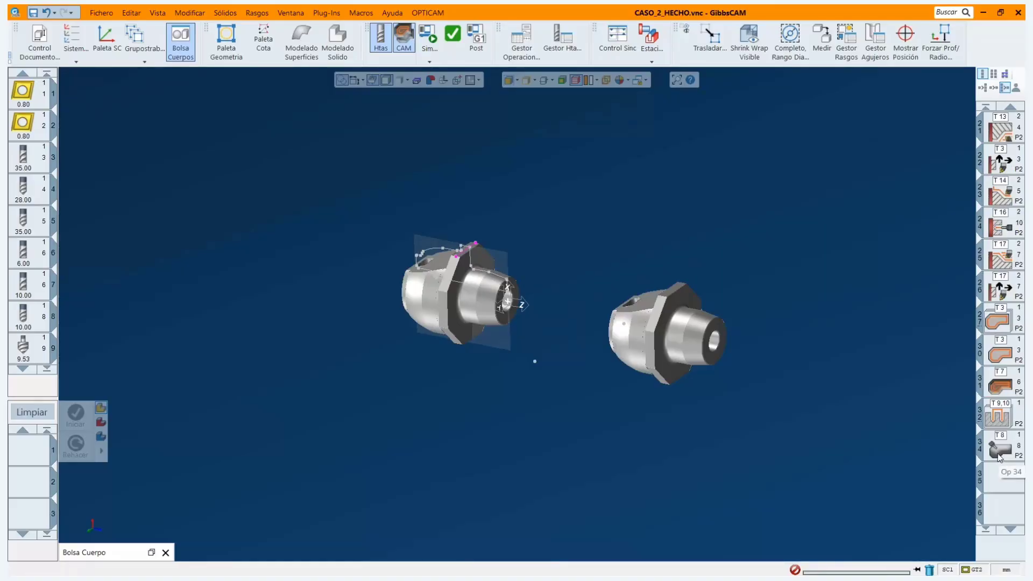
{"action": "left_click", "coordinate": [1000, 456], "text": "shift"}
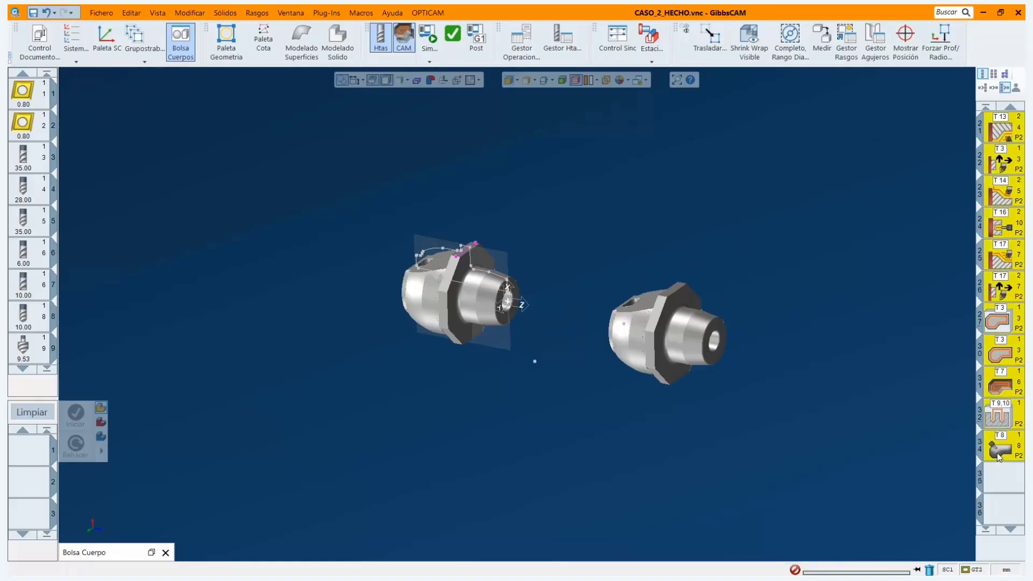
{"action": "left_click", "coordinate": [429, 42]}
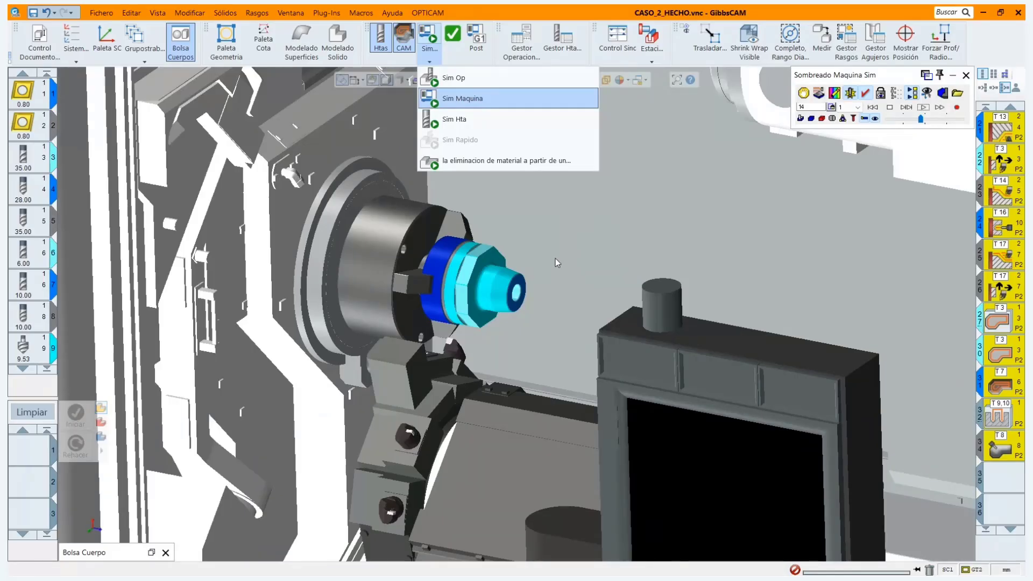
Lower the machine simulation speed and frame the main spindle, lower turret and milling head.
{"action": "scroll", "coordinate": [555, 259], "scroll_direction": "down", "scroll_amount": 3}
{"action": "middle_click_drag", "start_coordinate": [670, 380], "coordinate": [861, 212]}
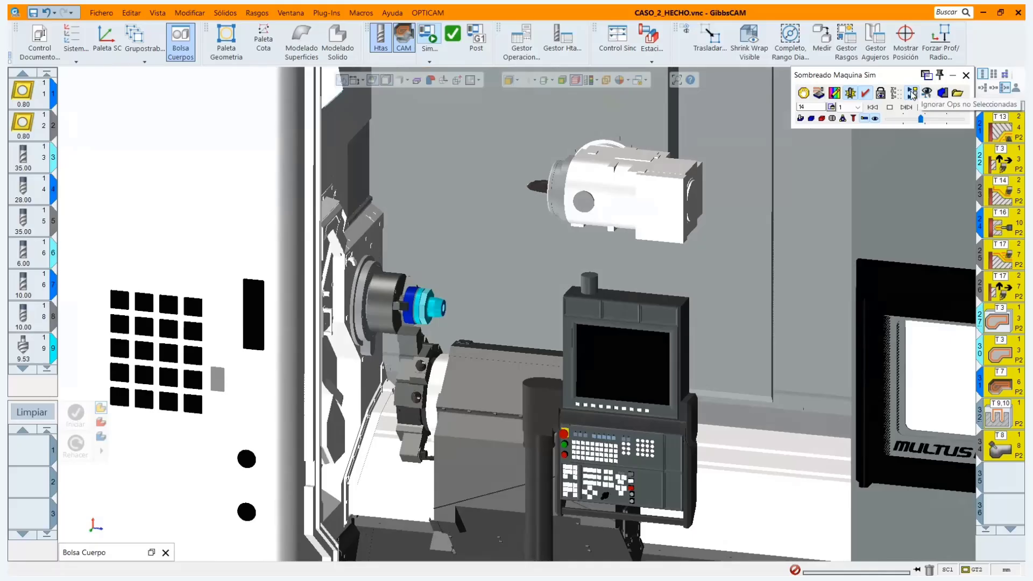
{"action": "left_click", "coordinate": [905, 120]}
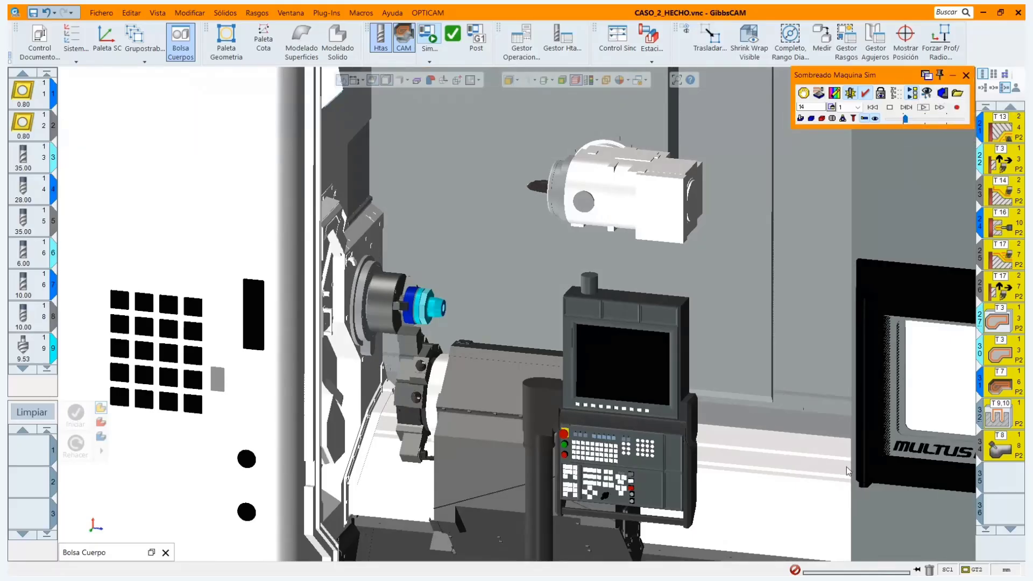
{"action": "scroll", "coordinate": [404, 311], "scroll_direction": "up", "scroll_amount": 3}
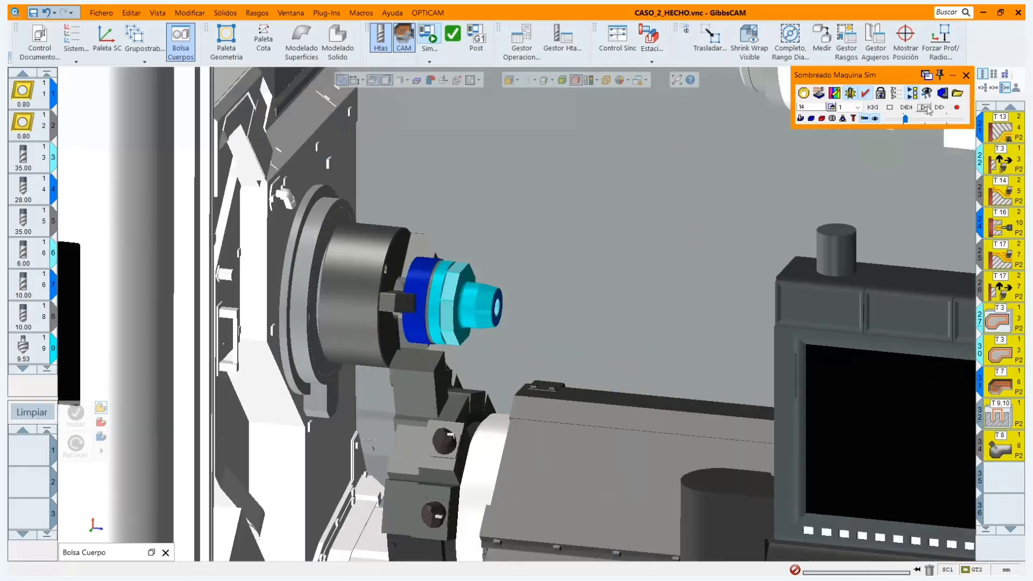
{"action": "scroll", "coordinate": [554, 312], "scroll_direction": "down", "scroll_amount": 2}
{"action": "middle_click_drag", "start_coordinate": [904, 396], "coordinate": [619, 333]}
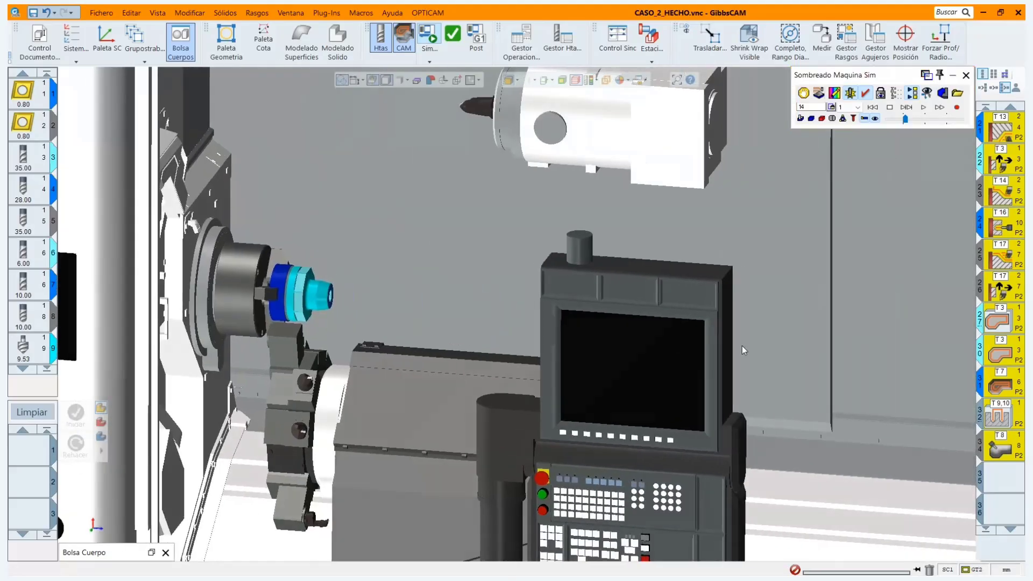
{"action": "middle_click_drag", "start_coordinate": [742, 346], "coordinate": [779, 310]}
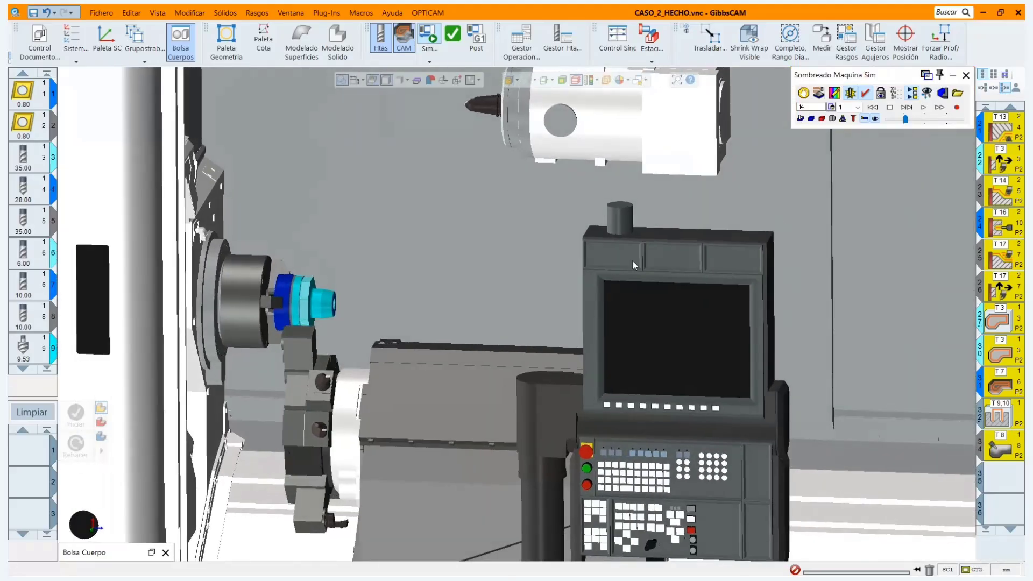
Hide the machine's Control Arm, CRT, Keyboard, Button Back, Red Button 1, Green Button and Red Button 2 components, and close the component manager.
{"action": "left_click", "coordinate": [927, 93]}
{"action": "scroll", "coordinate": [215, 316], "scroll_direction": "down", "scroll_amount": 2}
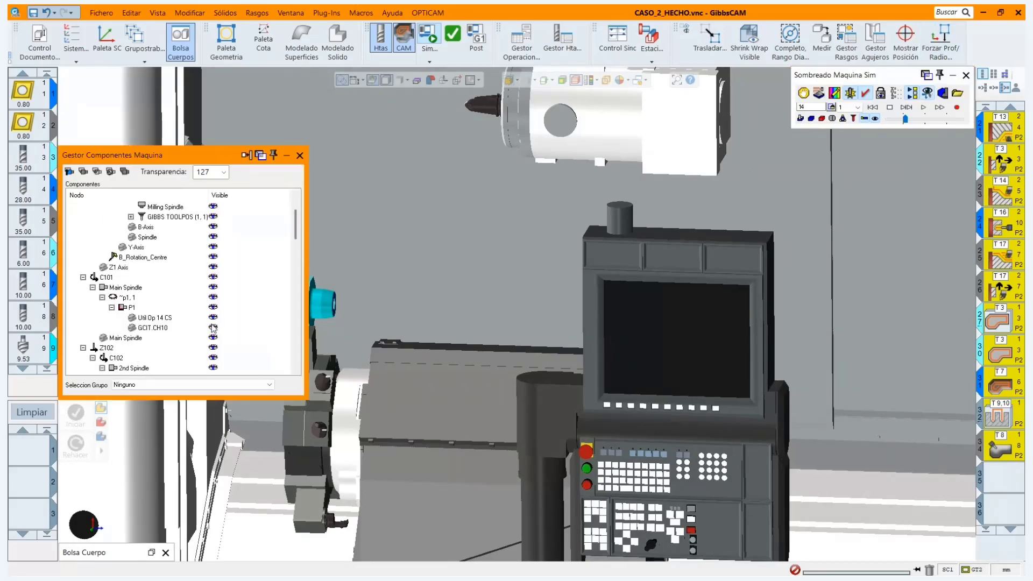
{"action": "scroll", "coordinate": [213, 329], "scroll_direction": "down", "scroll_amount": 5}
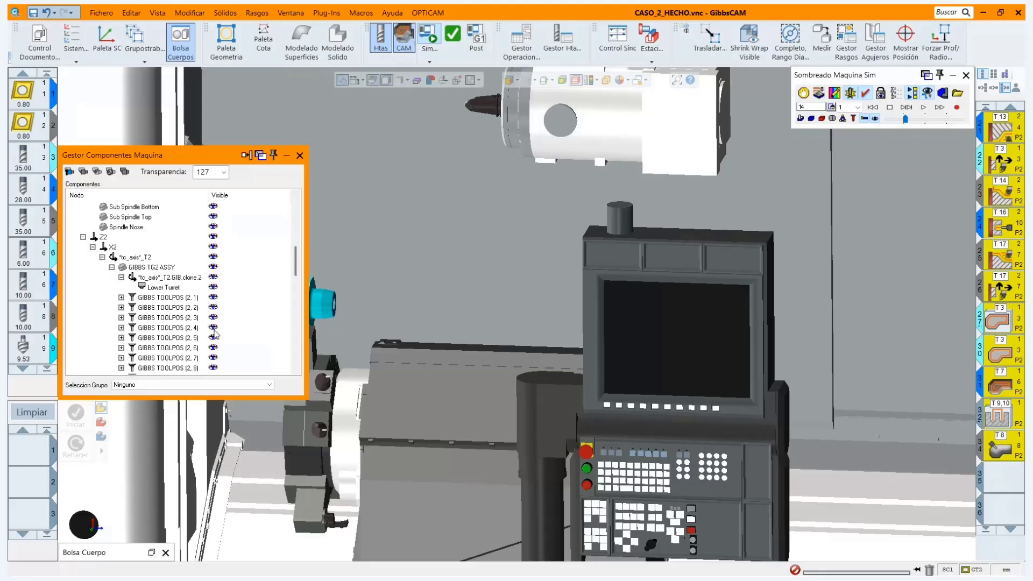
{"action": "scroll", "coordinate": [215, 333], "scroll_direction": "down", "scroll_amount": 8}
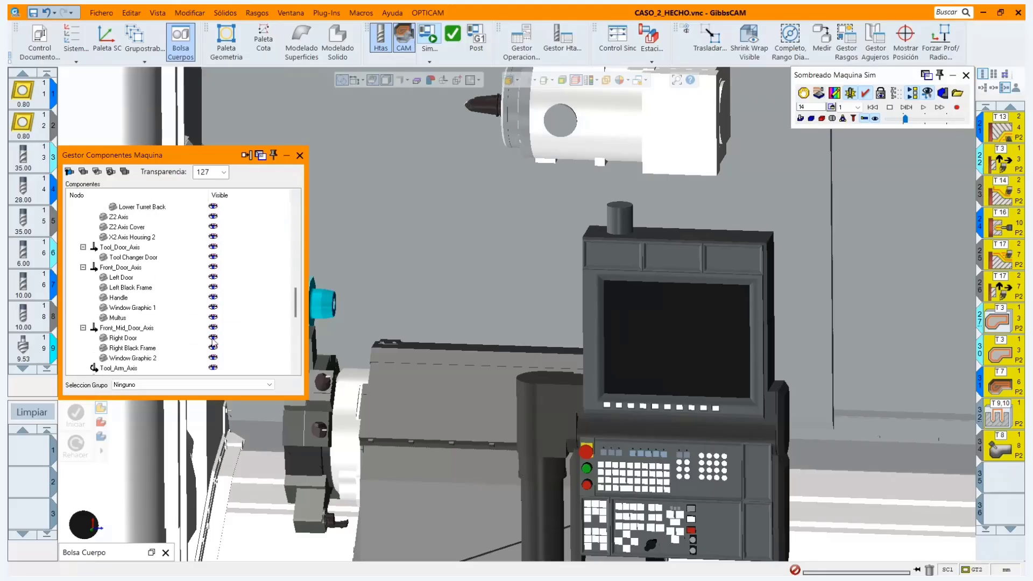
{"action": "scroll", "coordinate": [213, 341], "scroll_direction": "down", "scroll_amount": 3}
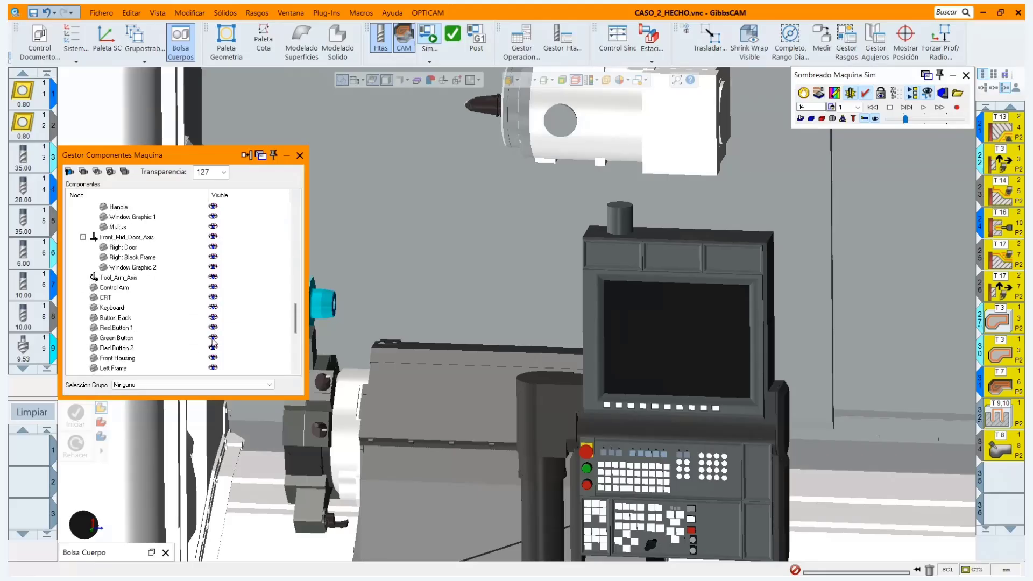
{"action": "left_click", "coordinate": [216, 288]}
{"action": "left_click", "coordinate": [214, 298]}
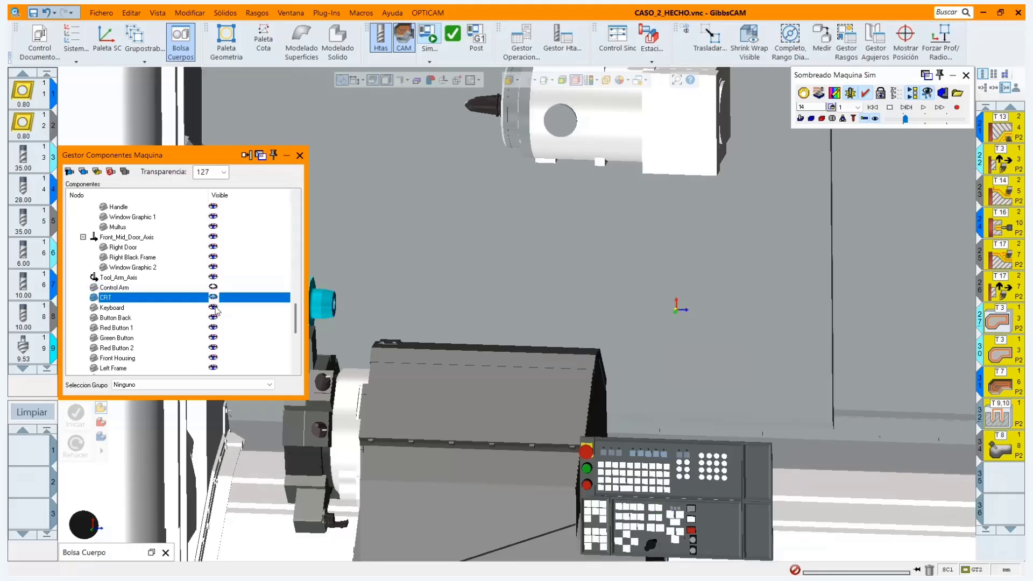
{"action": "left_click", "coordinate": [214, 307]}
{"action": "left_click", "coordinate": [214, 317]}
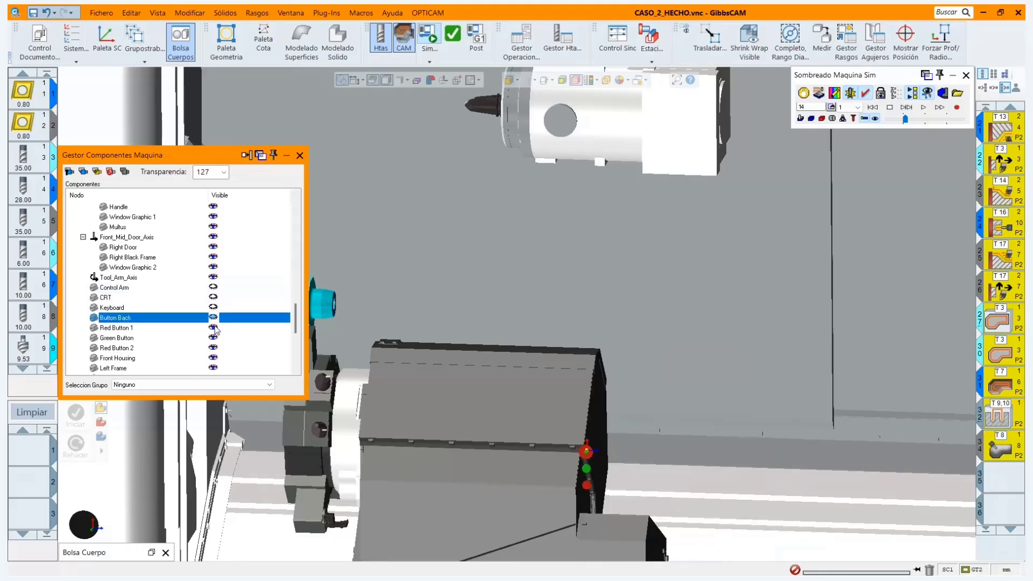
{"action": "left_click", "coordinate": [214, 328]}
{"action": "left_click", "coordinate": [214, 338]}
{"action": "left_click", "coordinate": [213, 347]}
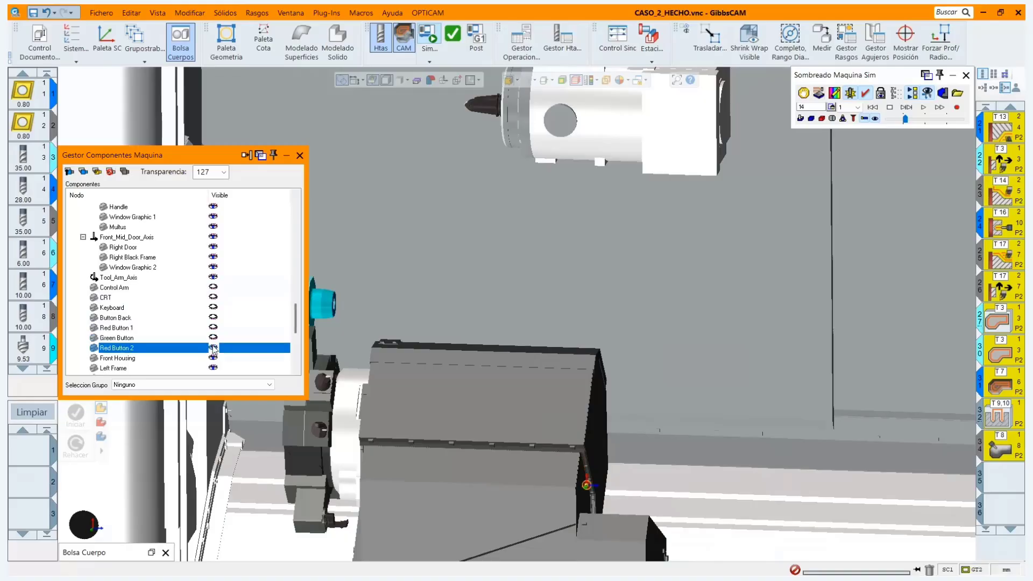
{"action": "left_click", "coordinate": [299, 155]}
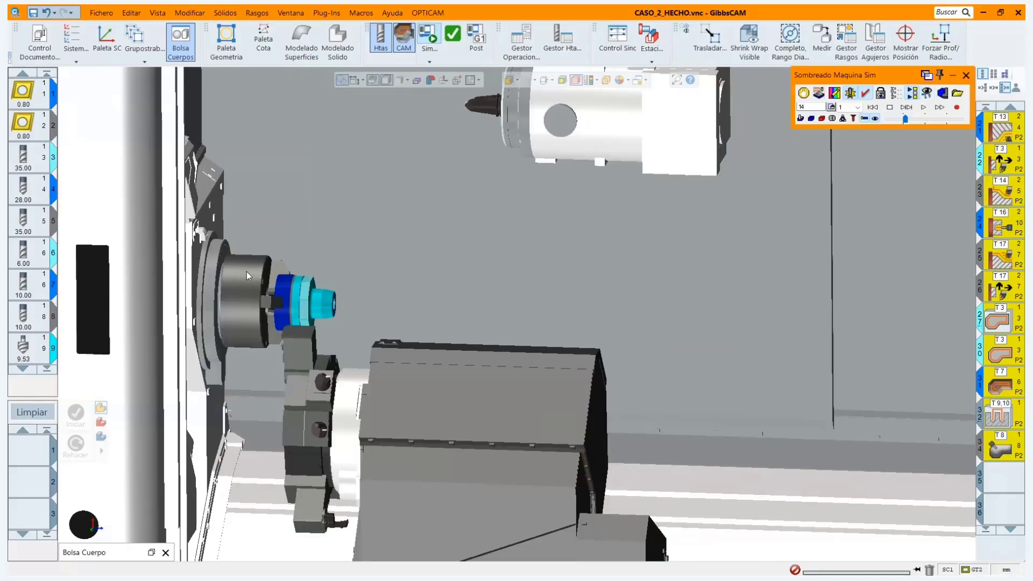
Play the simulation through the part transfer from the main spindle and the sub-spindle's return.
{"action": "middle_click_drag", "start_coordinate": [363, 306], "coordinate": [878, 243]}
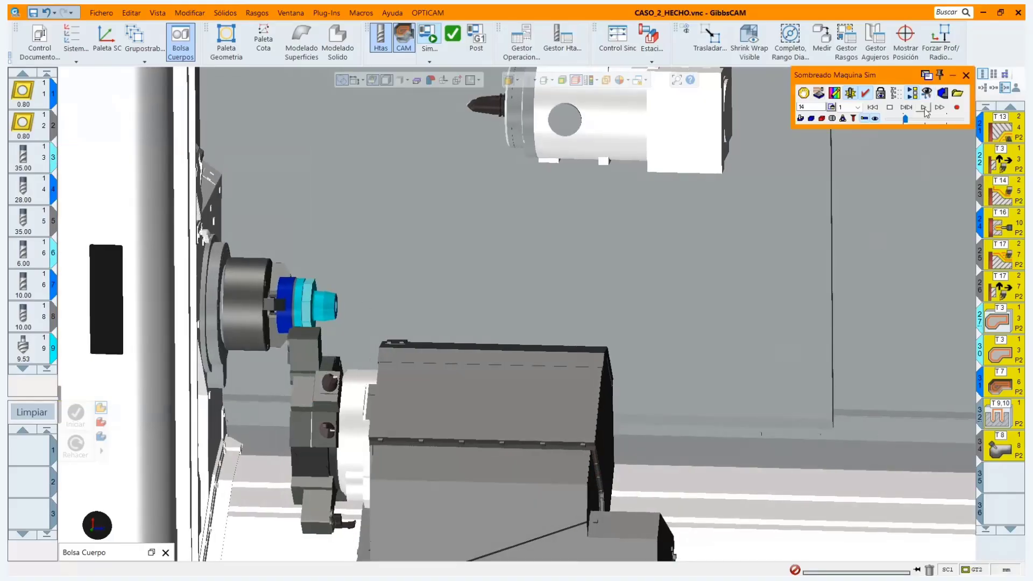
{"action": "scroll", "coordinate": [465, 292], "scroll_direction": "down", "scroll_amount": 3}
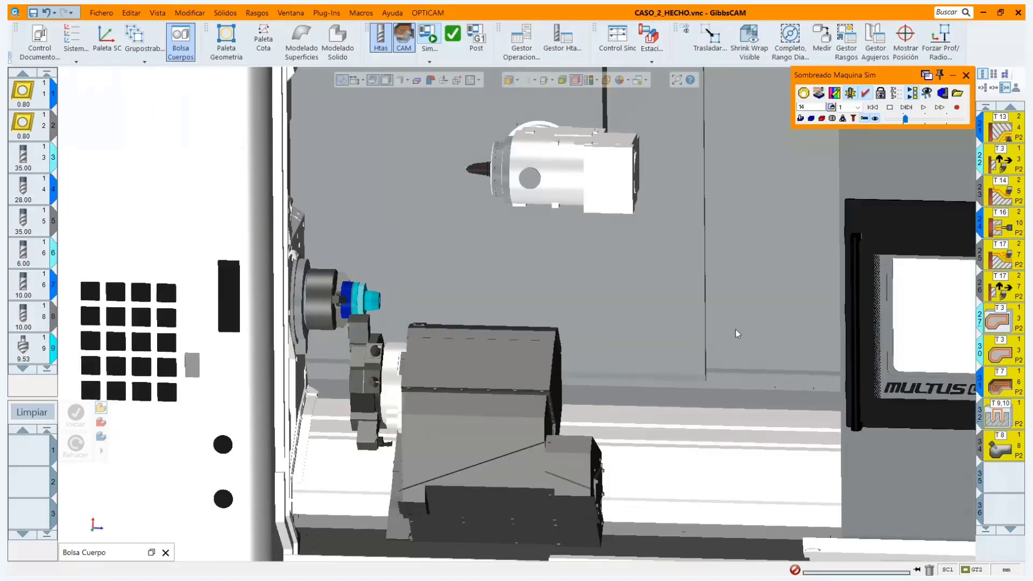
{"action": "scroll", "coordinate": [789, 283], "scroll_direction": "up", "scroll_amount": 3}
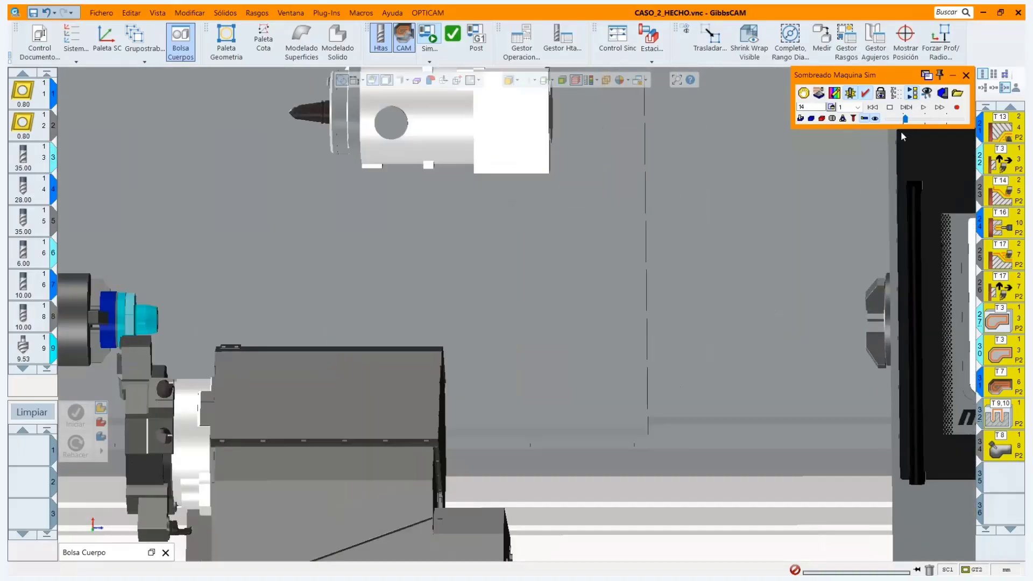
{"action": "left_click", "coordinate": [924, 109]}
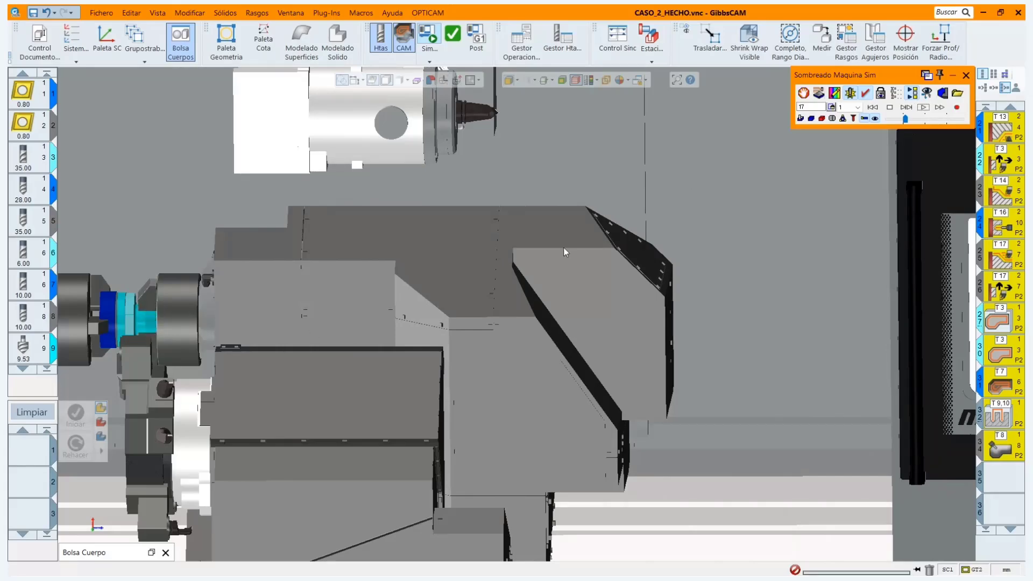
{"action": "left_click", "coordinate": [923, 106]}
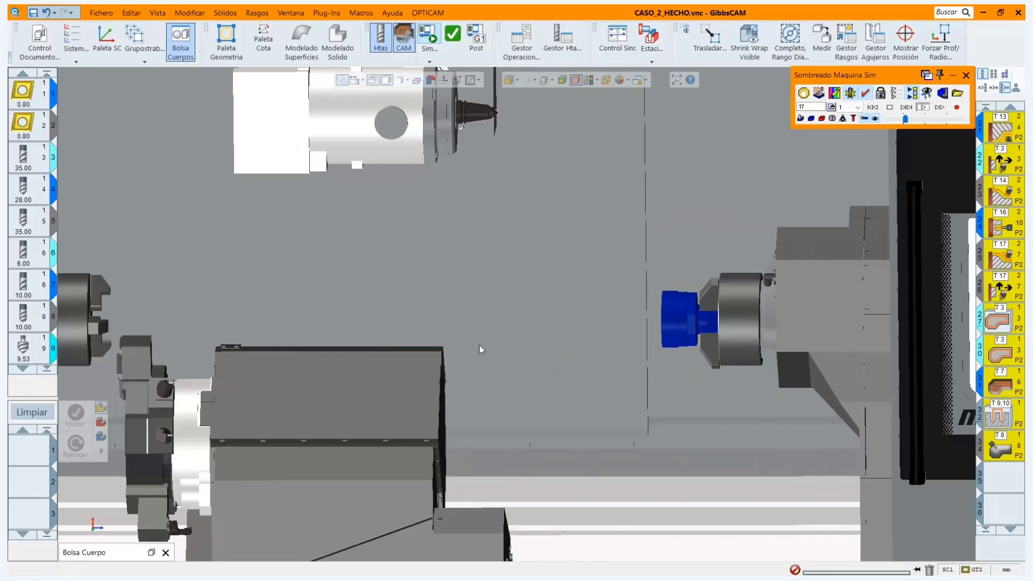
Examine the sub-spindle turning of operations 19 and 20 up close, with the milling head and lower turret tools at the part.
{"action": "scroll", "coordinate": [525, 357], "scroll_direction": "down", "scroll_amount": 1}
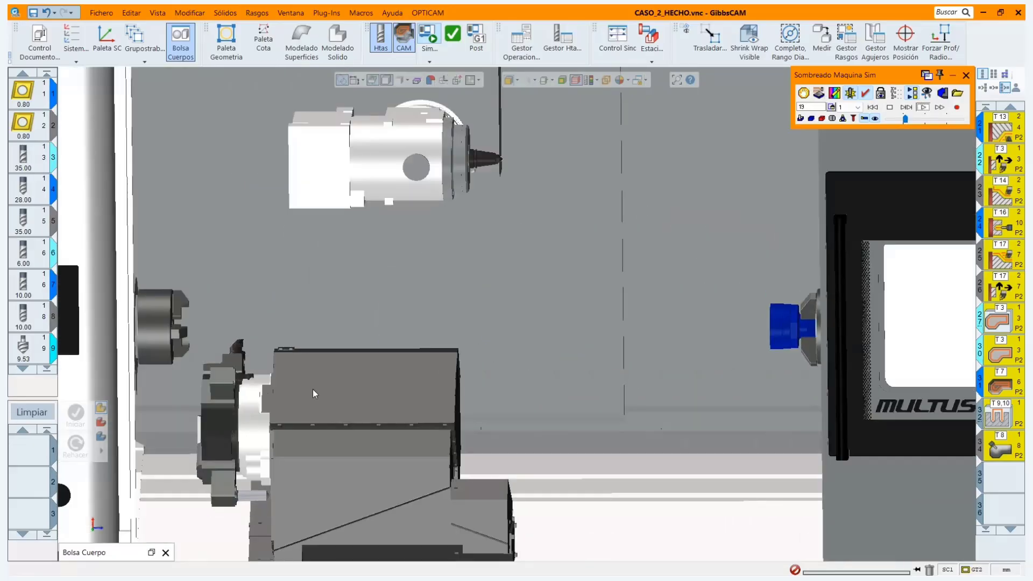
{"action": "middle_click_drag", "start_coordinate": [748, 442], "coordinate": [864, 389]}
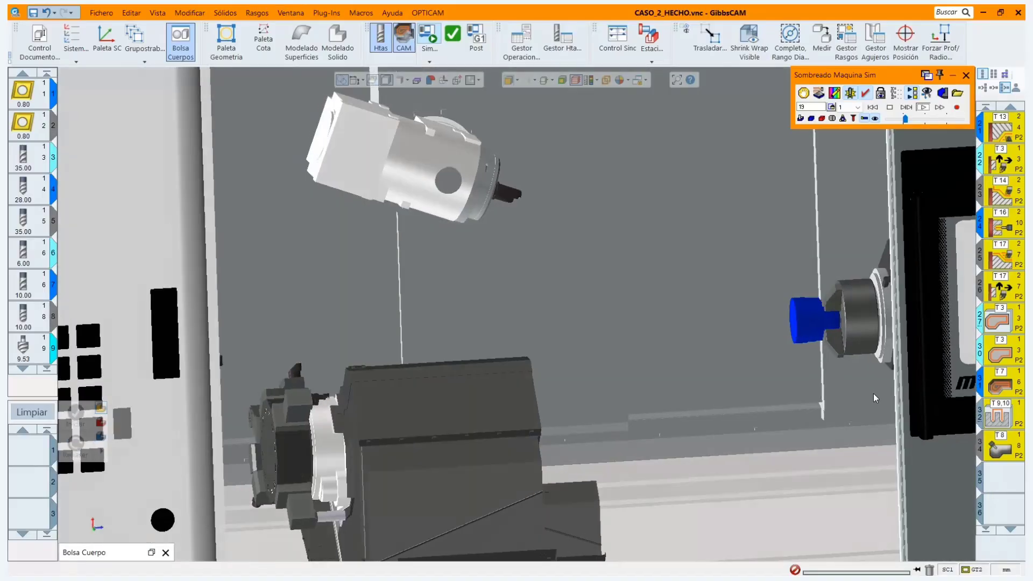
{"action": "scroll", "coordinate": [873, 319], "scroll_direction": "up", "scroll_amount": 2}
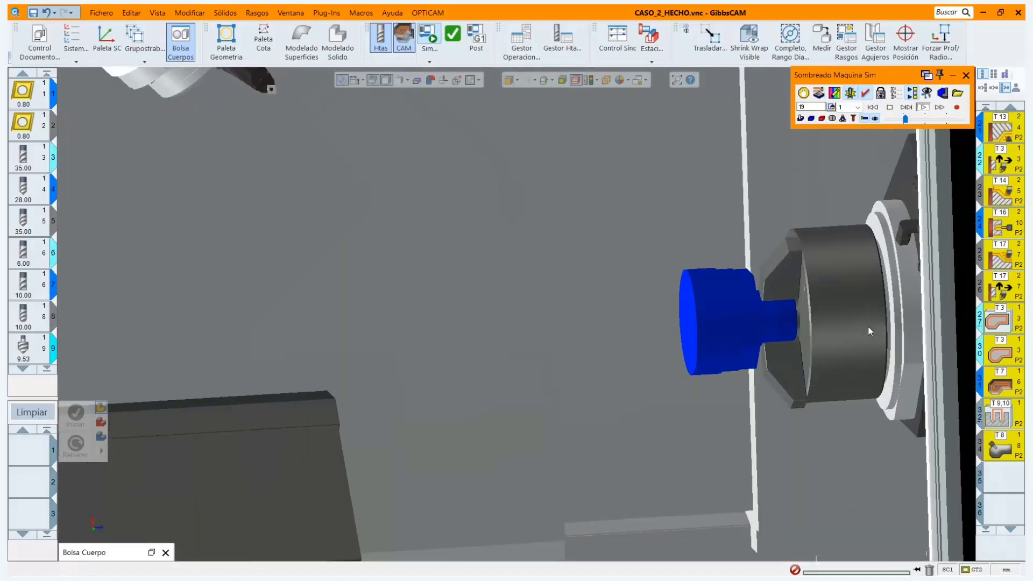
{"action": "scroll", "coordinate": [848, 340], "scroll_direction": "up", "scroll_amount": 3}
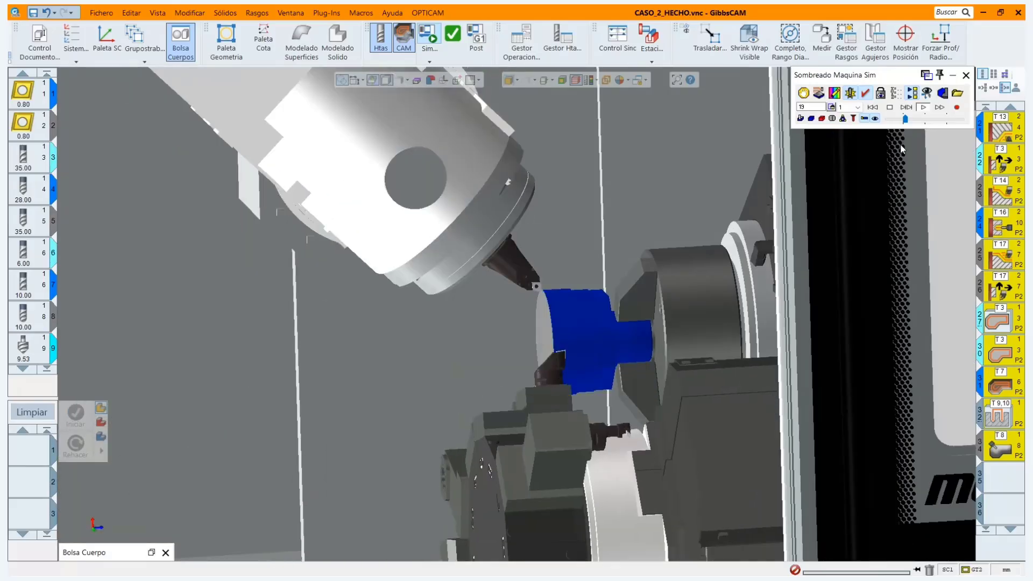
{"action": "scroll", "coordinate": [628, 379], "scroll_direction": "up", "scroll_amount": 1}
{"action": "scroll", "coordinate": [627, 380], "scroll_direction": "up", "scroll_amount": 1}
{"action": "middle_click_drag", "start_coordinate": [628, 380], "coordinate": [678, 363]}
{"action": "middle_click_drag", "start_coordinate": [432, 340], "coordinate": [535, 426]}
{"action": "scroll", "coordinate": [493, 333], "scroll_direction": "up", "scroll_amount": 3}
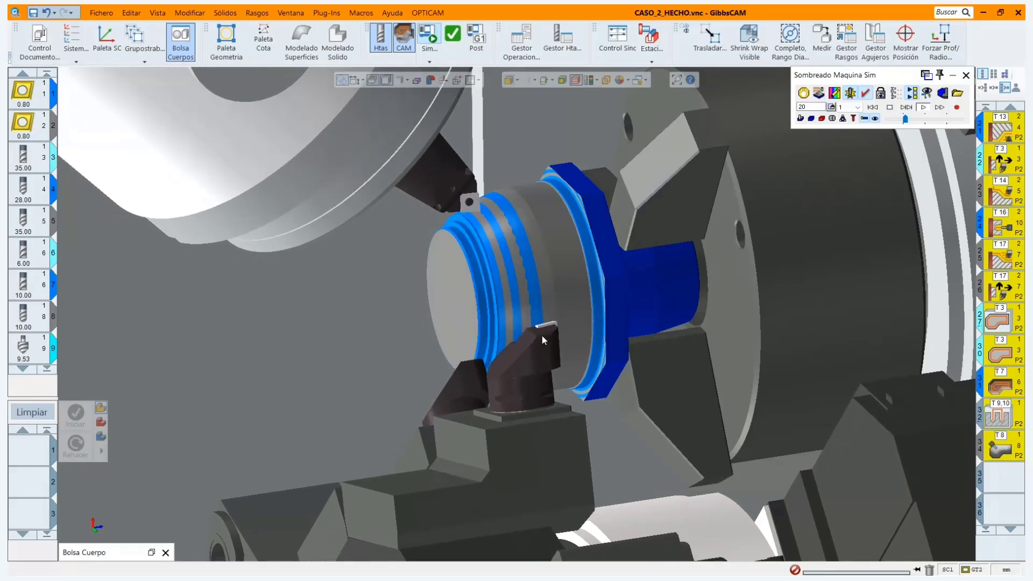
{"action": "scroll", "coordinate": [530, 334], "scroll_direction": "up", "scroll_amount": 1}
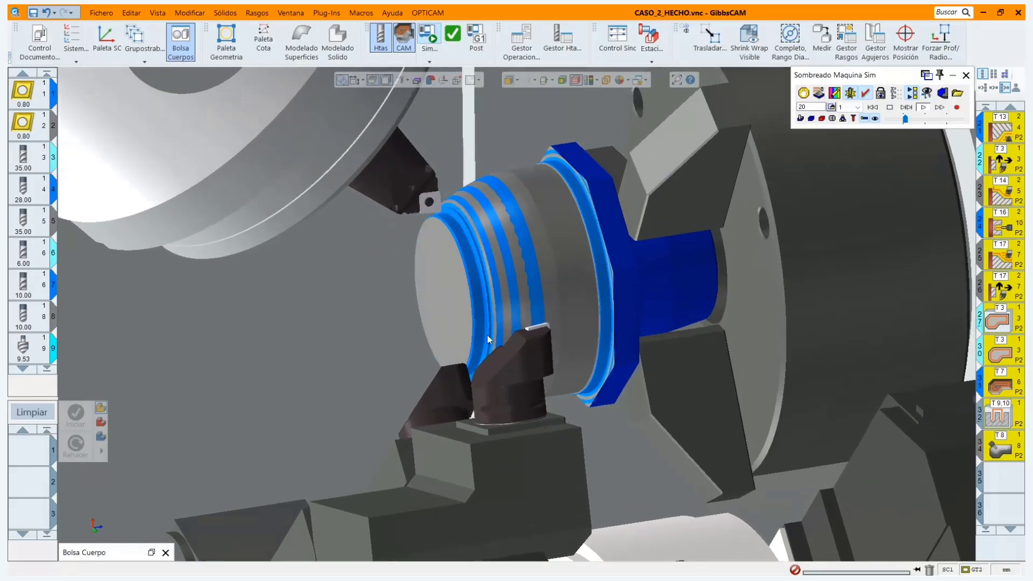
{"action": "scroll", "coordinate": [518, 241], "scroll_direction": "up", "scroll_amount": 2}
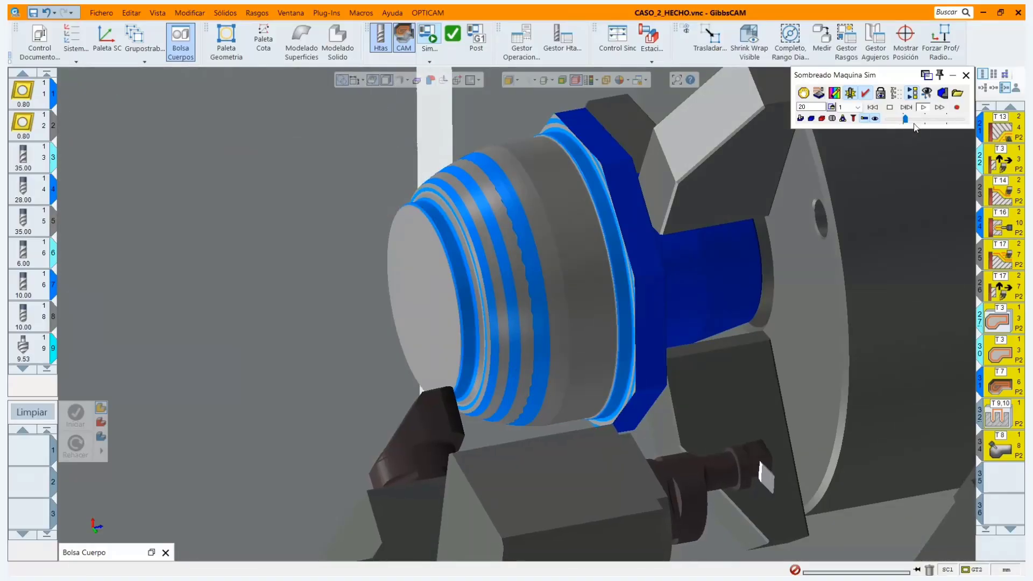
Speed up the simulation and examine the sub-spindle milling of the part's flat and pocket through operation 31.
{"action": "left_click_drag", "start_coordinate": [906, 119], "coordinate": [914, 119]}
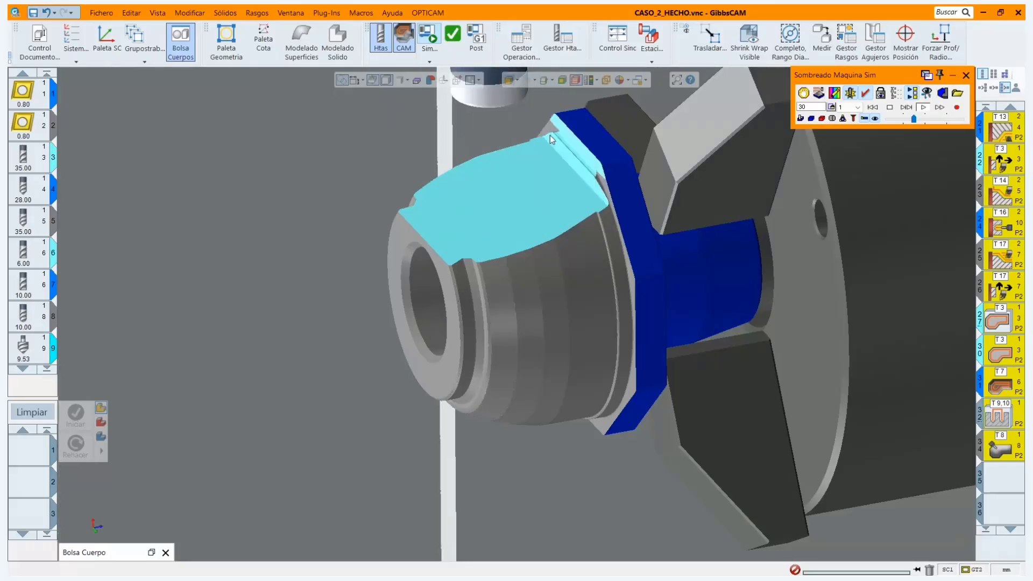
{"action": "scroll", "coordinate": [558, 284], "scroll_direction": "down", "scroll_amount": 4}
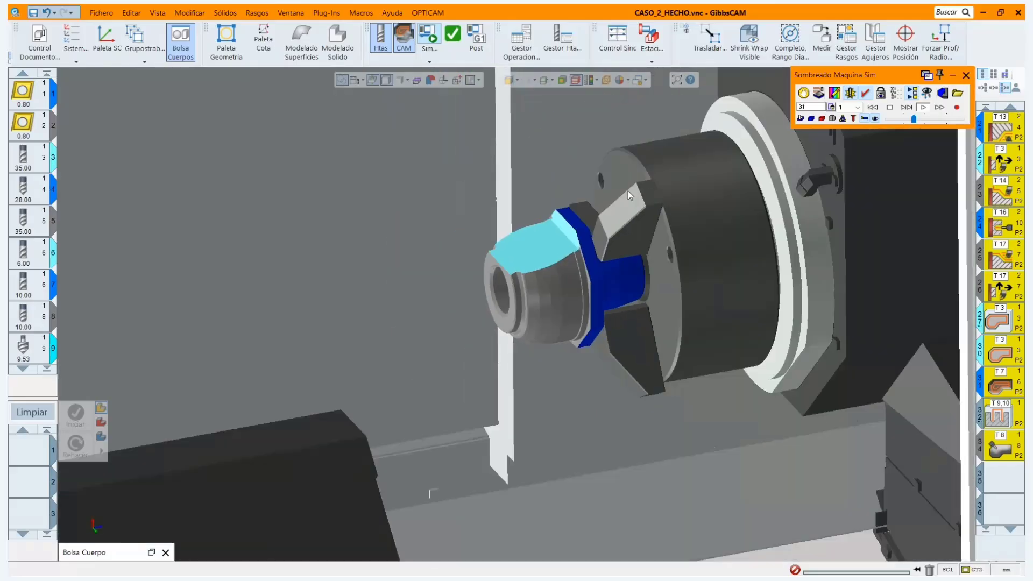
{"action": "scroll", "coordinate": [634, 160], "scroll_direction": "up", "scroll_amount": 3}
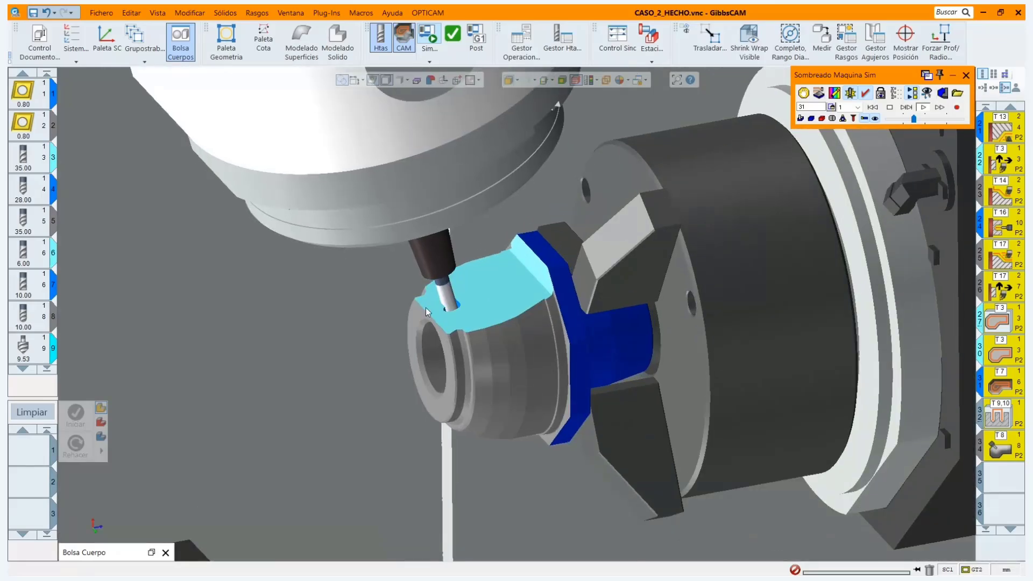
{"action": "left_click_drag", "start_coordinate": [914, 118], "coordinate": [933, 119]}
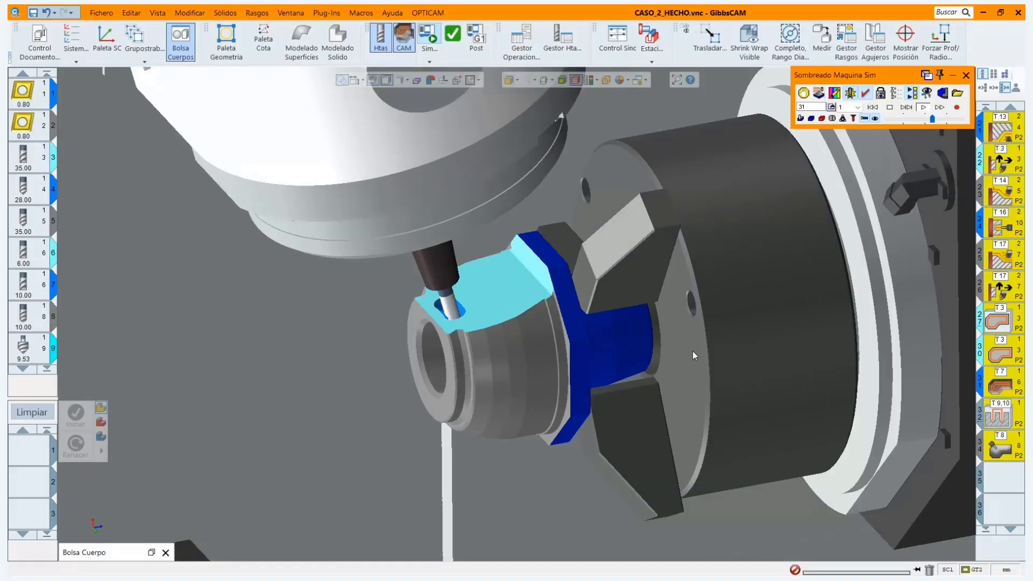
Finish reviewing the simulated sub-spindle part, close the machine simulation and deselect all the operations.
{"action": "scroll", "coordinate": [434, 318], "scroll_direction": "up", "scroll_amount": 2}
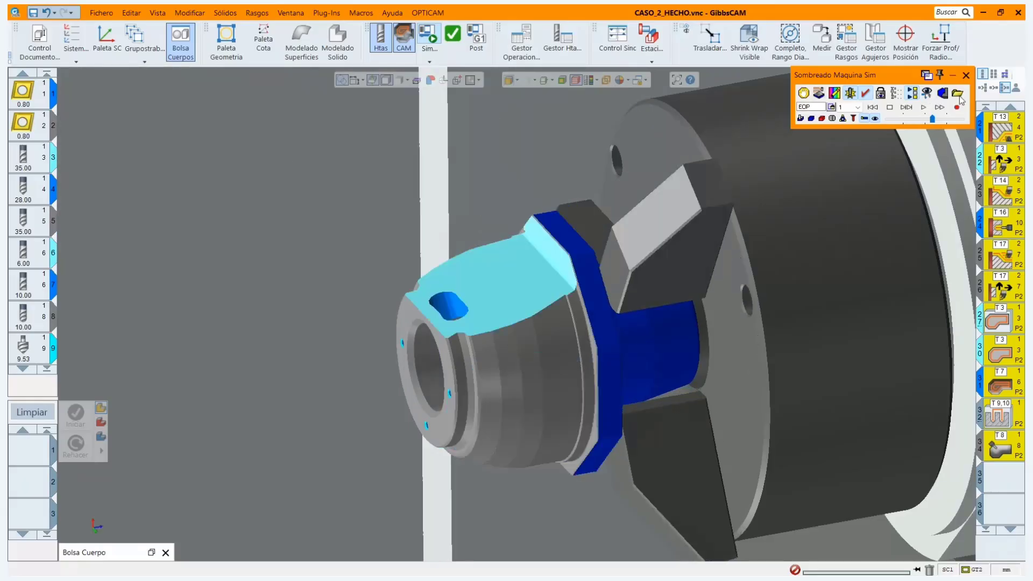
{"action": "left_click", "coordinate": [966, 75]}
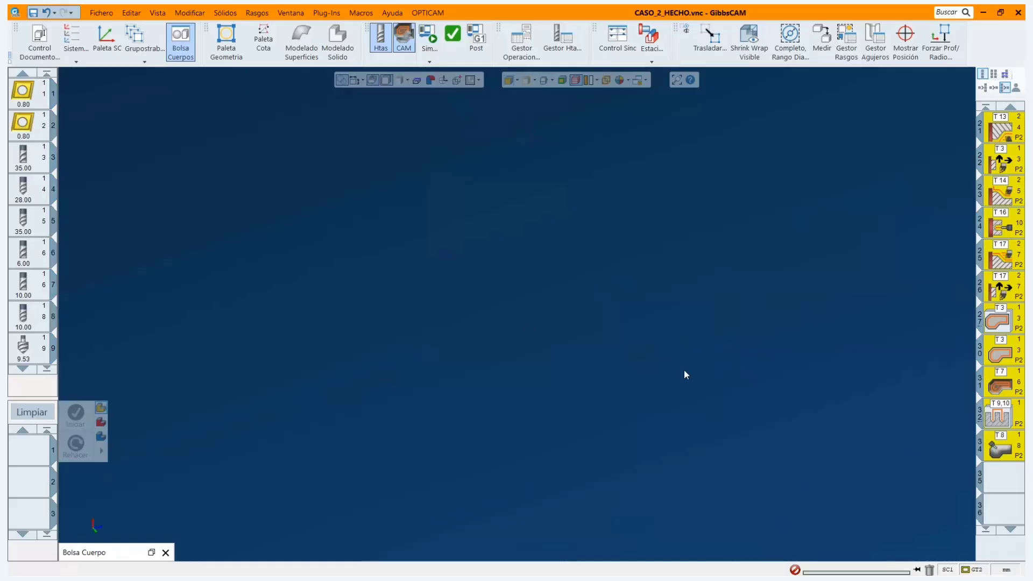
{"action": "left_click", "coordinate": [997, 477]}
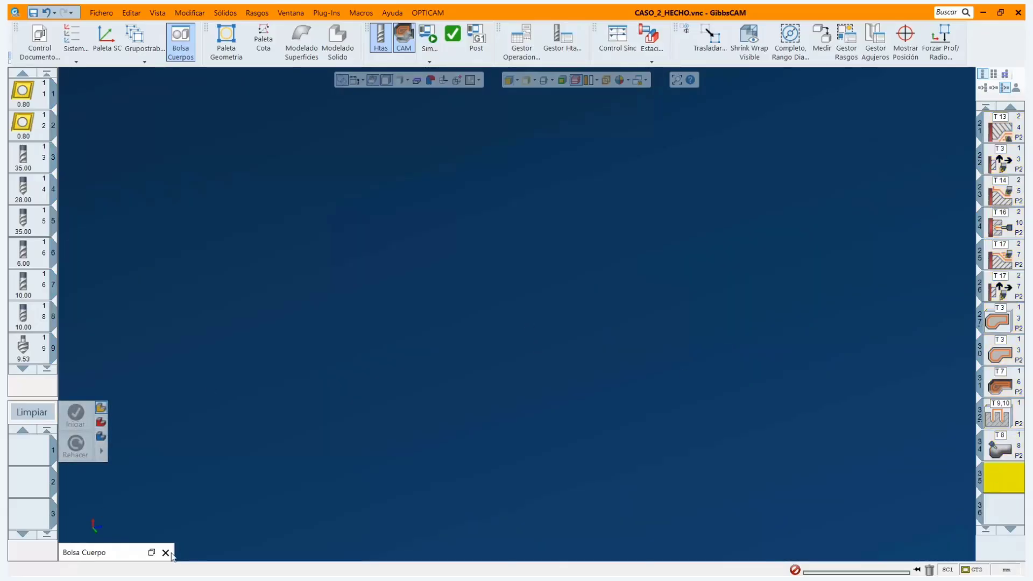
Check the bodies stored in the body bag, close it and fit both spindle parts in view.
{"action": "left_click", "coordinate": [114, 558]}
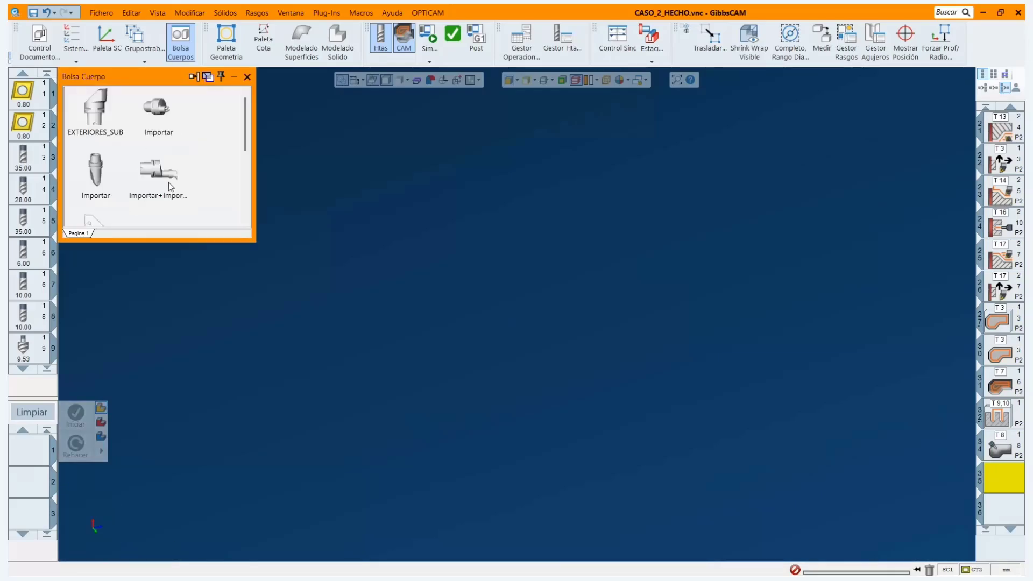
{"action": "scroll", "coordinate": [169, 183], "scroll_direction": "down", "scroll_amount": 1}
{"action": "scroll", "coordinate": [213, 128], "scroll_direction": "up", "scroll_amount": 1}
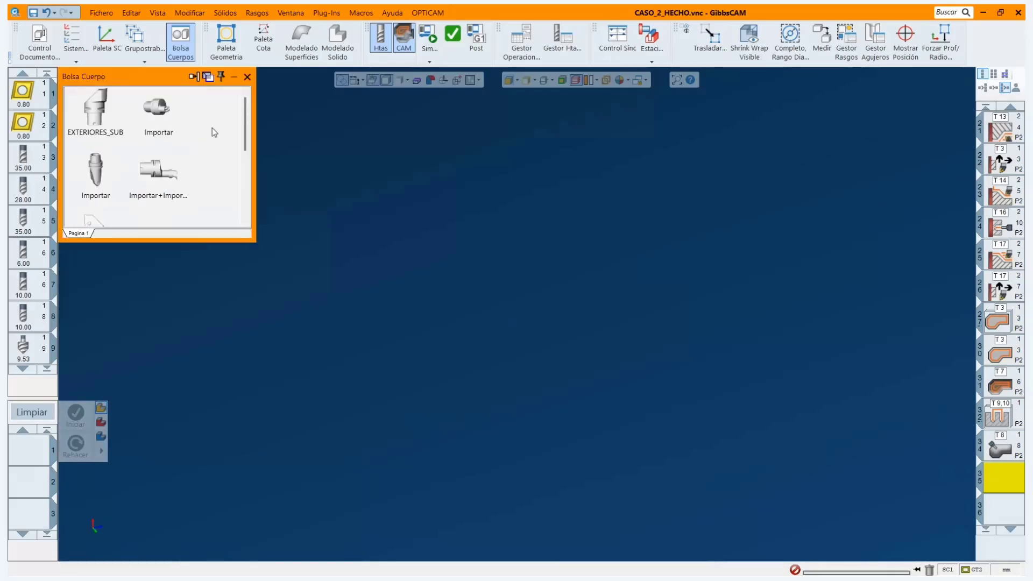
{"action": "left_click", "coordinate": [248, 77]}
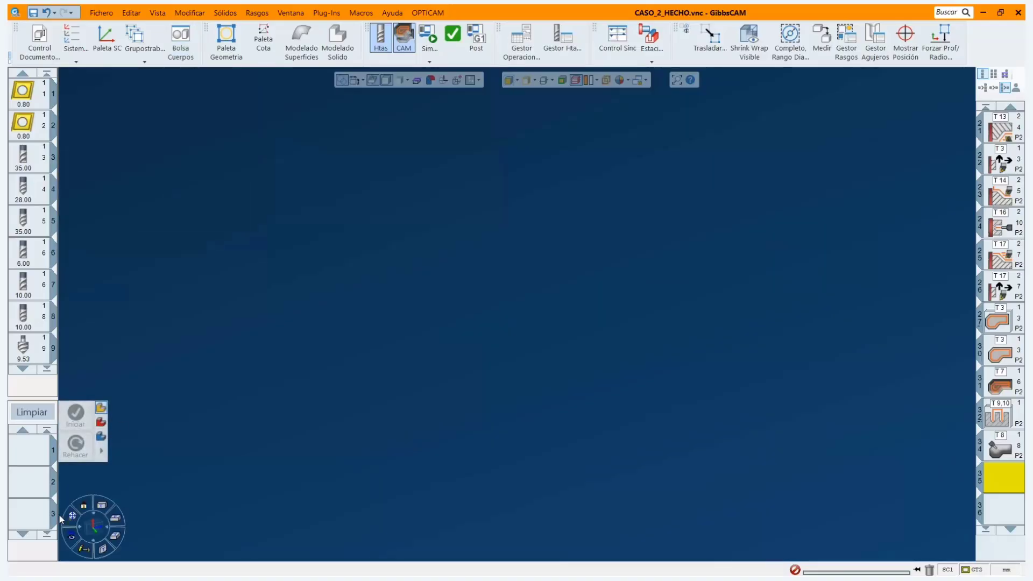
{"action": "left_click", "coordinate": [72, 517]}
{"action": "scroll", "coordinate": [545, 383], "scroll_direction": "down", "scroll_amount": 1}
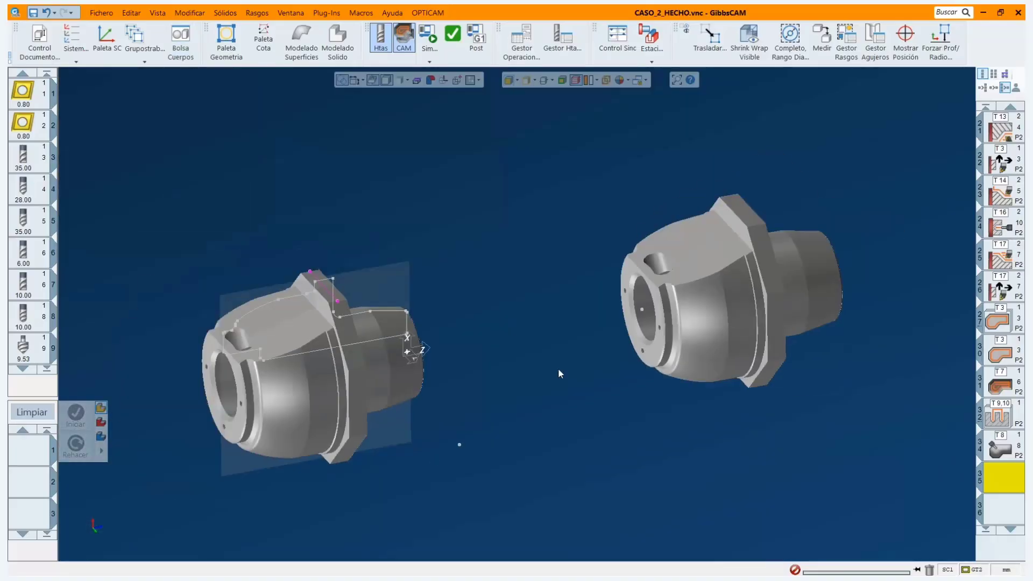
Activate the ZX TORNO SUB coordinate system and show the TORNO MAIN workgroup's turning profile.
{"action": "left_click", "coordinate": [73, 37]}
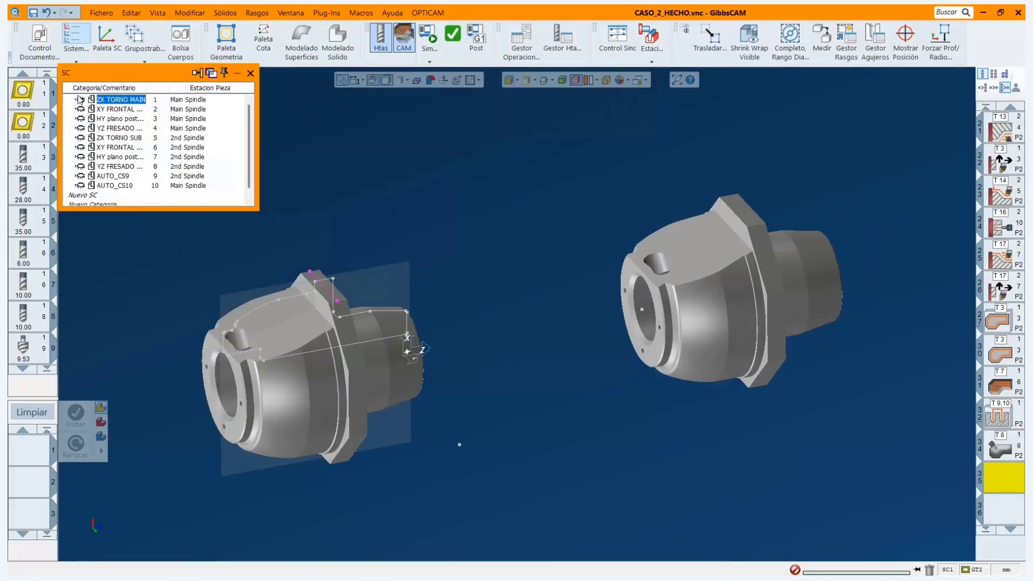
{"action": "left_click", "coordinate": [109, 138]}
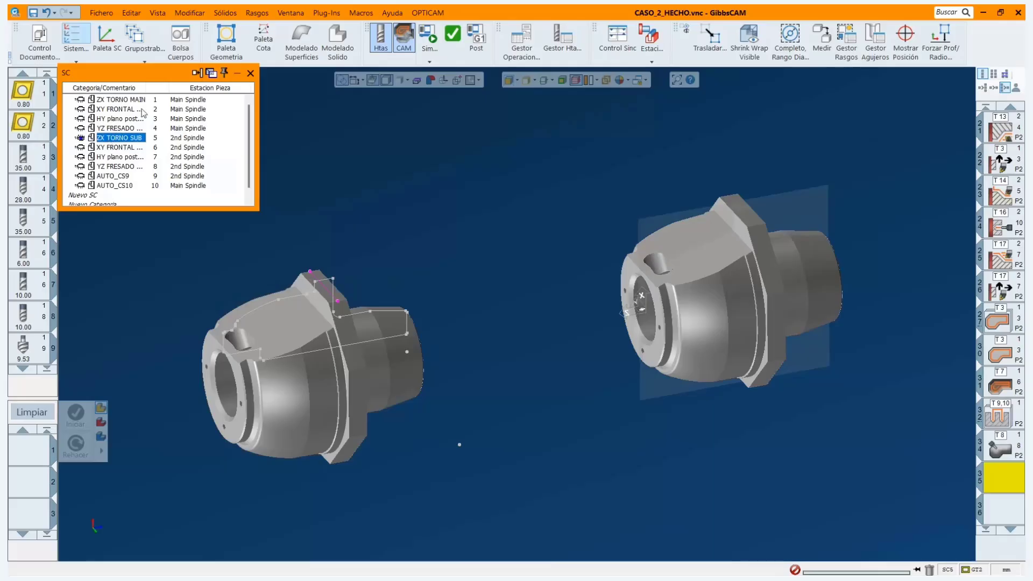
{"action": "left_click", "coordinate": [141, 35]}
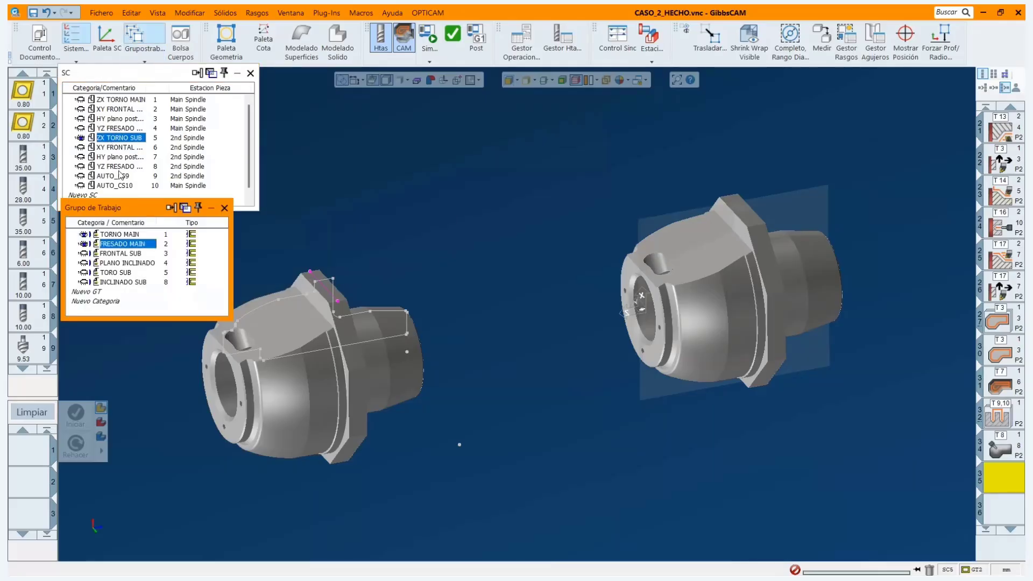
{"action": "left_click", "coordinate": [115, 235]}
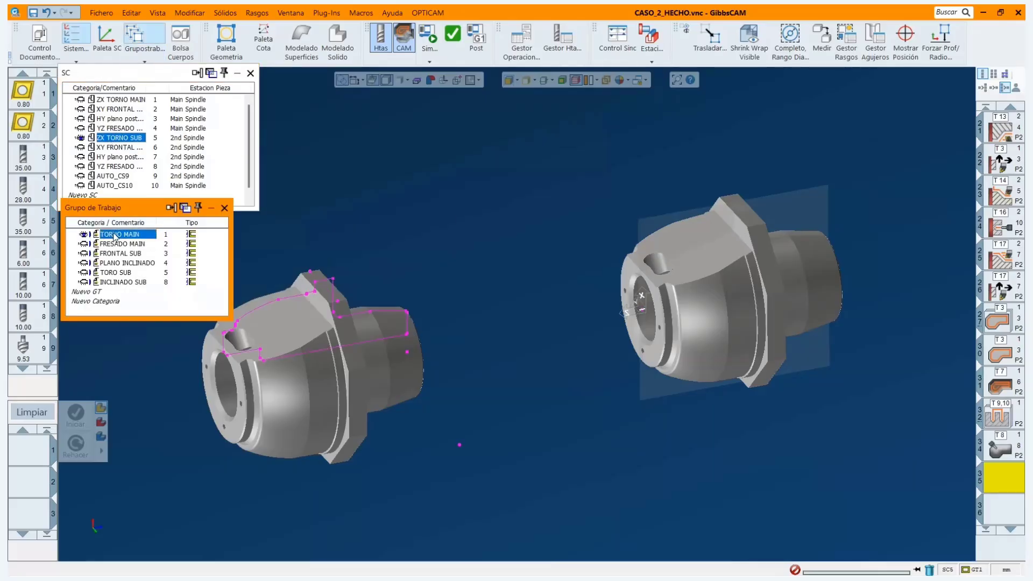
{"action": "middle_click_drag", "start_coordinate": [408, 445], "coordinate": [690, 381]}
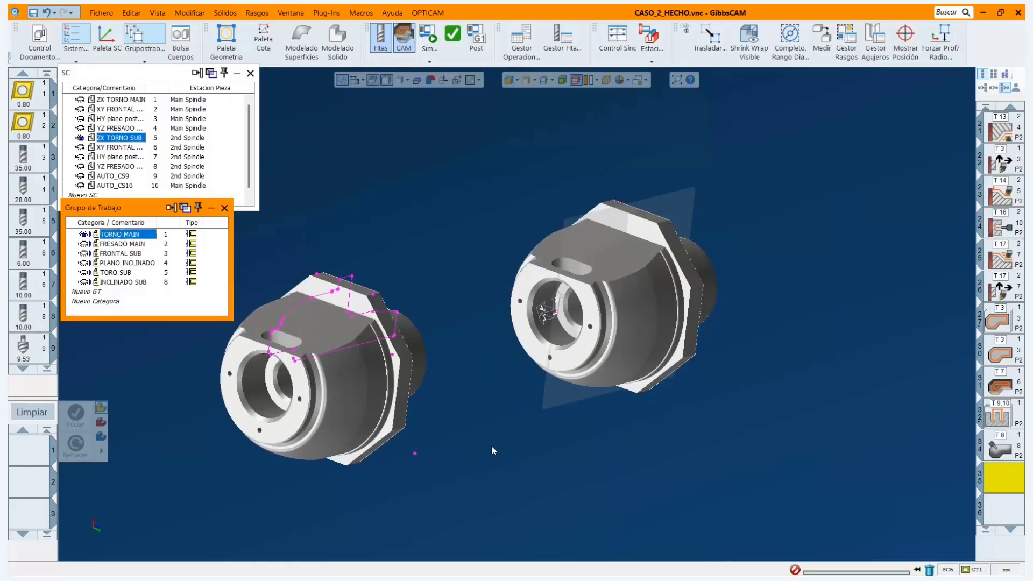
{"action": "middle_click_drag", "start_coordinate": [494, 450], "coordinate": [375, 428]}
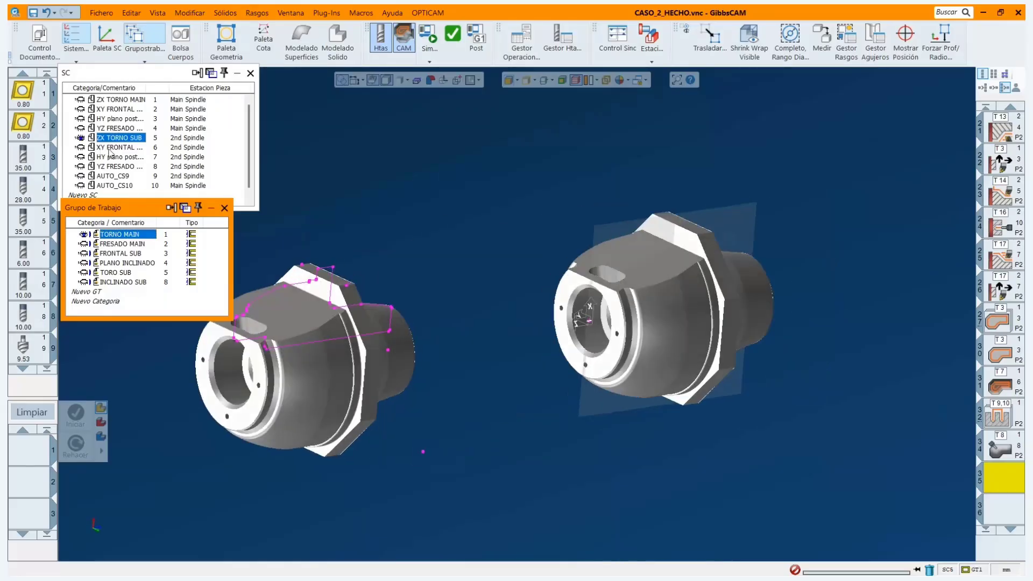
Keep ZX TORNO SUB as the active coordinate system and display the TORO SUB workgroup's profile on the sub-spindle part.
{"action": "left_click", "coordinate": [110, 148]}
{"action": "left_click", "coordinate": [118, 136]}
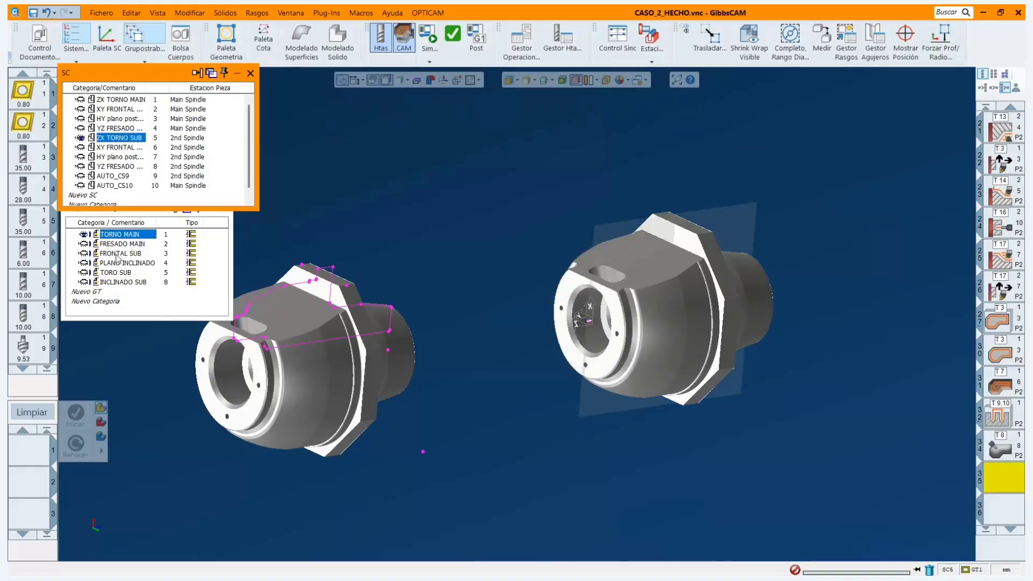
{"action": "left_click", "coordinate": [116, 273]}
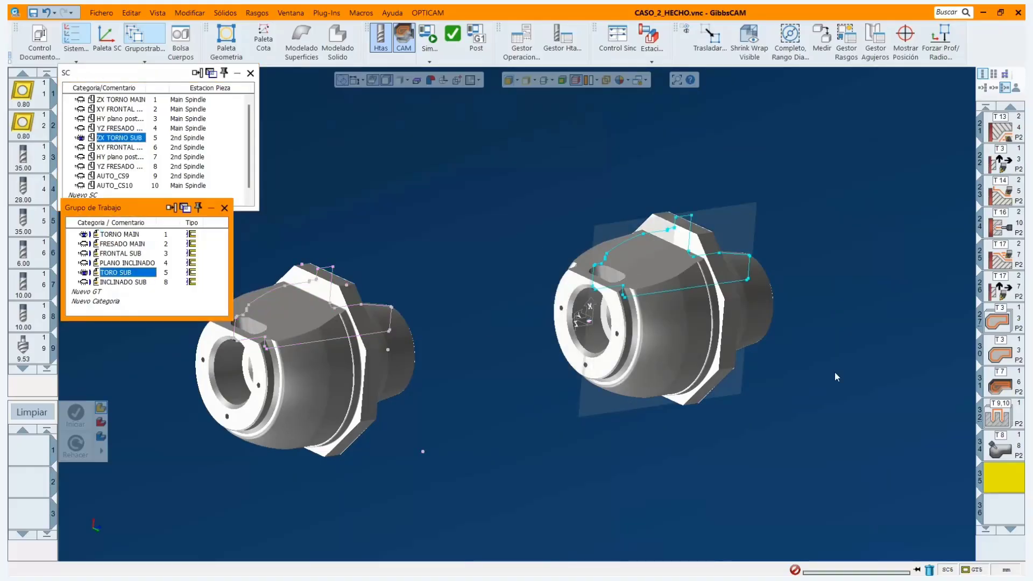
{"action": "middle_click_drag", "start_coordinate": [835, 372], "coordinate": [485, 294]}
{"action": "middle_click_drag", "start_coordinate": [764, 419], "coordinate": [515, 491]}
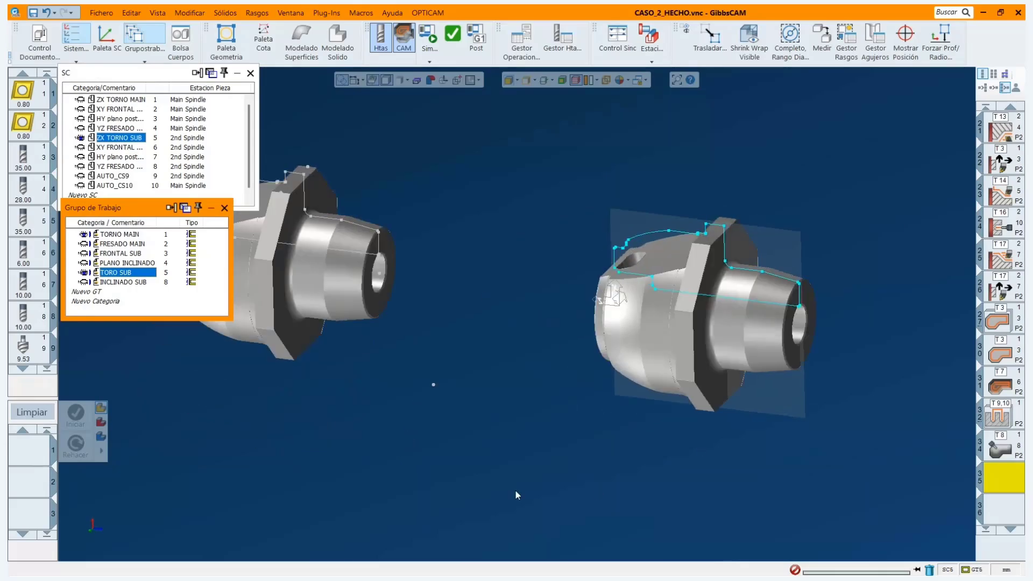
Put the main spindle part into the body bag and focus on the sub-spindle part's front end.
{"action": "double_click", "coordinate": [345, 290]}
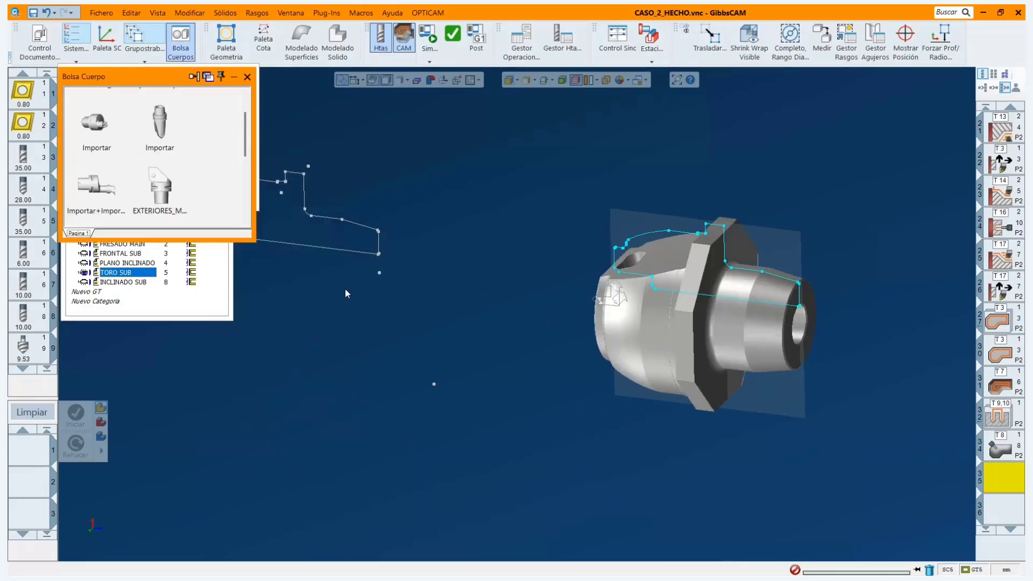
{"action": "scroll", "coordinate": [794, 289], "scroll_direction": "up", "scroll_amount": 3}
{"action": "middle_click_drag", "start_coordinate": [795, 408], "coordinate": [670, 401]}
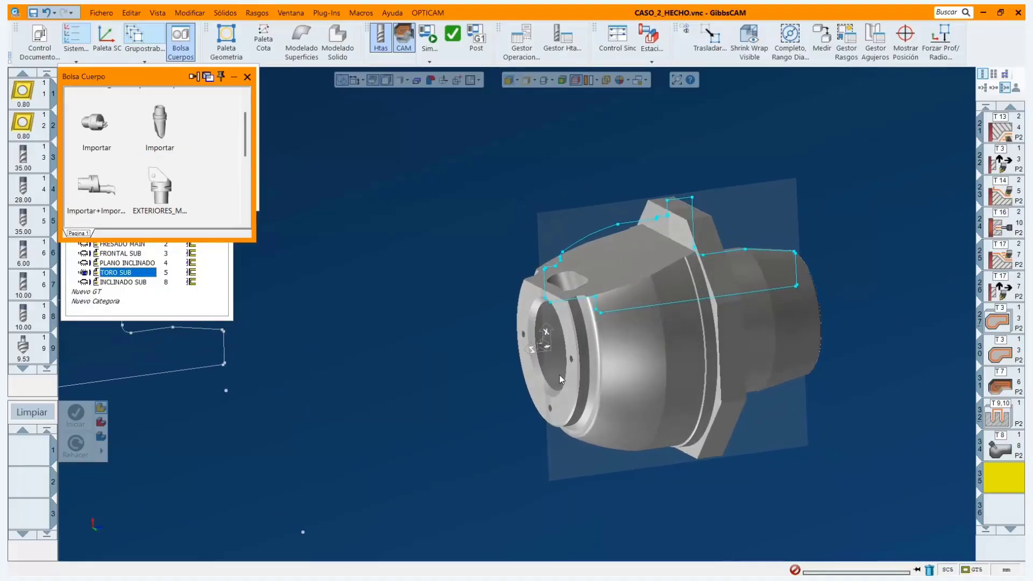
Load milling operations 27 to 29 to review their toolpaths, clear the process list and delete these three operations.
{"action": "left_click", "coordinate": [997, 323]}
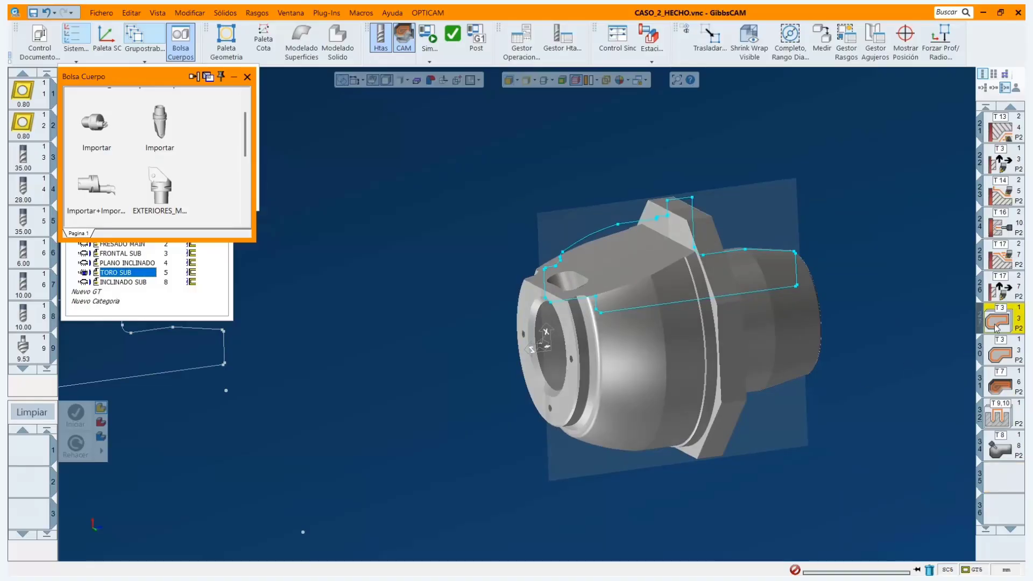
{"action": "scroll", "coordinate": [687, 234], "scroll_direction": "up", "scroll_amount": 1}
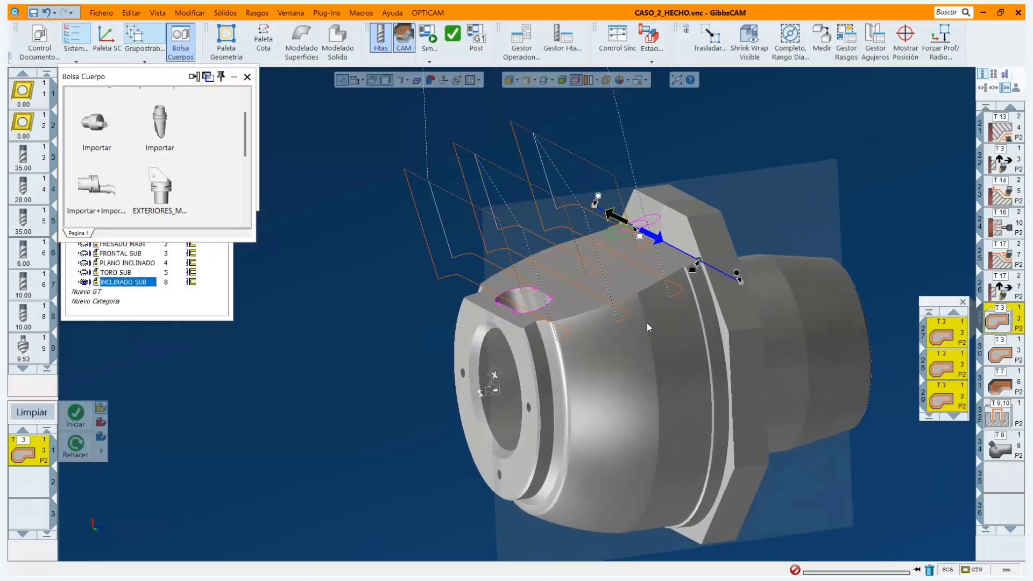
{"action": "middle_click_drag", "start_coordinate": [647, 323], "coordinate": [667, 332]}
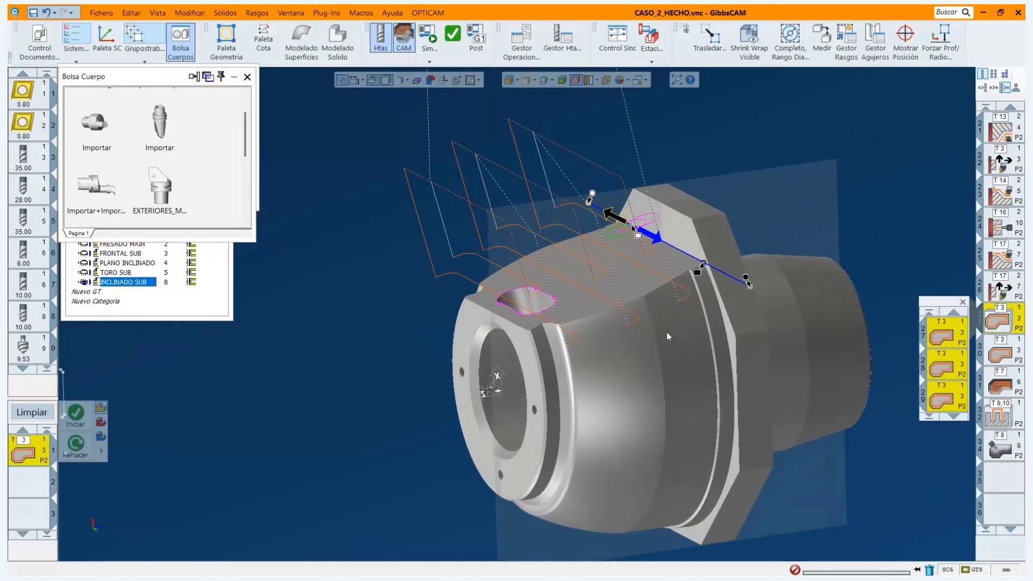
{"action": "left_click", "coordinate": [38, 420]}
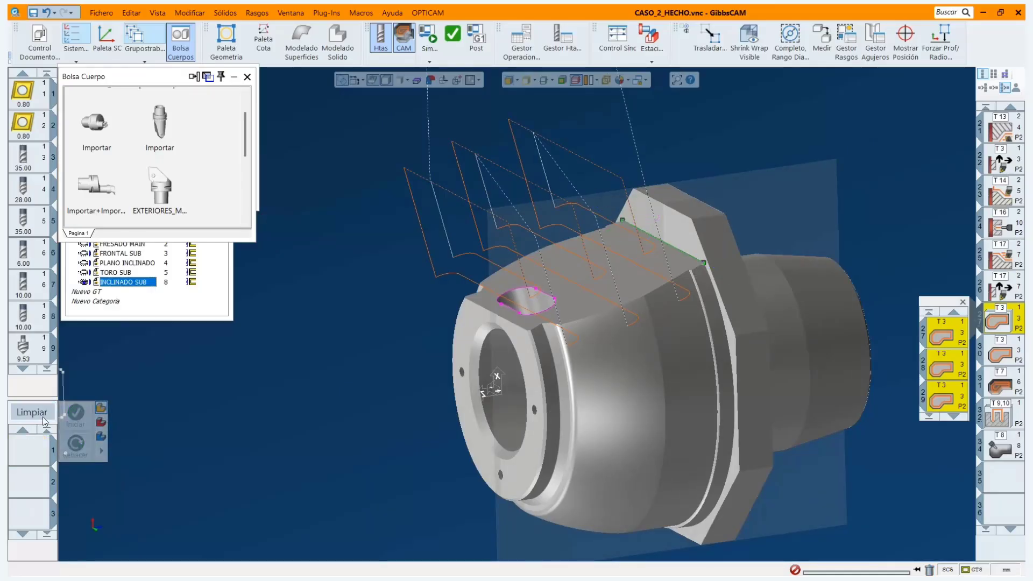
{"action": "left_click", "coordinate": [964, 304]}
{"action": "left_click_drag", "start_coordinate": [997, 322], "coordinate": [930, 566]}
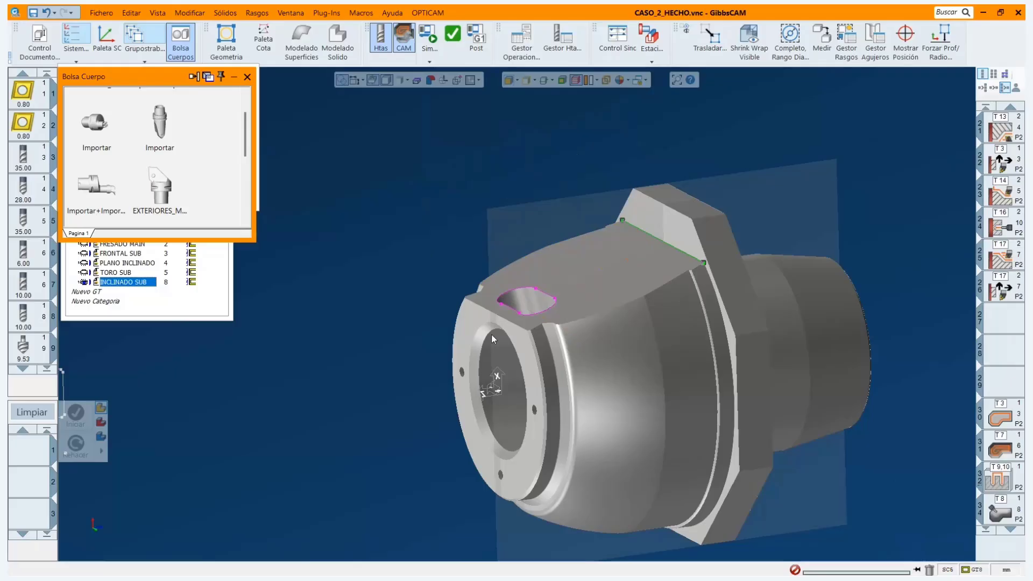
Close the body bag and examine the second spindle's XY FRONTAL and YZ FRESADO coordinate systems on the part.
{"action": "middle_click_drag", "start_coordinate": [492, 335], "coordinate": [531, 357]}
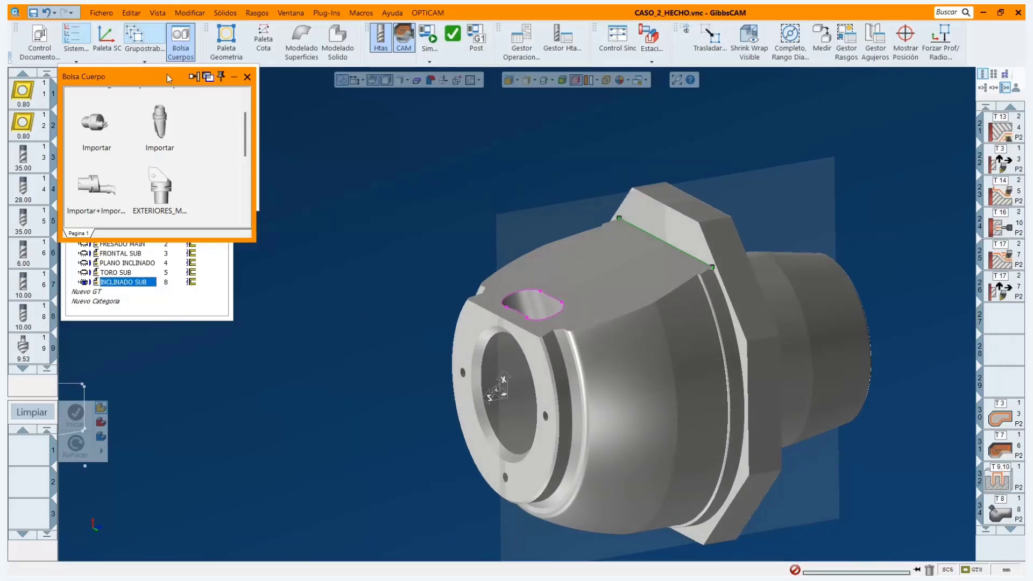
{"action": "left_click", "coordinate": [247, 77]}
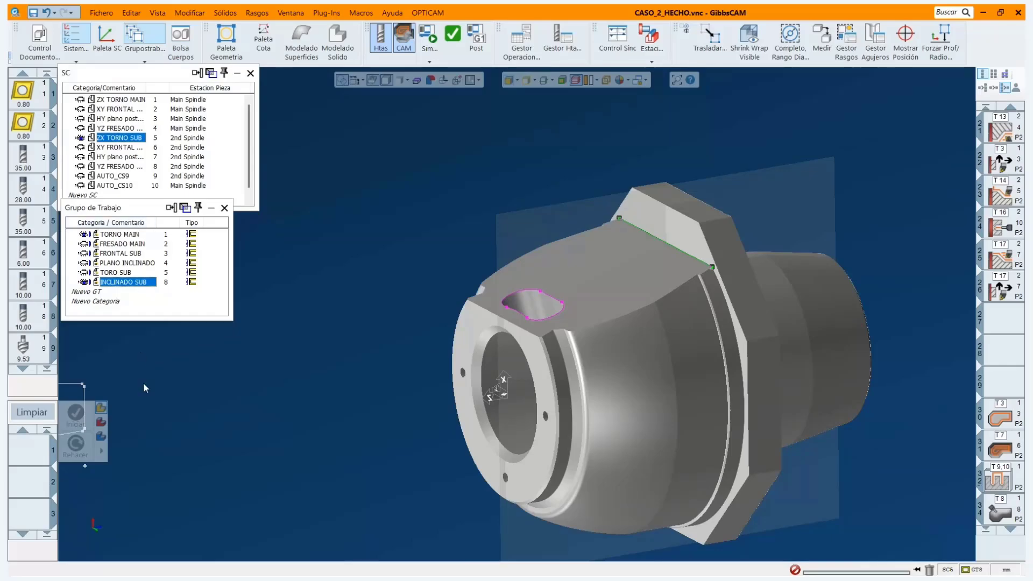
{"action": "left_click", "coordinate": [114, 148]}
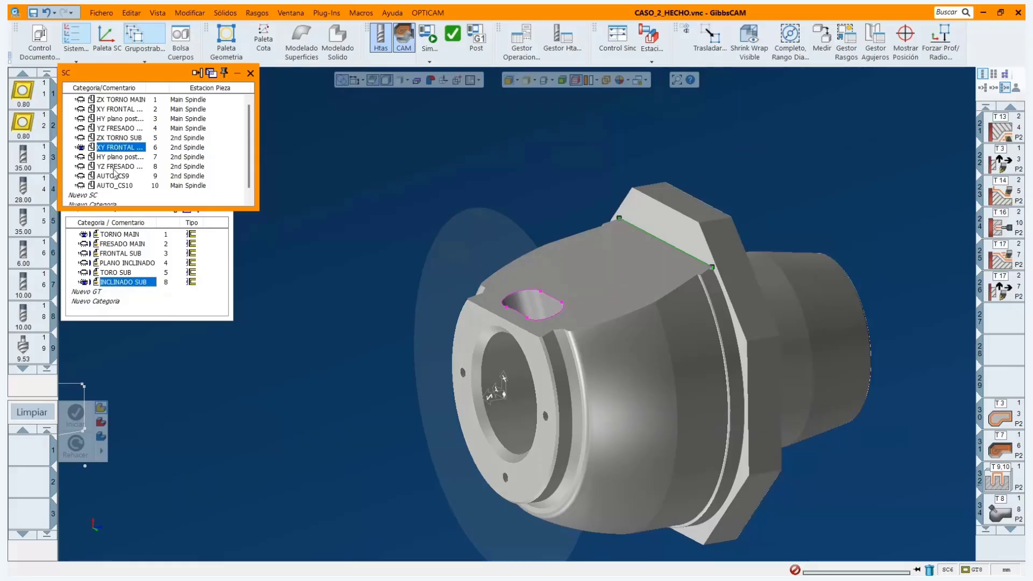
{"action": "left_click", "coordinate": [114, 167]}
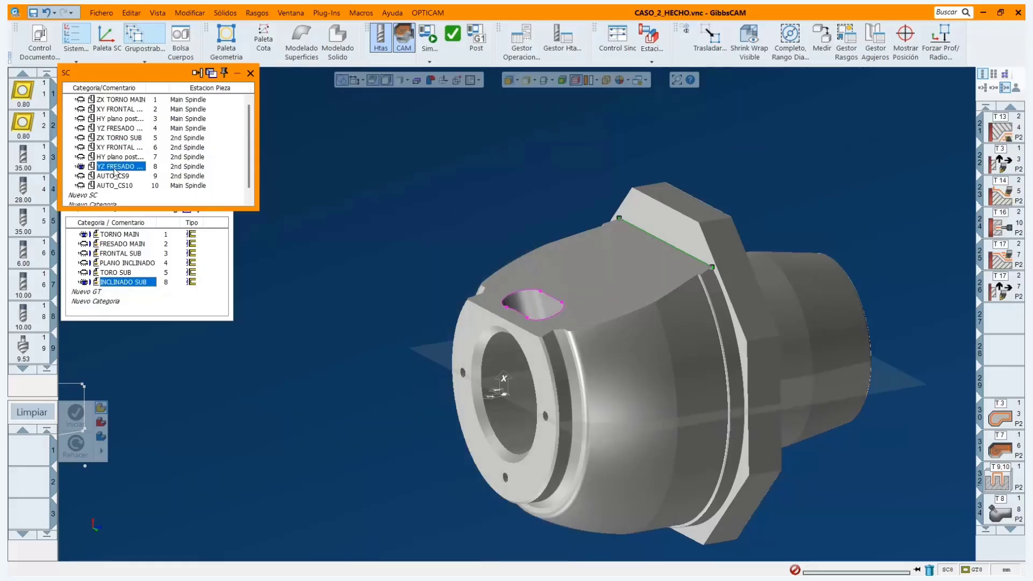
{"action": "middle_click_drag", "start_coordinate": [388, 282], "coordinate": [387, 306]}
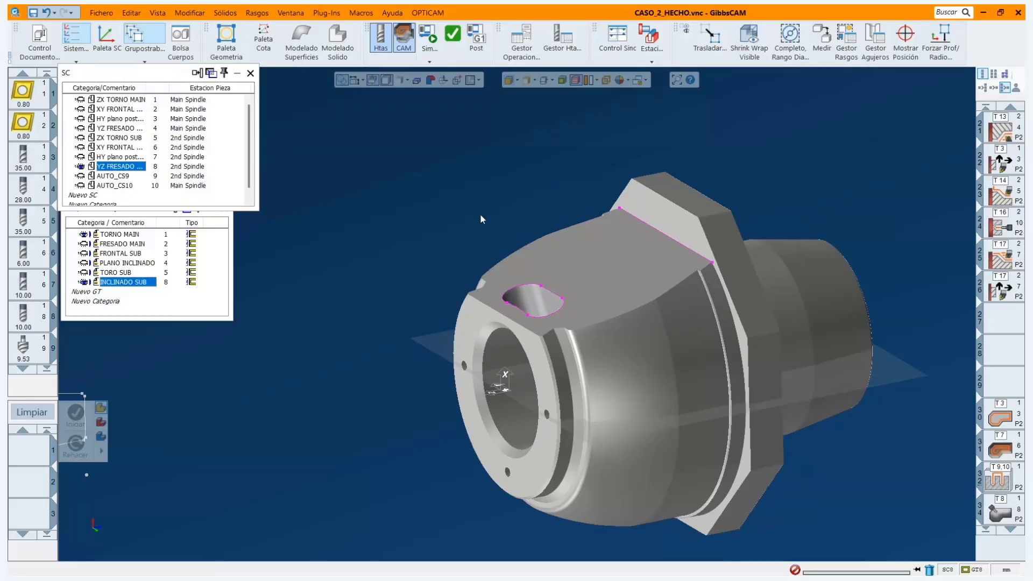
Select the part's inclined flat face and review the automatic coordinate system creation options without creating one.
{"action": "left_click", "coordinate": [593, 273]}
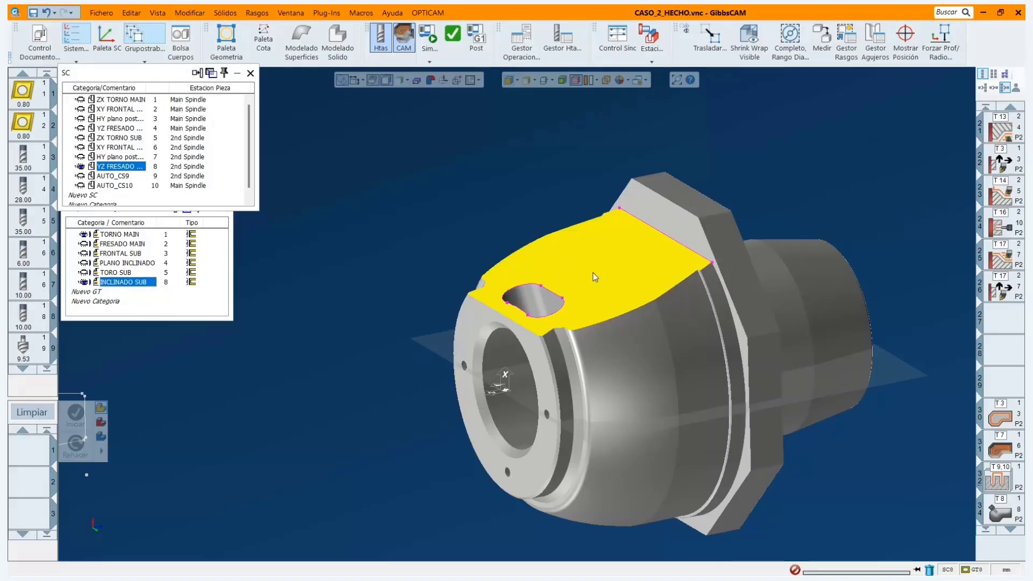
{"action": "left_click", "coordinate": [336, 16]}
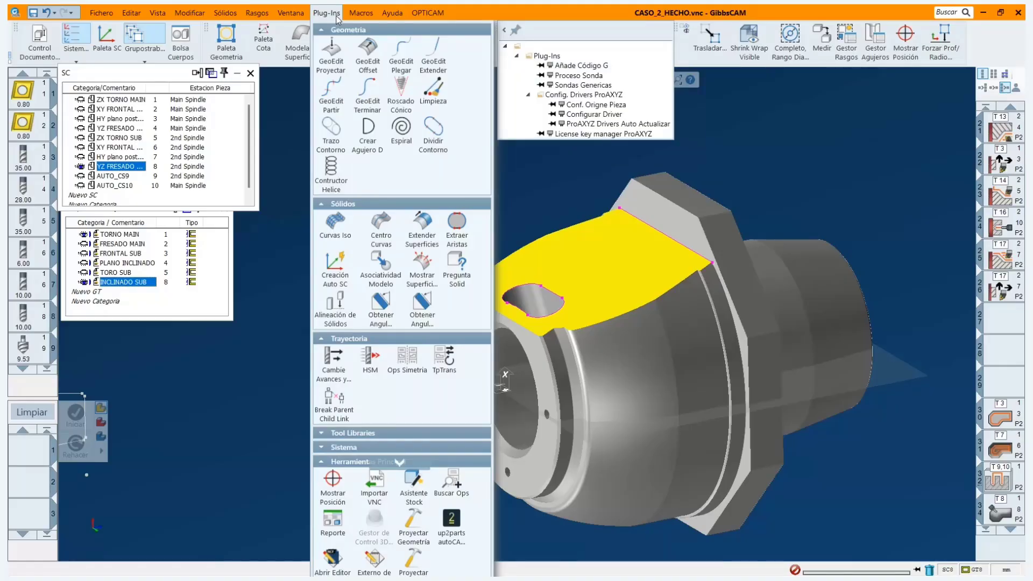
{"action": "left_click", "coordinate": [335, 269]}
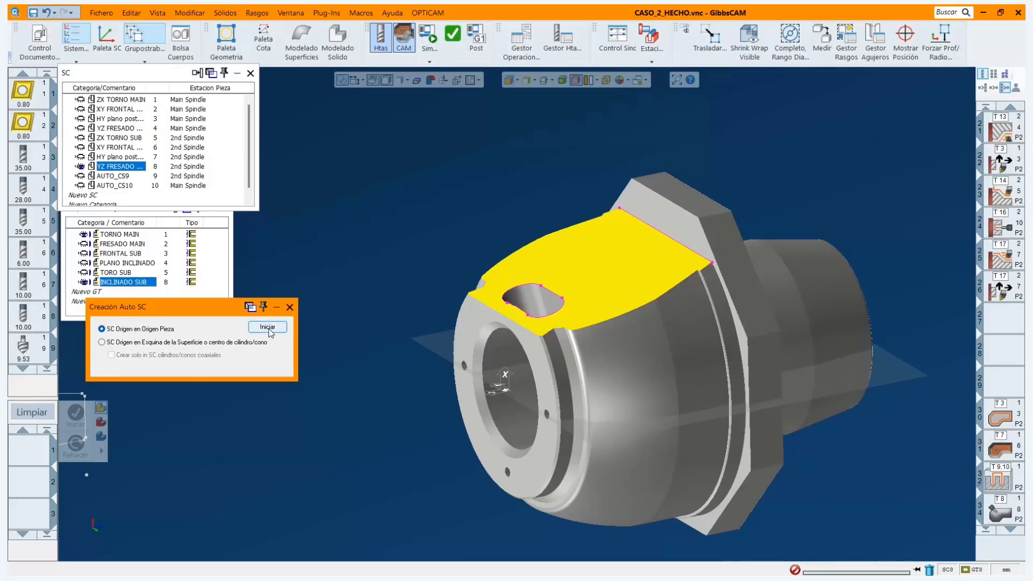
{"action": "left_click", "coordinate": [249, 197]}
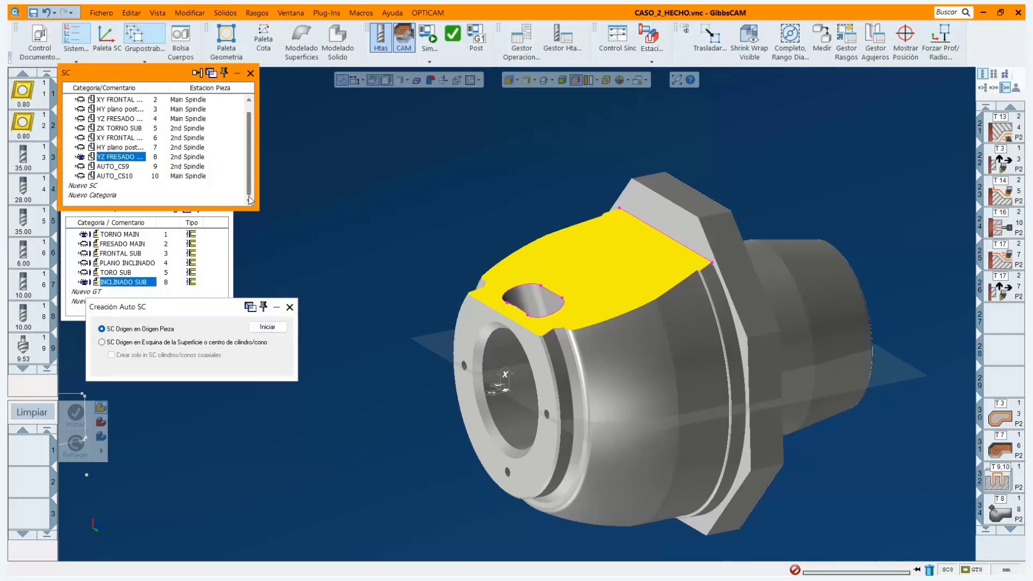
{"action": "left_click", "coordinate": [289, 308]}
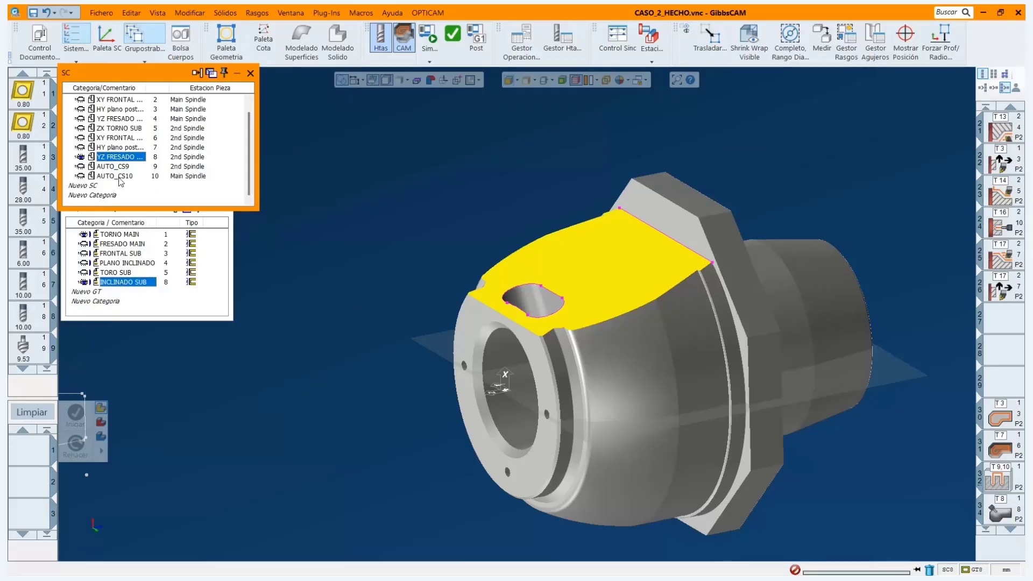
Activate the AUTO_CS9 coordinate system on the inclined face and select empty operation position 27.
{"action": "key", "text": "Down"}
{"action": "middle_click_drag", "start_coordinate": [489, 373], "coordinate": [512, 416]}
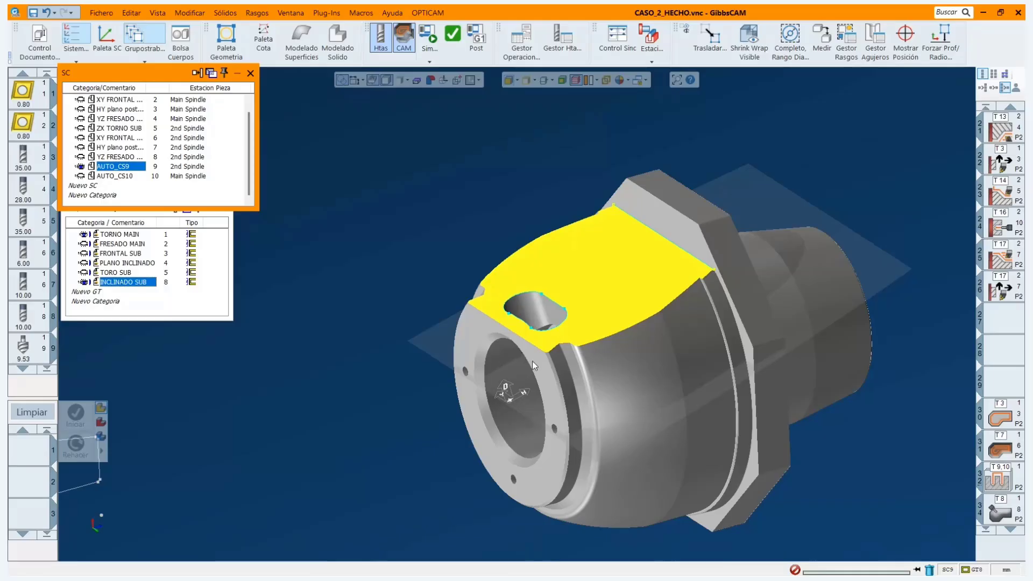
{"action": "left_click", "coordinate": [1005, 323]}
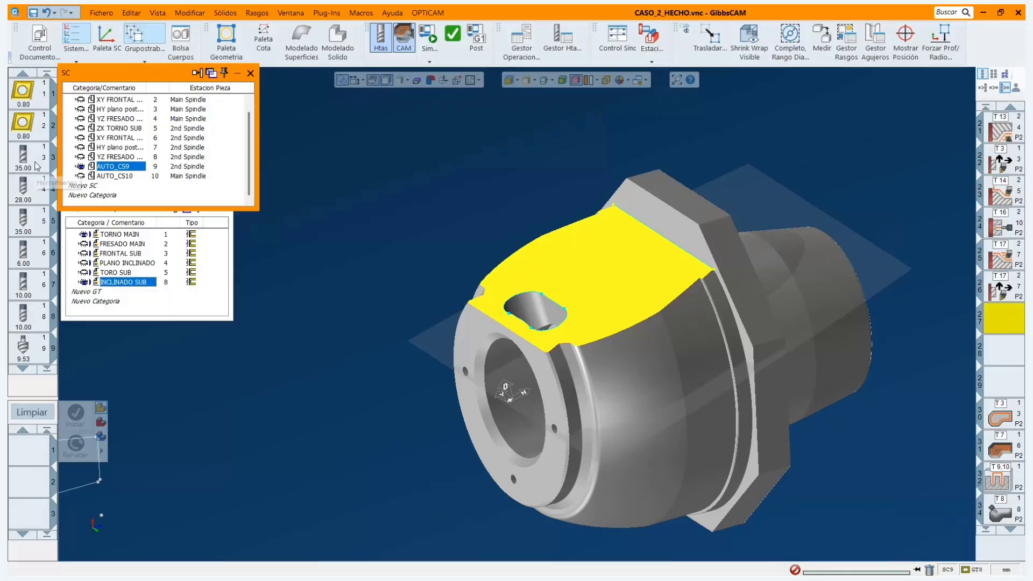
Review the settings of the 35 mm milling tool 3, then close the coordinate system and work group lists.
{"action": "double_click", "coordinate": [23, 157]}
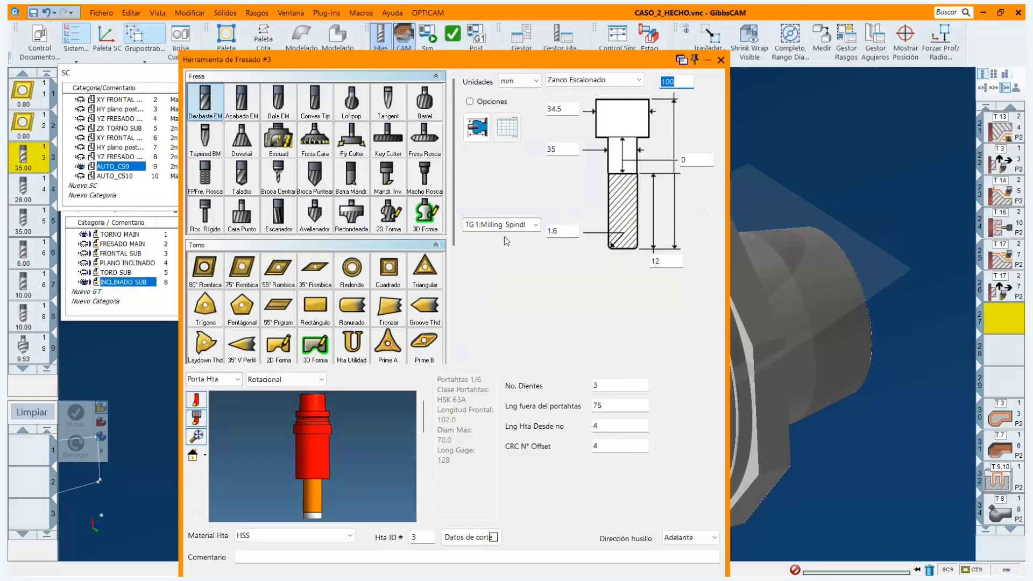
{"action": "left_click", "coordinate": [721, 59]}
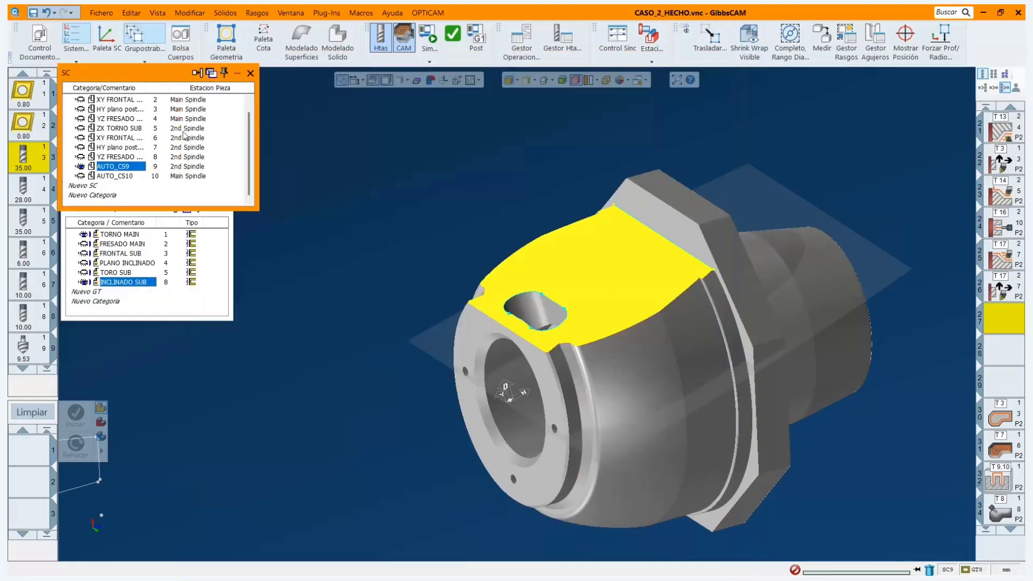
{"action": "left_click", "coordinate": [251, 73]}
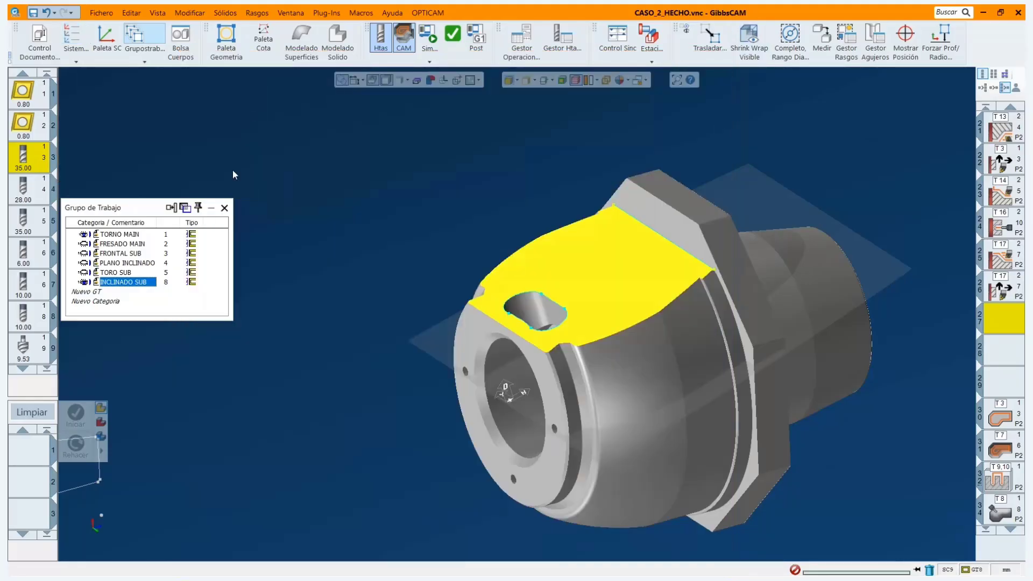
{"action": "left_click", "coordinate": [228, 204]}
Create a Contorno process with tool 3 on the inclined flat's rear edge, extending the start and end points beyond the part.
{"action": "left_click_drag", "start_coordinate": [36, 165], "coordinate": [32, 448]}
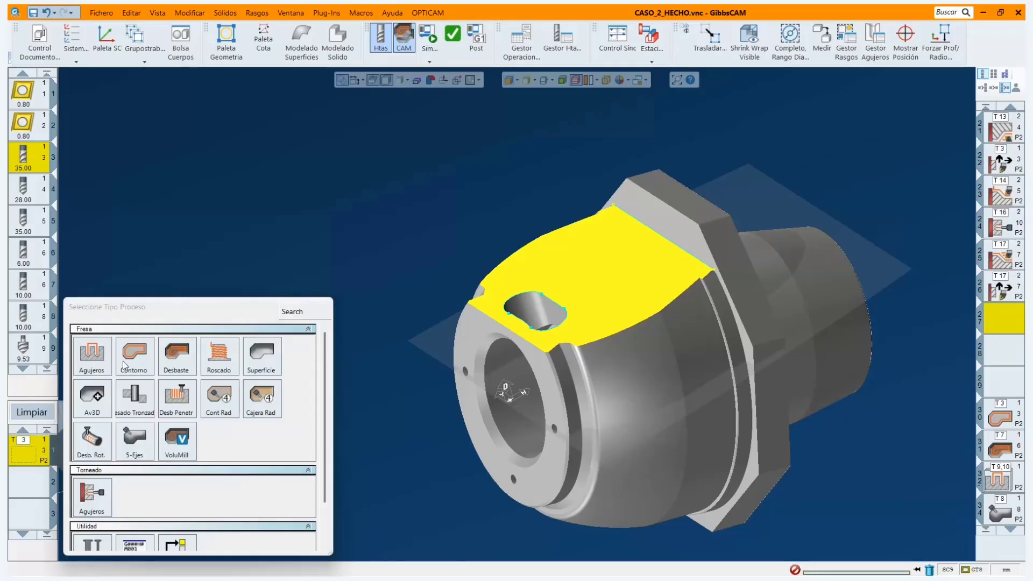
{"action": "left_click", "coordinate": [141, 357]}
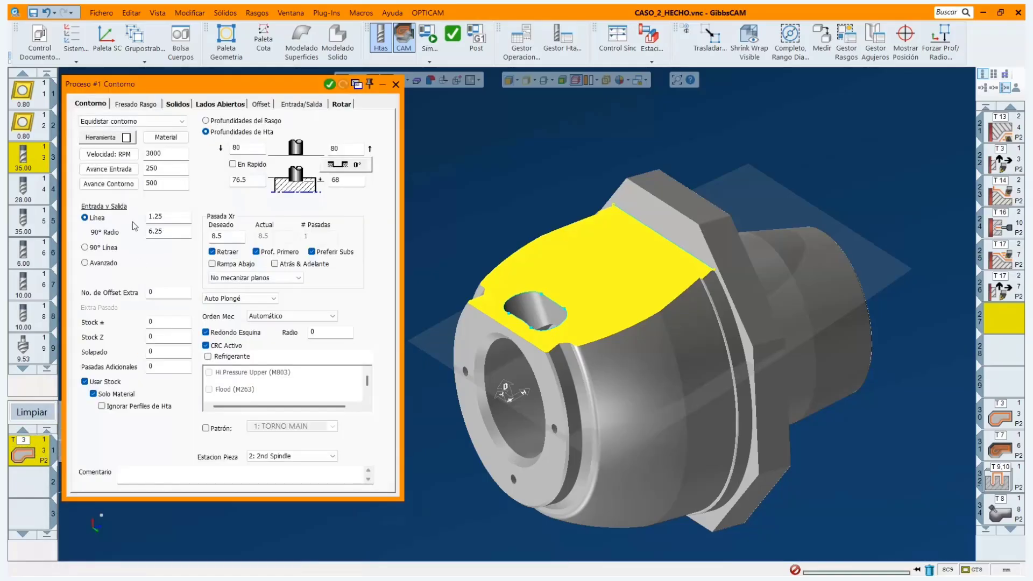
{"action": "left_click", "coordinate": [622, 214]}
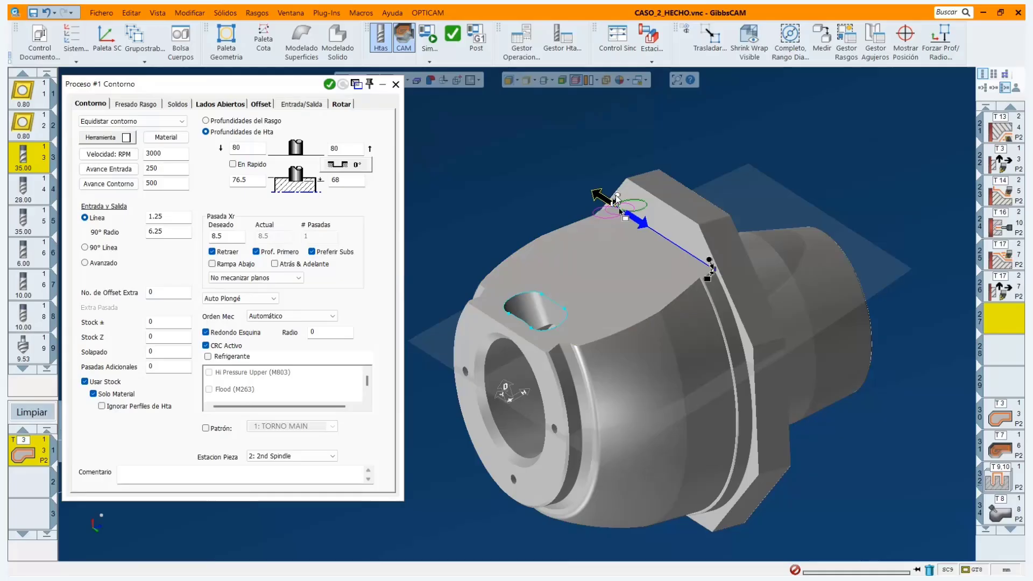
{"action": "left_click_drag", "start_coordinate": [618, 198], "coordinate": [492, 120]}
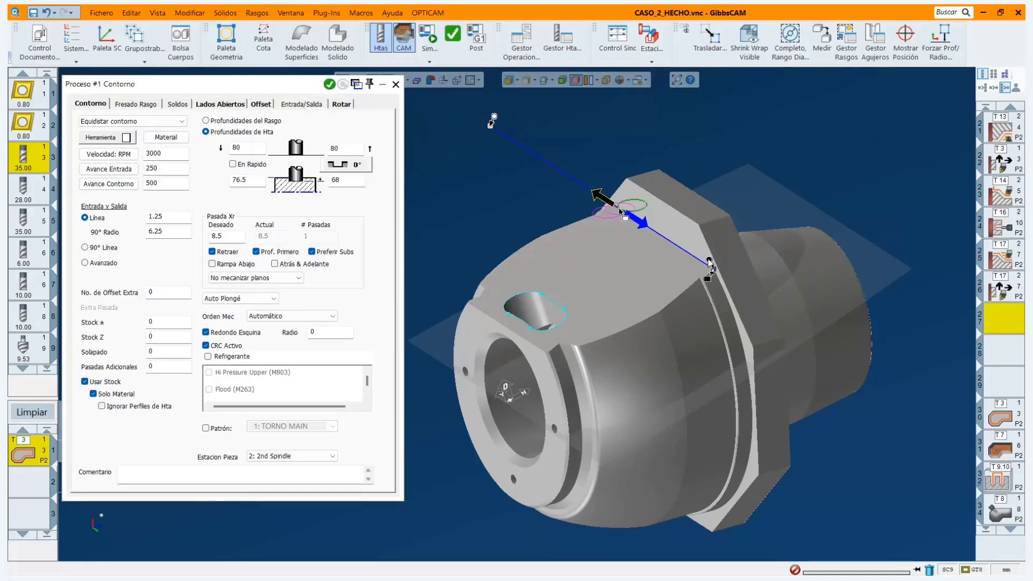
{"action": "left_click_drag", "start_coordinate": [709, 261], "coordinate": [819, 374]}
Set the contour's surface Z to 153/2 (76.5) and its final depth to 32.
{"action": "double_click", "coordinate": [248, 181]}
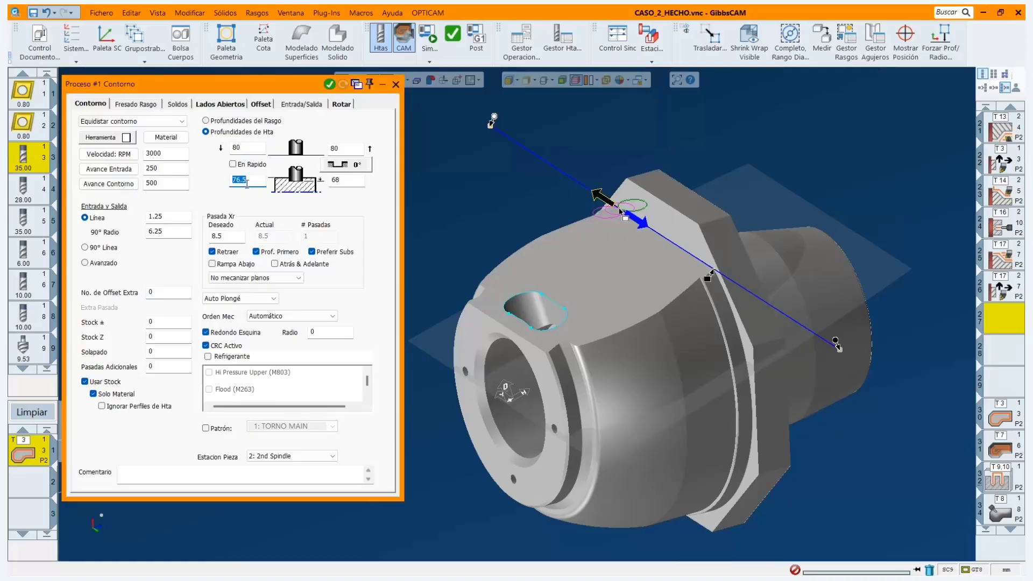
{"action": "type", "text": "153/2"}
{"action": "key", "text": "Return"}
{"action": "double_click", "coordinate": [344, 183]}
{"action": "type", "text": "32"}
{"action": "key", "text": "Return"}
{"action": "double_click", "coordinate": [336, 180]}
{"action": "left_click", "coordinate": [516, 280], "text": "alt"}
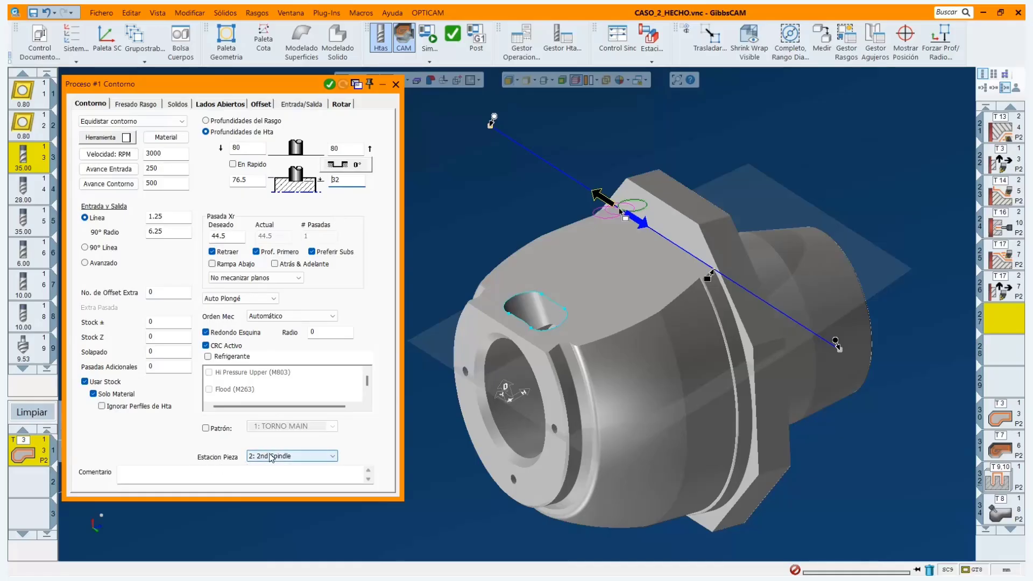
Assign 9: AUTO_CS9 as the contour's machining coordinate system and generate the operation.
{"action": "left_click", "coordinate": [134, 104]}
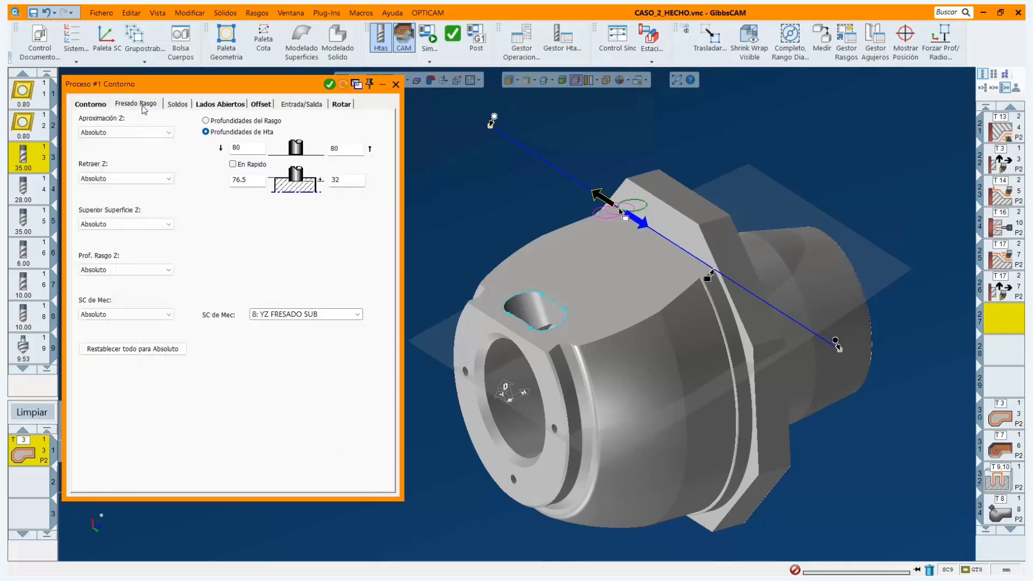
{"action": "left_click", "coordinate": [286, 316]}
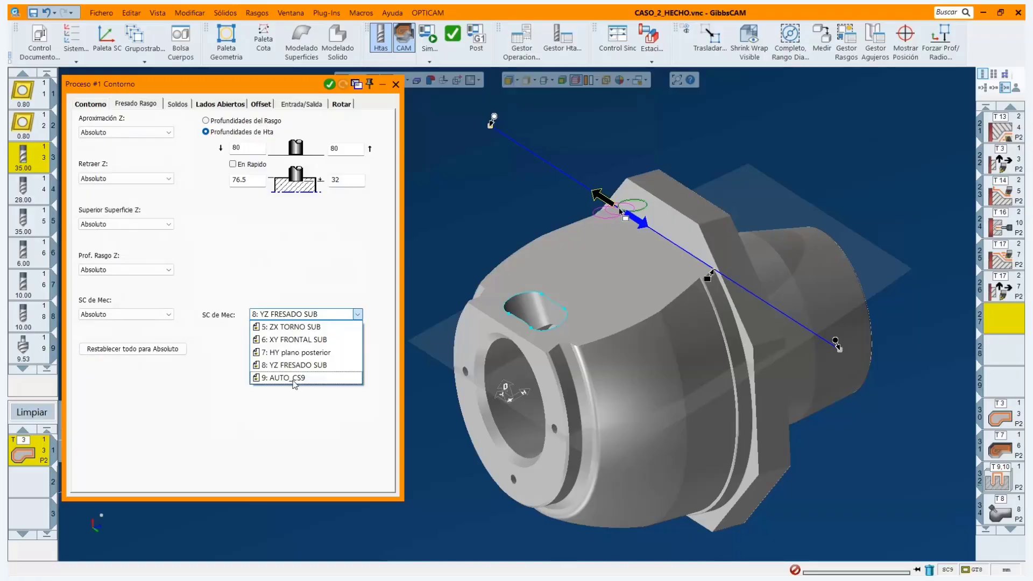
{"action": "left_click", "coordinate": [291, 378]}
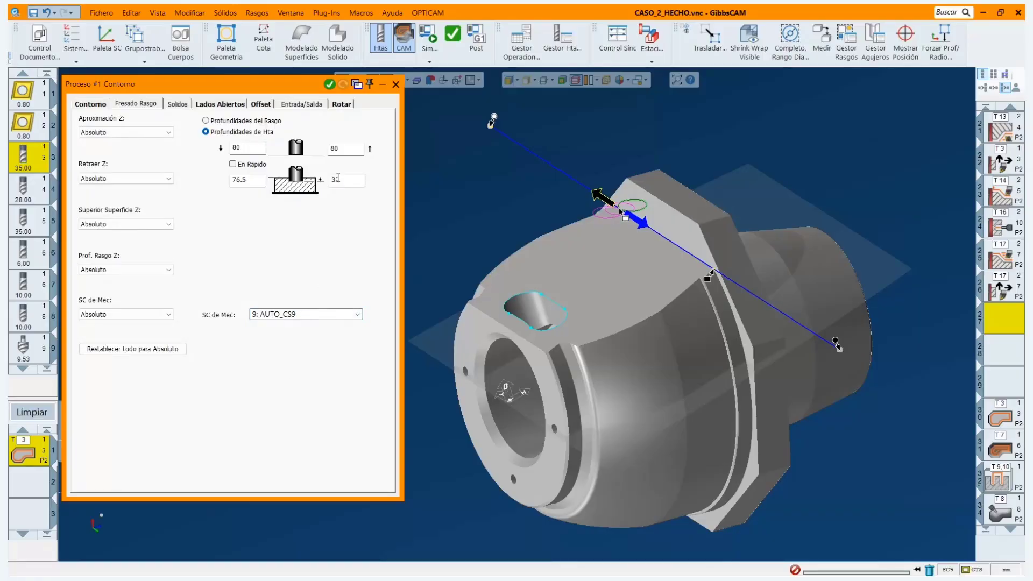
{"action": "left_click", "coordinate": [329, 85]}
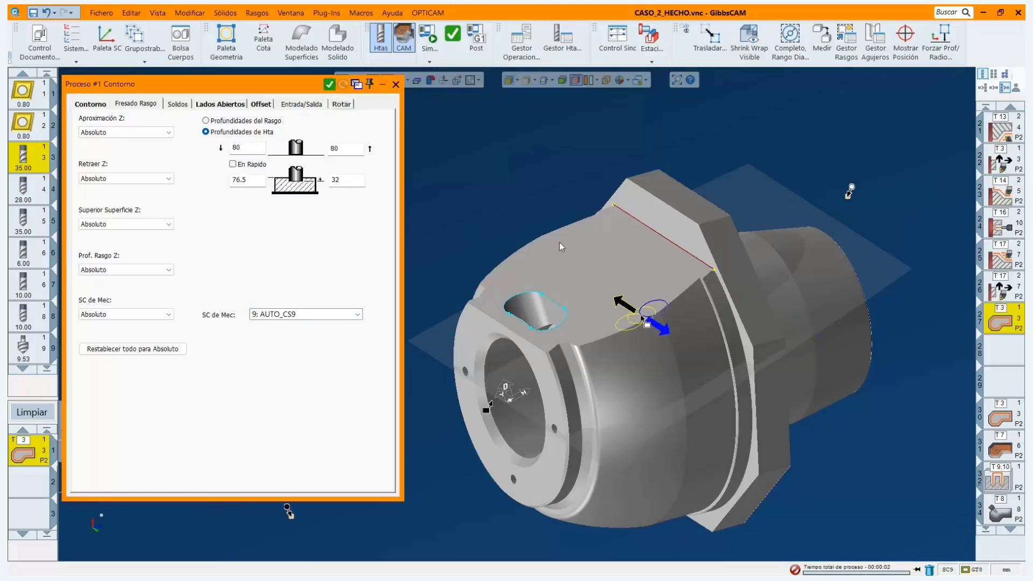
Keep 2: 2nd Spindle as the contour's part station, disable Usar Stock and recalculate the operation.
{"action": "scroll", "coordinate": [573, 266], "scroll_direction": "down", "scroll_amount": 3}
{"action": "scroll", "coordinate": [586, 240], "scroll_direction": "up", "scroll_amount": 1}
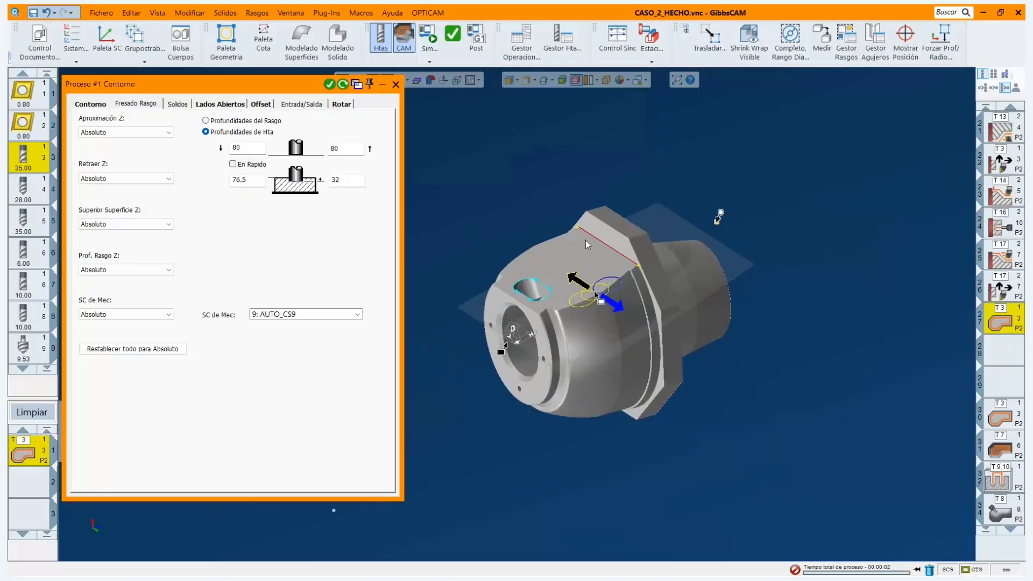
{"action": "middle_click_drag", "start_coordinate": [596, 328], "coordinate": [627, 351]}
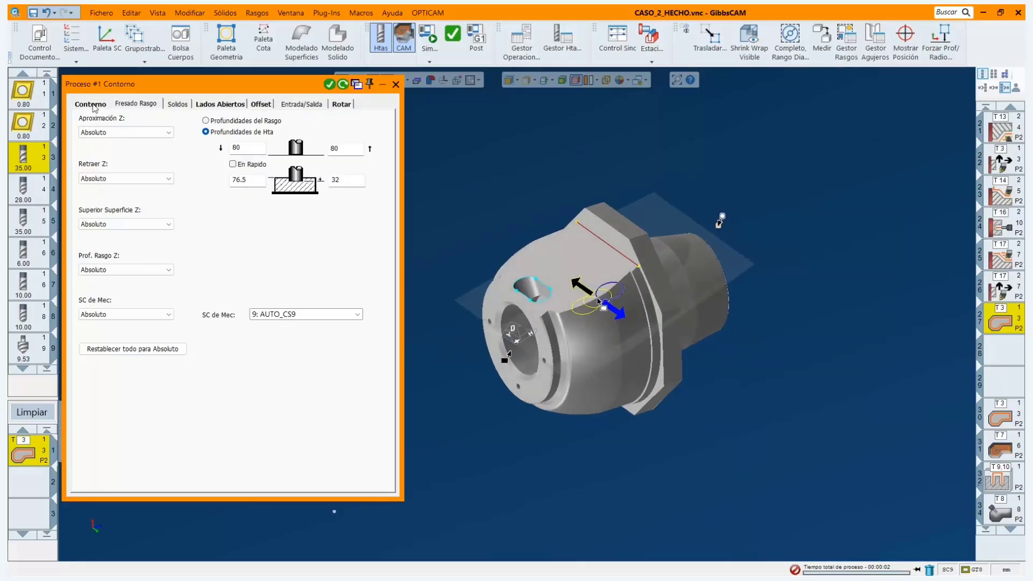
{"action": "left_click", "coordinate": [95, 105]}
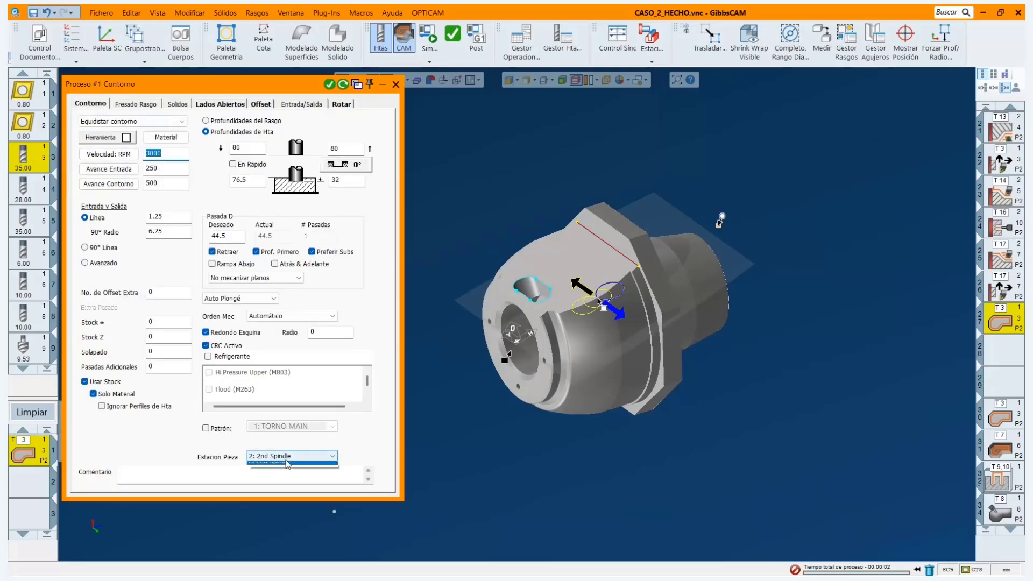
{"action": "left_click", "coordinate": [285, 455]}
{"action": "left_click", "coordinate": [291, 474]}
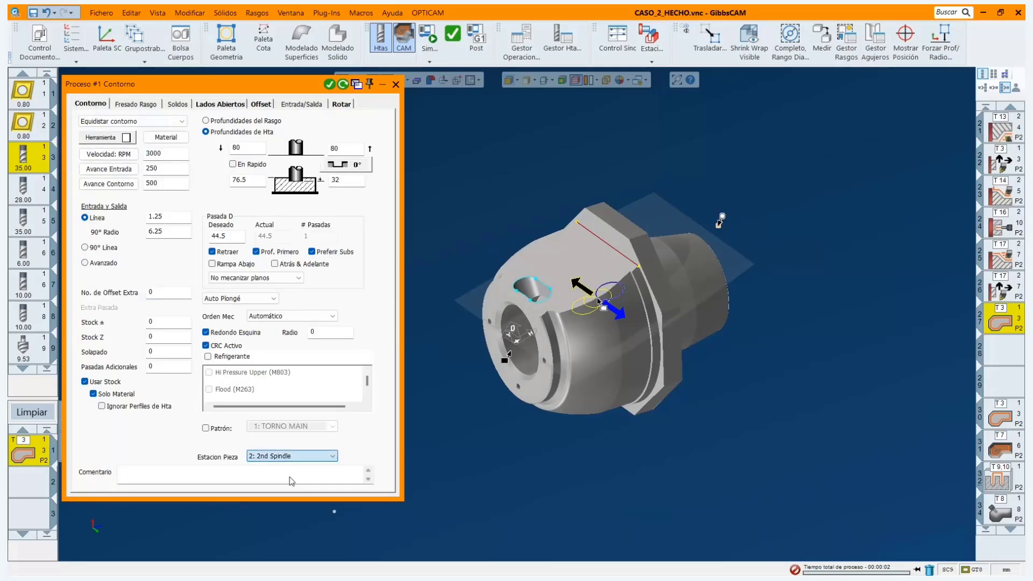
{"action": "left_click", "coordinate": [85, 382]}
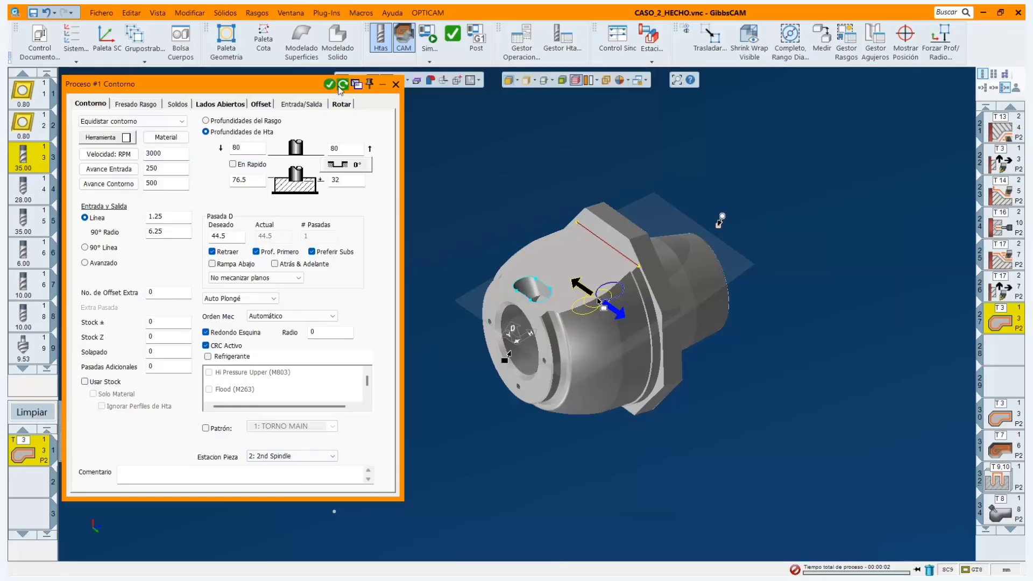
{"action": "left_click", "coordinate": [342, 86]}
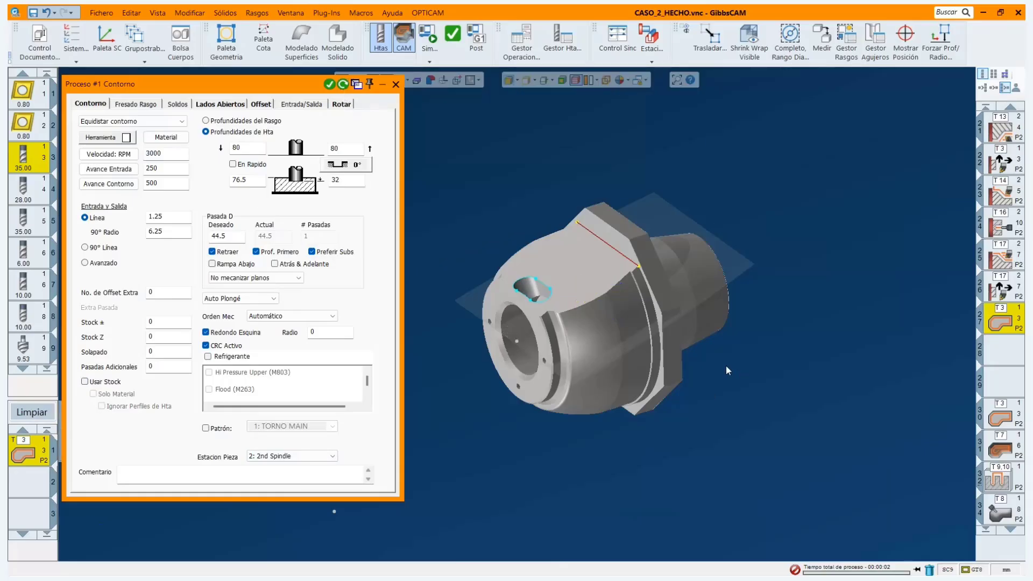
Reselect the flat's rear edge, place the cutter on the flat's side, extend both contour ends past the part and recalculate.
{"action": "scroll", "coordinate": [586, 227], "scroll_direction": "up", "scroll_amount": 3}
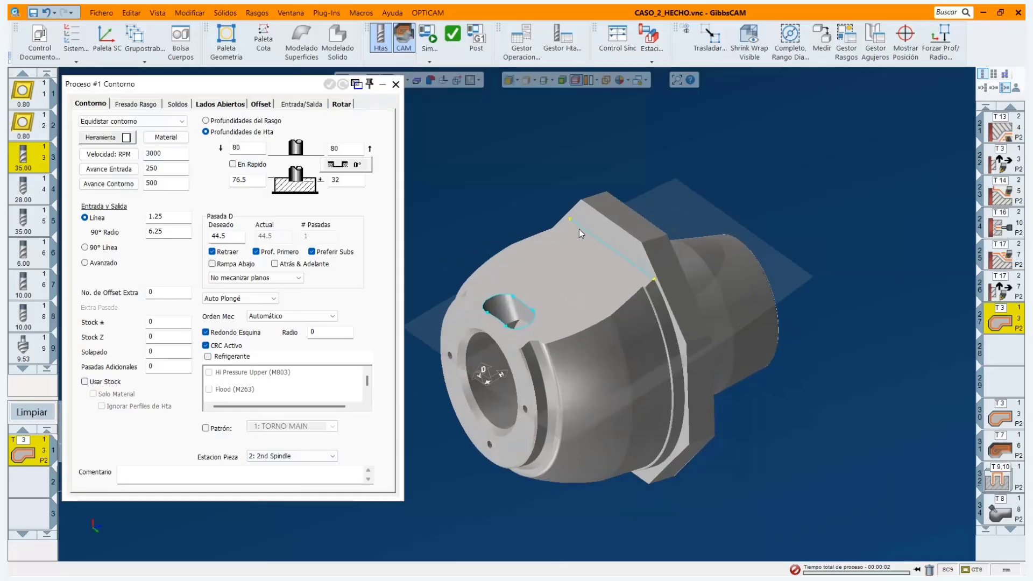
{"action": "left_click", "coordinate": [585, 232]}
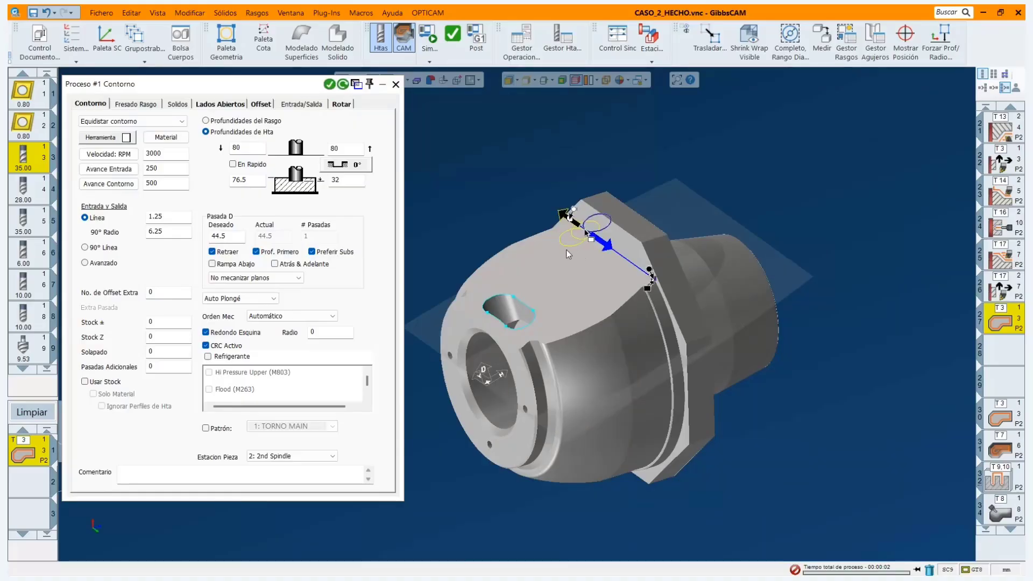
{"action": "left_click", "coordinate": [567, 246]}
{"action": "left_click_drag", "start_coordinate": [575, 211], "coordinate": [531, 182]}
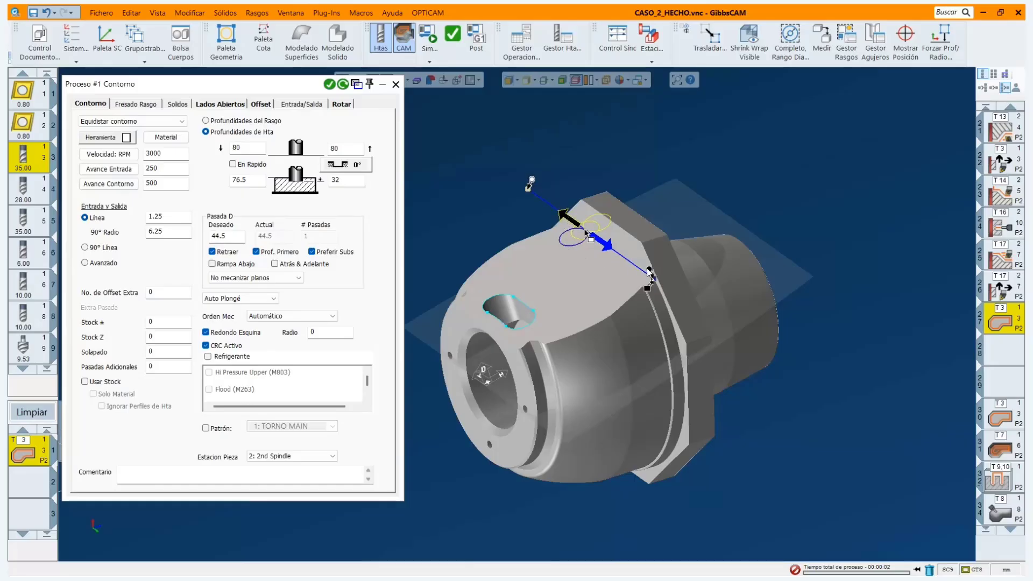
{"action": "left_click_drag", "start_coordinate": [650, 275], "coordinate": [688, 300]}
{"action": "left_click", "coordinate": [343, 85]}
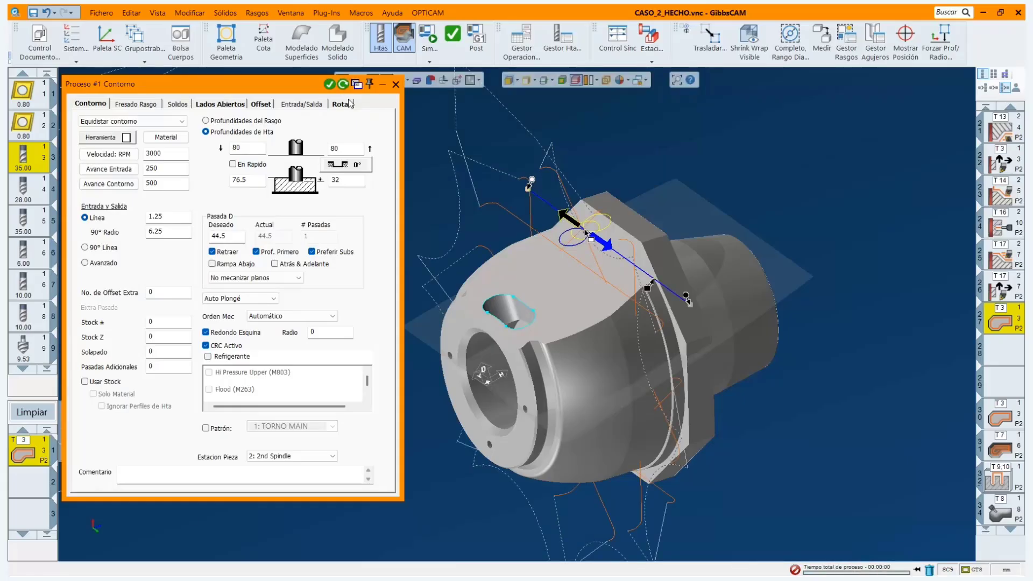
Set the contour's rotary duplicates to 0 and recalculate the operation.
{"action": "left_click", "coordinate": [350, 103]}
{"action": "double_click", "coordinate": [109, 185]}
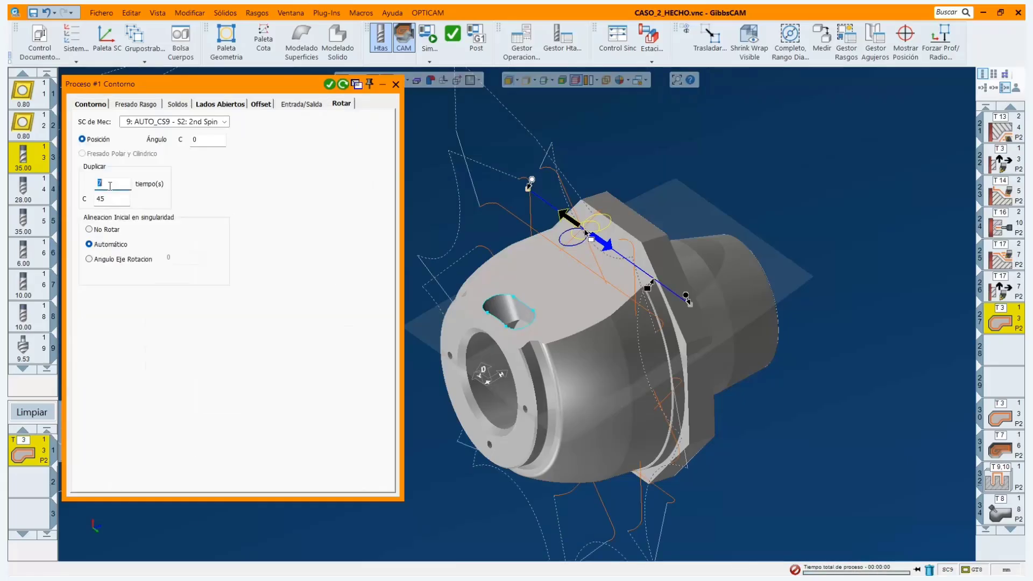
{"action": "type", "text": "0"}
{"action": "left_click", "coordinate": [343, 84]}
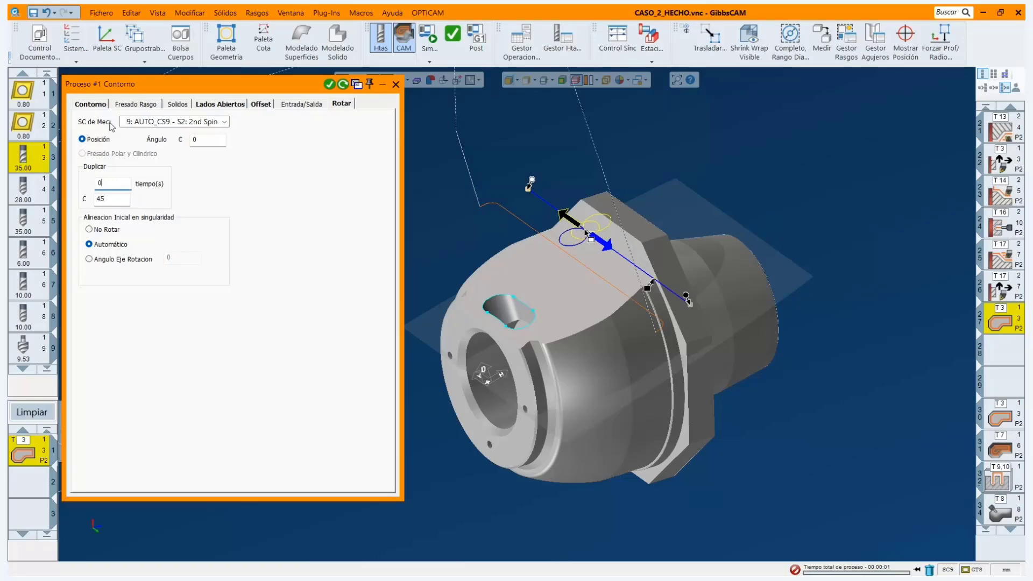
Add 2 extra offsets with an extra pass distance of 25 to the contour and recalculate the toolpath.
{"action": "left_click", "coordinate": [91, 104]}
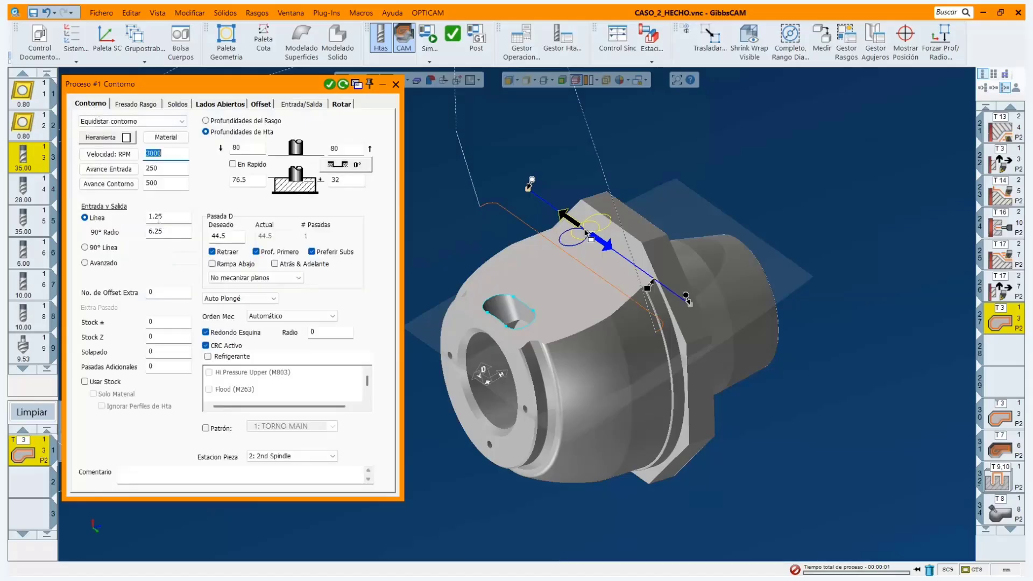
{"action": "left_click", "coordinate": [166, 293]}
{"action": "type", "text": "2"}
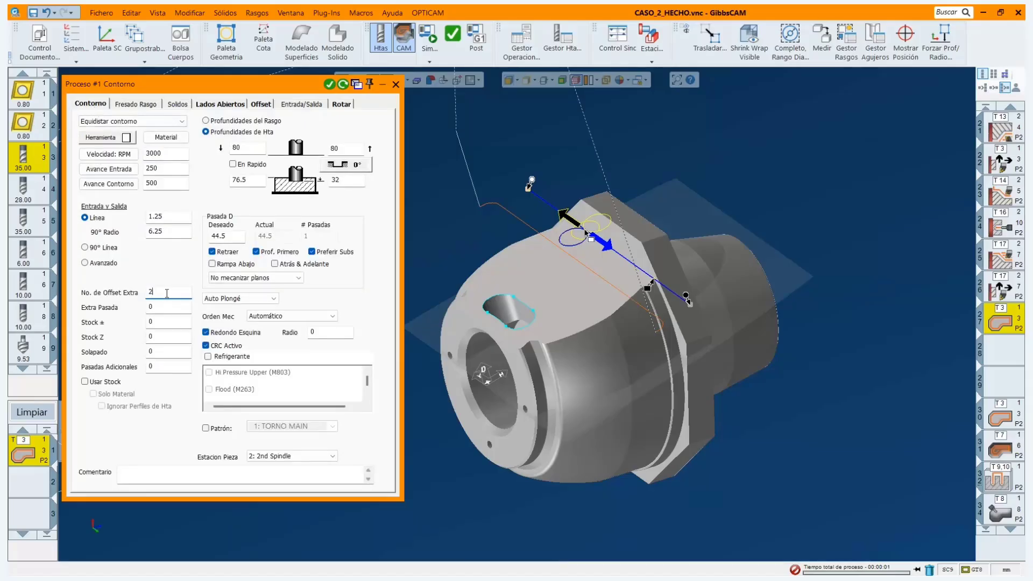
{"action": "left_click", "coordinate": [162, 313]}
{"action": "left_click", "coordinate": [343, 84]}
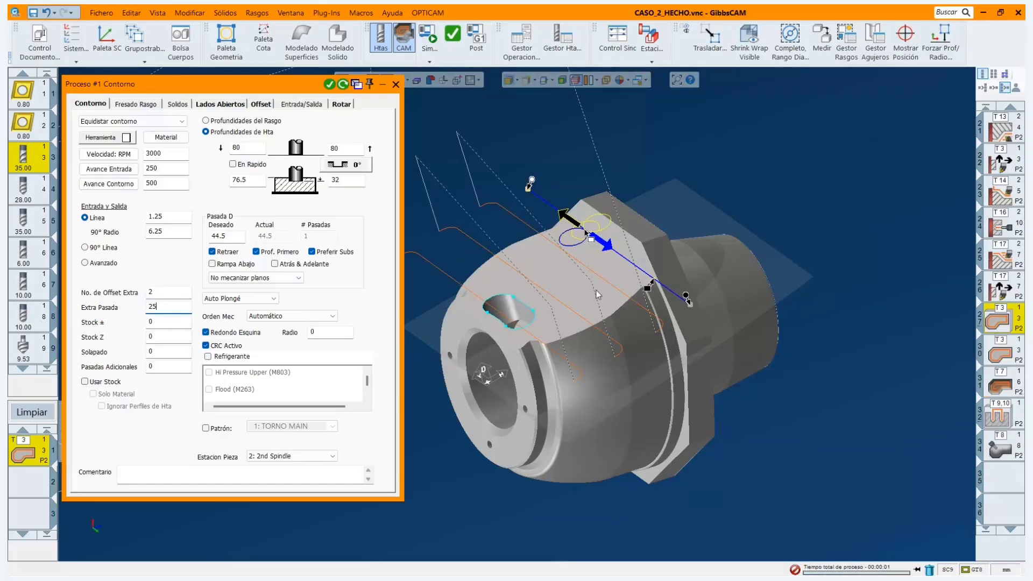
Divide the contour's desired depth per pass by 3 to get 14.833 and recalculate the toolpath.
{"action": "scroll", "coordinate": [598, 293], "scroll_direction": "down", "scroll_amount": 2}
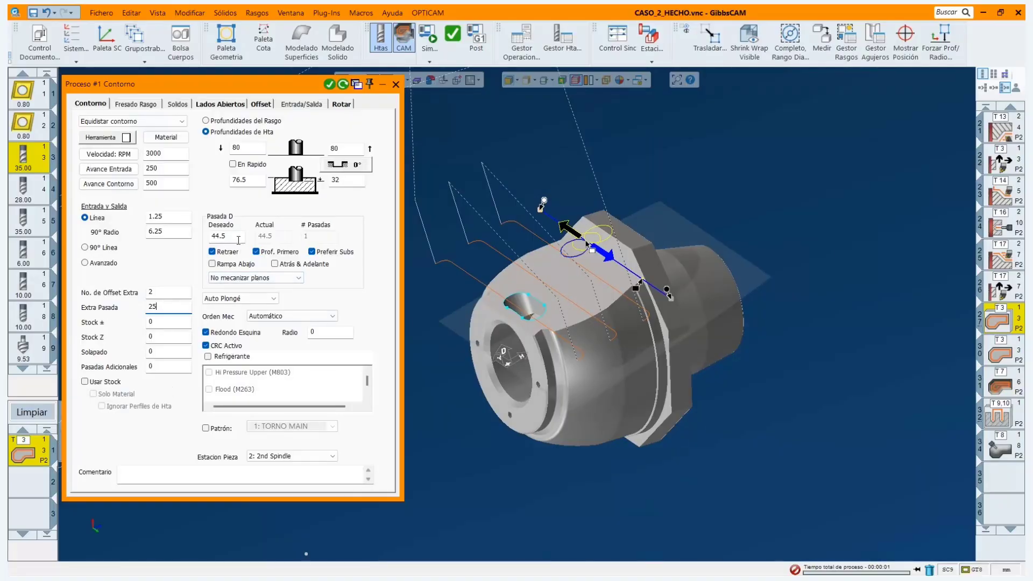
{"action": "left_click", "coordinate": [238, 240]}
{"action": "type", "text": "/3"}
{"action": "key", "text": "Tab"}
{"action": "left_click", "coordinate": [343, 84]}
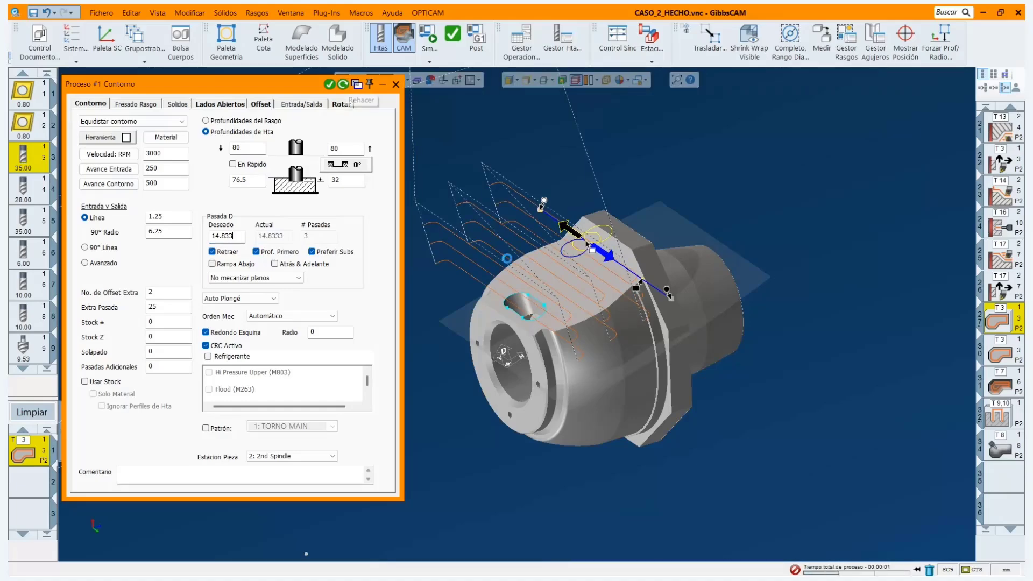
Enable Usar Stock with Solo Material for the contour and recalculate the toolpath.
{"action": "scroll", "coordinate": [472, 243], "scroll_direction": "up", "scroll_amount": 1}
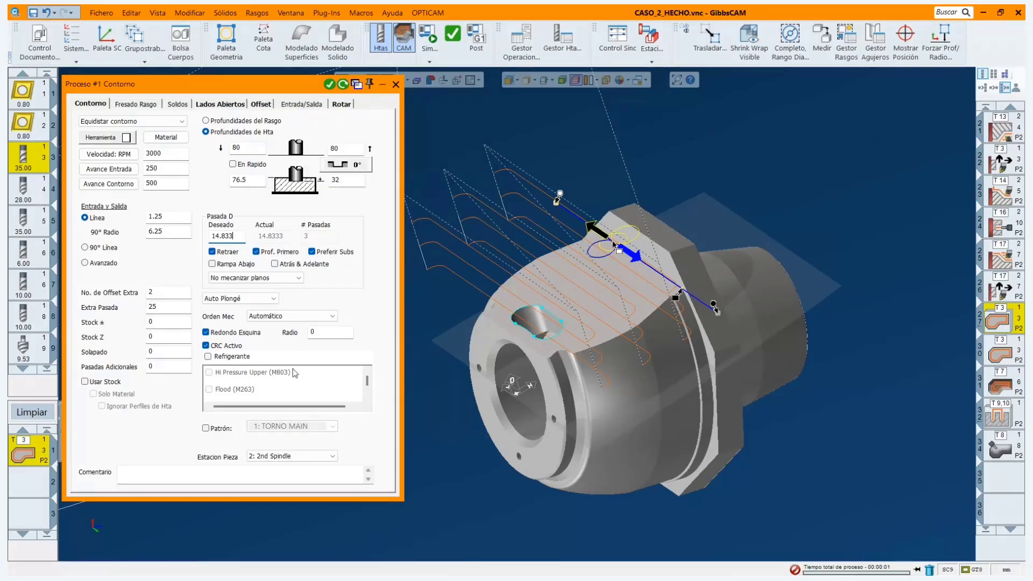
{"action": "left_click", "coordinate": [90, 384]}
{"action": "left_click", "coordinate": [93, 394]}
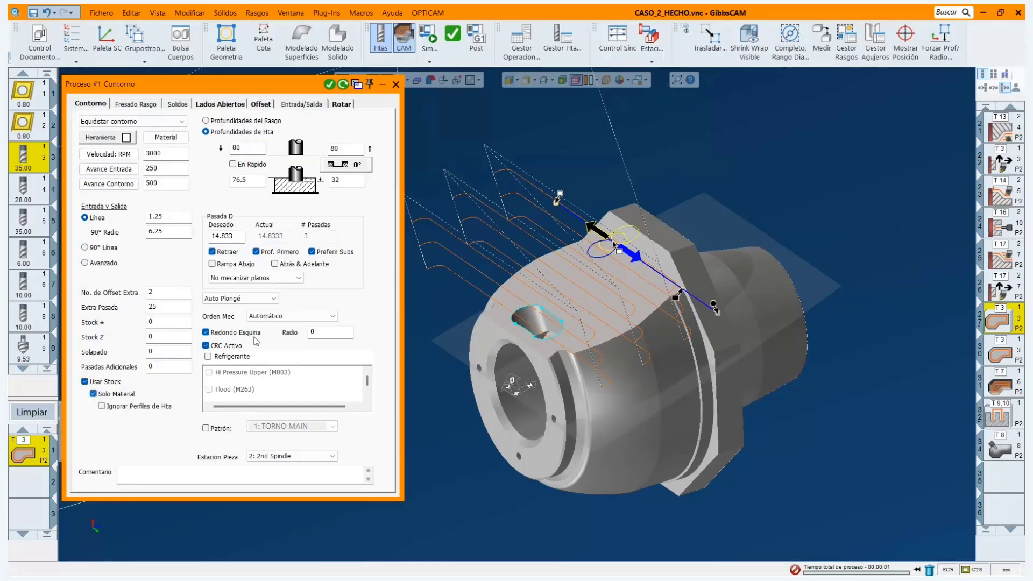
{"action": "left_click", "coordinate": [341, 85]}
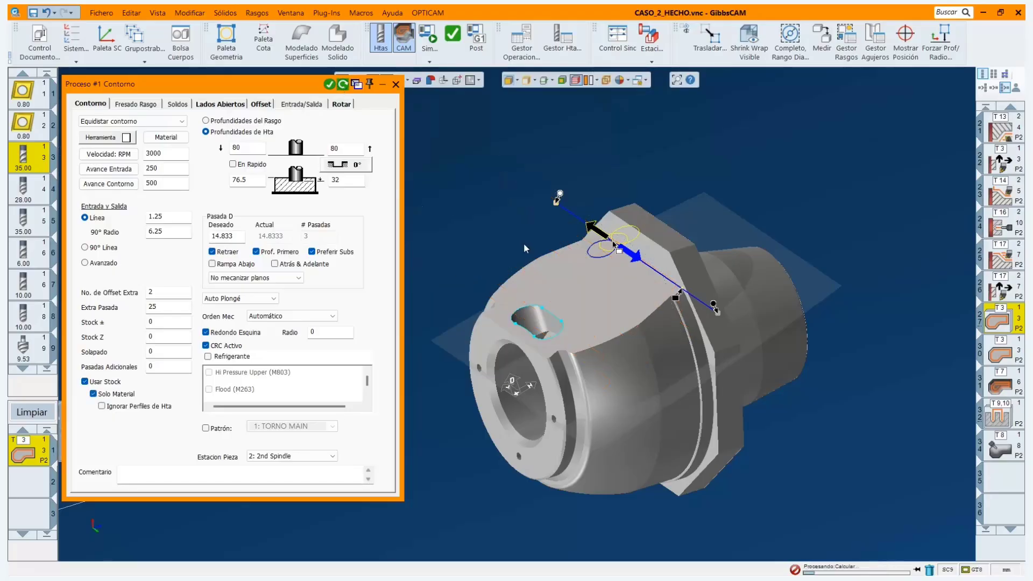
Set the contour's desired depth per pass to 12 and recalculate the toolpath.
{"action": "middle_click_drag", "start_coordinate": [575, 320], "coordinate": [595, 272]}
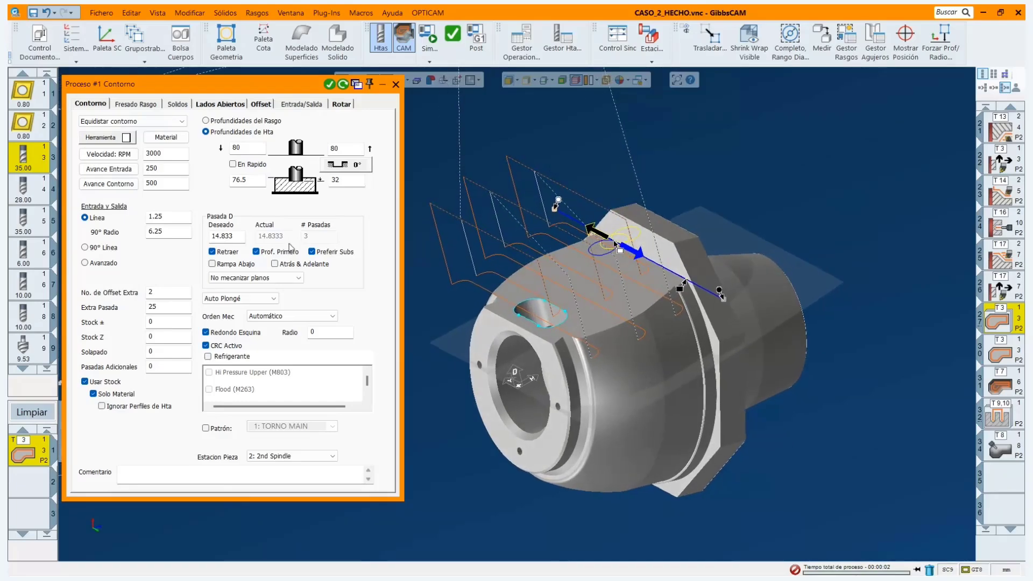
{"action": "double_click", "coordinate": [243, 233]}
{"action": "type", "text": "12"}
{"action": "left_click", "coordinate": [342, 85]}
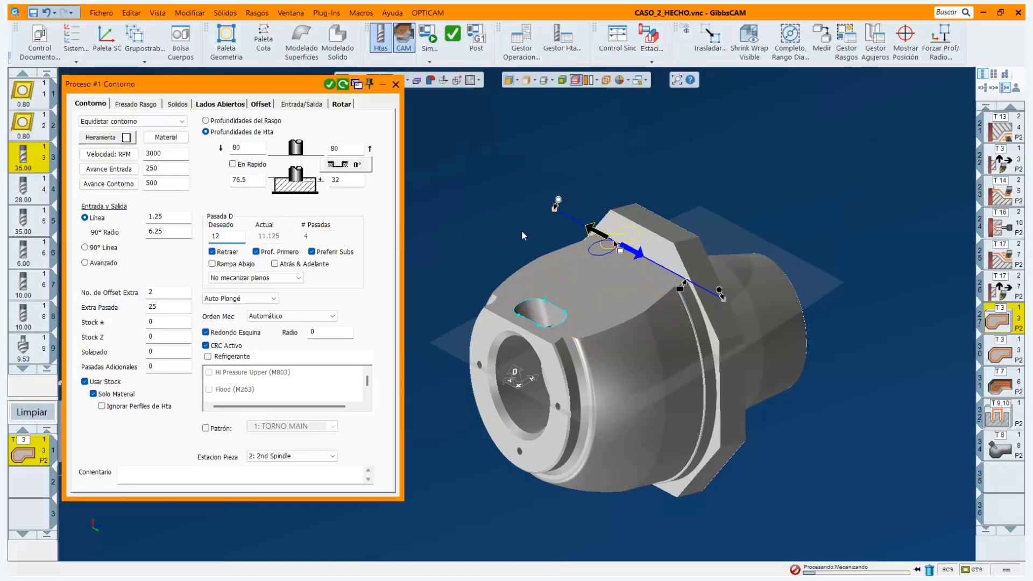
Inspect the contour toolpath on the inclined flat, close its process settings and clear the process list.
{"action": "middle_click_drag", "start_coordinate": [515, 286], "coordinate": [647, 293]}
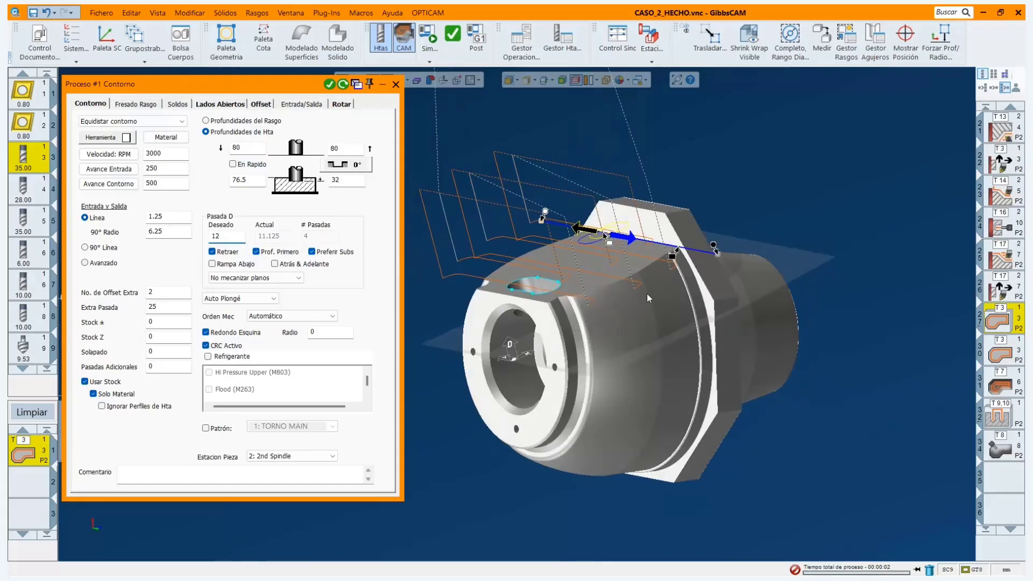
{"action": "middle_click_drag", "start_coordinate": [671, 251], "coordinate": [569, 360]}
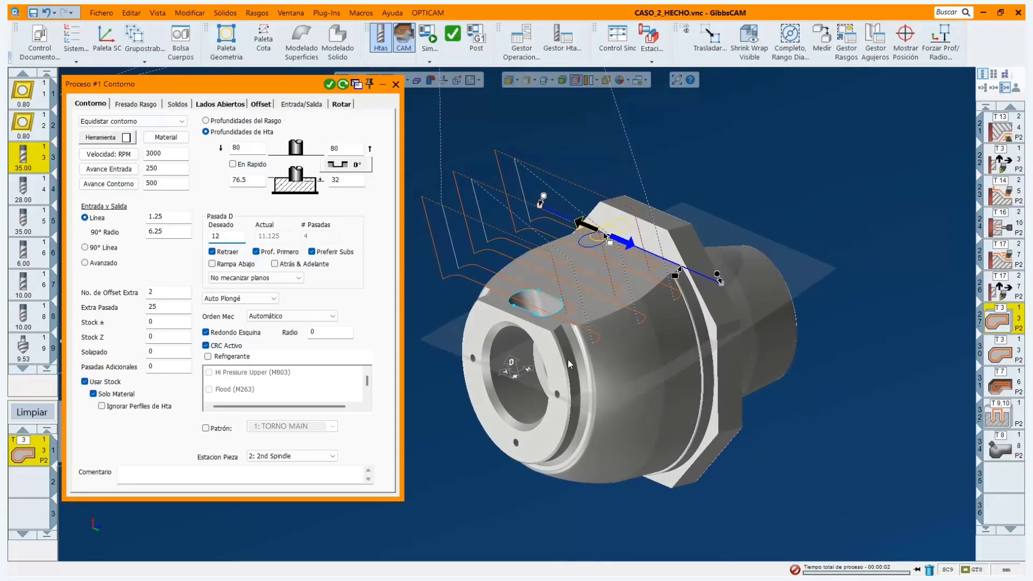
{"action": "left_click", "coordinate": [396, 84]}
{"action": "left_click", "coordinate": [31, 412]}
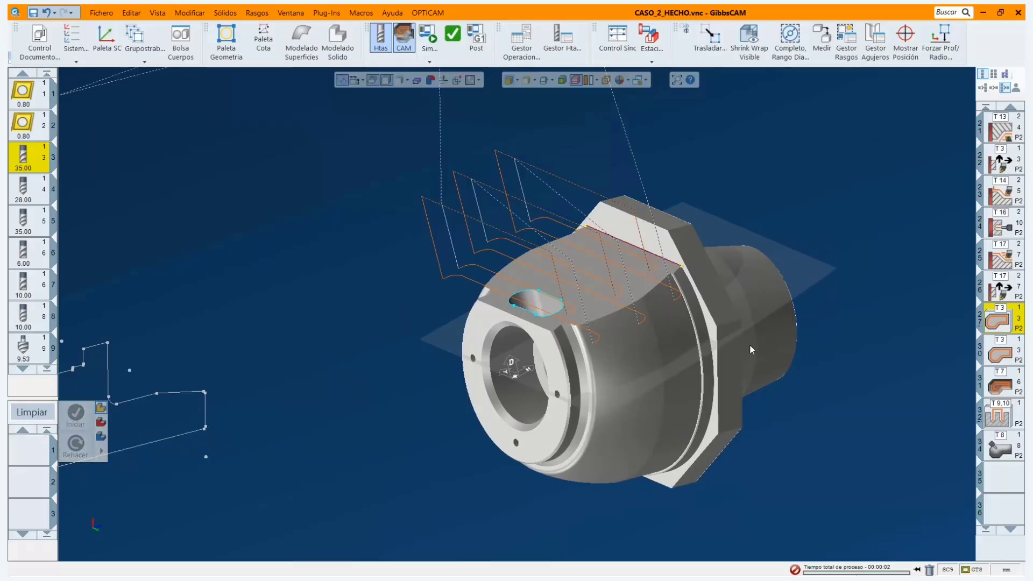
{"action": "middle_click_drag", "start_coordinate": [847, 353], "coordinate": [859, 388]}
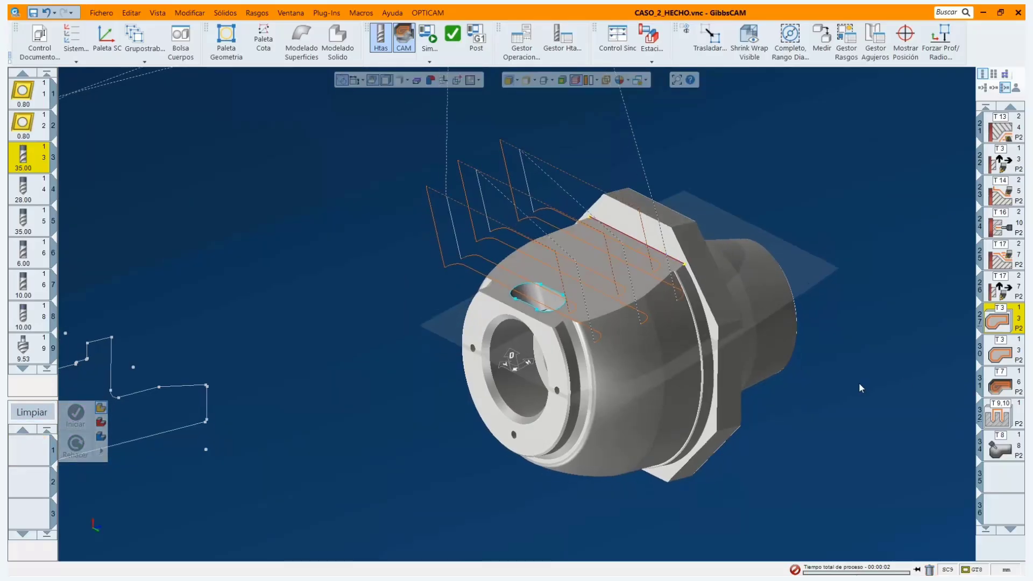
Review the drilling, hole feature and rotation settings of the T9/T10 hole operations, and the geometry of the sub-spindle T8 operation.
{"action": "double_click", "coordinate": [997, 415]}
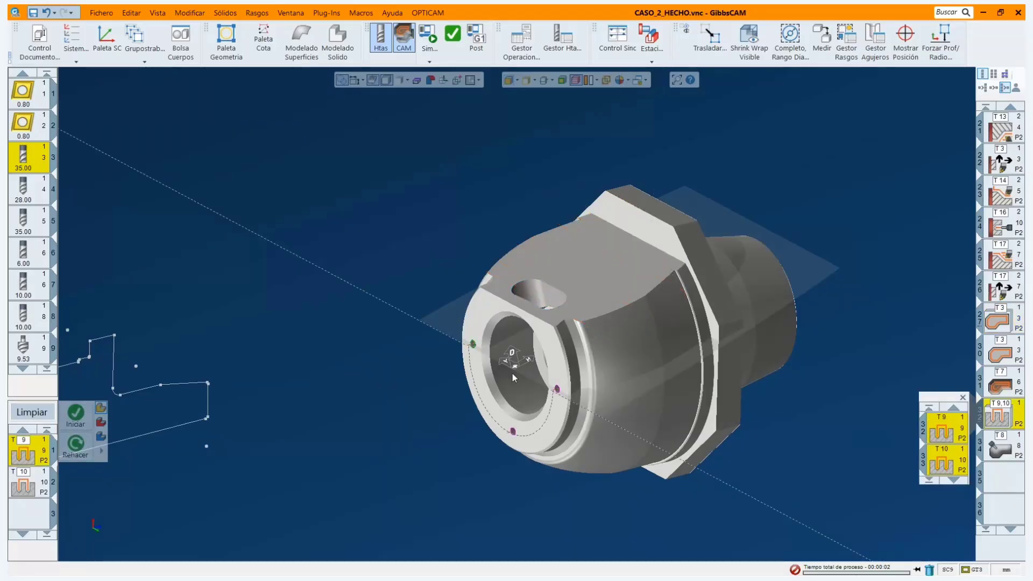
{"action": "scroll", "coordinate": [388, 368], "scroll_direction": "down", "scroll_amount": 3}
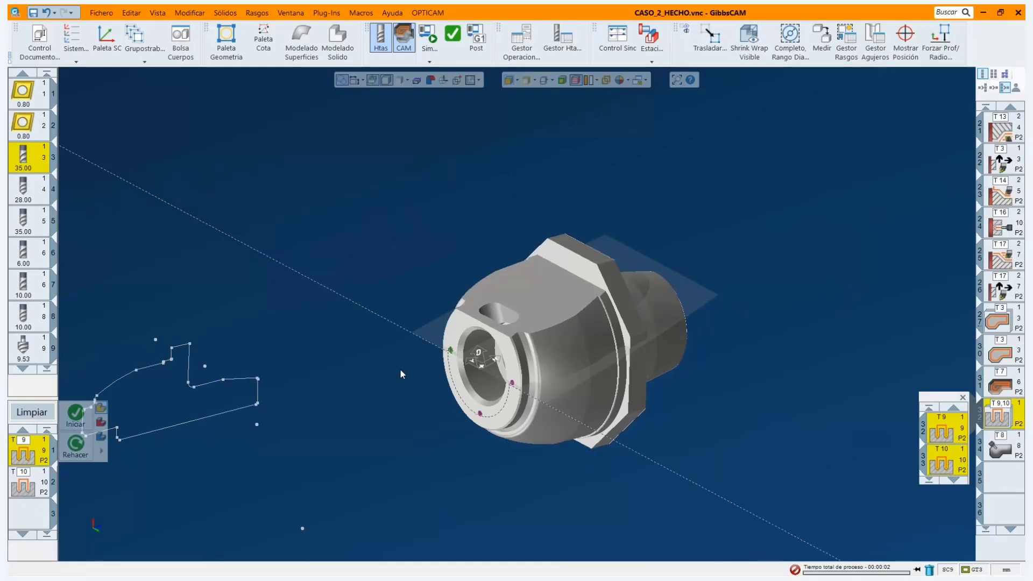
{"action": "double_click", "coordinate": [25, 454]}
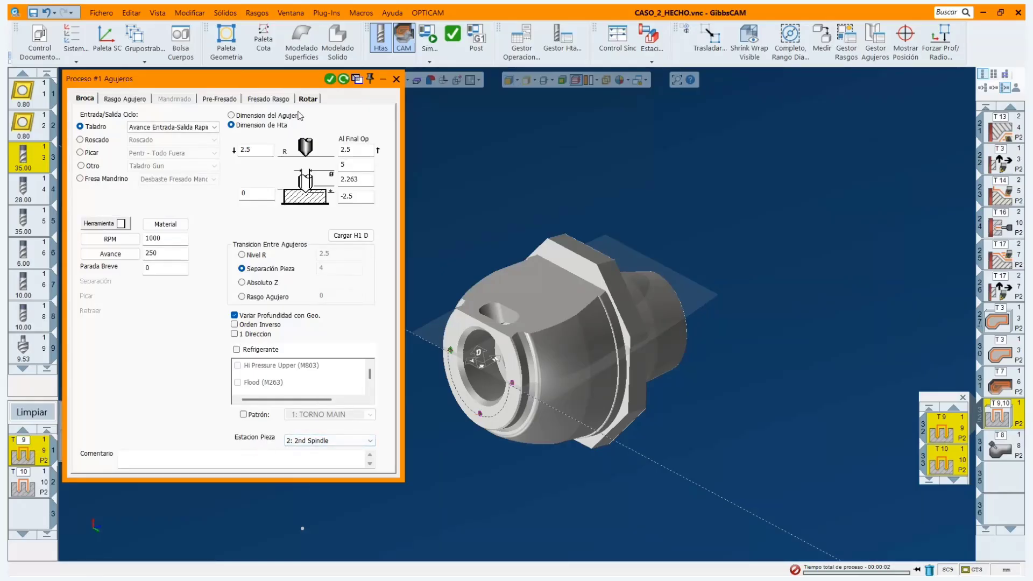
{"action": "left_click", "coordinate": [134, 99]}
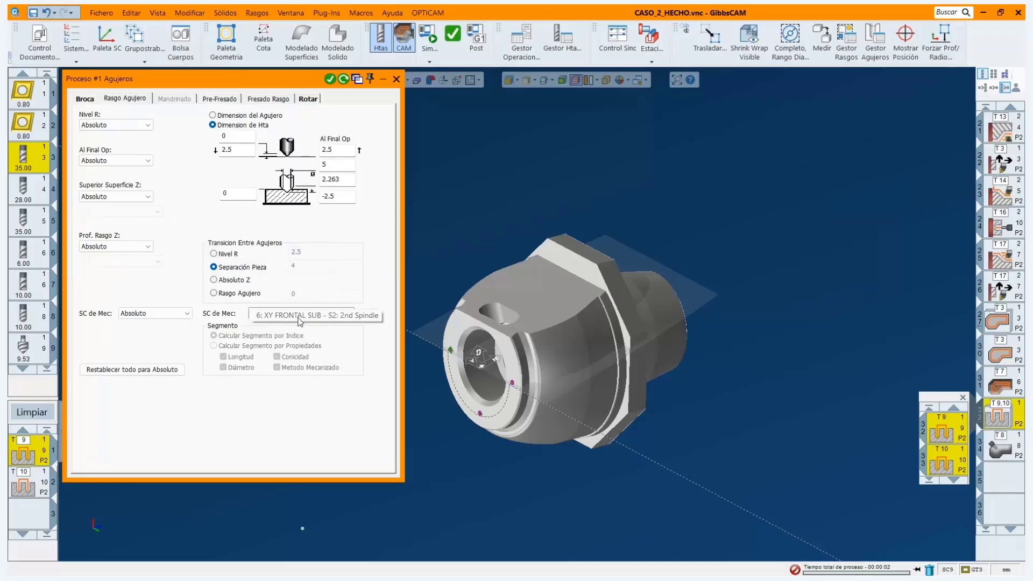
{"action": "left_click", "coordinate": [308, 98]}
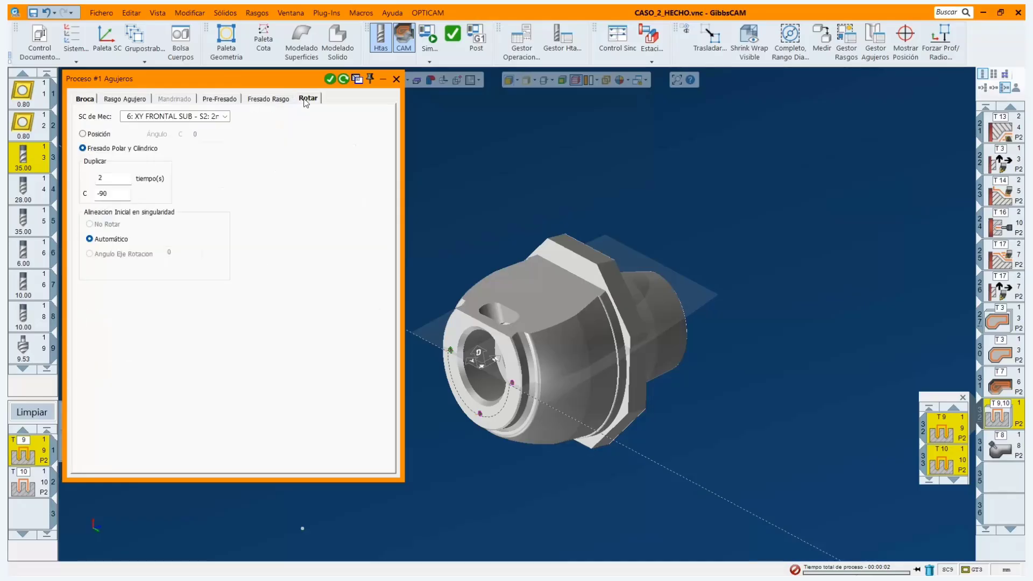
{"action": "left_click", "coordinate": [118, 193]}
{"action": "left_click", "coordinate": [396, 80]}
{"action": "left_click", "coordinate": [32, 416]}
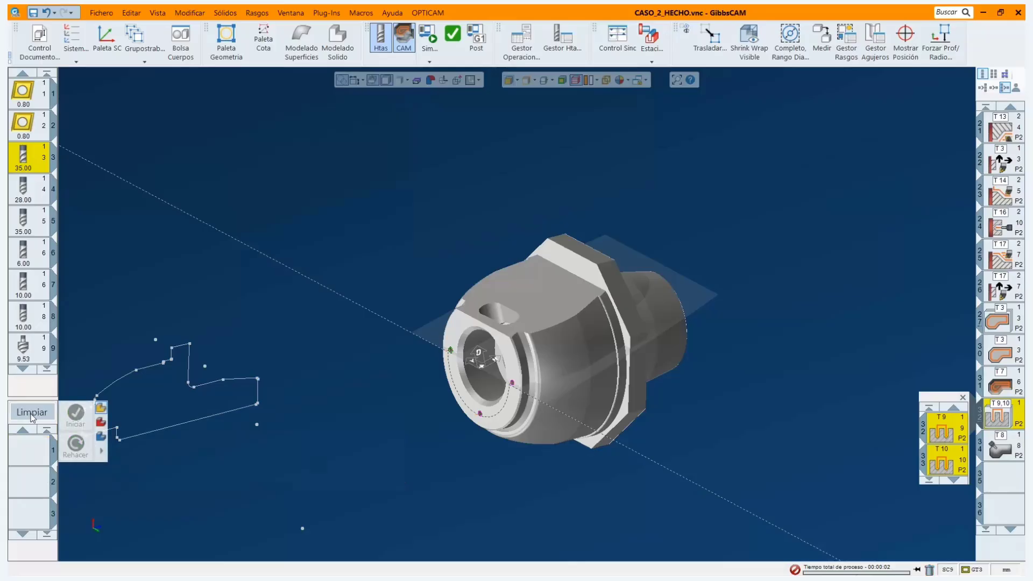
{"action": "left_click", "coordinate": [963, 398]}
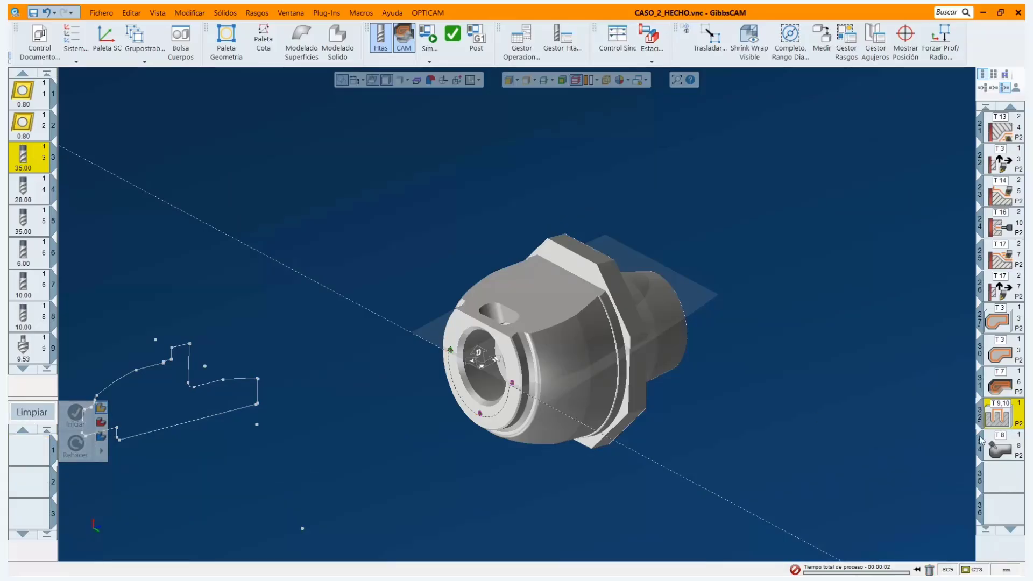
{"action": "double_click", "coordinate": [993, 445]}
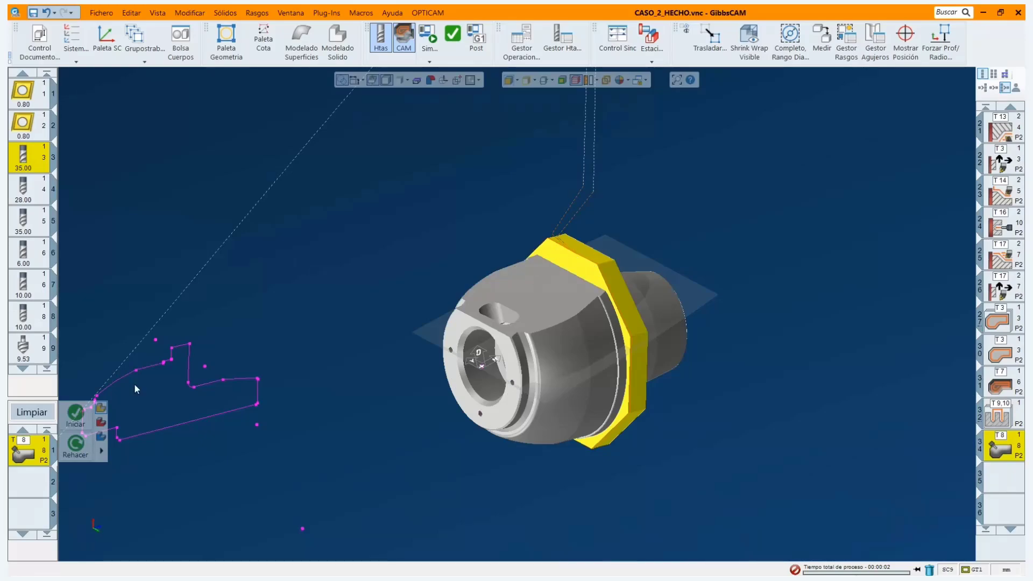
{"action": "left_click", "coordinate": [31, 414]}
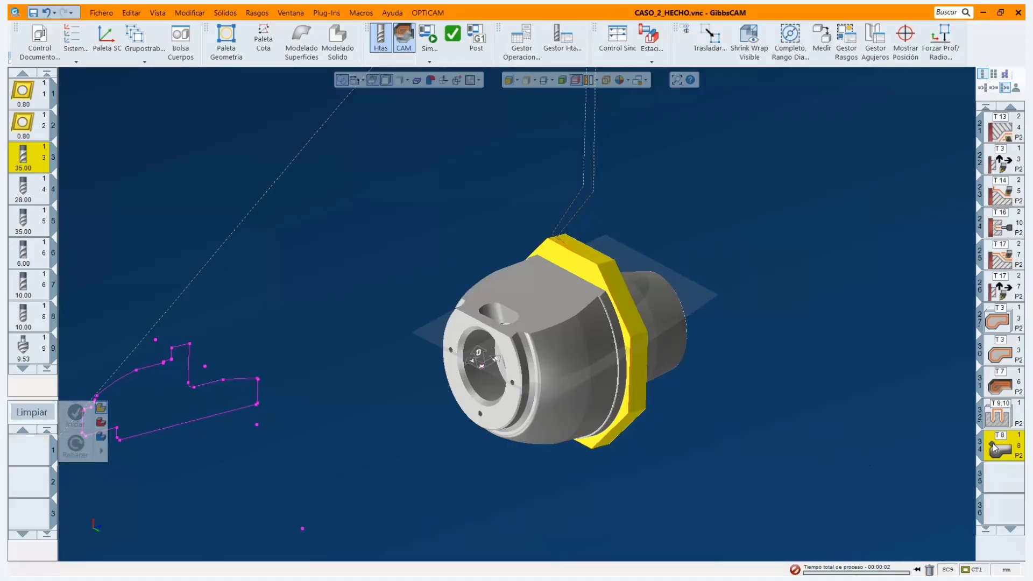
Select all operations and run them in the Sim Maquina machine simulation.
{"action": "scroll", "coordinate": [995, 447], "scroll_direction": "up", "scroll_amount": 5}
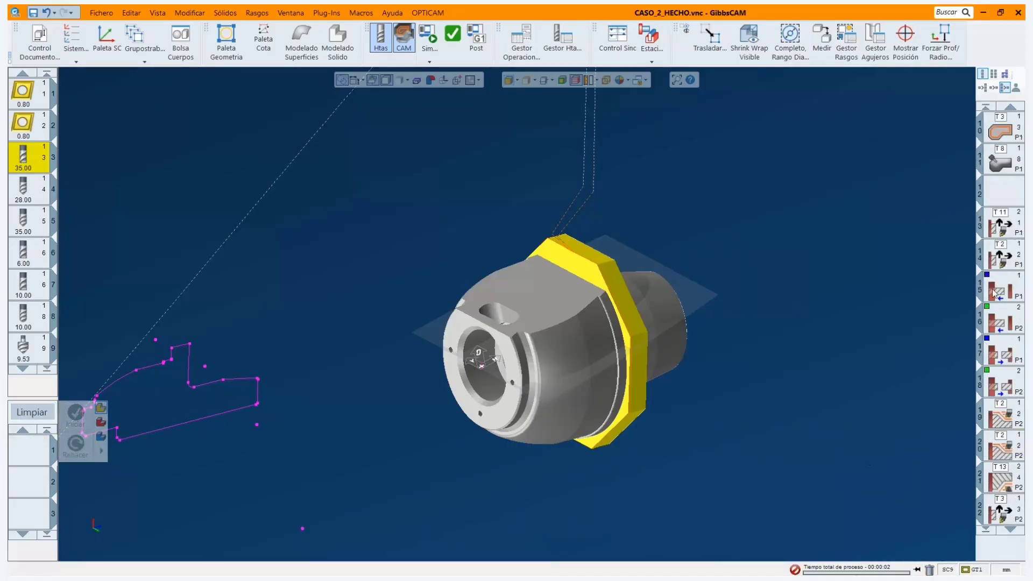
{"action": "left_click", "coordinate": [997, 201]}
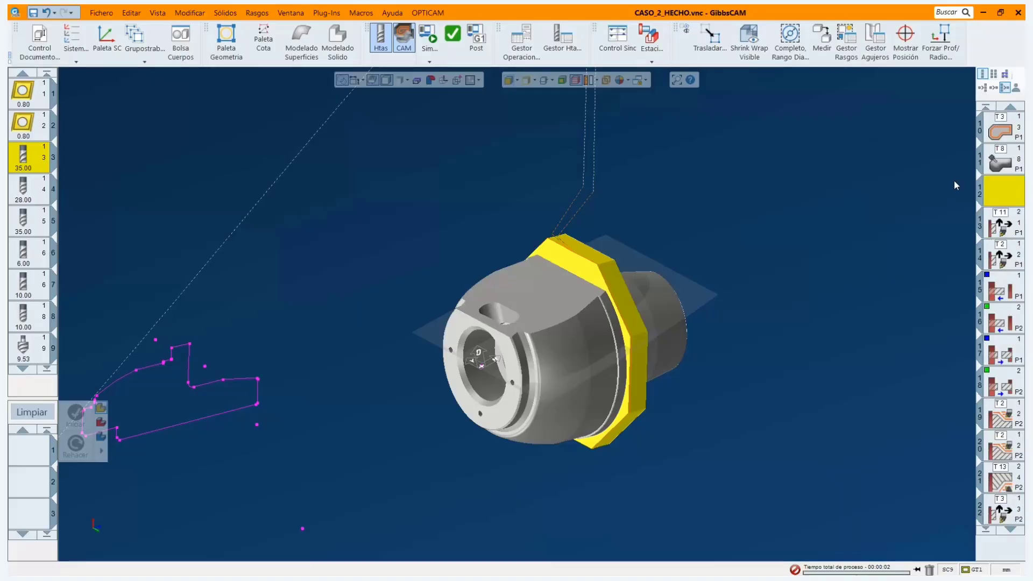
{"action": "key", "text": "ctrl+a"}
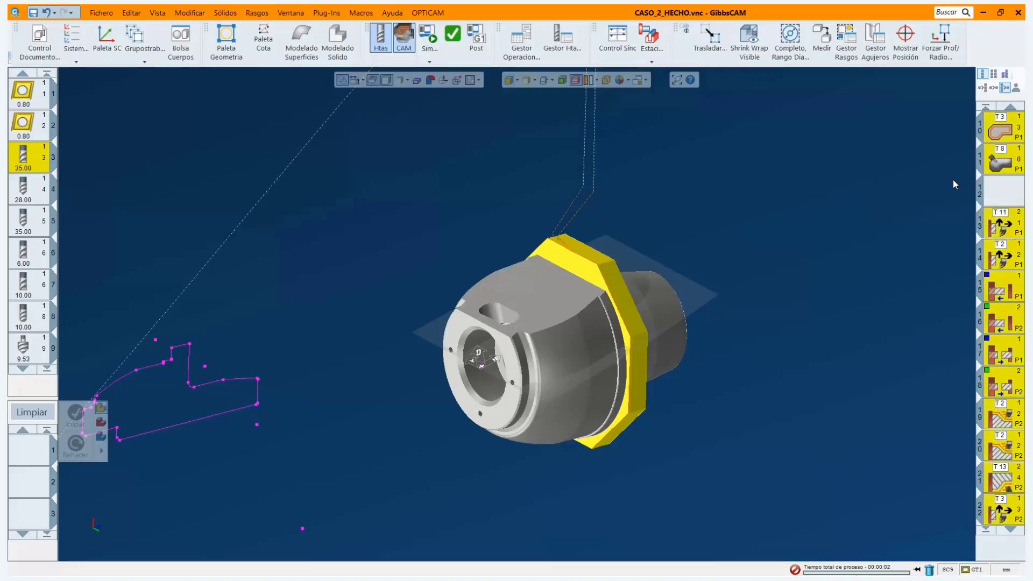
{"action": "left_click", "coordinate": [429, 63]}
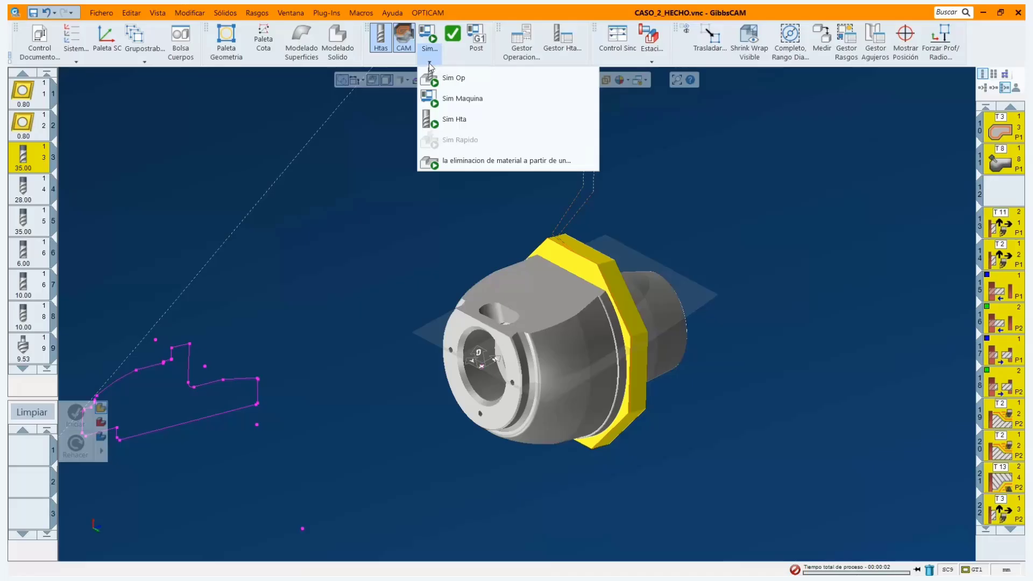
{"action": "left_click", "coordinate": [449, 99]}
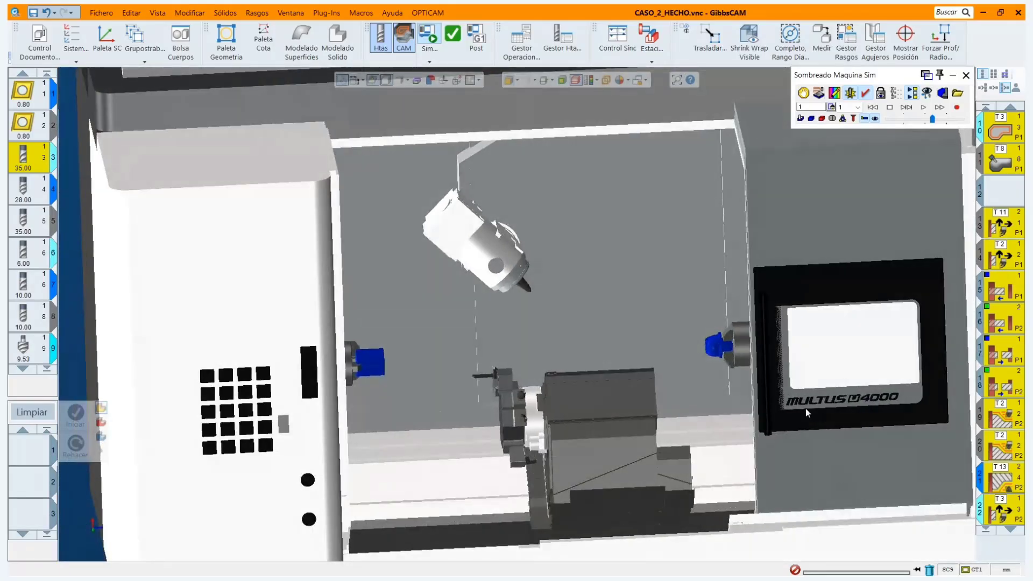
{"action": "left_click", "coordinate": [922, 109]}
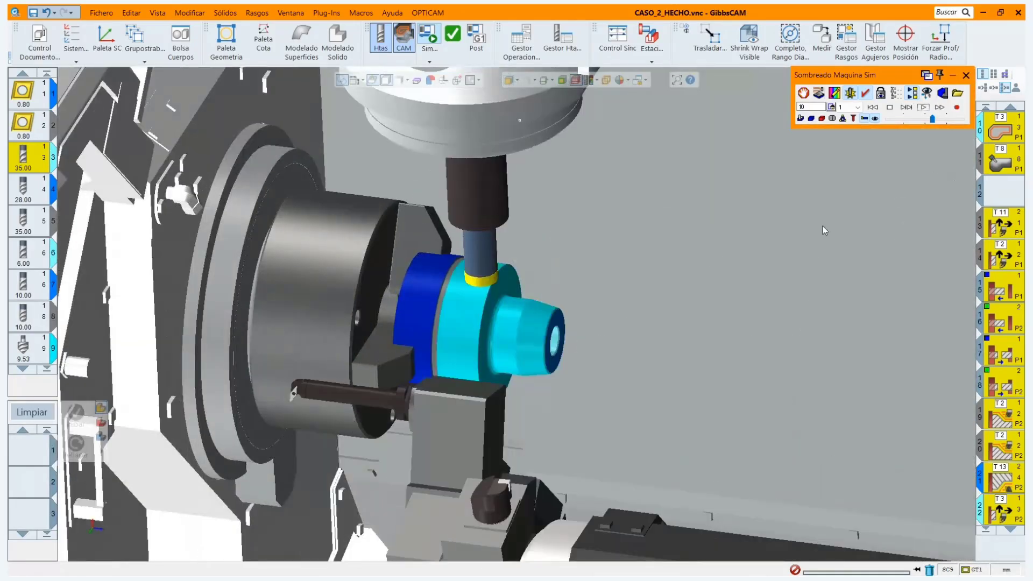
Frame the main spindle and turret in the machine simulation, slow the playback and resume it.
{"action": "scroll", "coordinate": [648, 347], "scroll_direction": "down", "scroll_amount": 3}
{"action": "middle_click_drag", "start_coordinate": [688, 351], "coordinate": [409, 309]}
{"action": "middle_click_drag", "start_coordinate": [722, 365], "coordinate": [872, 238]}
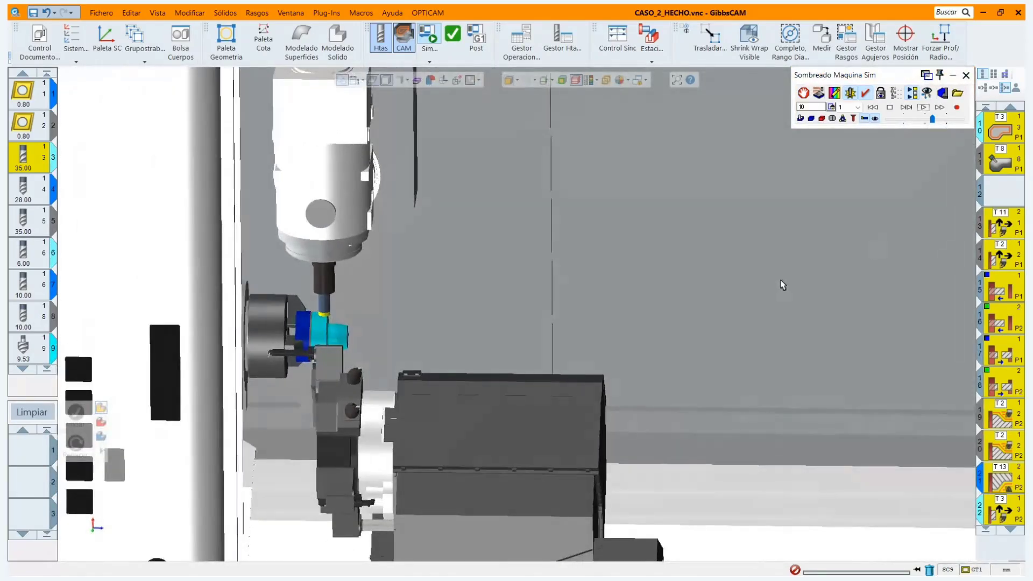
{"action": "middle_click_drag", "start_coordinate": [783, 286], "coordinate": [709, 267]}
{"action": "left_click", "coordinate": [919, 120]}
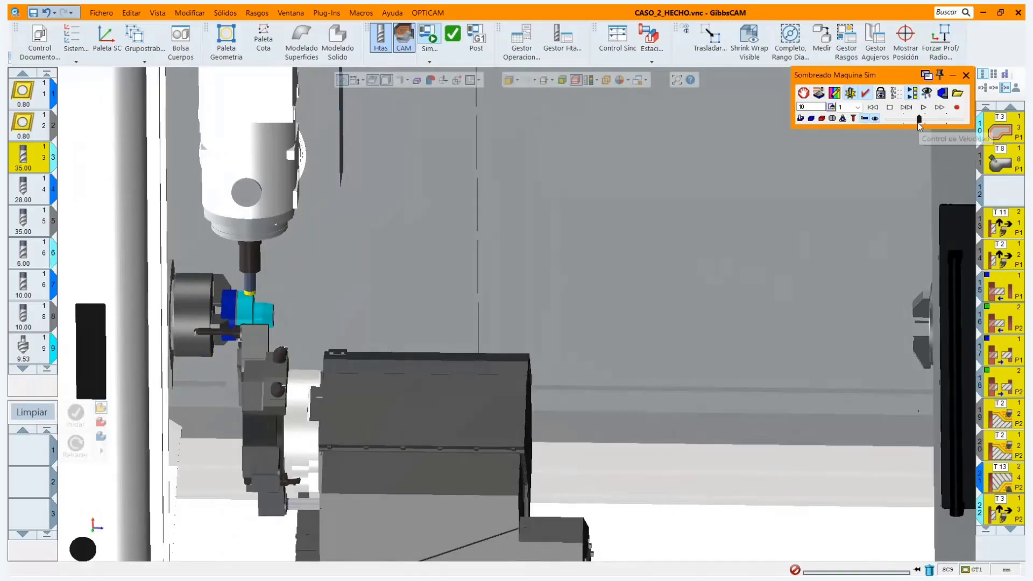
{"action": "left_click", "coordinate": [908, 121]}
{"action": "left_click", "coordinate": [925, 109]}
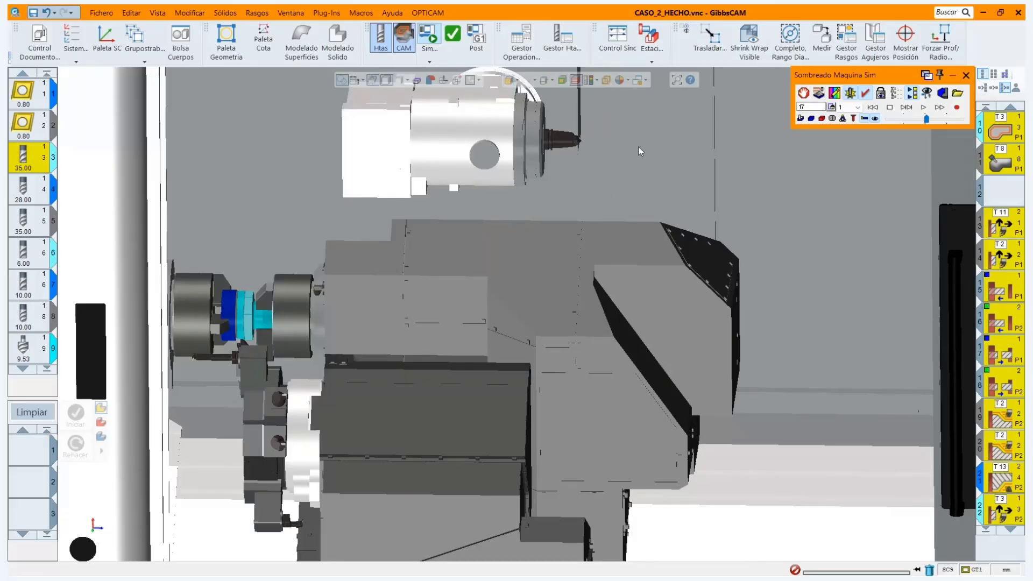
Continue the simulation into the sub-spindle operations, examine the simultaneous turning and milling up close, and close the simulation.
{"action": "left_click", "coordinate": [925, 109]}
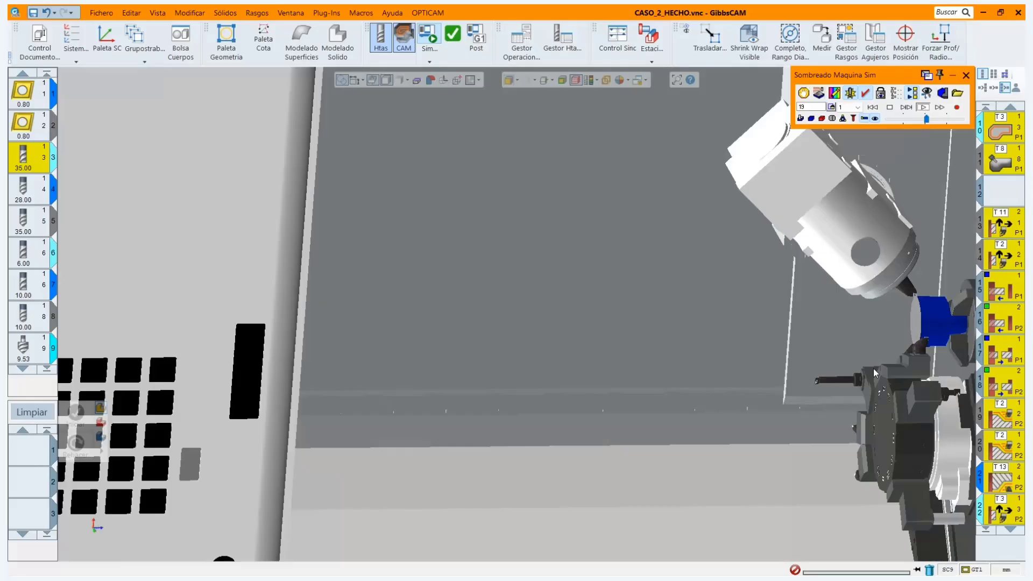
{"action": "middle_click_drag", "start_coordinate": [874, 373], "coordinate": [678, 392]}
{"action": "middle_click_drag", "start_coordinate": [247, 300], "coordinate": [377, 358]}
{"action": "scroll", "coordinate": [509, 318], "scroll_direction": "up", "scroll_amount": 2}
{"action": "scroll", "coordinate": [509, 317], "scroll_direction": "up", "scroll_amount": 5}
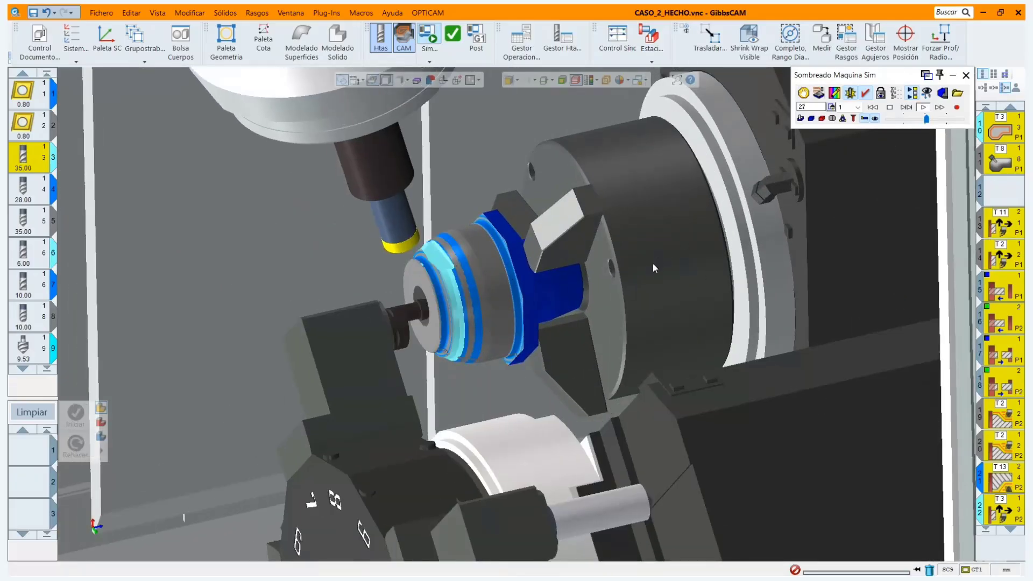
{"action": "left_click", "coordinate": [968, 77]}
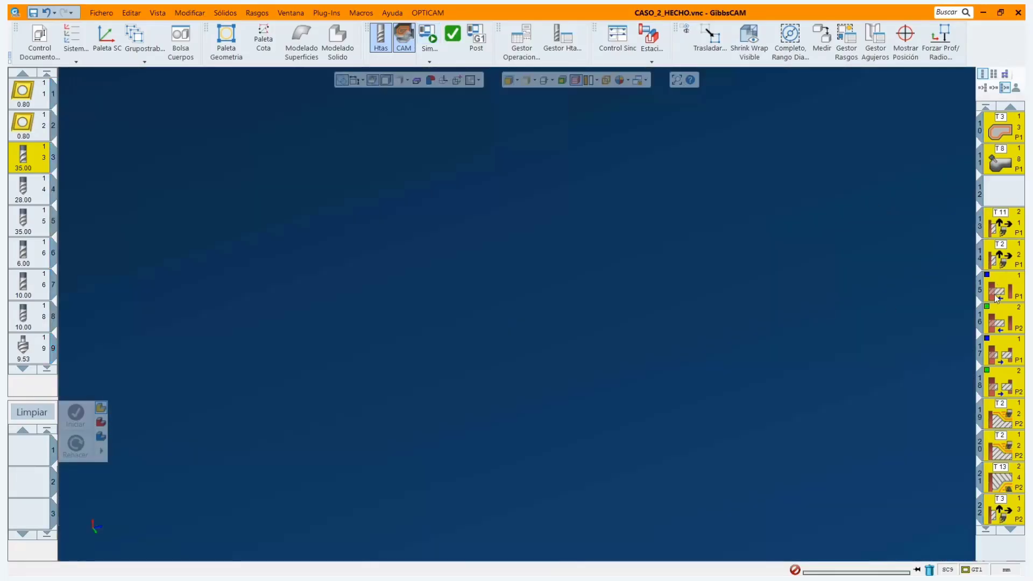
In Control Sinc, synchronize the start of milling operation 27 with the end of interior finishing operation 25, and deselect all operations.
{"action": "scroll", "coordinate": [997, 298], "scroll_direction": "down", "scroll_amount": 4}
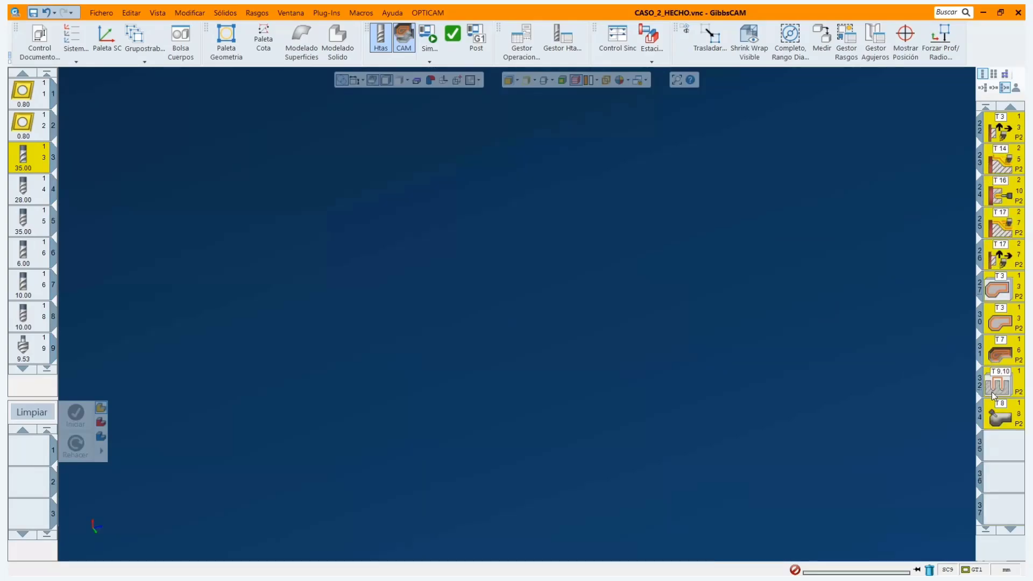
{"action": "left_click", "coordinate": [618, 54]}
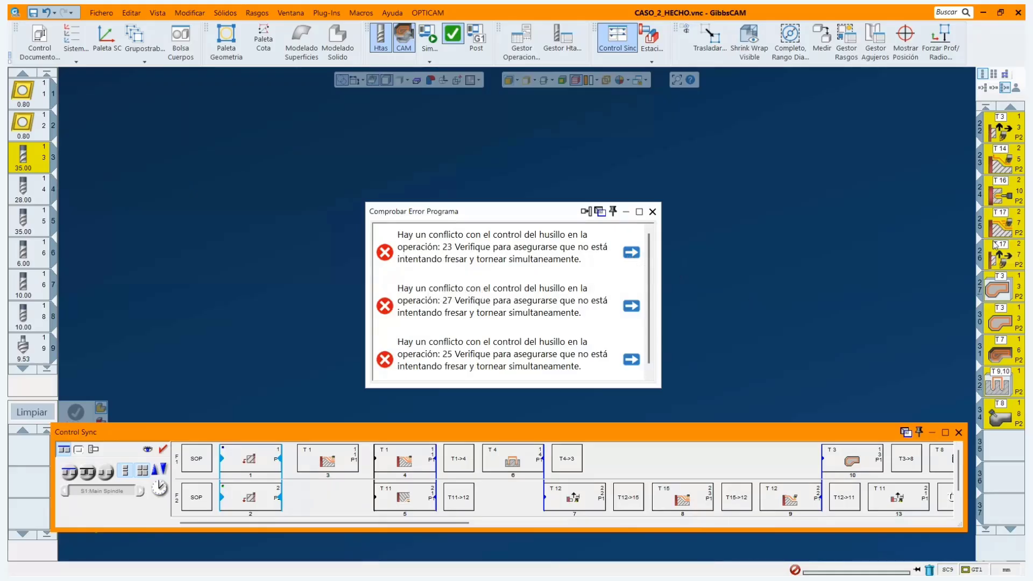
{"action": "scroll", "coordinate": [997, 242], "scroll_direction": "up", "scroll_amount": 1}
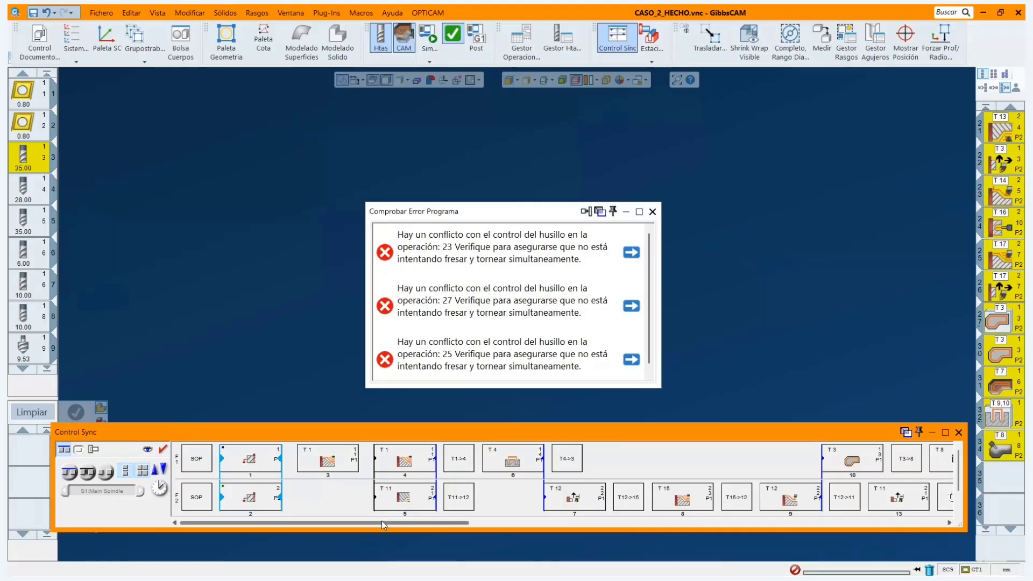
{"action": "left_click_drag", "start_coordinate": [382, 521], "coordinate": [780, 532]}
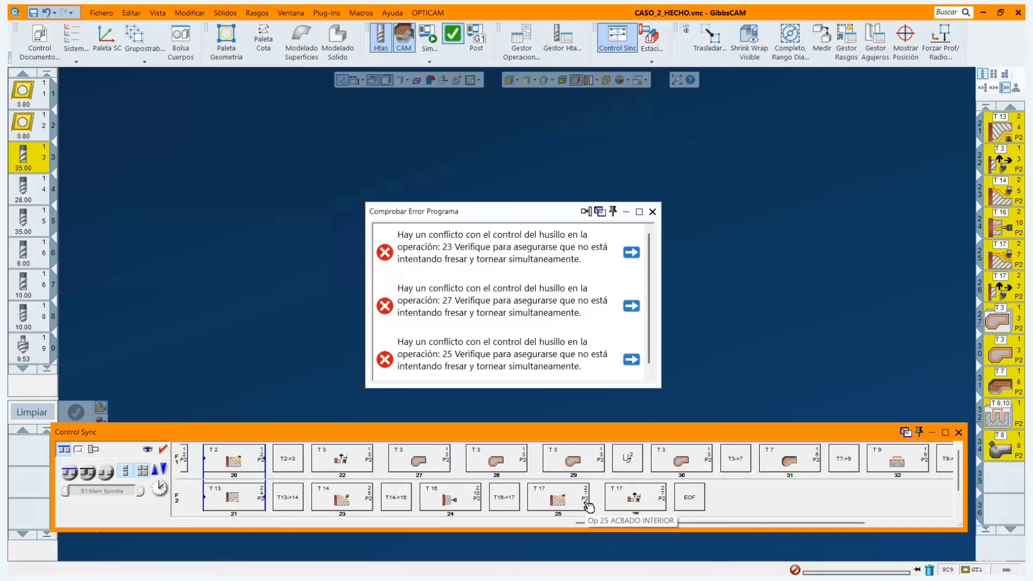
{"action": "left_click", "coordinate": [406, 465]}
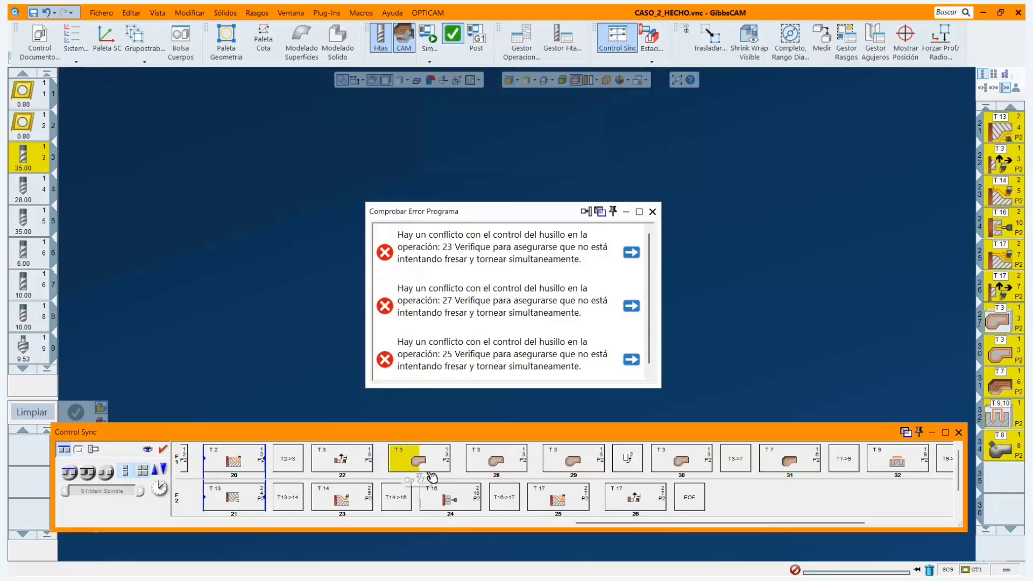
{"action": "left_click", "coordinate": [584, 503]}
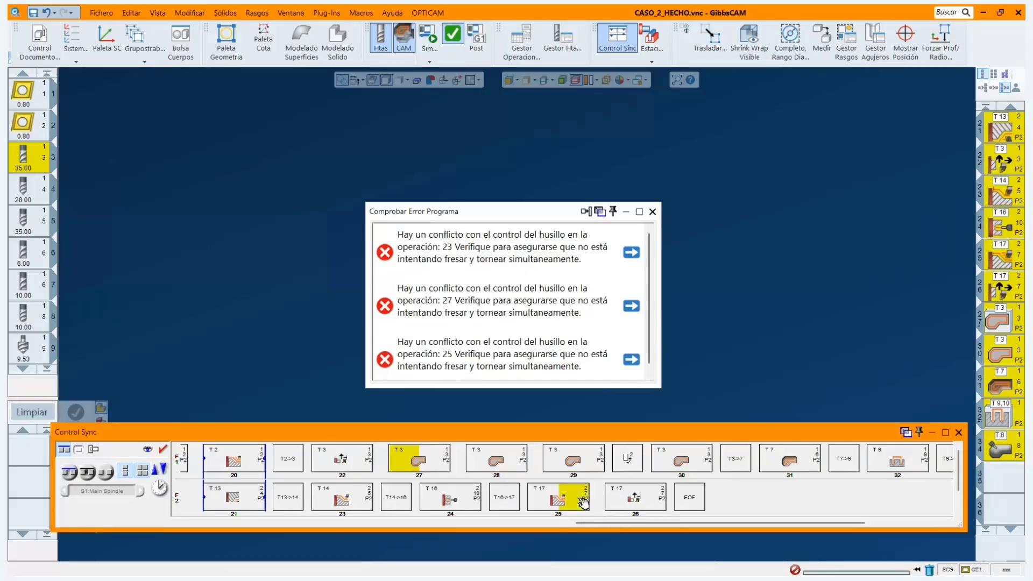
{"action": "left_click", "coordinate": [70, 473]}
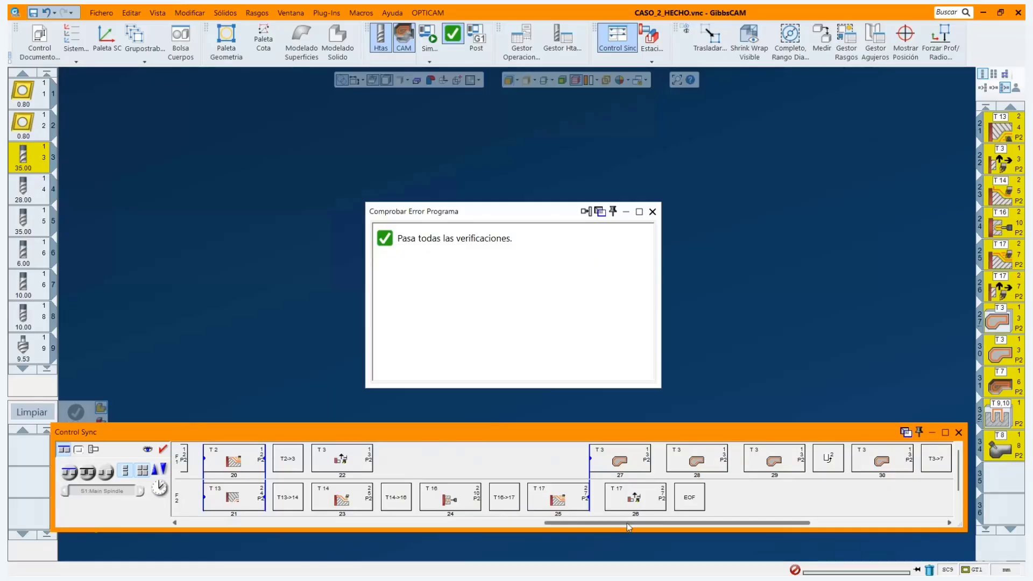
{"action": "left_click_drag", "start_coordinate": [632, 528], "coordinate": [495, 544]}
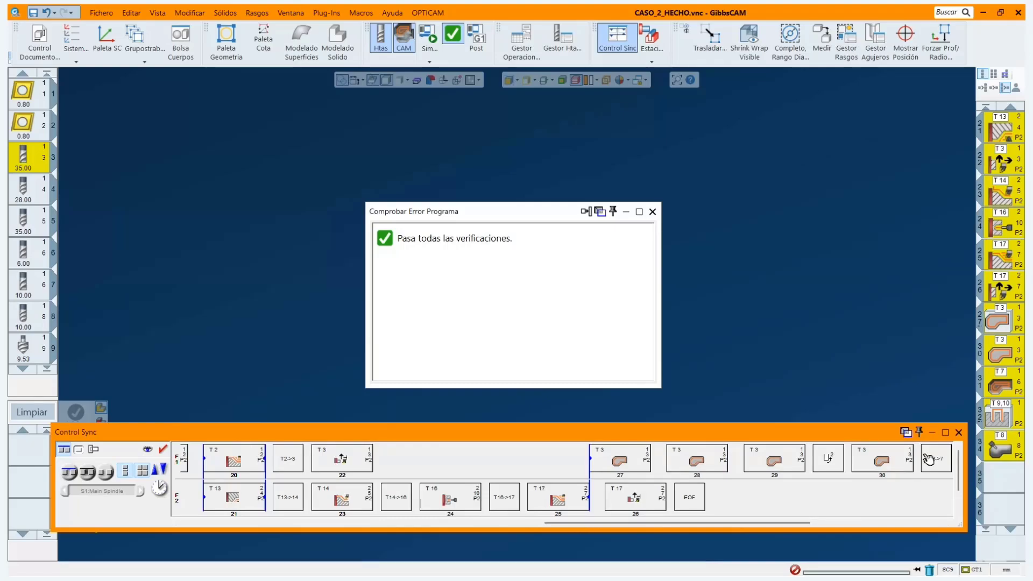
{"action": "left_click", "coordinate": [960, 434]}
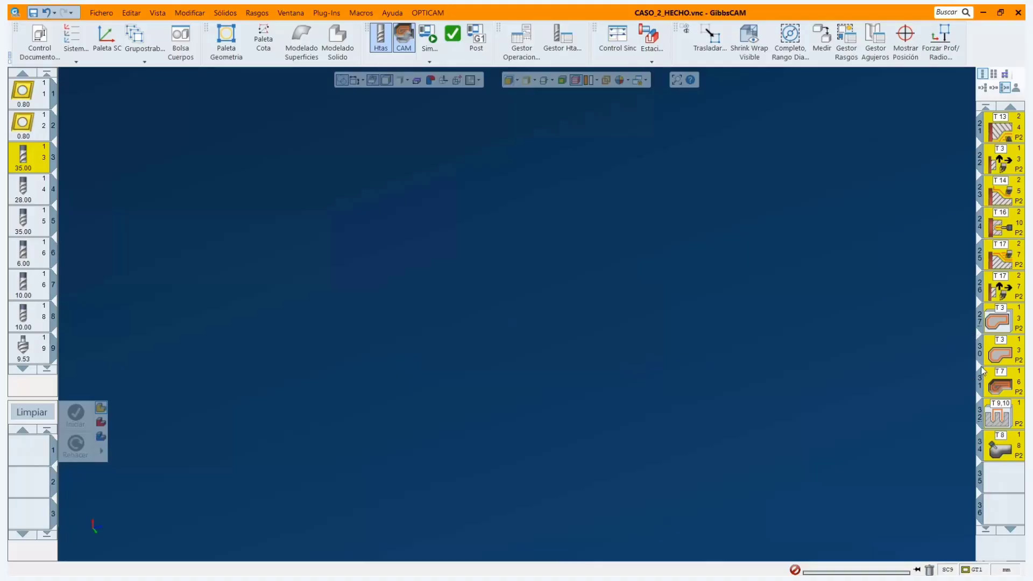
{"action": "left_click", "coordinate": [993, 480]}
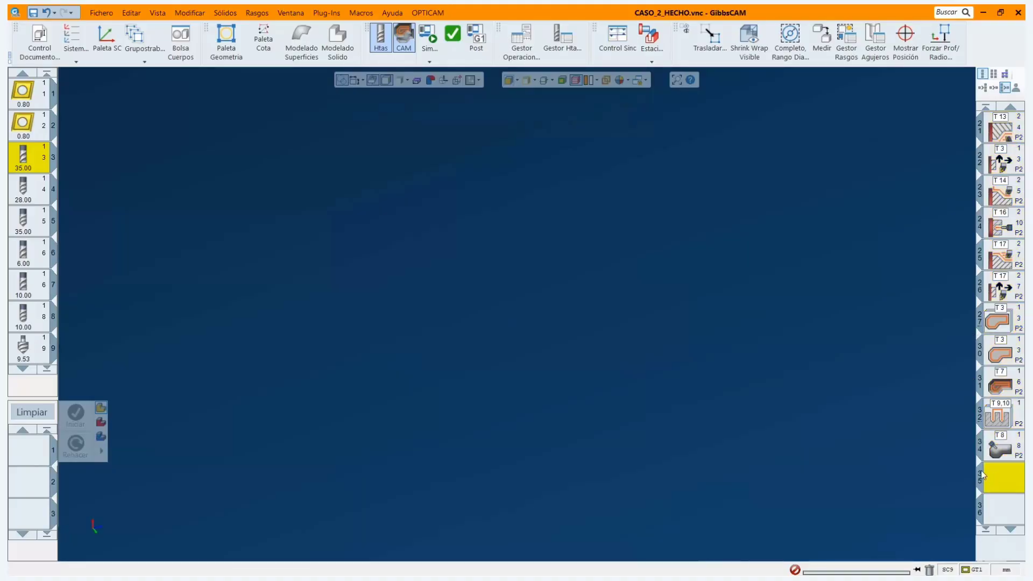
{"action": "key", "text": "ctrl+a"}
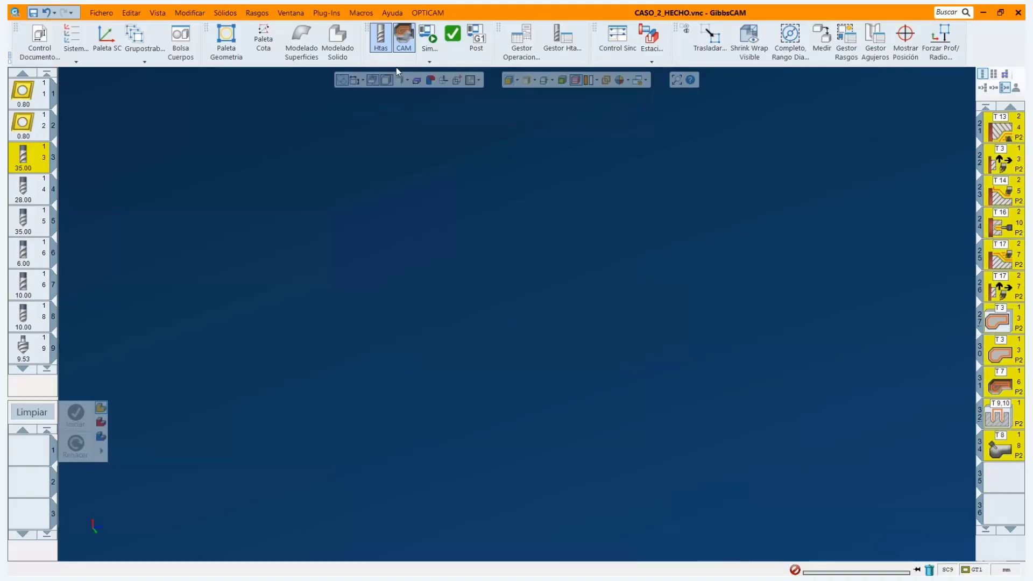
{"action": "left_click", "coordinate": [429, 36]}
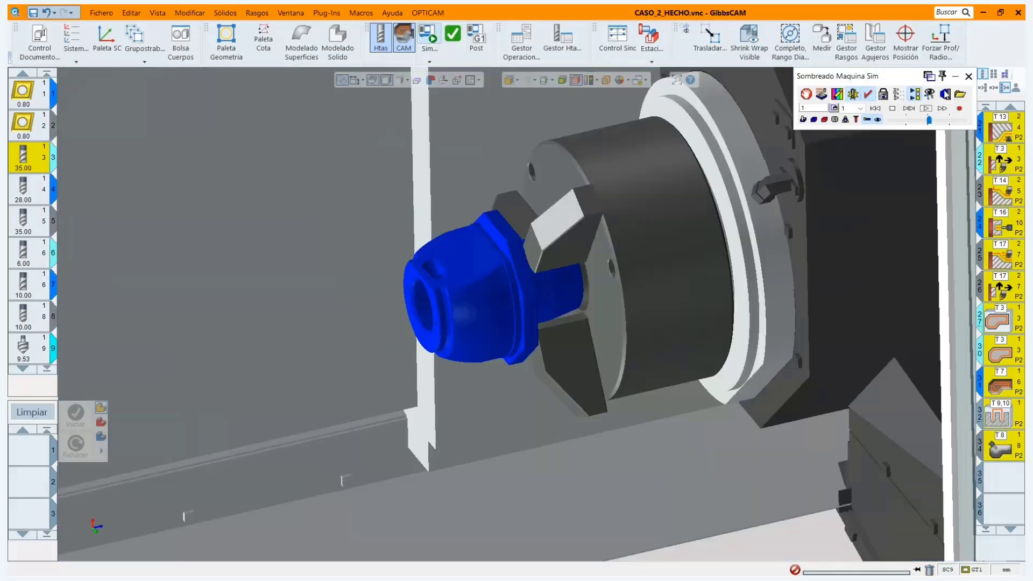
{"action": "left_click", "coordinate": [968, 77]}
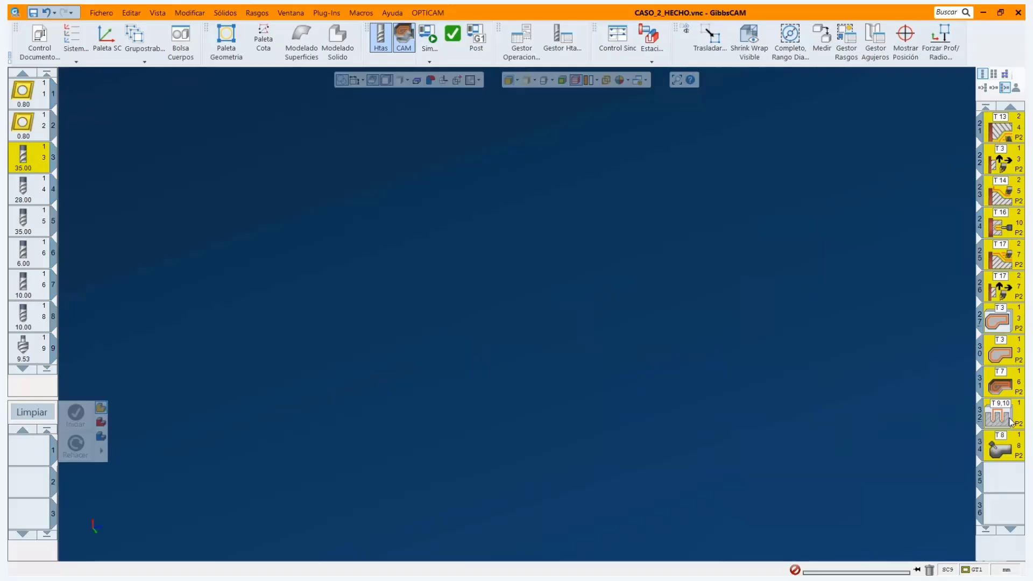
{"action": "left_click", "coordinate": [1003, 482]}
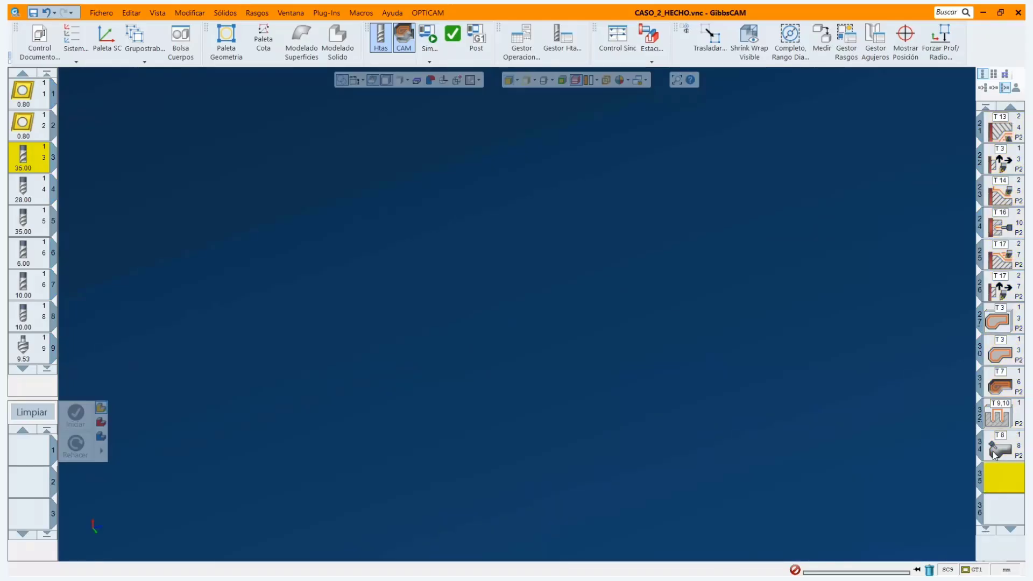
Select operations 13 through 34 and load them into the machine simulation.
{"action": "scroll", "coordinate": [995, 452], "scroll_direction": "up", "scroll_amount": 3}
{"action": "scroll", "coordinate": [993, 447], "scroll_direction": "up", "scroll_amount": 3}
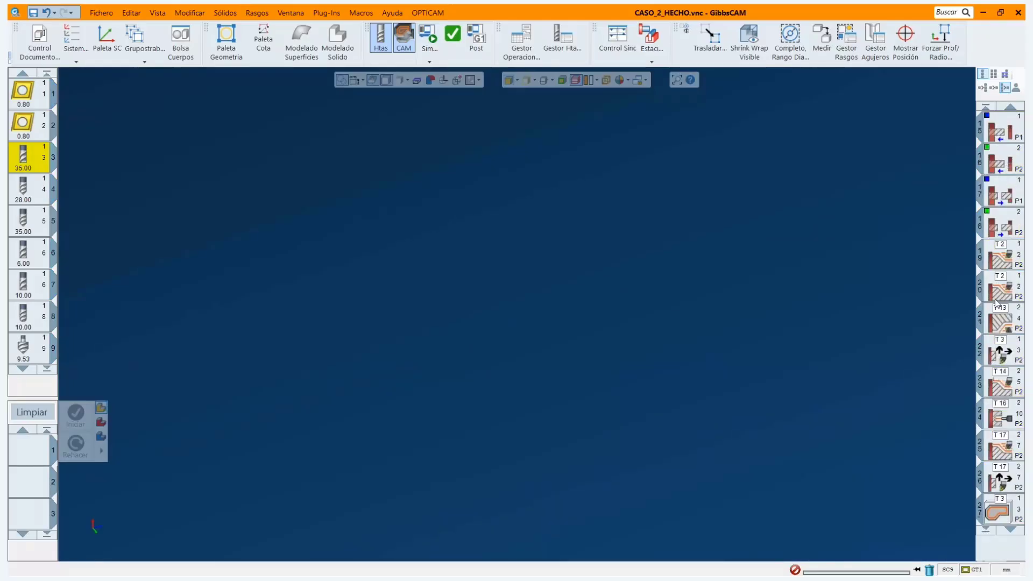
{"action": "scroll", "coordinate": [996, 303], "scroll_direction": "up", "scroll_amount": 4}
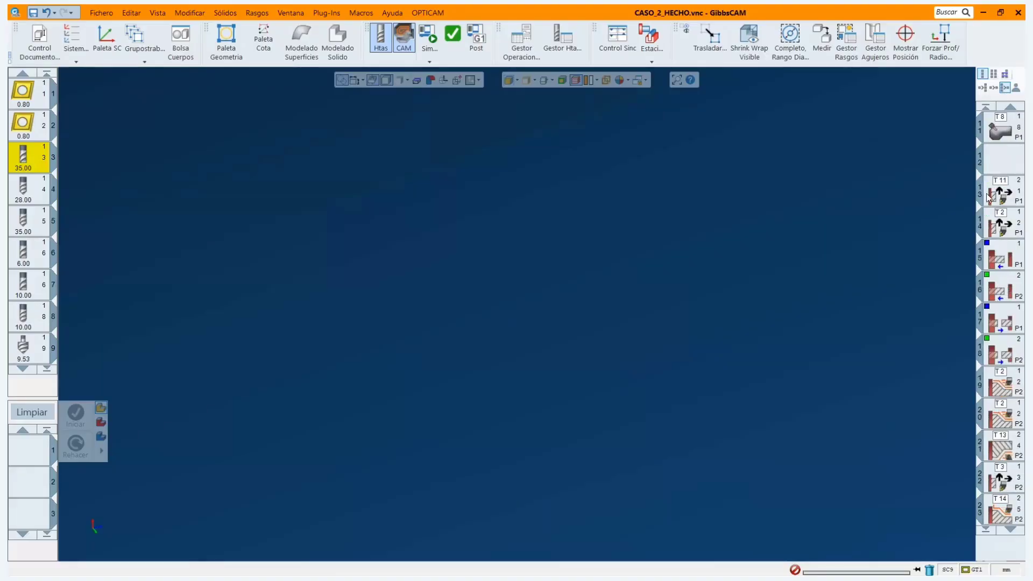
{"action": "left_click", "coordinate": [995, 199]}
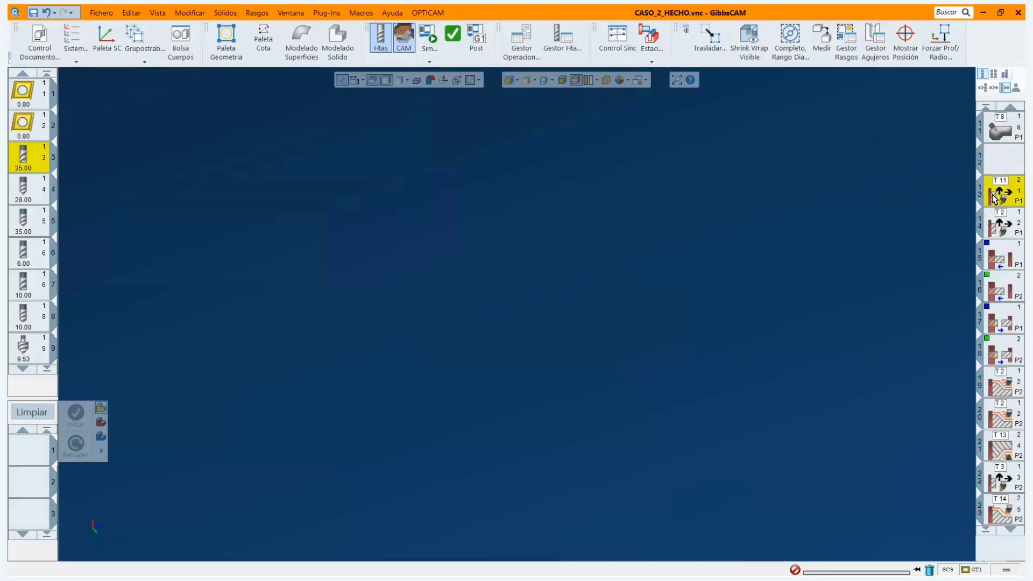
{"action": "left_click", "coordinate": [1004, 224]}
{"action": "left_click", "coordinate": [995, 199]}
{"action": "scroll", "coordinate": [1008, 287], "scroll_direction": "down", "scroll_amount": 9}
{"action": "scroll", "coordinate": [996, 323], "scroll_direction": "down", "scroll_amount": 4}
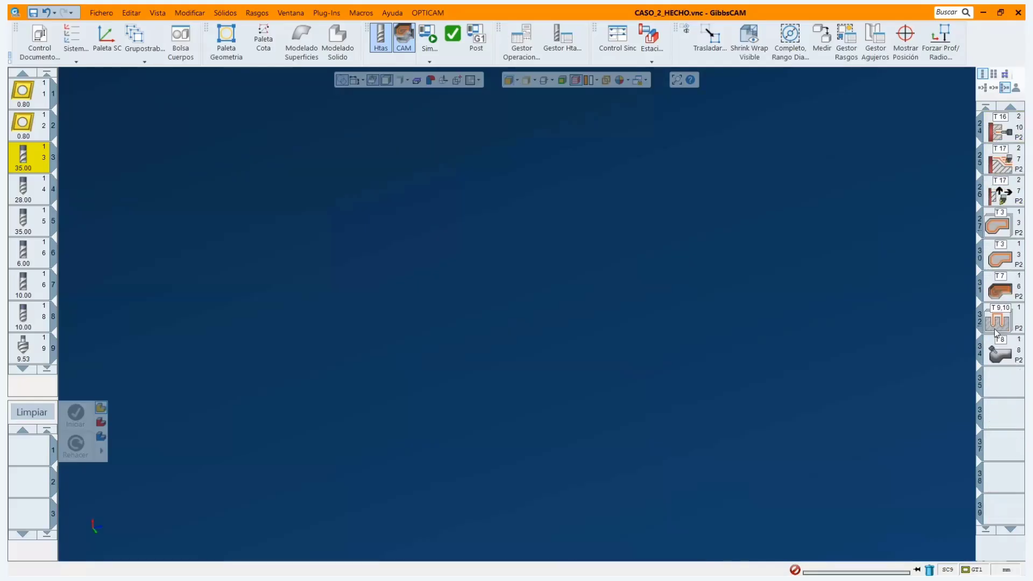
{"action": "left_click", "coordinate": [997, 355], "text": "shift"}
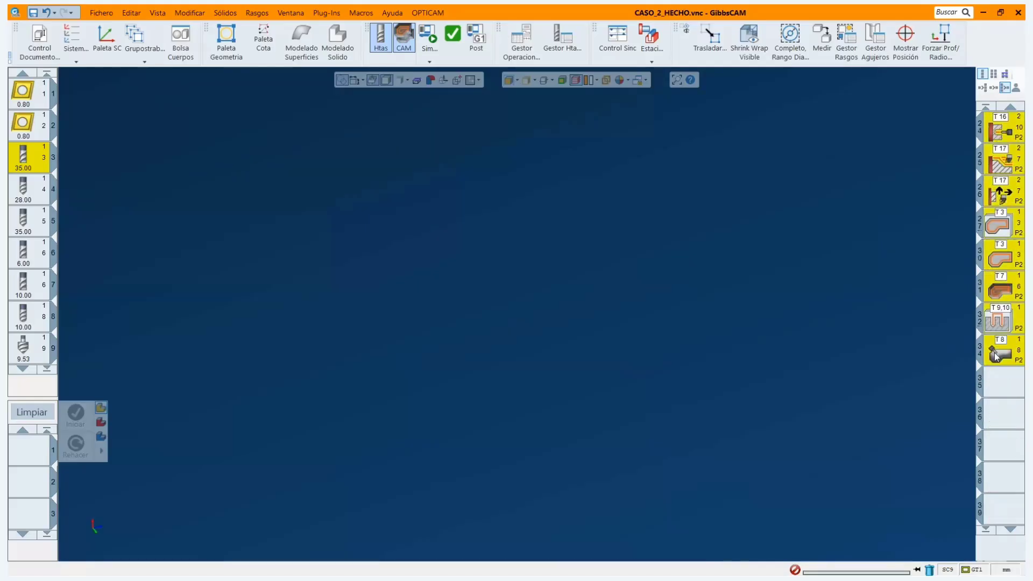
{"action": "left_click", "coordinate": [429, 37]}
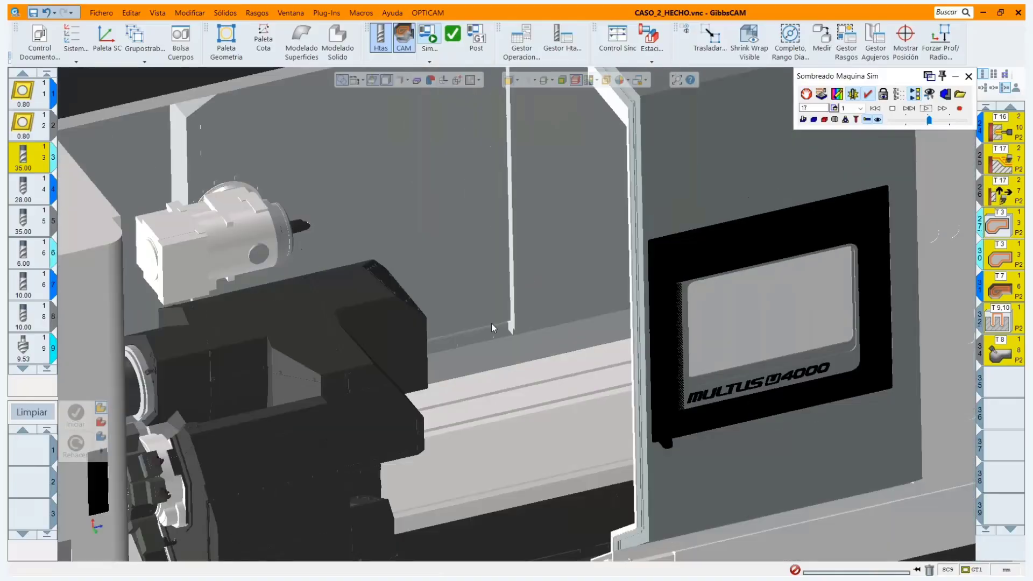
Frame both spindles and the milling head in the machine simulation, start the playback and slow it down.
{"action": "scroll", "coordinate": [291, 421], "scroll_direction": "up", "scroll_amount": 3}
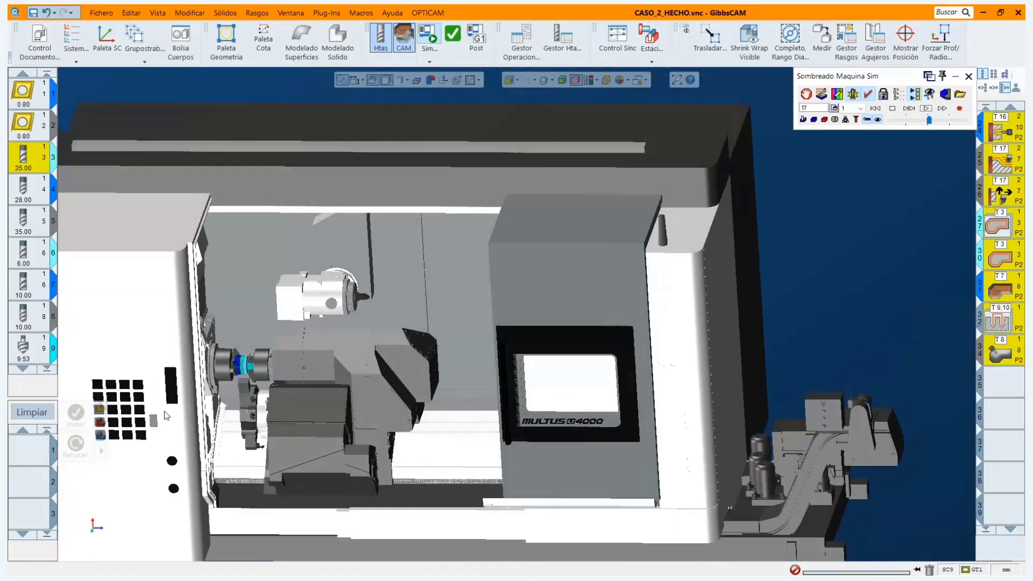
{"action": "scroll", "coordinate": [242, 373], "scroll_direction": "up", "scroll_amount": 5}
{"action": "scroll", "coordinate": [241, 373], "scroll_direction": "up", "scroll_amount": 2}
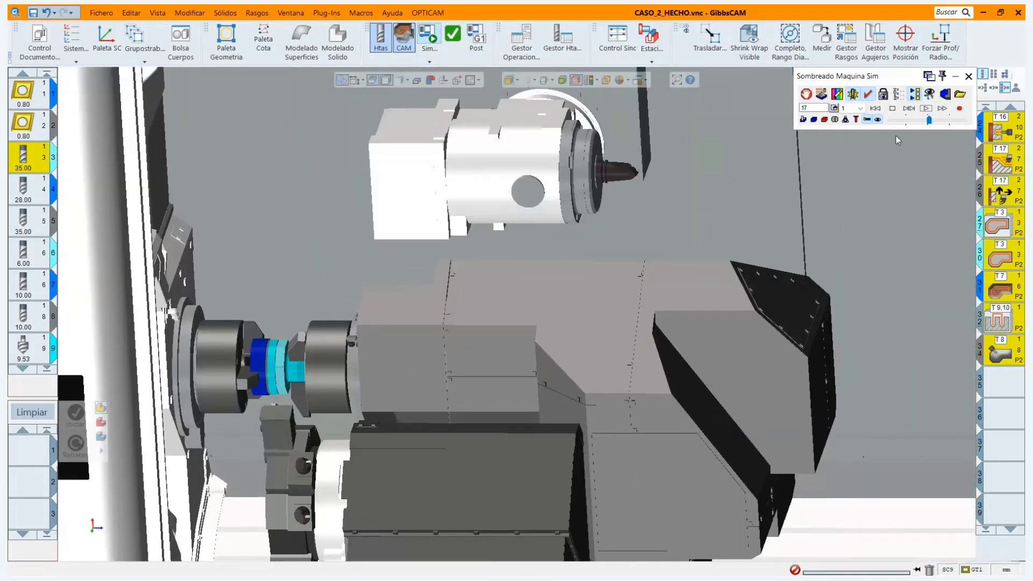
{"action": "left_click", "coordinate": [925, 108]}
{"action": "left_click", "coordinate": [925, 108]}
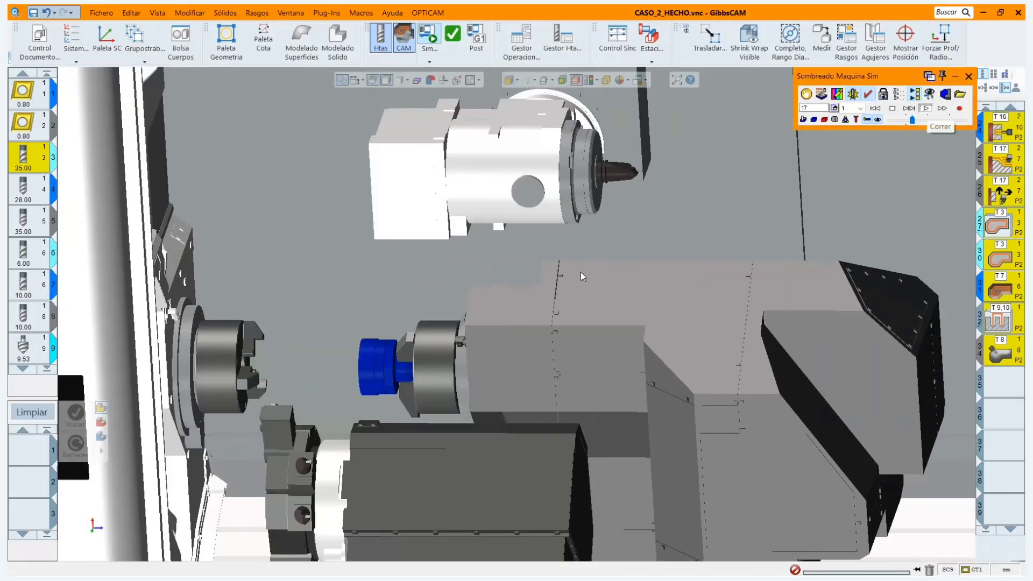
Follow the simulated sub-spindle turning and inclined-flat milling up close, speed up the playback and close the simulation.
{"action": "scroll", "coordinate": [516, 338], "scroll_direction": "down", "scroll_amount": 6}
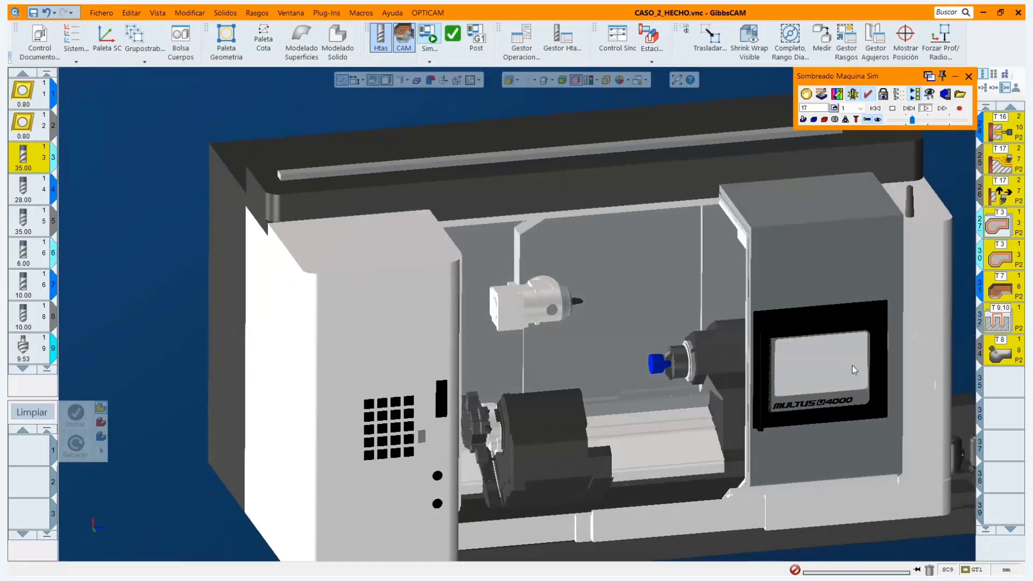
{"action": "scroll", "coordinate": [796, 368], "scroll_direction": "up", "scroll_amount": 3}
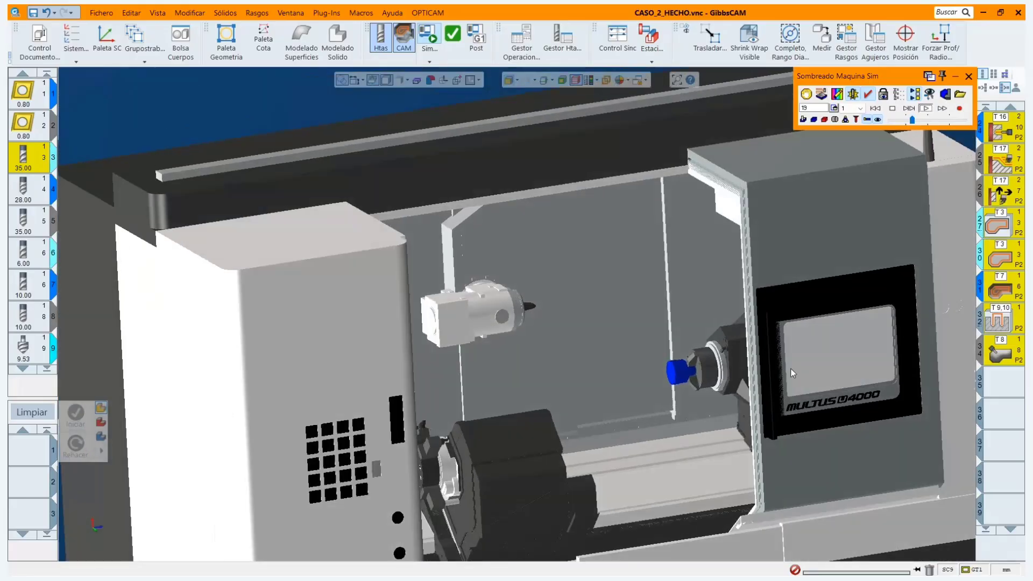
{"action": "scroll", "coordinate": [790, 368], "scroll_direction": "up", "scroll_amount": 5}
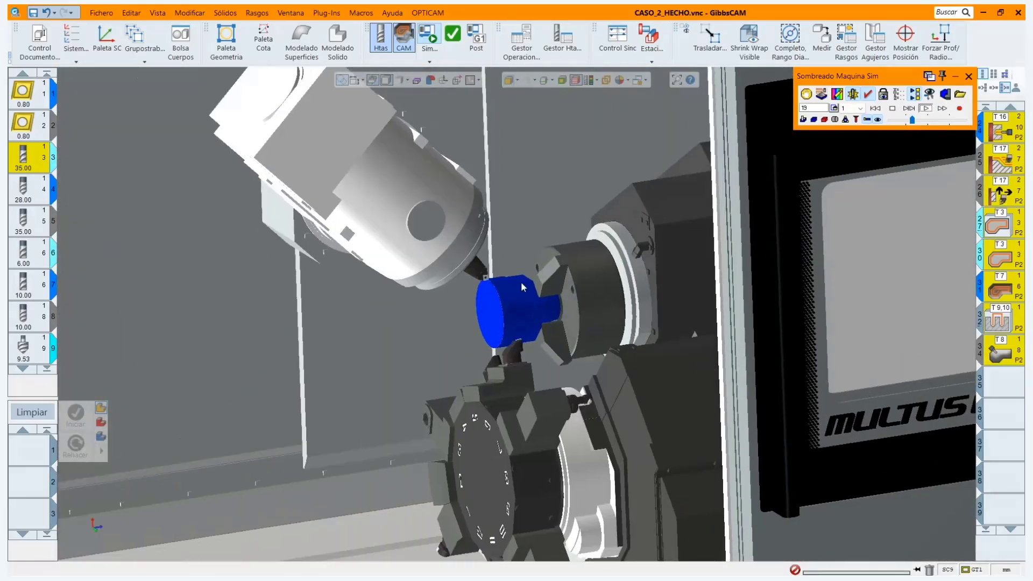
{"action": "scroll", "coordinate": [521, 287], "scroll_direction": "up", "scroll_amount": 4}
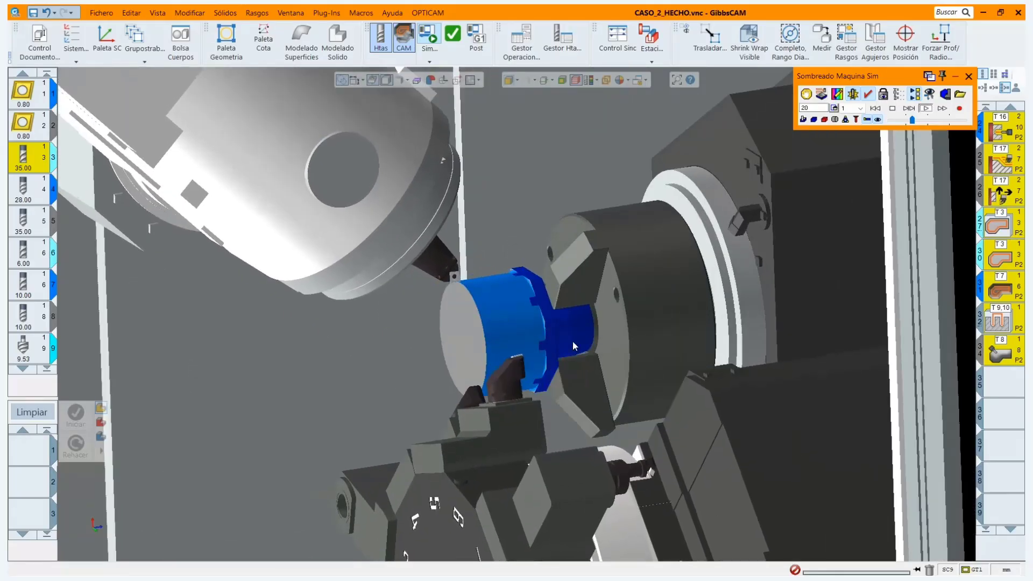
{"action": "scroll", "coordinate": [514, 371], "scroll_direction": "up", "scroll_amount": 3}
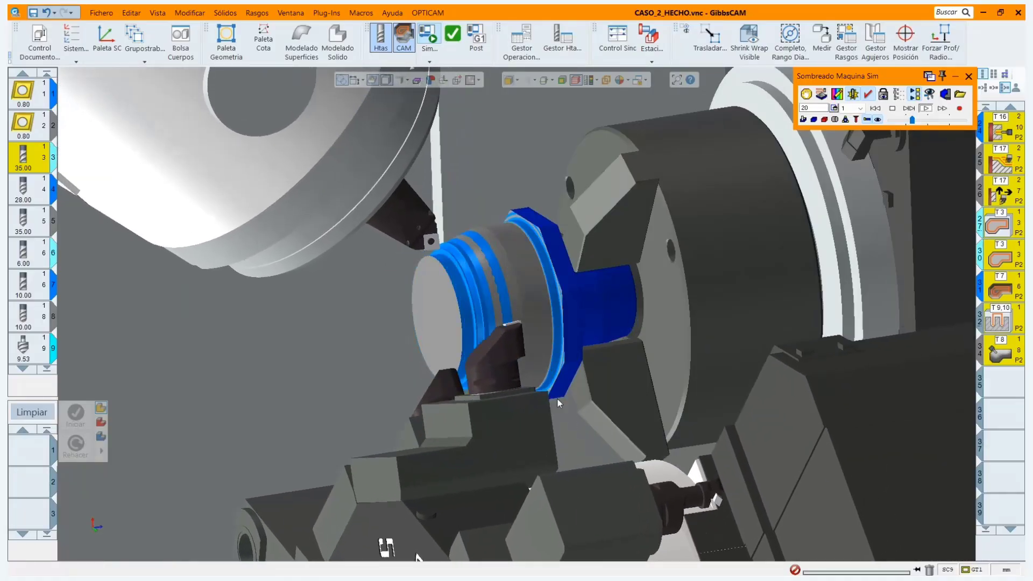
{"action": "scroll", "coordinate": [521, 348], "scroll_direction": "up", "scroll_amount": 2}
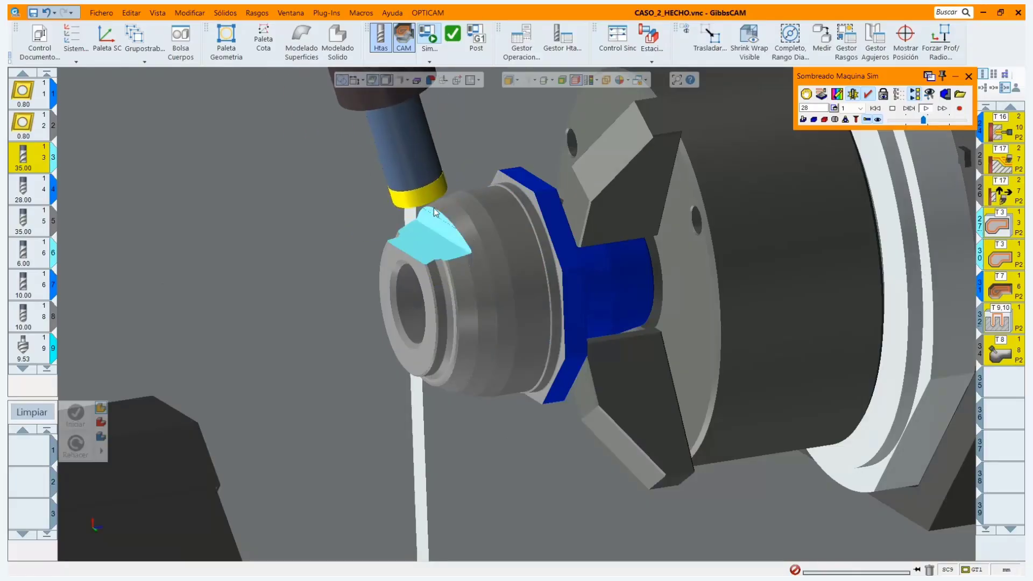
{"action": "left_click", "coordinate": [933, 121]}
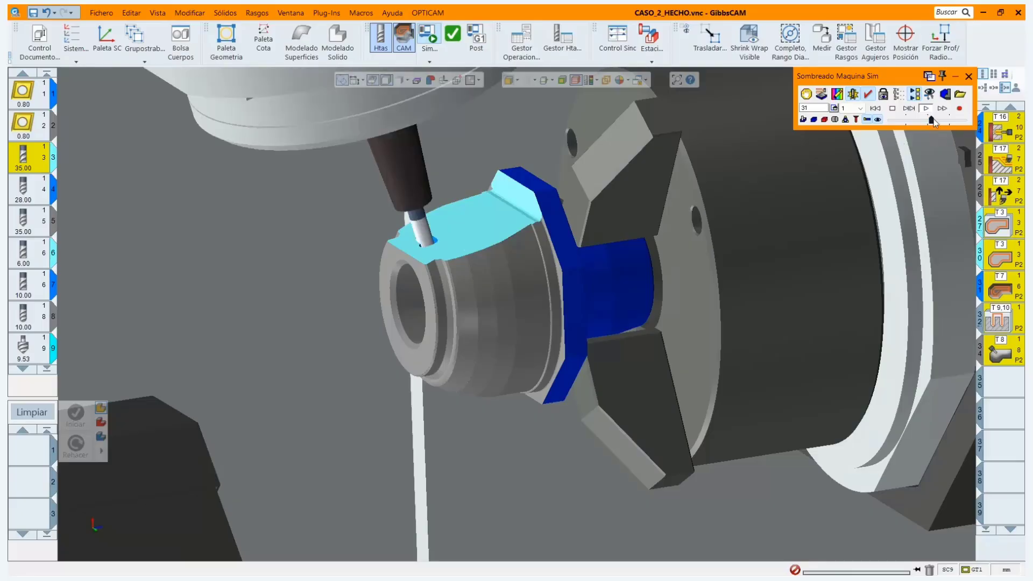
{"action": "left_click", "coordinate": [969, 76]}
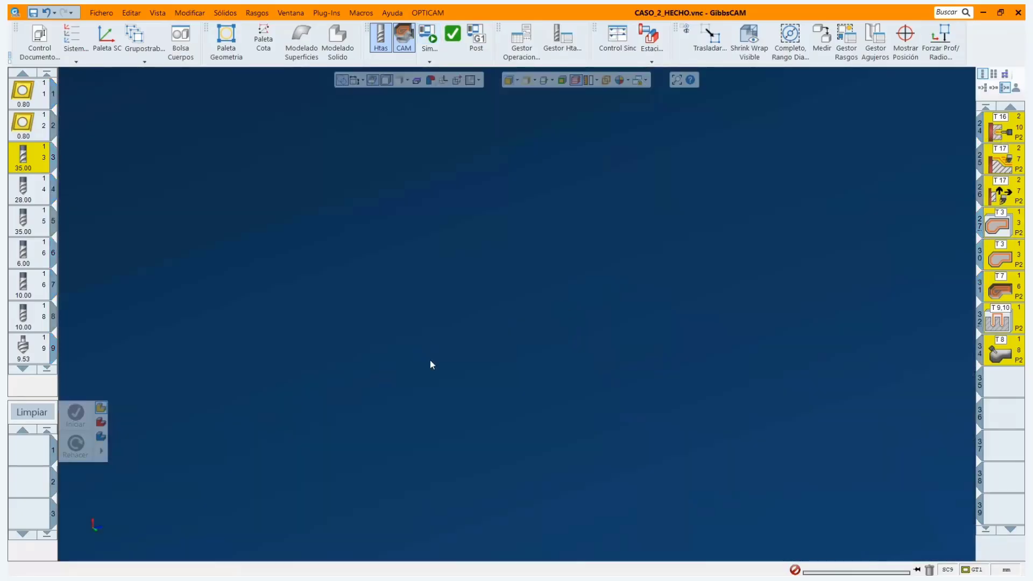
Examine the part and its sub-spindle toolpaths from an angled view, deselect the operations and clear the displayed toolpaths.
{"action": "left_click", "coordinate": [84, 513]}
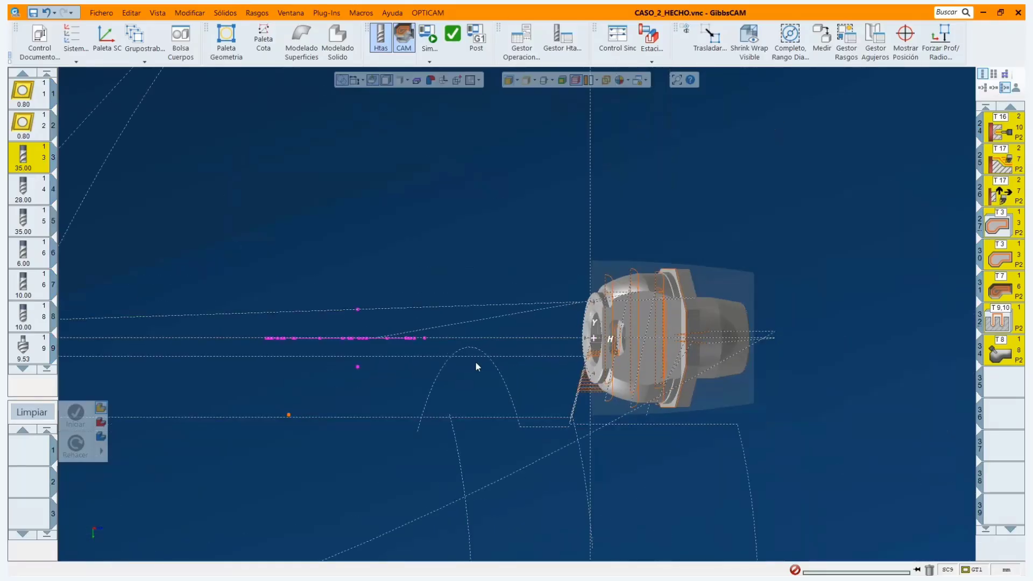
{"action": "middle_click_drag", "start_coordinate": [479, 317], "coordinate": [308, 126]}
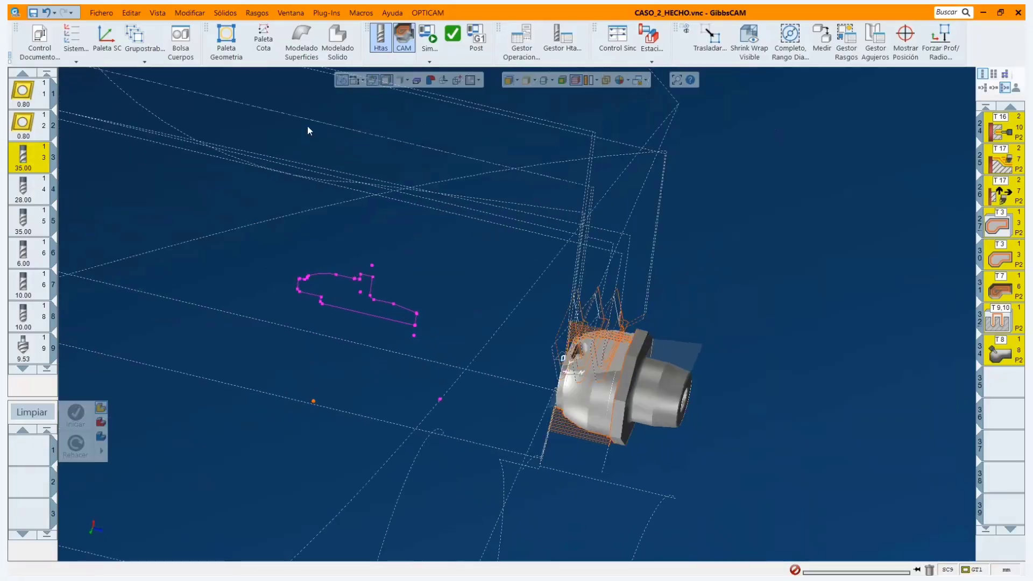
{"action": "scroll", "coordinate": [570, 347], "scroll_direction": "down", "scroll_amount": 4}
{"action": "scroll", "coordinate": [602, 373], "scroll_direction": "down", "scroll_amount": 3}
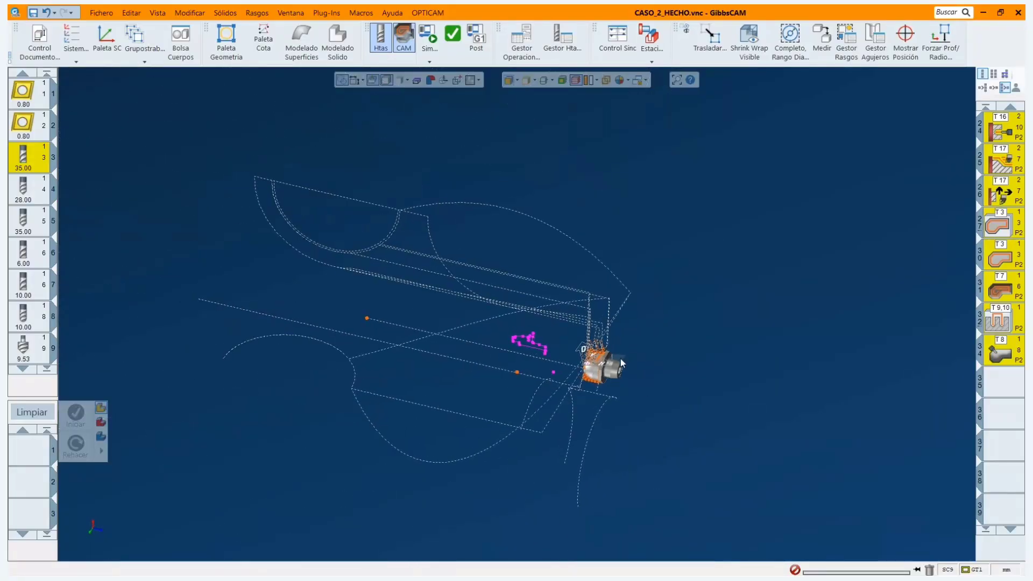
{"action": "scroll", "coordinate": [495, 378], "scroll_direction": "up", "scroll_amount": 3}
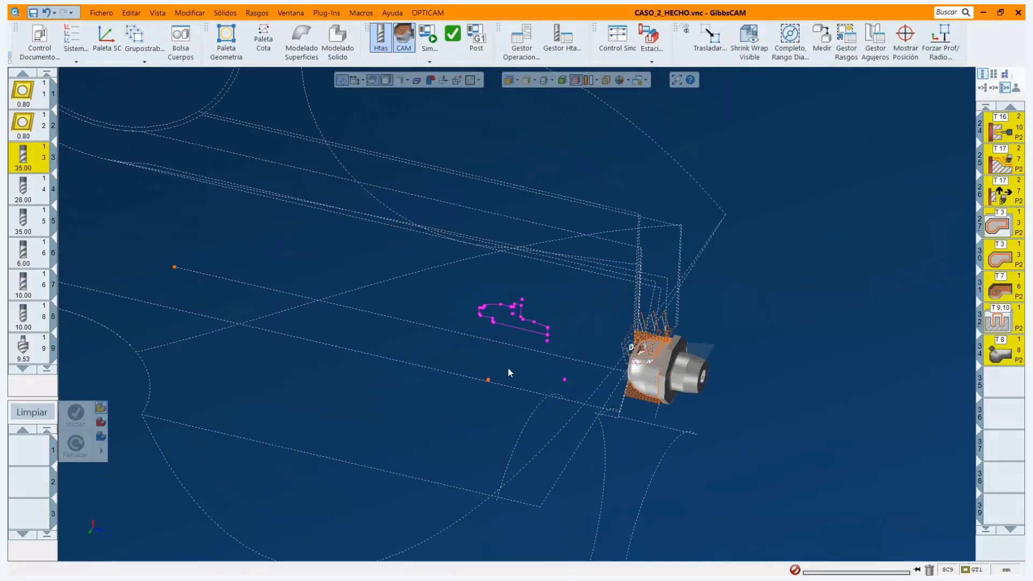
{"action": "left_click", "coordinate": [1000, 383]}
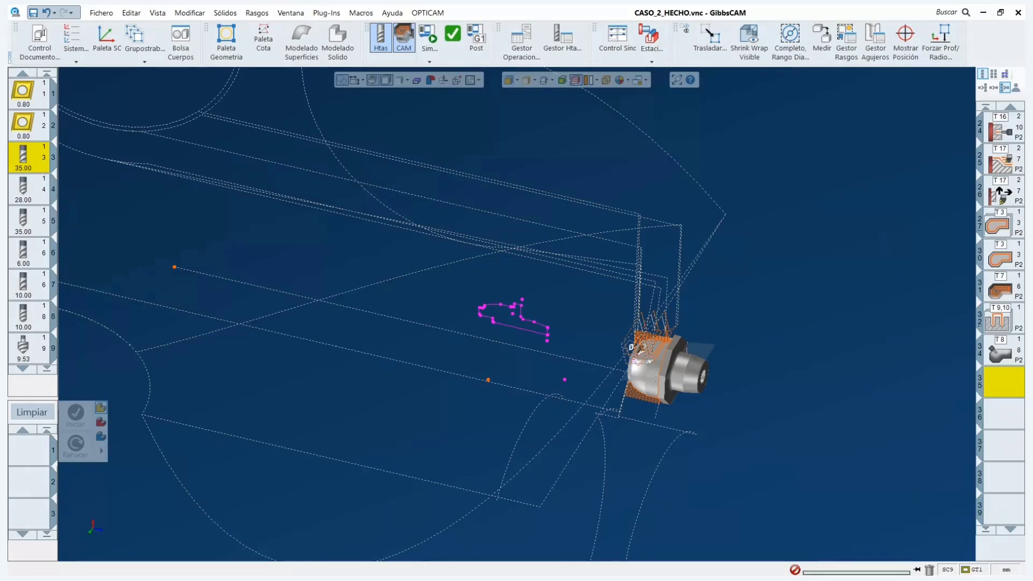
{"action": "left_click", "coordinate": [767, 310]}
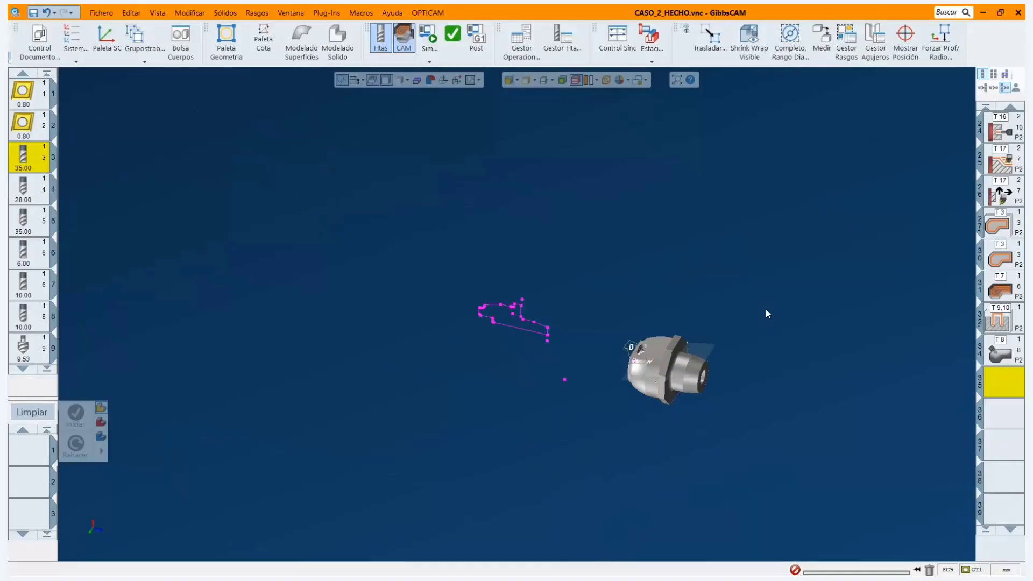
Switch to the WEBINAR_MTM_2025 Google Slides deck and present the "Ejemplos de programación" slide full screen.
{"action": "key", "text": "super+Tab"}
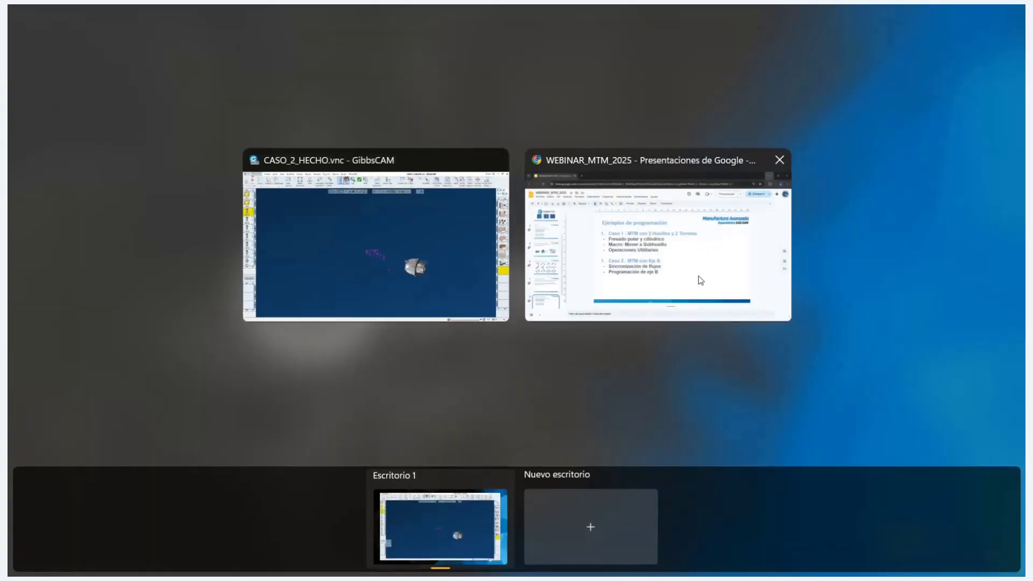
{"action": "left_click", "coordinate": [701, 280]}
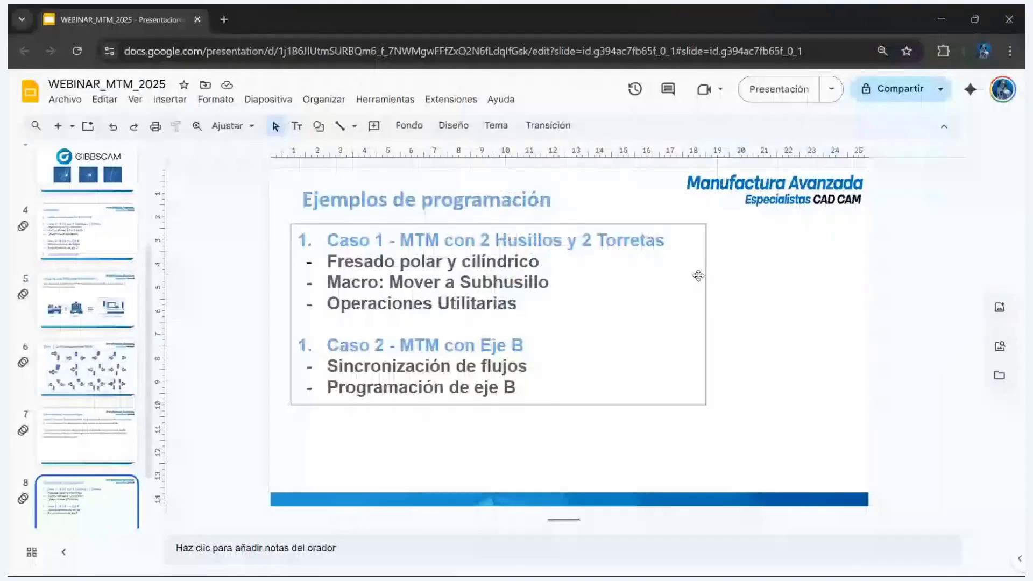
{"action": "left_click", "coordinate": [775, 90]}
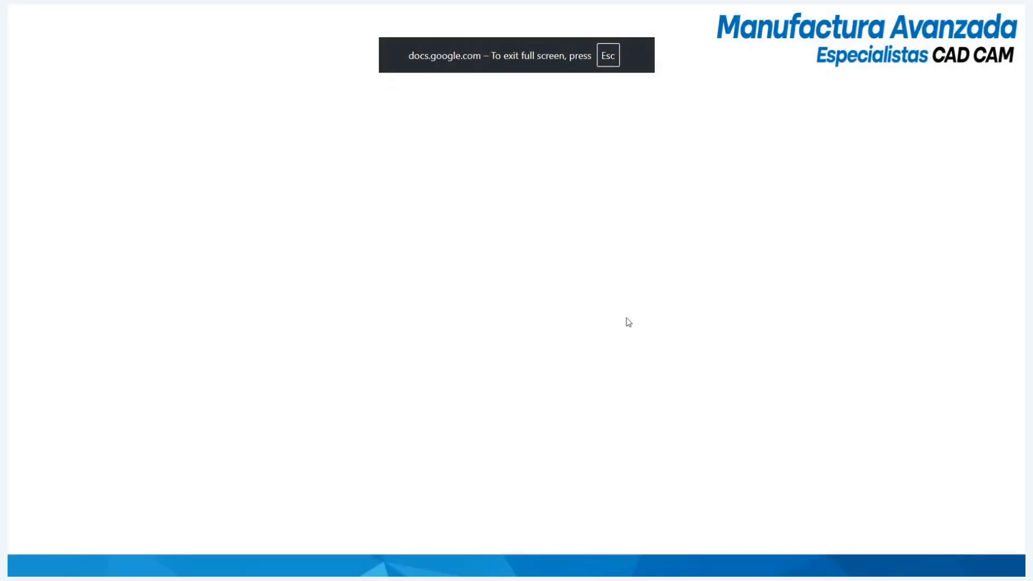
{"action": "left_click", "coordinate": [689, 276]}
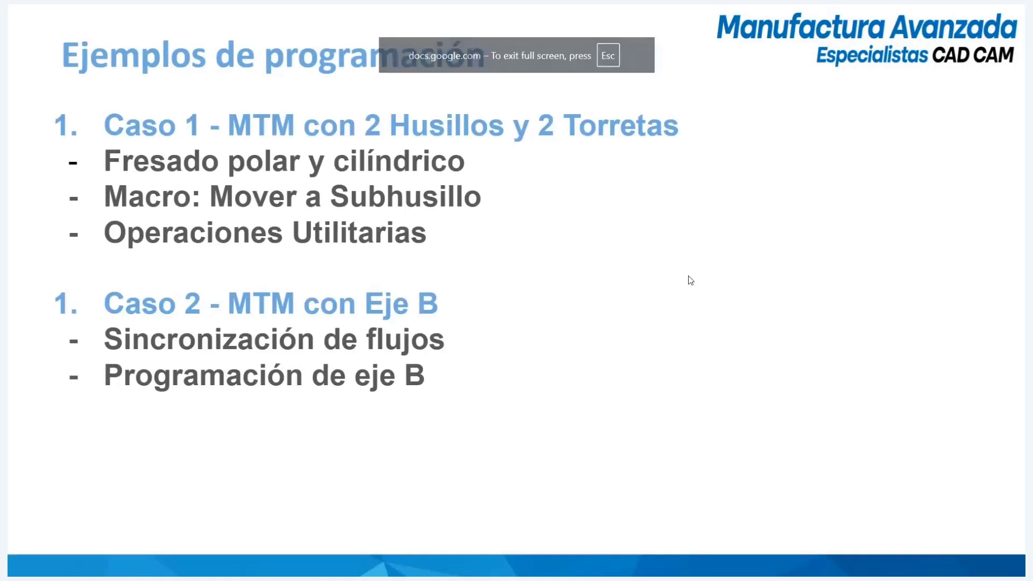